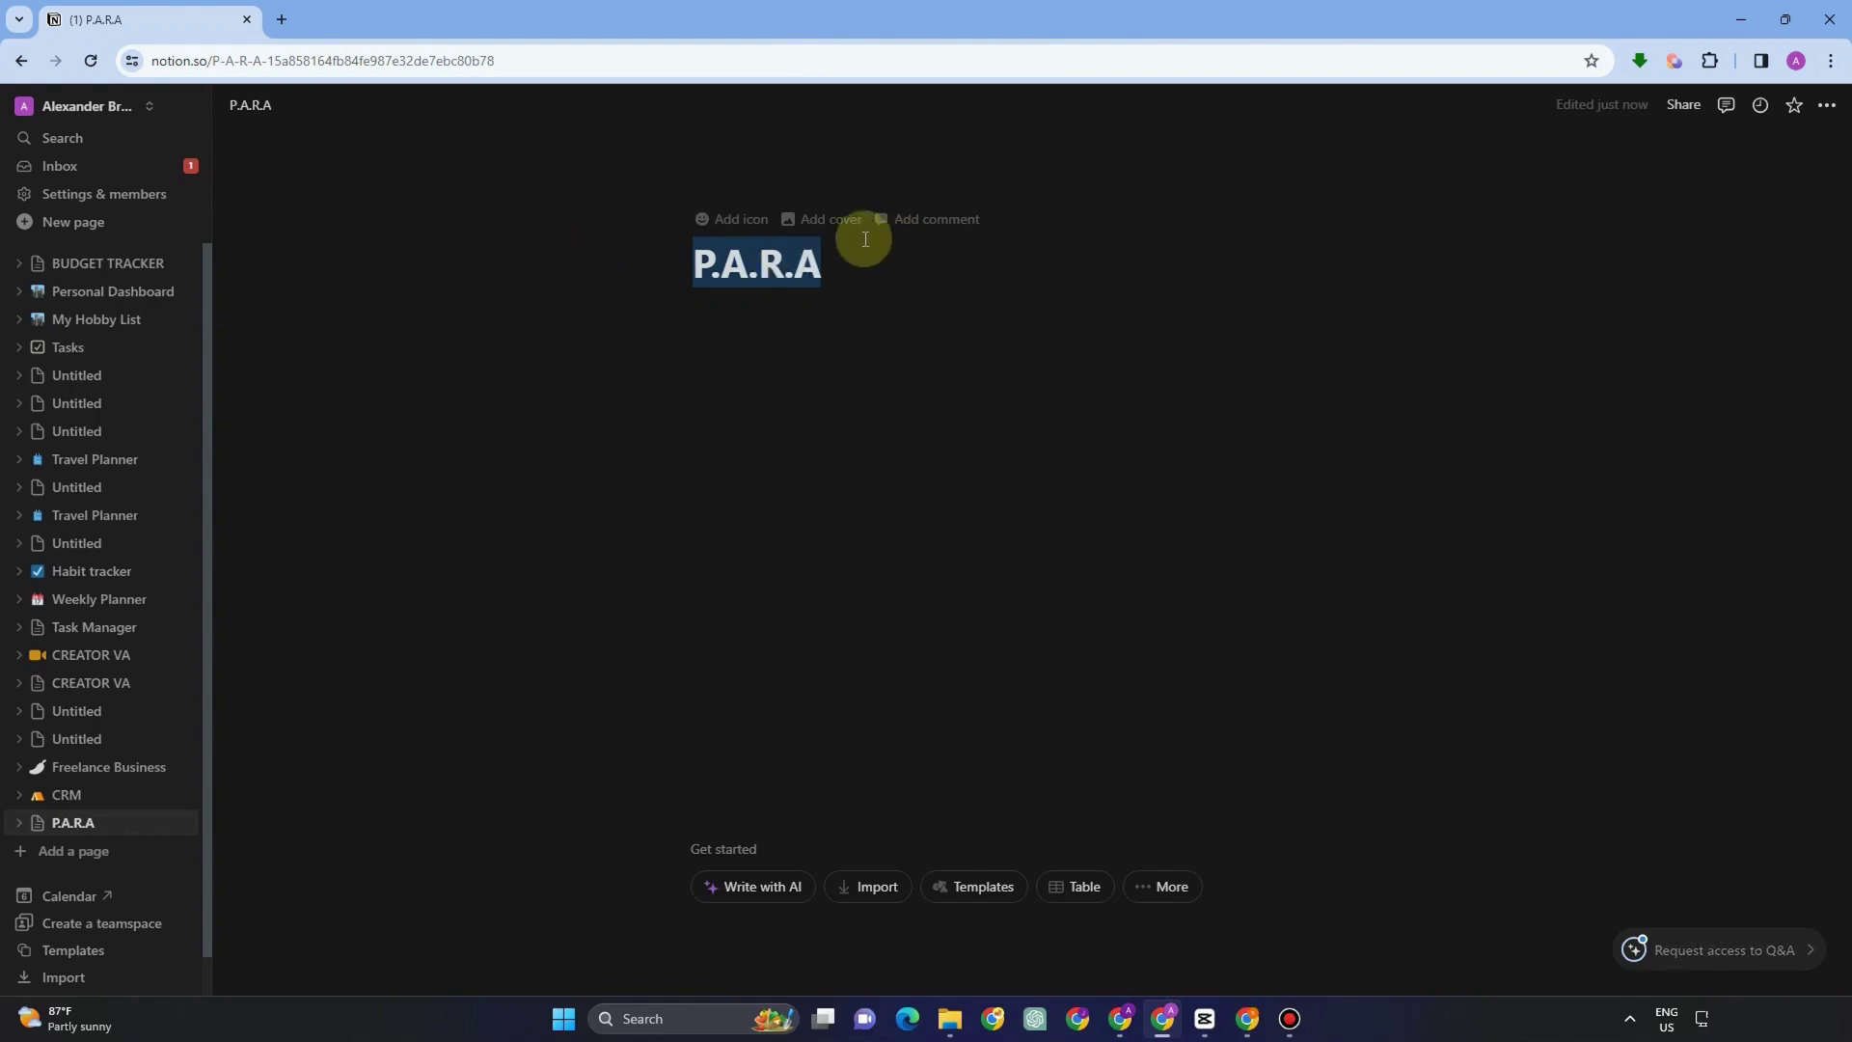
{"action": "left_click", "coordinate": [745, 316]}
{"action": "type", "text": "/"}
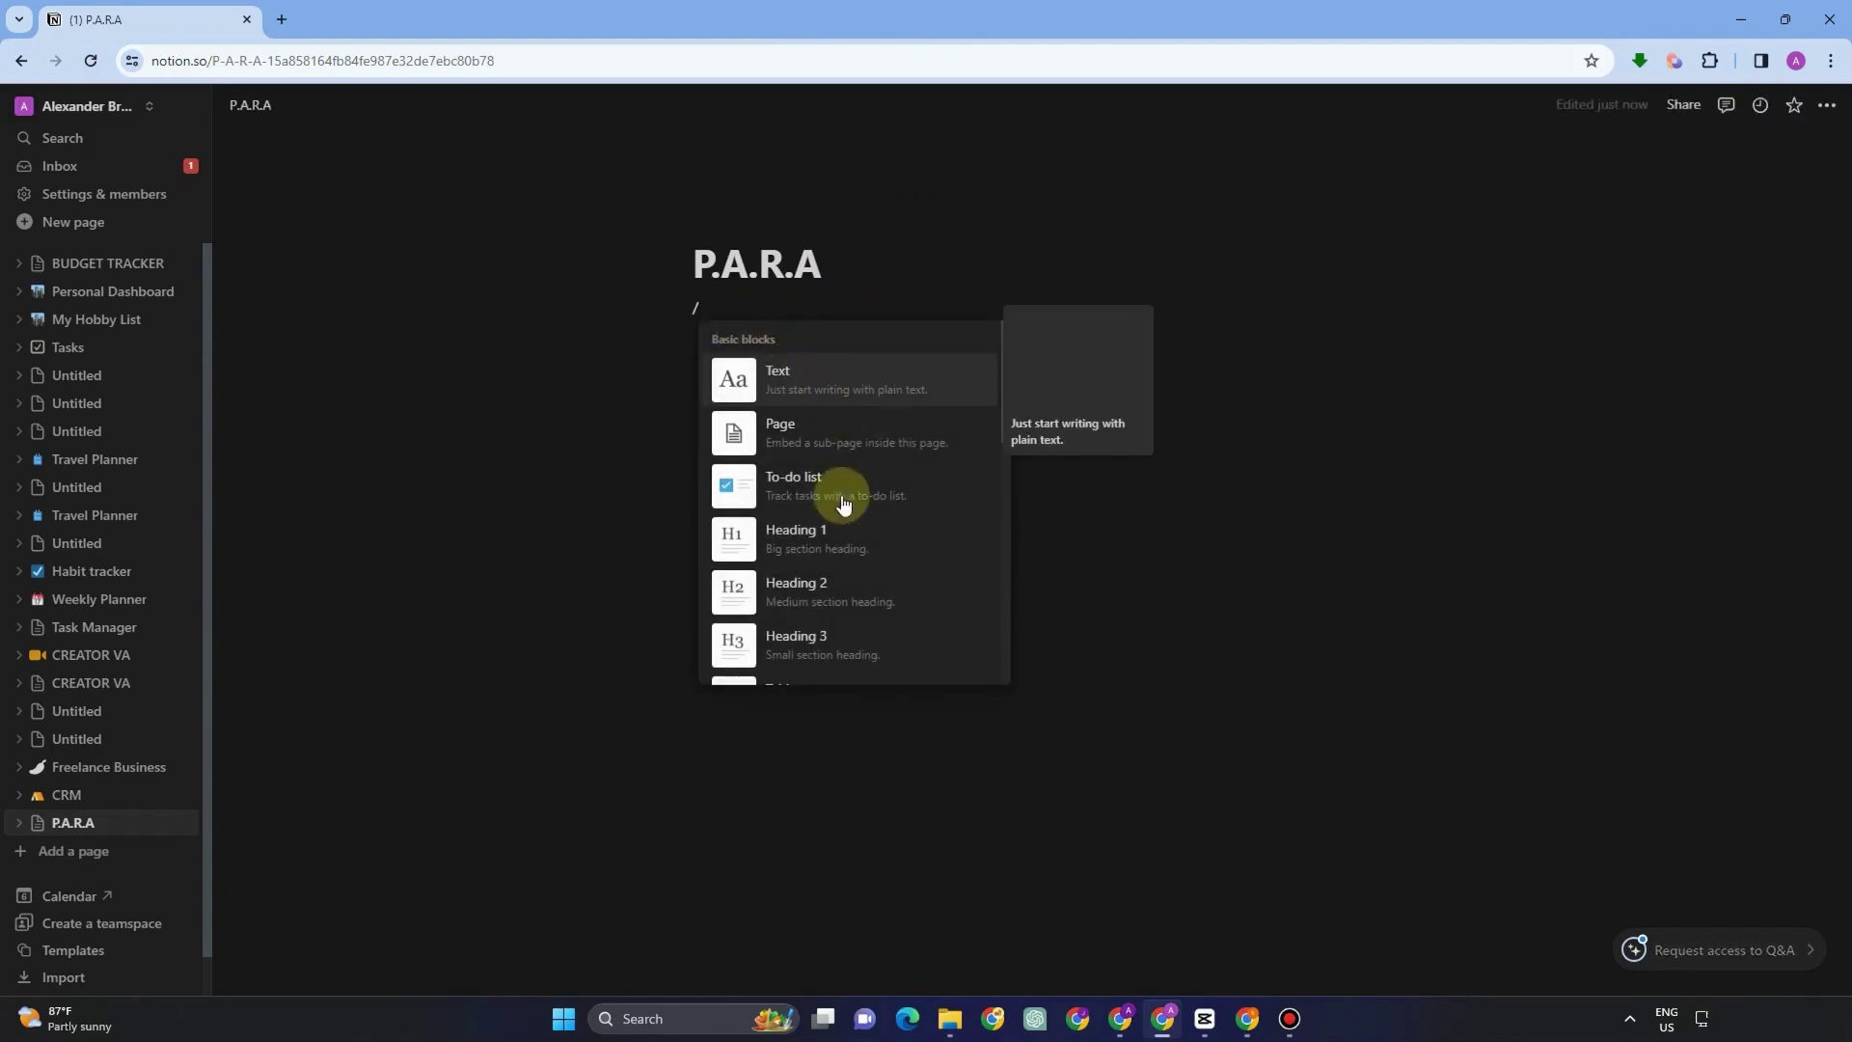
{"action": "scroll", "coordinate": [844, 521], "scroll_direction": "down", "scroll_amount": 3}
{"action": "scroll", "coordinate": [853, 553], "scroll_direction": "down", "scroll_amount": 5}
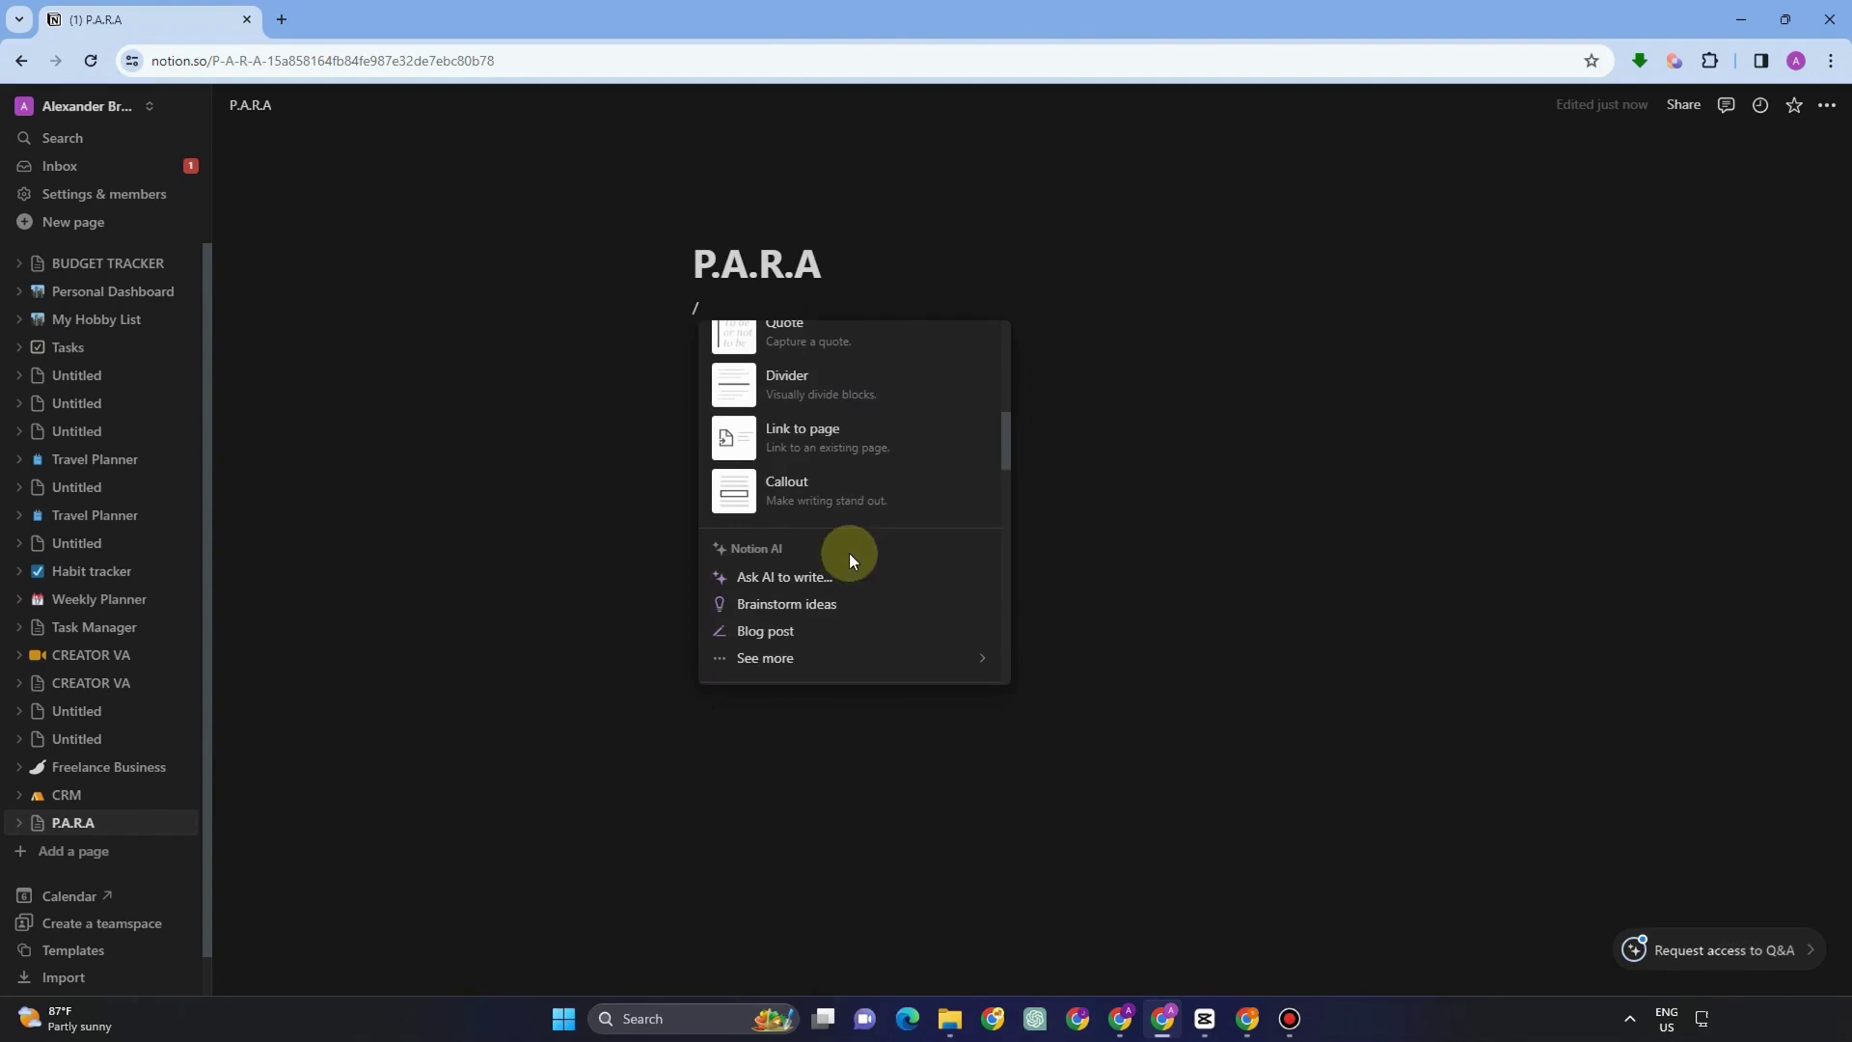
{"action": "scroll", "coordinate": [845, 579], "scroll_direction": "down", "scroll_amount": 5}
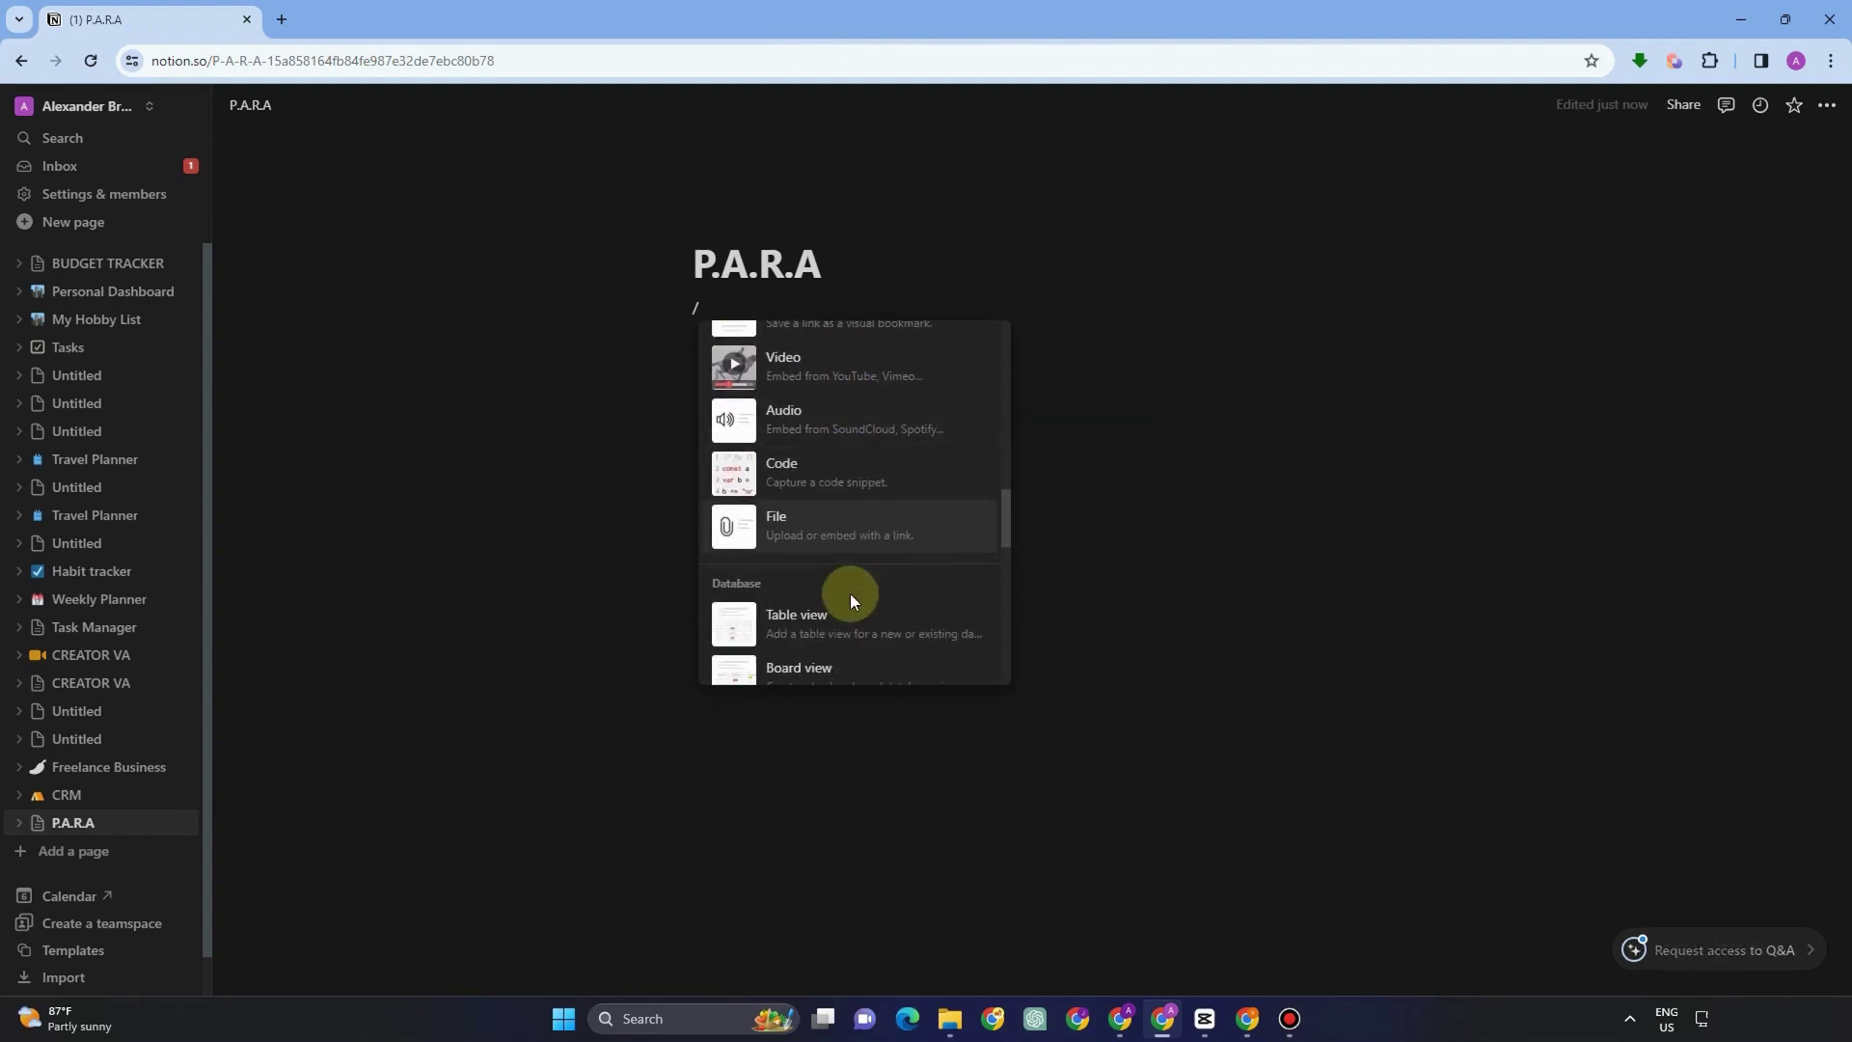
{"action": "left_click", "coordinate": [847, 346]}
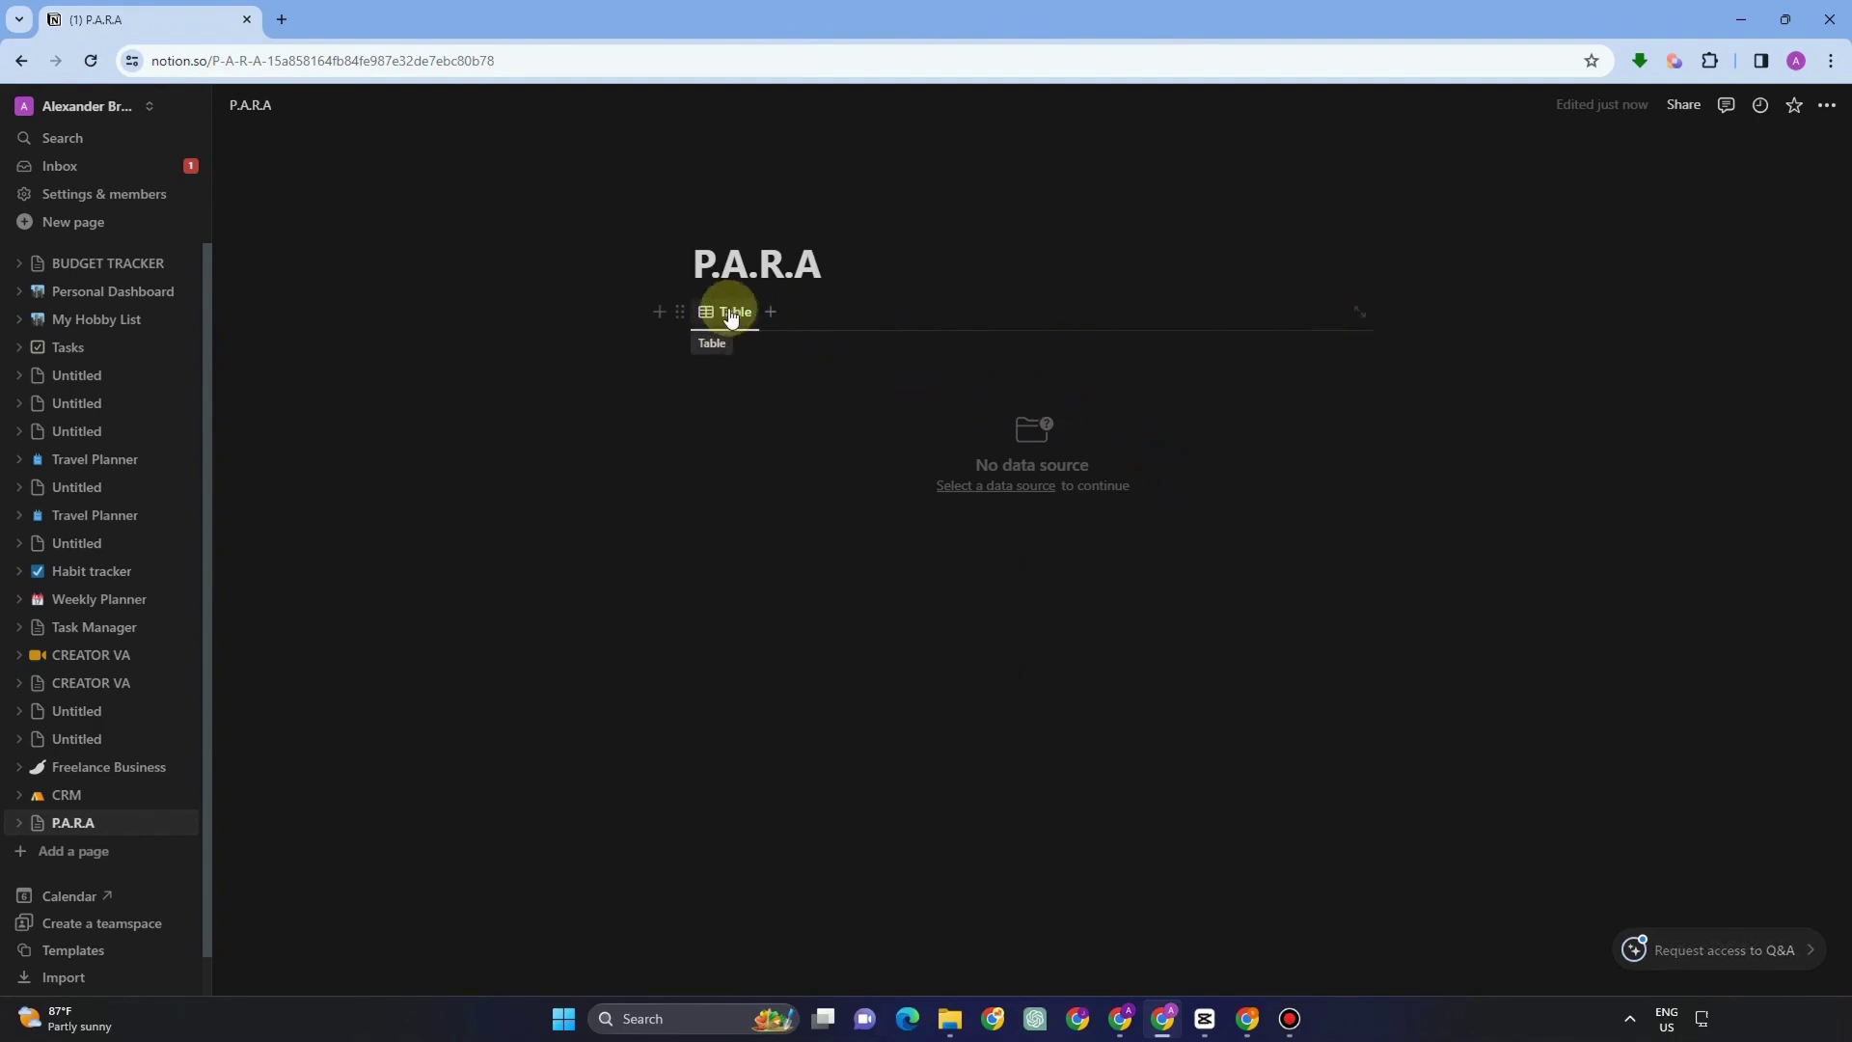
{"action": "left_click", "coordinate": [730, 316]}
{"action": "left_click", "coordinate": [769, 312]}
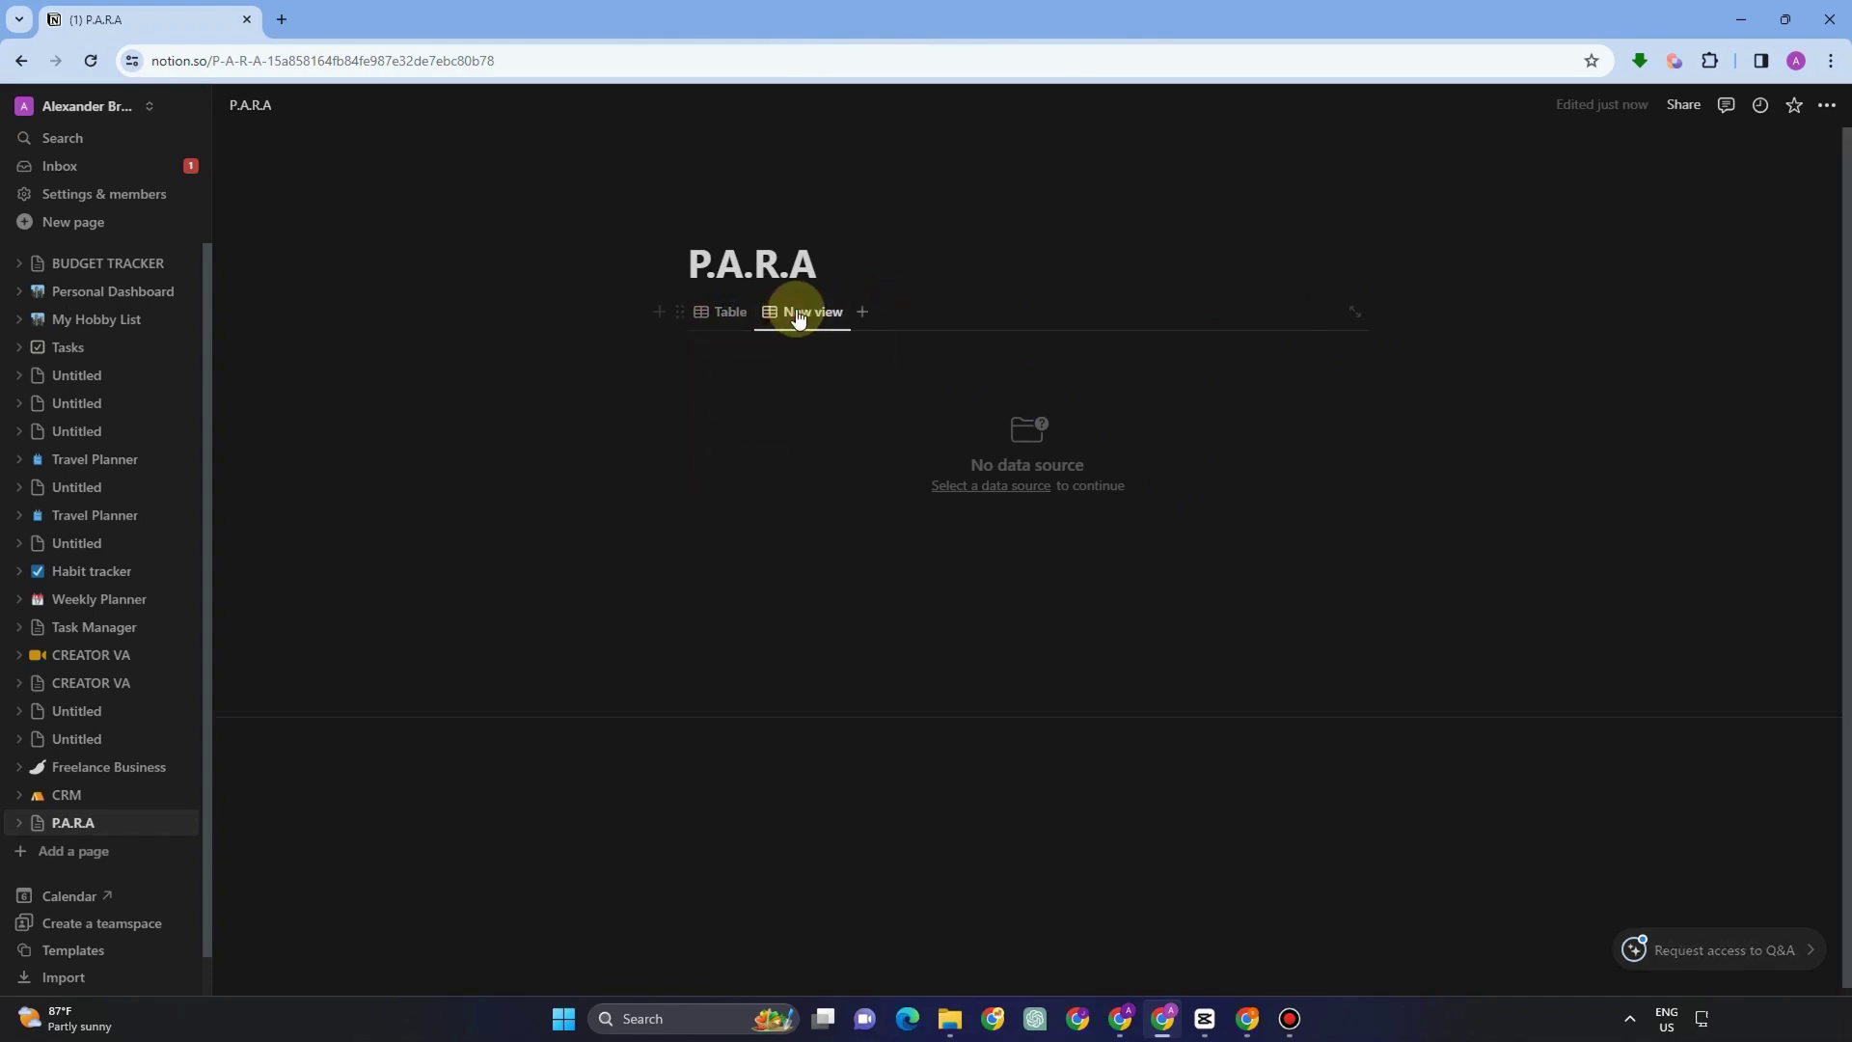
{"action": "left_click", "coordinate": [1186, 685]}
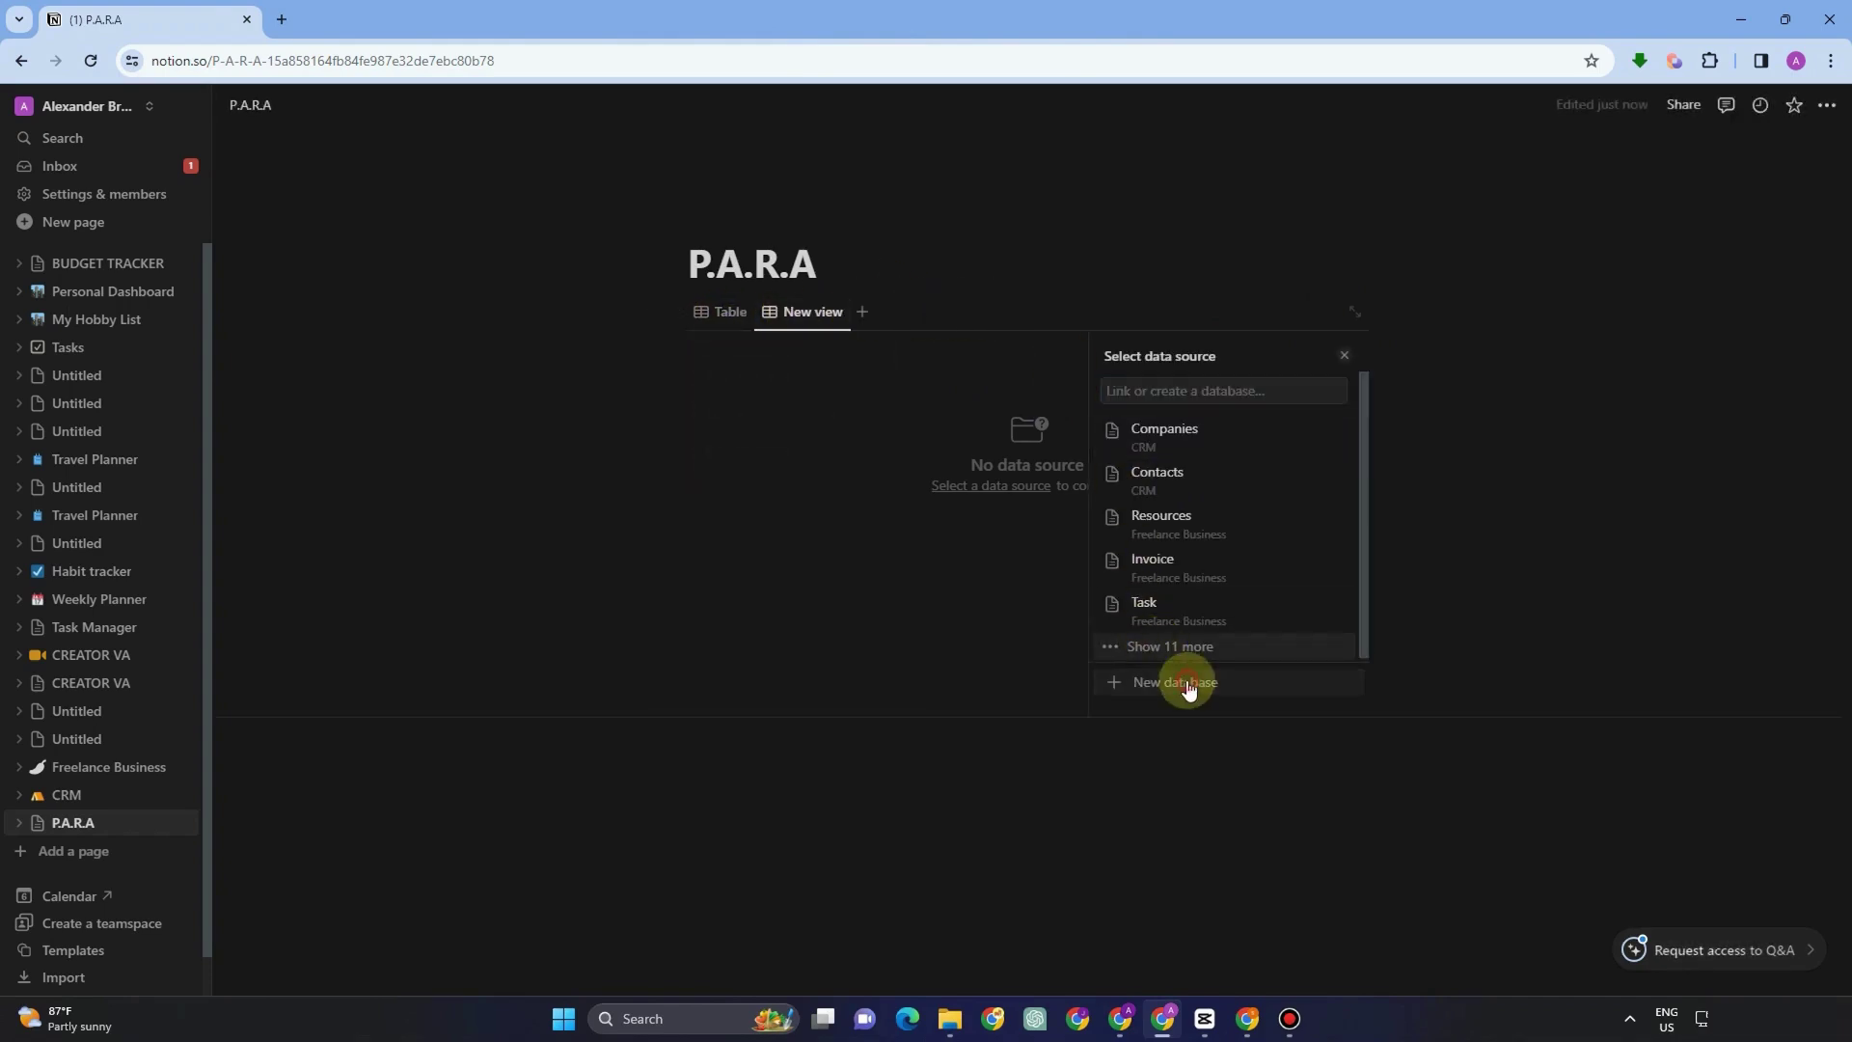
{"action": "key", "text": "Delete"}
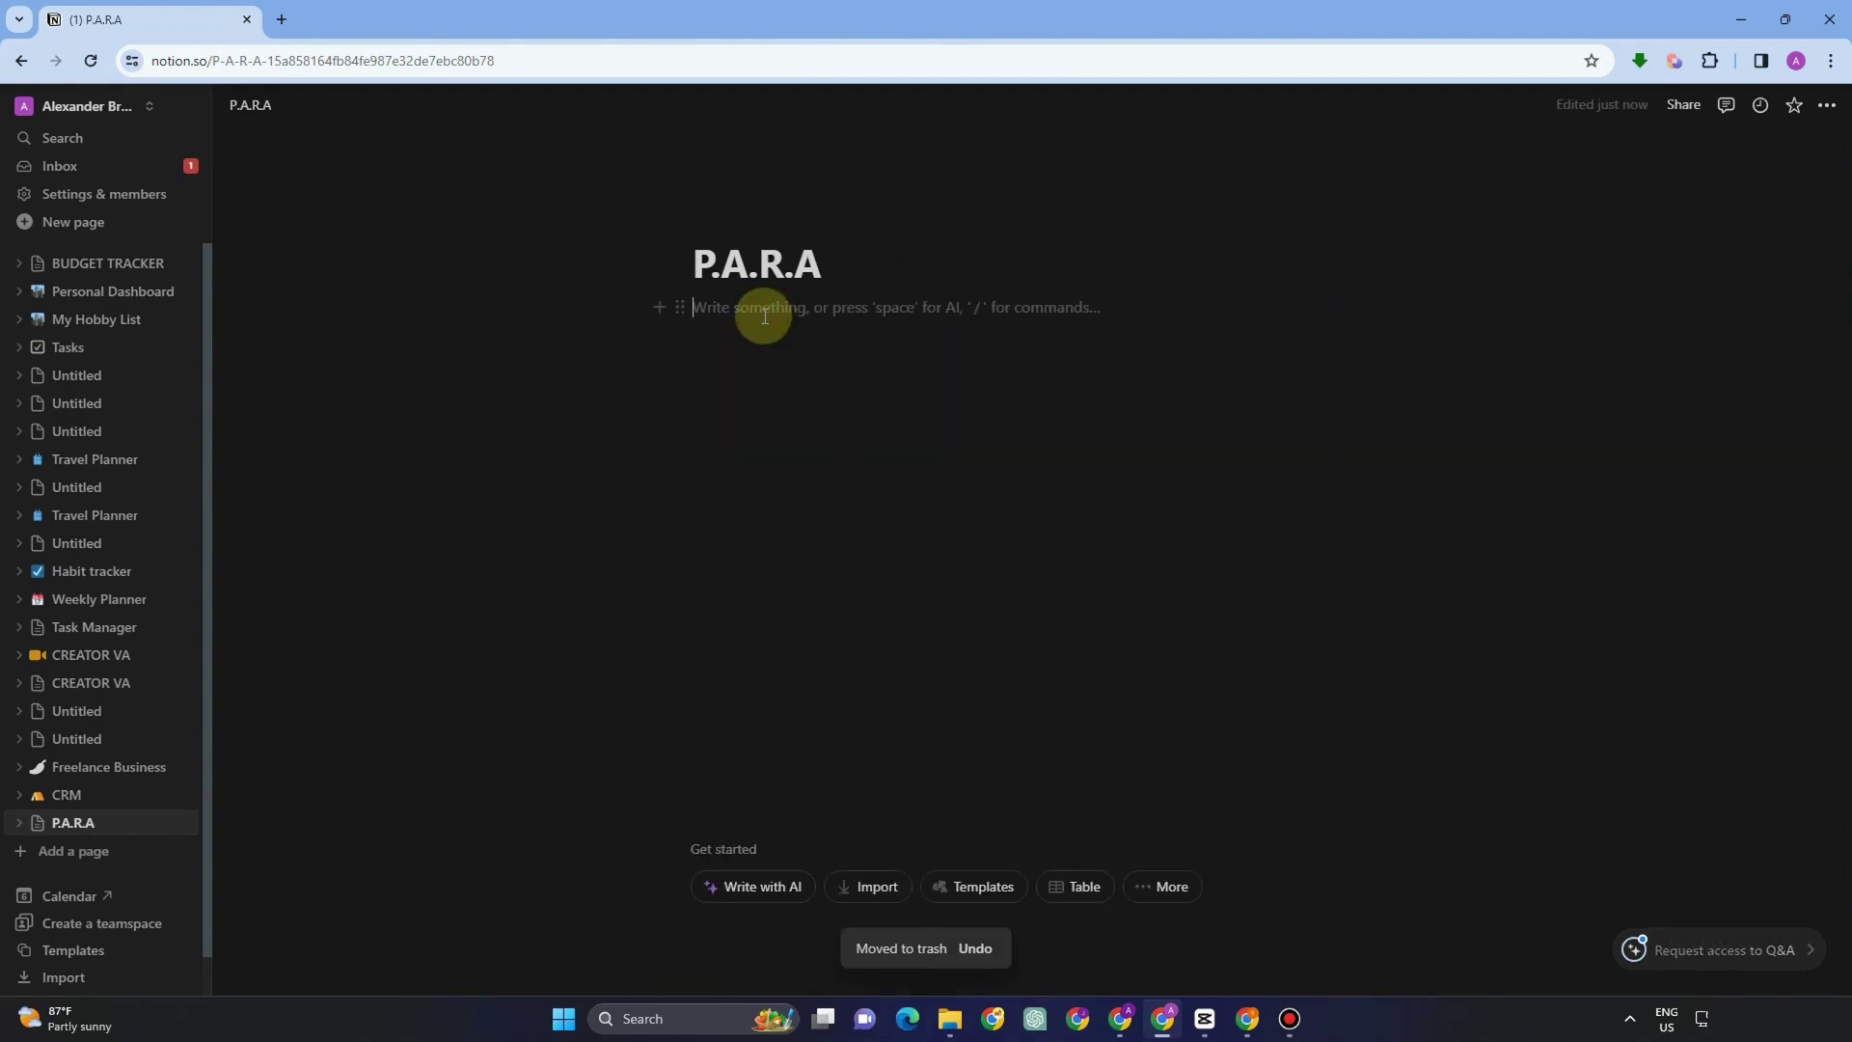
Embed a sub-page titled AREAS in the P.A.R.A page
{"action": "type", "text": "/"}
{"action": "left_click", "coordinate": [802, 421]}
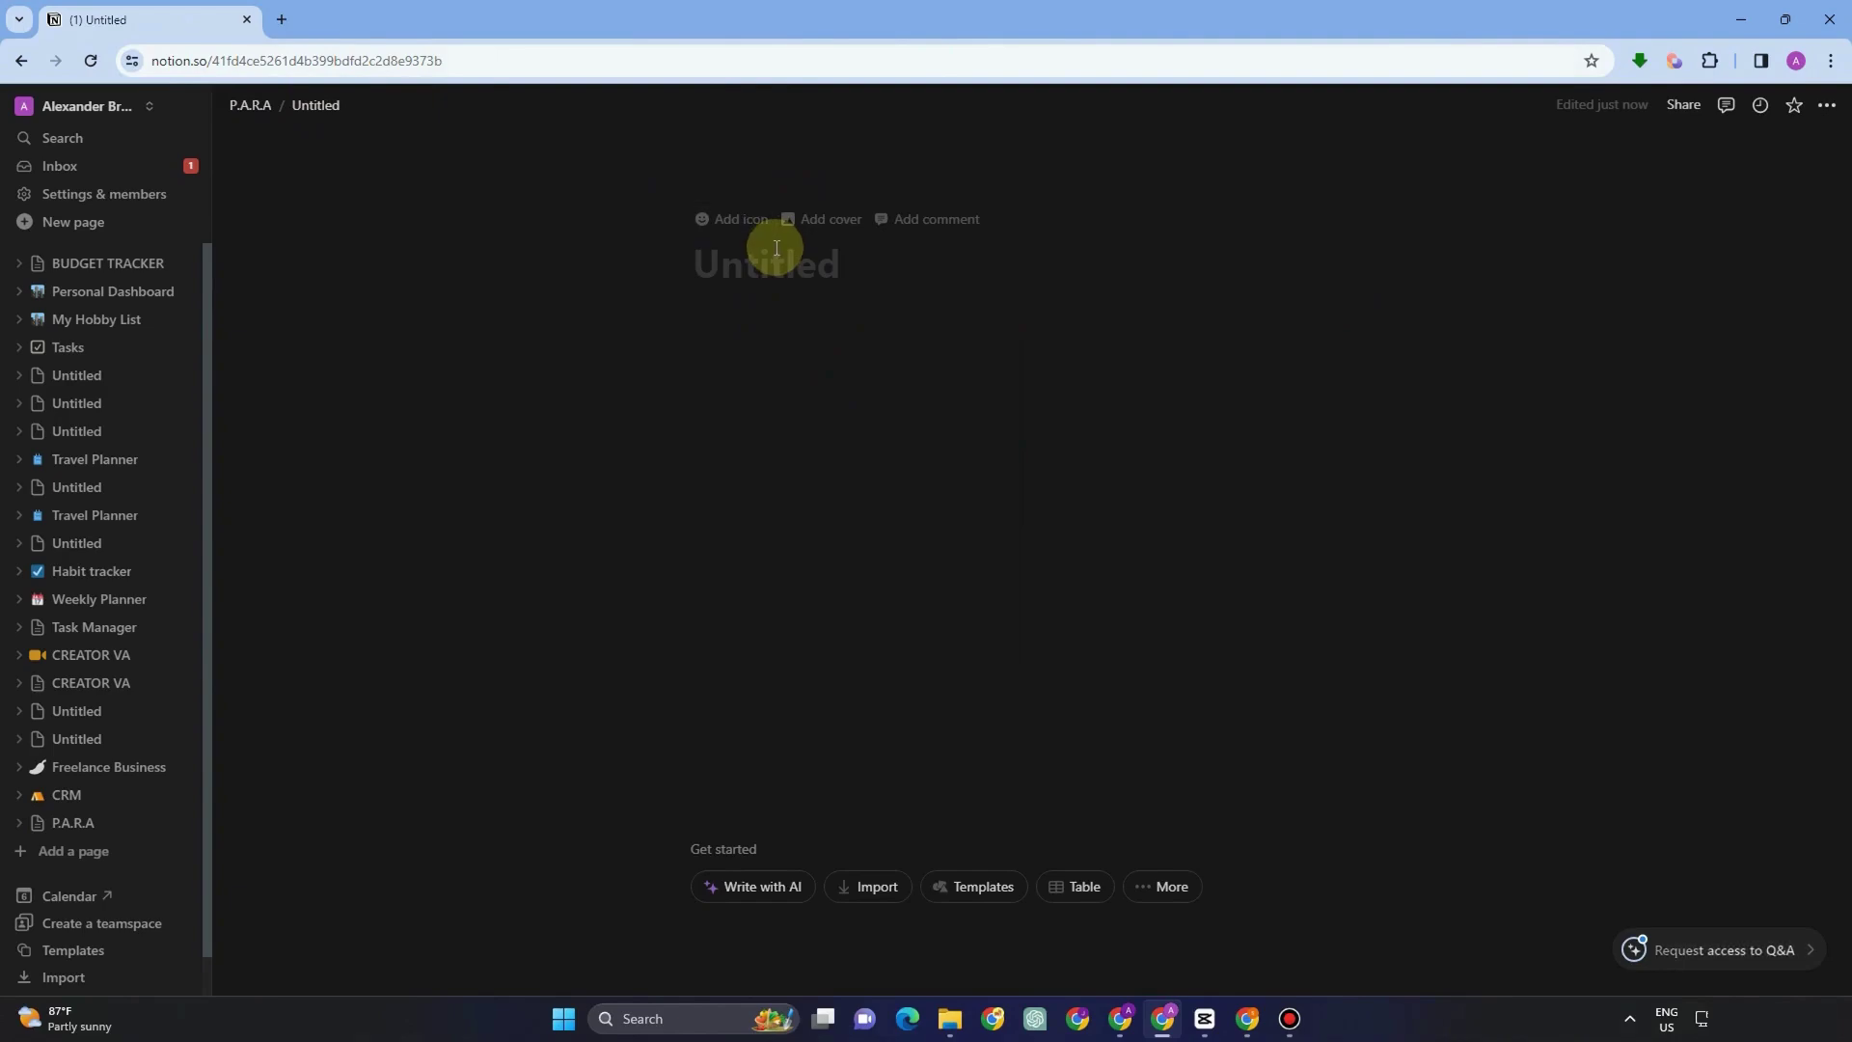
{"action": "type", "text": "AREAS"}
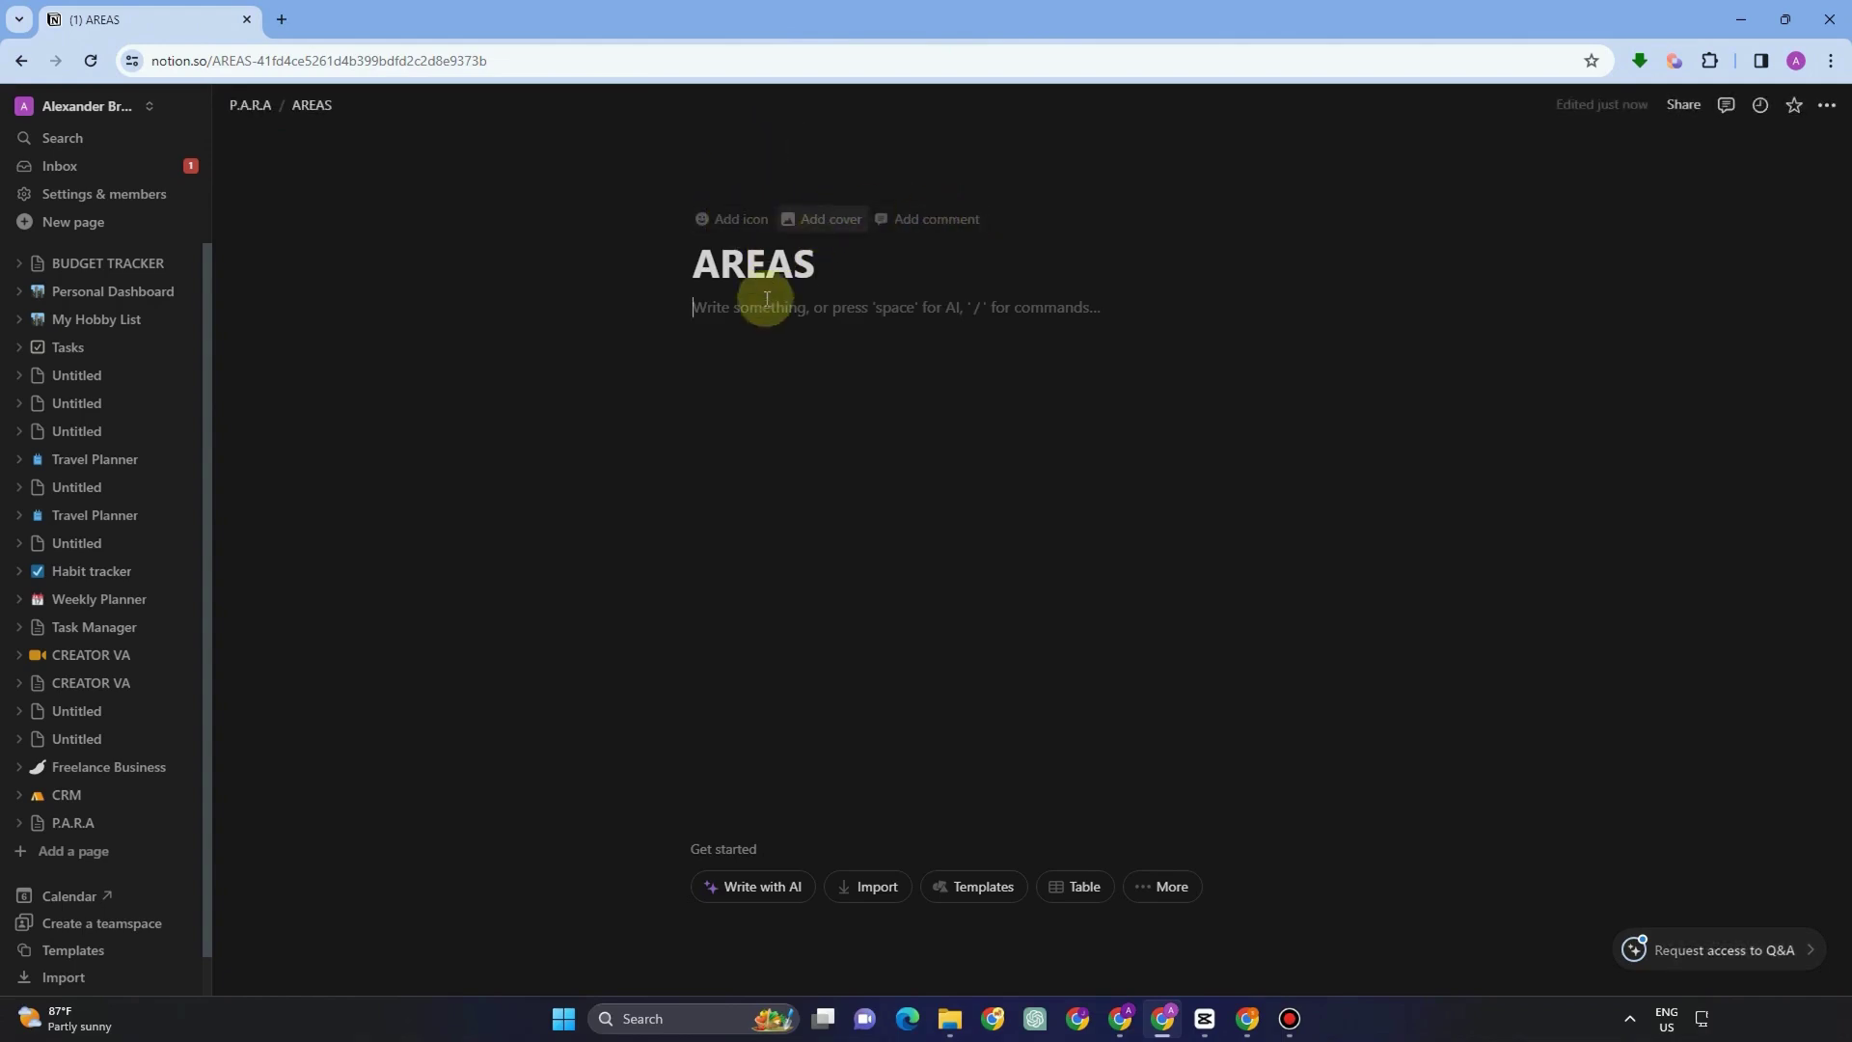
Insert a table view backed by a new database into the AREAS page
{"action": "type", "text": "/"}
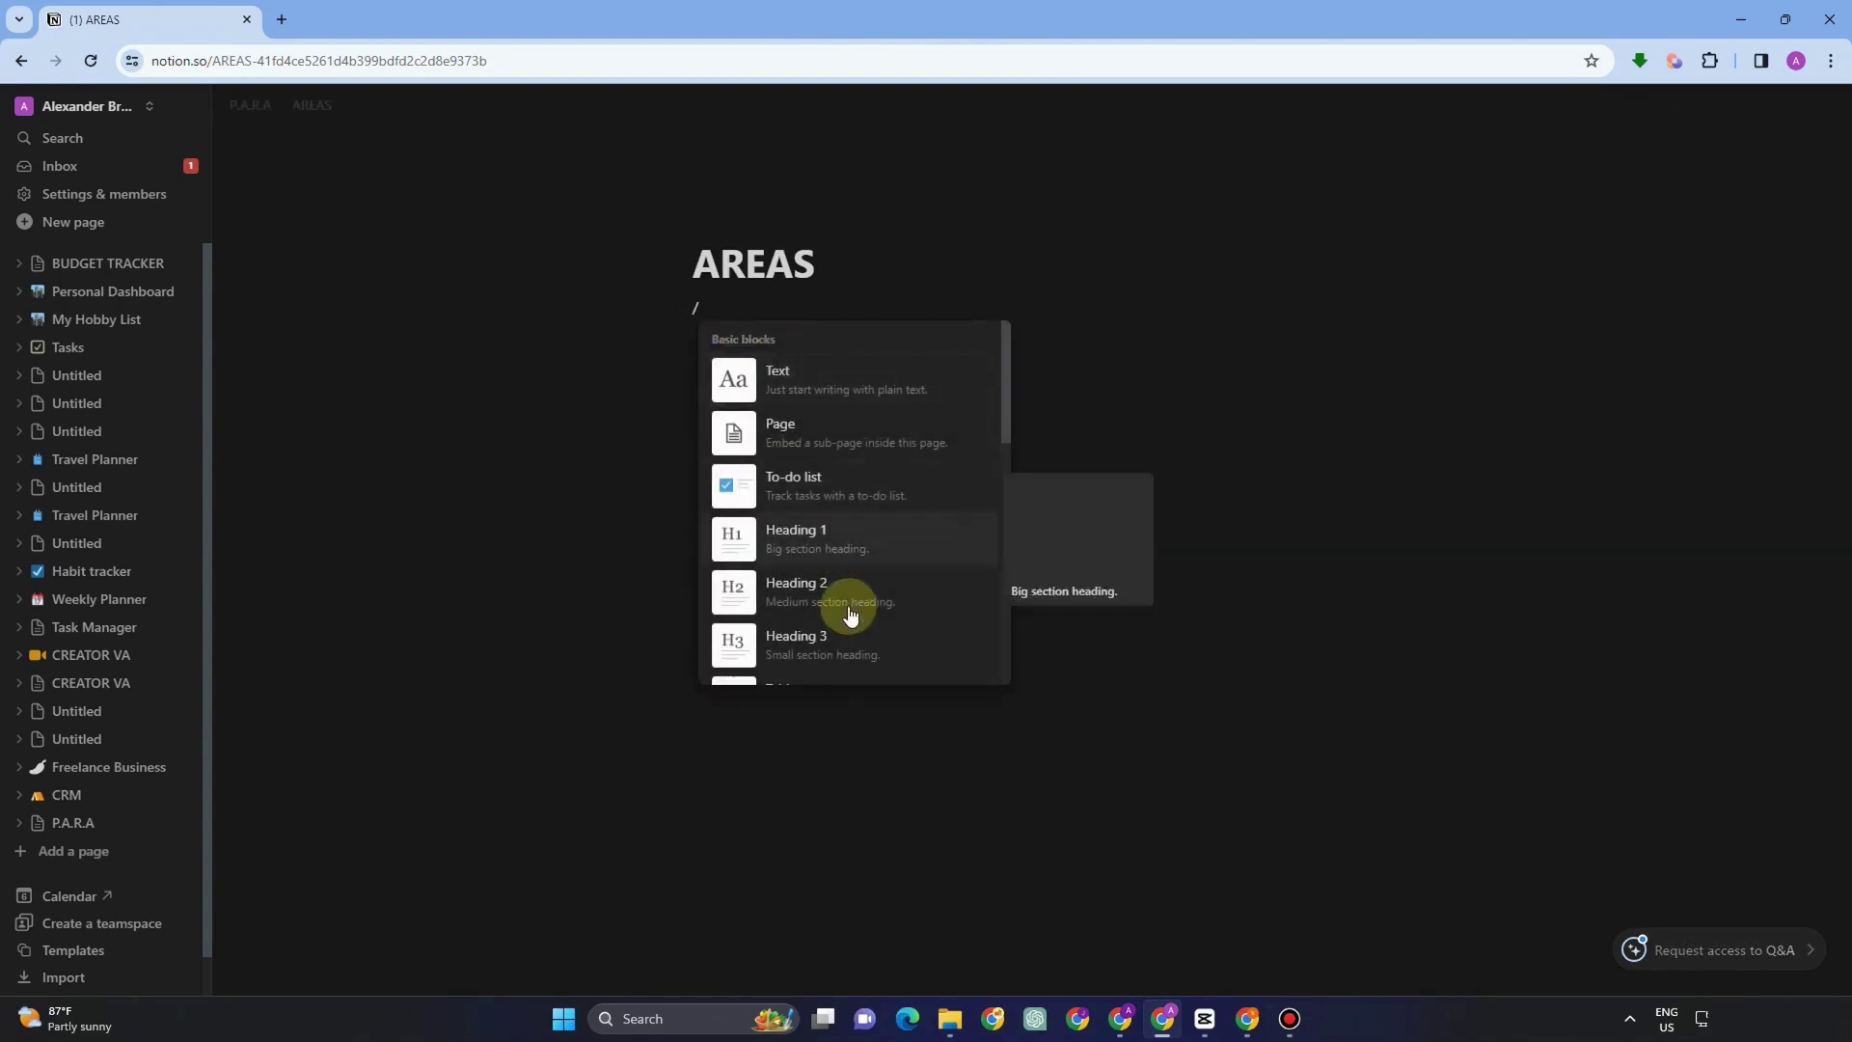
{"action": "scroll", "coordinate": [844, 594], "scroll_direction": "down", "scroll_amount": 6}
{"action": "scroll", "coordinate": [842, 603], "scroll_direction": "down", "scroll_amount": 8}
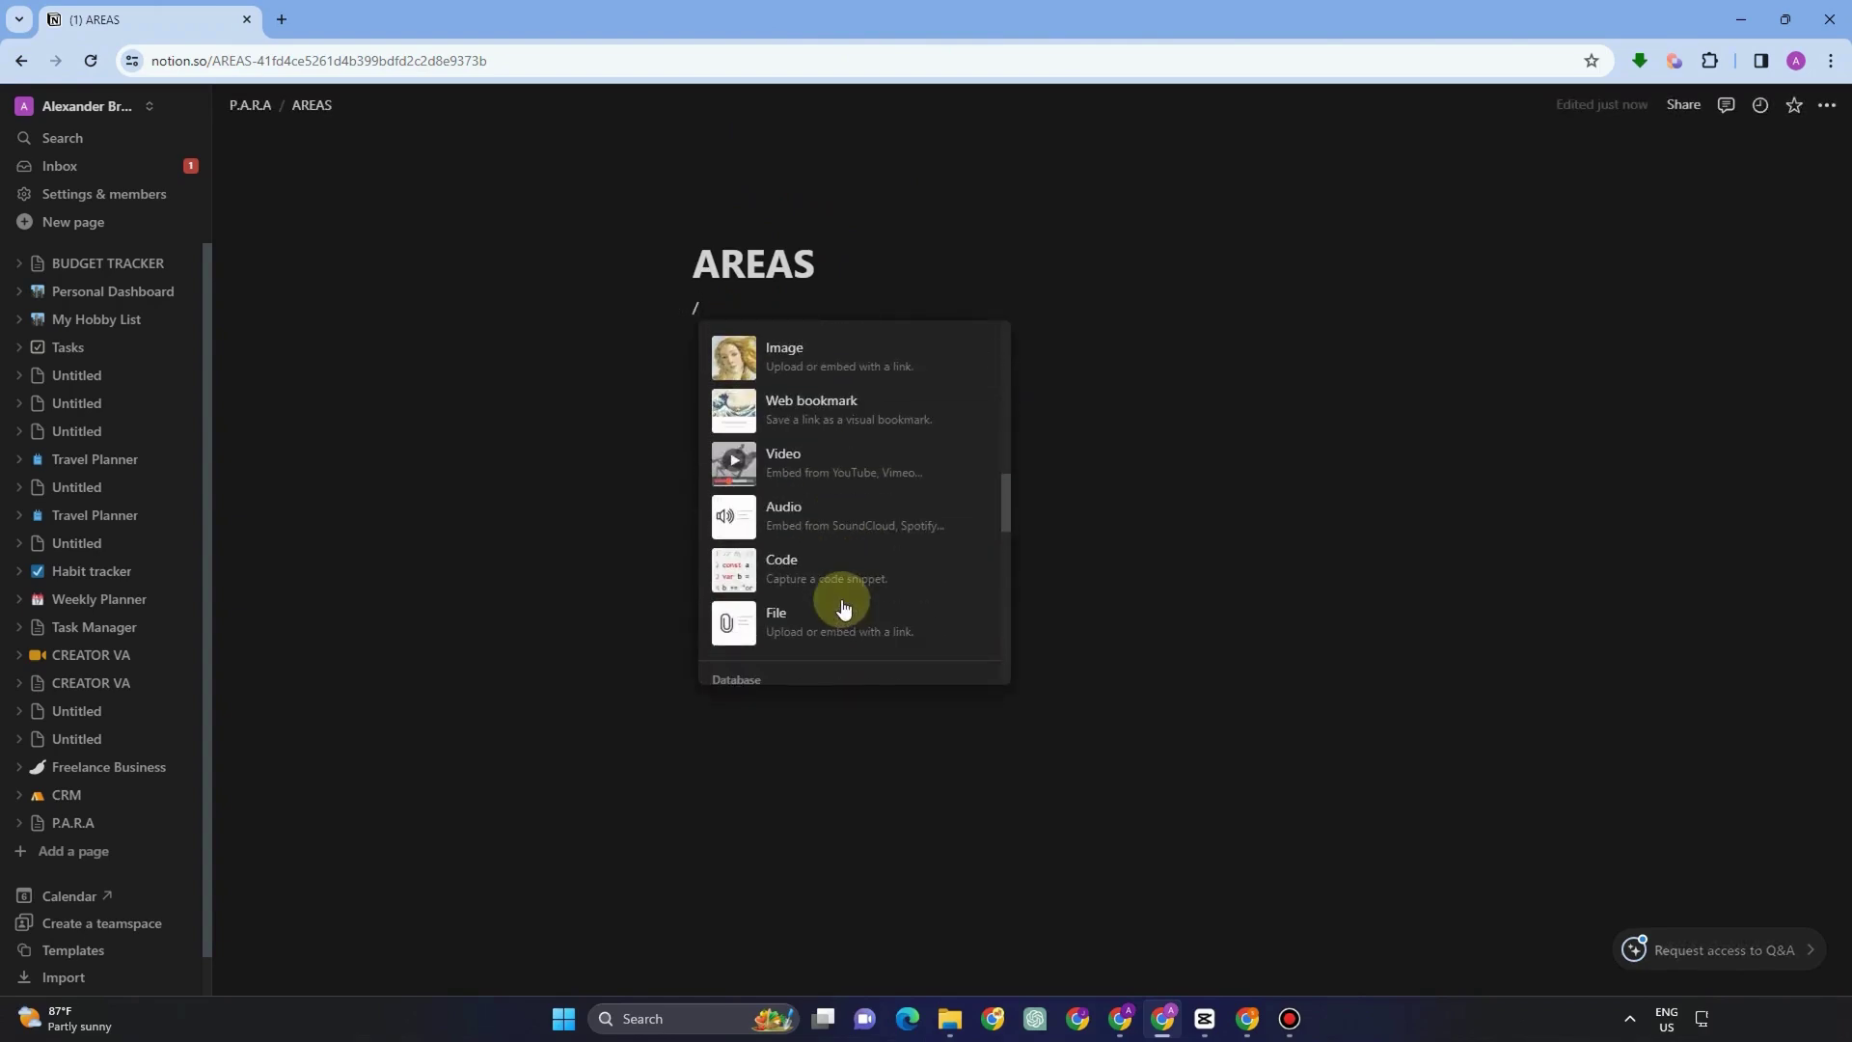
{"action": "left_click", "coordinate": [830, 536]}
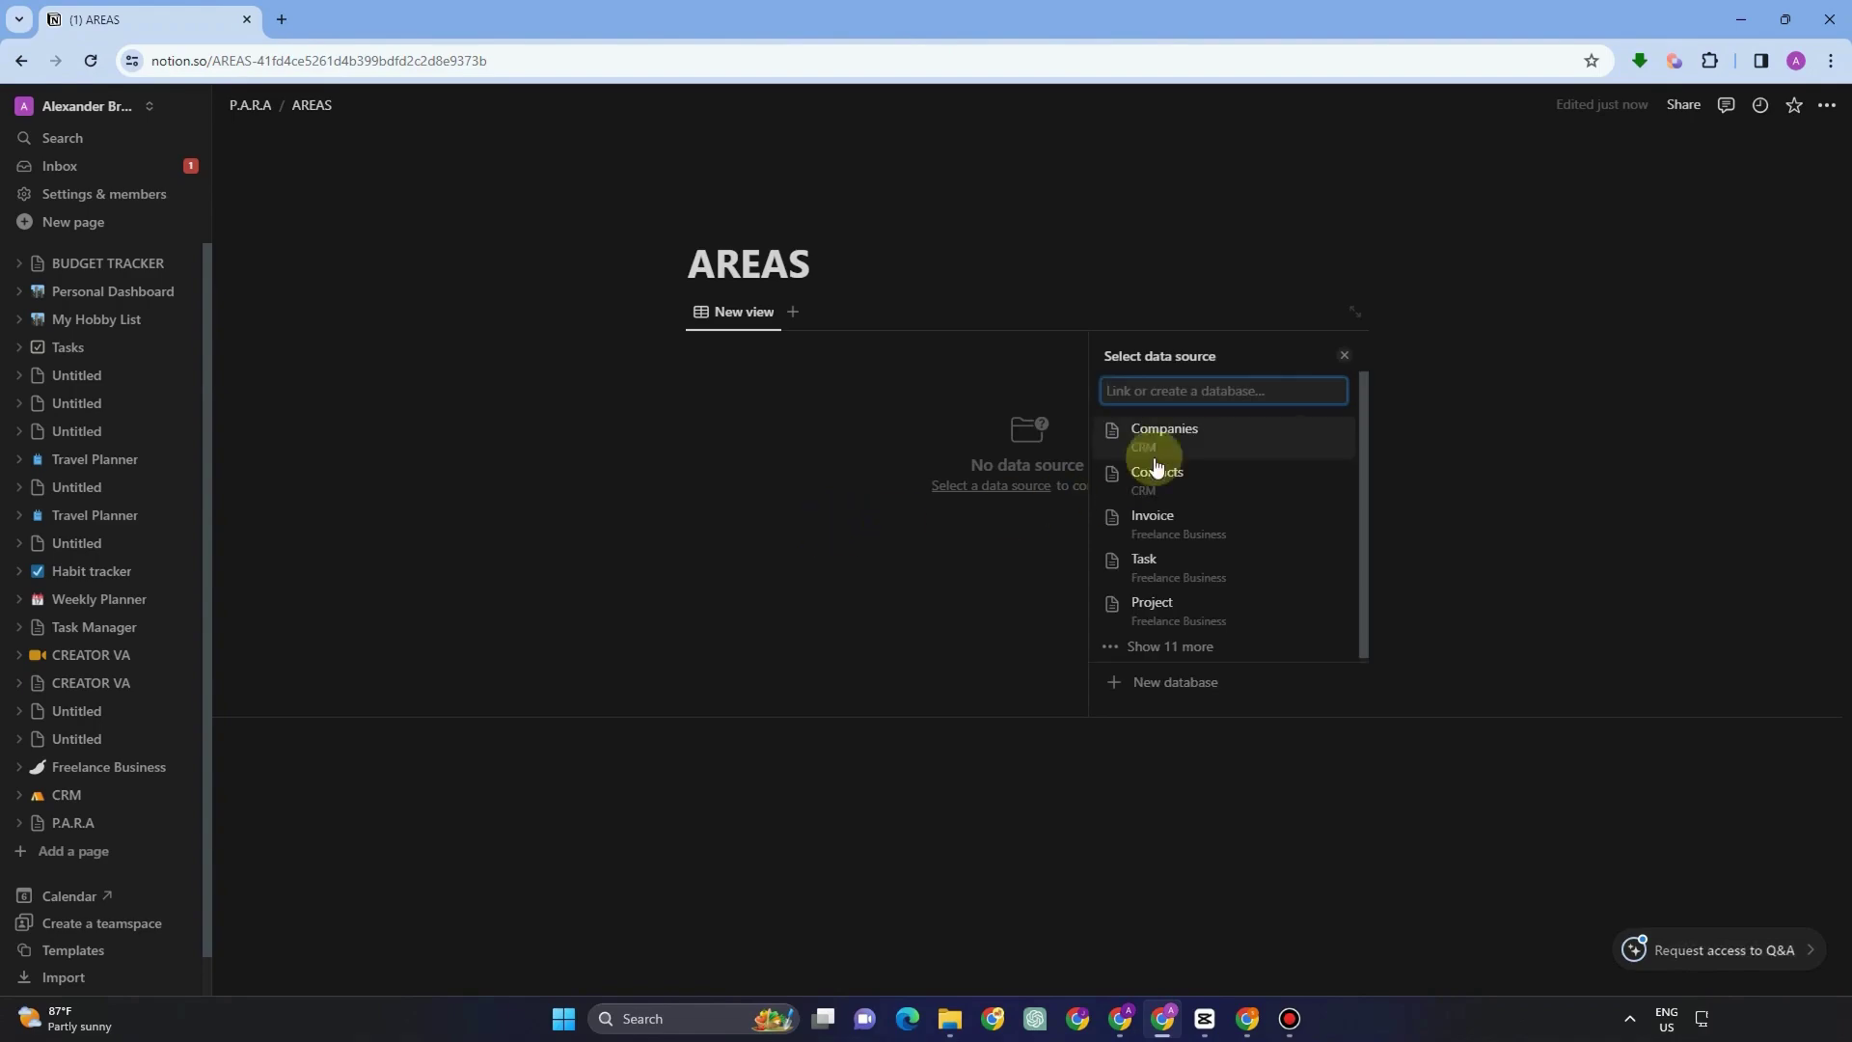
{"action": "left_click", "coordinate": [1212, 678]}
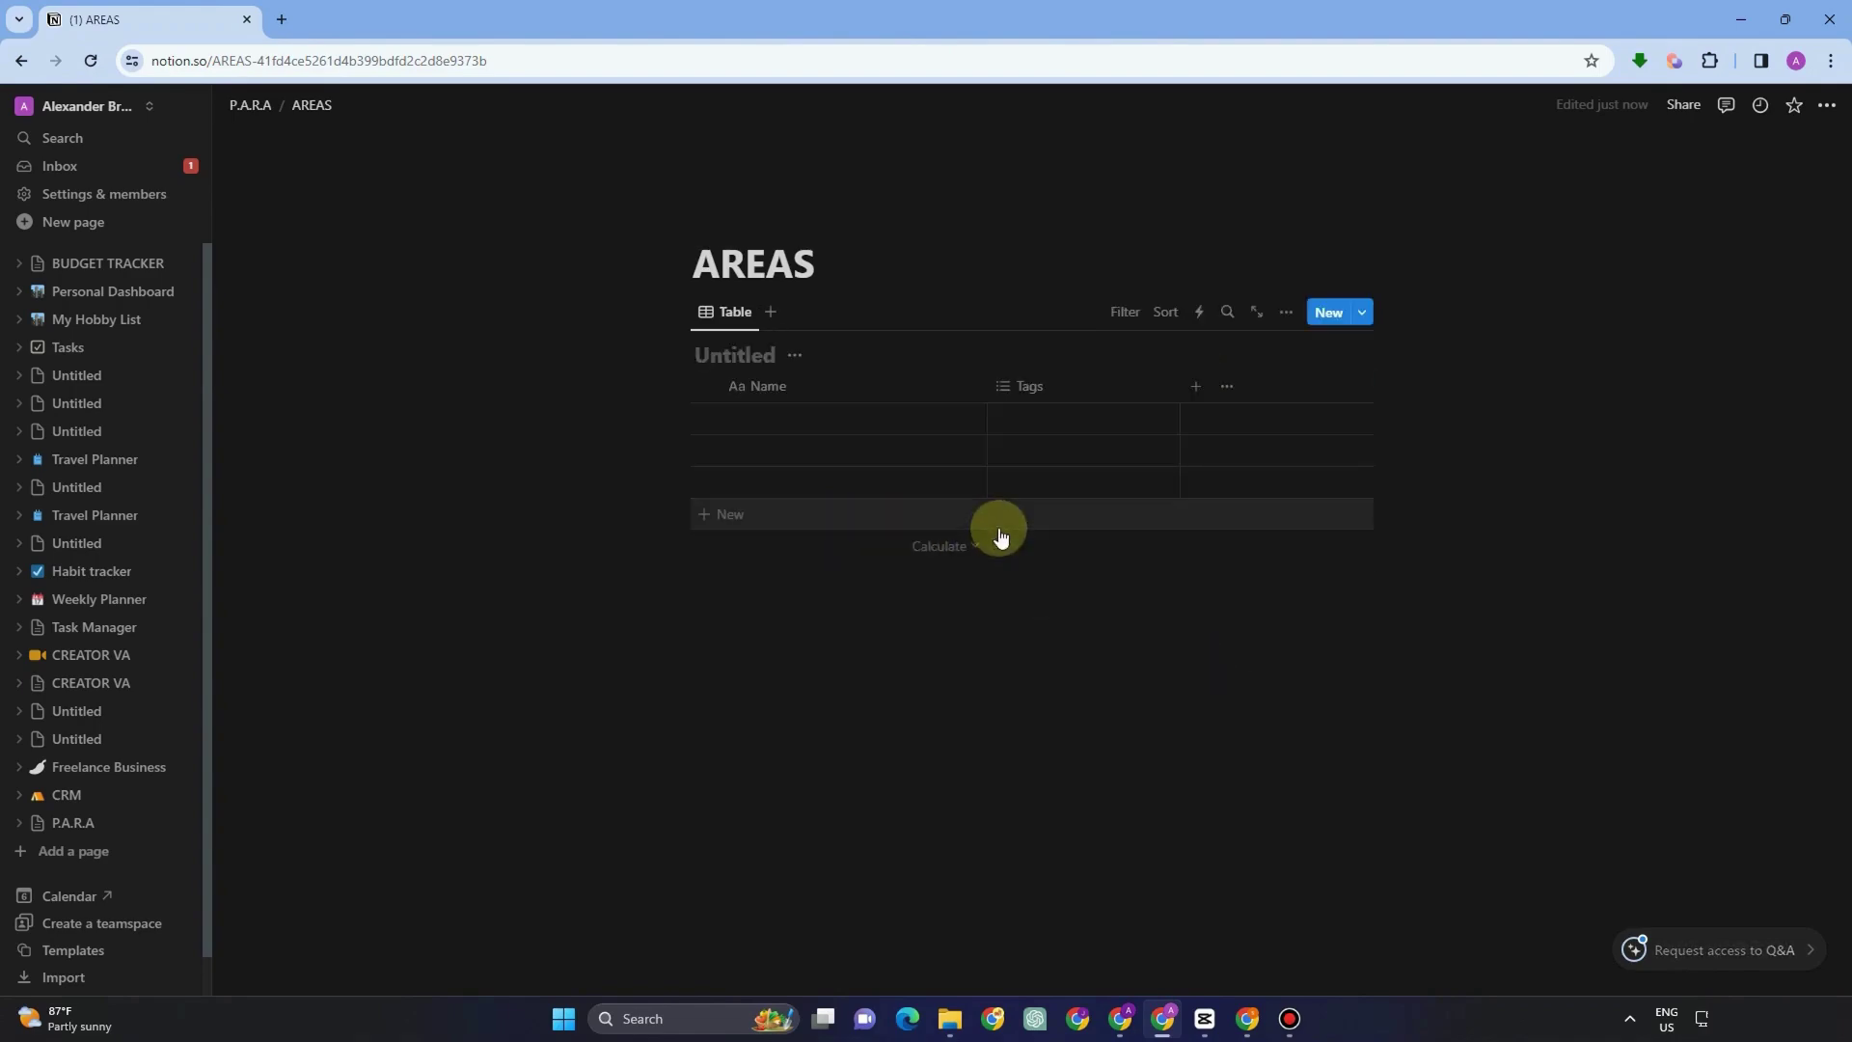
Fill the table's Name column with the entries Family, Job and Study/Masters
{"action": "left_click", "coordinate": [813, 413]}
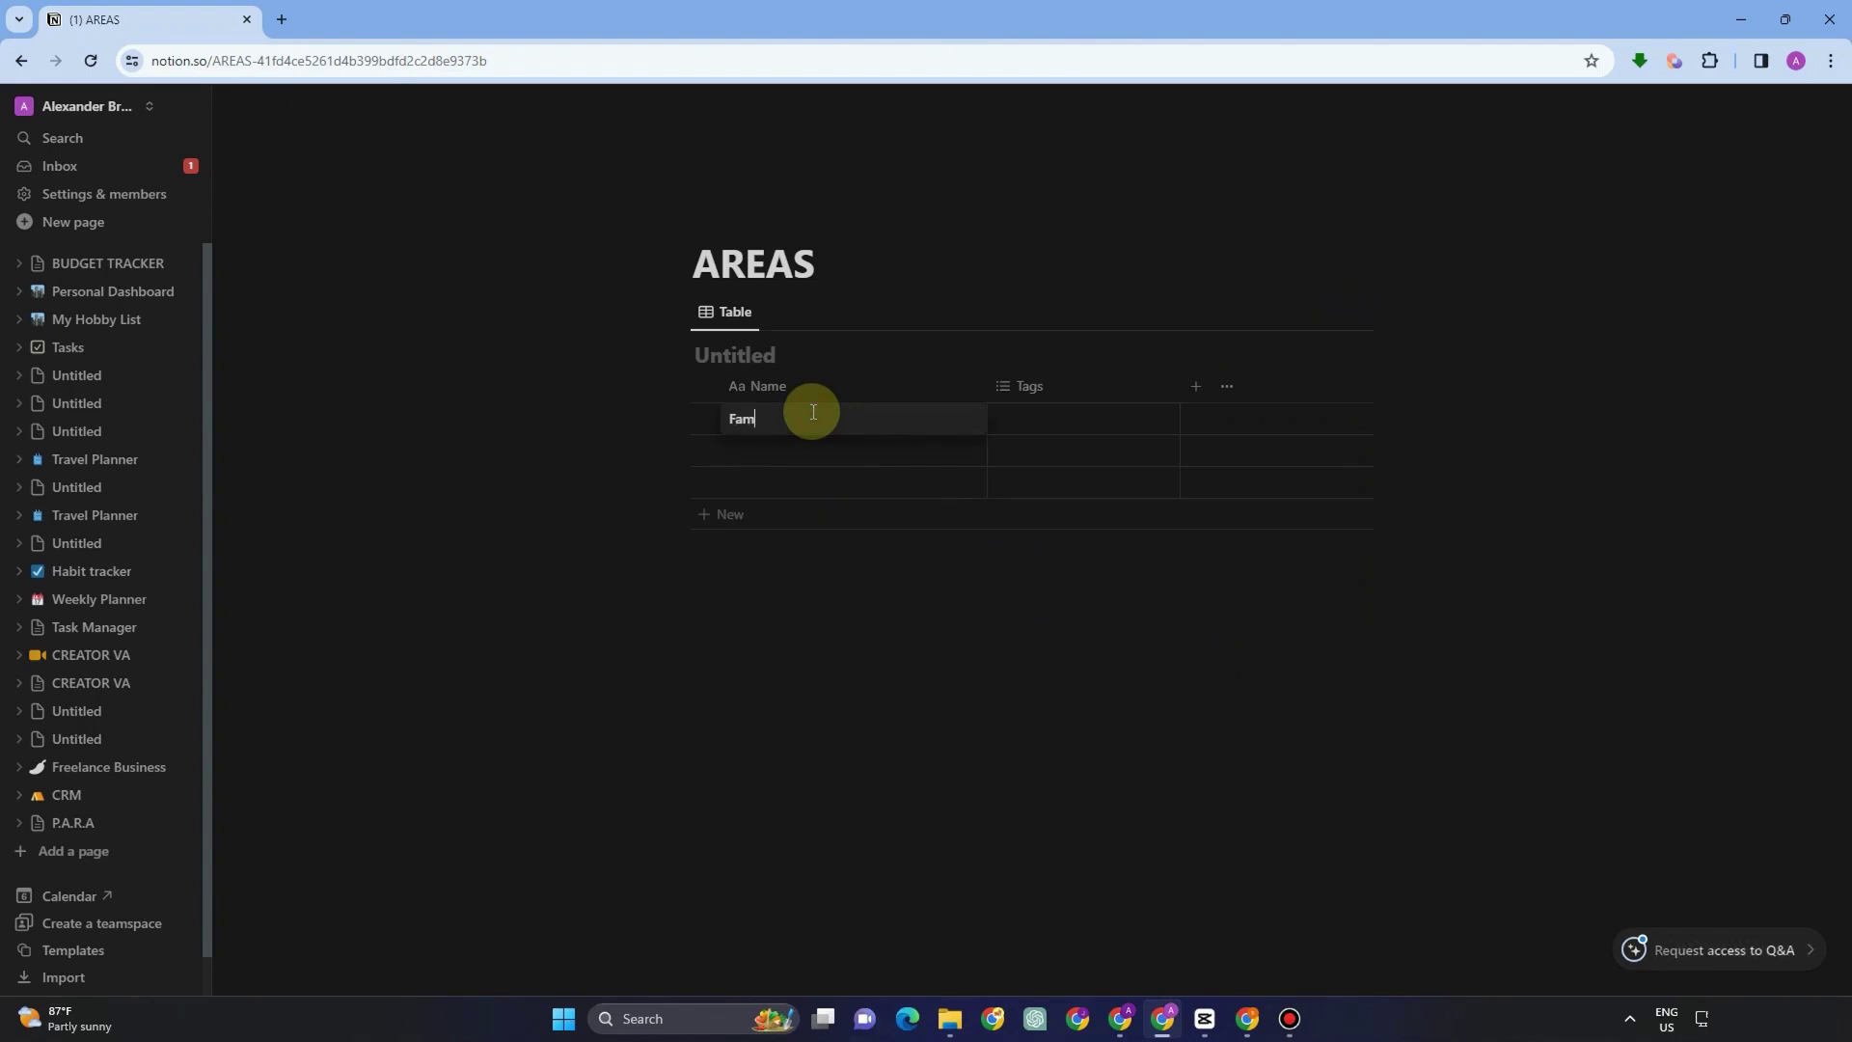
{"action": "key", "text": "Return"}
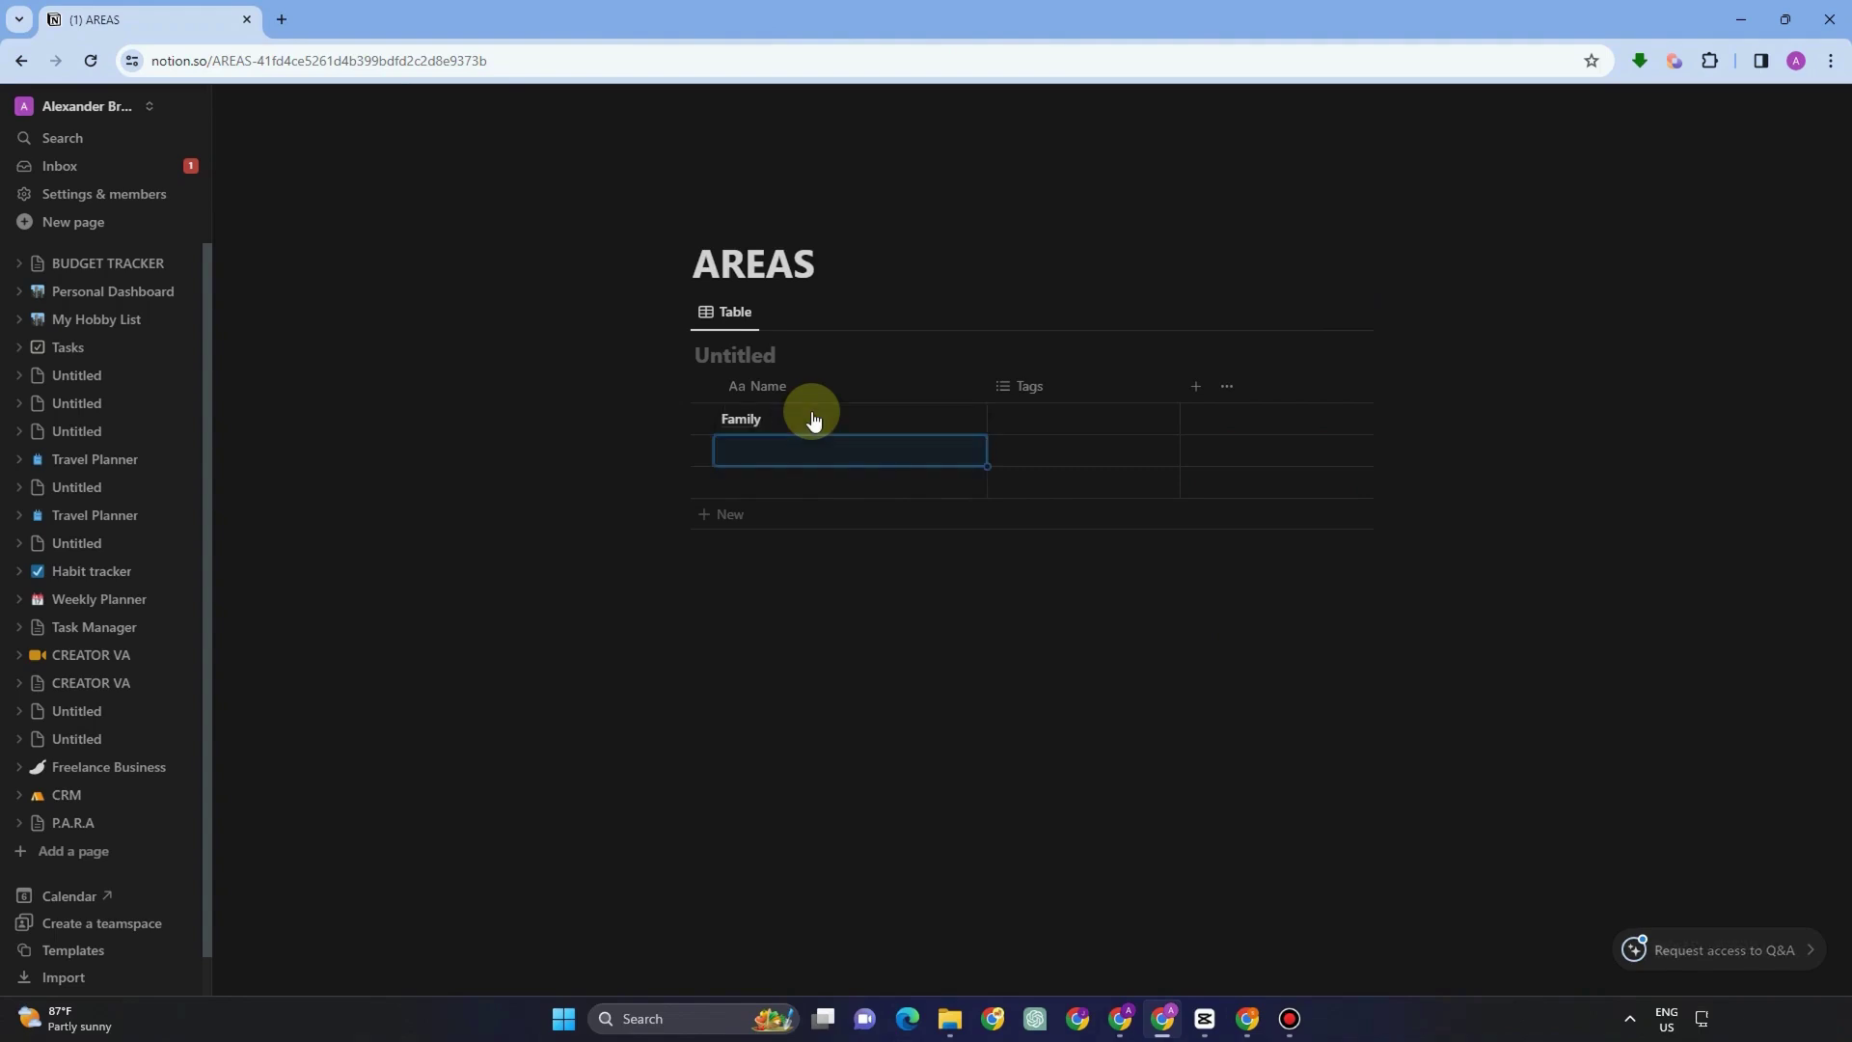
{"action": "type", "text": "Job"}
{"action": "key", "text": "Return"}
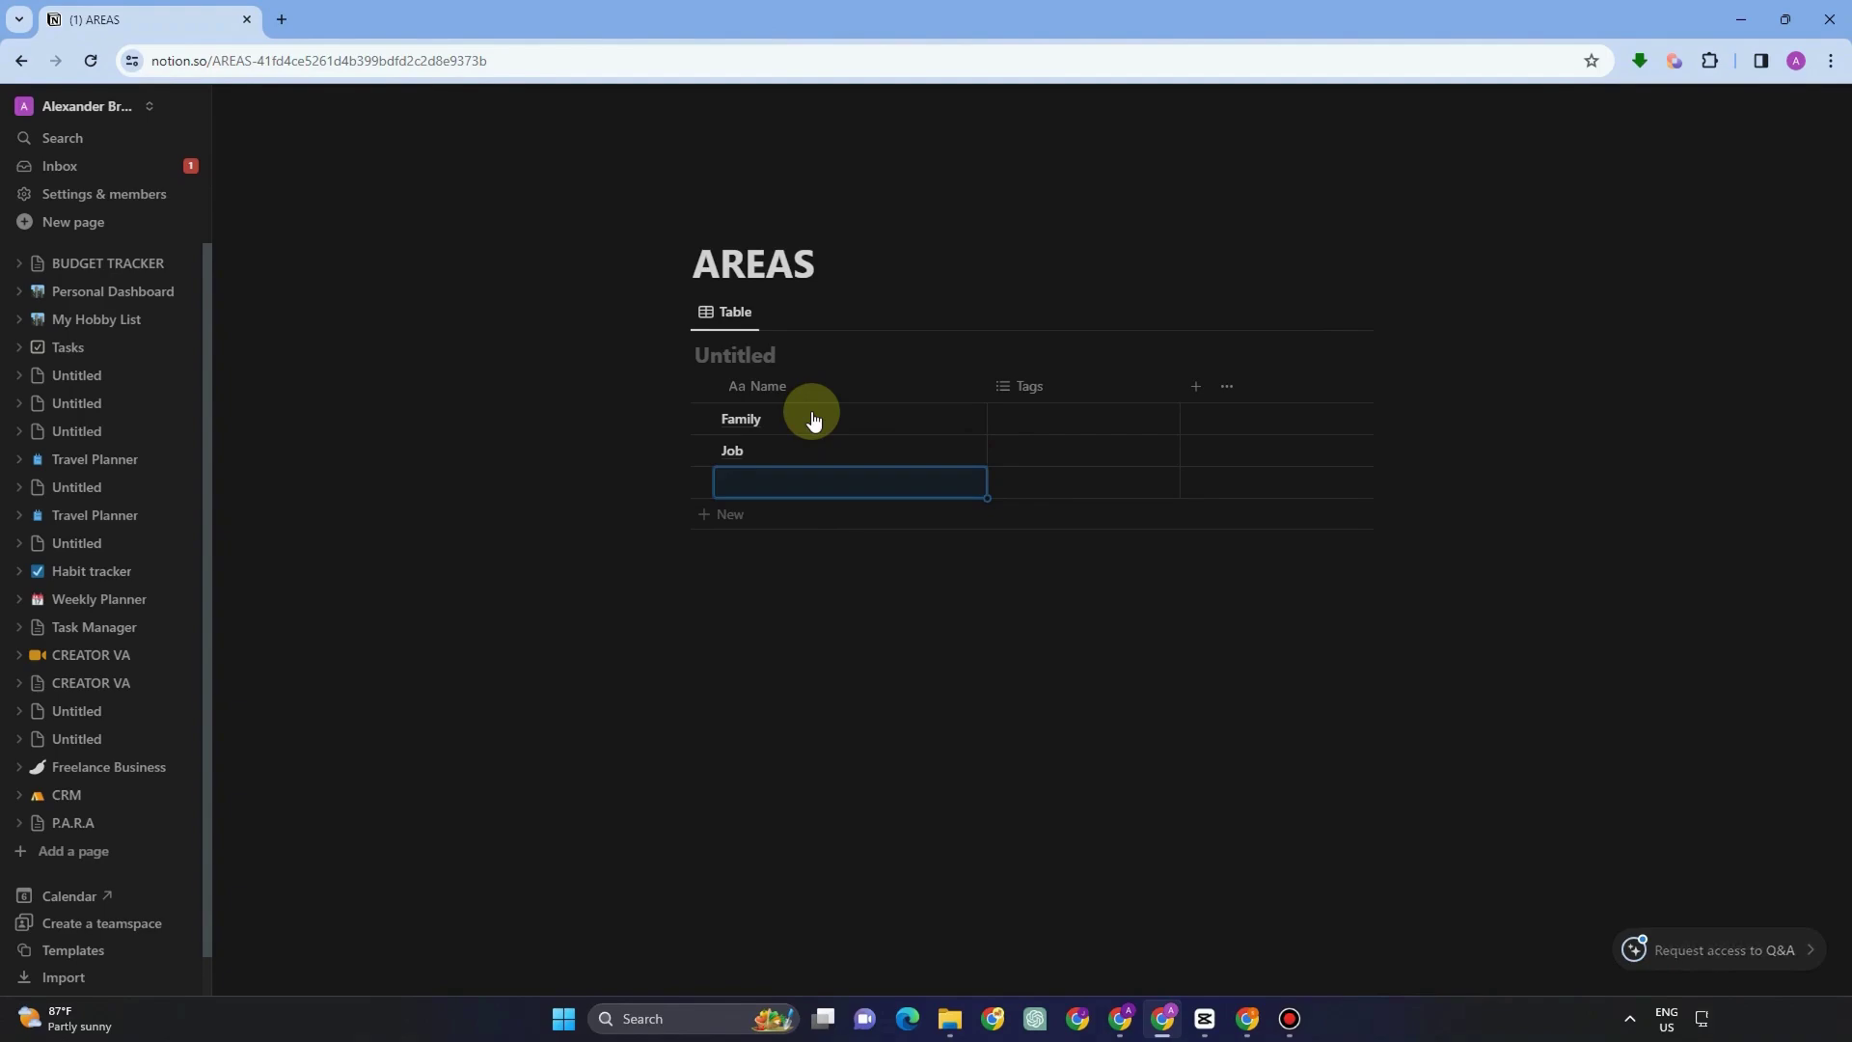
{"action": "type", "text": "Stu"}
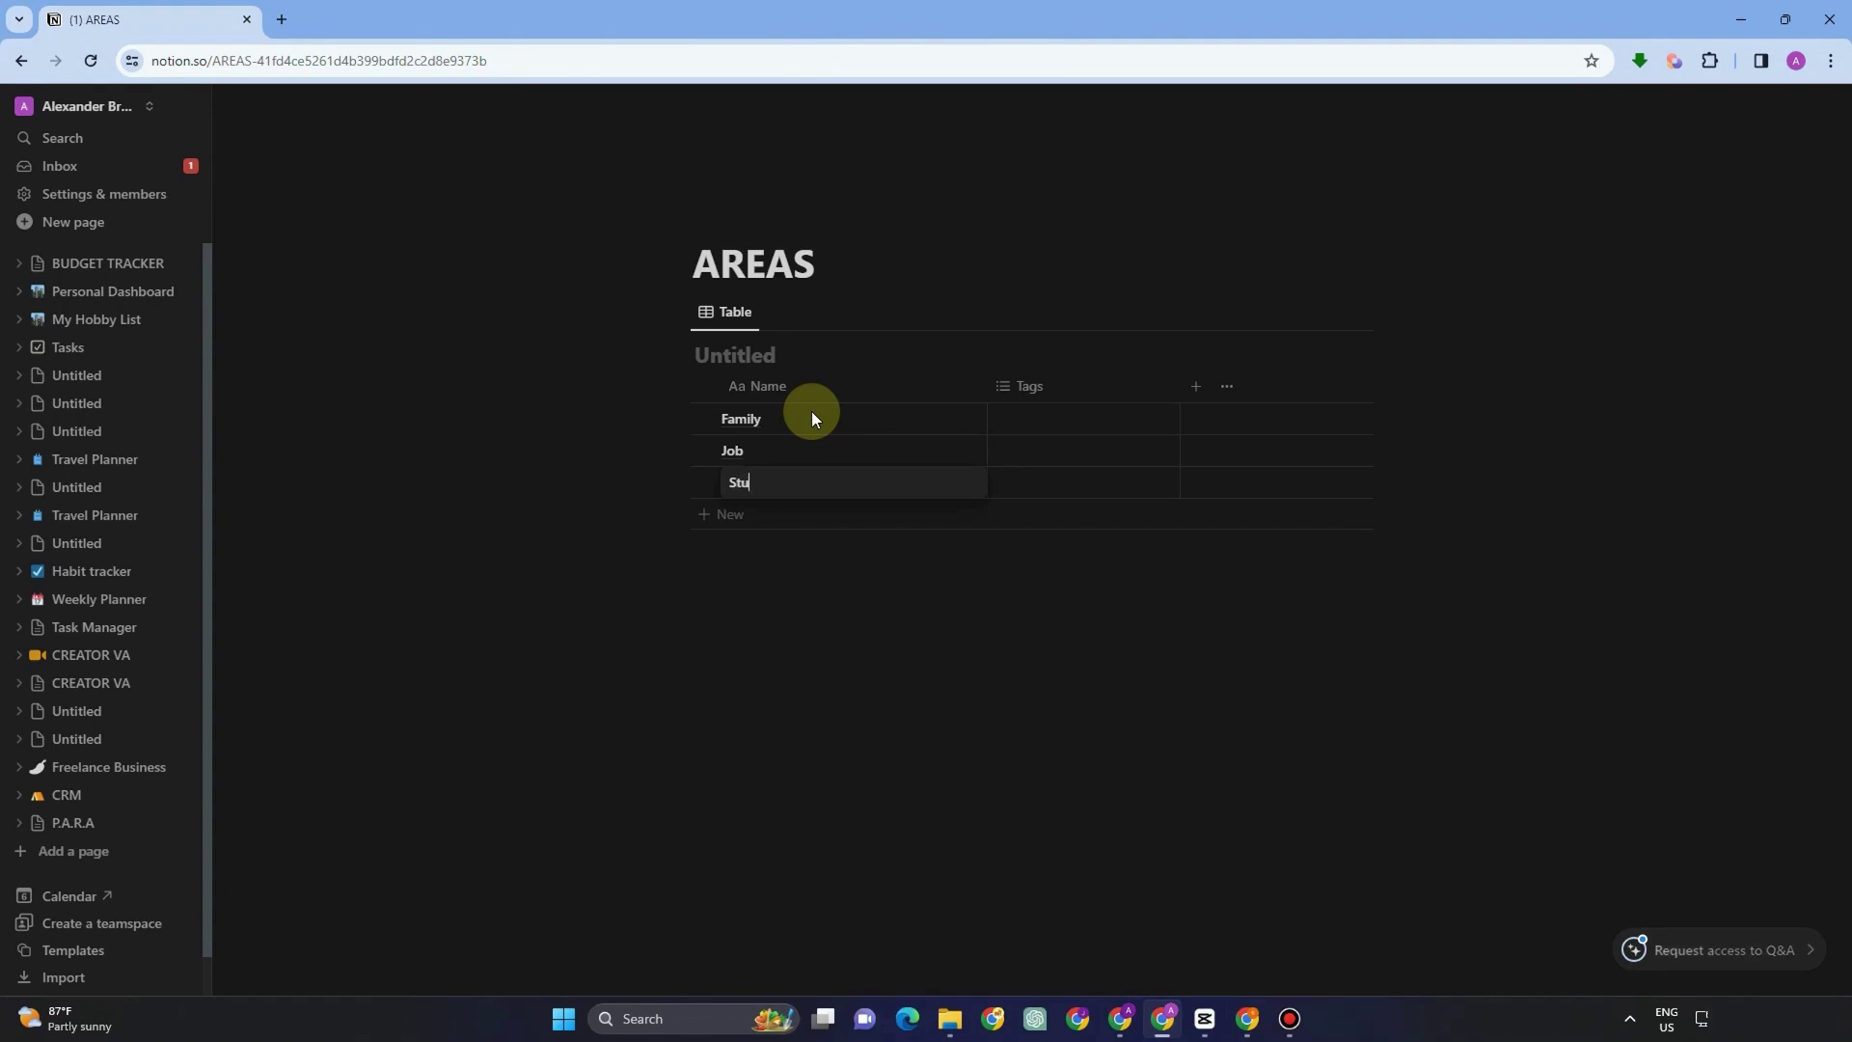
{"action": "type", "text": "dy/Masters"}
{"action": "key", "text": "Return"}
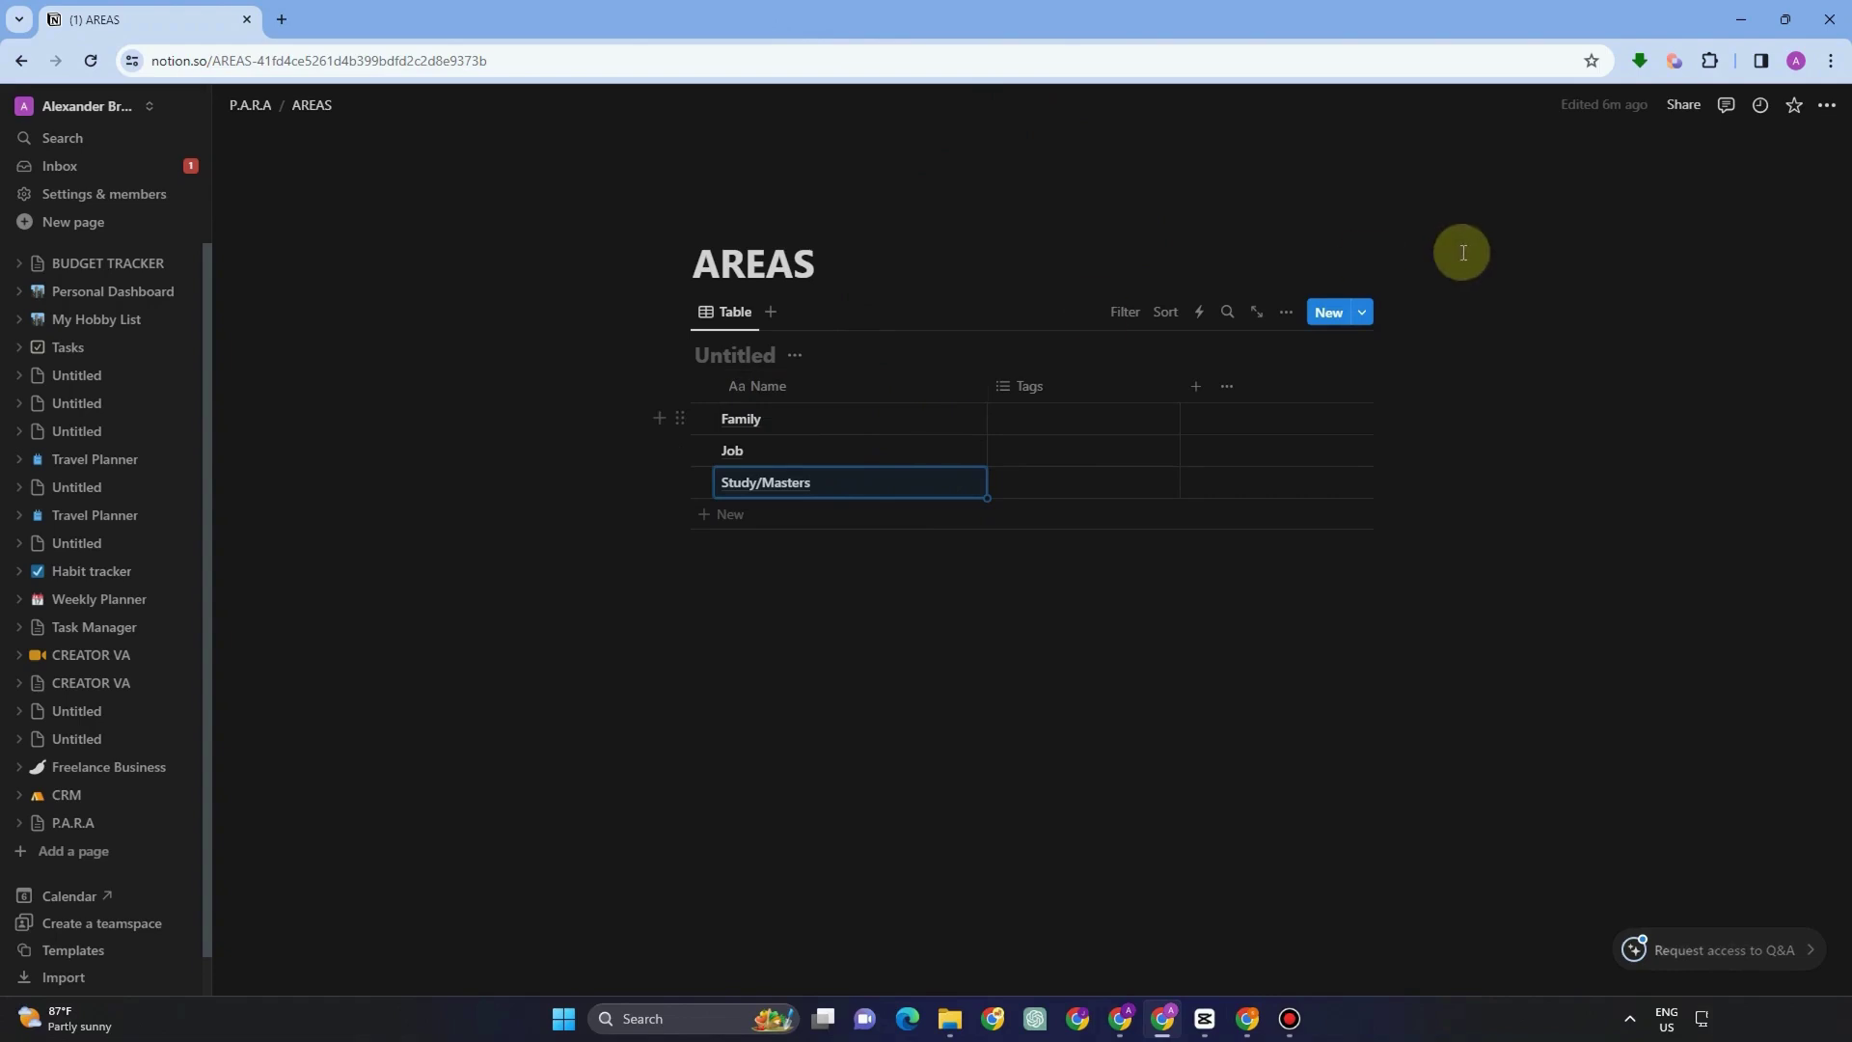
Set the AREAS page to full width and delete the Tags property from its table
{"action": "left_click", "coordinate": [1828, 108]}
{"action": "left_click", "coordinate": [1800, 243]}
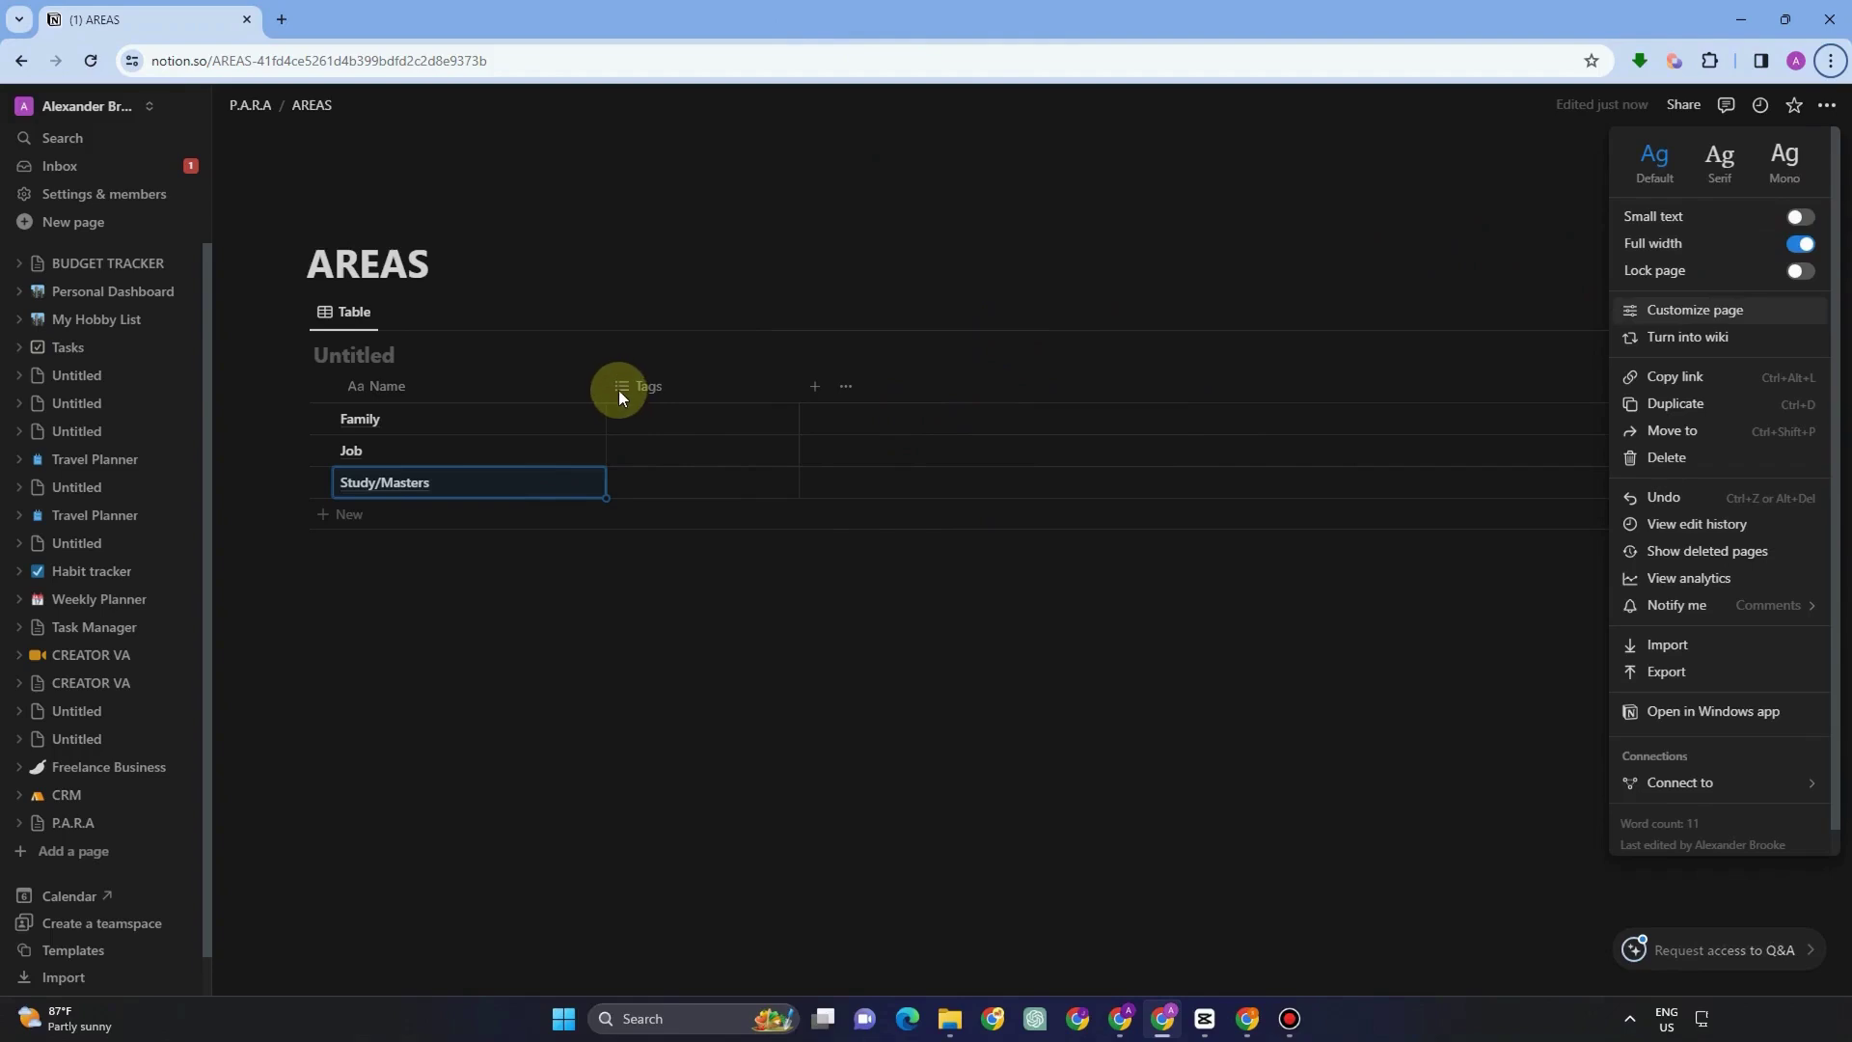
{"action": "left_click", "coordinate": [622, 386]}
{"action": "left_click", "coordinate": [622, 385]}
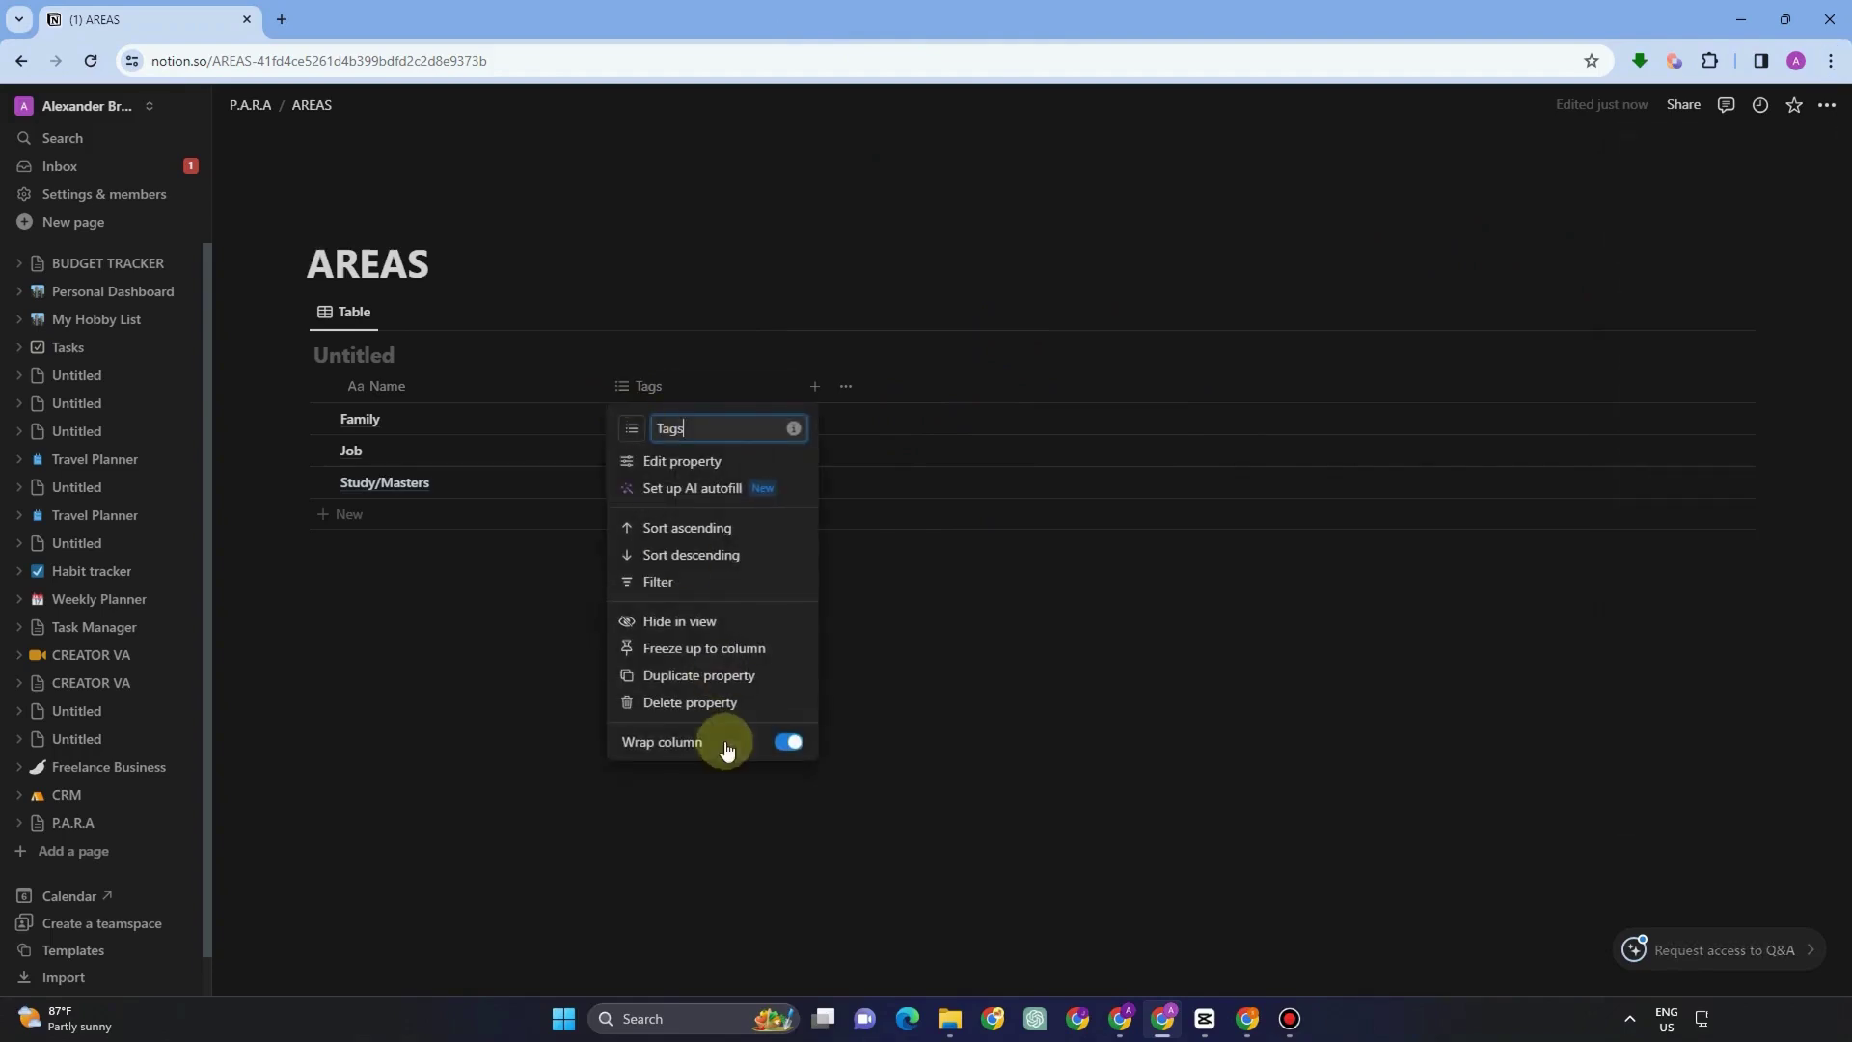
{"action": "left_click", "coordinate": [712, 709]}
{"action": "left_click", "coordinate": [930, 537]}
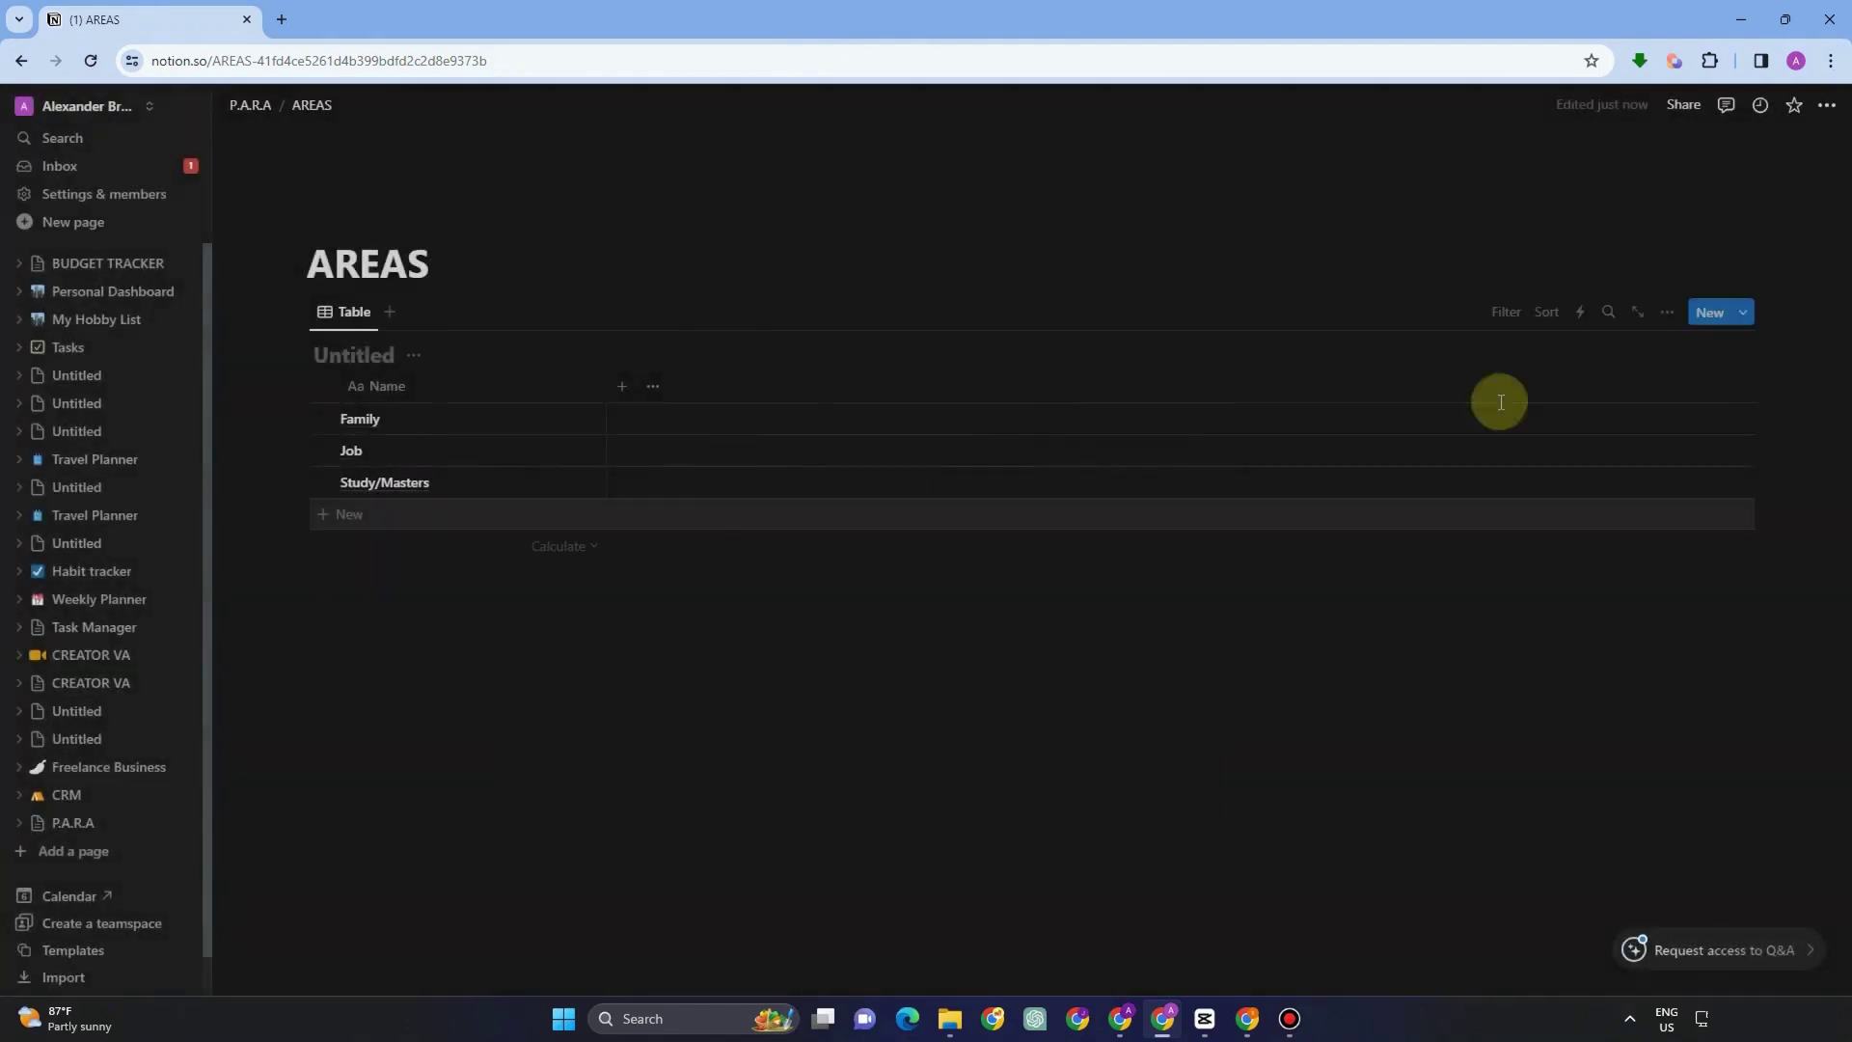
Change the layout of the AREAS database view from table to Gallery
{"action": "left_click", "coordinate": [1672, 321]}
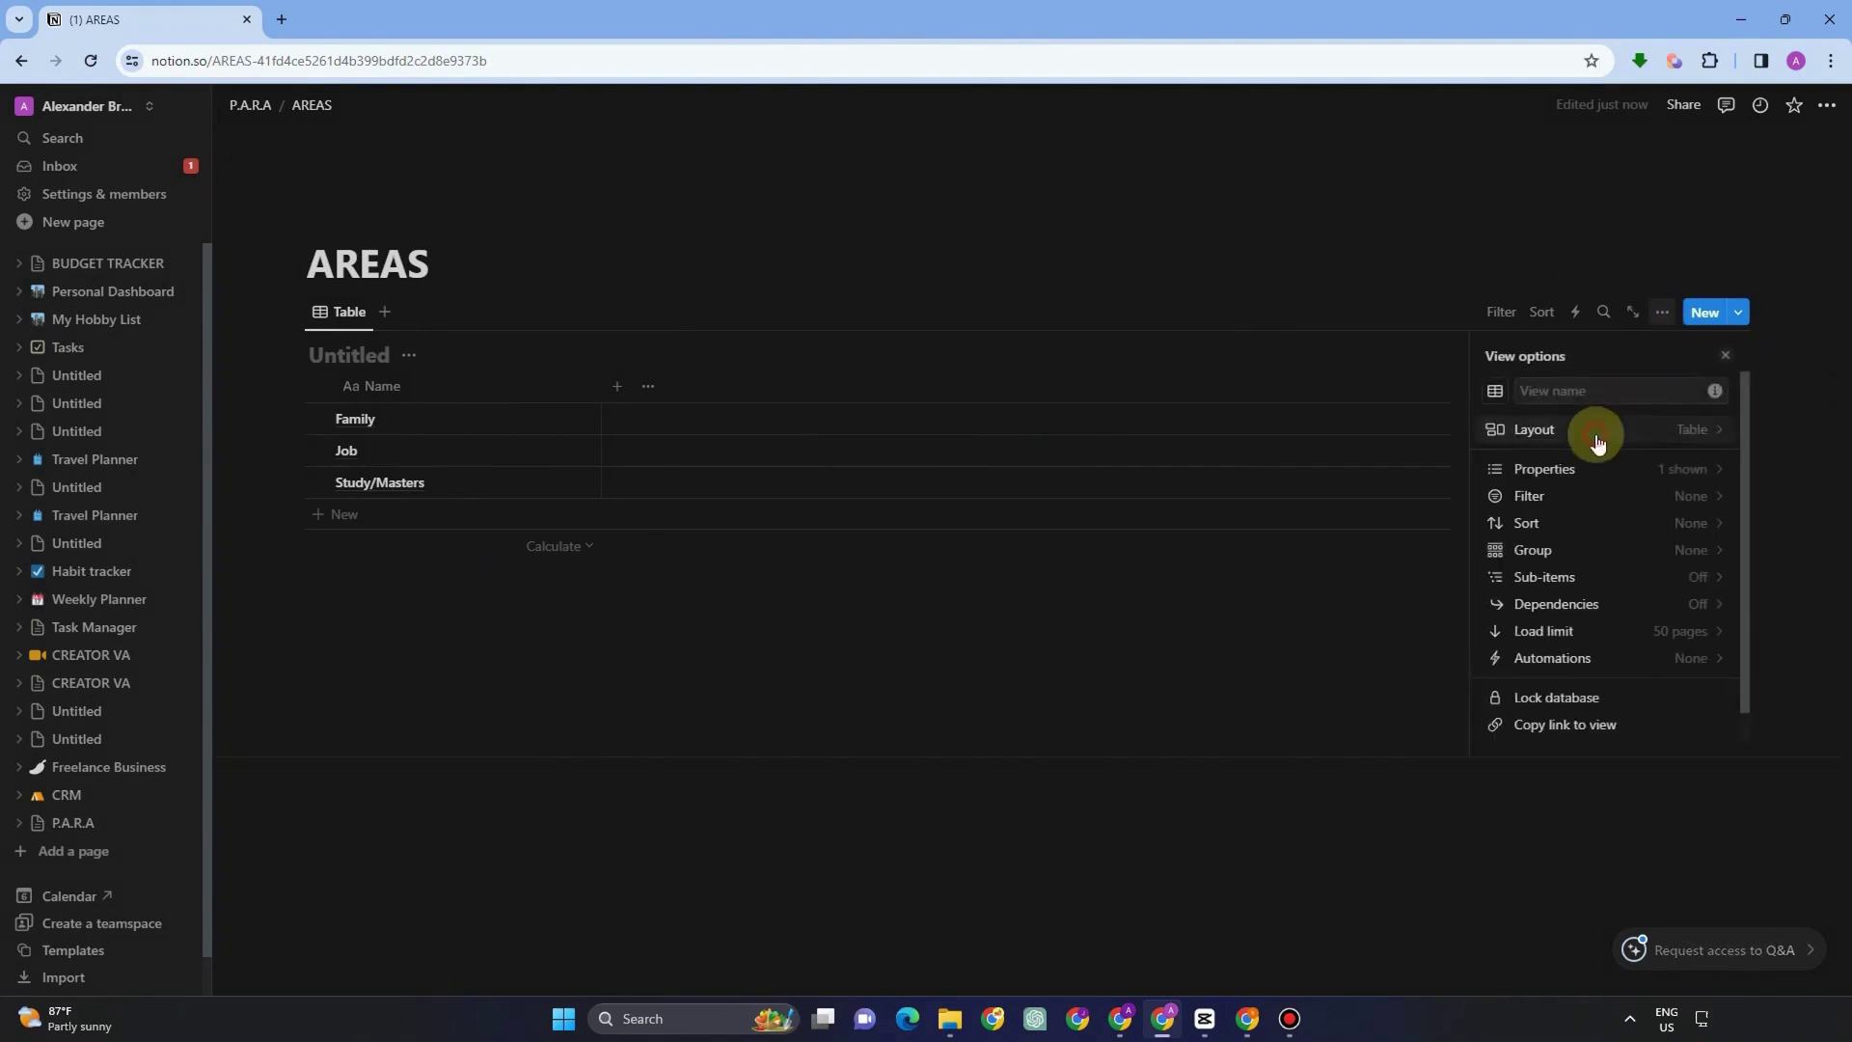
{"action": "left_click", "coordinate": [1595, 430]}
{"action": "left_click", "coordinate": [1693, 474]}
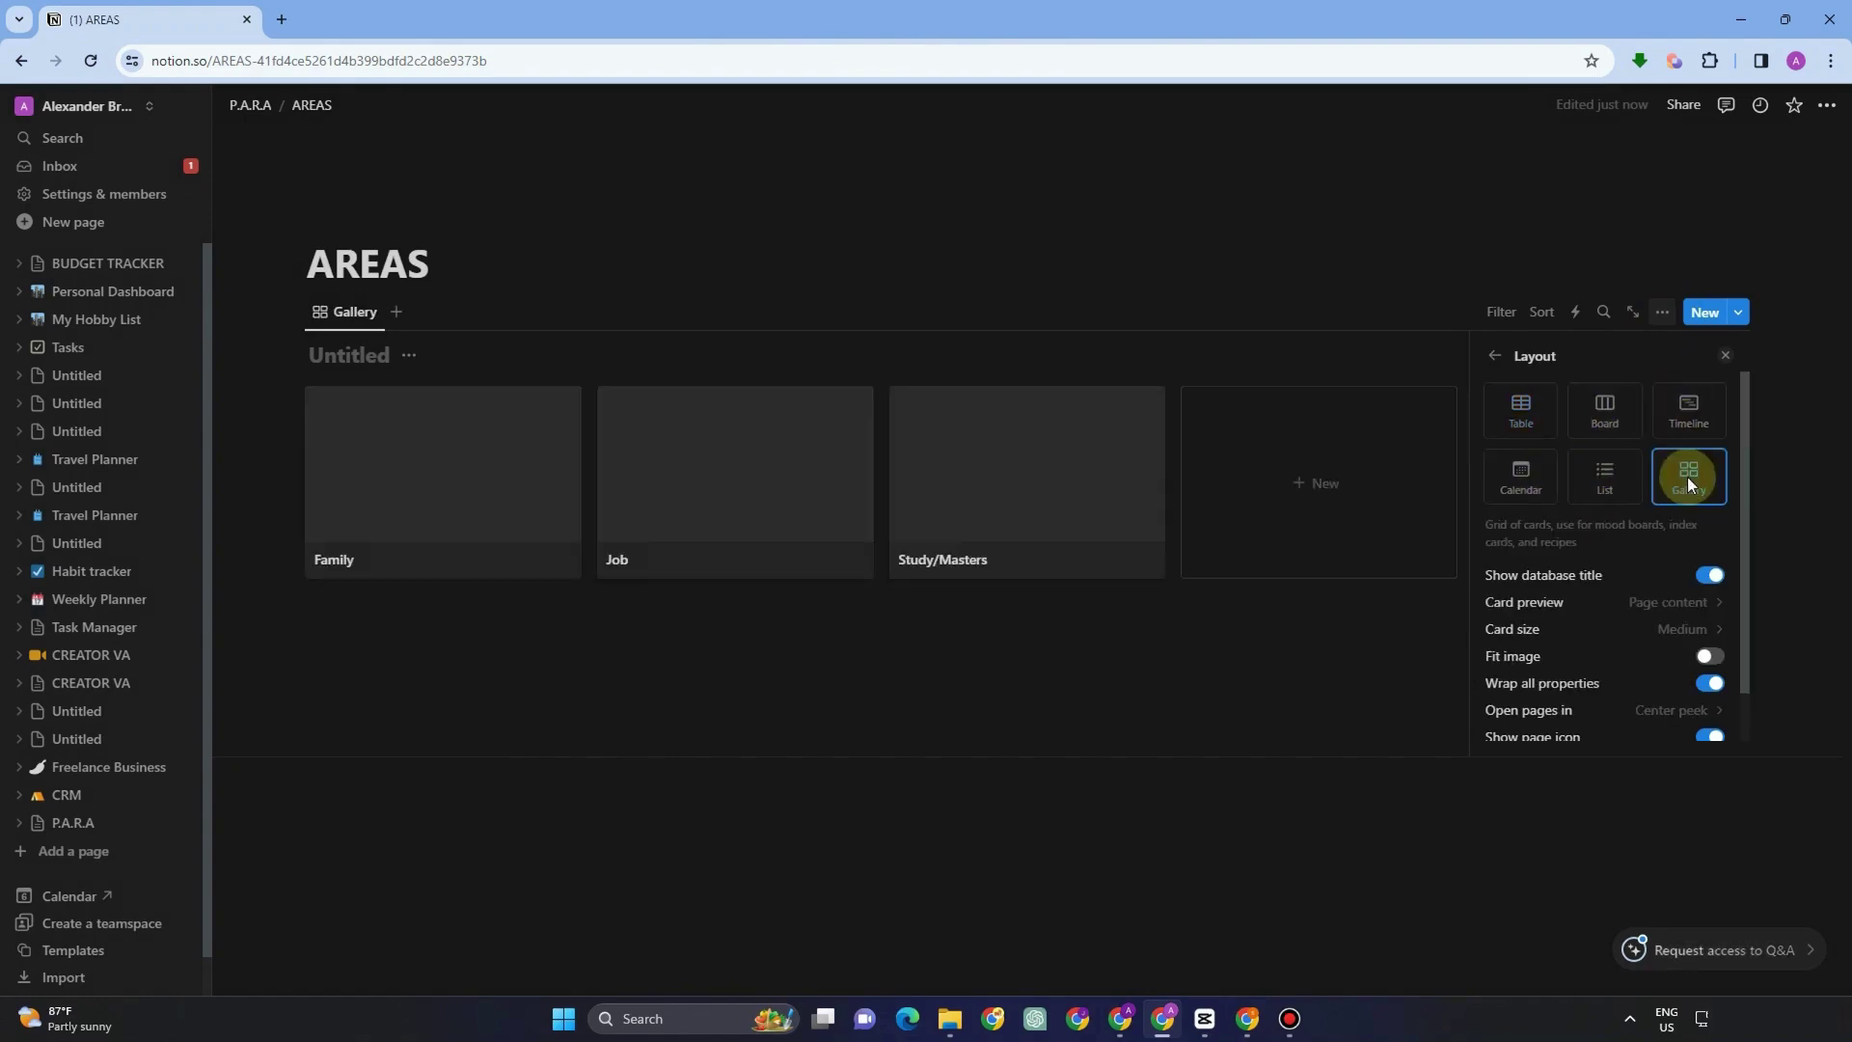
{"action": "left_click", "coordinate": [1033, 666]}
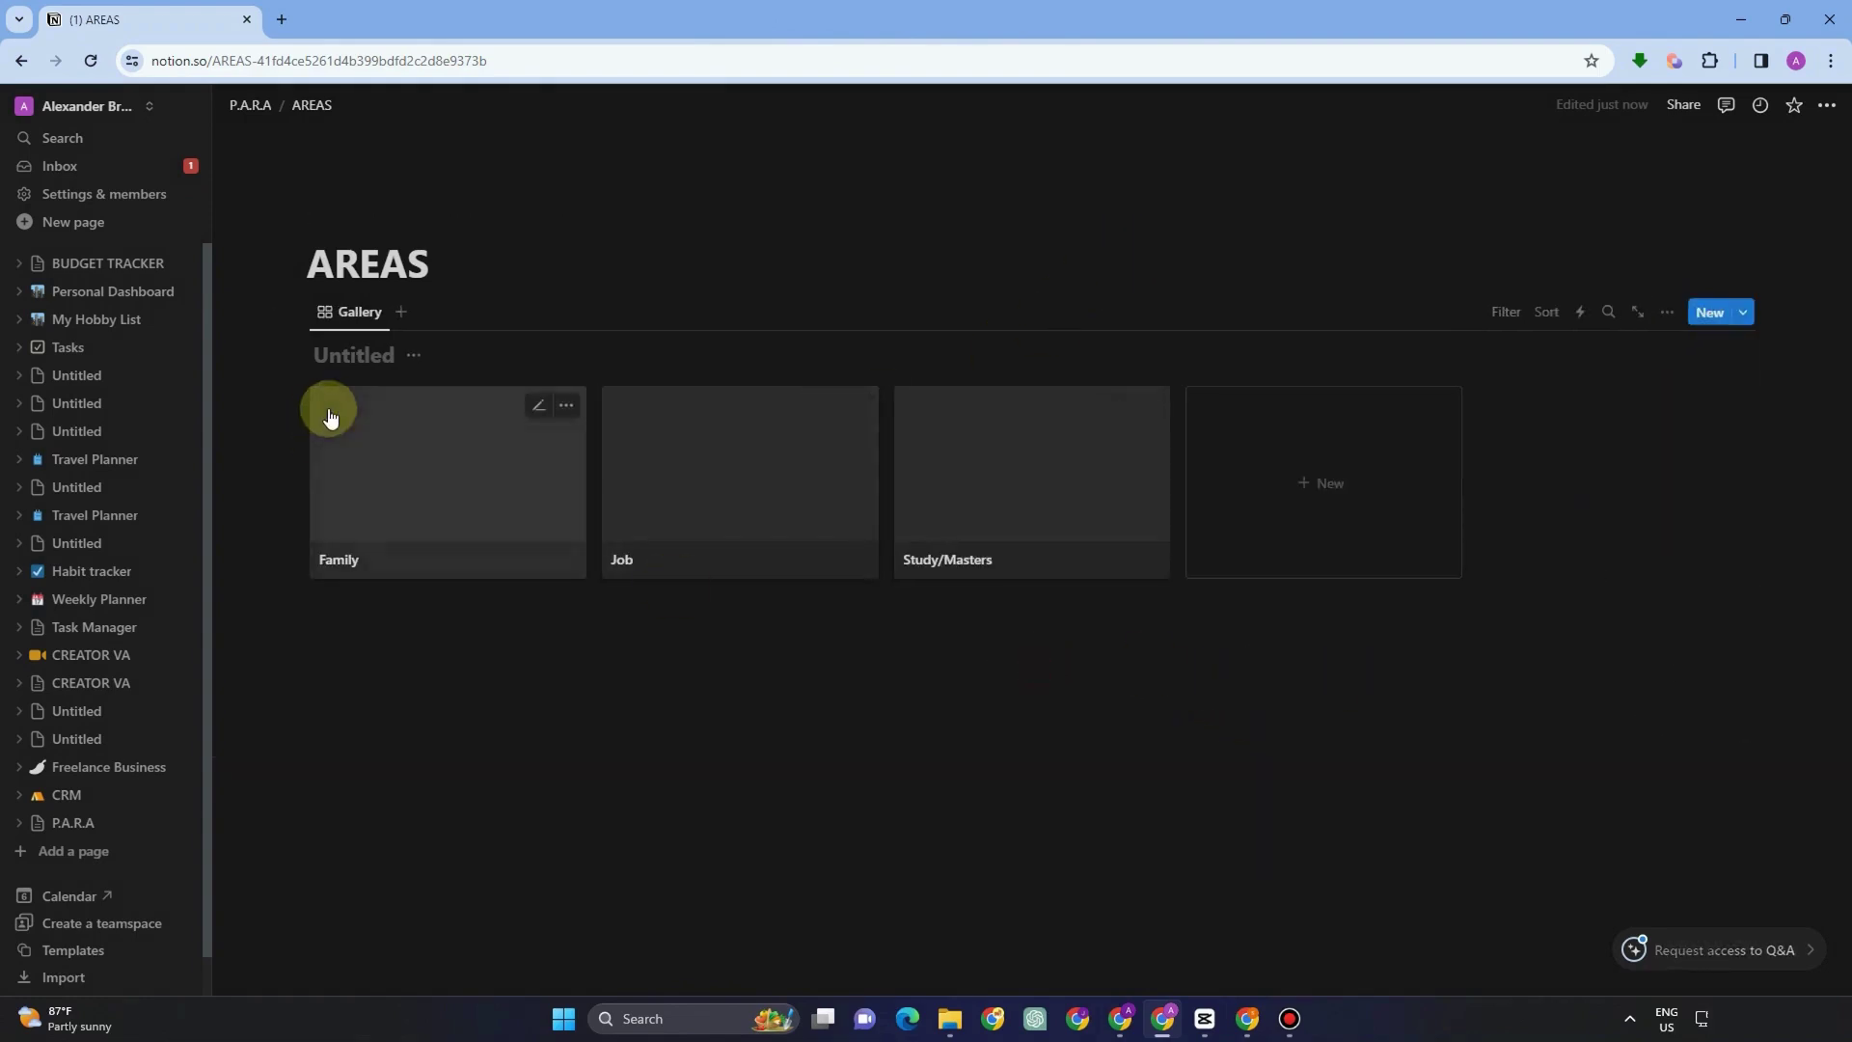
Give the Family, Job and Study/Masters cards matching emoji icons, such as a graduate for Study/Masters
{"action": "left_click", "coordinate": [568, 404]}
{"action": "left_click", "coordinate": [682, 751]}
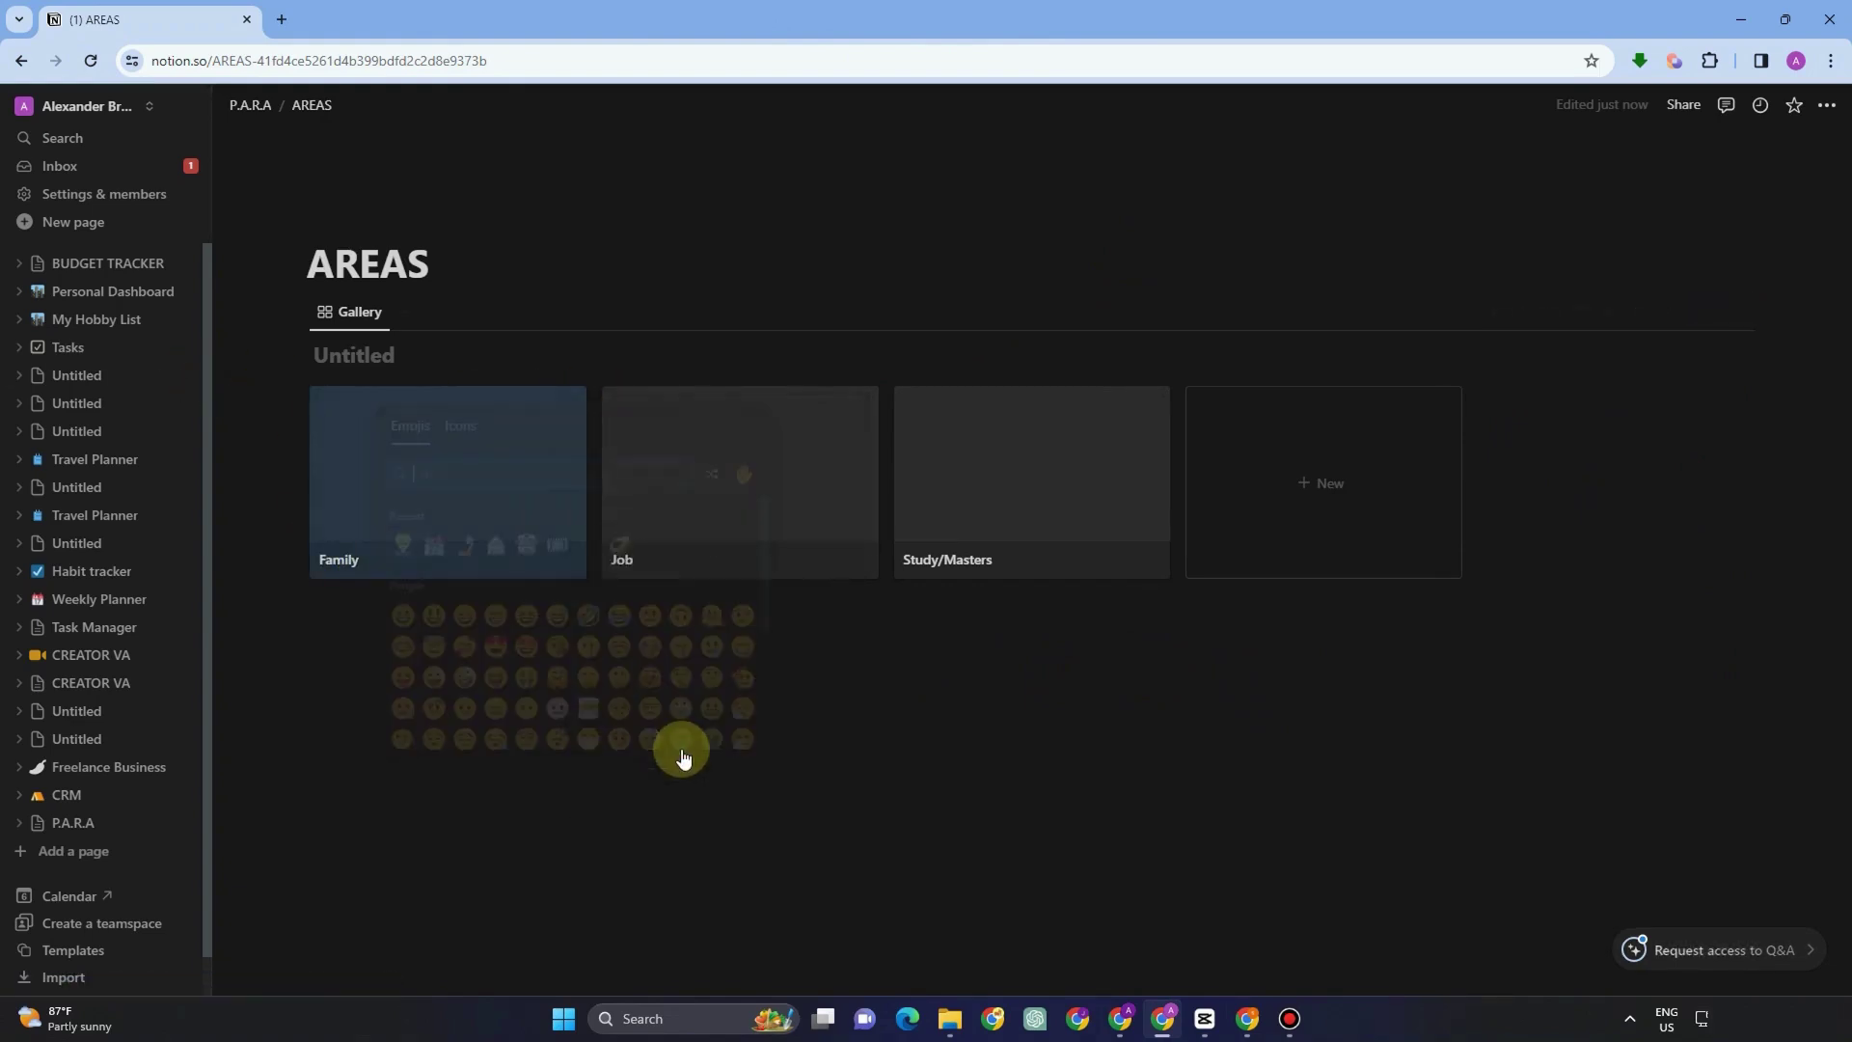
{"action": "key", "text": "Escape"}
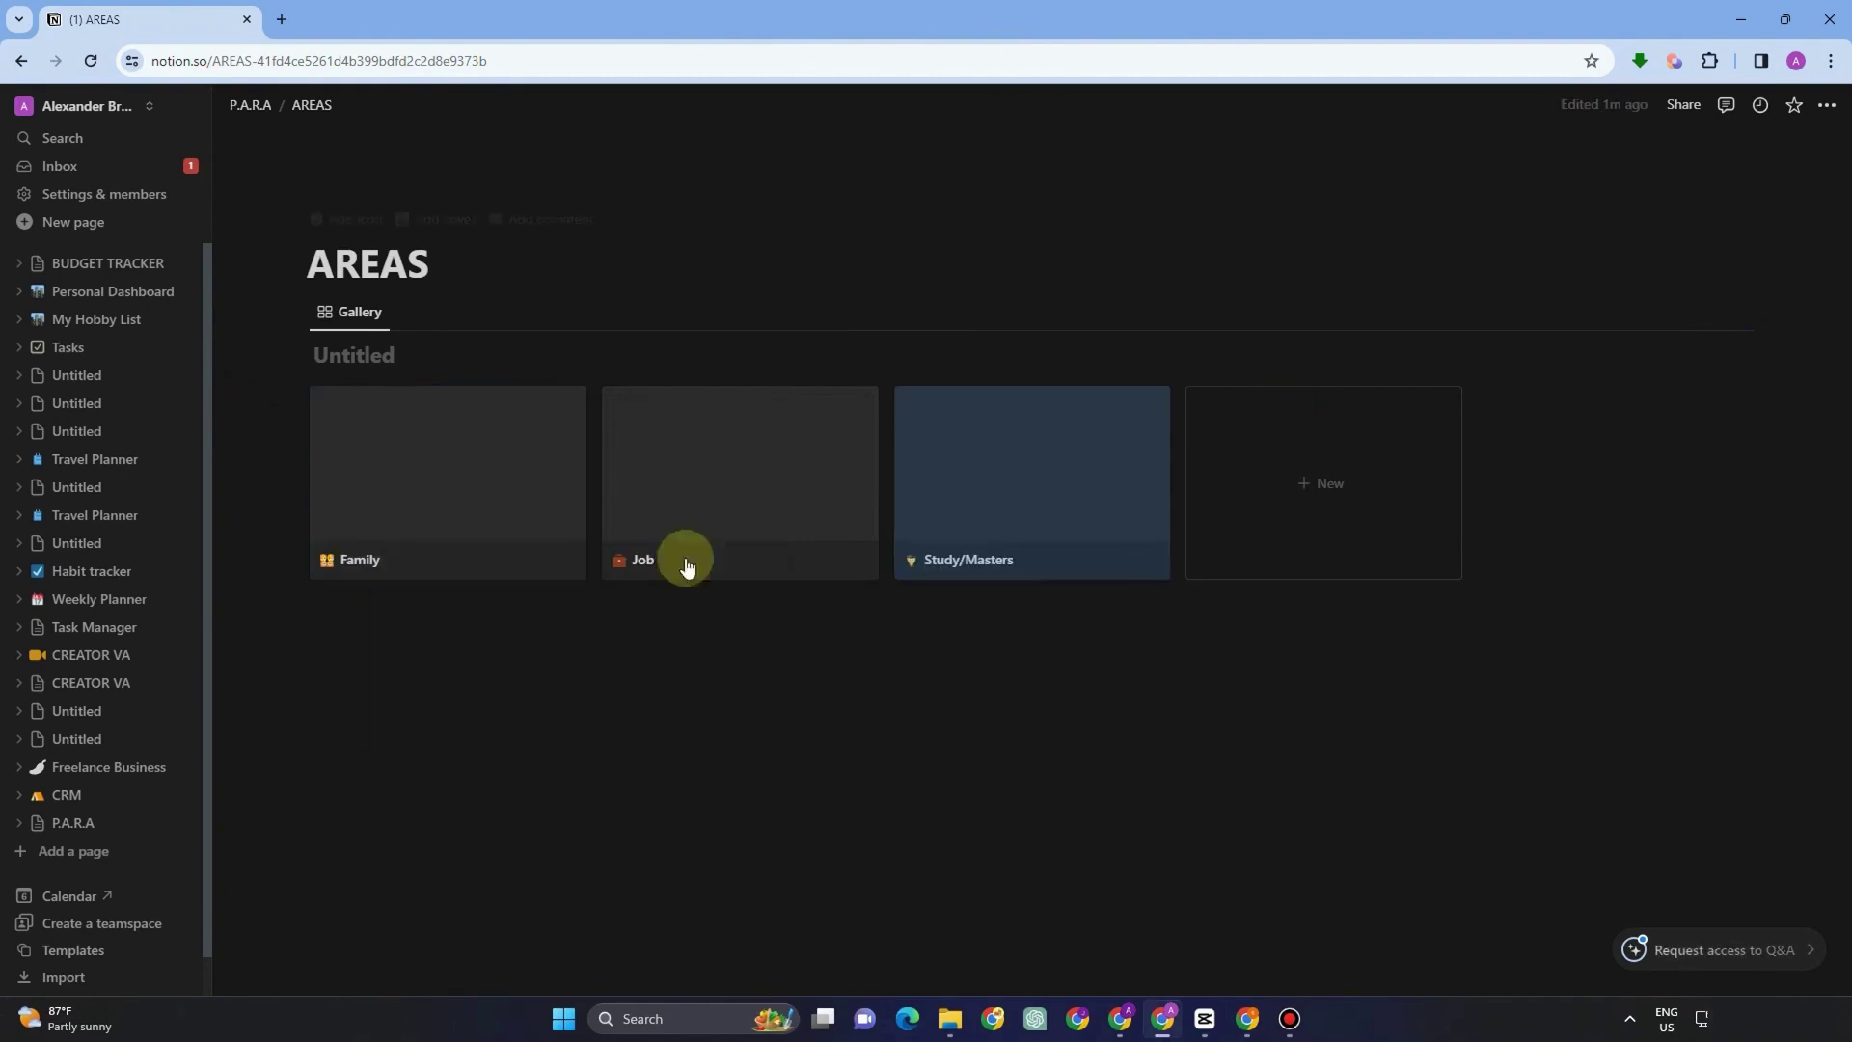
Preview the pages behind the Study/Masters and Job cards and return to the AREAS gallery
{"action": "left_click", "coordinate": [1000, 494]}
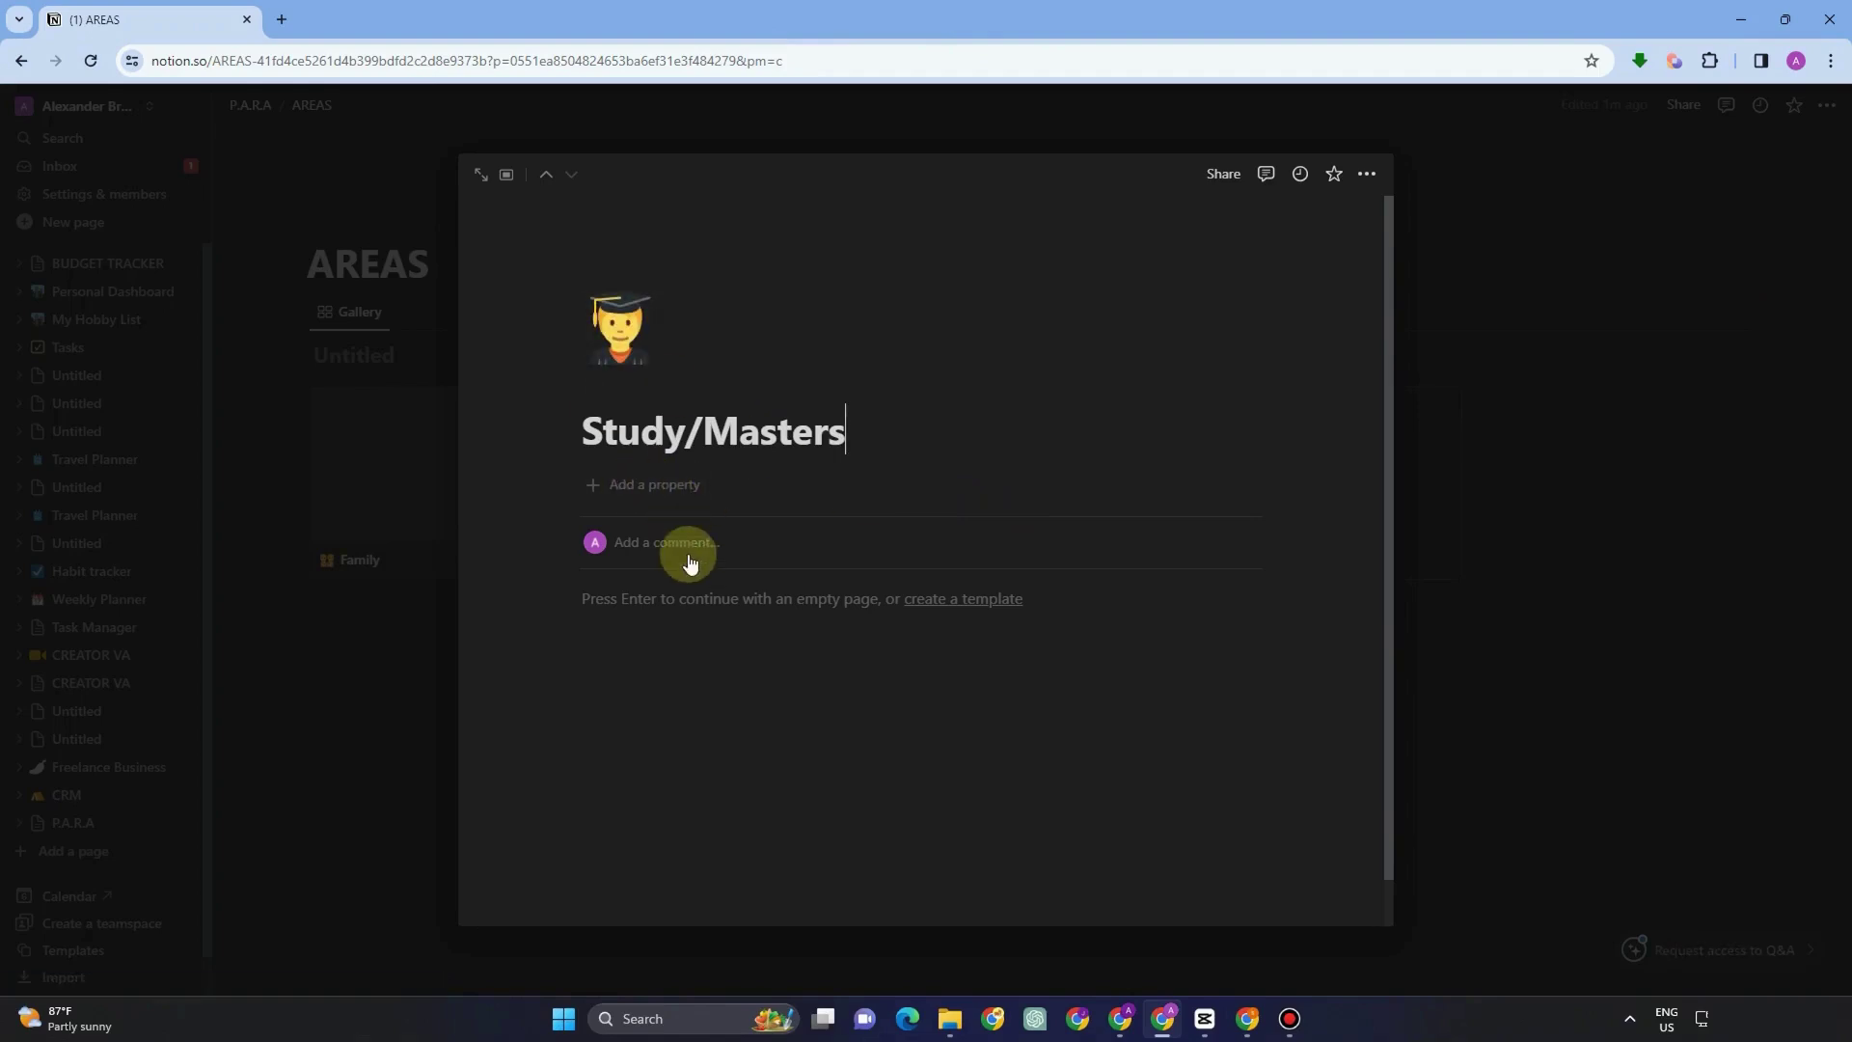
{"action": "left_click", "coordinate": [390, 687]}
{"action": "left_click", "coordinate": [806, 504]}
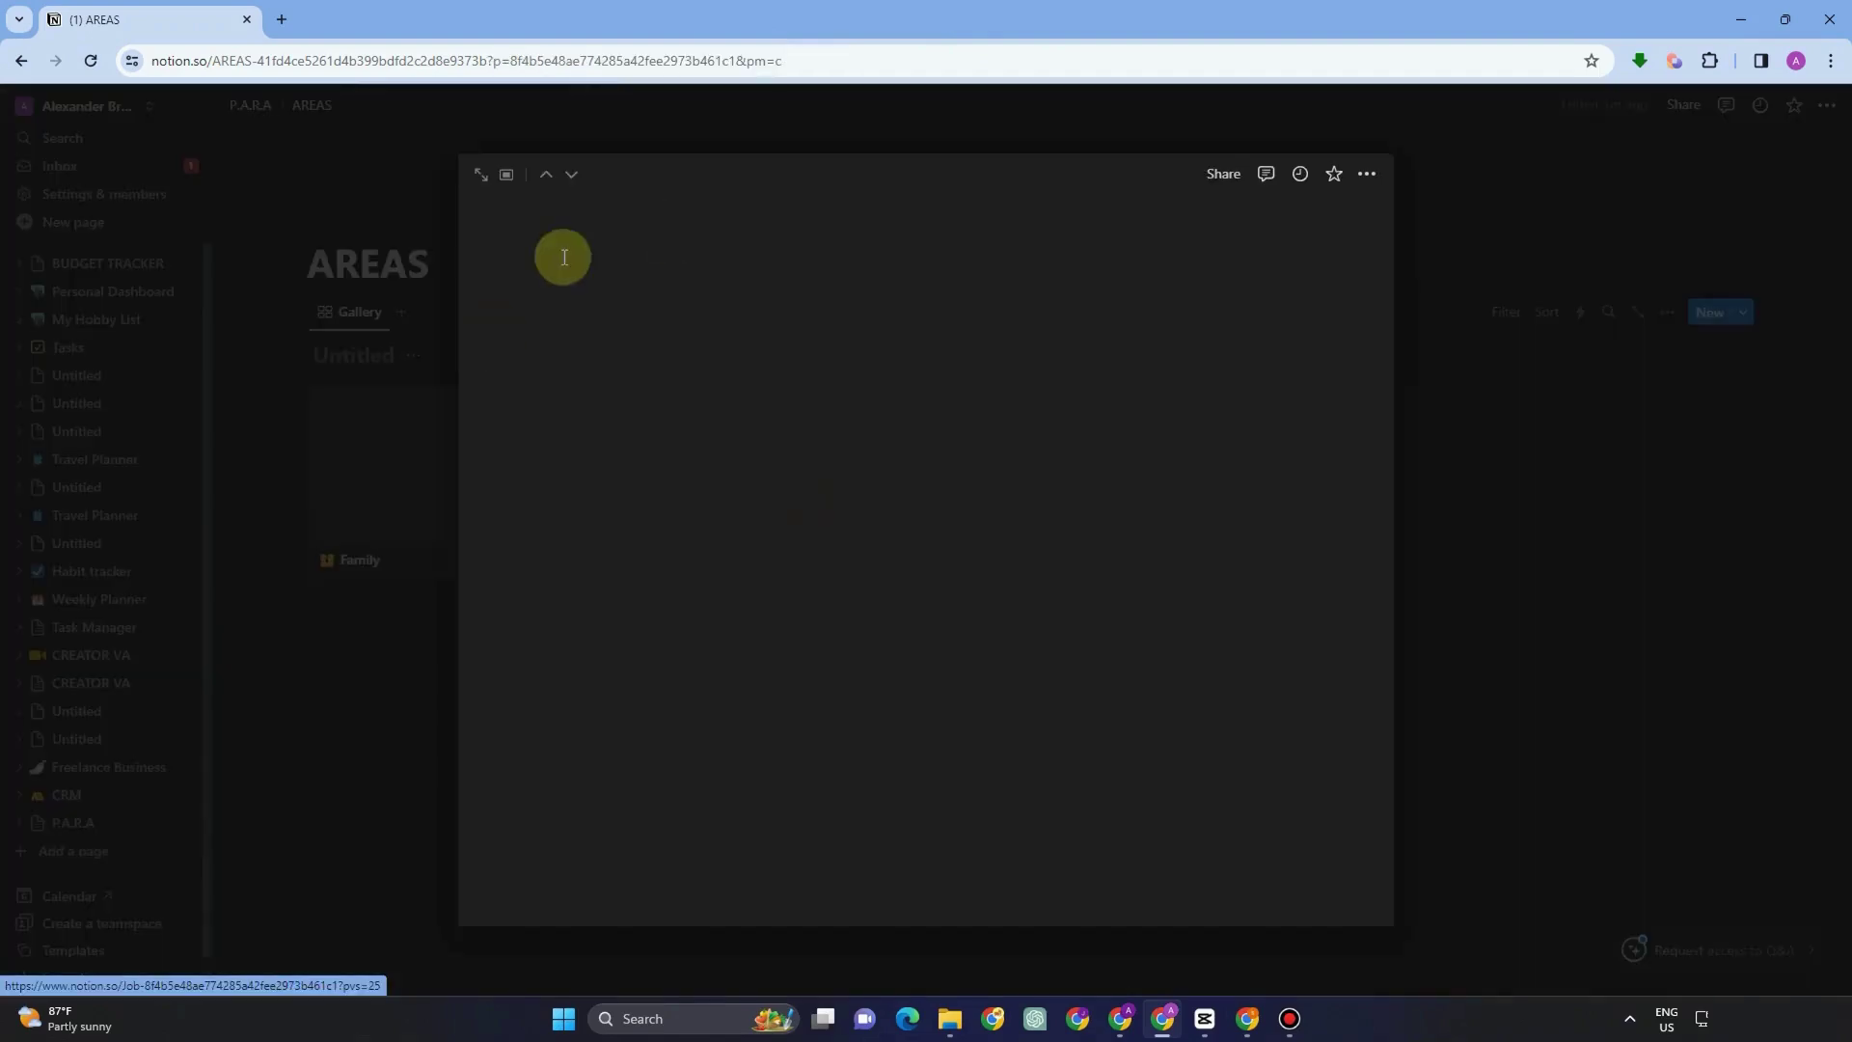
{"action": "left_click", "coordinate": [356, 692]}
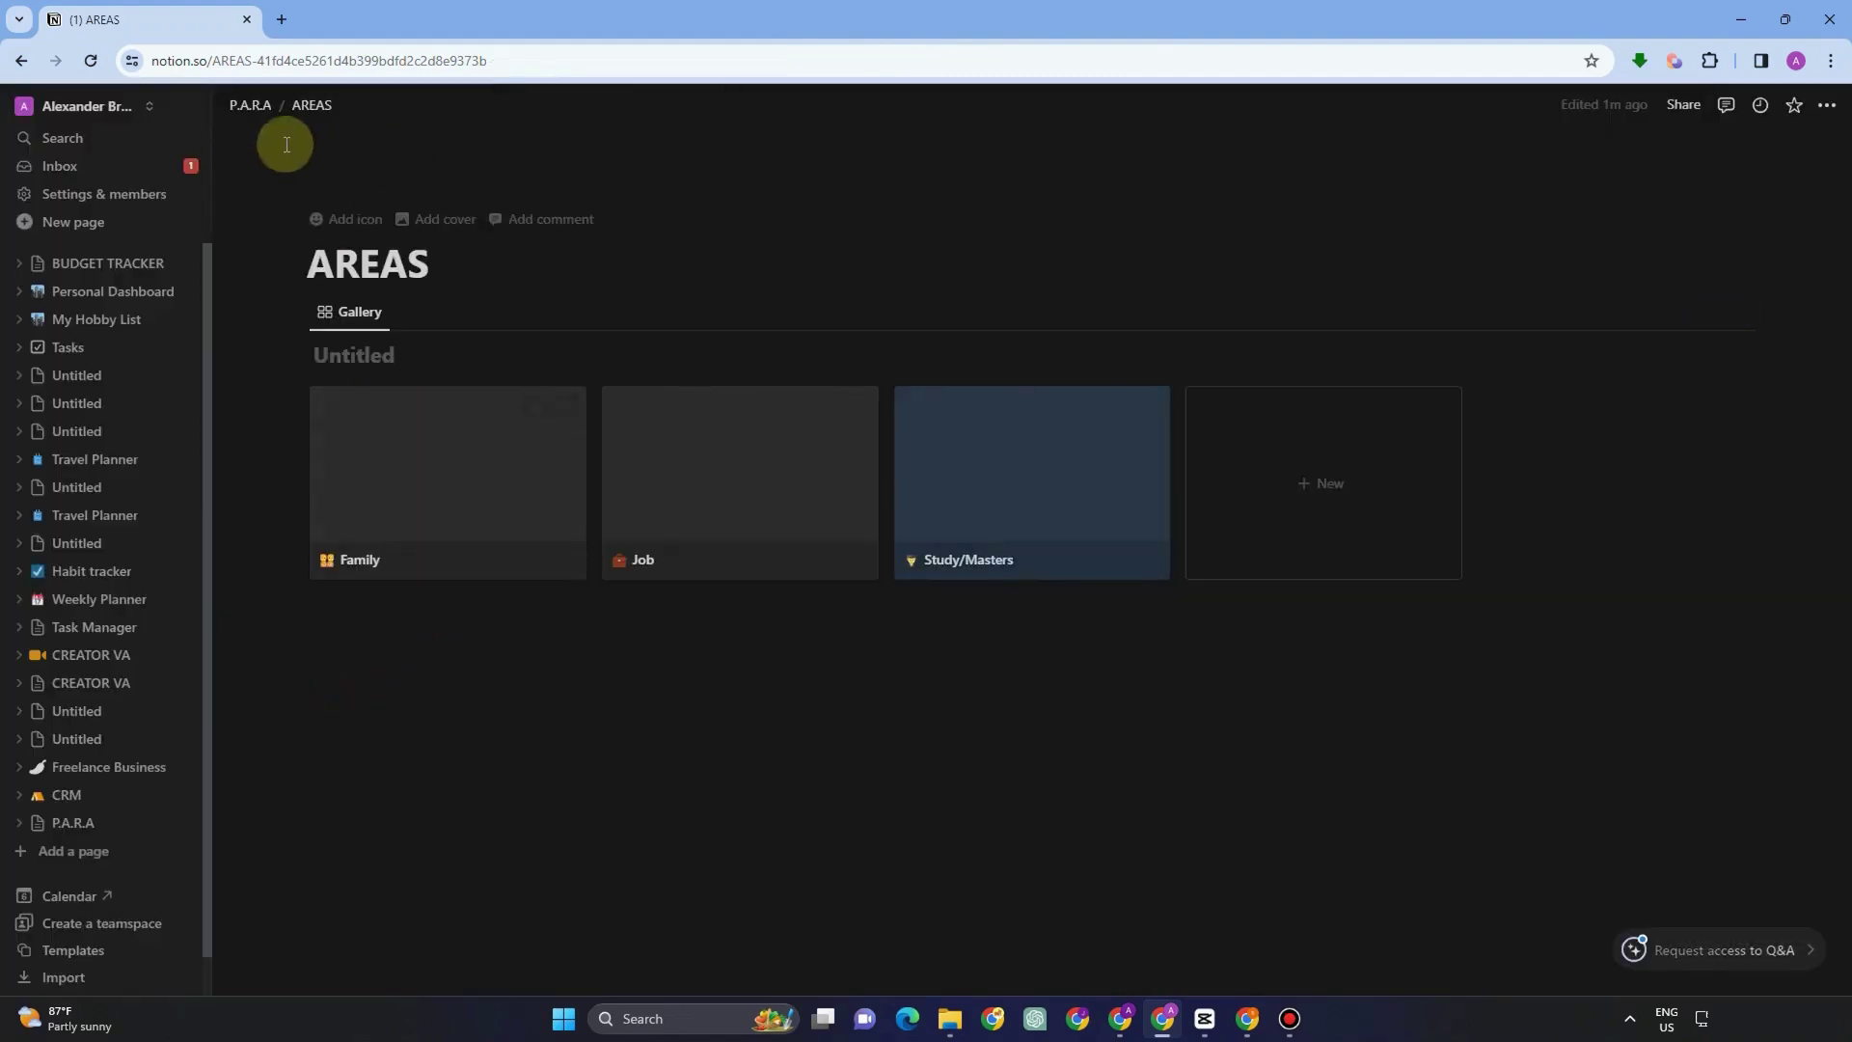
Go to the Projects sub-page of P.A.R.A and insert a table view backed by a new database
{"action": "left_click", "coordinate": [250, 105]}
{"action": "left_click", "coordinate": [745, 337]}
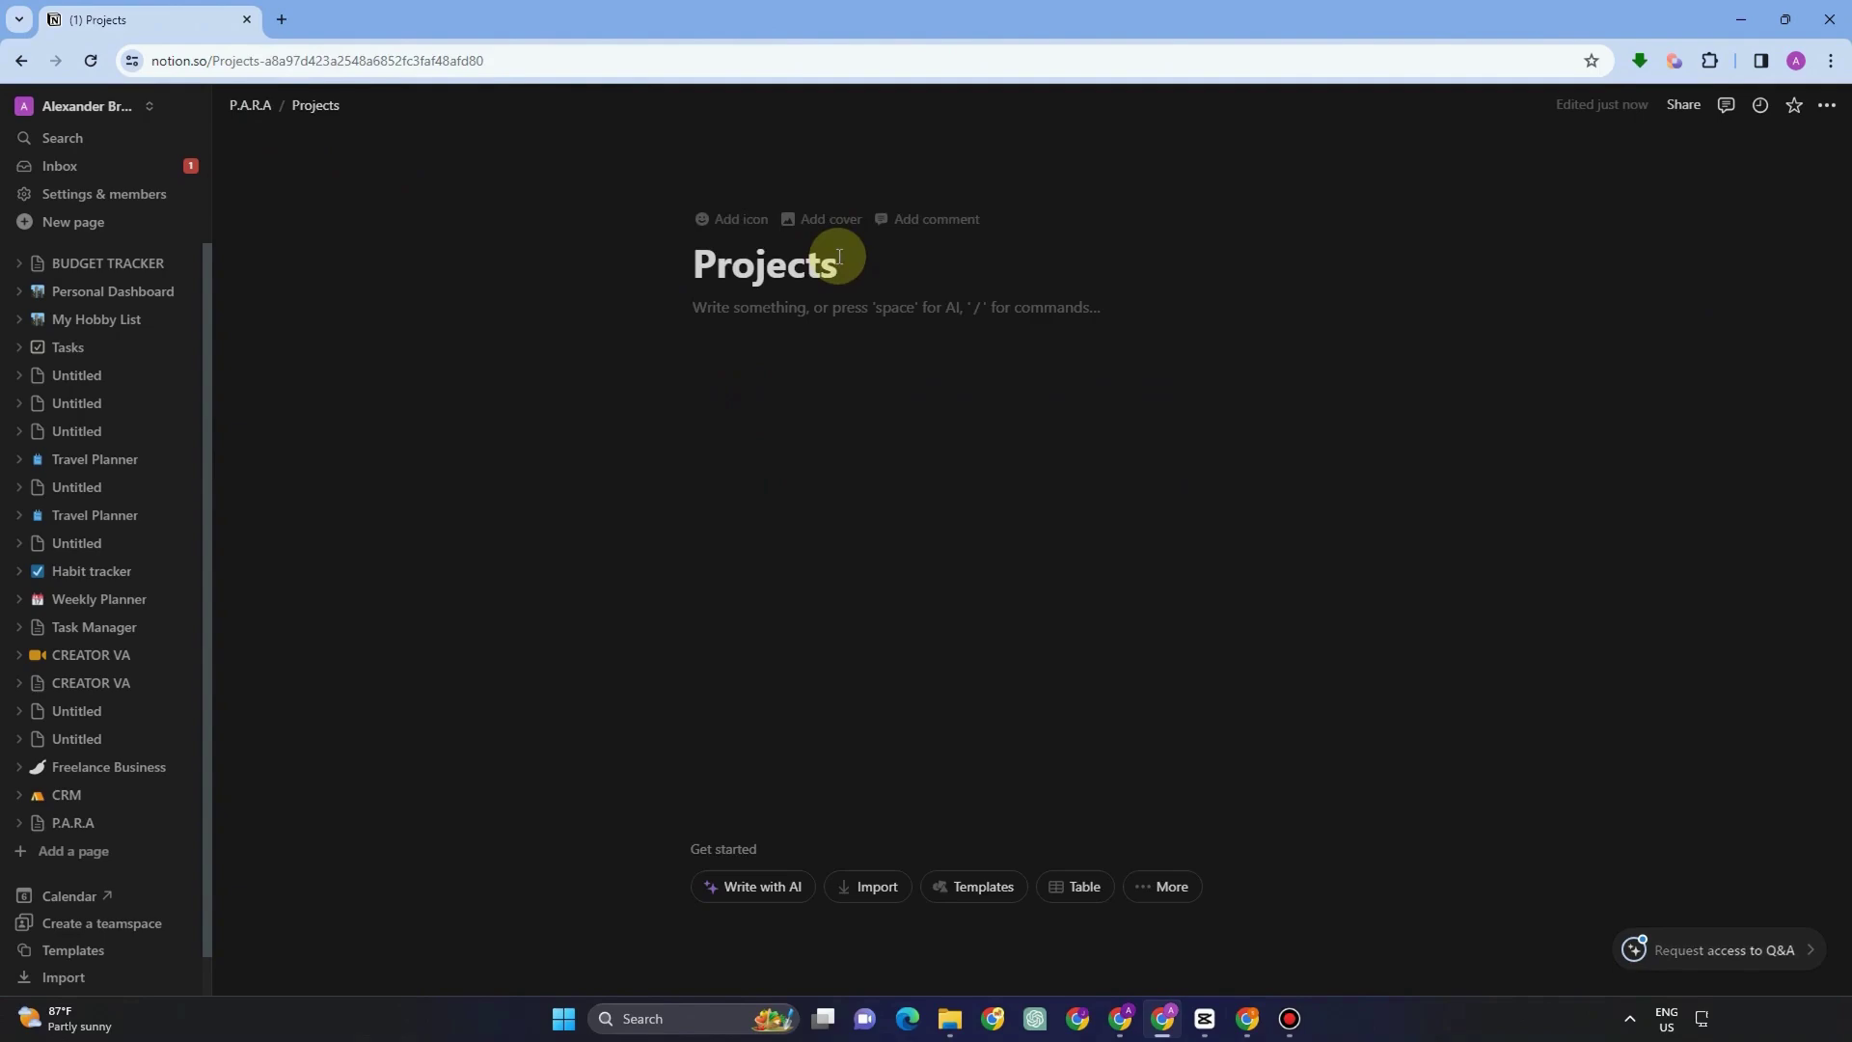
{"action": "type", "text": "/"}
{"action": "scroll", "coordinate": [837, 643], "scroll_direction": "down", "scroll_amount": 2}
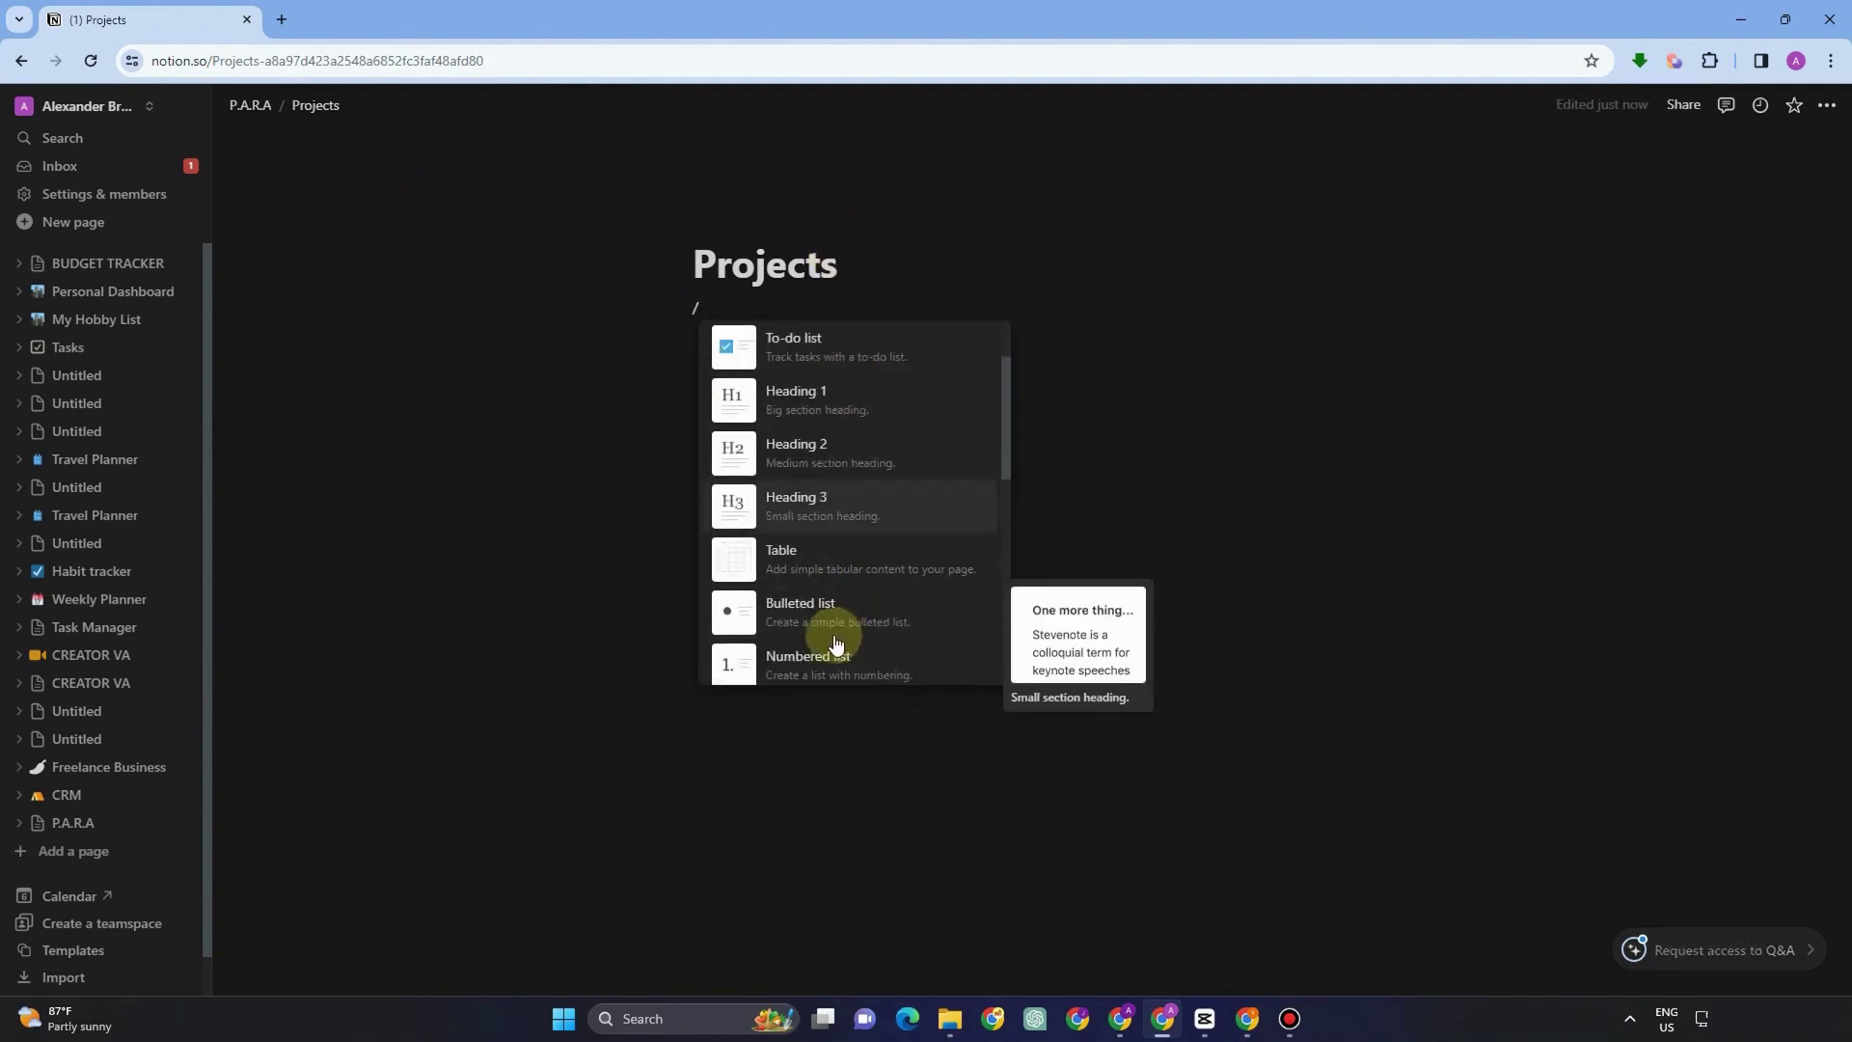
{"action": "scroll", "coordinate": [835, 643], "scroll_direction": "down", "scroll_amount": 7}
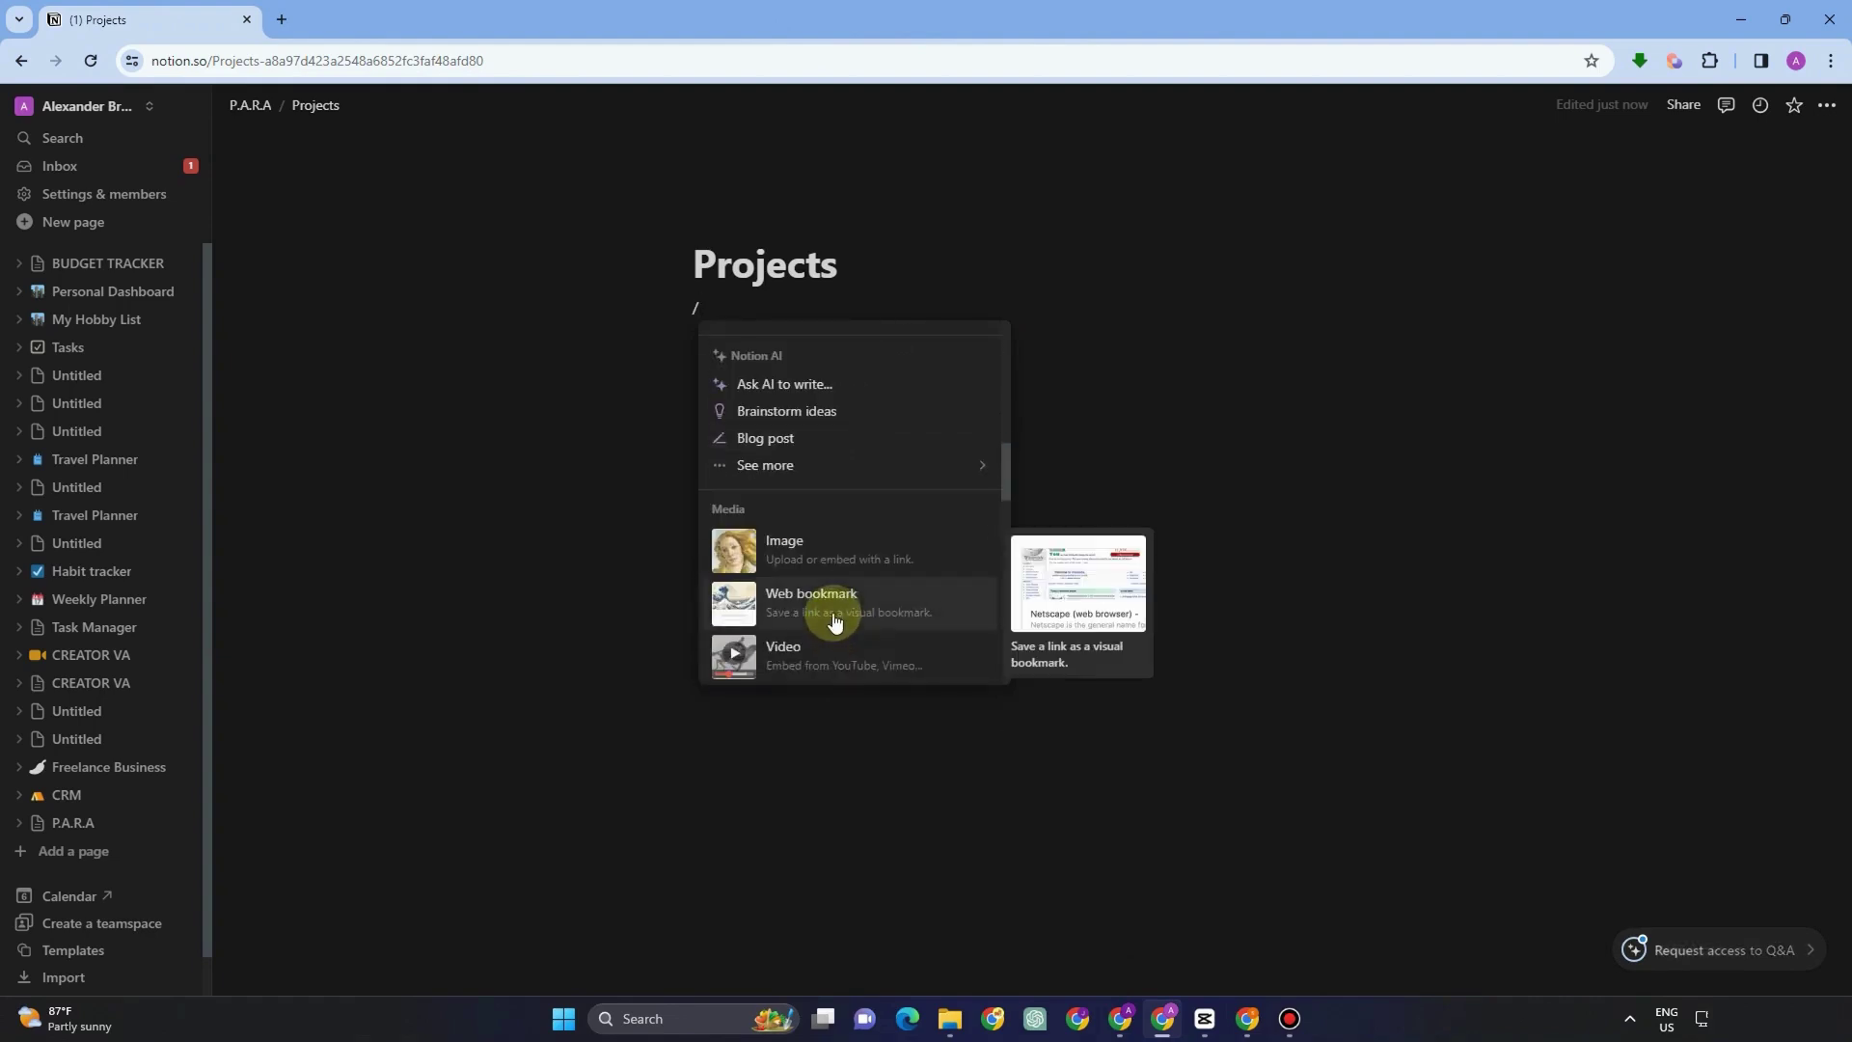
{"action": "scroll", "coordinate": [835, 620], "scroll_direction": "down", "scroll_amount": 5}
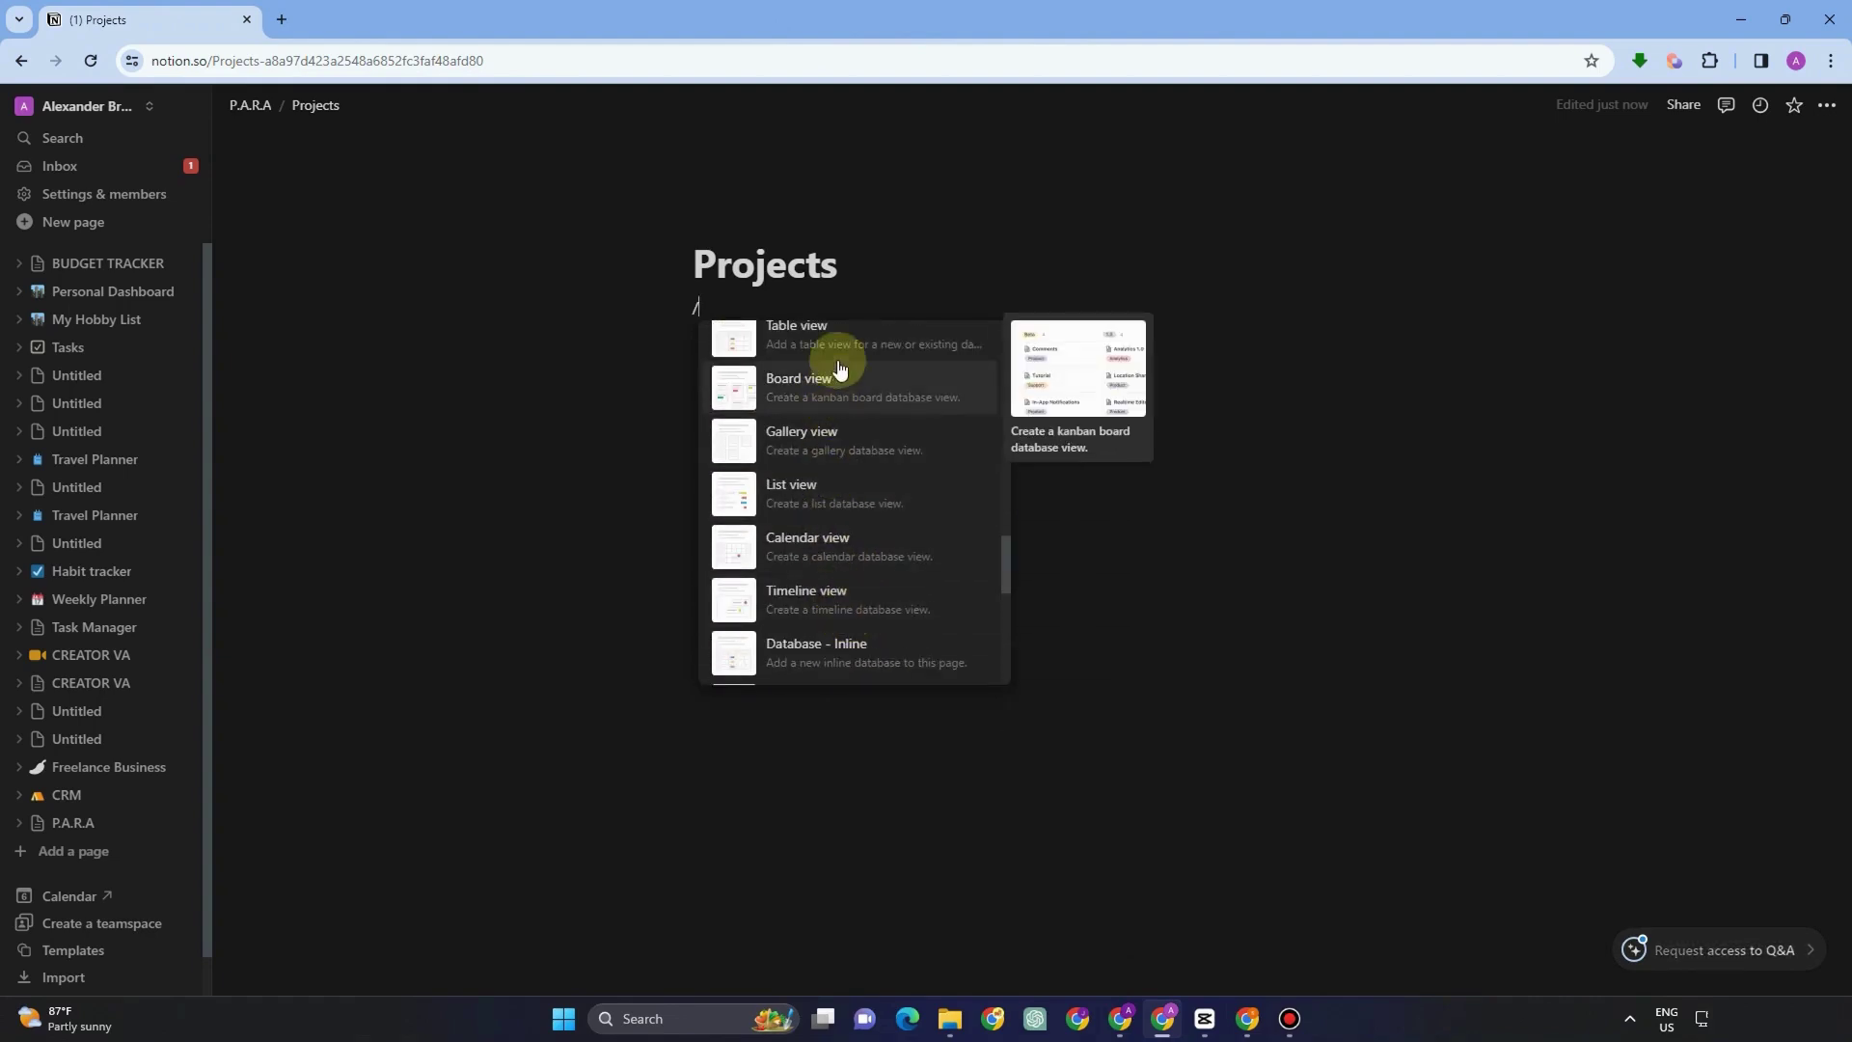
{"action": "left_click", "coordinate": [827, 339]}
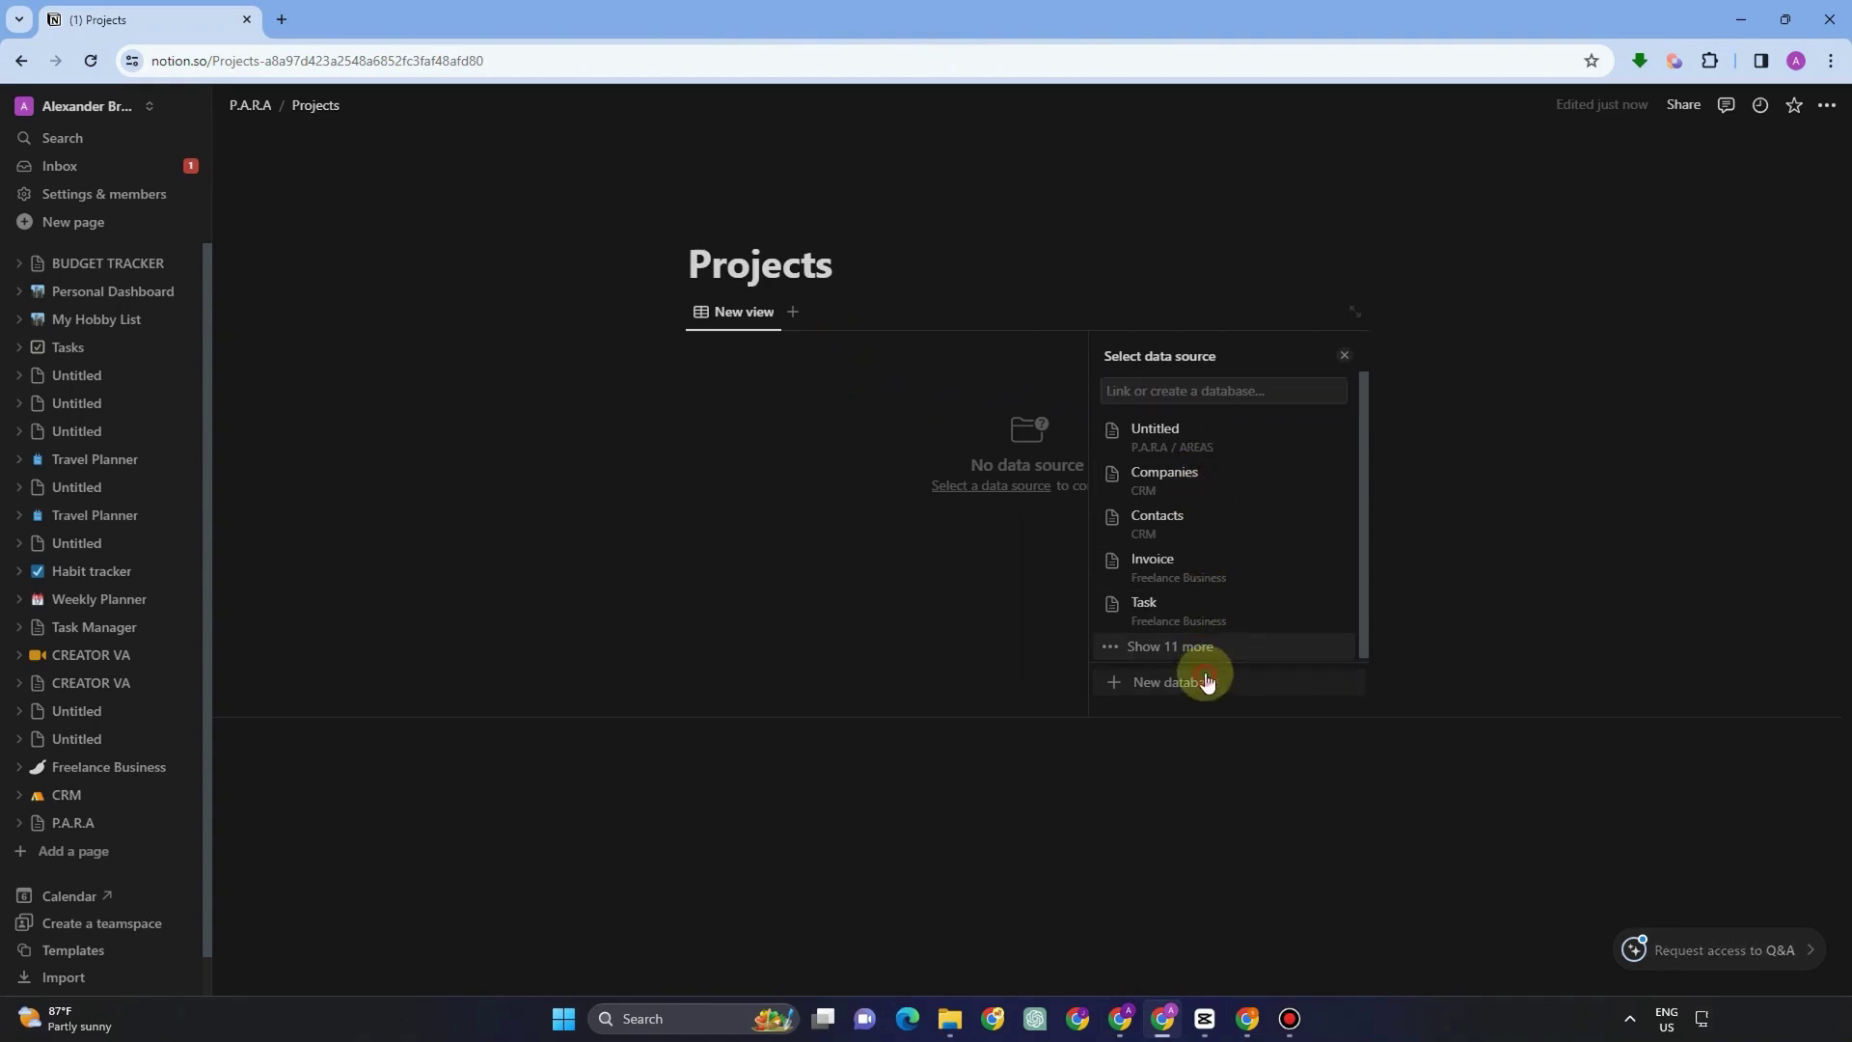
{"action": "left_click", "coordinate": [1205, 681]}
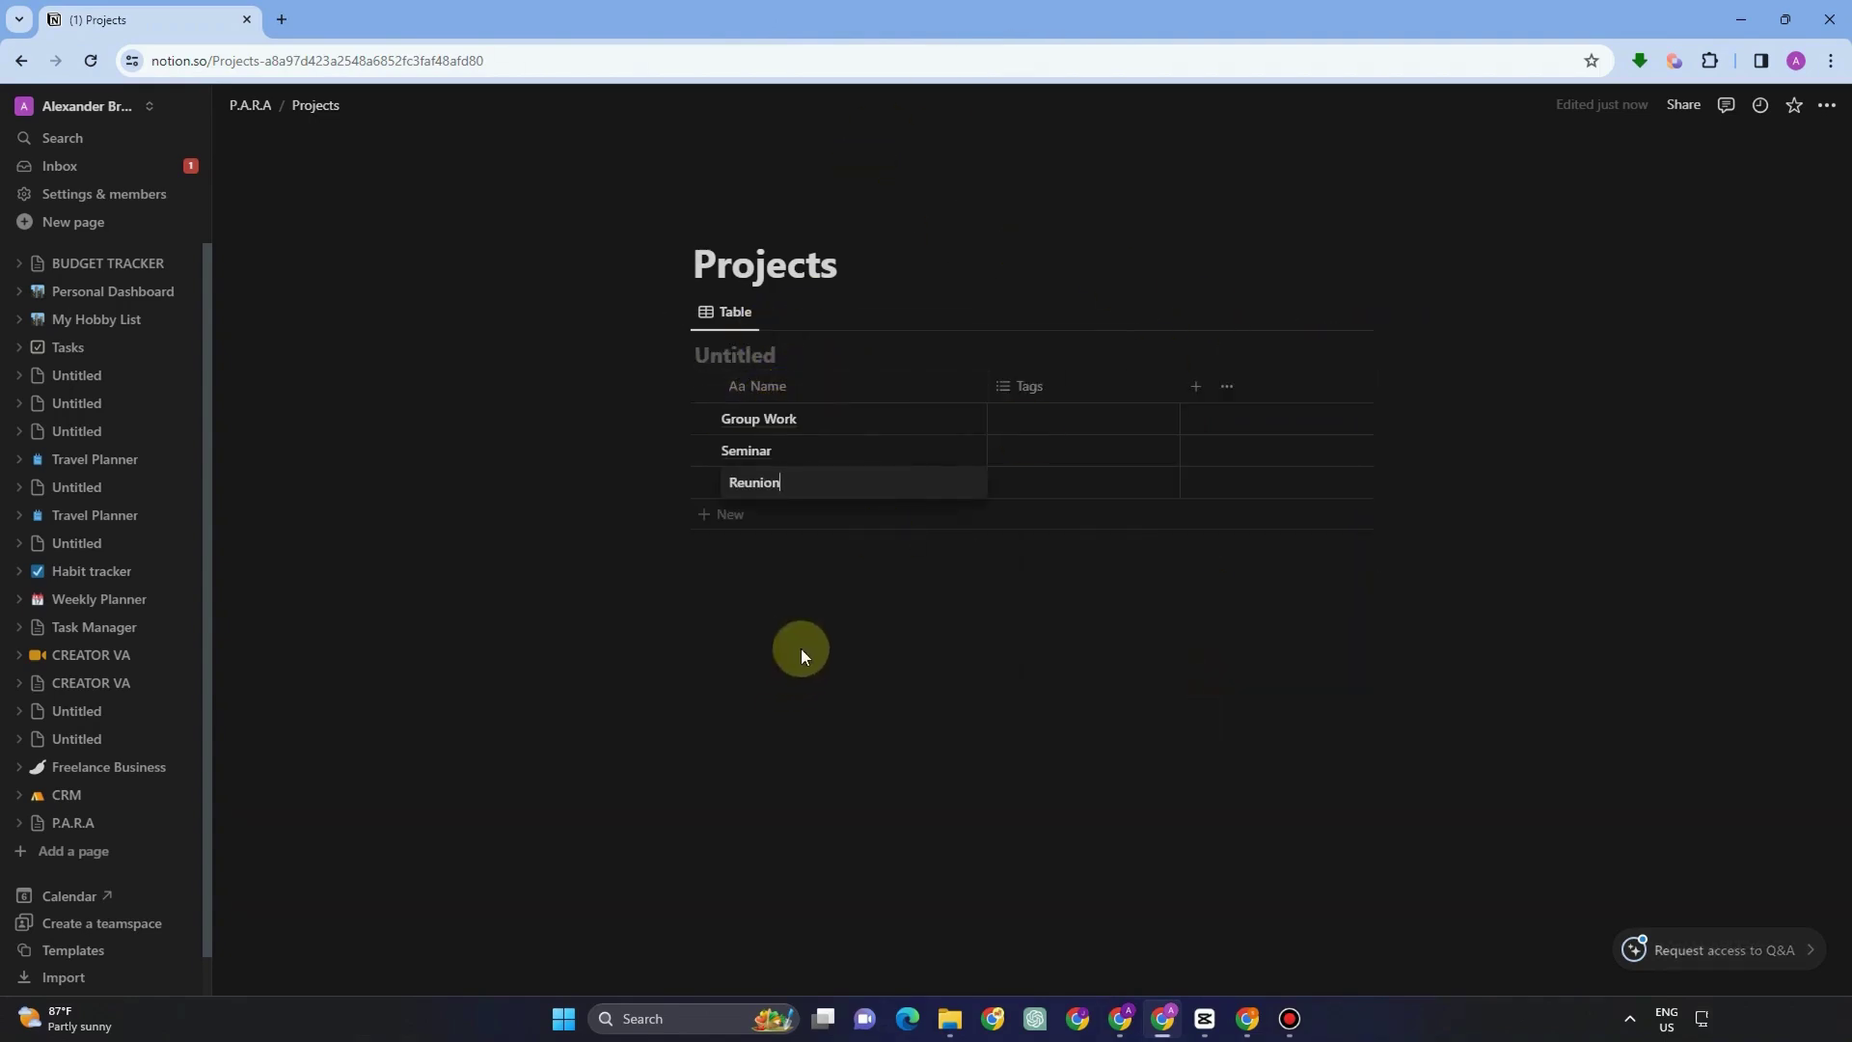
Change the Reunion entry's name to Home Renovation and switch the Projects page to full width
{"action": "key", "text": "Escape"}
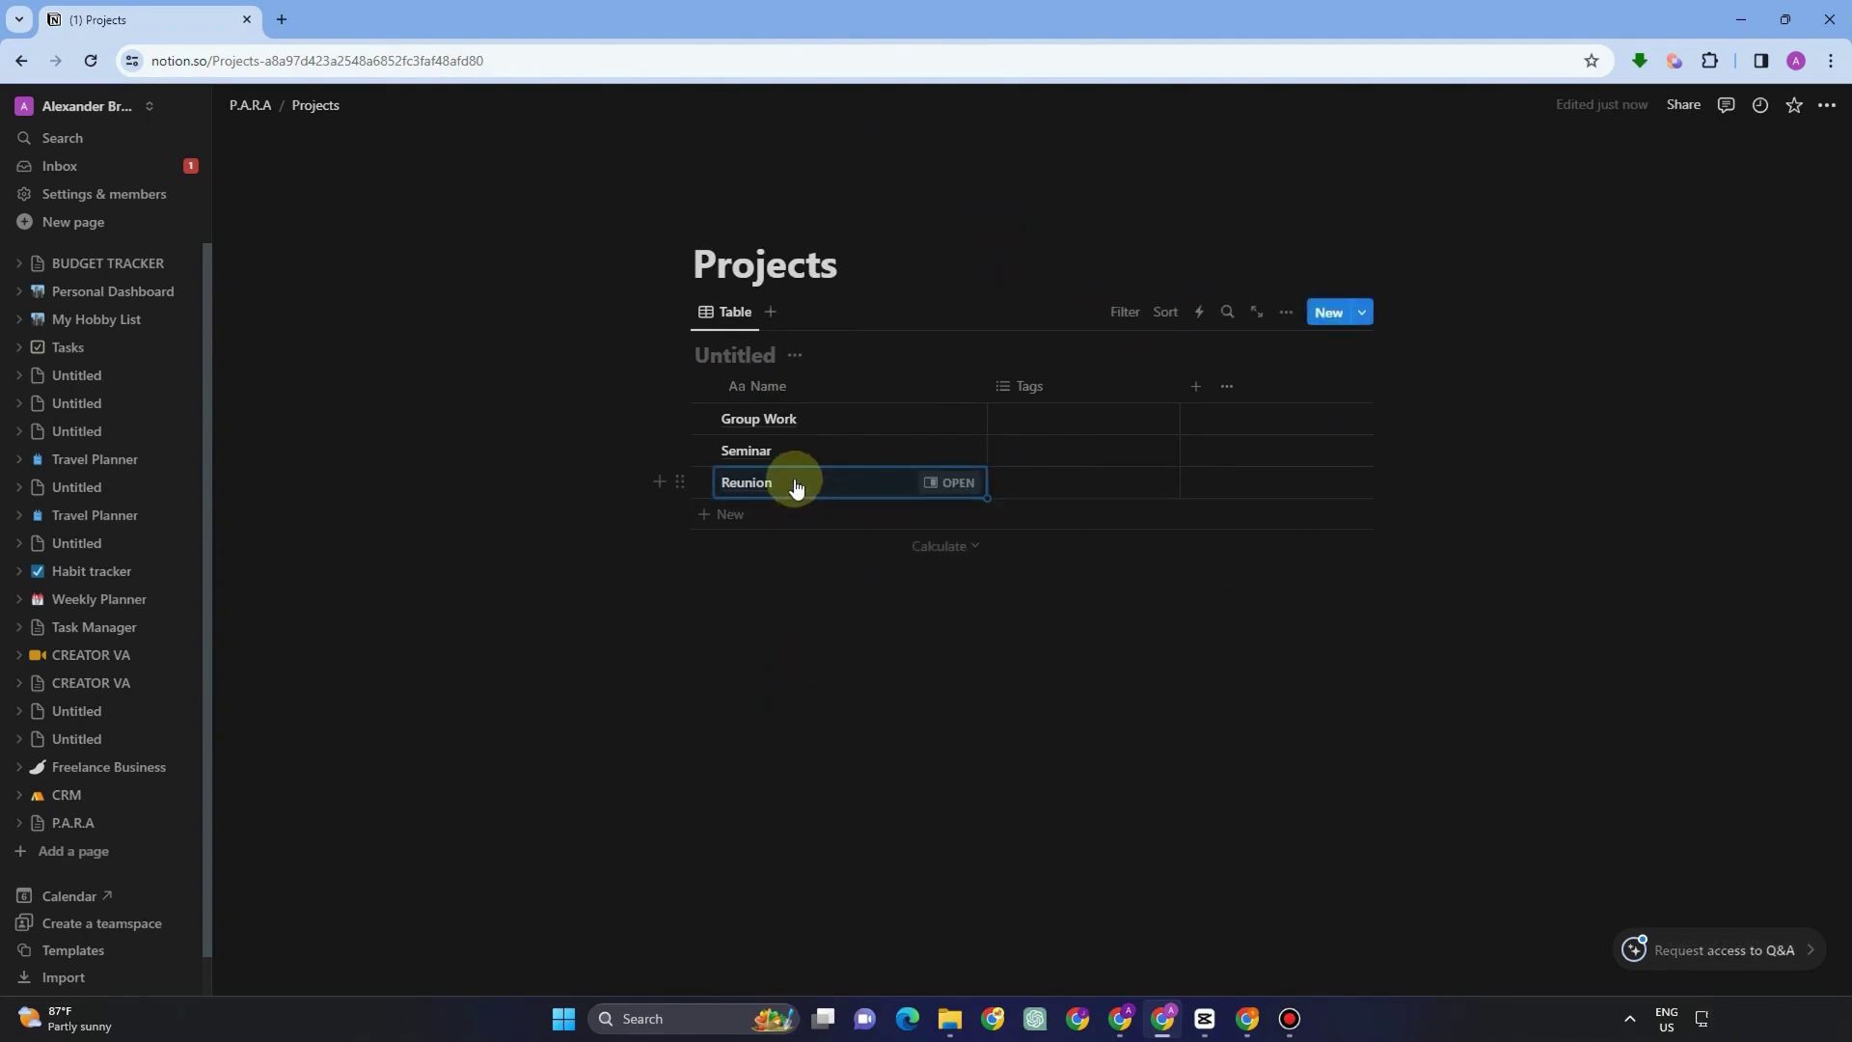
{"action": "type", "text": "Home Renovation"}
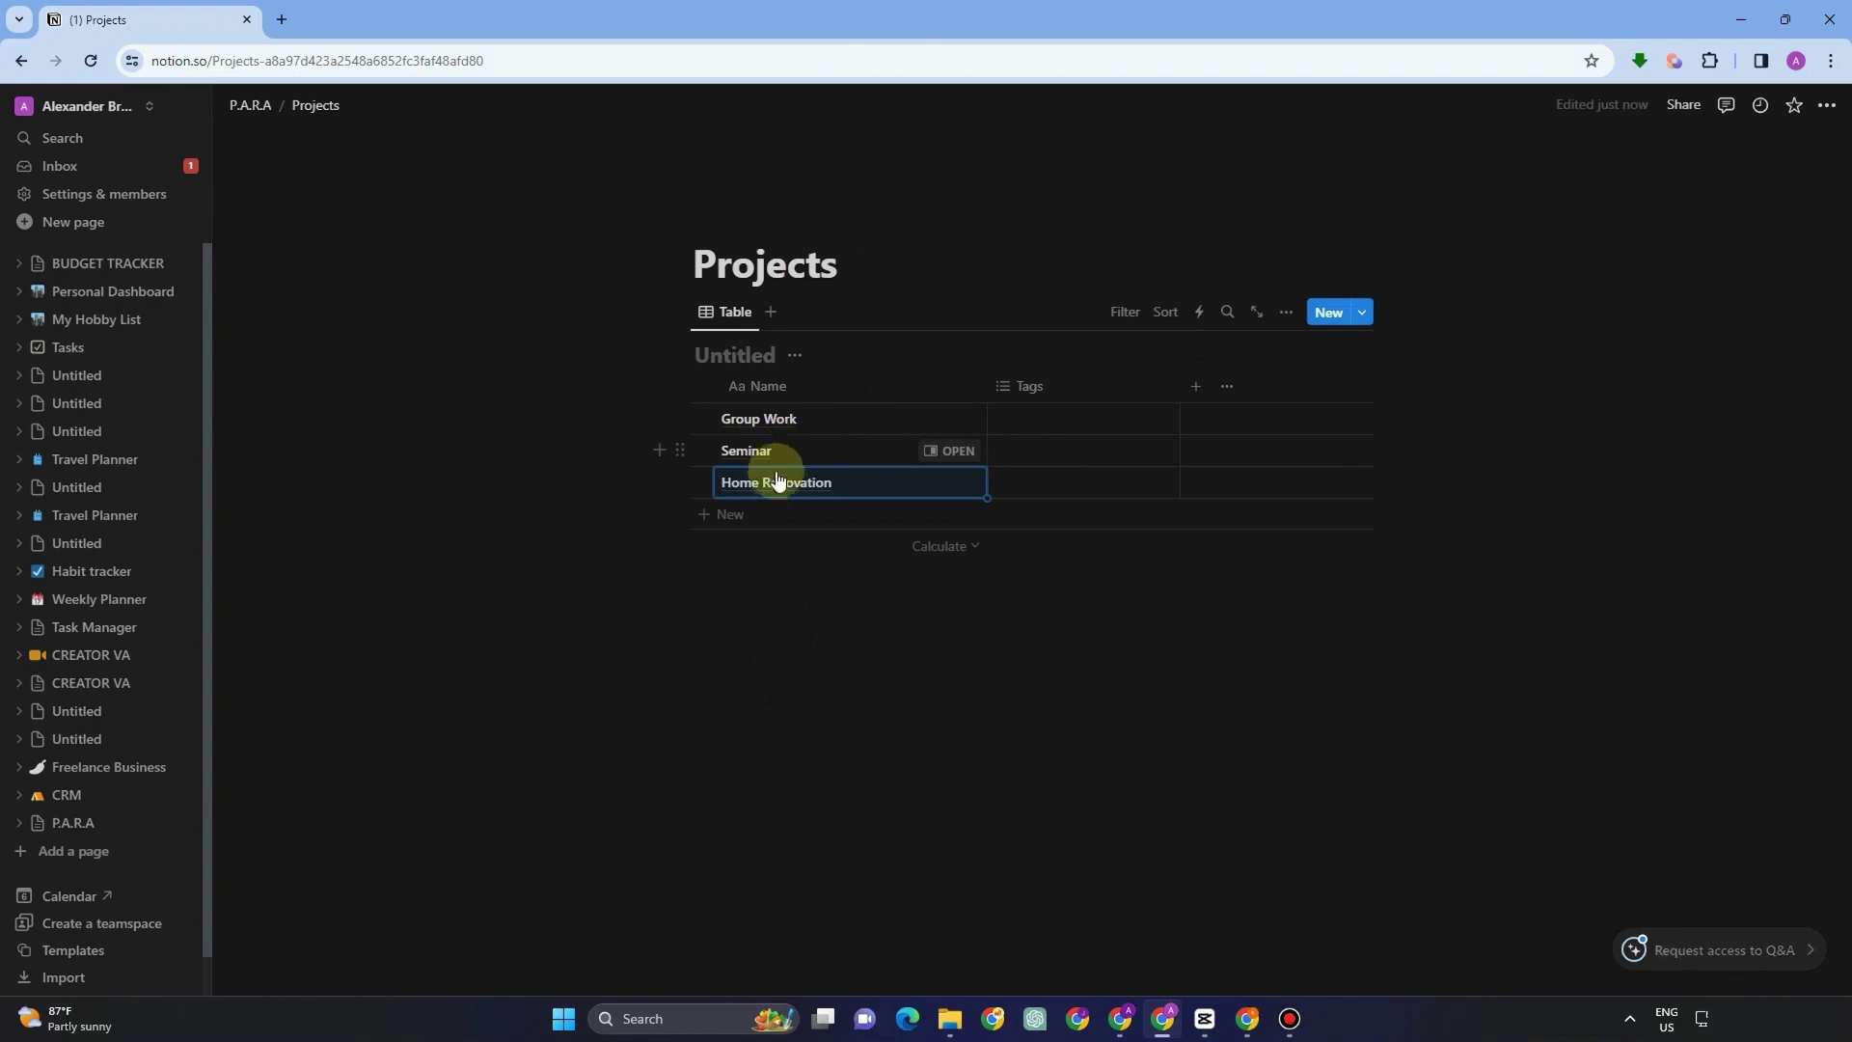
{"action": "left_click", "coordinate": [1830, 106]}
{"action": "left_click", "coordinate": [1798, 243]}
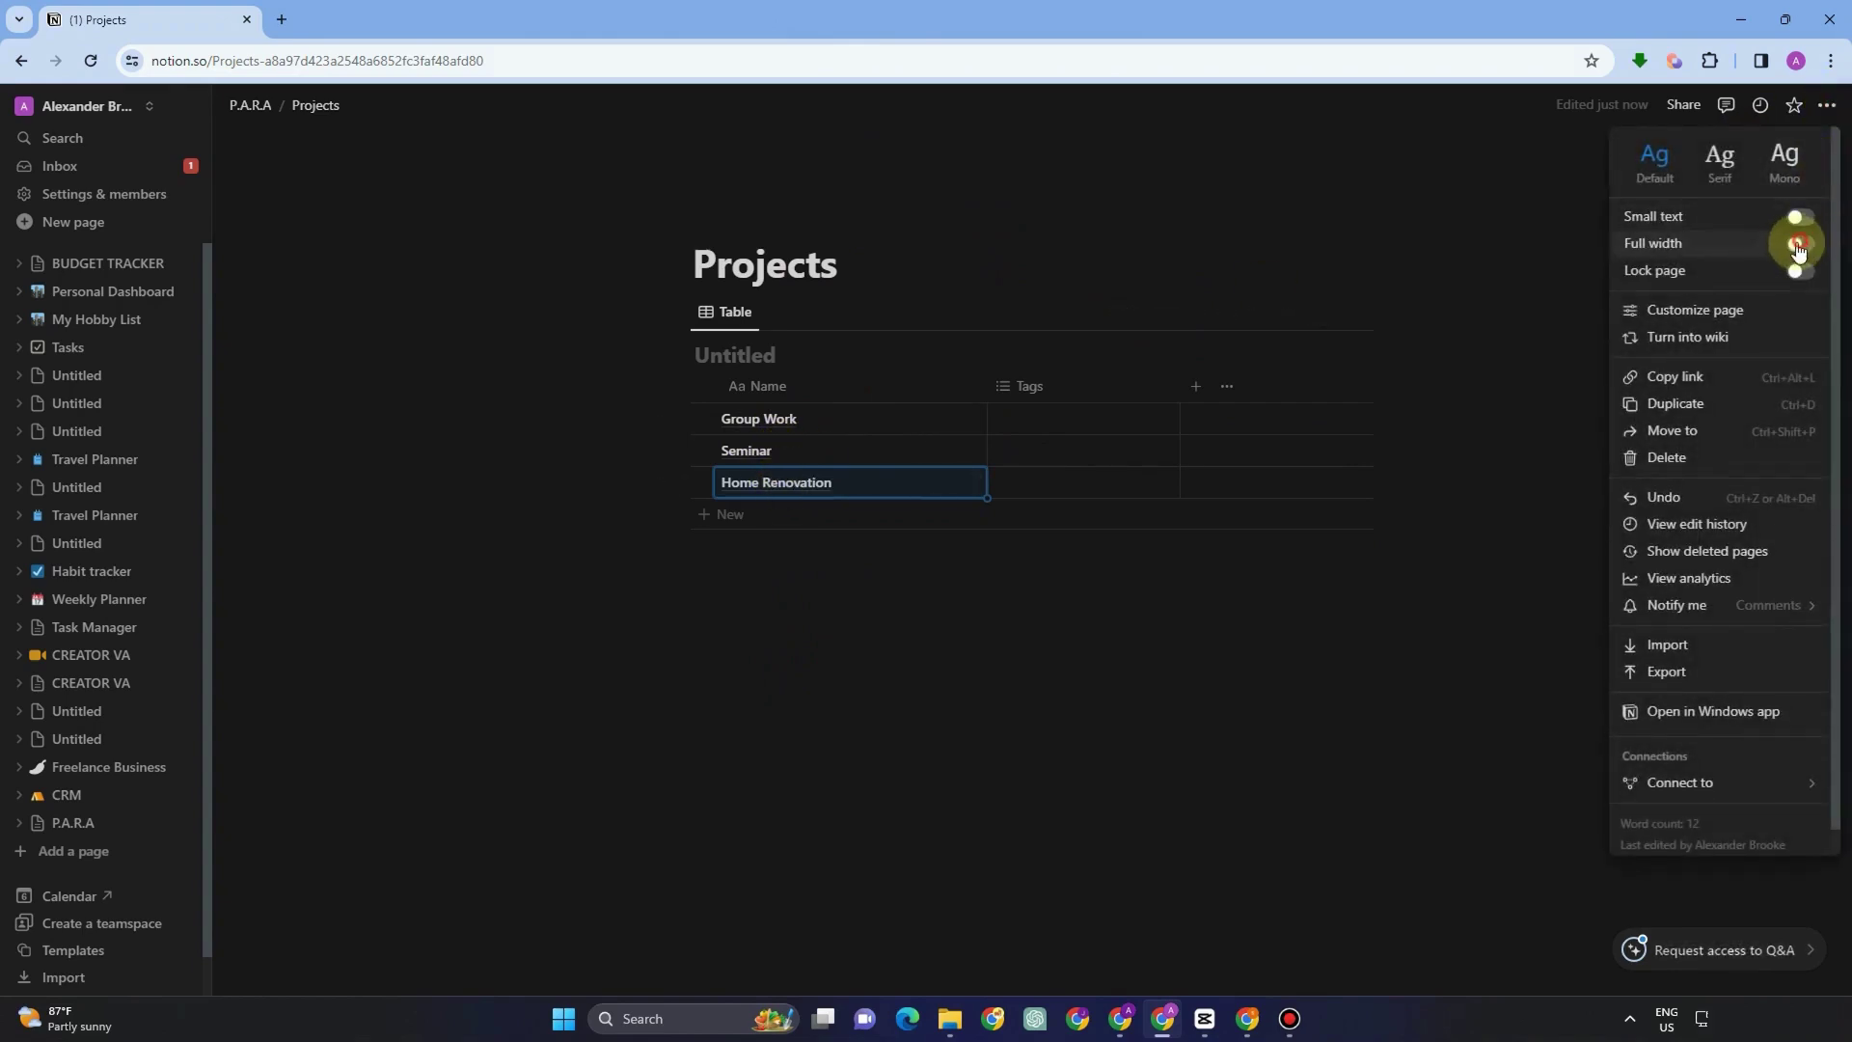
{"action": "left_click", "coordinate": [916, 257]}
Delete the Tags property from the Projects table
{"action": "left_click", "coordinate": [629, 386]}
{"action": "left_click", "coordinate": [683, 758]}
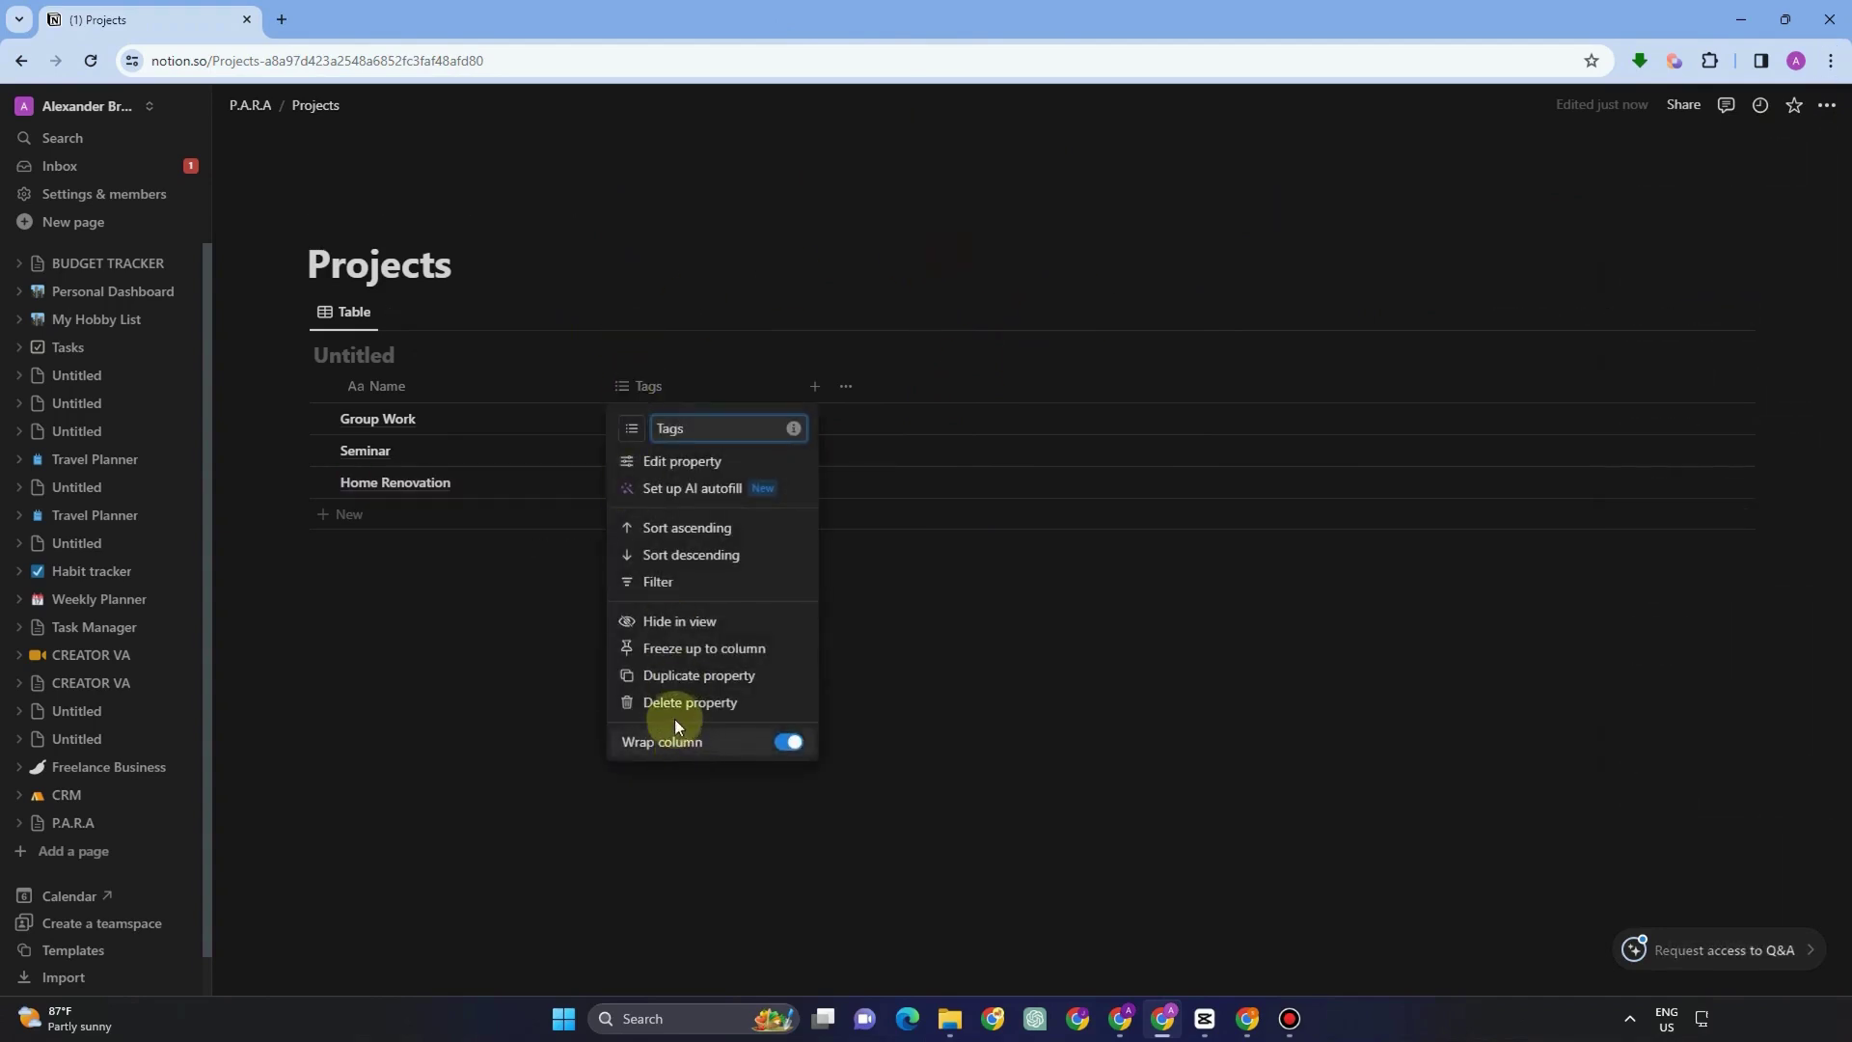
{"action": "left_click", "coordinate": [675, 717]}
{"action": "left_click", "coordinate": [917, 537]}
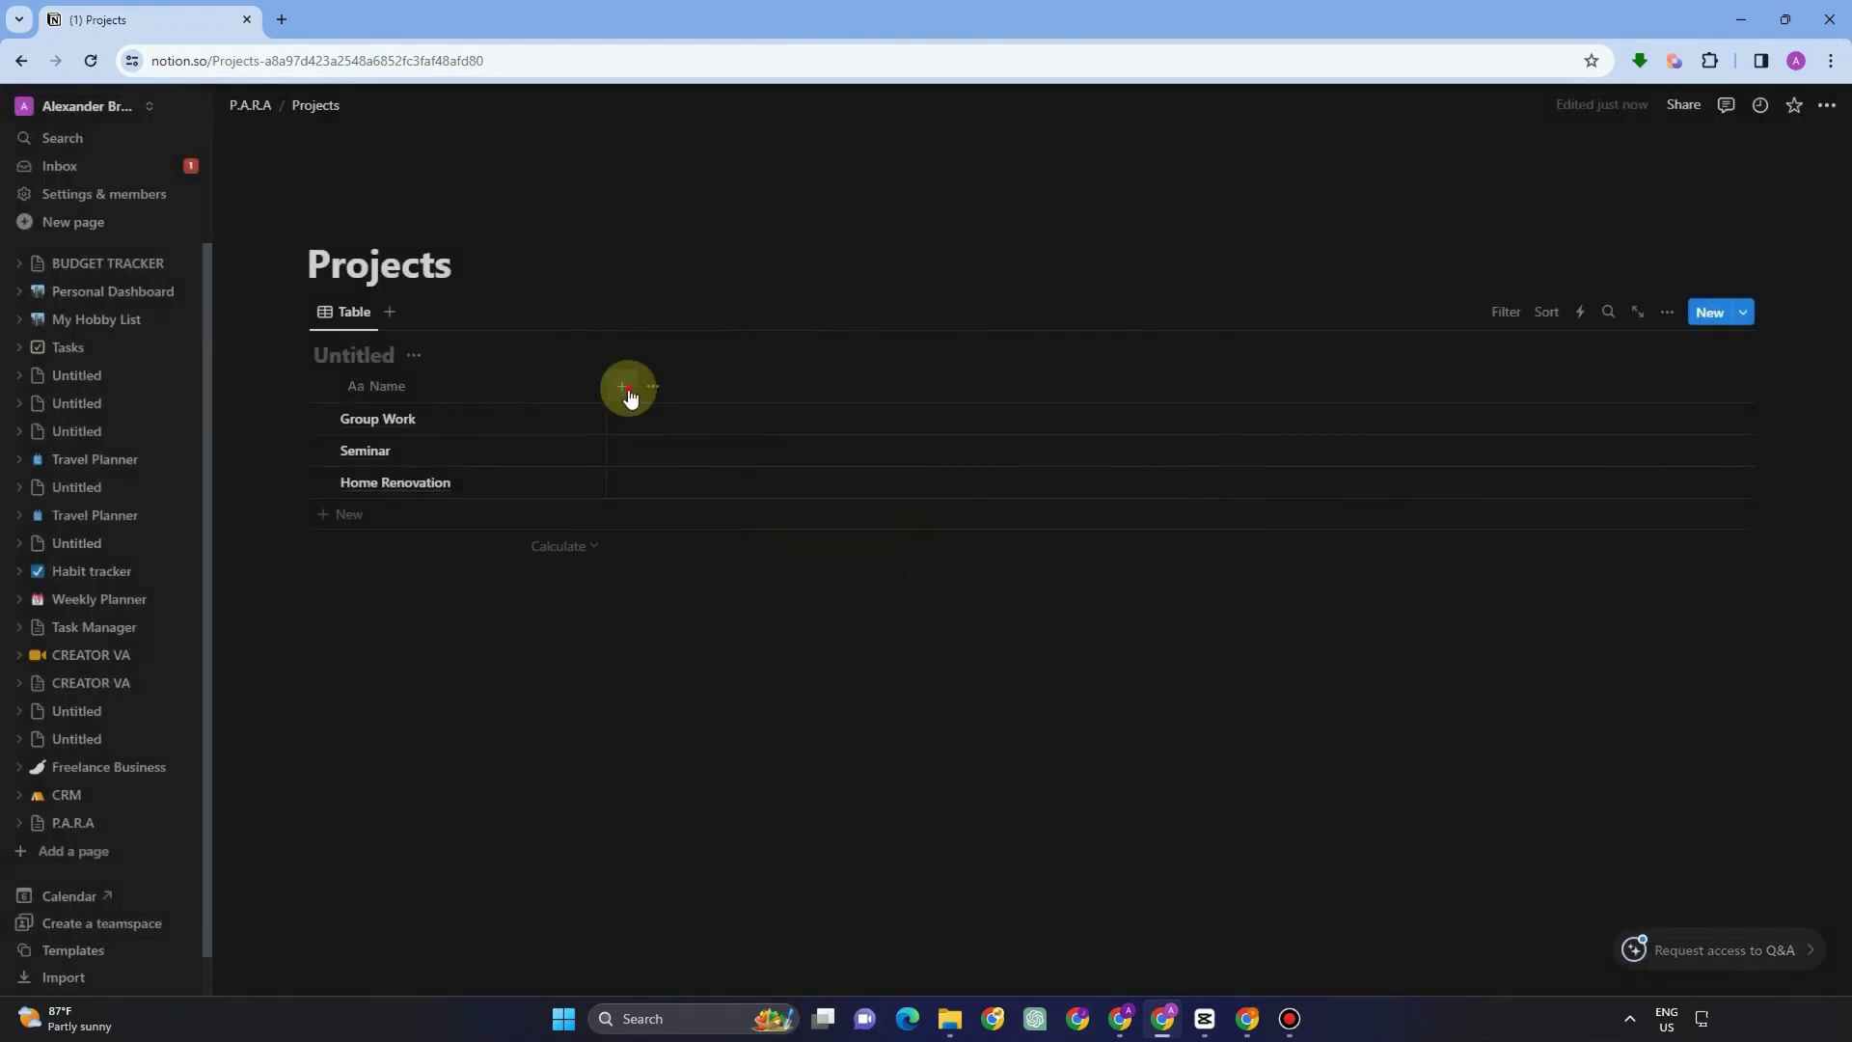
Add a Status property to the Projects table and move the In progress and Done options into its To-do group
{"action": "left_click", "coordinate": [625, 388]}
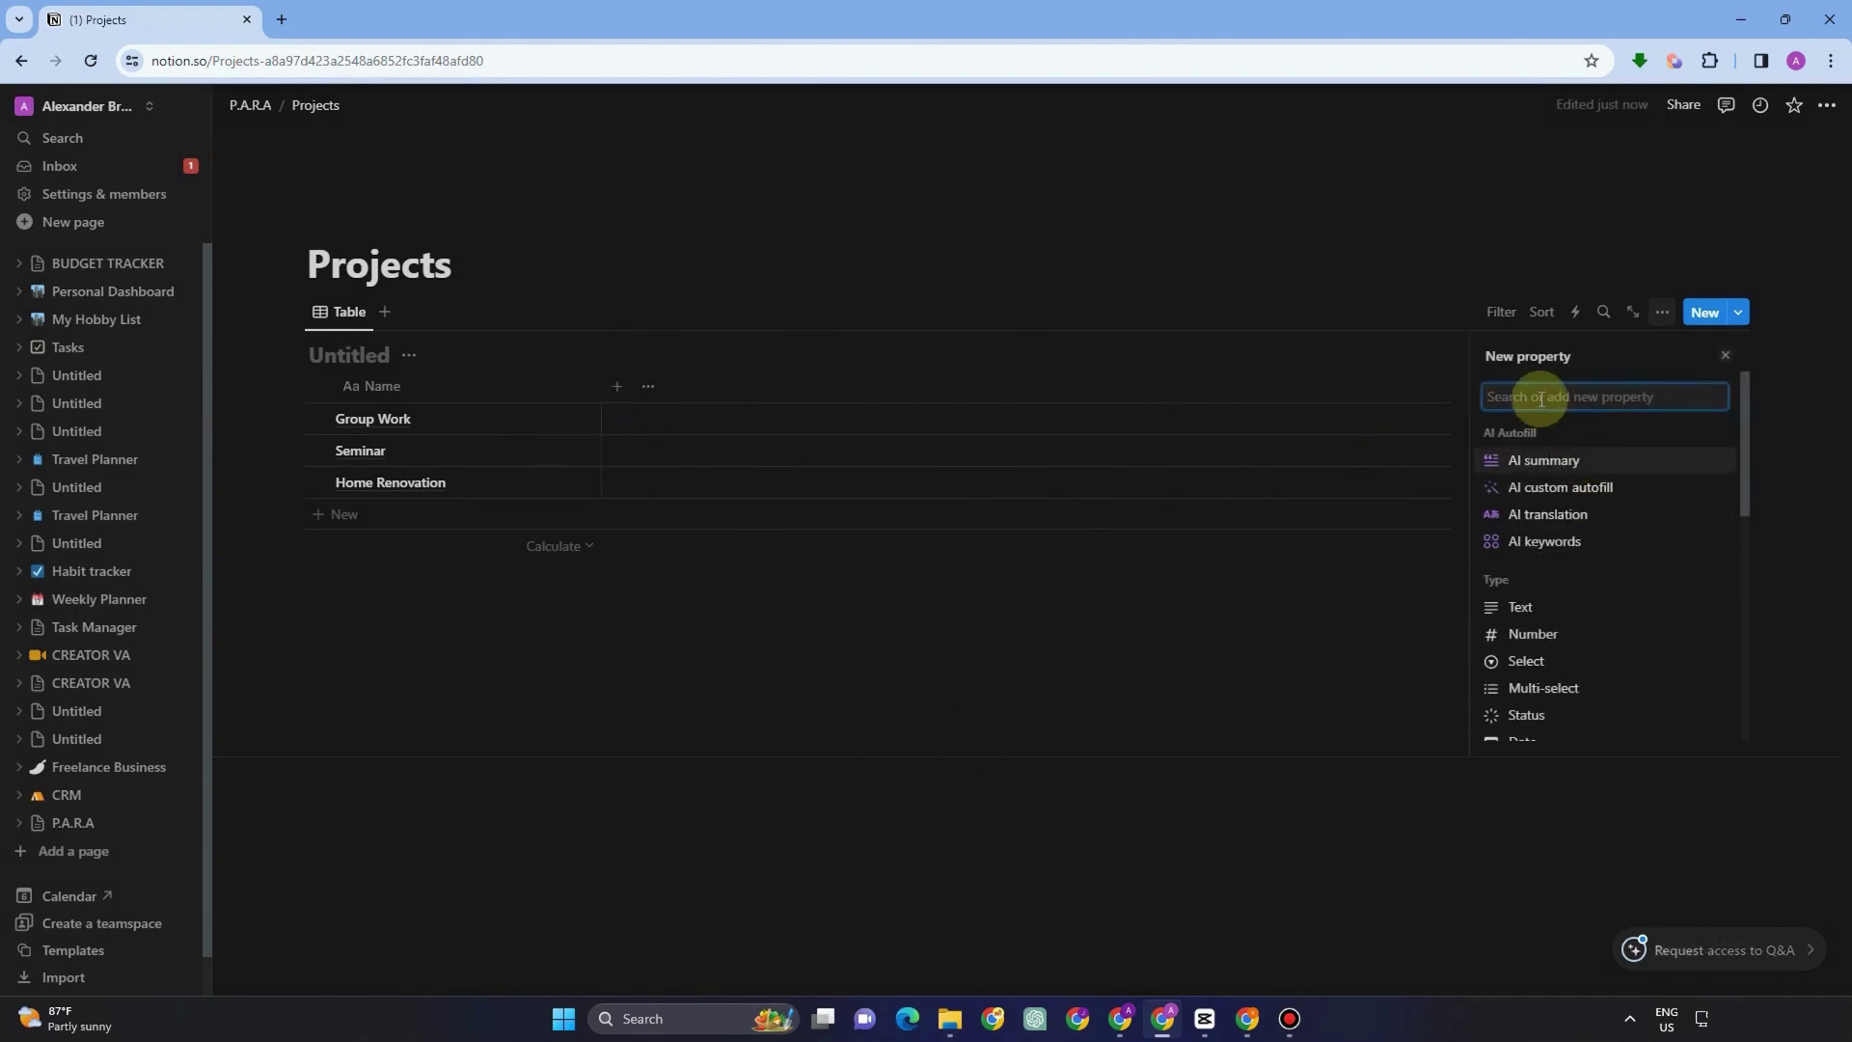
{"action": "type", "text": "Stat"}
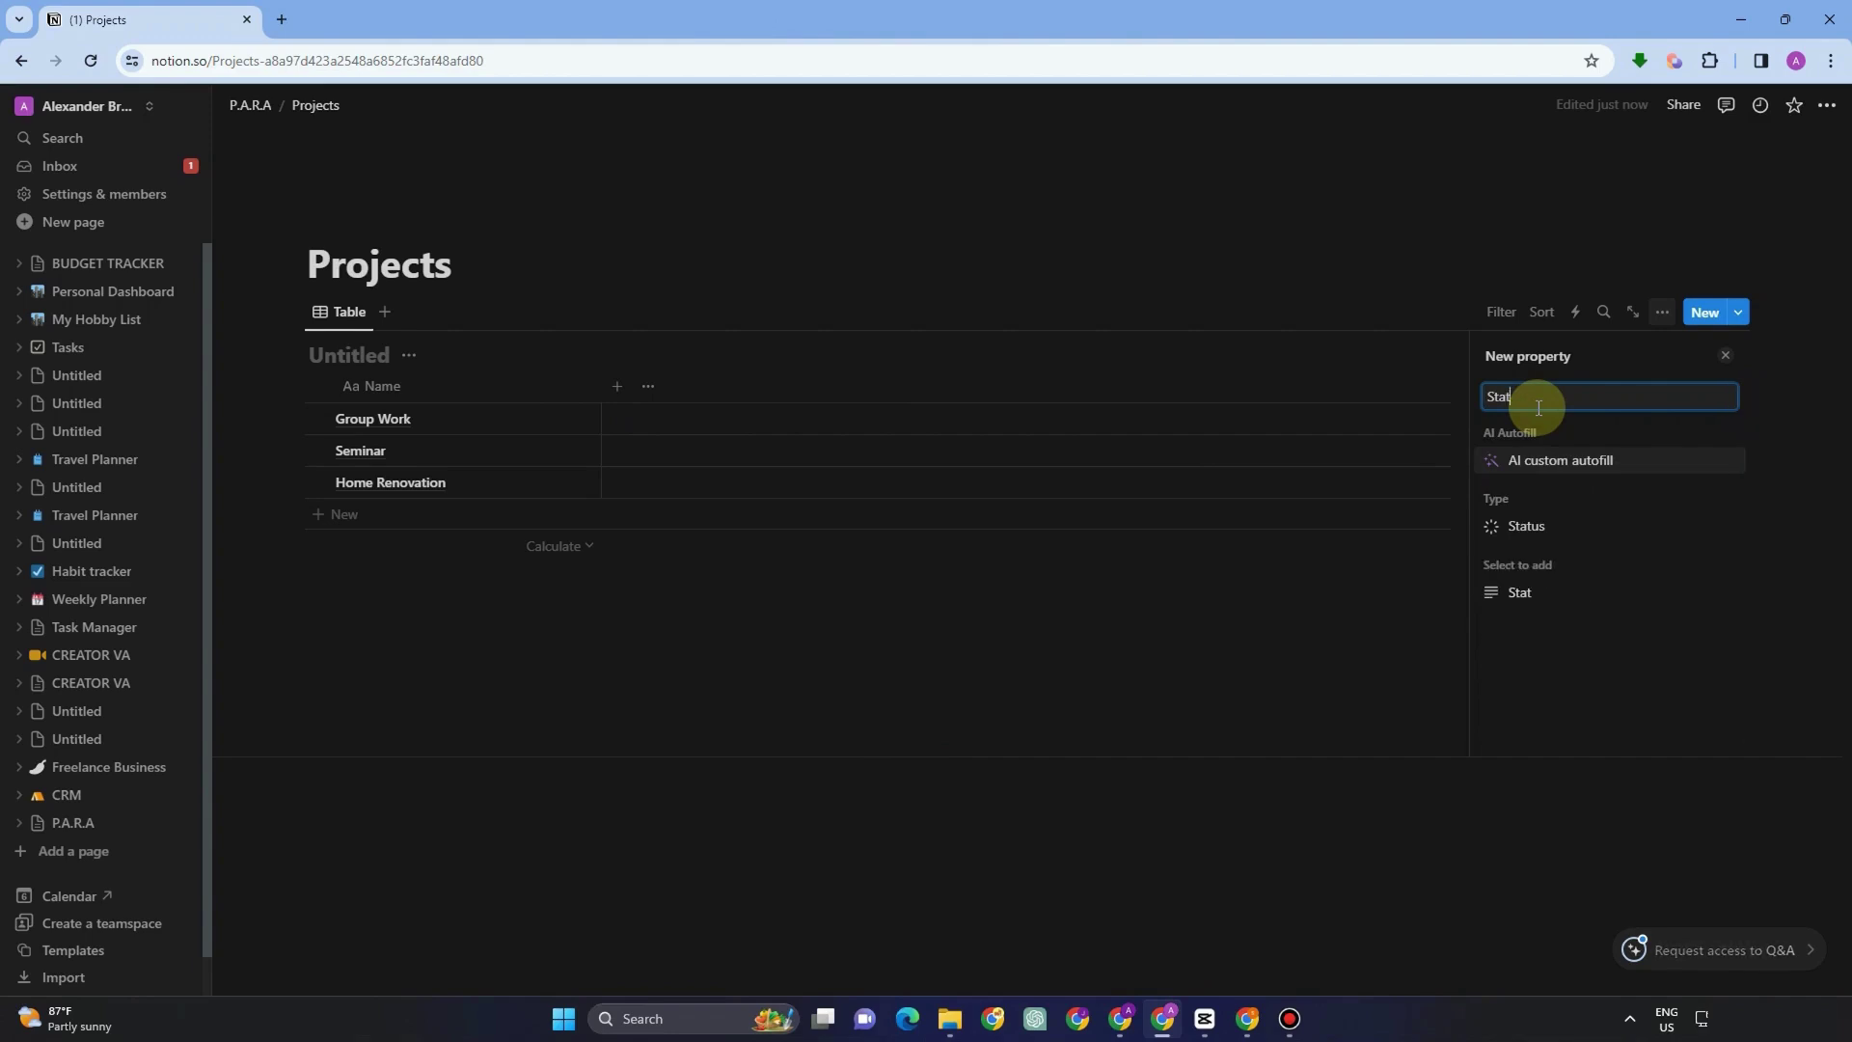
{"action": "left_click", "coordinate": [1558, 525]}
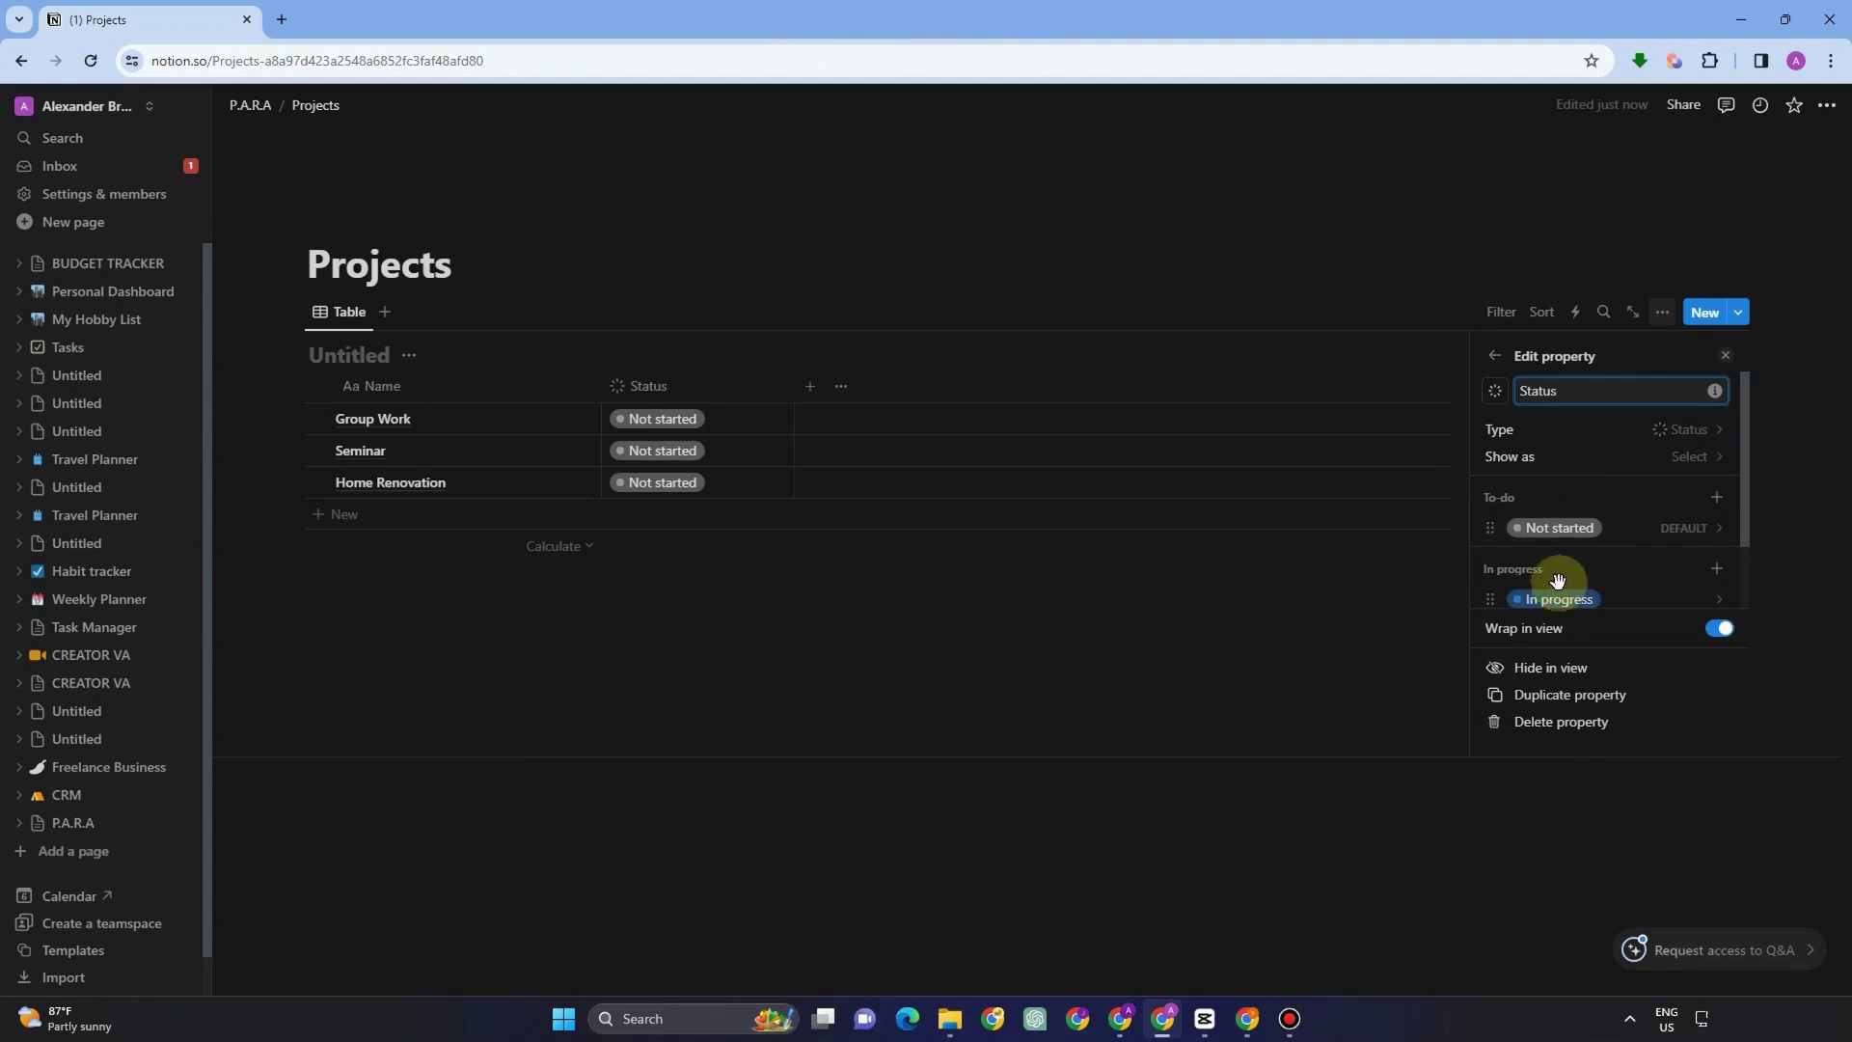
{"action": "left_click_drag", "start_coordinate": [1571, 599], "coordinate": [1556, 430]}
{"action": "scroll", "coordinate": [1563, 582], "scroll_direction": "down", "scroll_amount": 2}
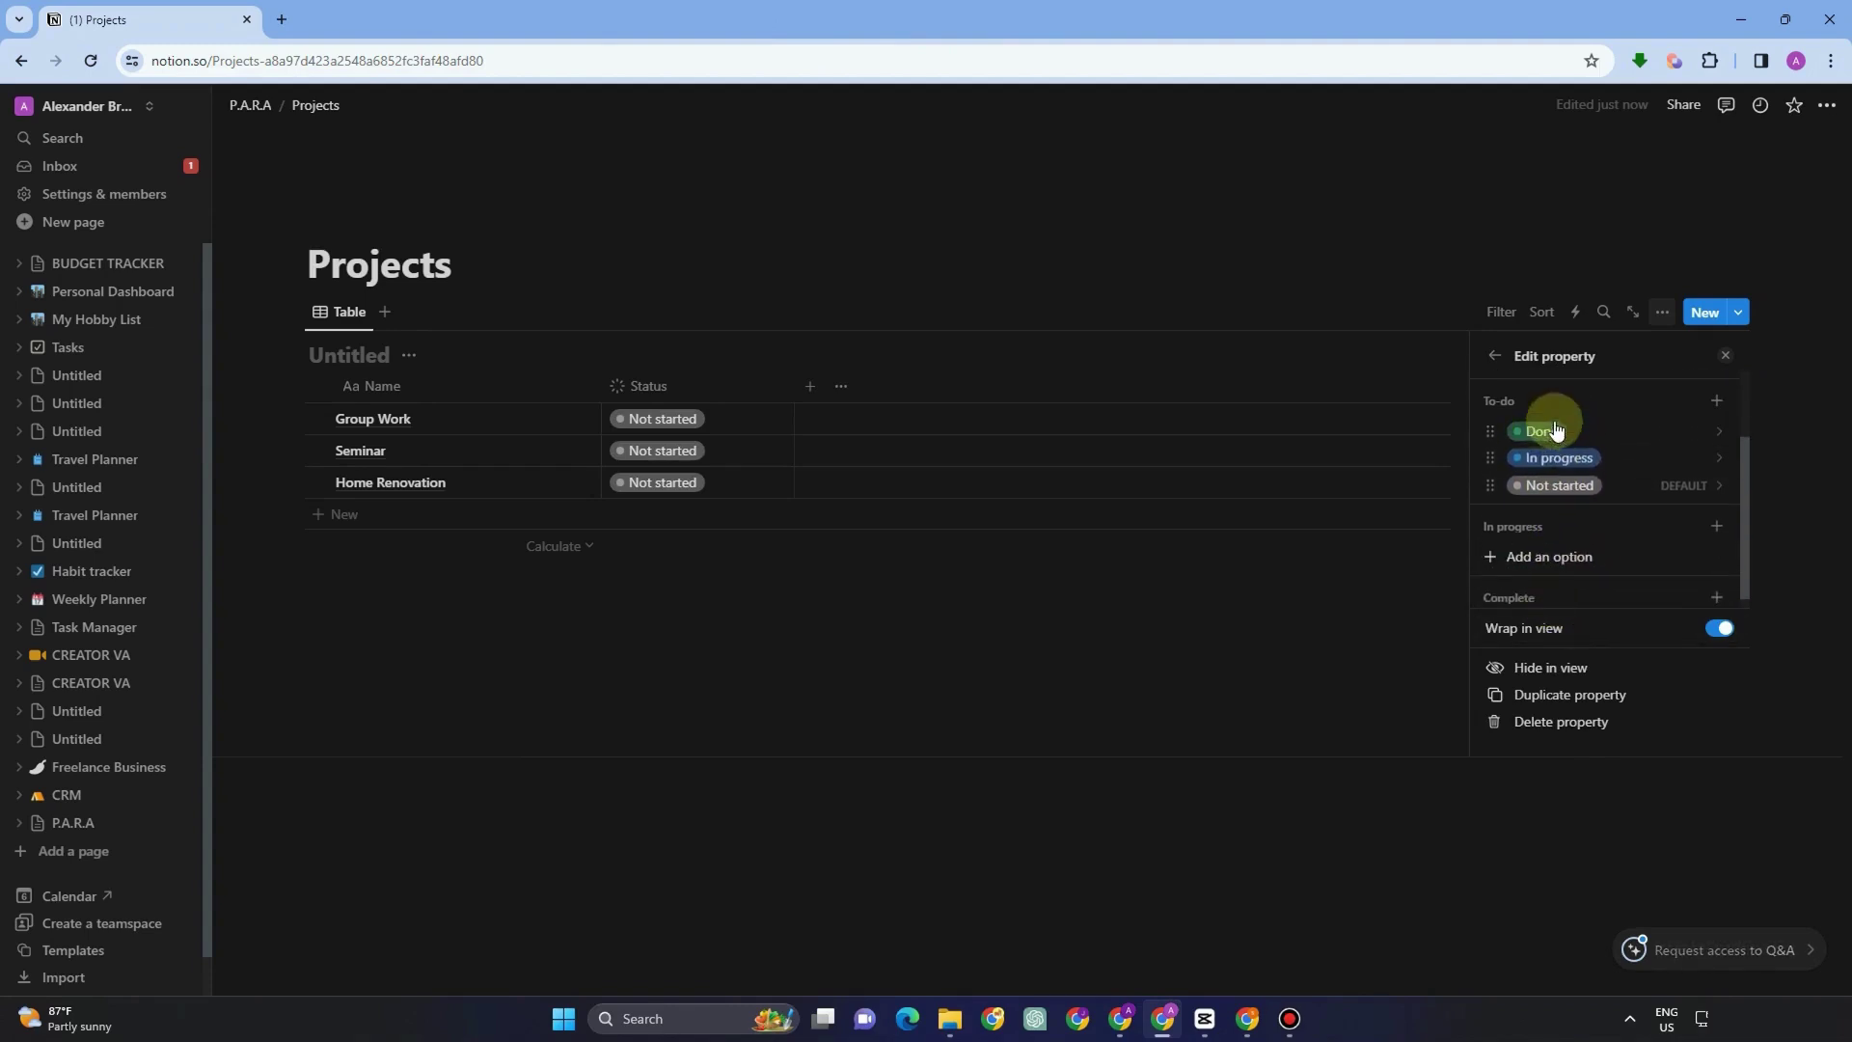
Add a Date property named Start Date to the Projects table
{"action": "left_click", "coordinate": [810, 396]}
{"action": "left_click", "coordinate": [810, 395]}
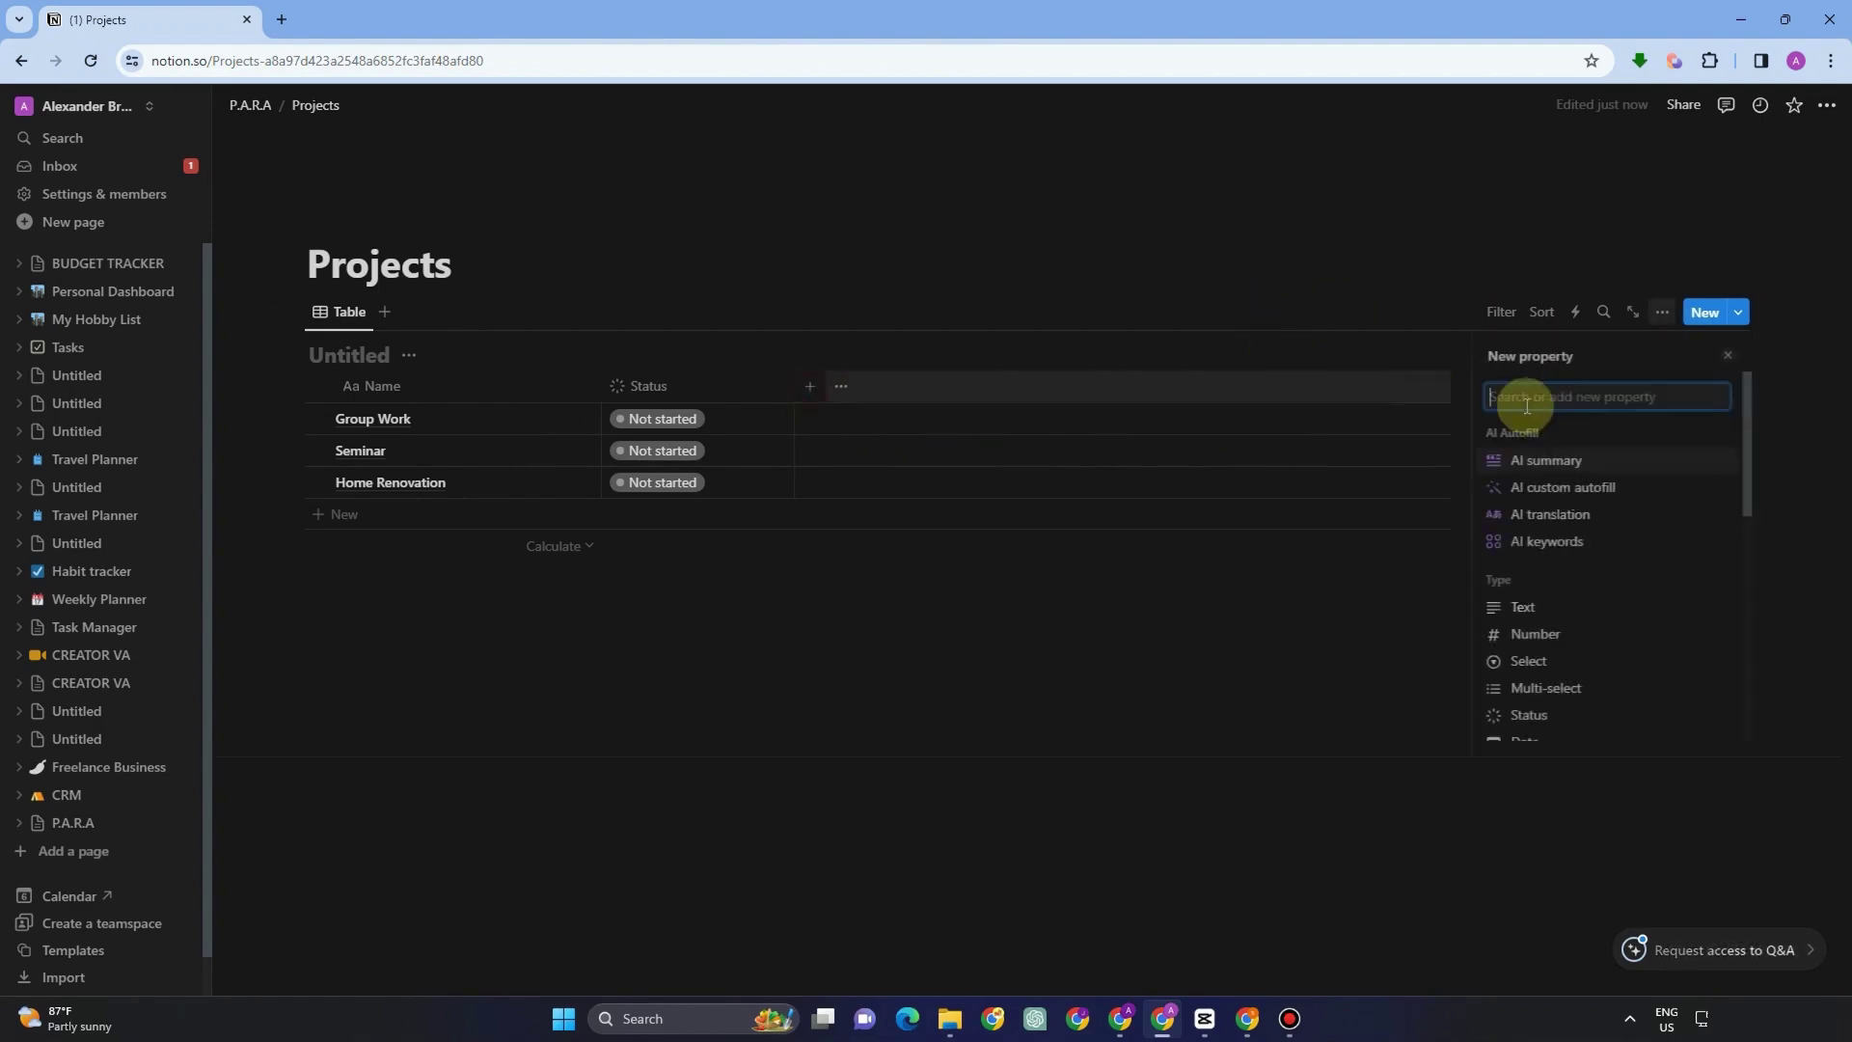
{"action": "type", "text": "date"}
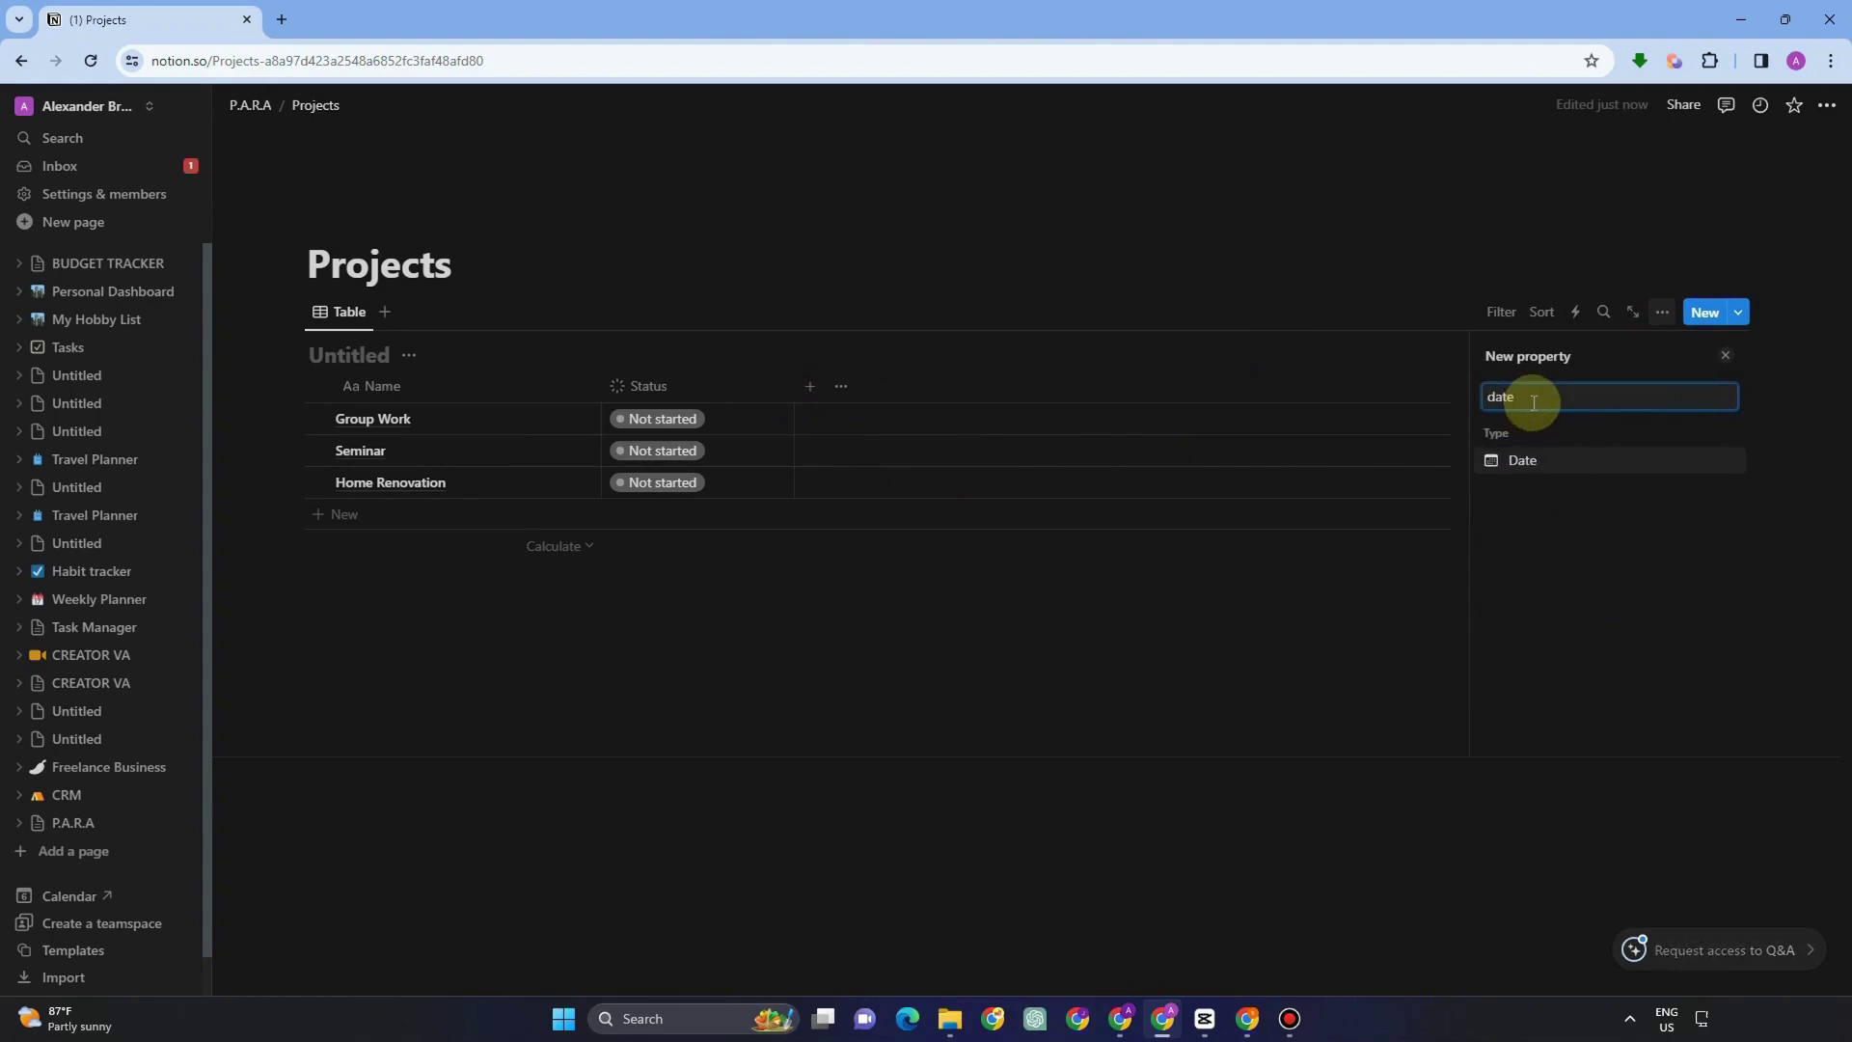
{"action": "left_click", "coordinate": [1538, 464]}
{"action": "left_click", "coordinate": [1570, 390]}
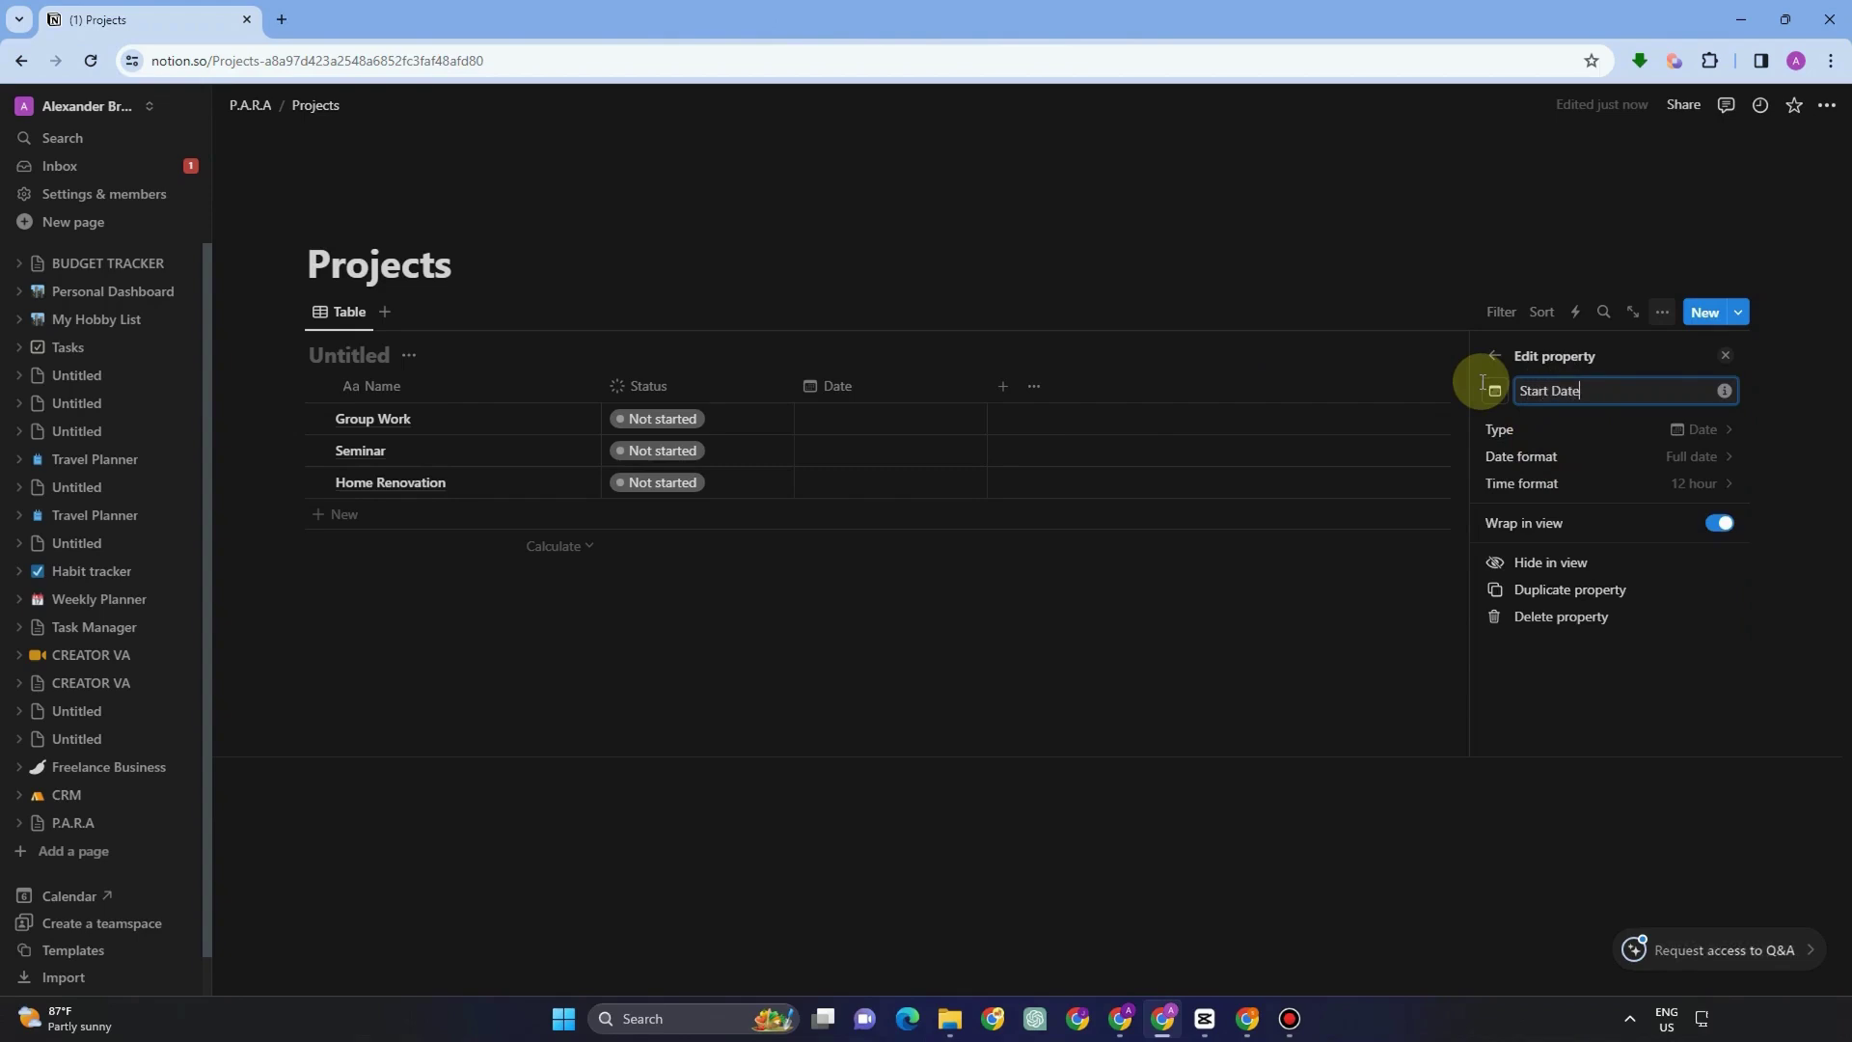
{"action": "left_click", "coordinate": [1010, 393]}
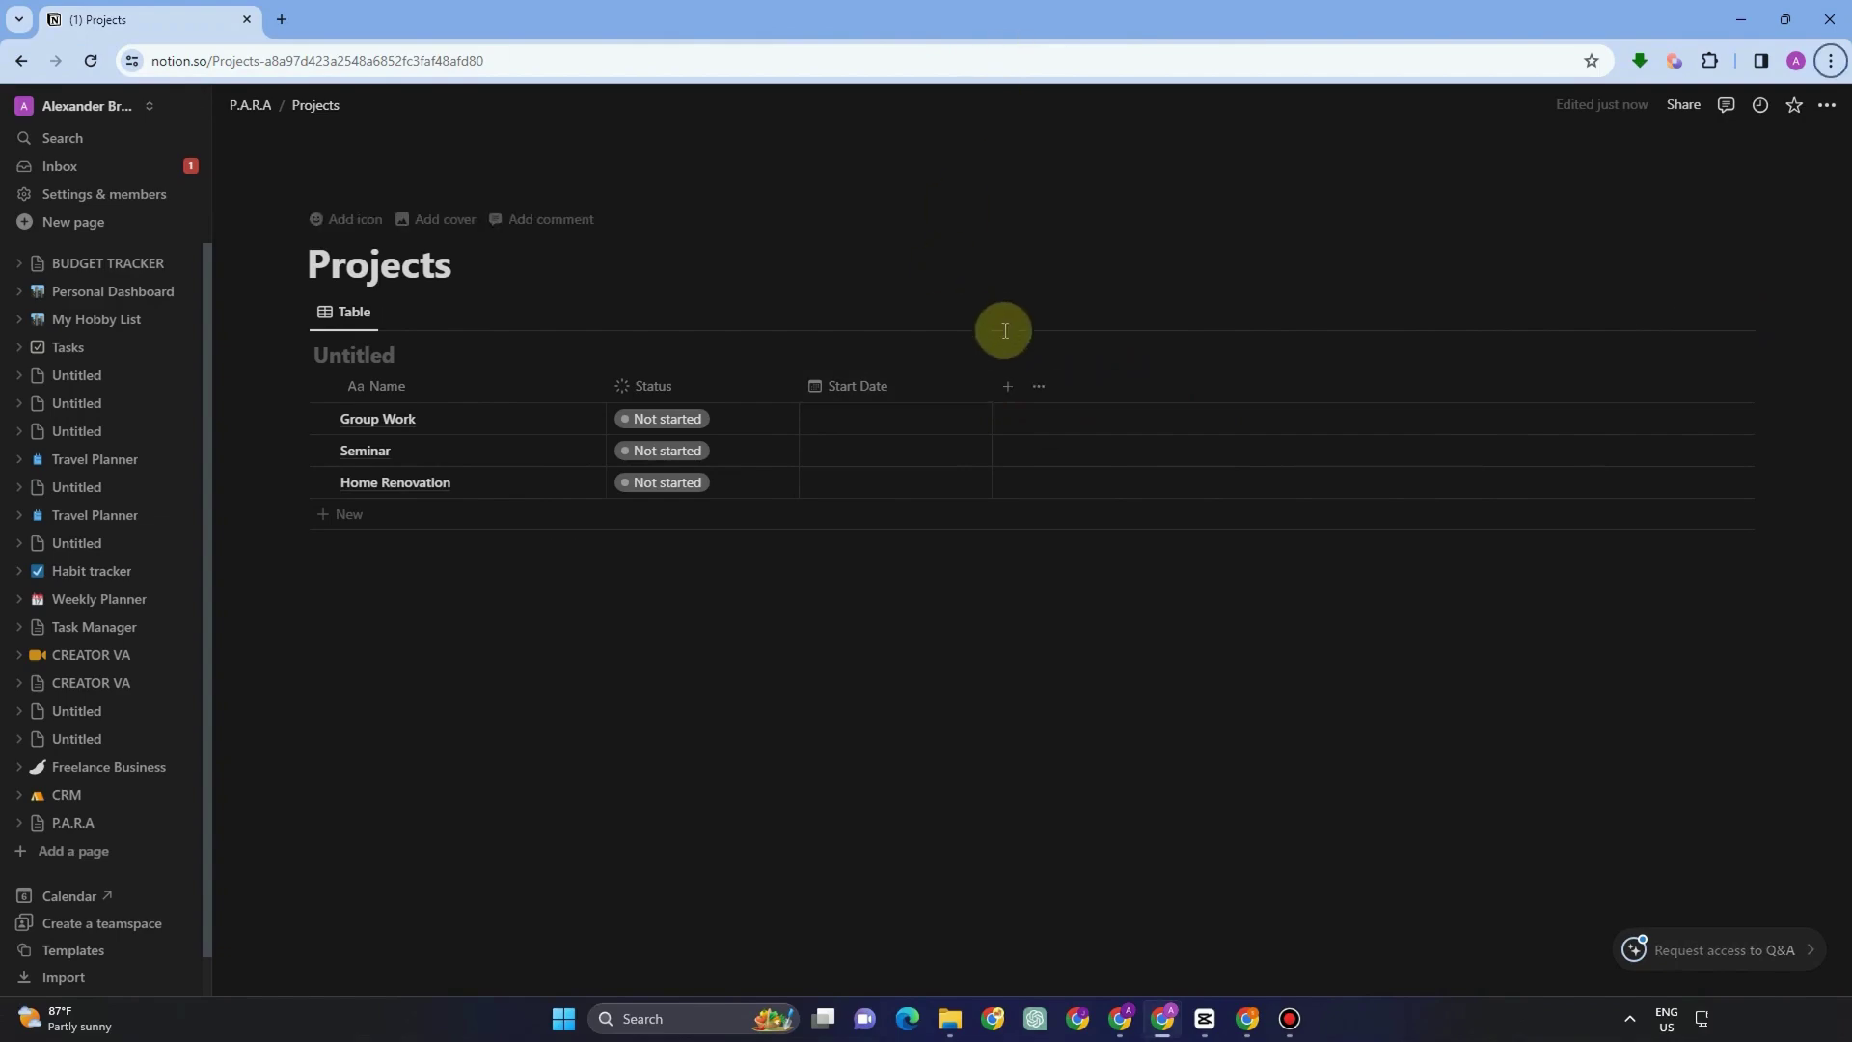
Add a second Date property named End Date to the Projects table
{"action": "left_click", "coordinate": [1012, 388]}
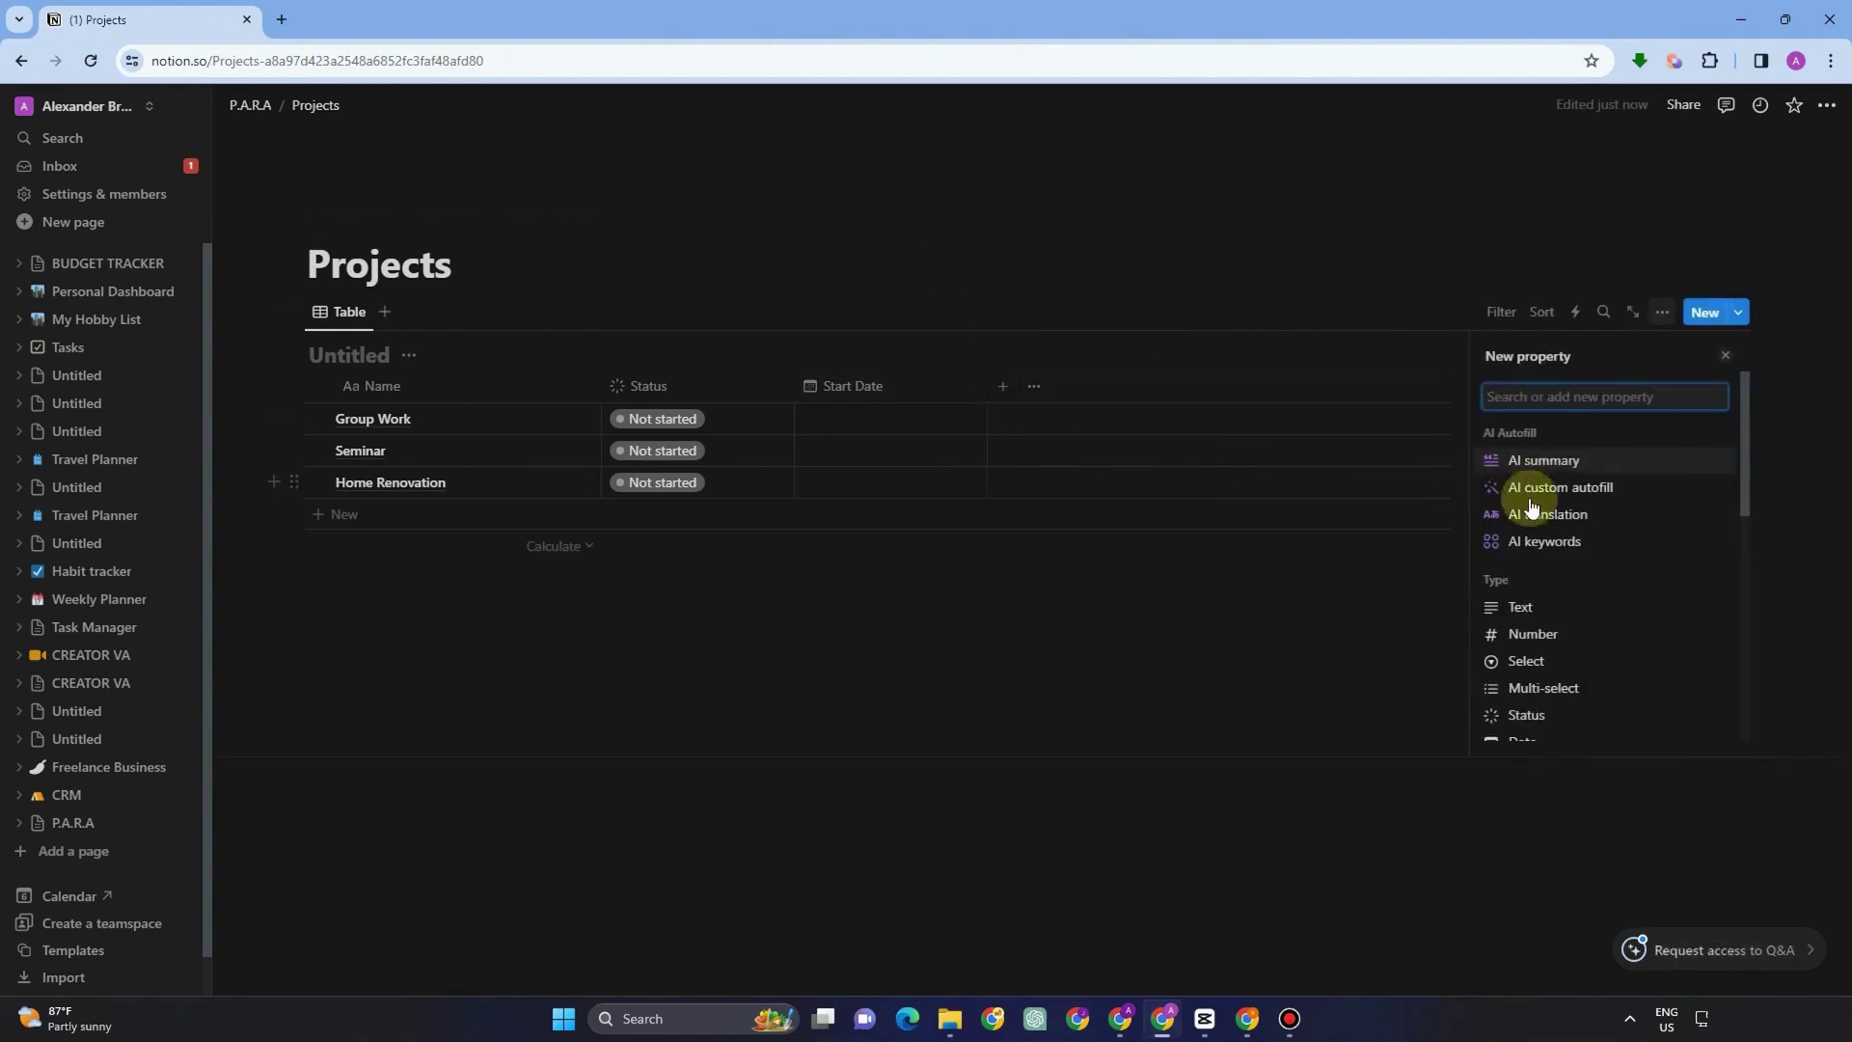
{"action": "type", "text": "Da"}
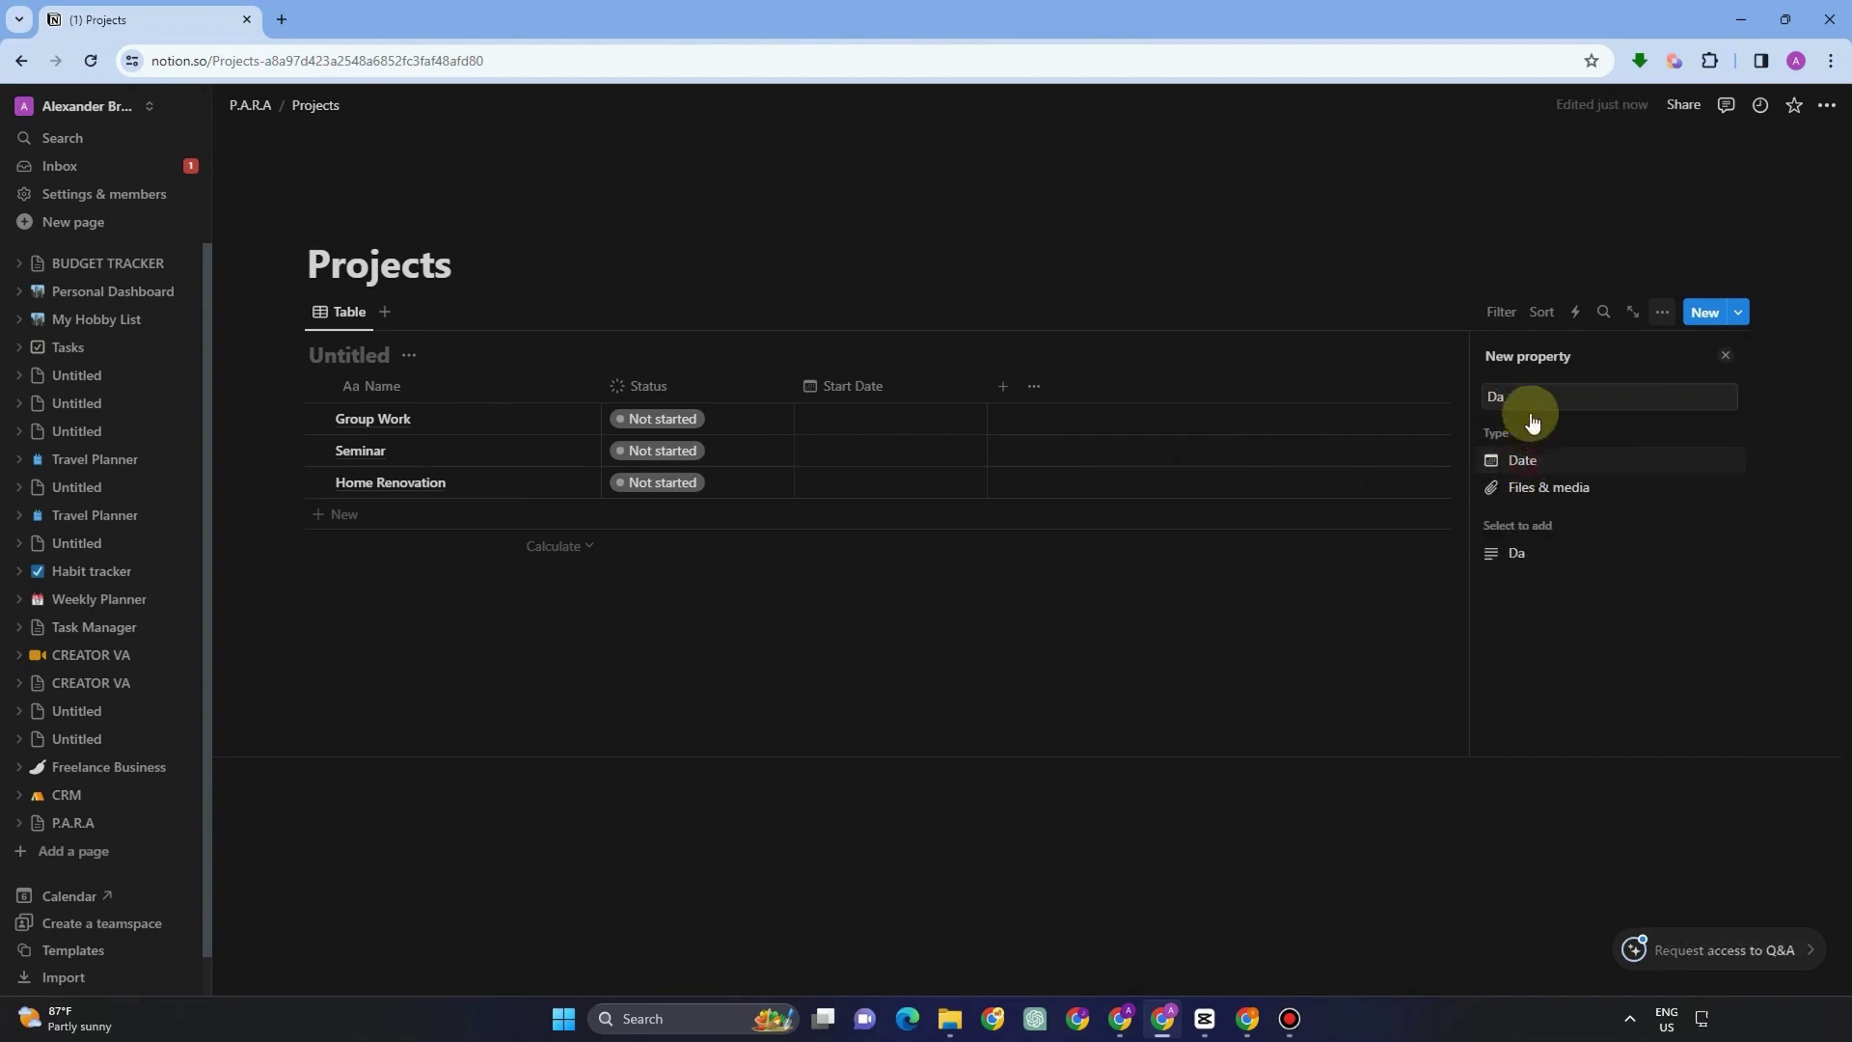
{"action": "key", "text": "Return"}
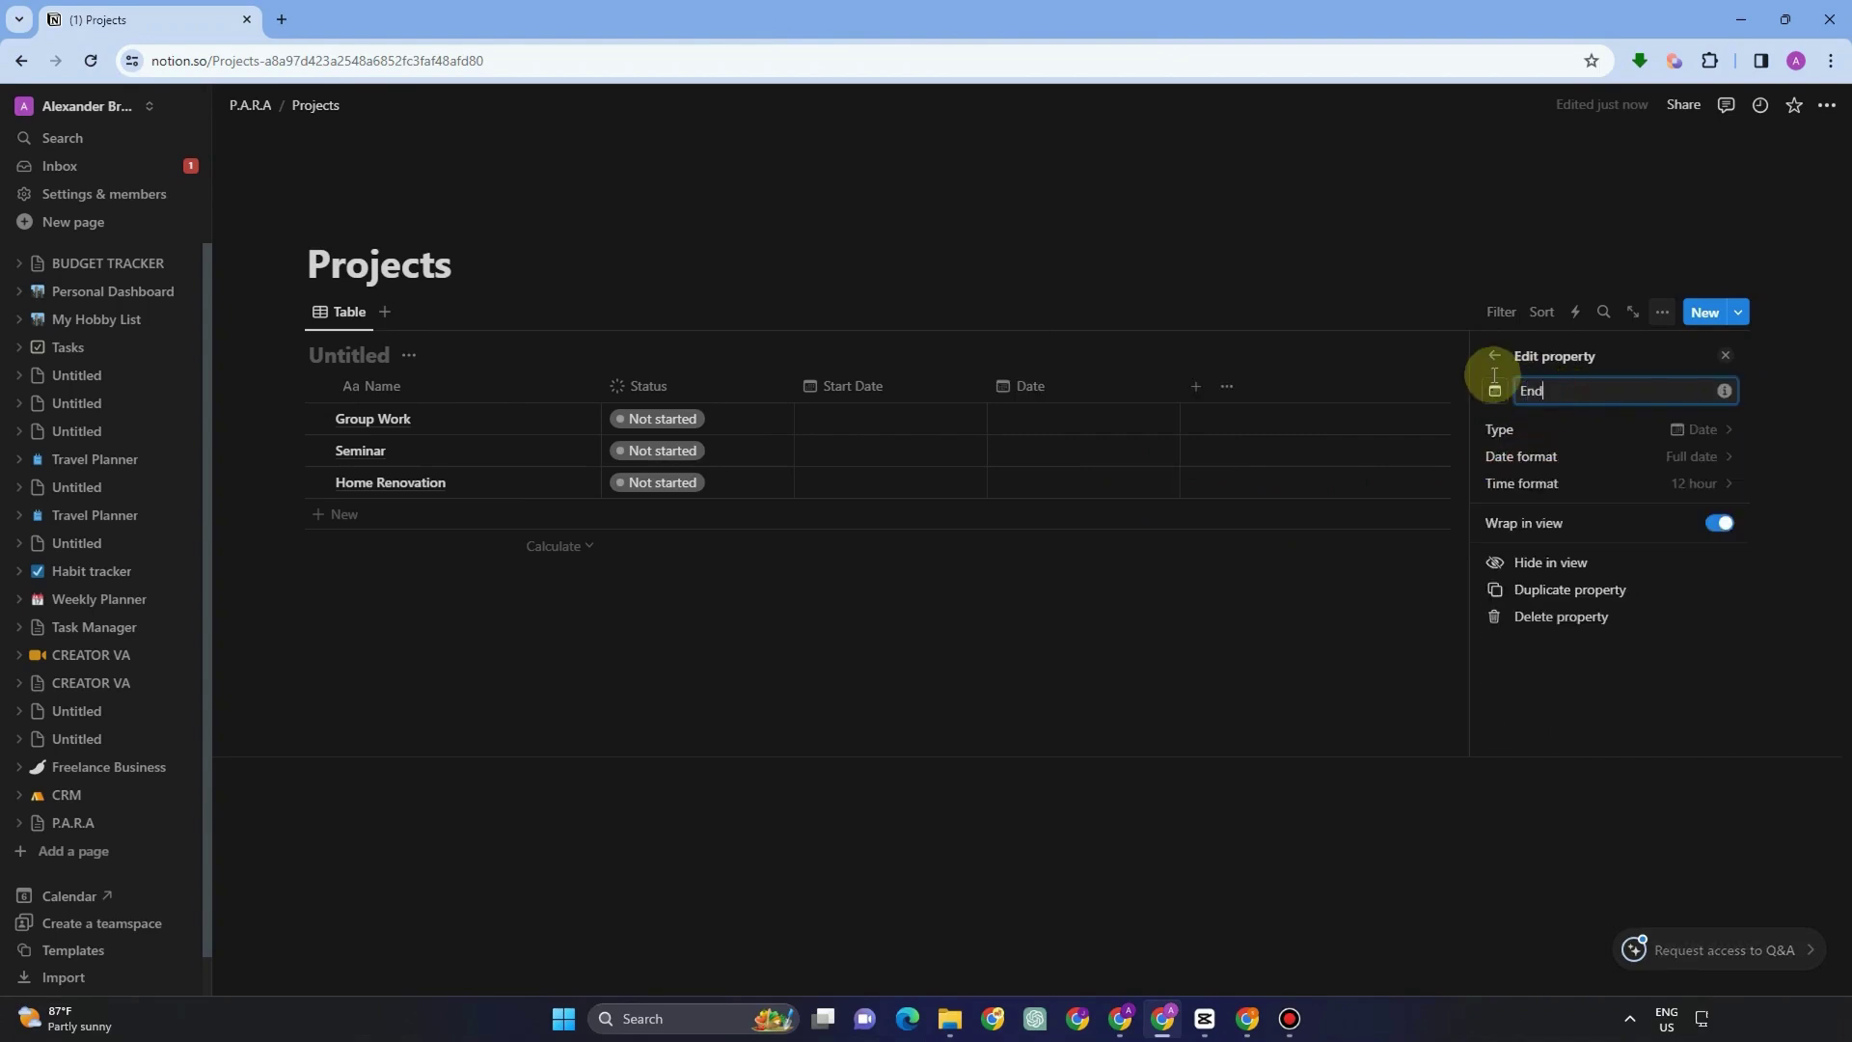
{"action": "type", "text": "End Date"}
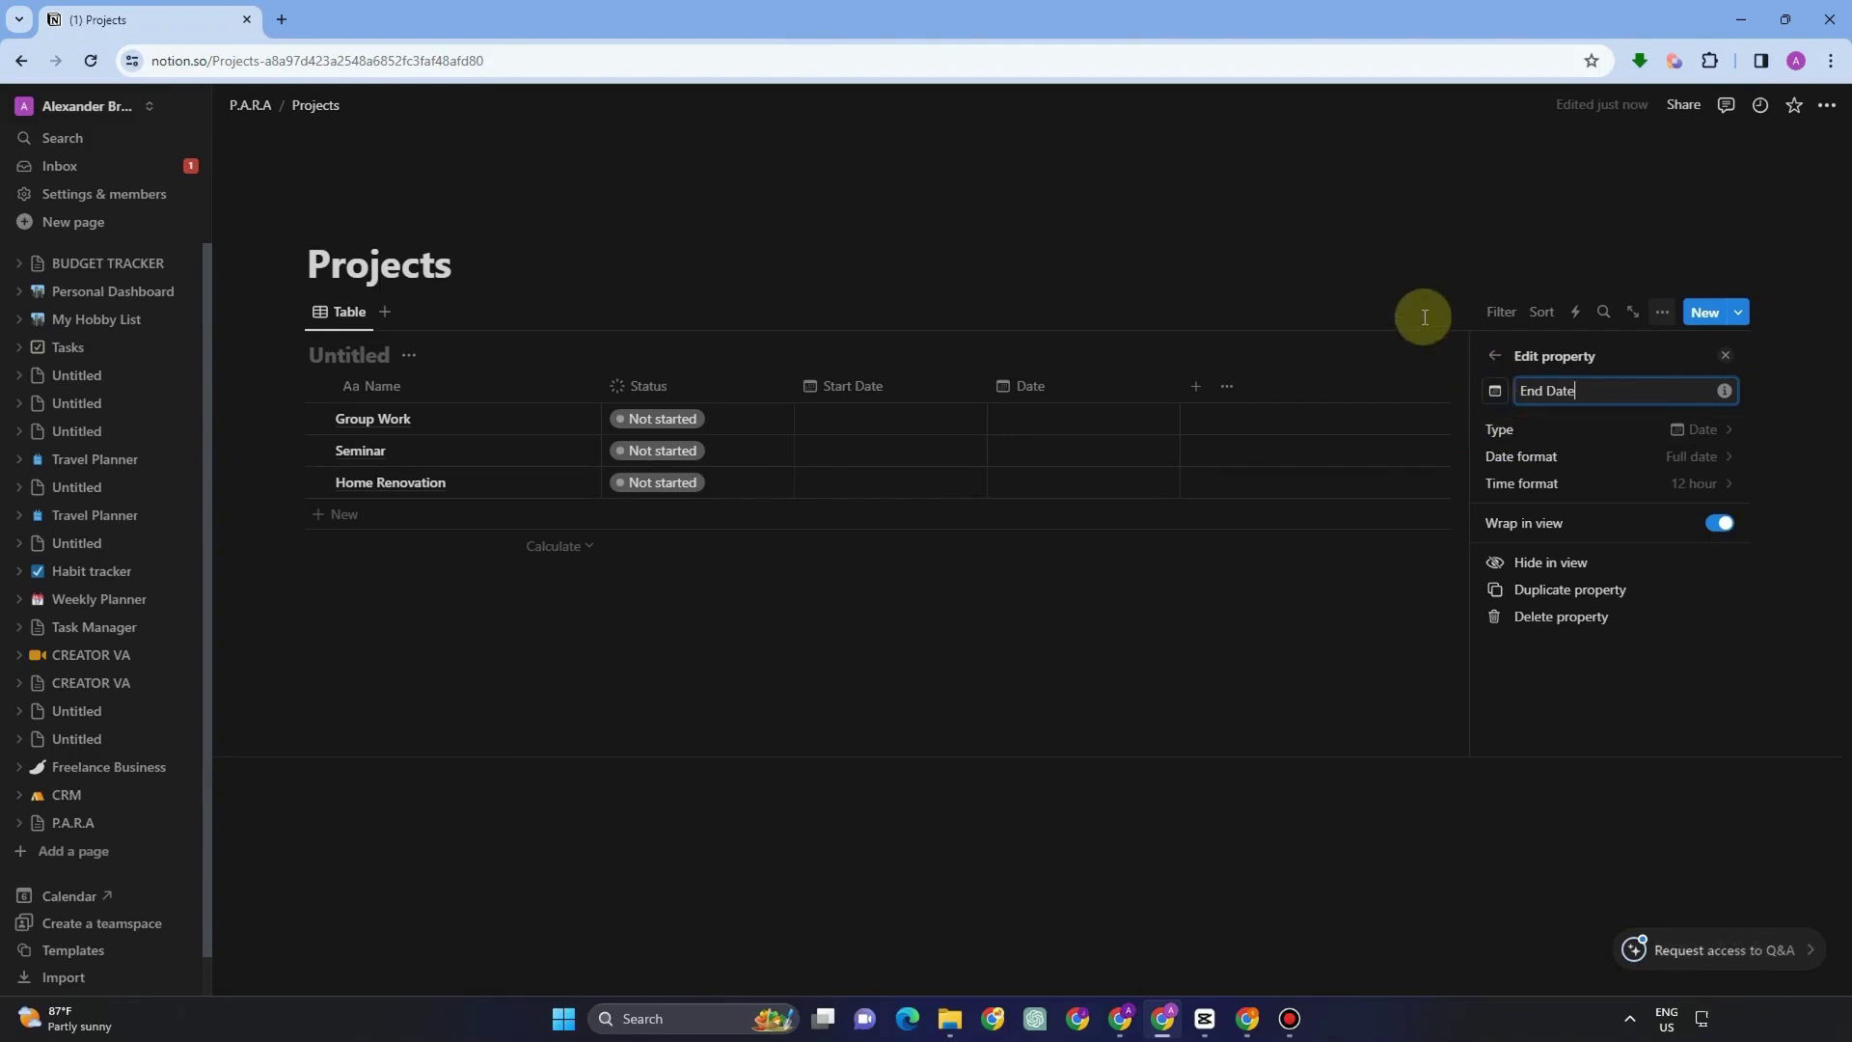
{"action": "key", "text": "Escape"}
Add a Select property named Priority to the Projects table
{"action": "left_click", "coordinate": [1201, 387]}
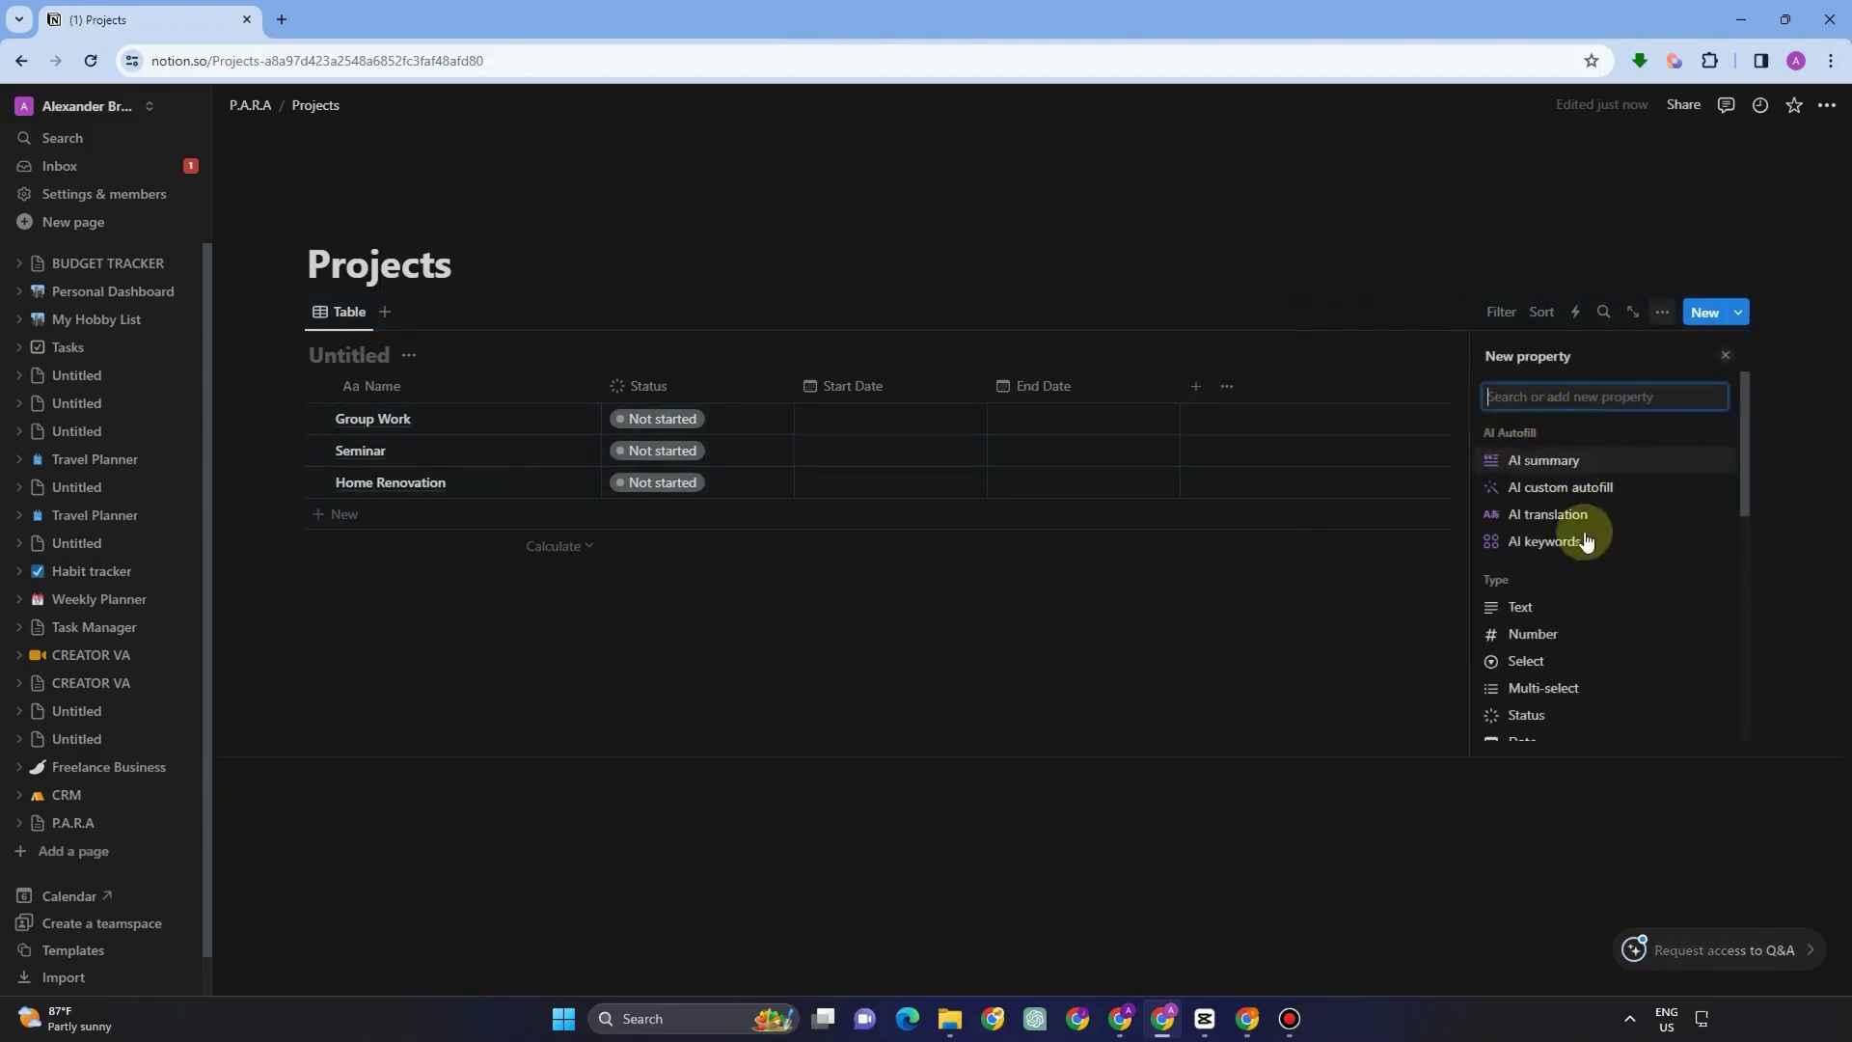
{"action": "left_click", "coordinate": [1537, 655]}
{"action": "left_click", "coordinate": [1550, 390]}
{"action": "left_click", "coordinate": [1578, 387]}
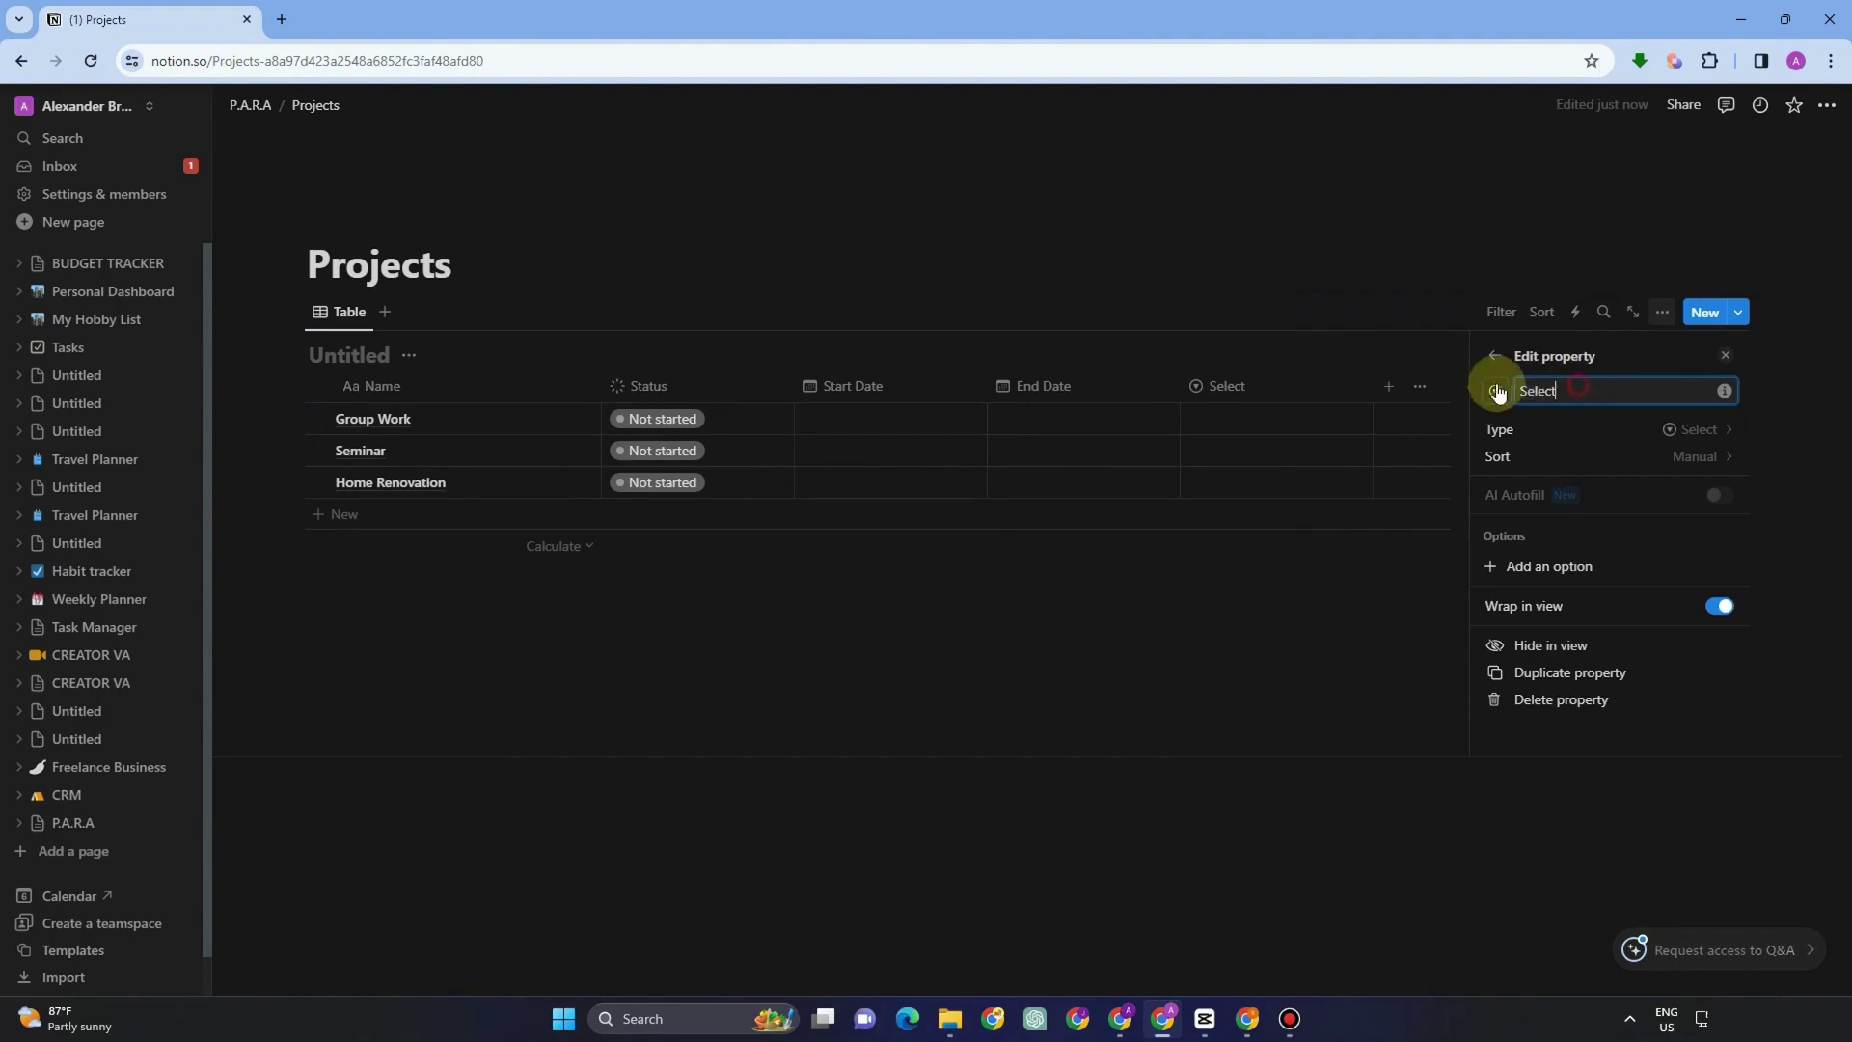
{"action": "left_click", "coordinate": [1602, 381]}
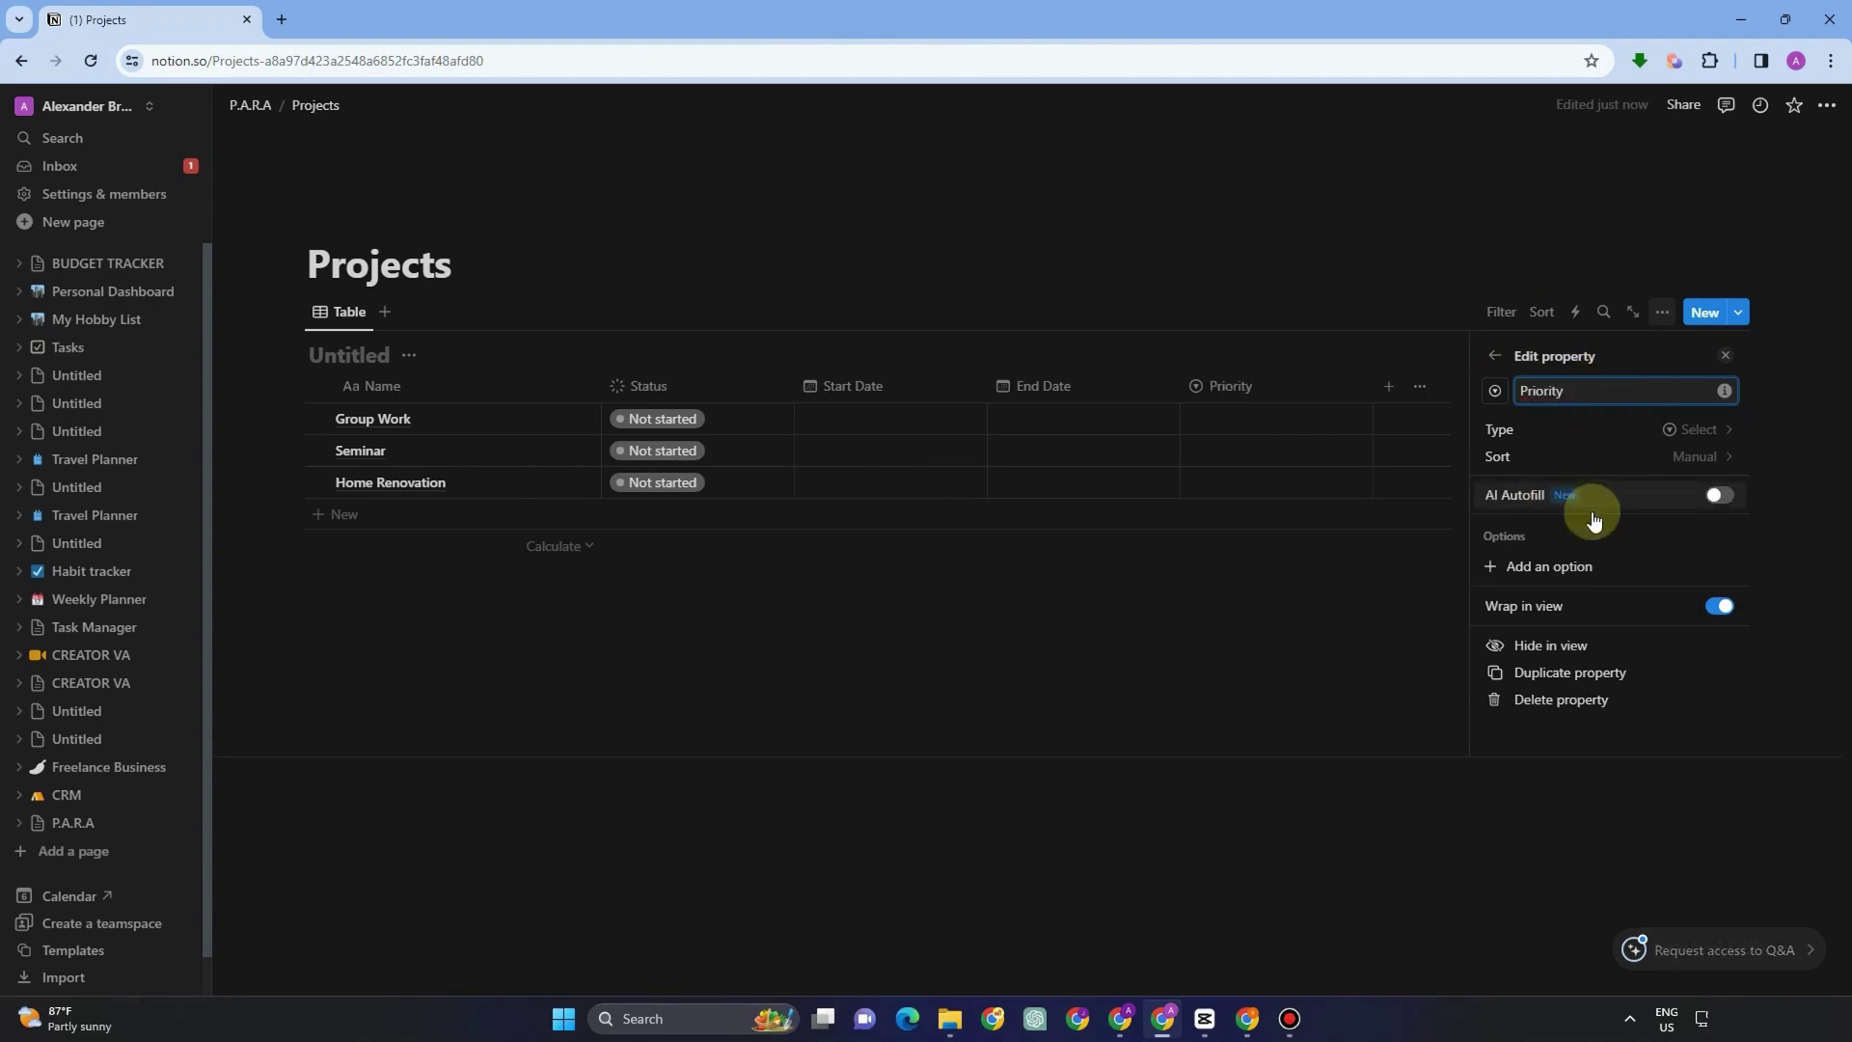
{"action": "left_click", "coordinate": [1626, 433]}
{"action": "left_click", "coordinate": [1496, 356]}
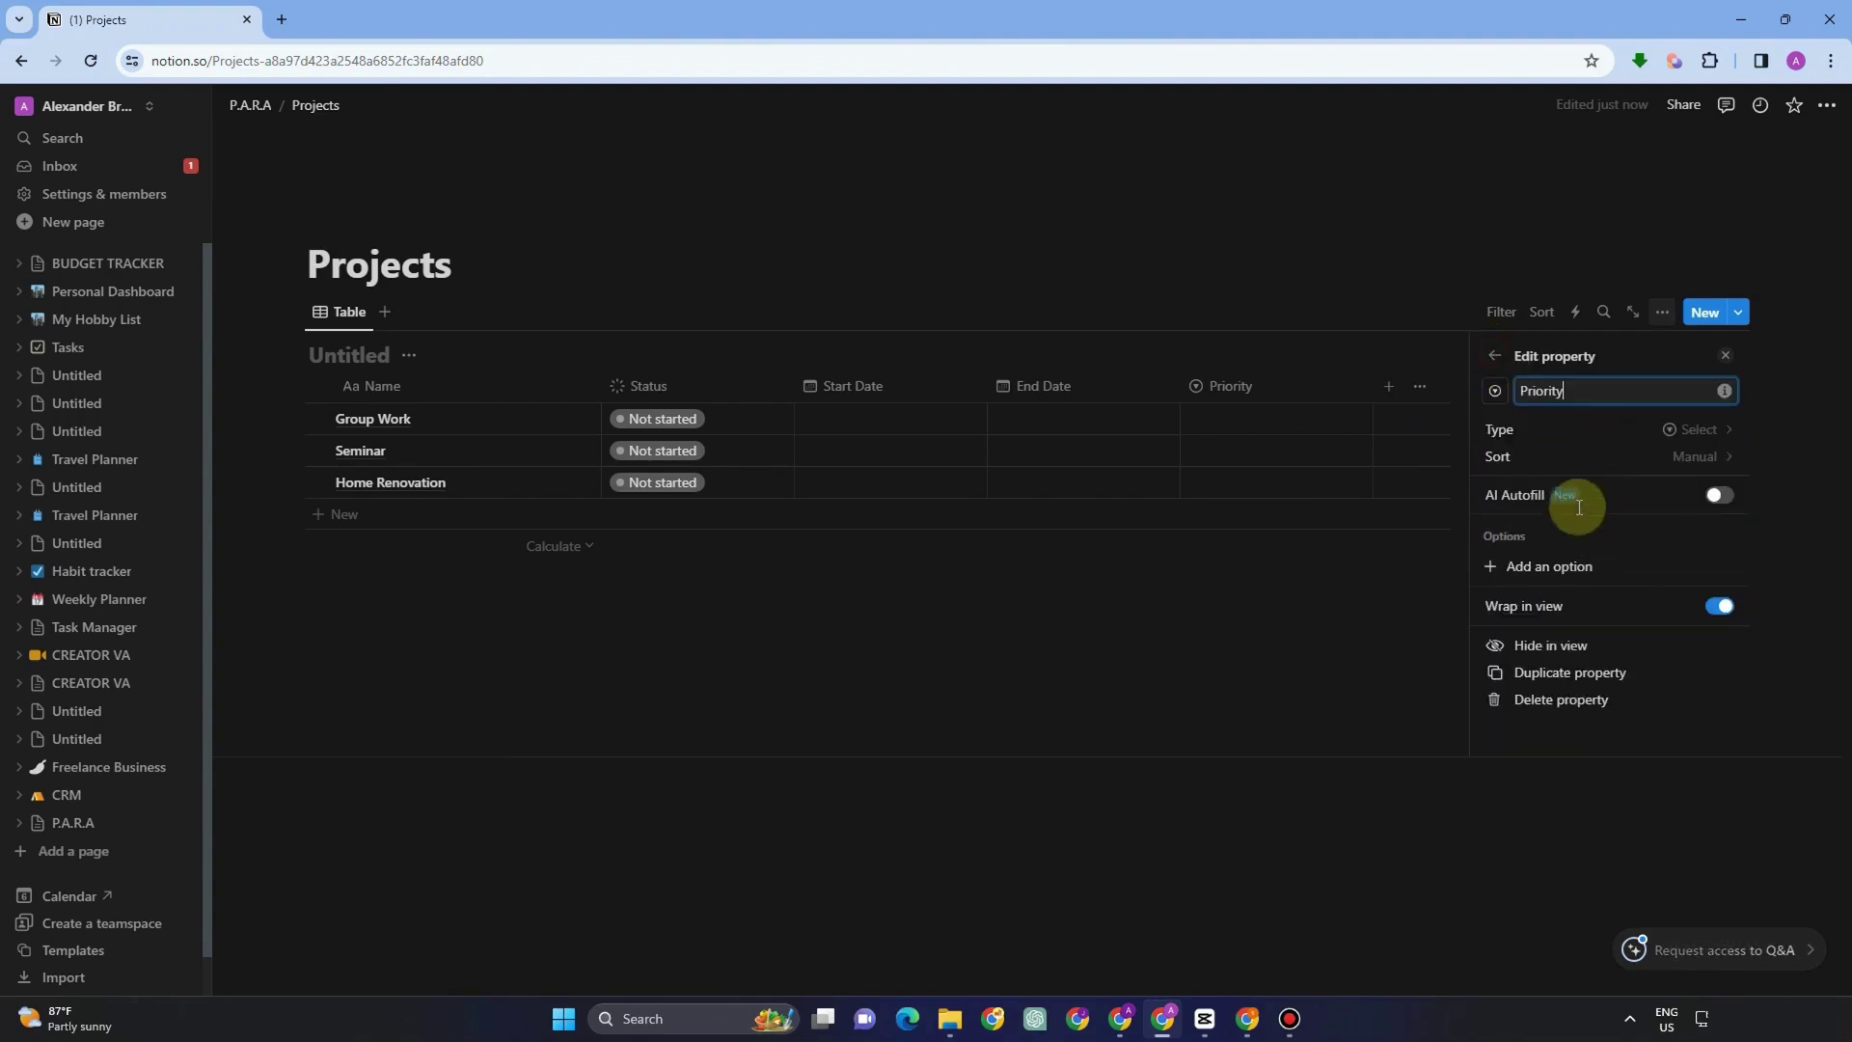
Create the options Medium, Low and High for the Priority property
{"action": "left_click", "coordinate": [1543, 566]}
{"action": "type", "text": "Medium"}
{"action": "key", "text": "Return"}
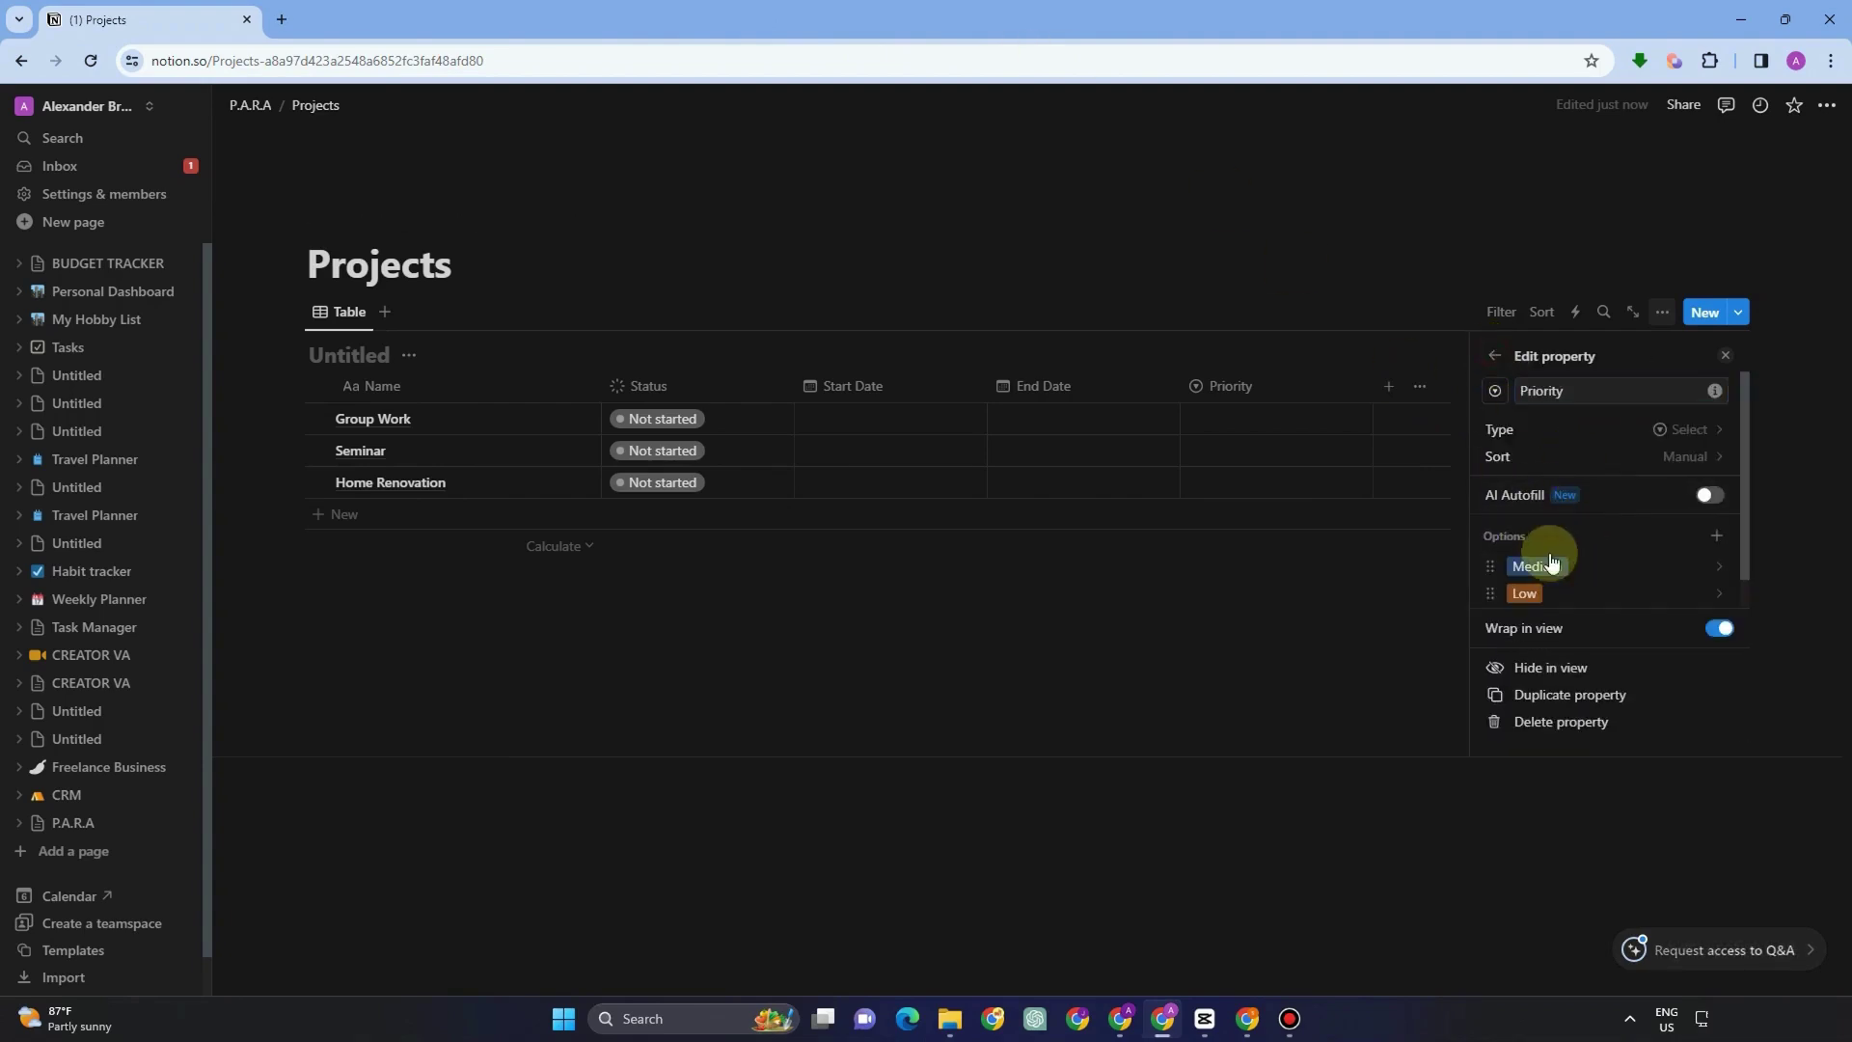
{"action": "type", "text": "Low"}
{"action": "key", "text": "Return"}
{"action": "type", "text": "High"}
{"action": "key", "text": "Return"}
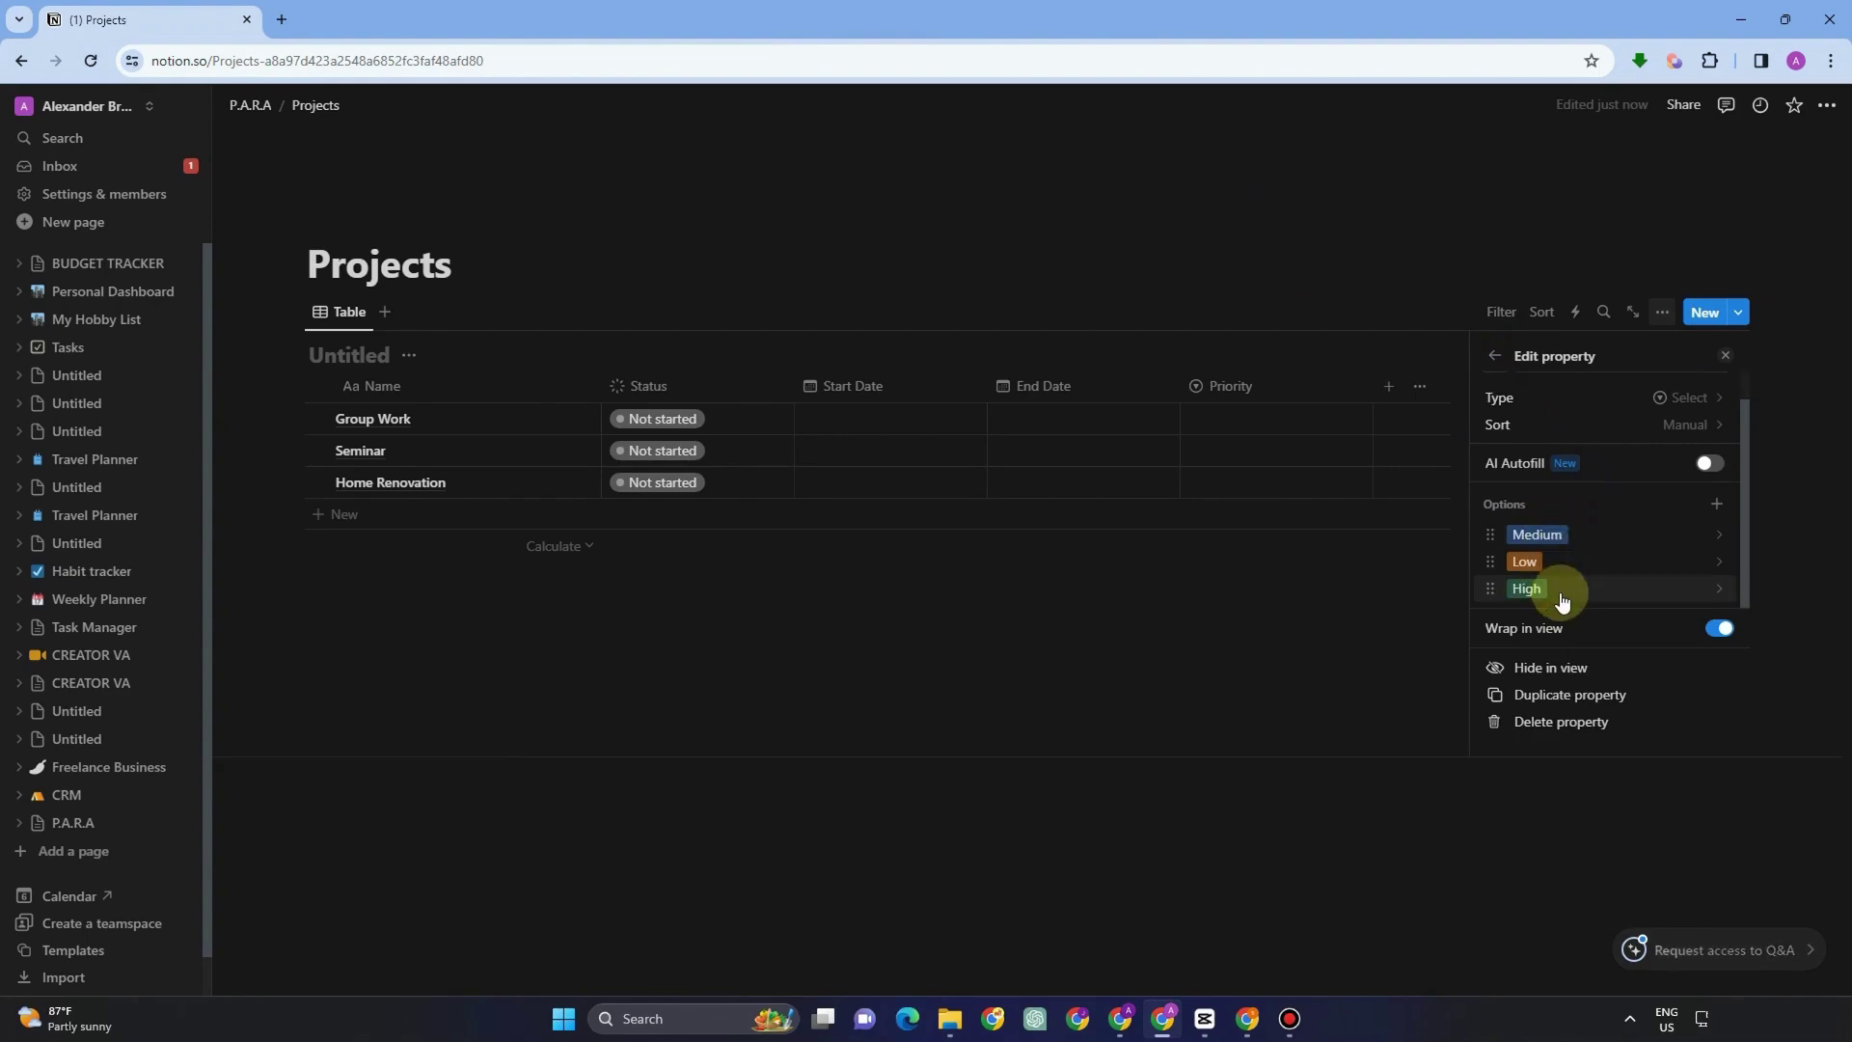
{"action": "left_click", "coordinate": [1355, 289]}
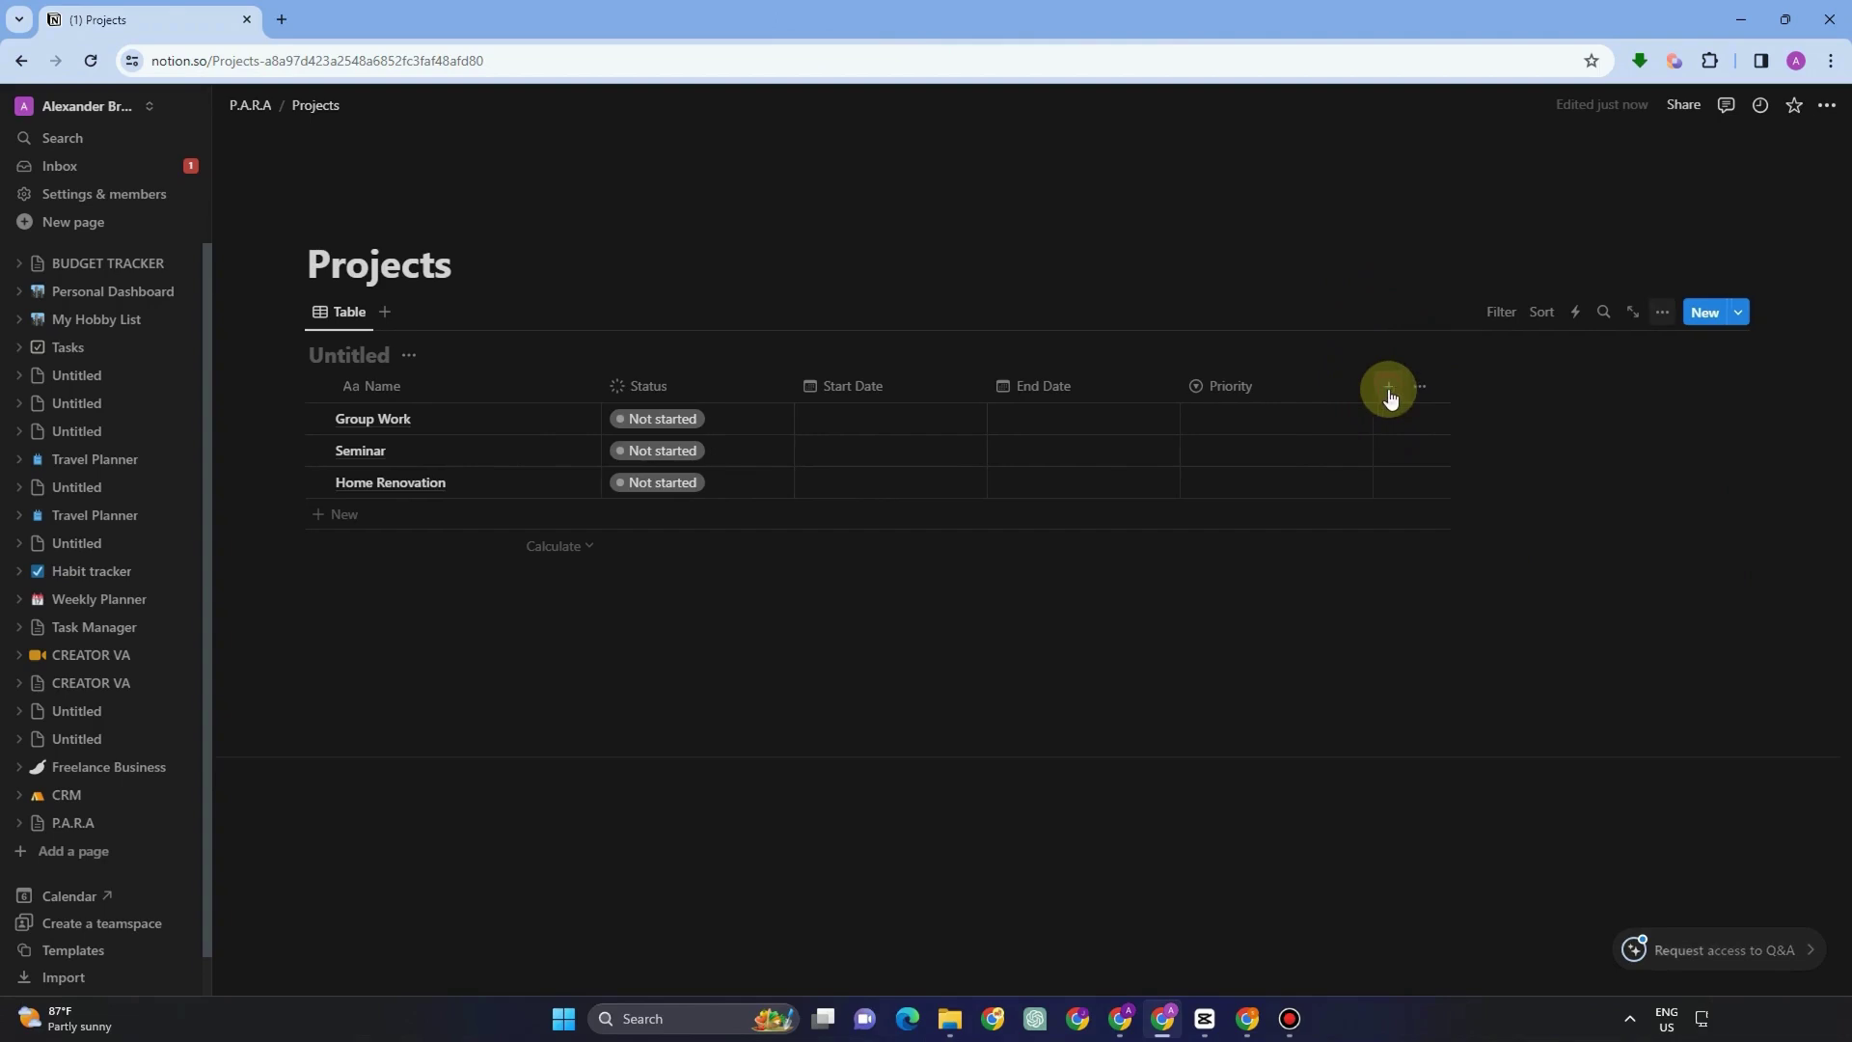
Add a Relation property linked to the untitled database in P.A.R.A / AREAS and name it Areas
{"action": "left_click", "coordinate": [1391, 390]}
{"action": "type", "text": "Relat"}
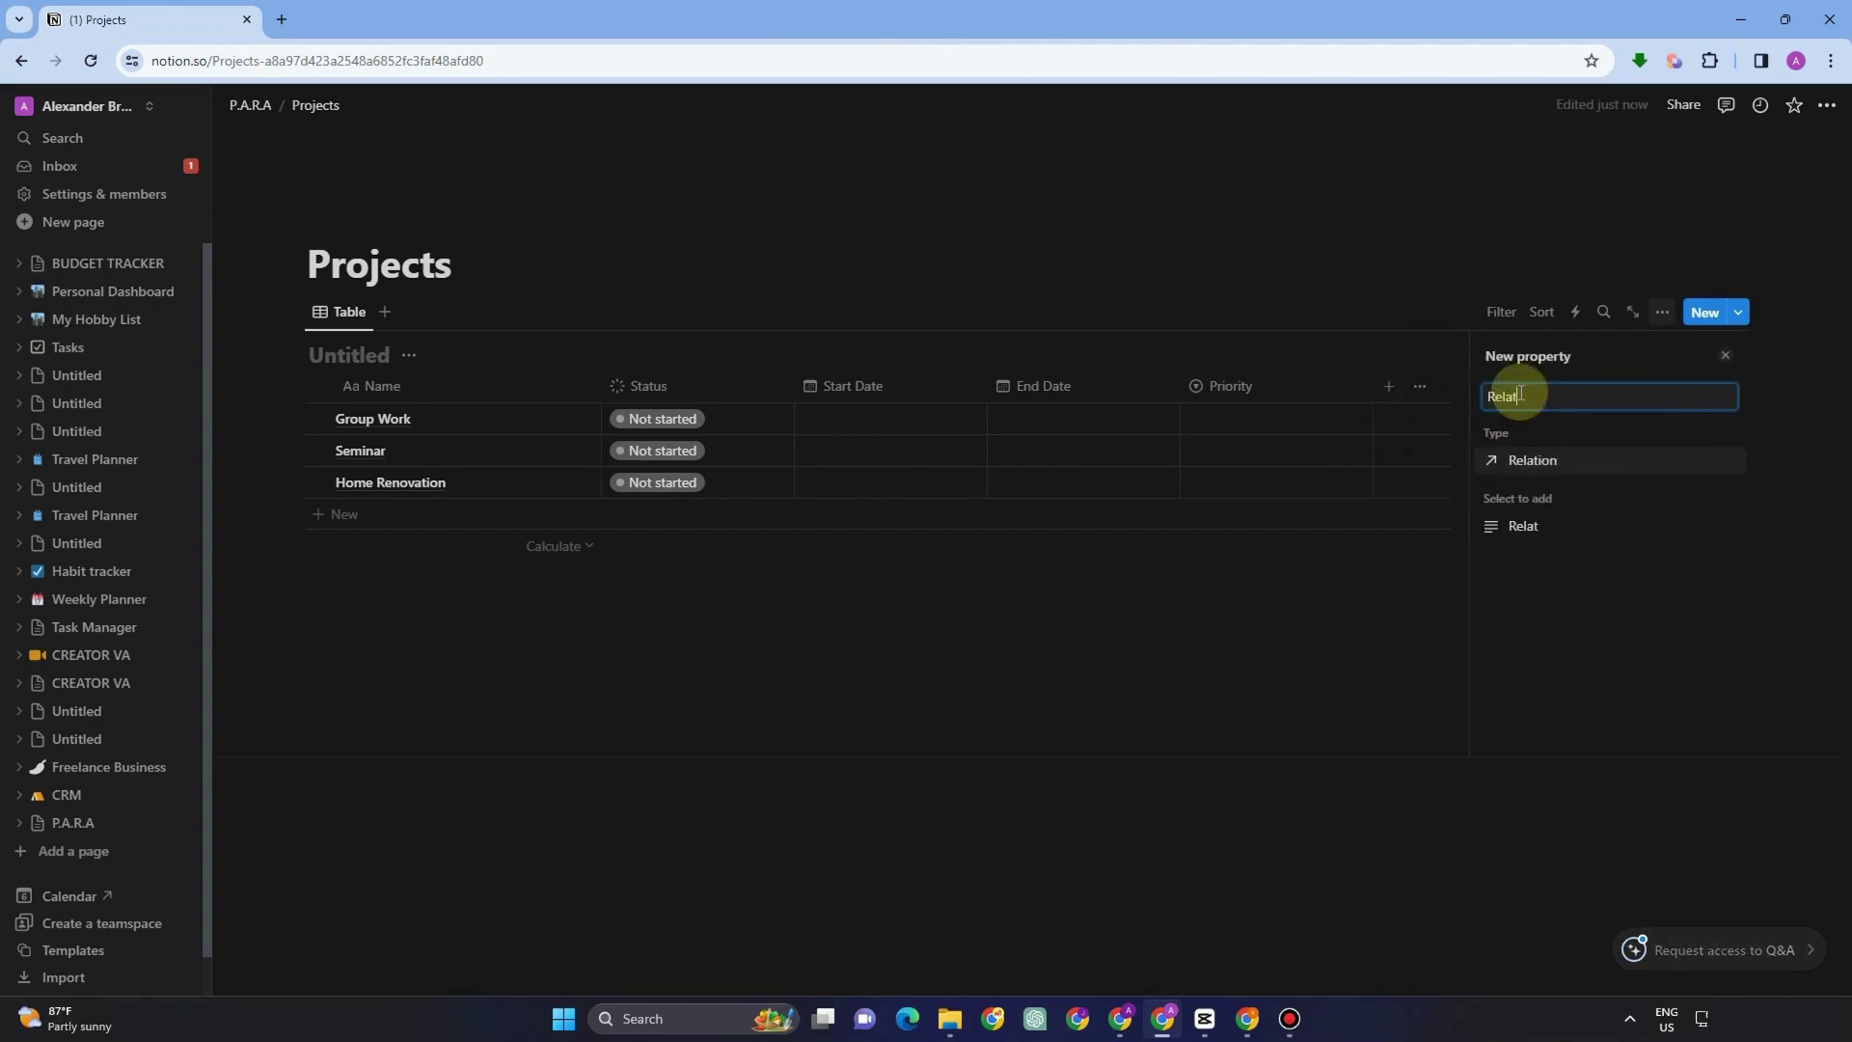
{"action": "left_click", "coordinate": [1535, 459]}
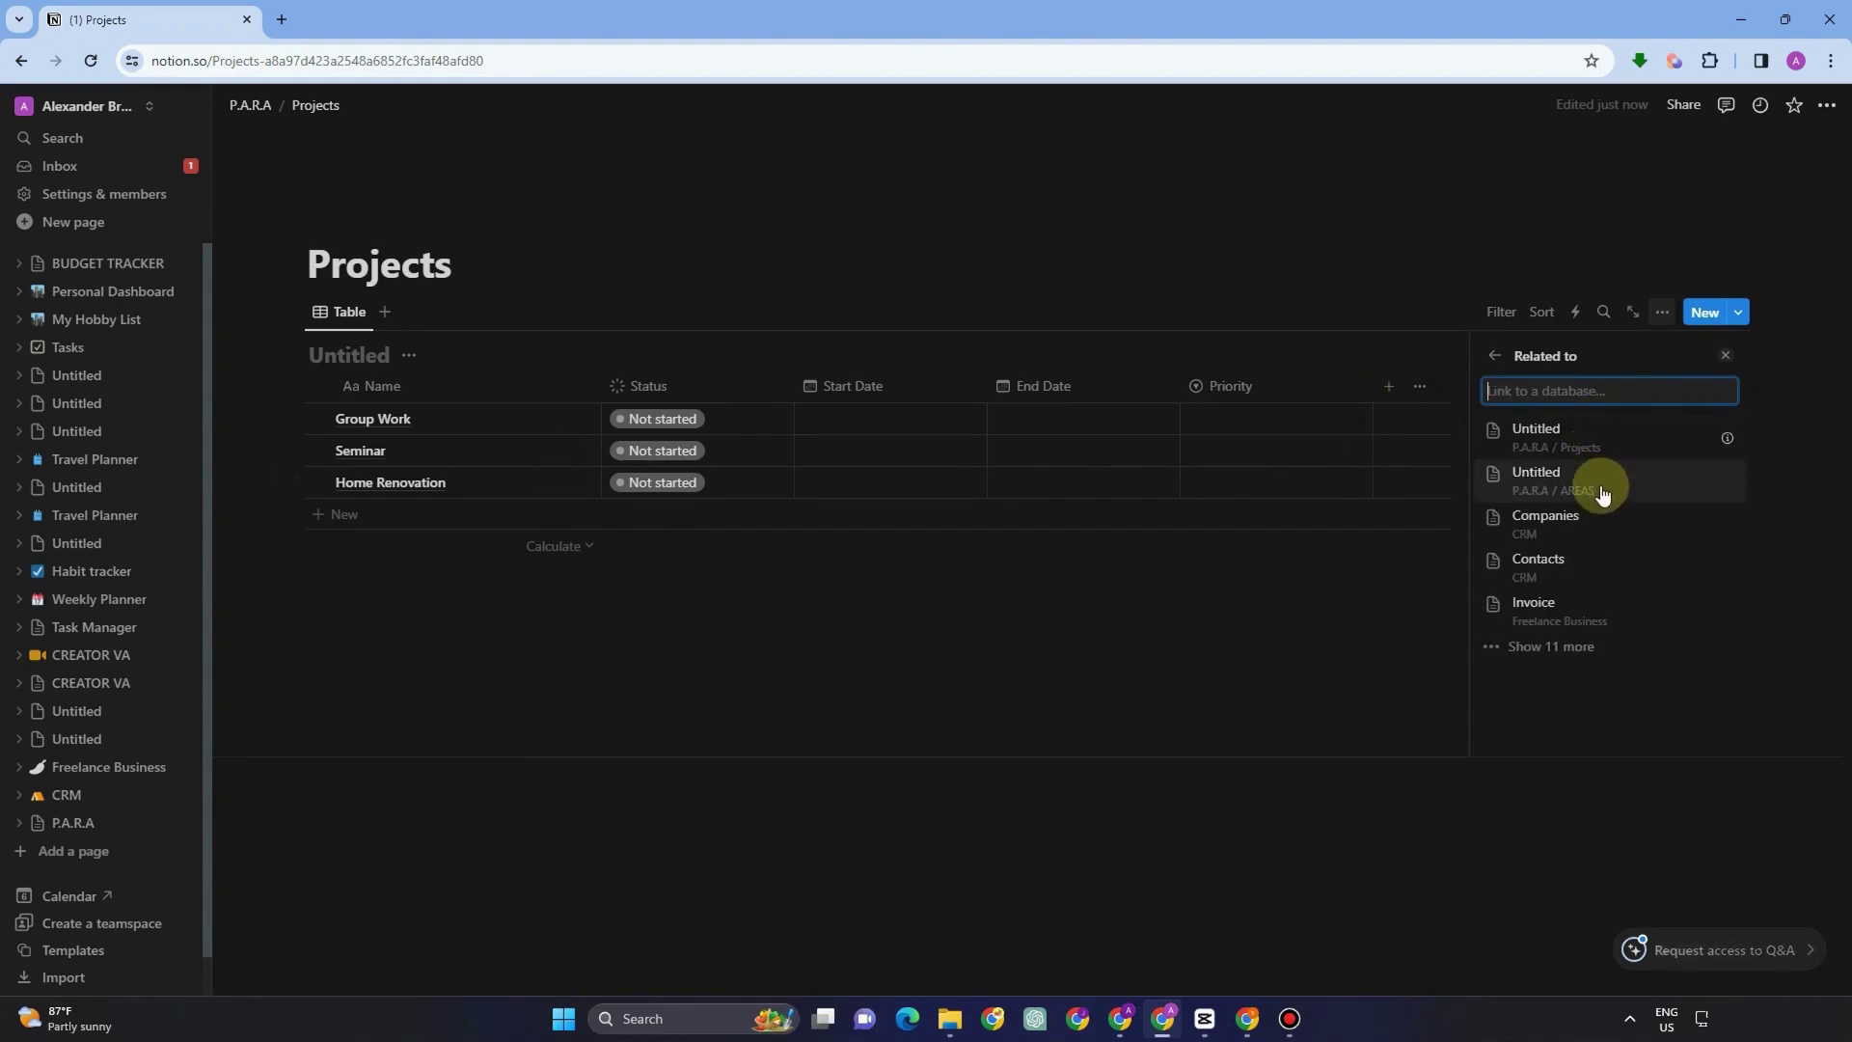
{"action": "left_click", "coordinate": [1601, 493]}
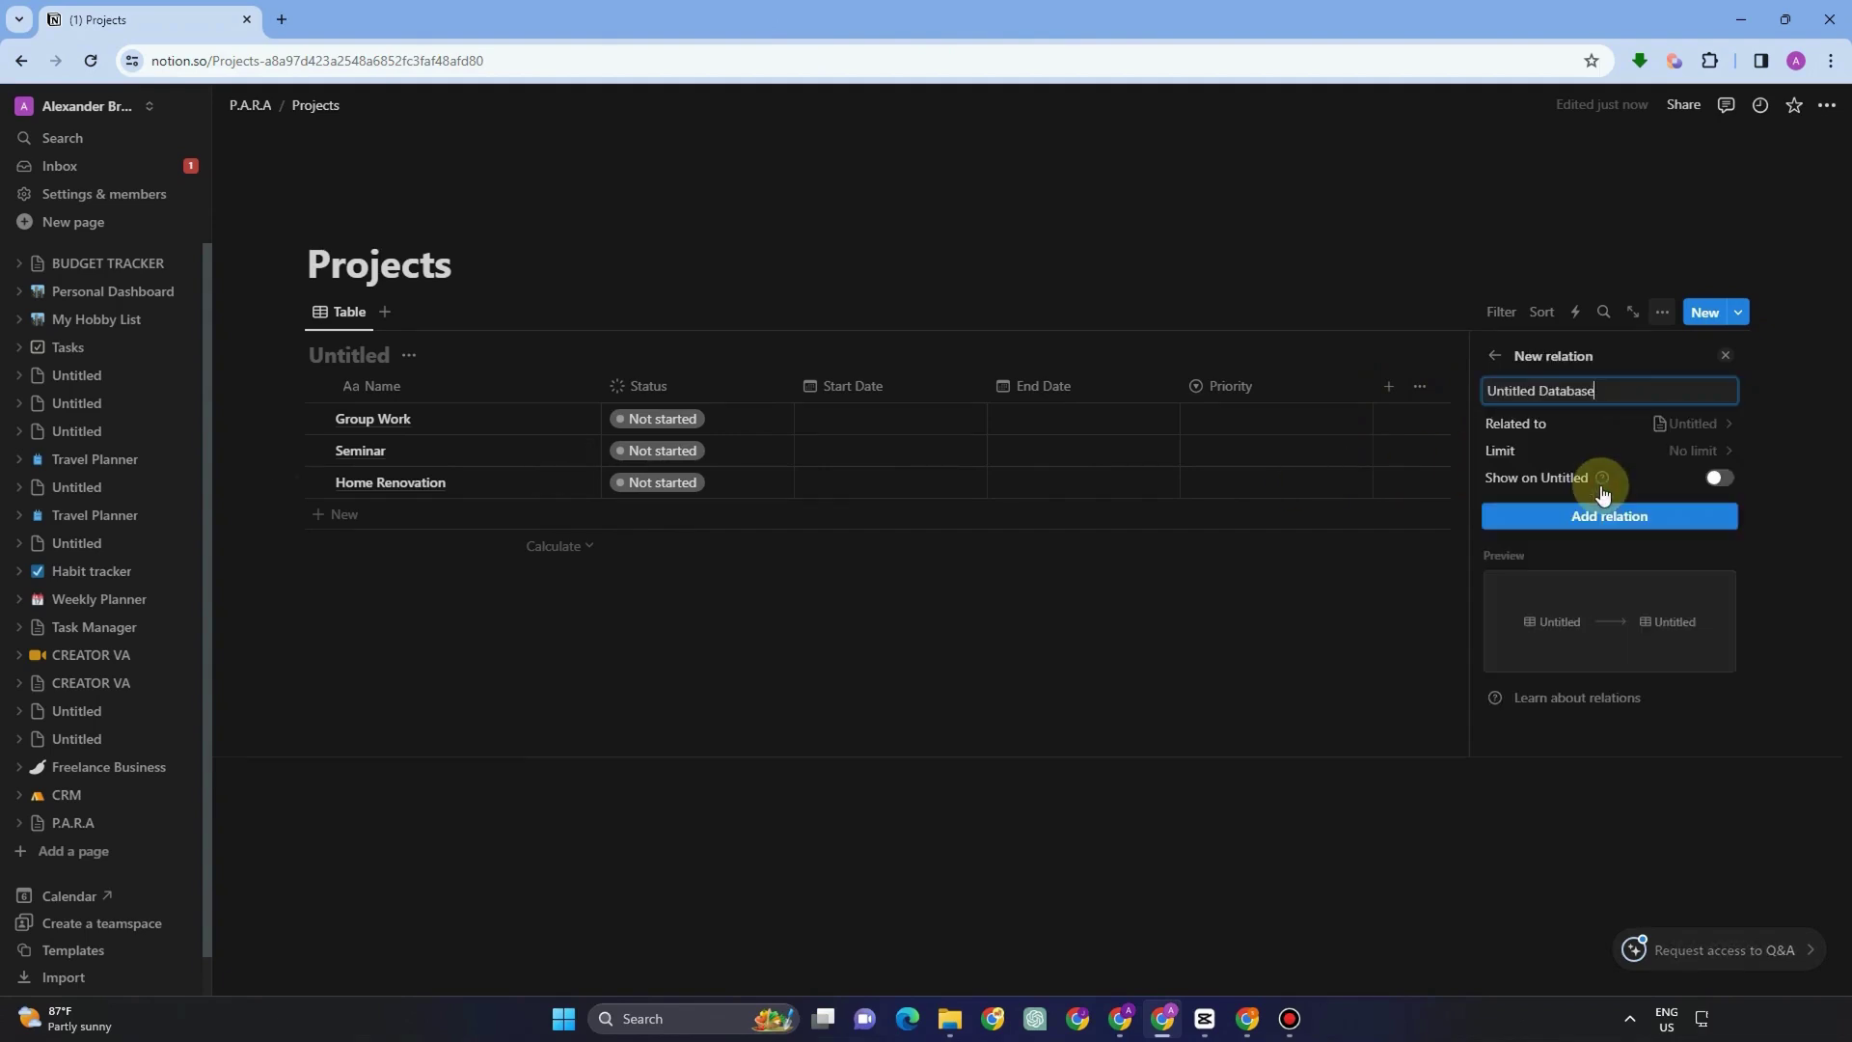
{"action": "left_click", "coordinate": [1688, 431]}
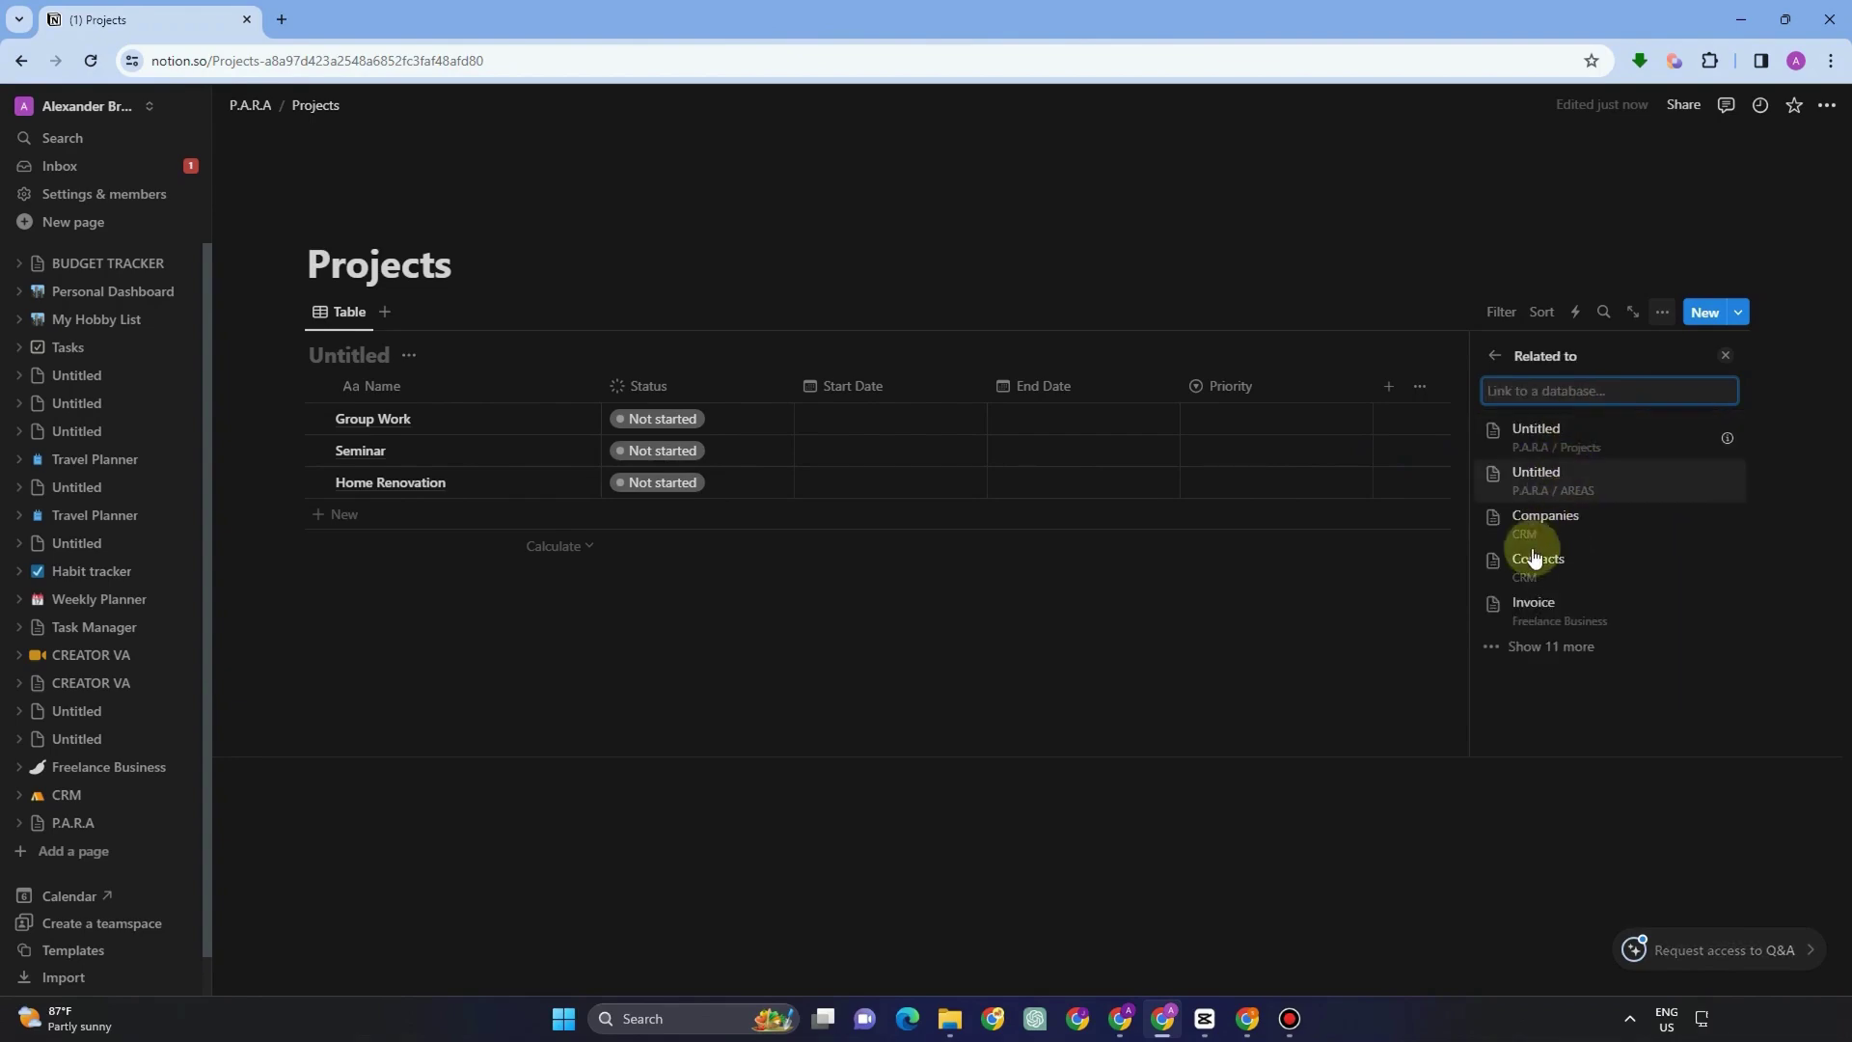
{"action": "left_click", "coordinate": [1570, 497]}
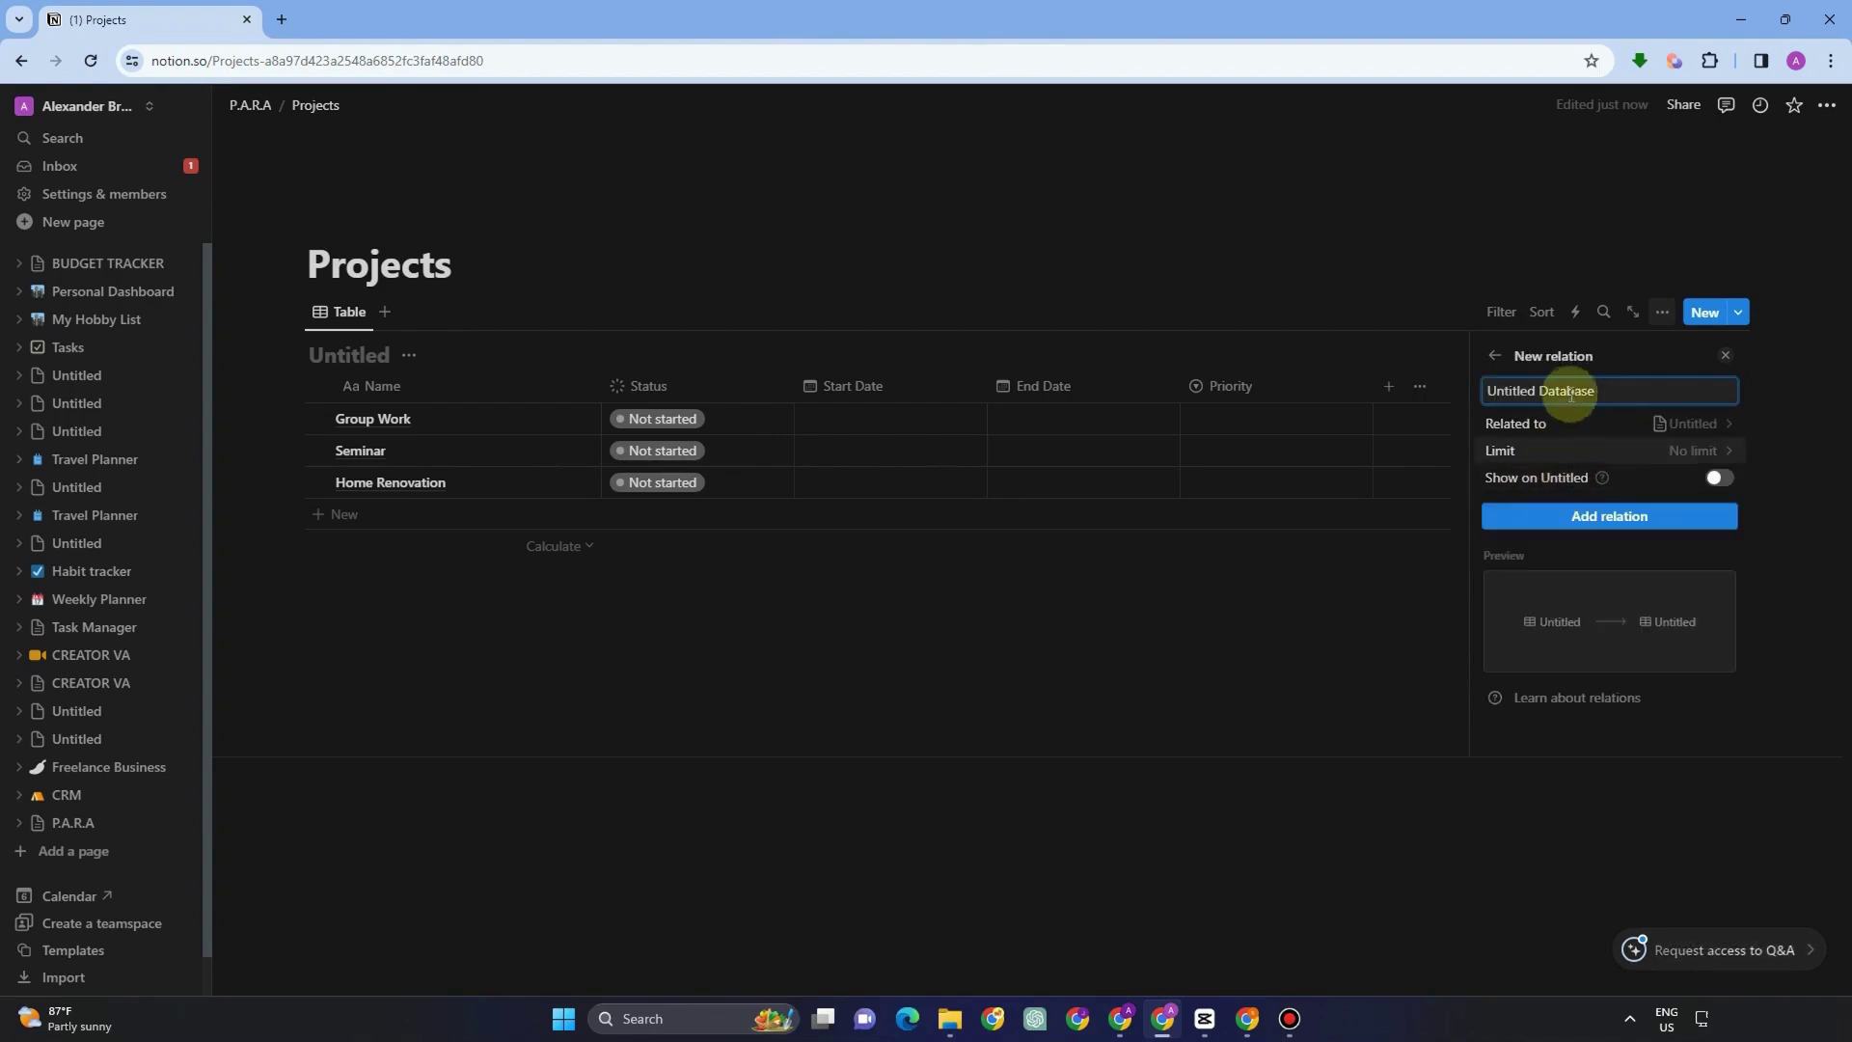
{"action": "left_click", "coordinate": [1624, 512]}
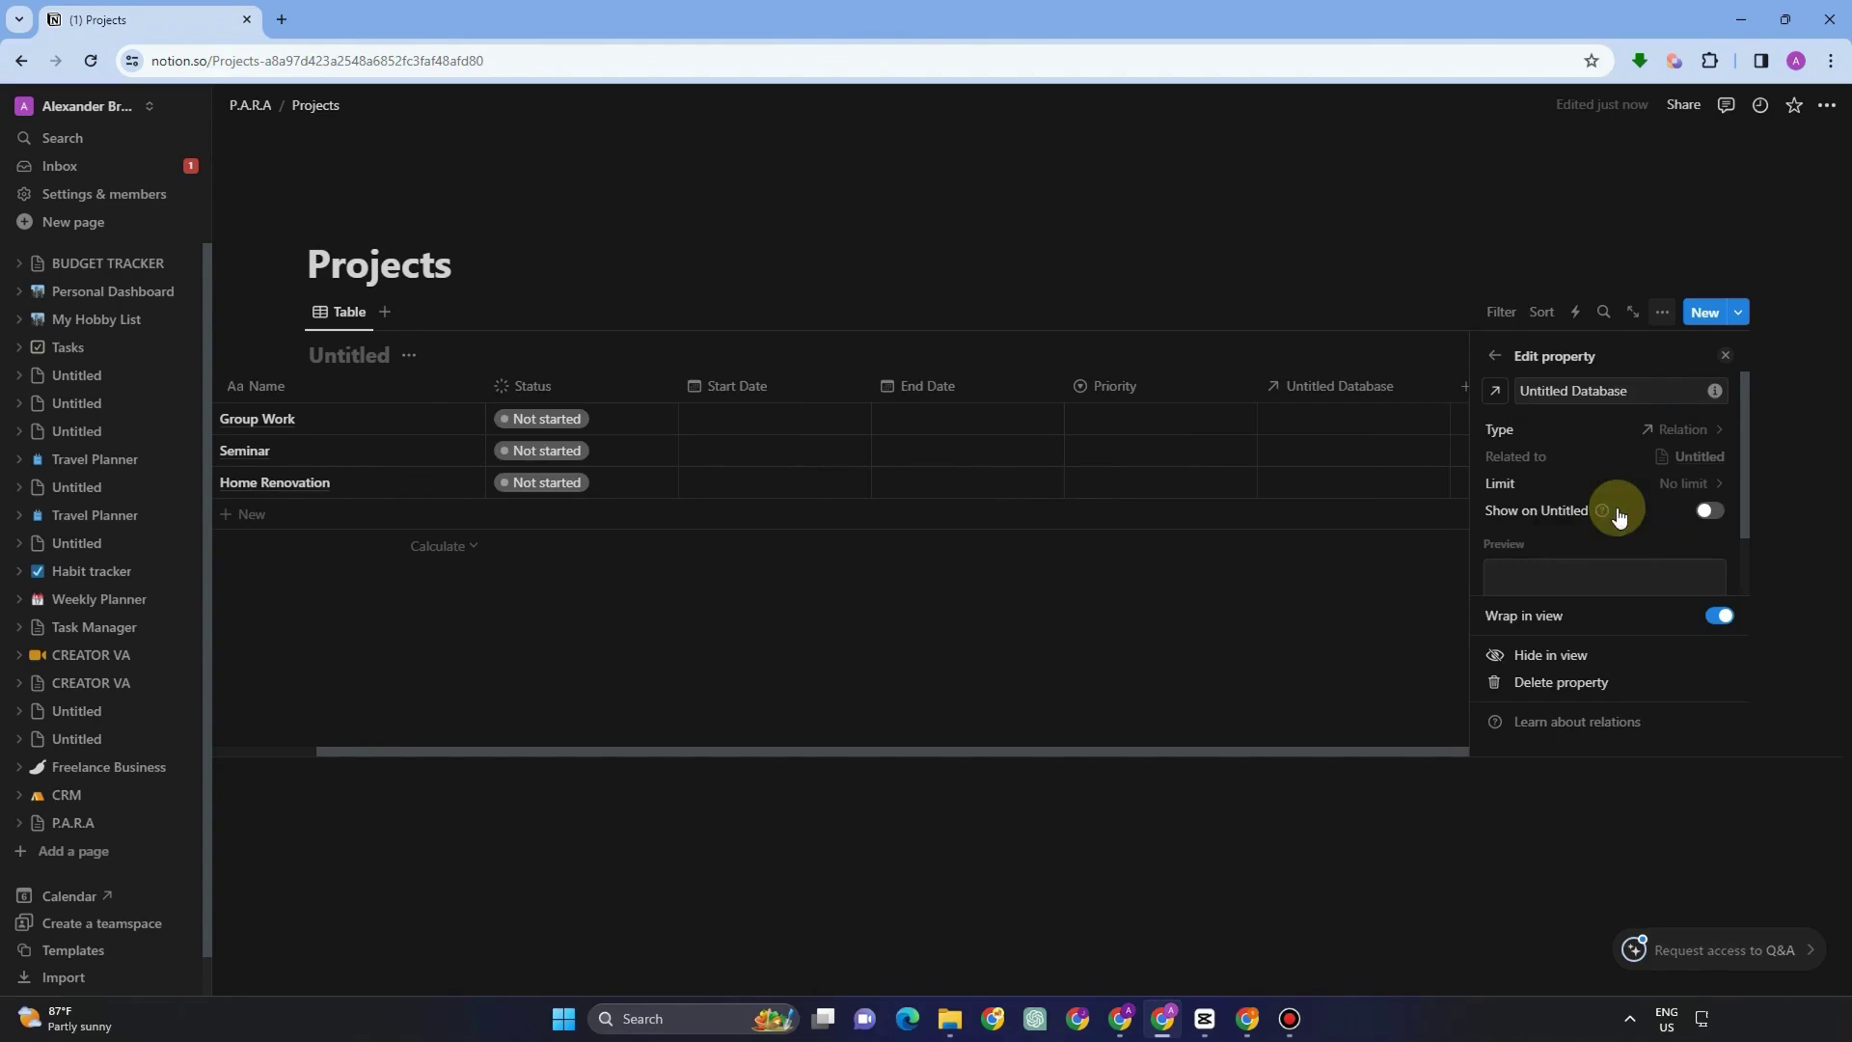
{"action": "left_click", "coordinate": [1562, 392]}
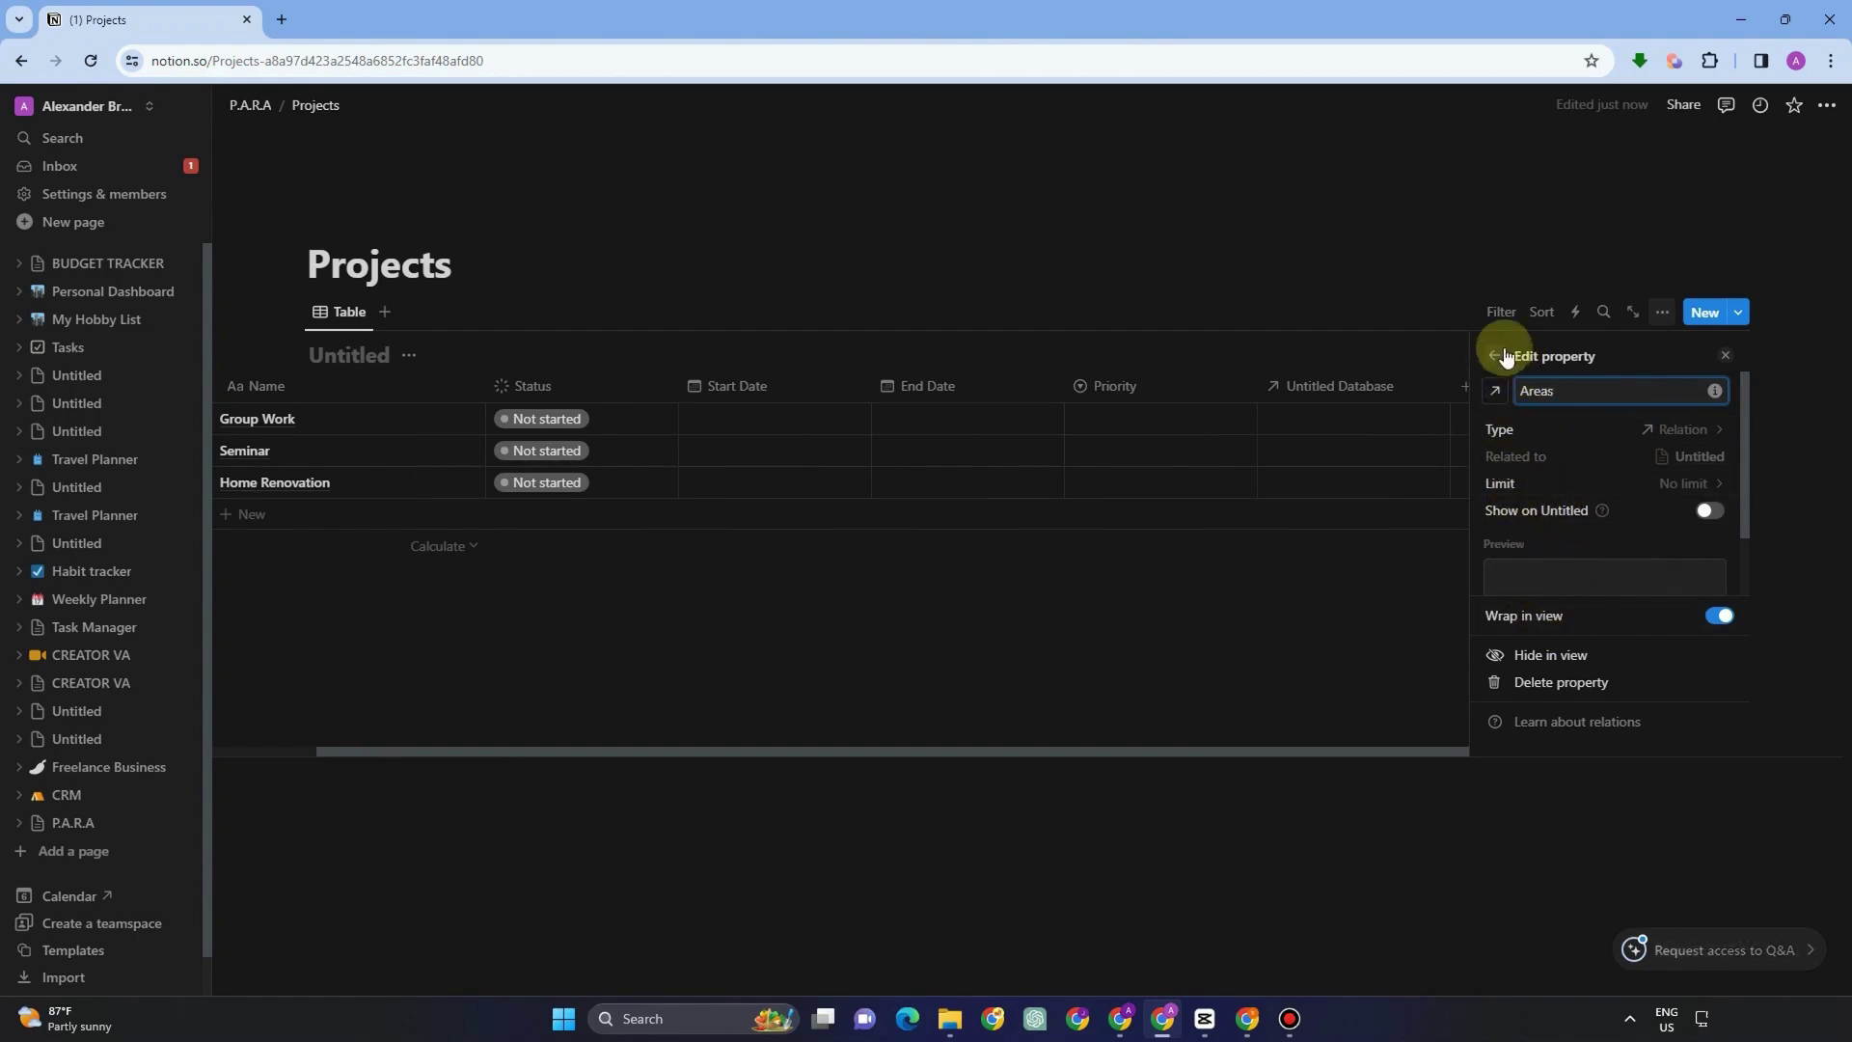
{"action": "key", "text": "Return"}
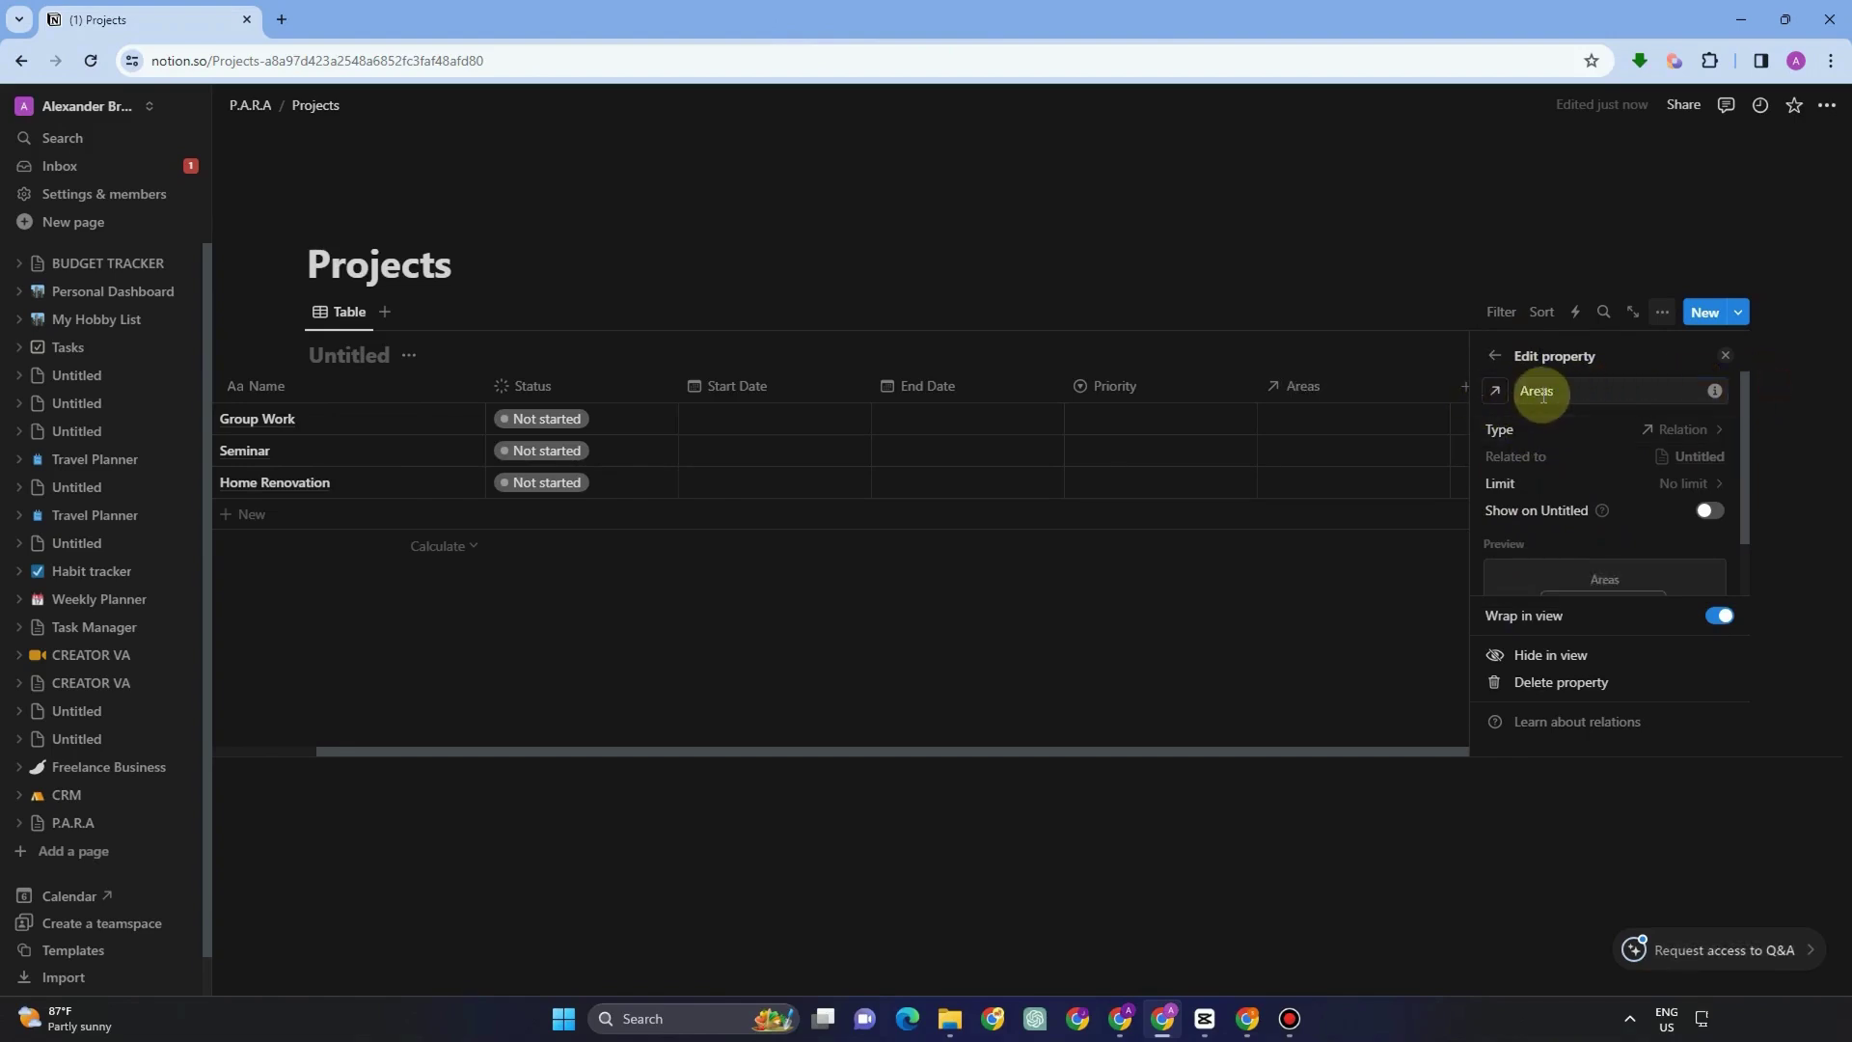
Give the Areas property a layers icon and move its column directly after the Name column
{"action": "left_click", "coordinate": [1493, 390]}
{"action": "type", "text": "layer"}
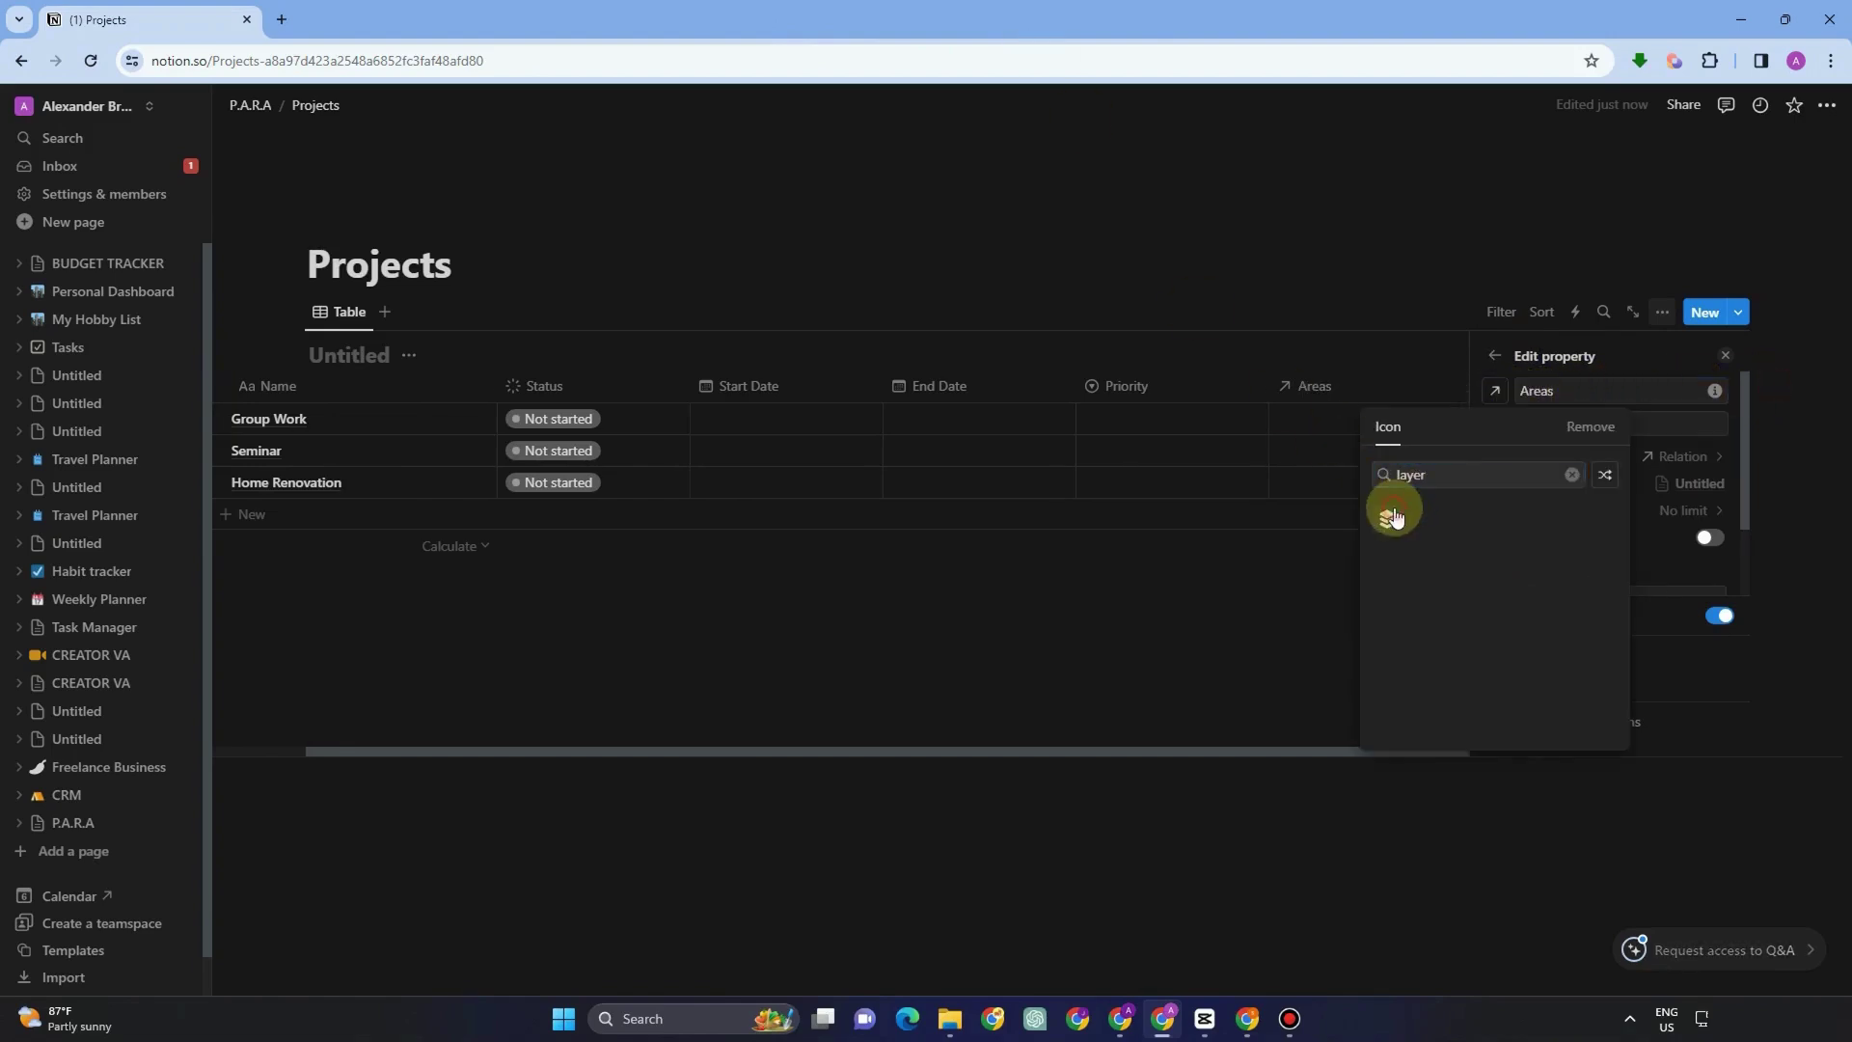
{"action": "left_click", "coordinate": [1390, 515]}
{"action": "left_click", "coordinate": [1415, 164]}
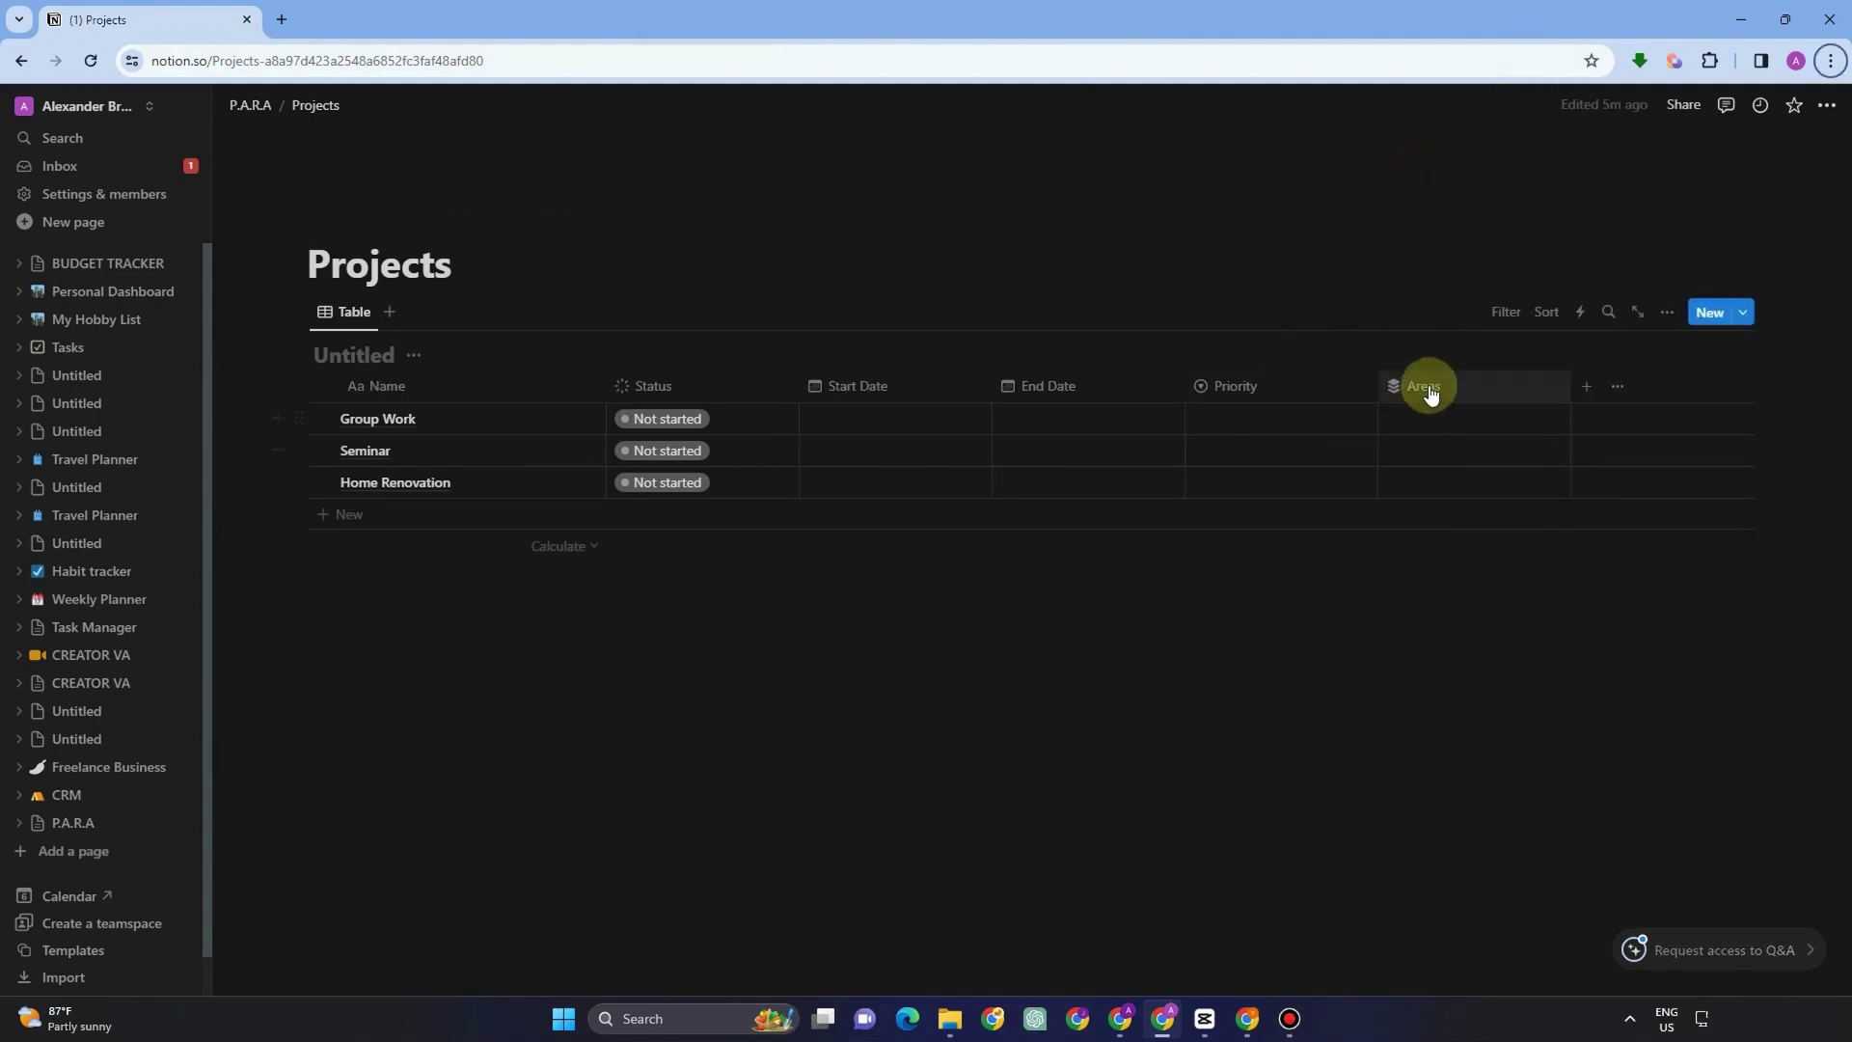
{"action": "left_click_drag", "start_coordinate": [1422, 389], "coordinate": [640, 392]}
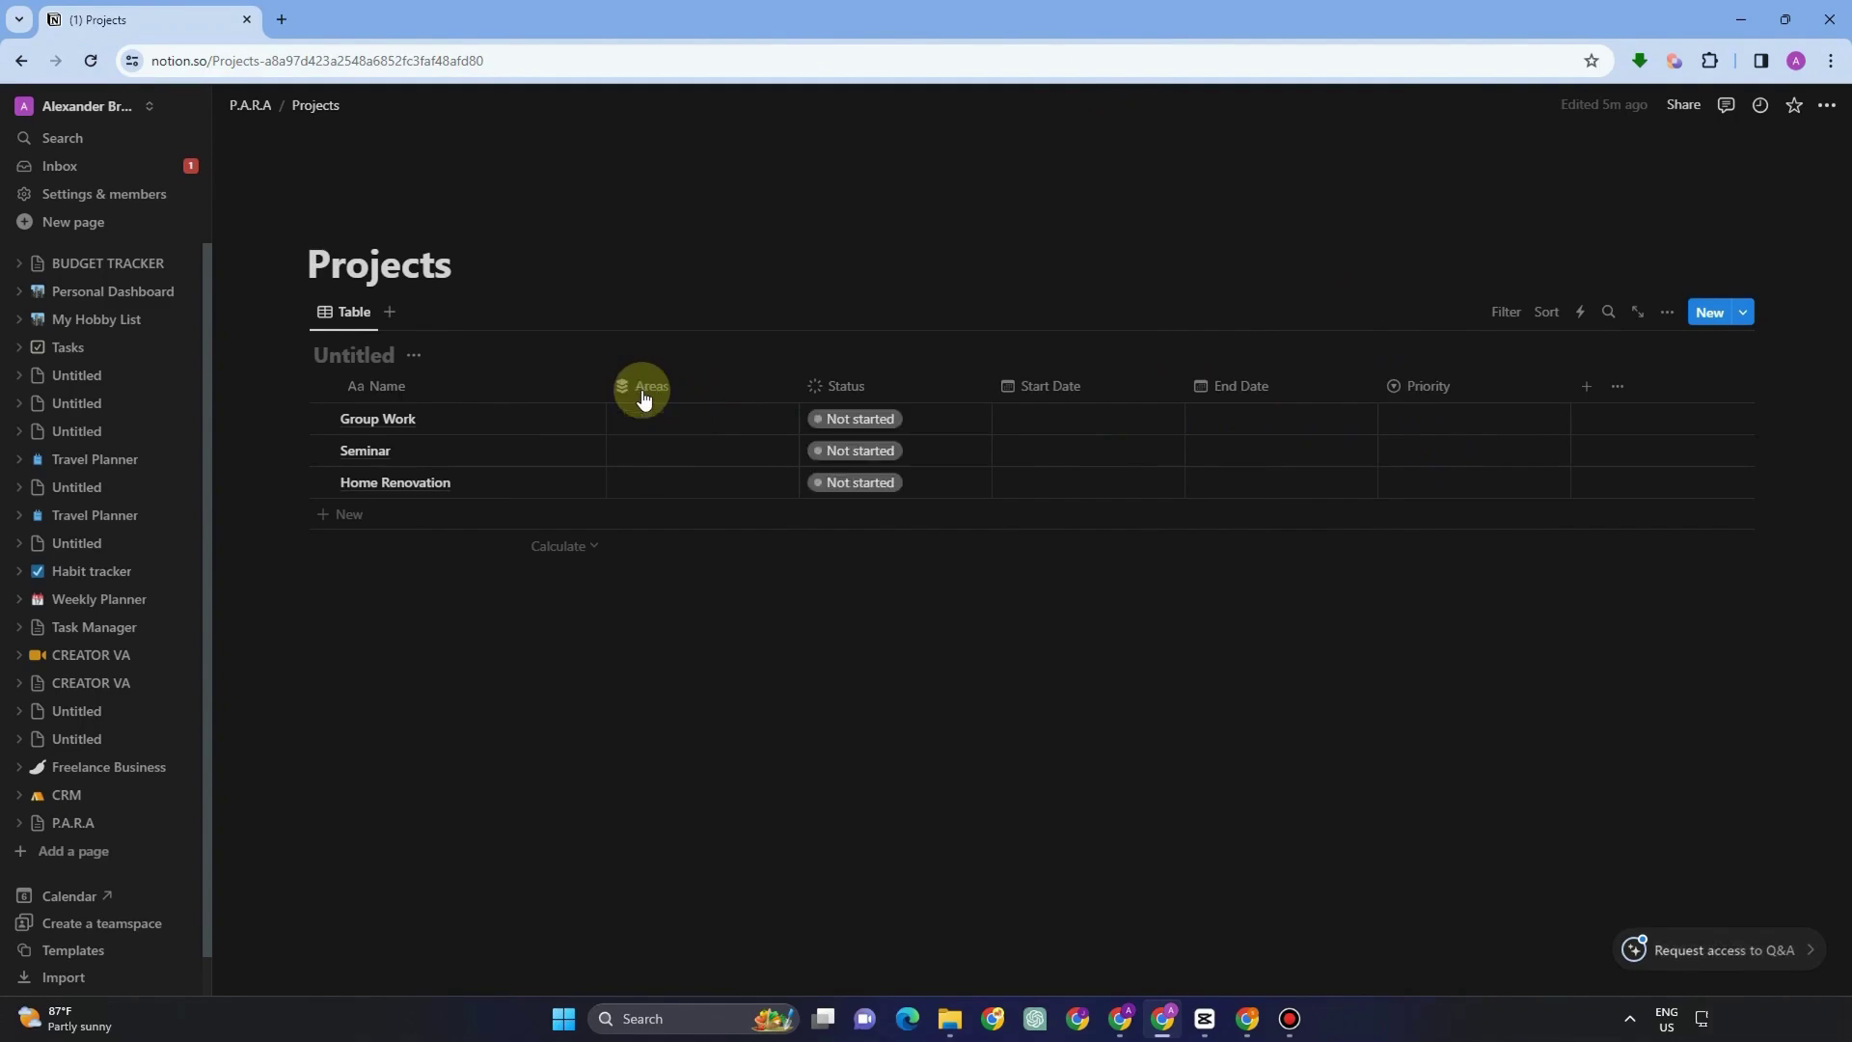
Link the Group Work project to the Study/Masters area and the Seminar project to the Job area
{"action": "left_click", "coordinate": [646, 423]}
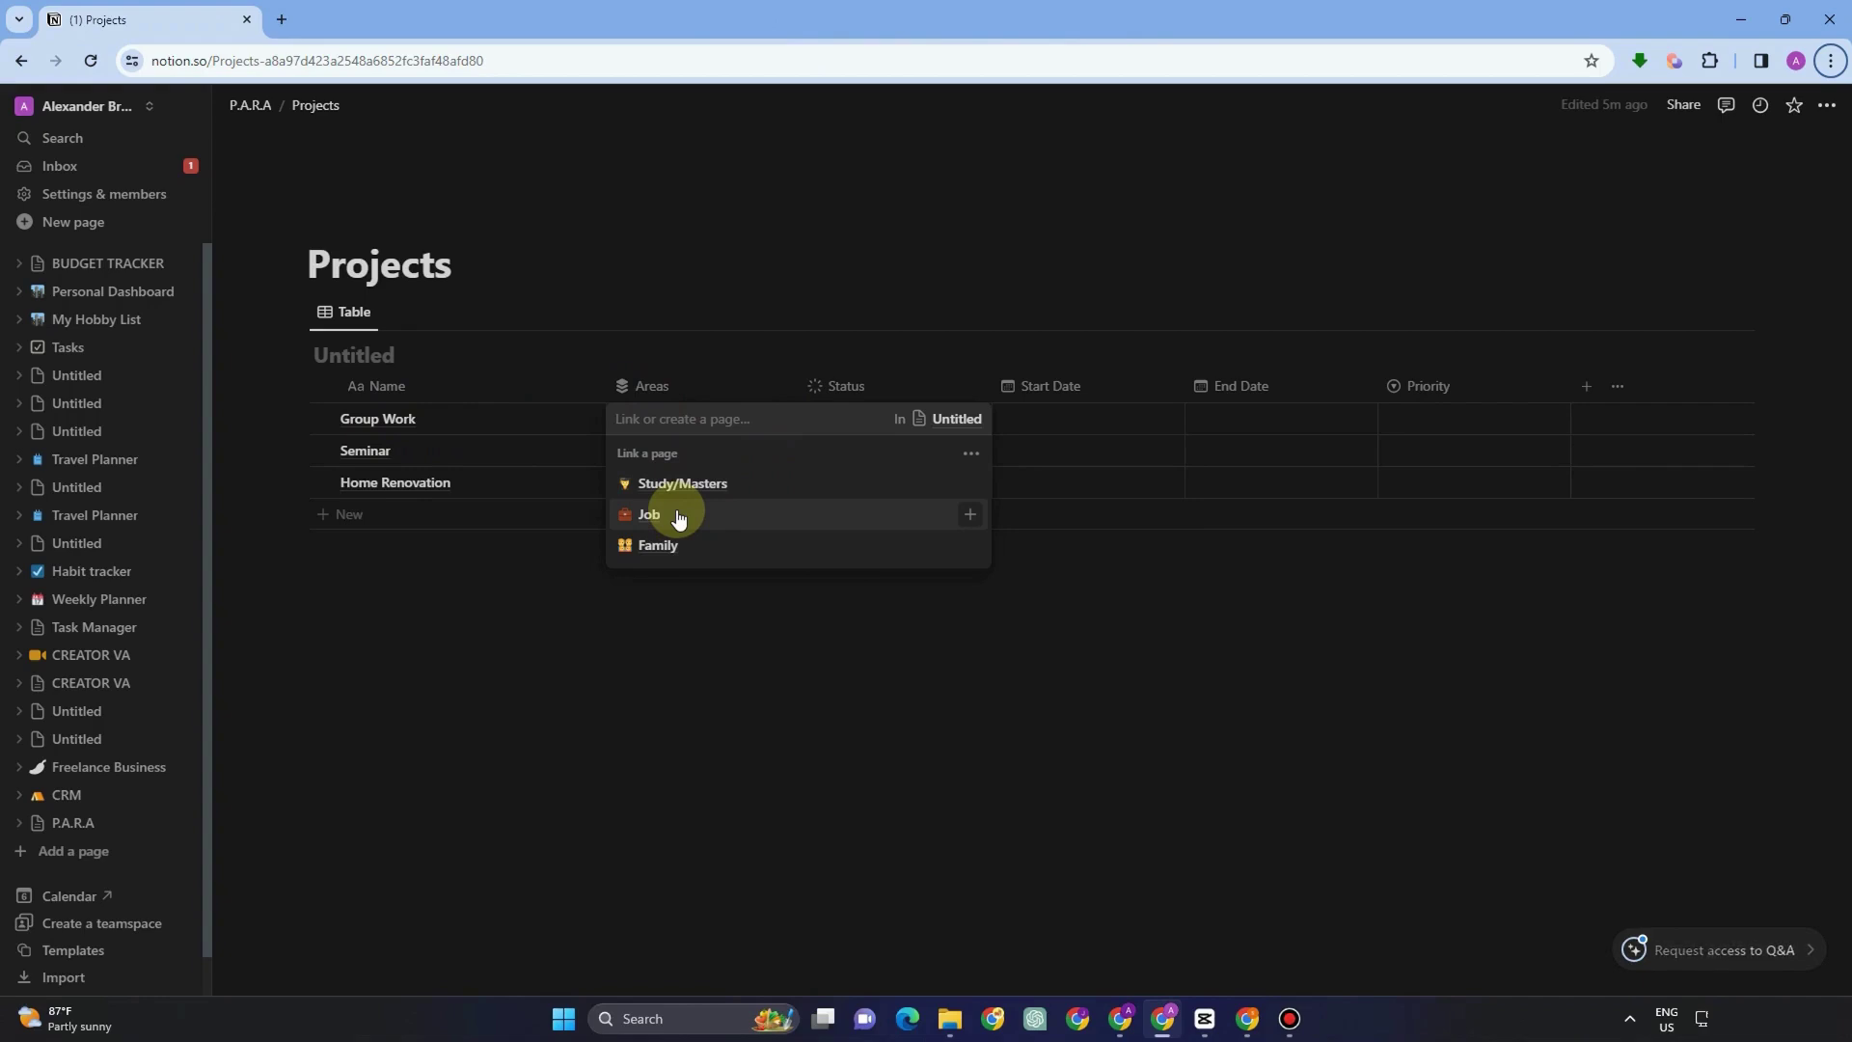
{"action": "left_click", "coordinate": [678, 490]}
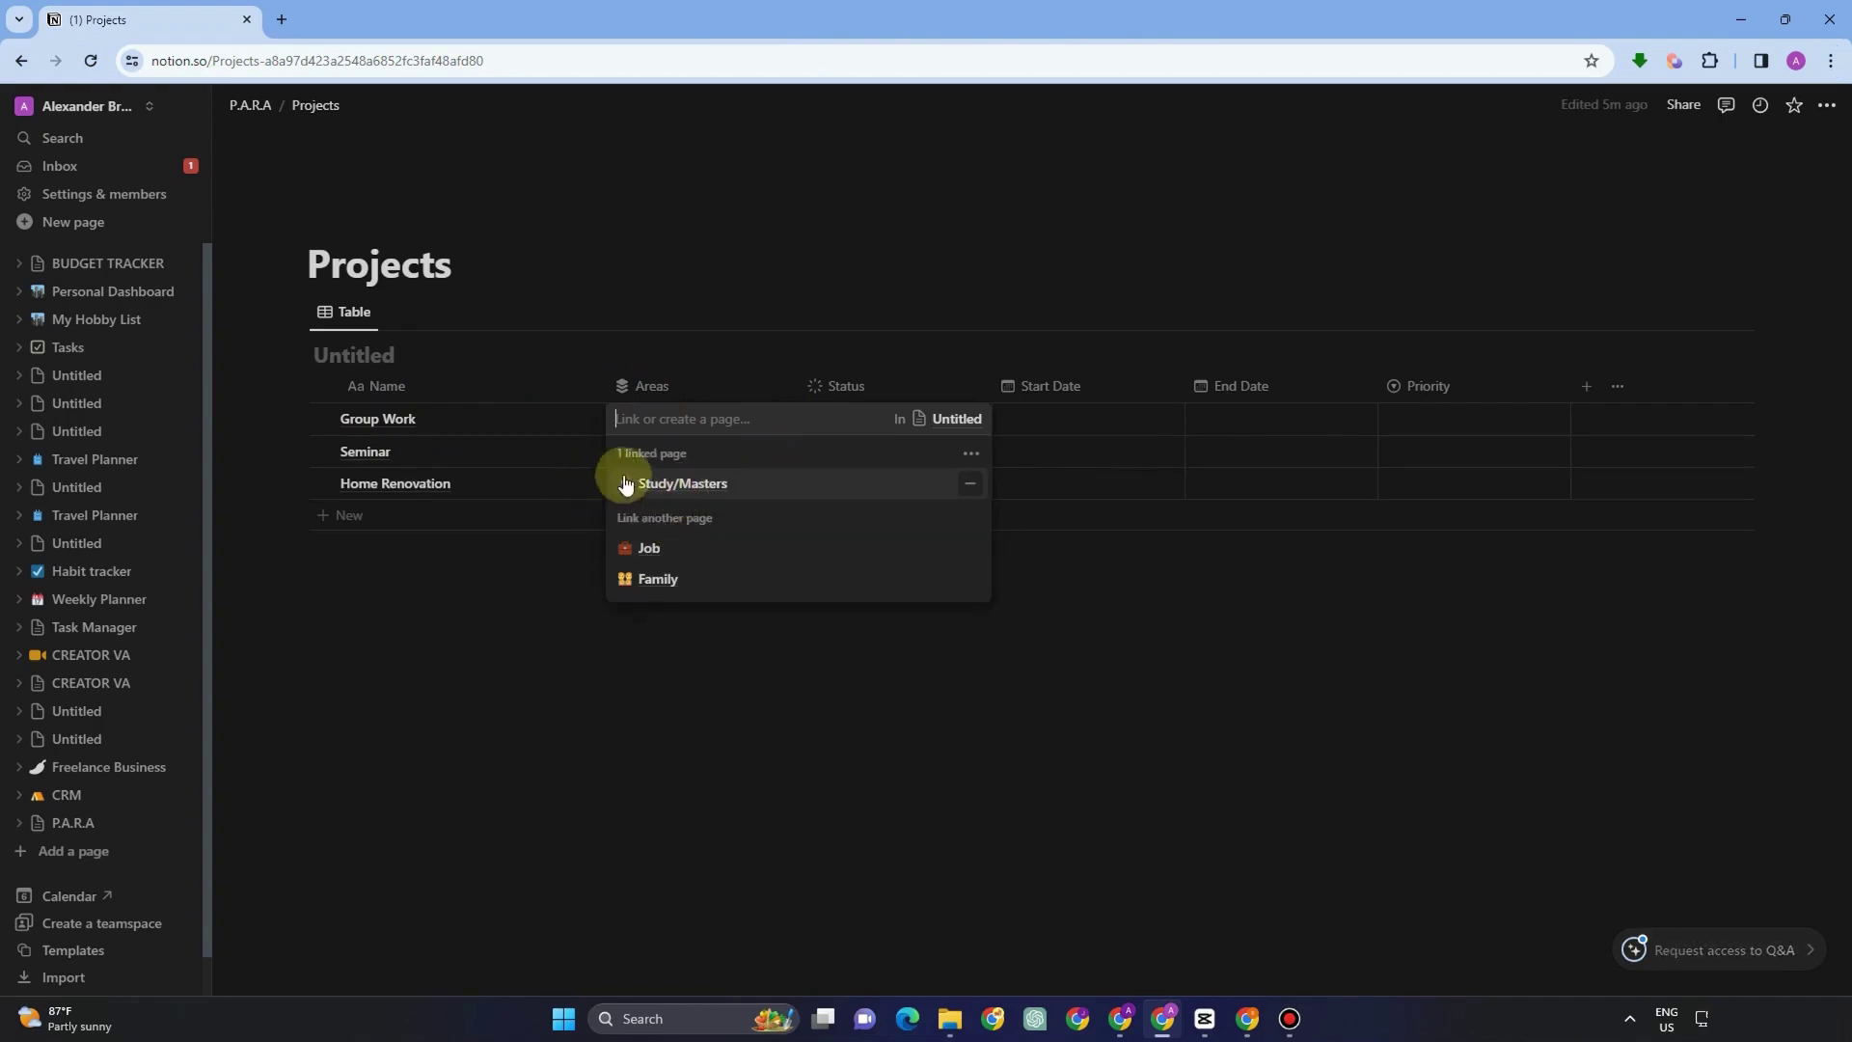
{"action": "left_click", "coordinate": [558, 472]}
{"action": "left_click", "coordinate": [659, 455]}
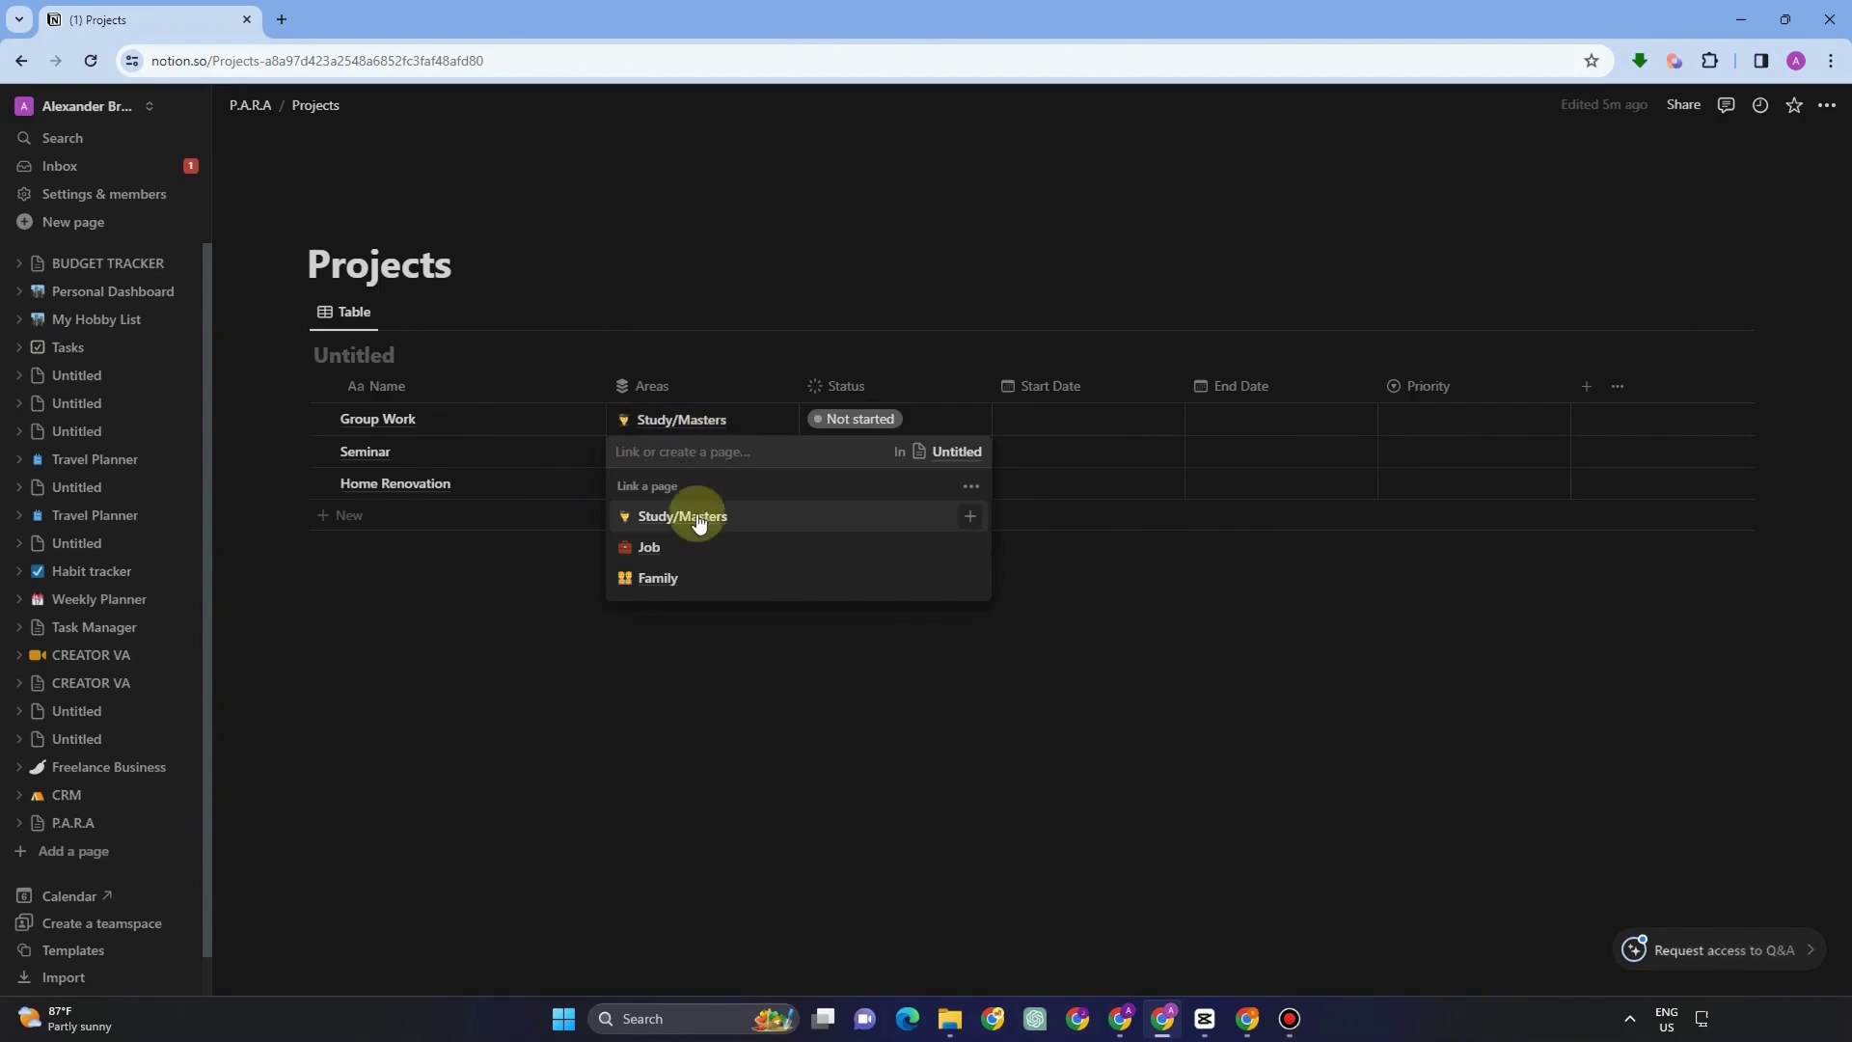
{"action": "left_click", "coordinate": [699, 546]}
{"action": "left_click", "coordinate": [537, 579]}
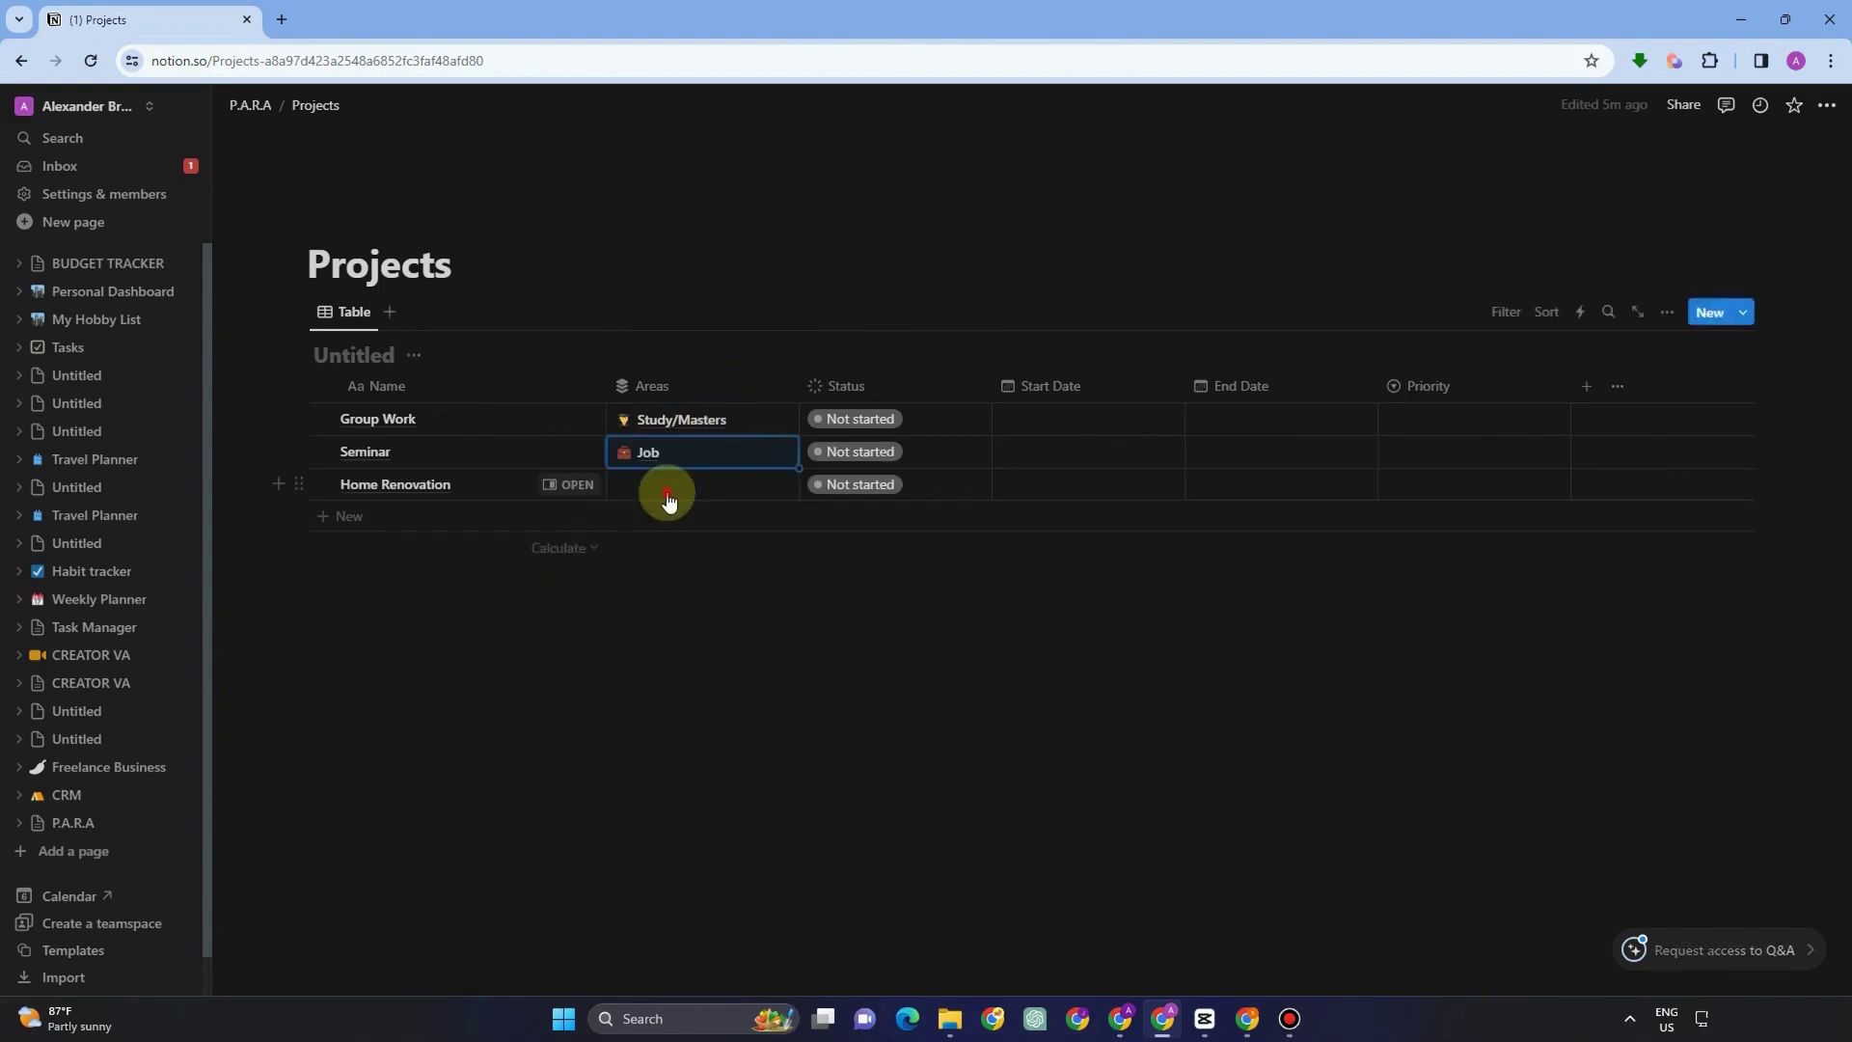
Link the Home Renovation project to the Family area
{"action": "left_click", "coordinate": [663, 484]}
{"action": "left_click", "coordinate": [659, 611]}
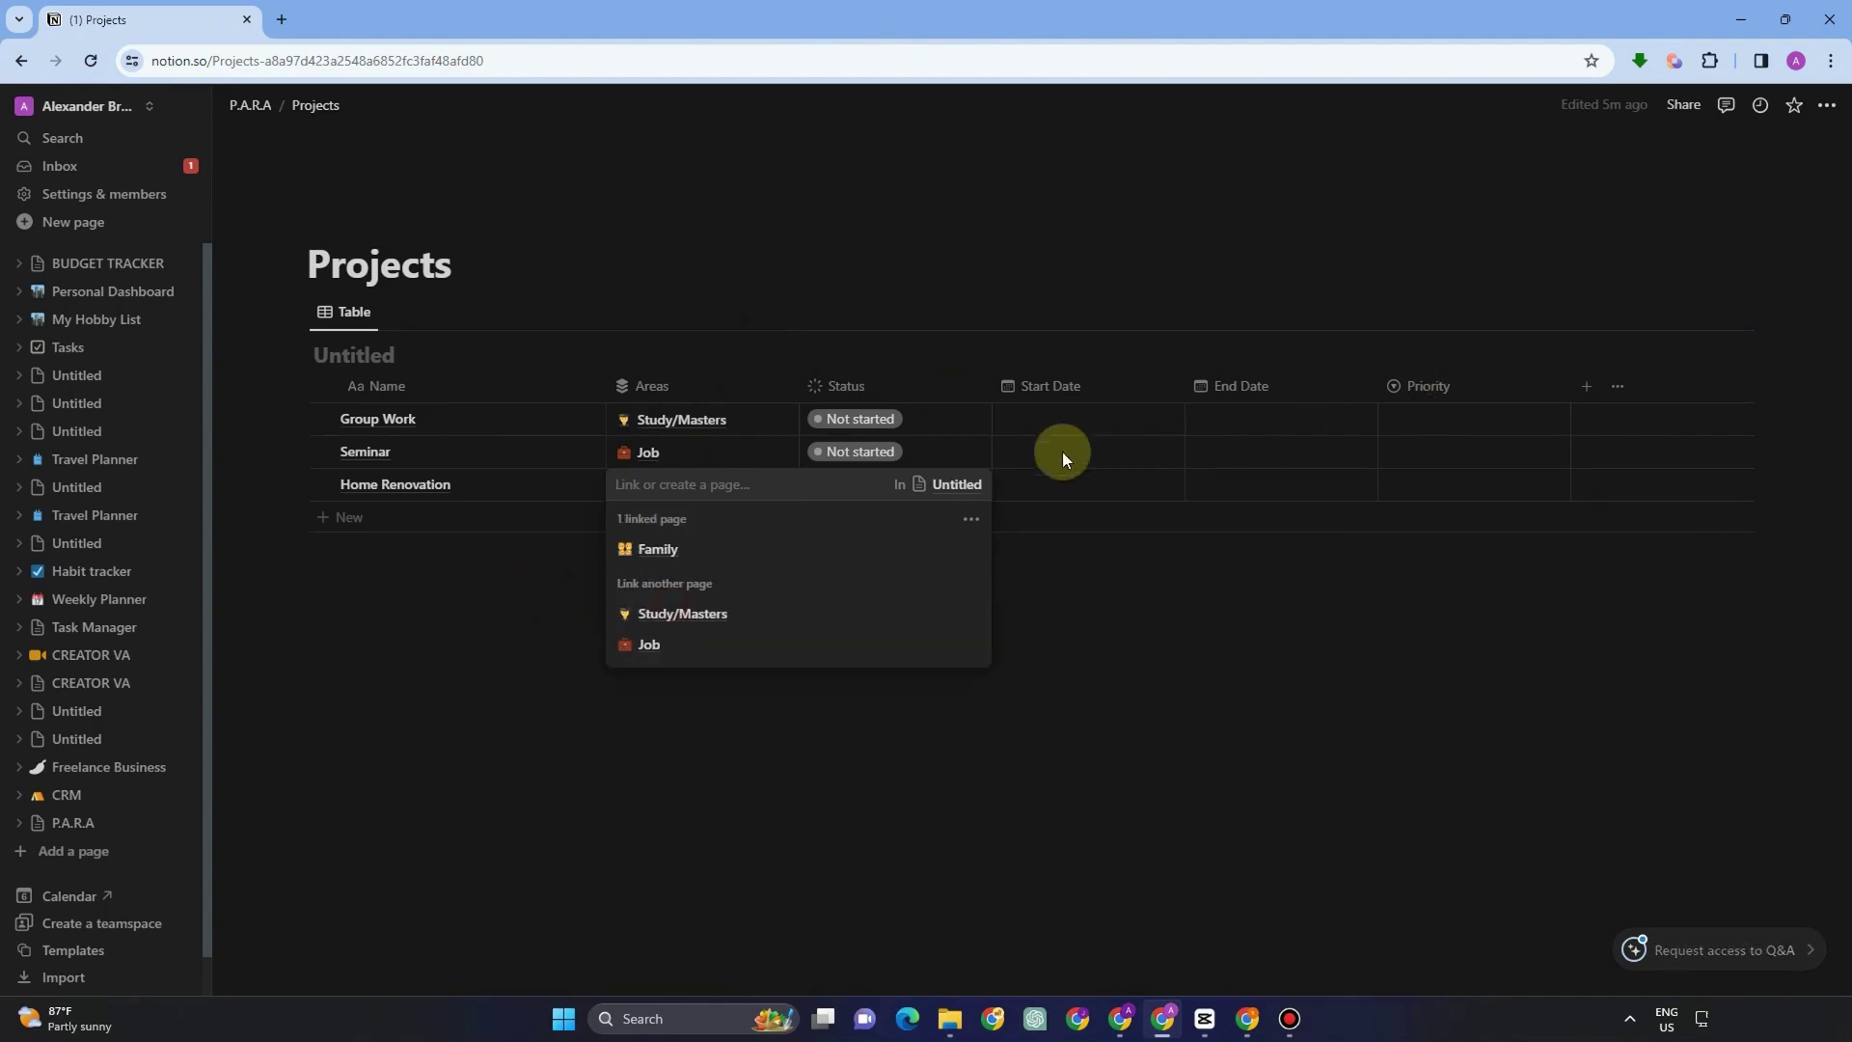
{"action": "left_click", "coordinate": [670, 549]}
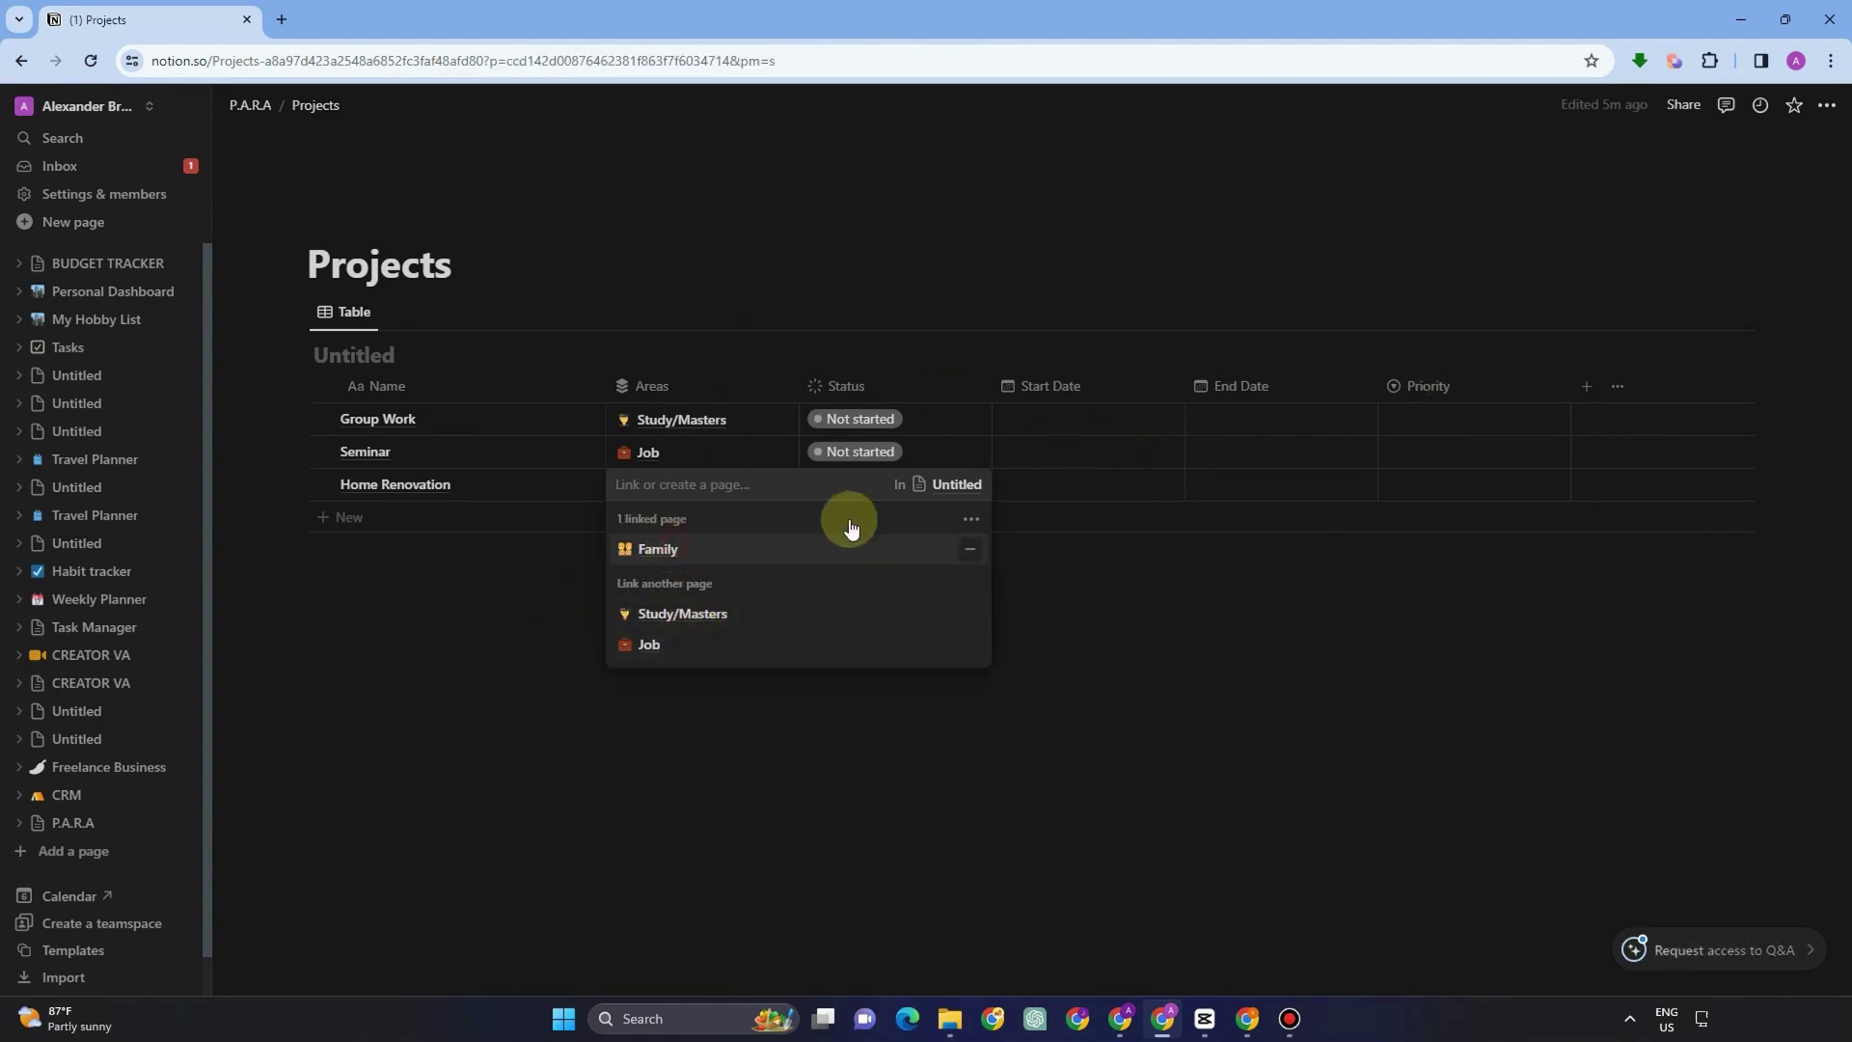
{"action": "left_click", "coordinate": [935, 210]}
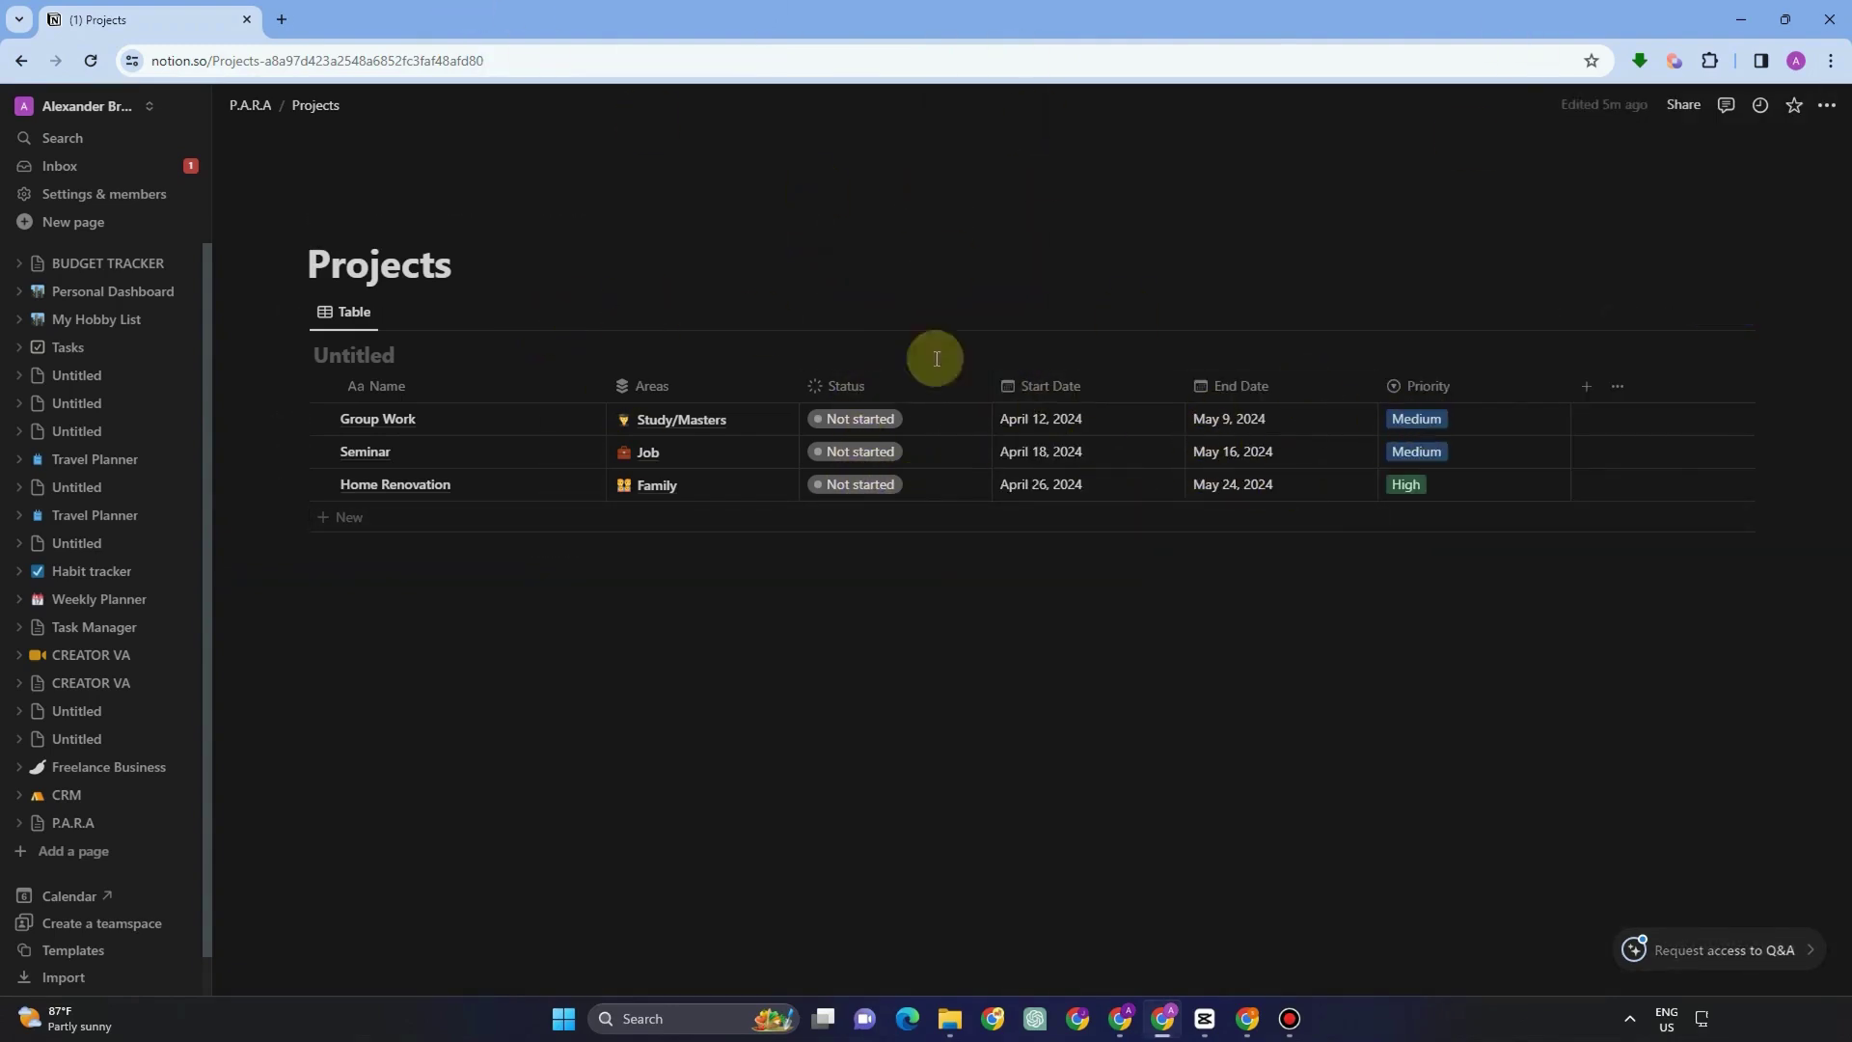
Change the Projects database view's layout from table to Board
{"action": "left_click", "coordinate": [1660, 311]}
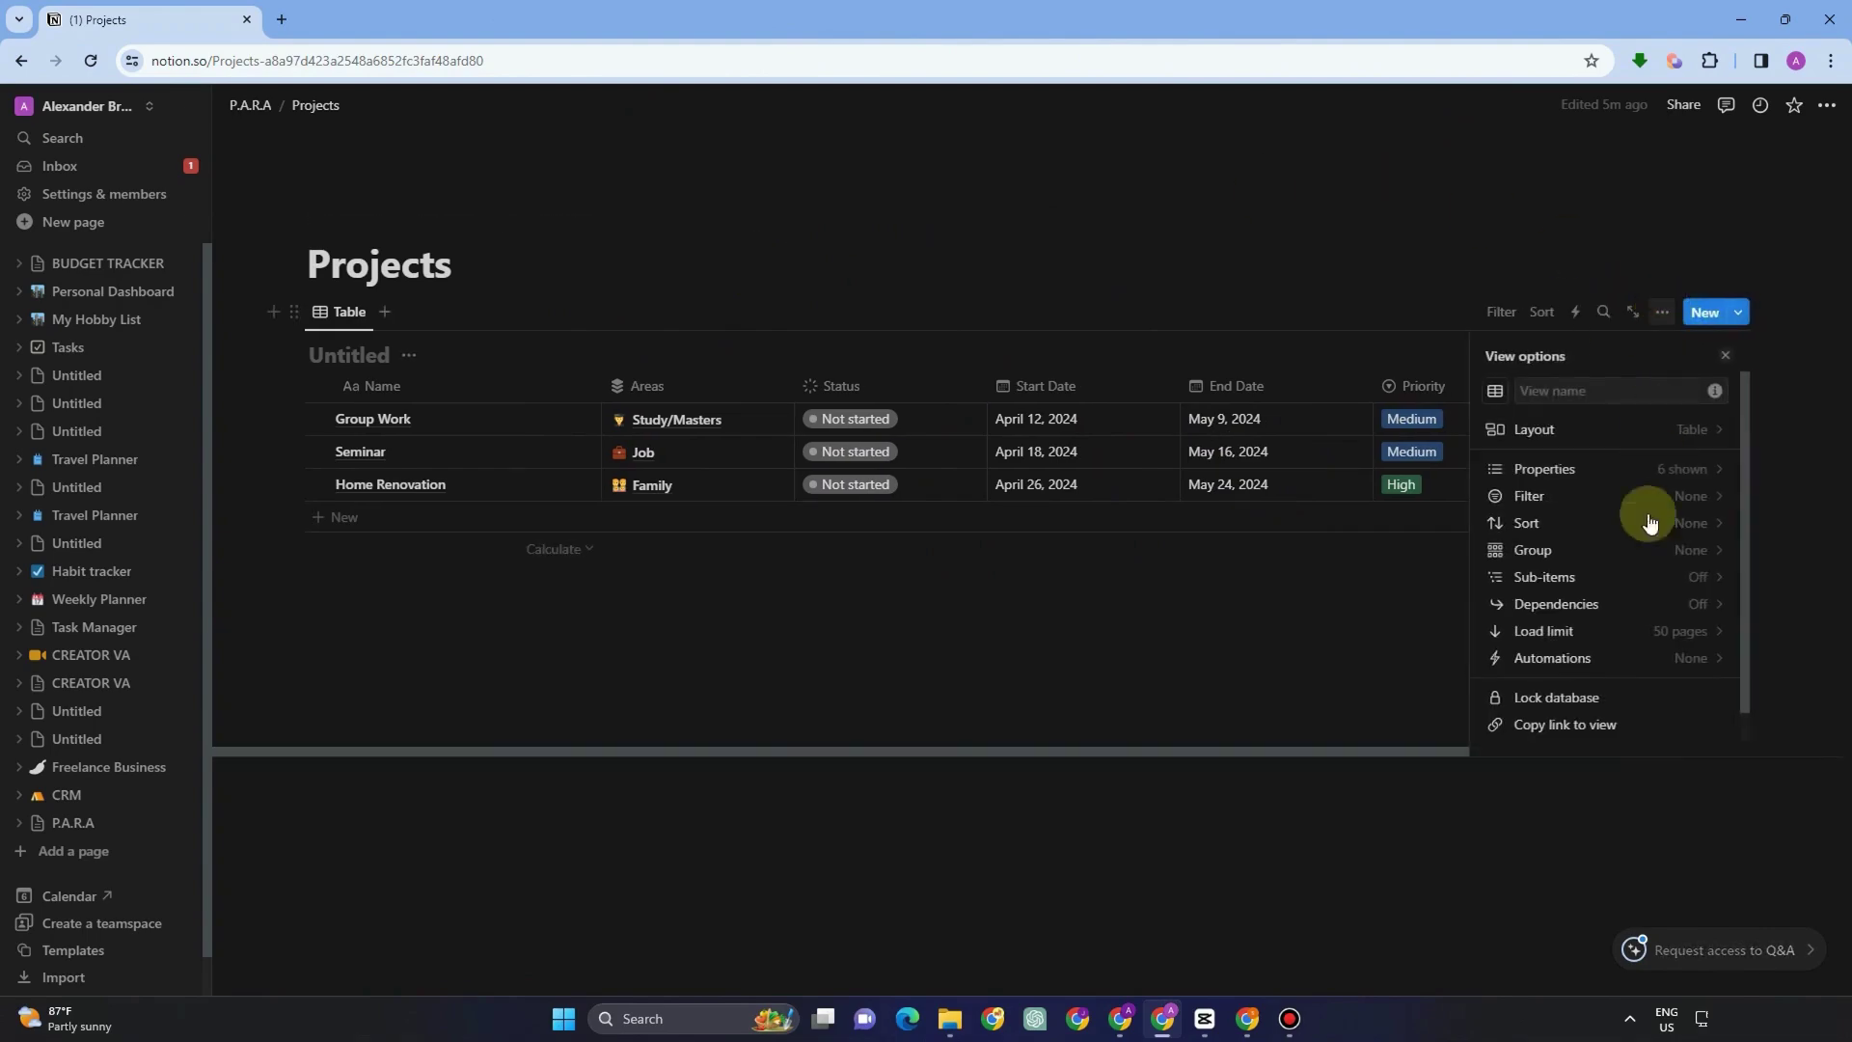
{"action": "left_click", "coordinate": [1562, 428]}
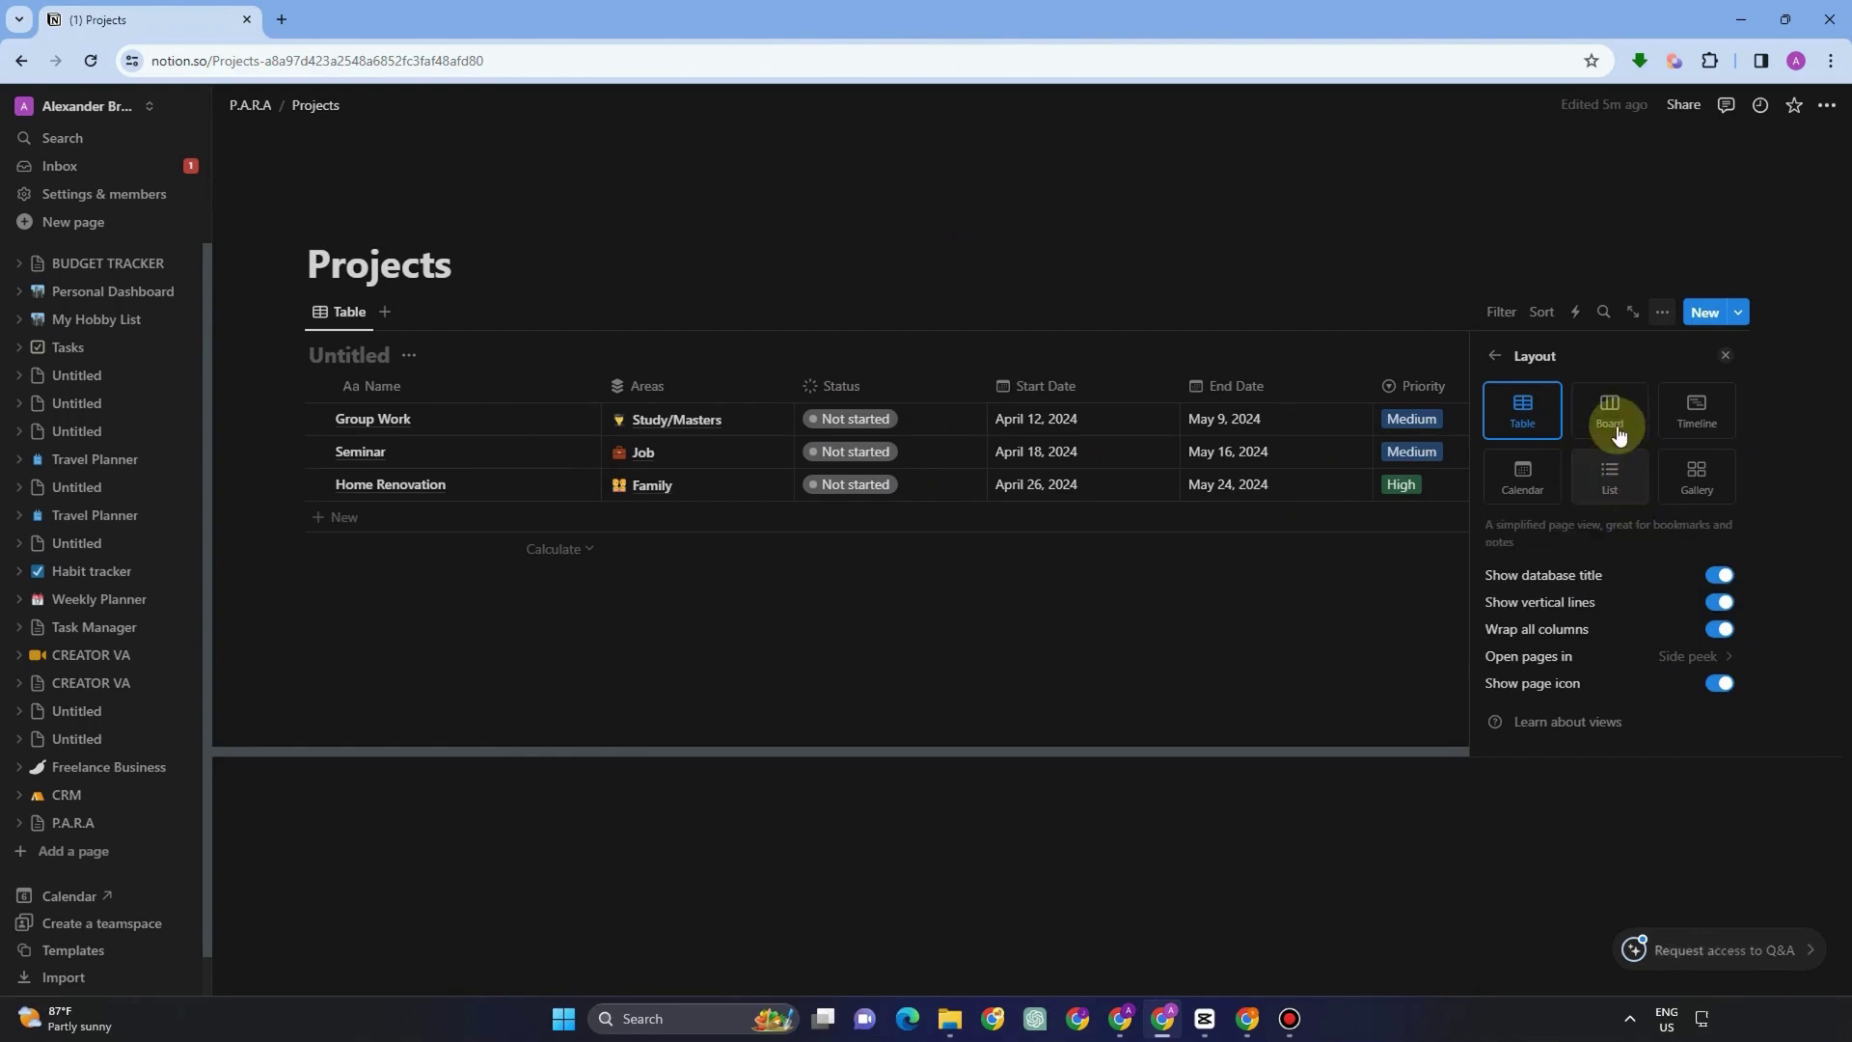
{"action": "left_click", "coordinate": [1612, 414]}
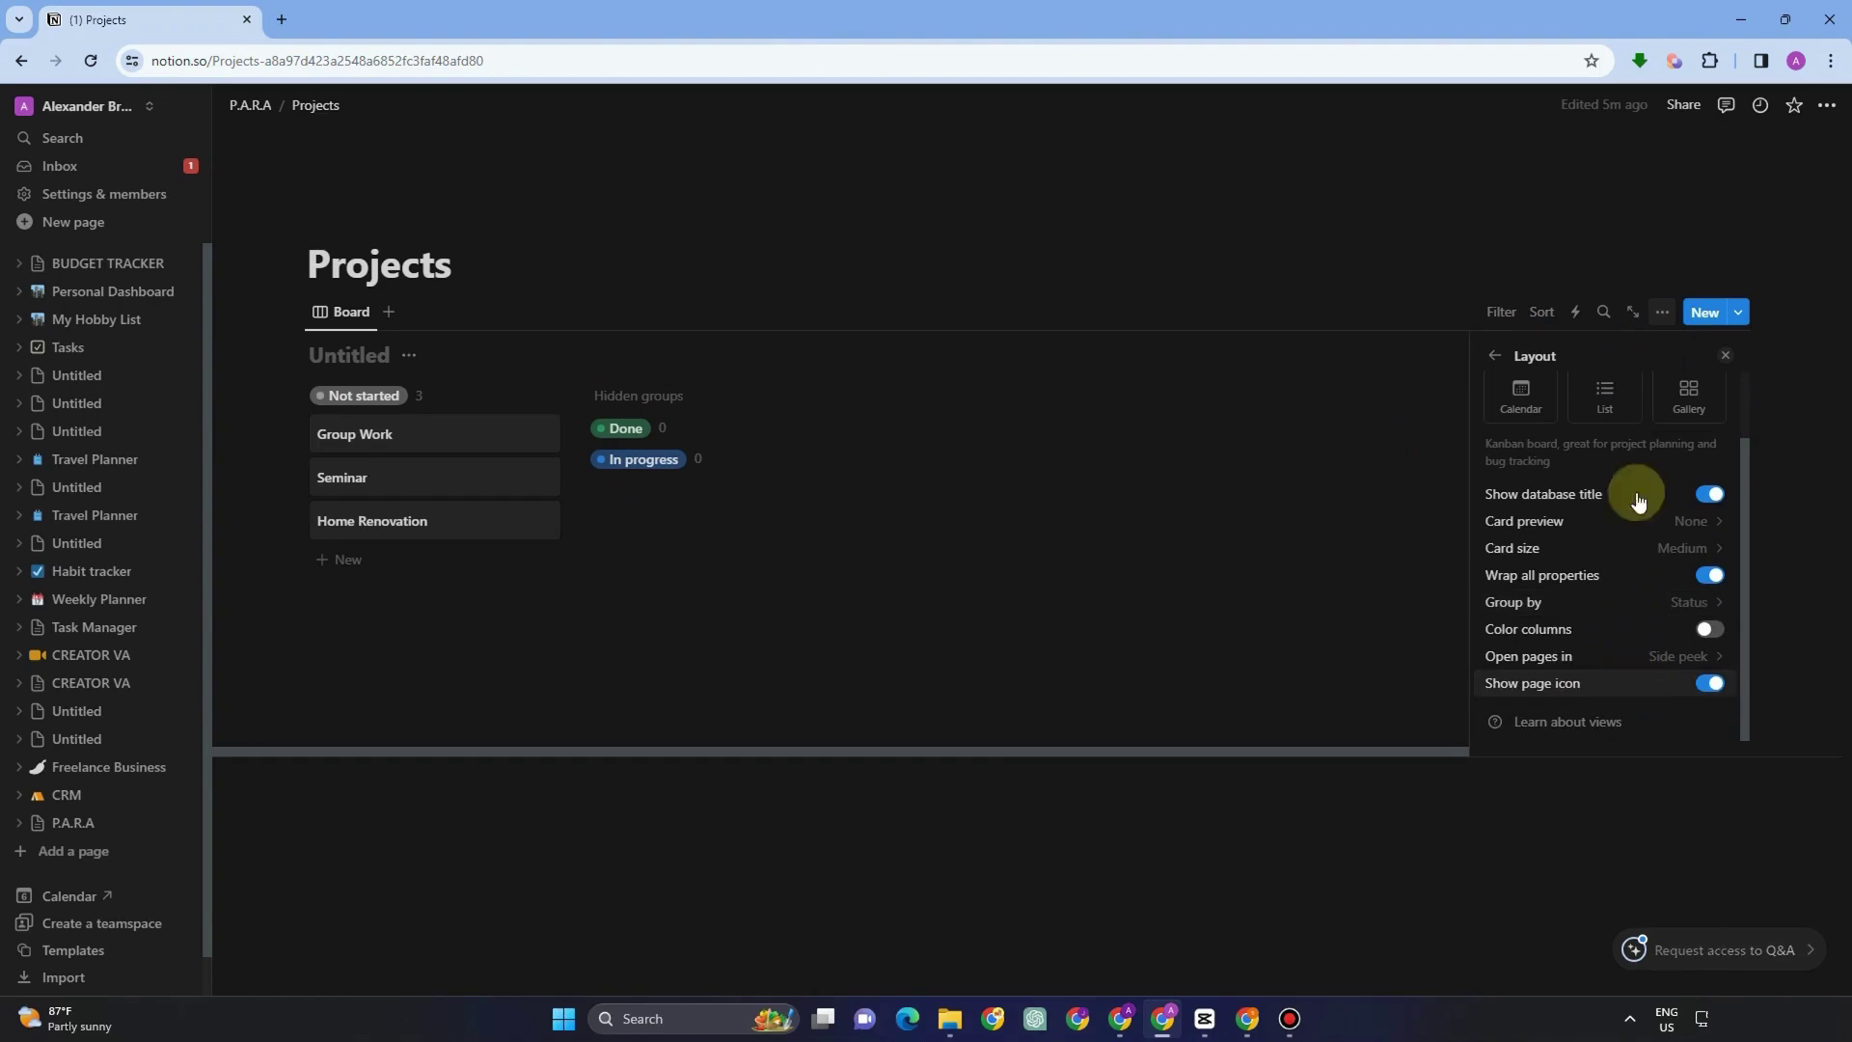
{"action": "left_click", "coordinate": [1495, 356]}
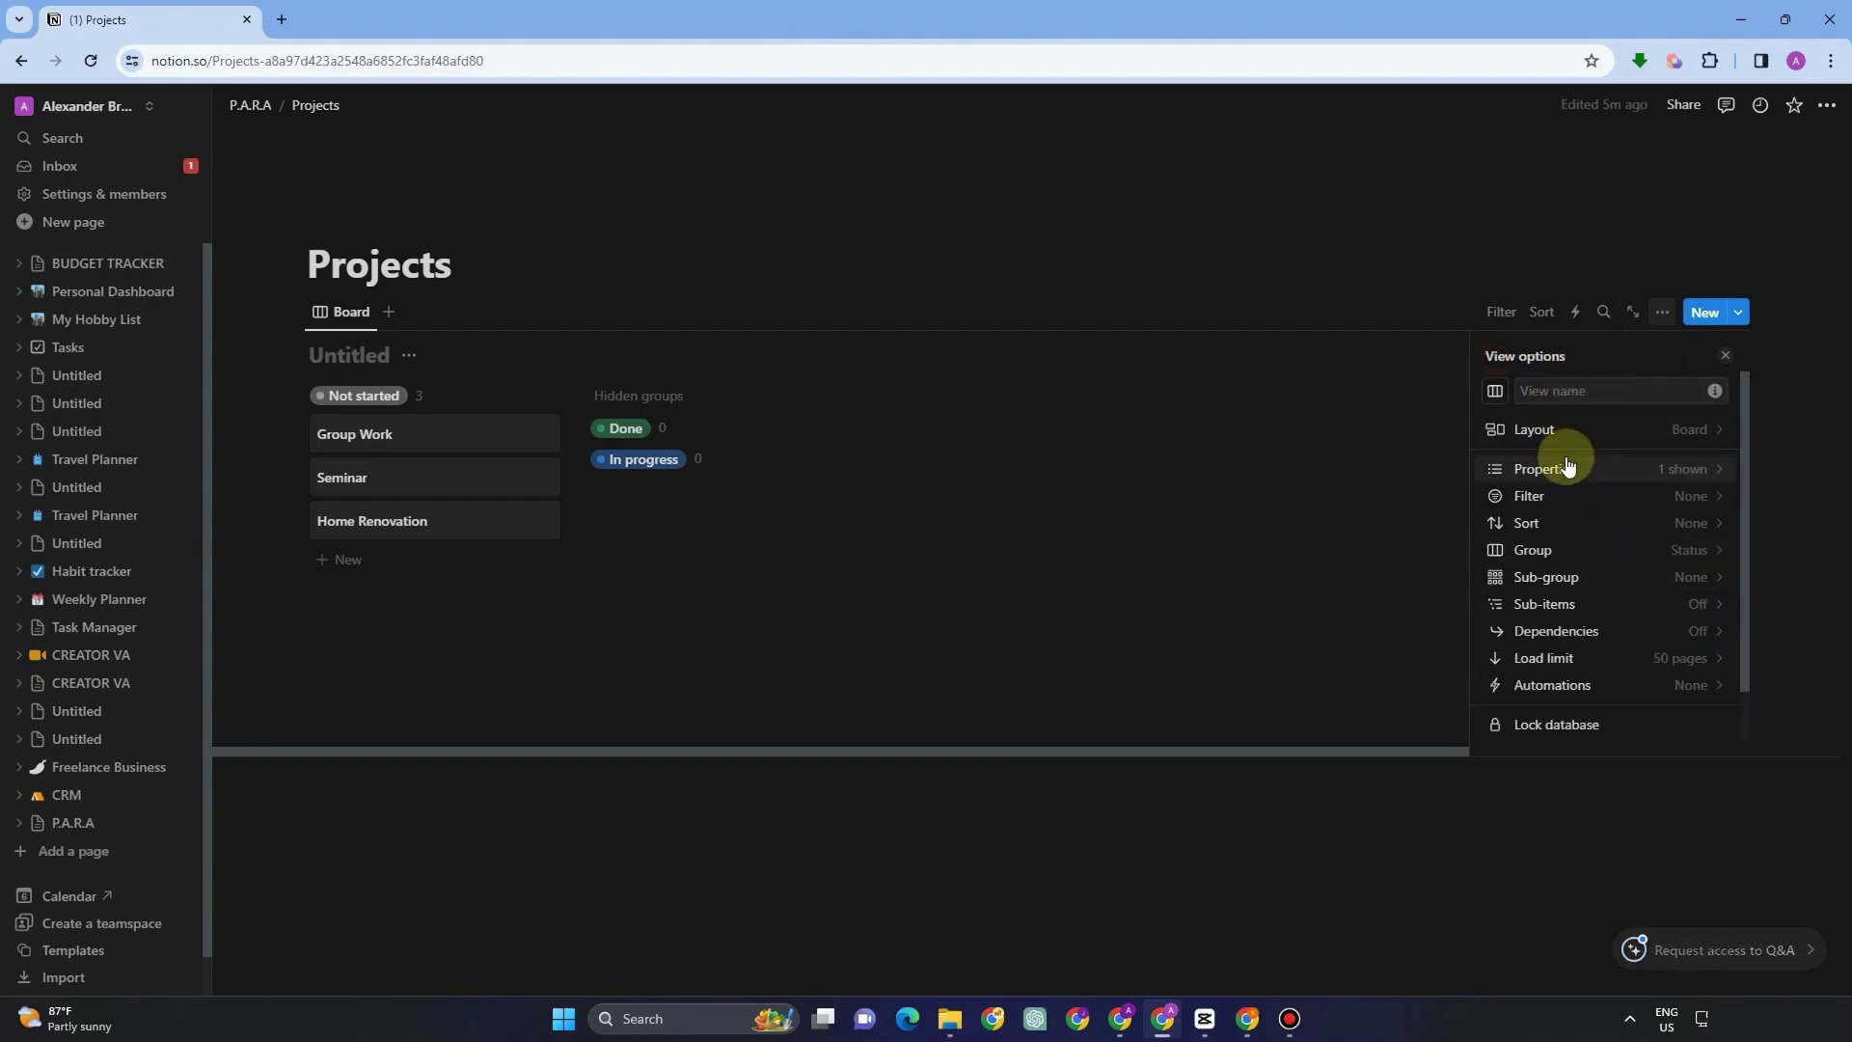
Group the Projects board by Status and stop hiding the empty groups
{"action": "left_click", "coordinate": [1581, 548]}
{"action": "left_click", "coordinate": [1580, 410]}
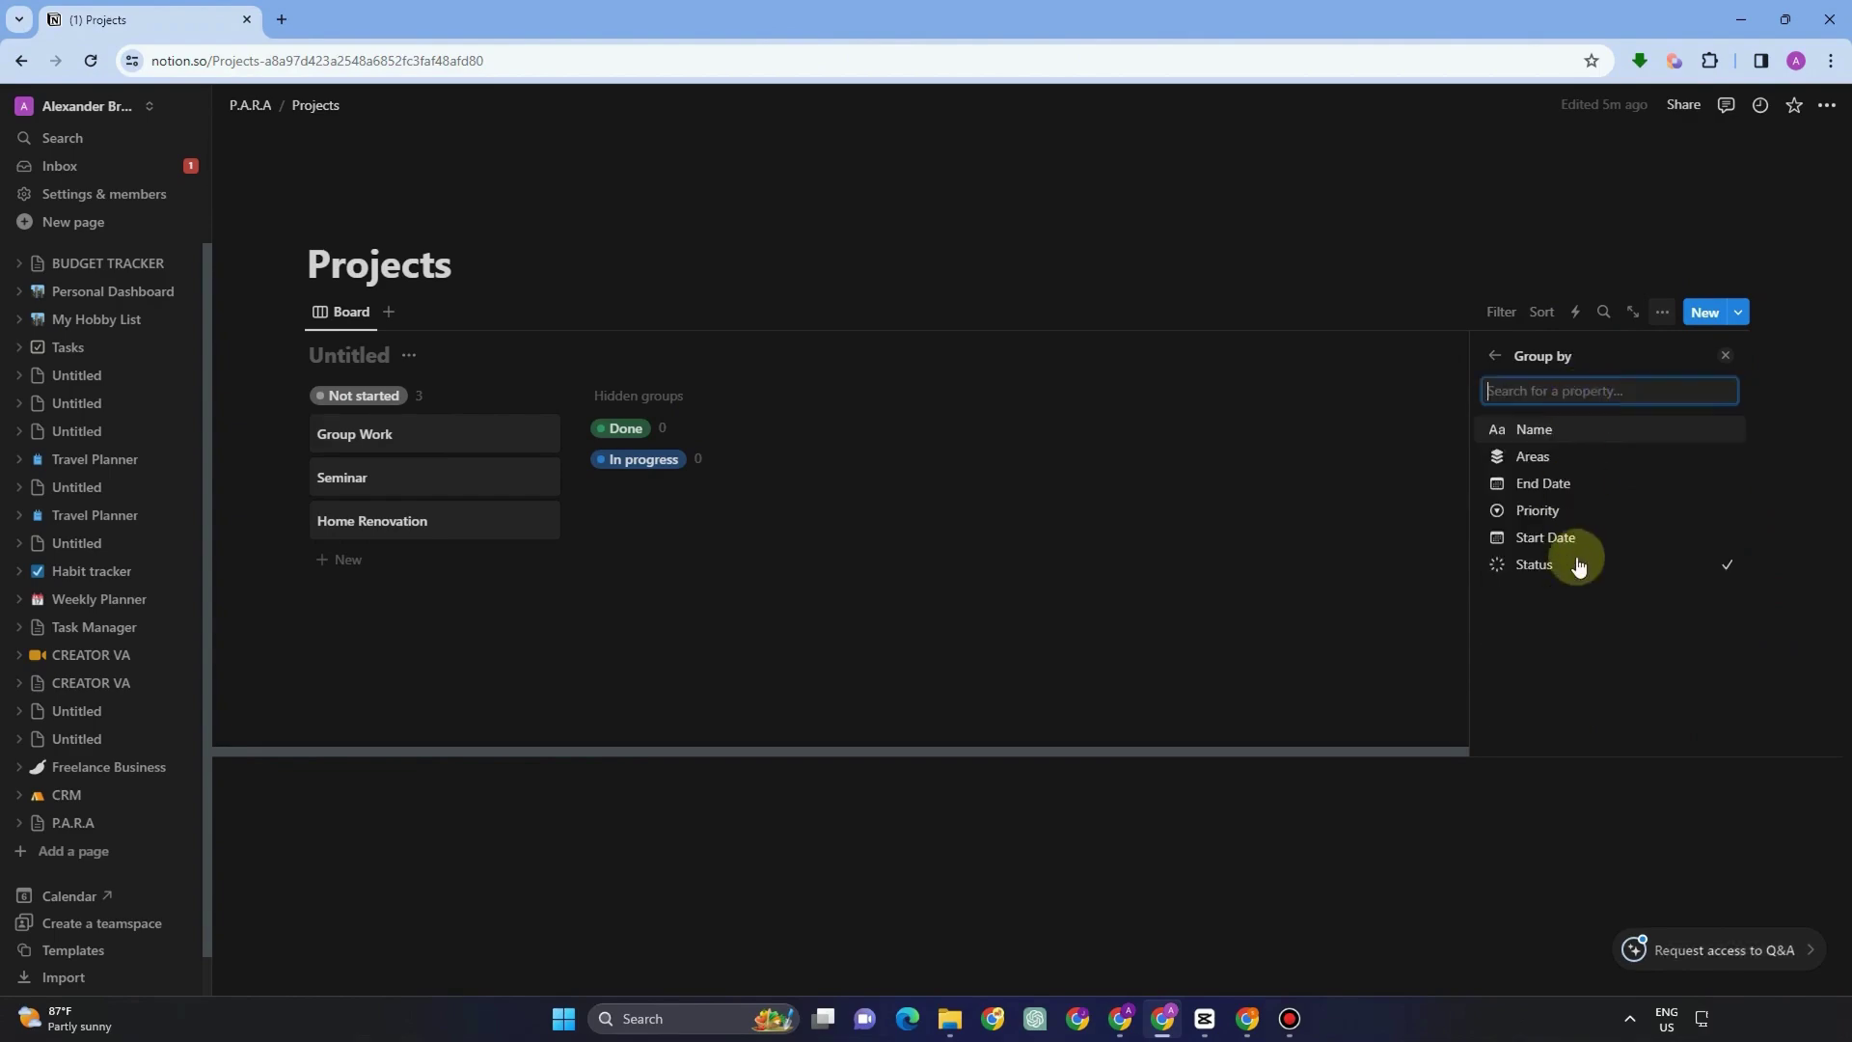
{"action": "left_click", "coordinate": [1577, 564]}
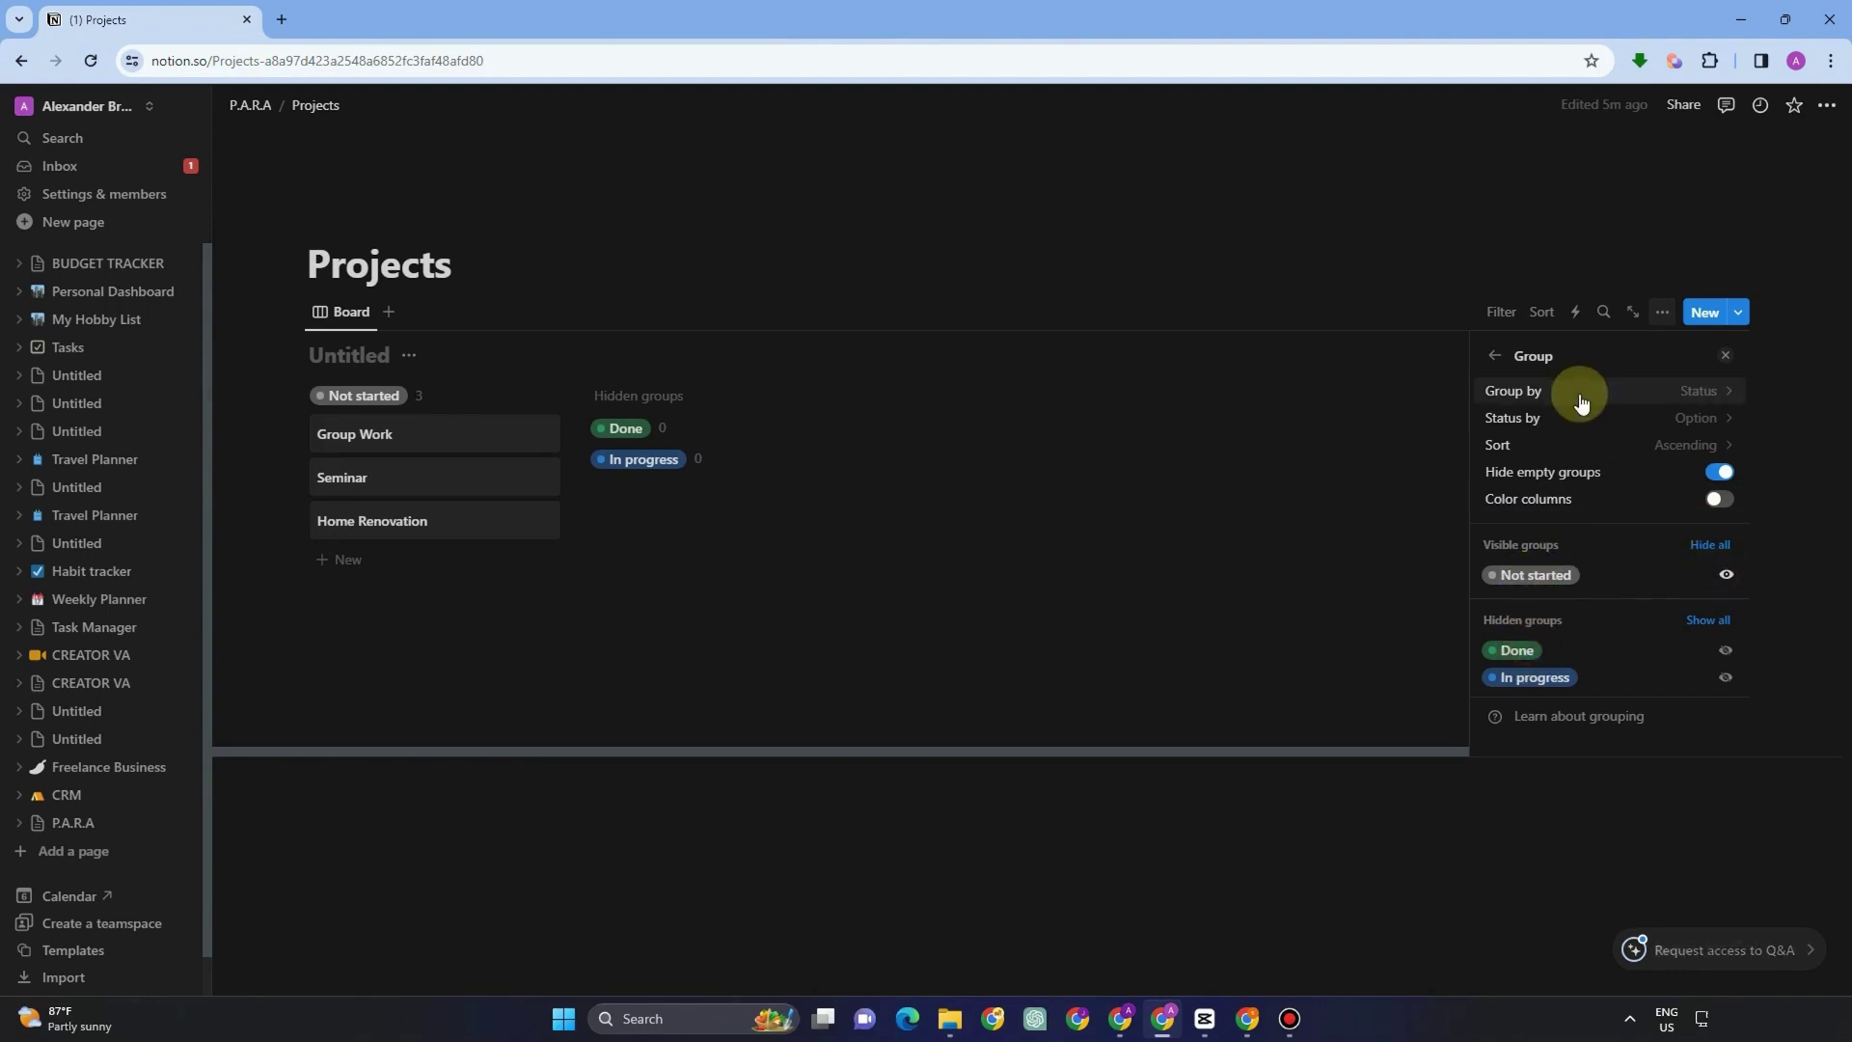
{"action": "left_click", "coordinate": [1695, 394]}
{"action": "left_click", "coordinate": [1571, 566]}
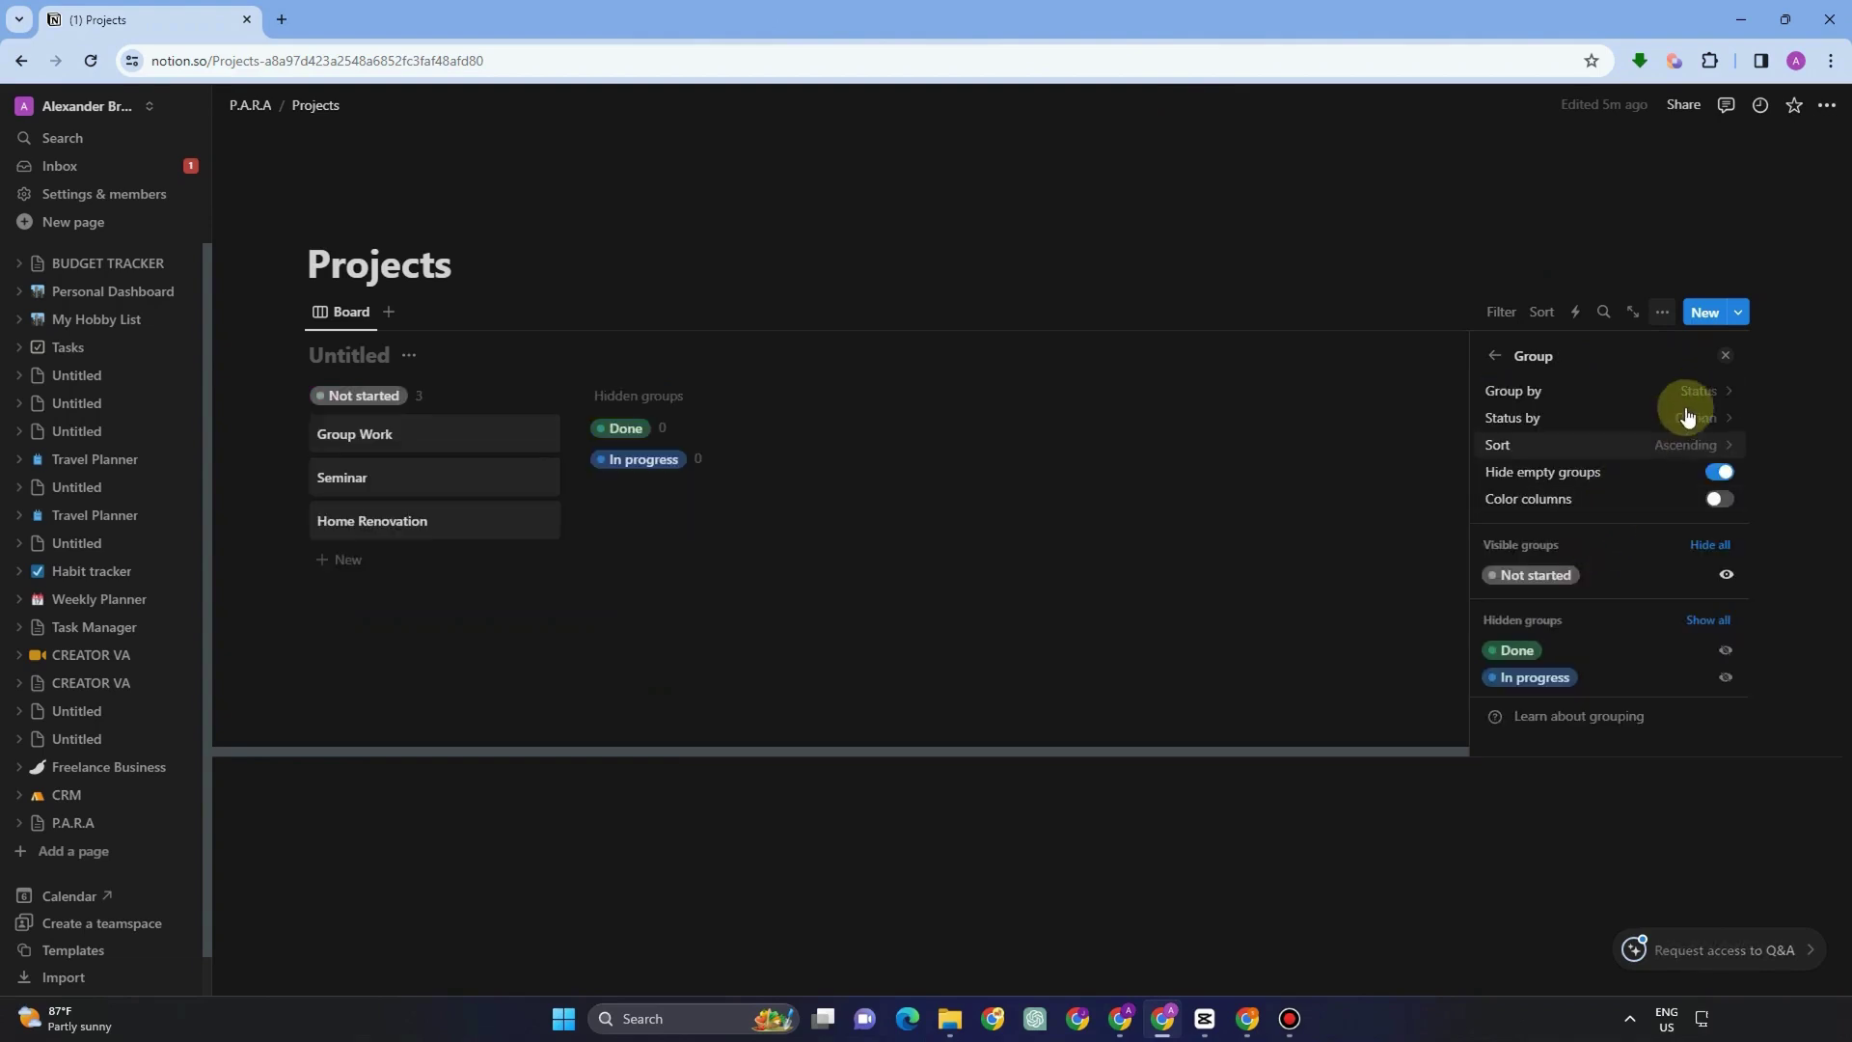
{"action": "left_click", "coordinate": [1695, 417]}
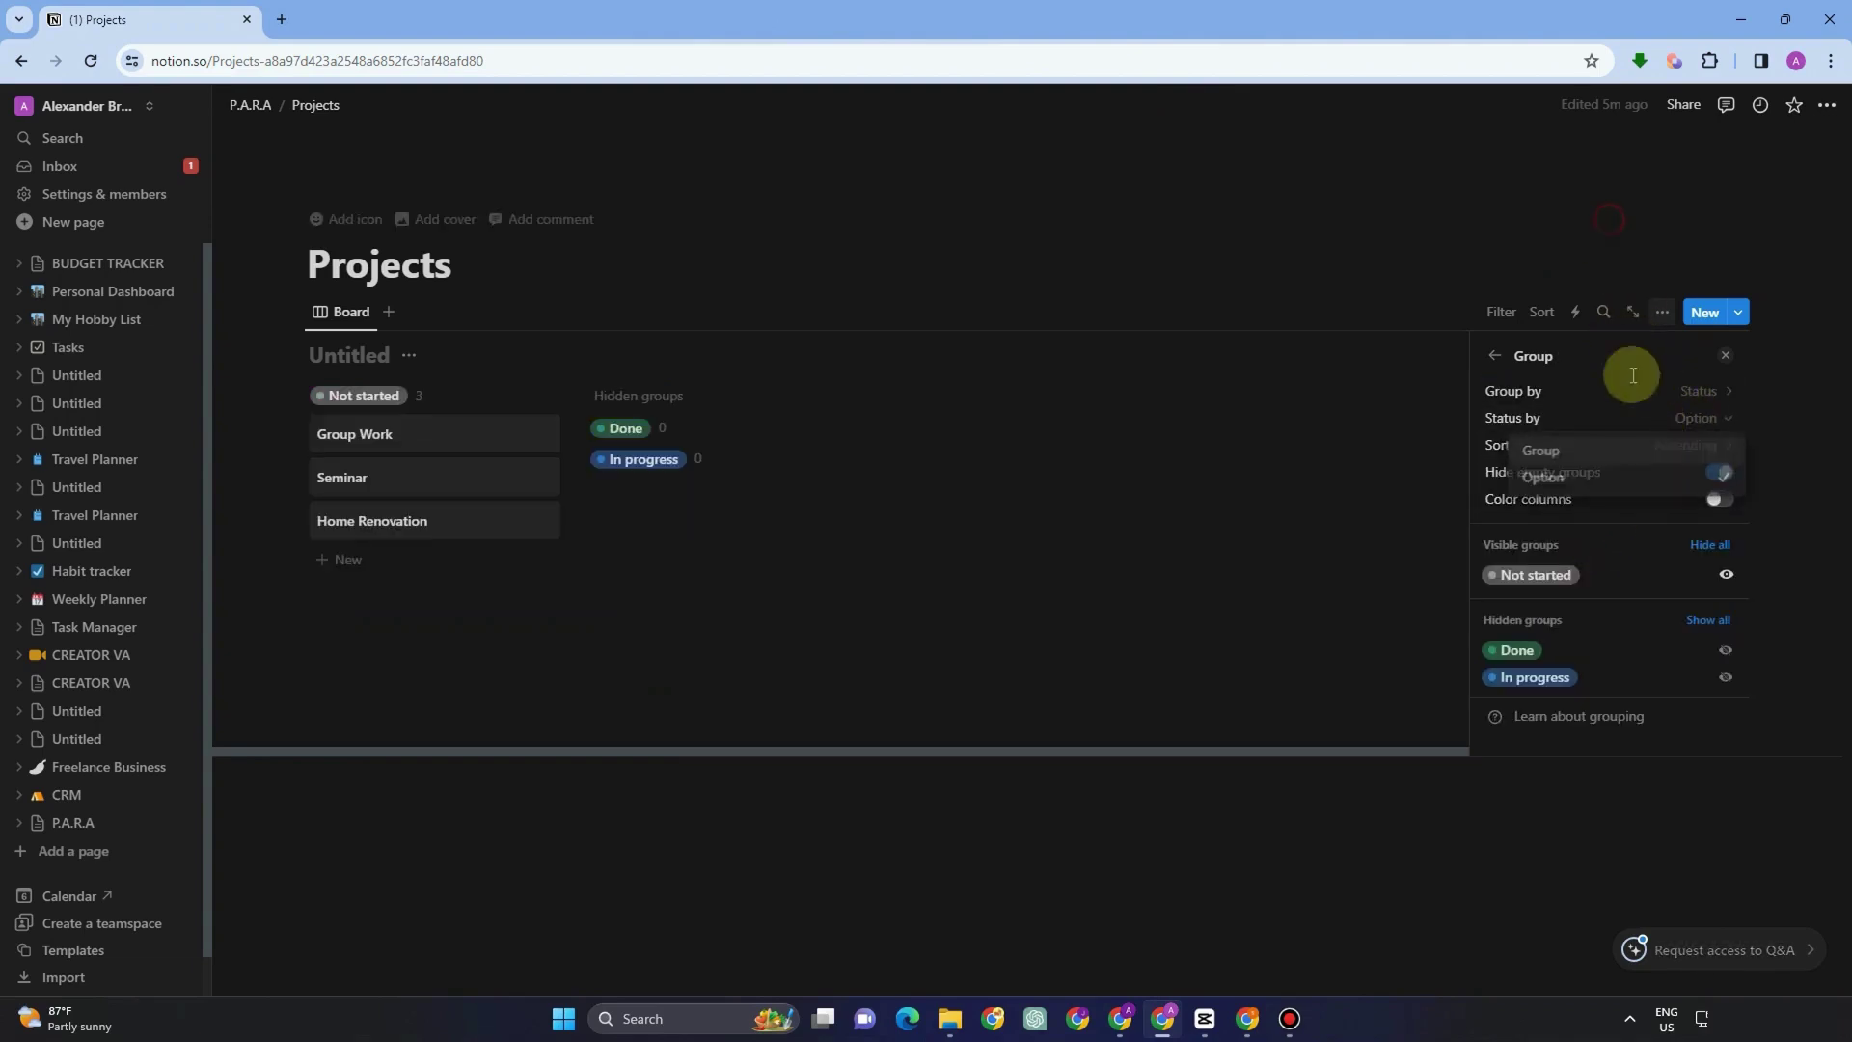
{"action": "left_click", "coordinate": [1651, 474]}
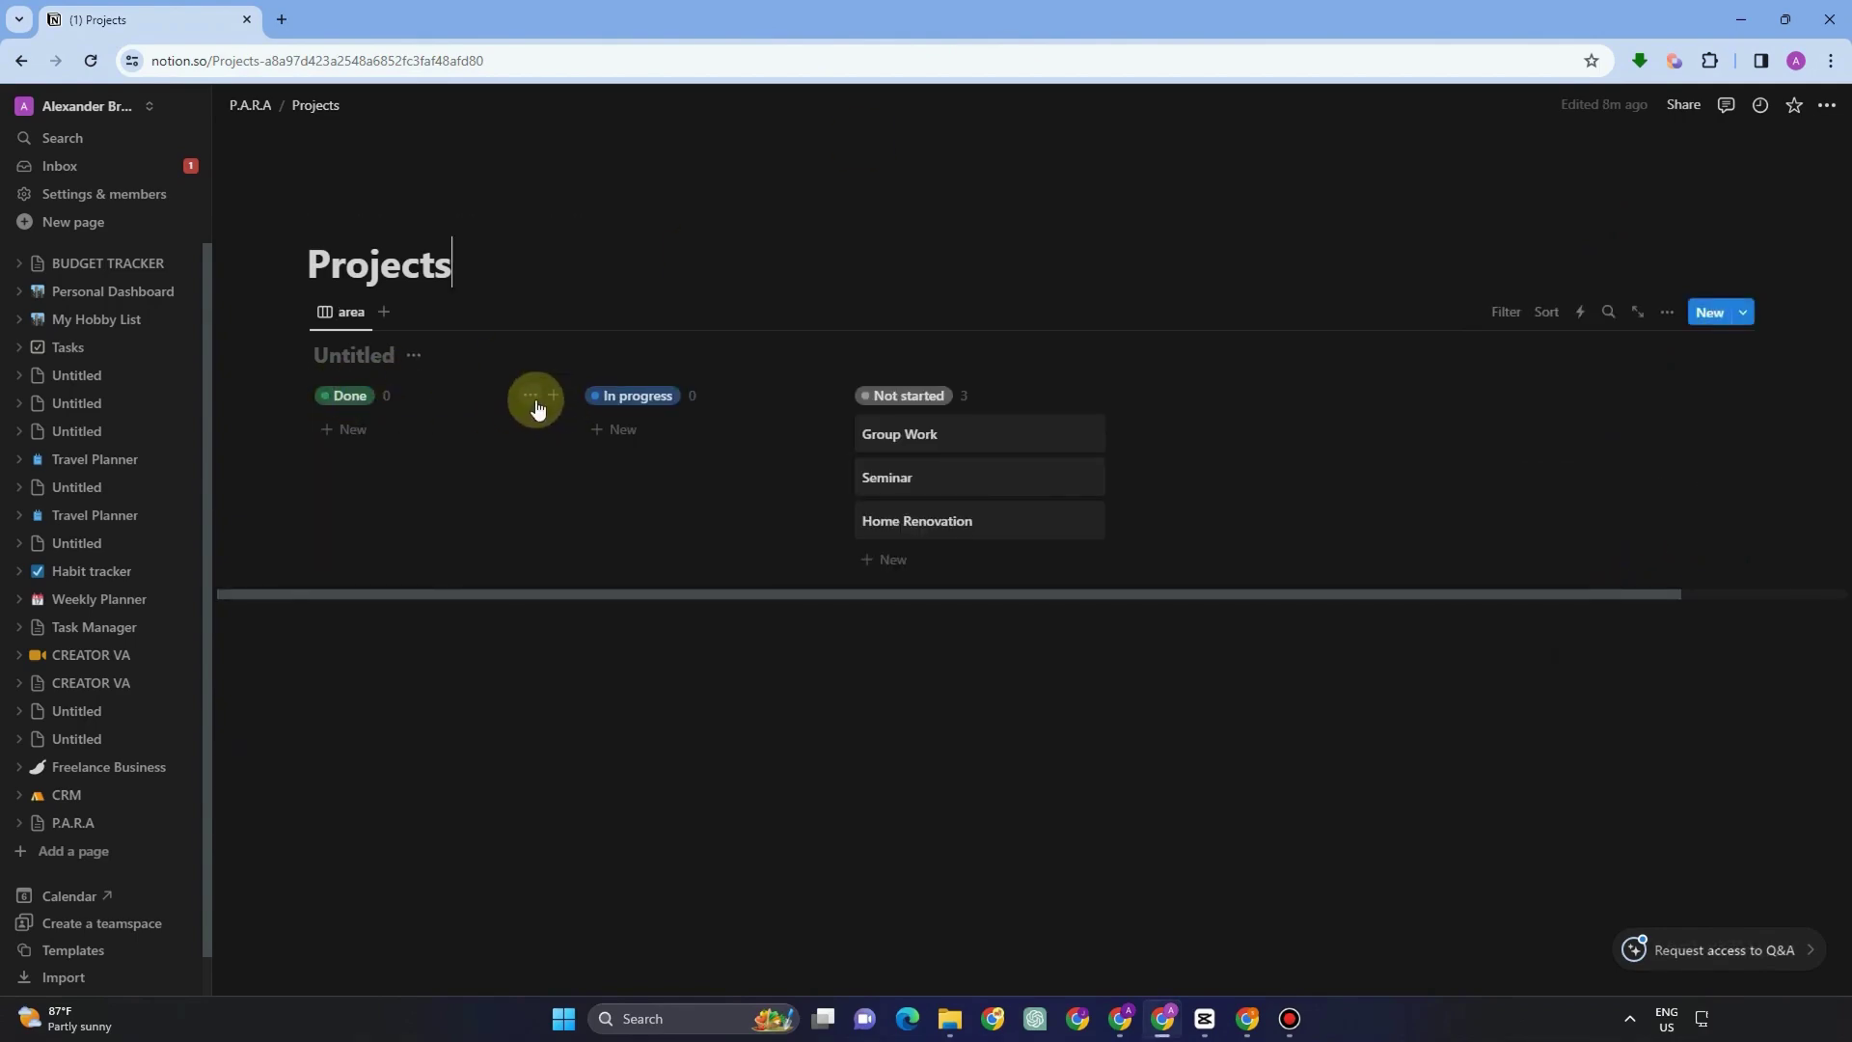
Add a blank, unnamed card to the In progress group of the Projects board
{"action": "left_click", "coordinate": [647, 441]}
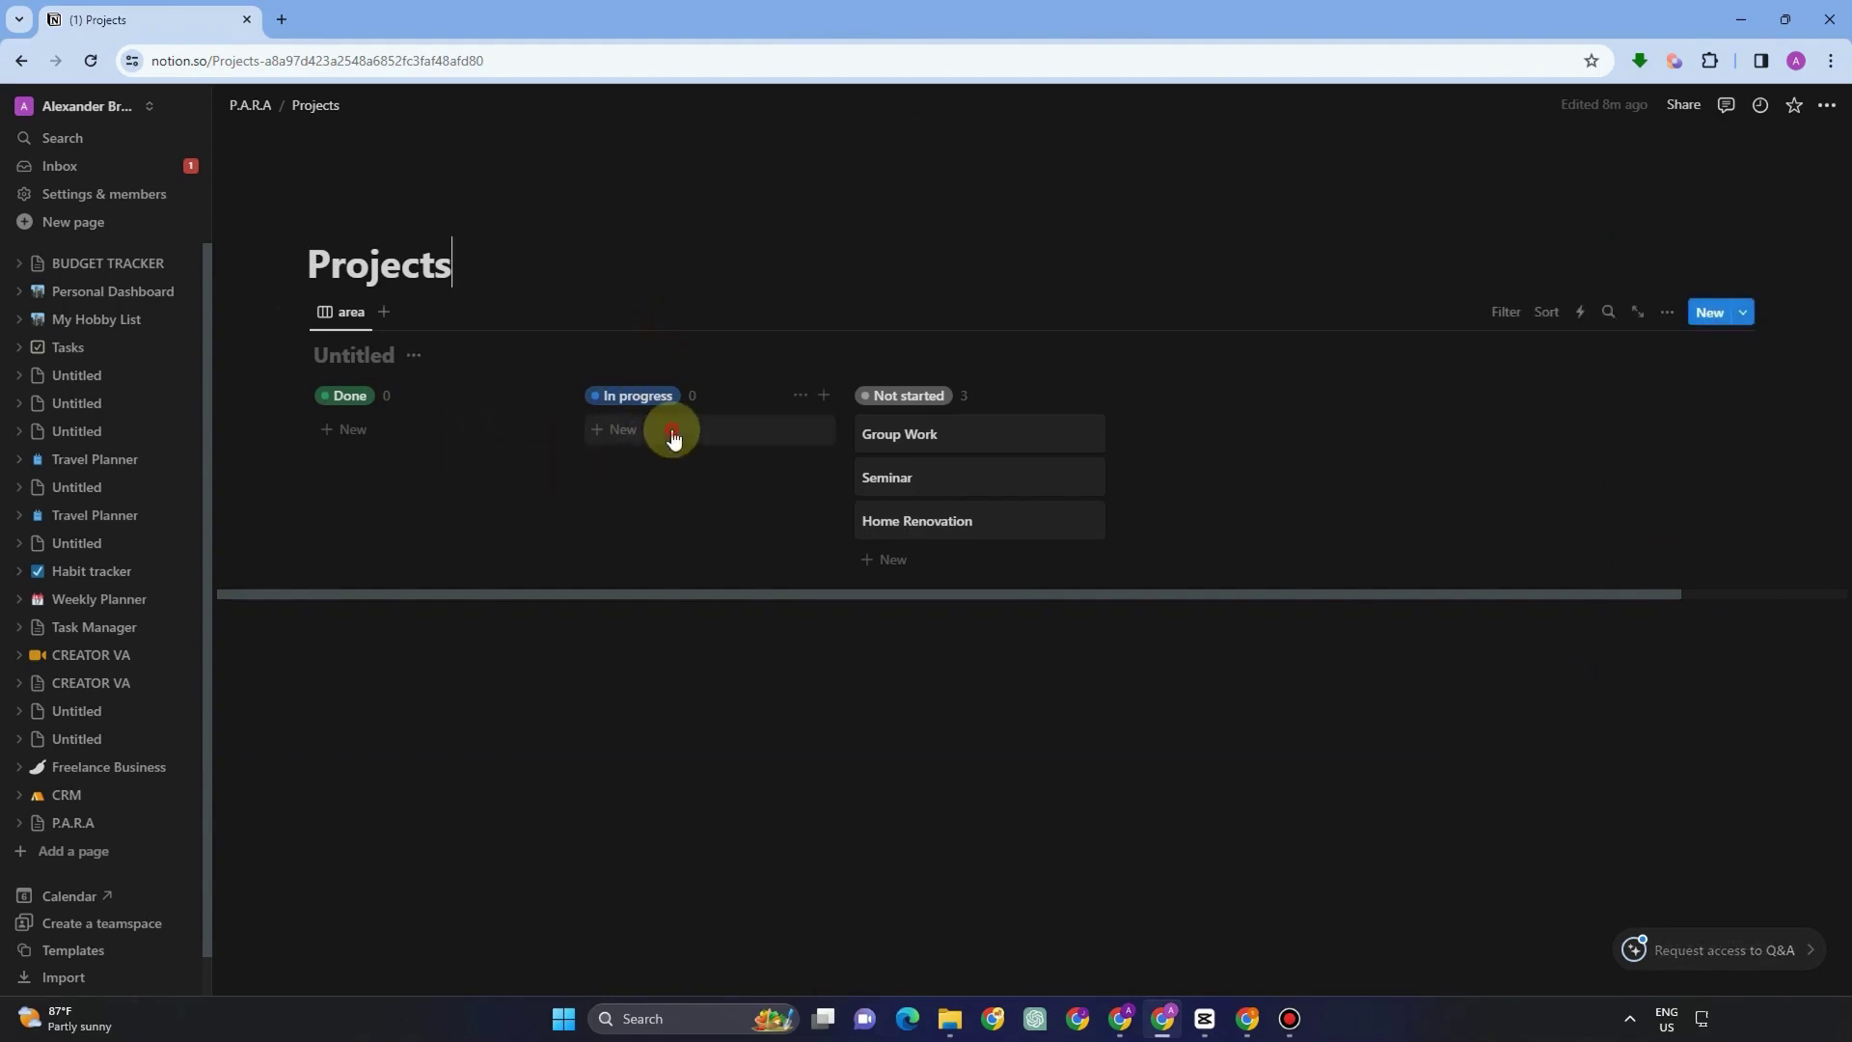
{"action": "left_click", "coordinate": [664, 427]}
{"action": "left_click", "coordinate": [800, 395]}
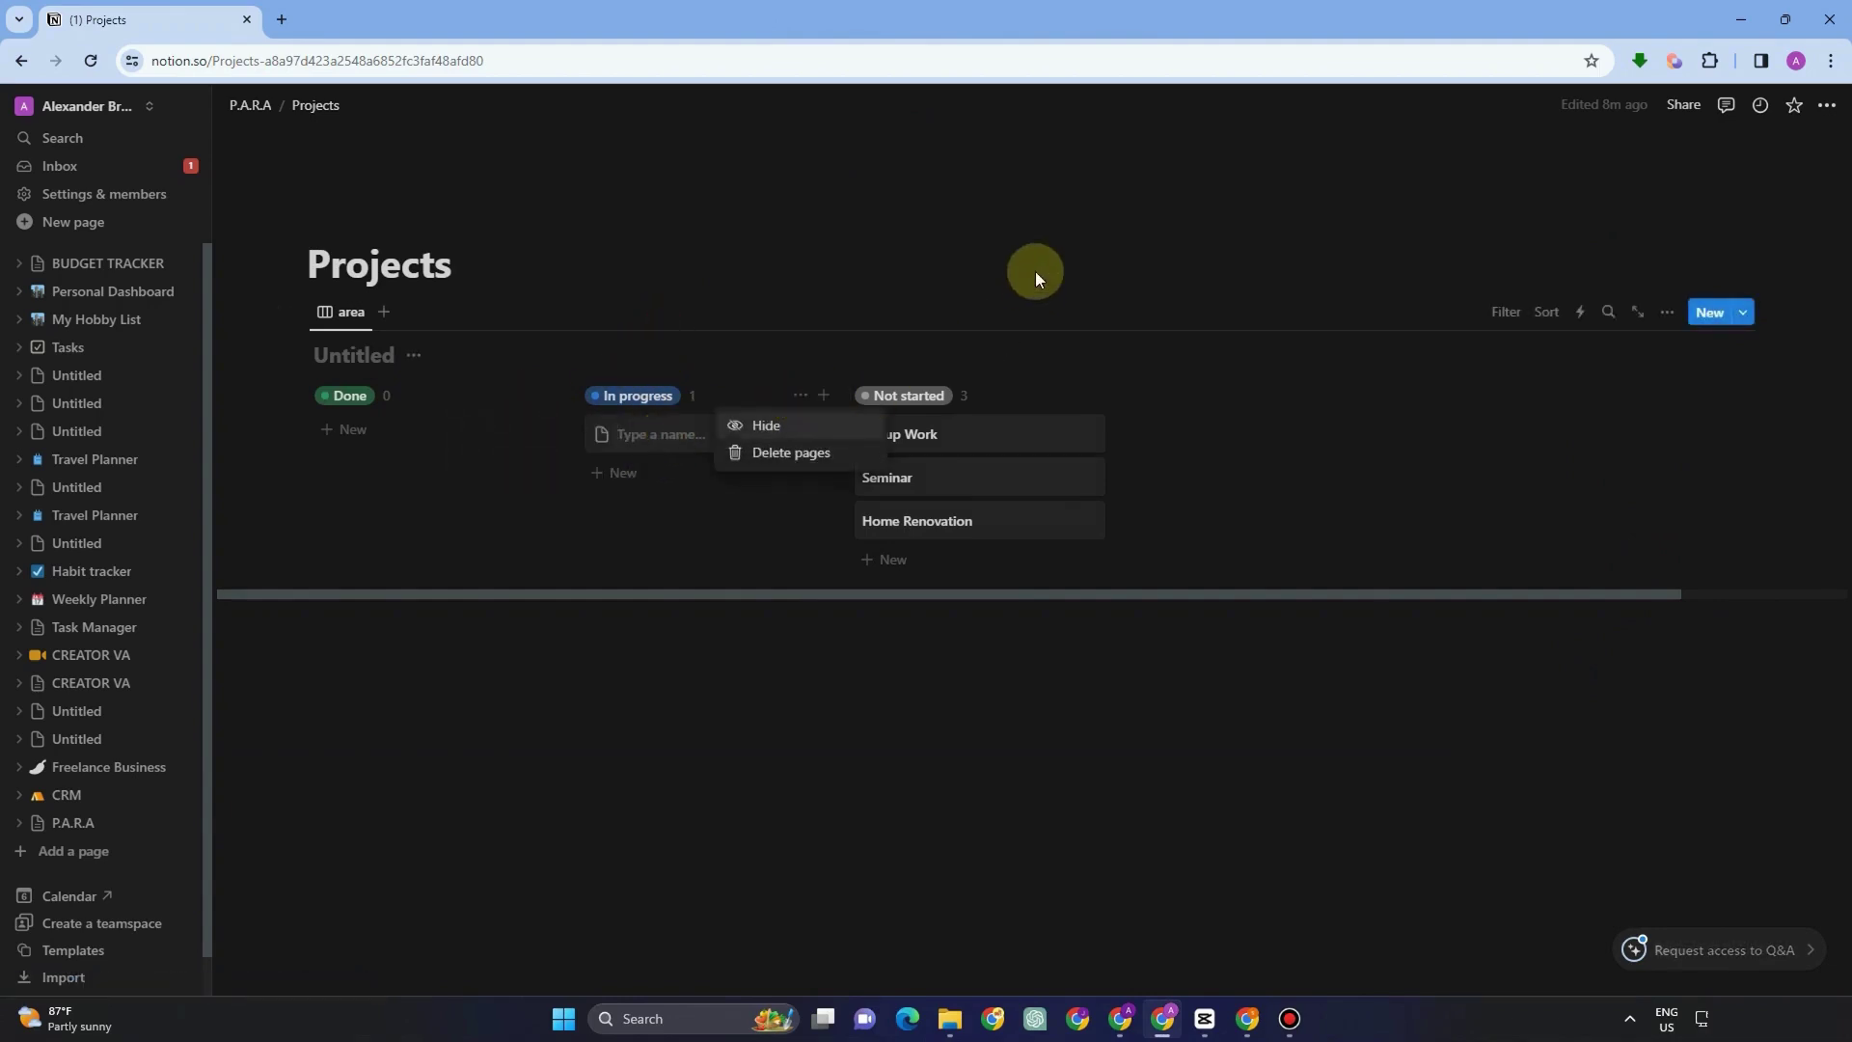
{"action": "left_click", "coordinate": [977, 375]}
{"action": "left_click", "coordinate": [1199, 511]}
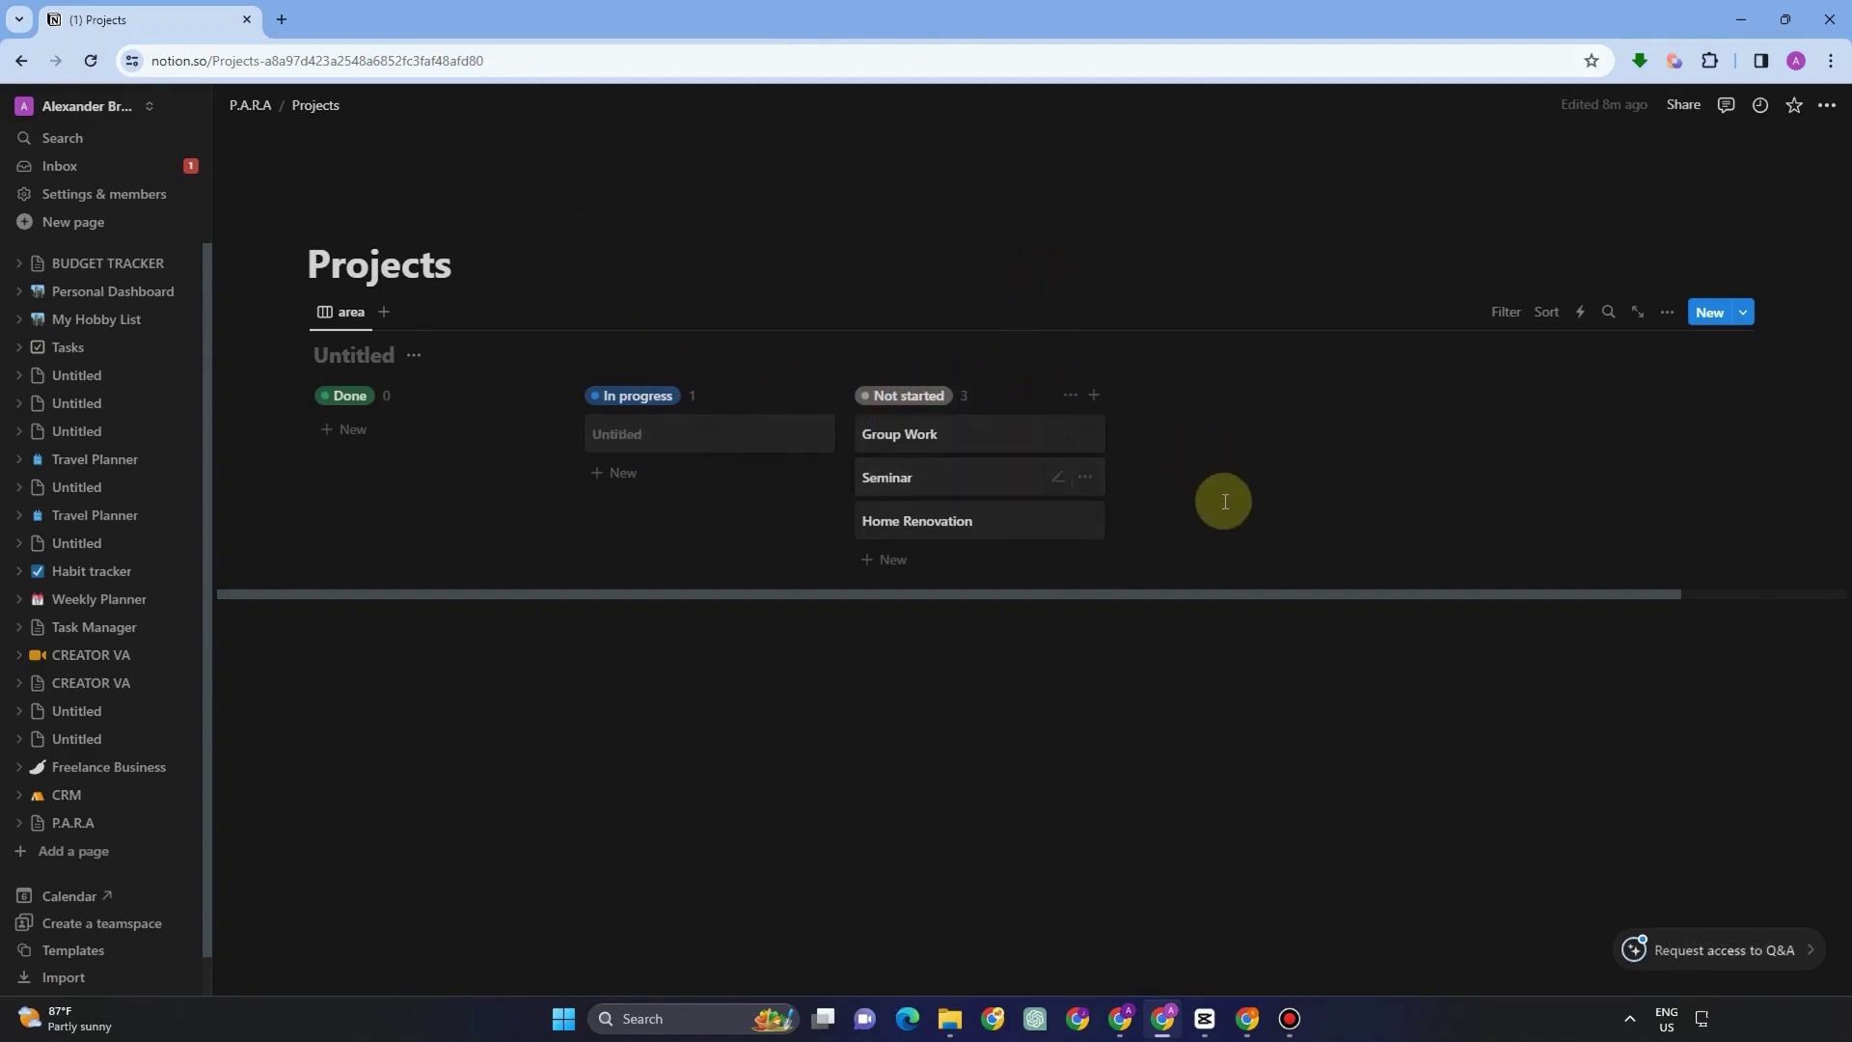
Show the Areas property on the cards of the Projects board
{"action": "left_click", "coordinate": [1665, 311]}
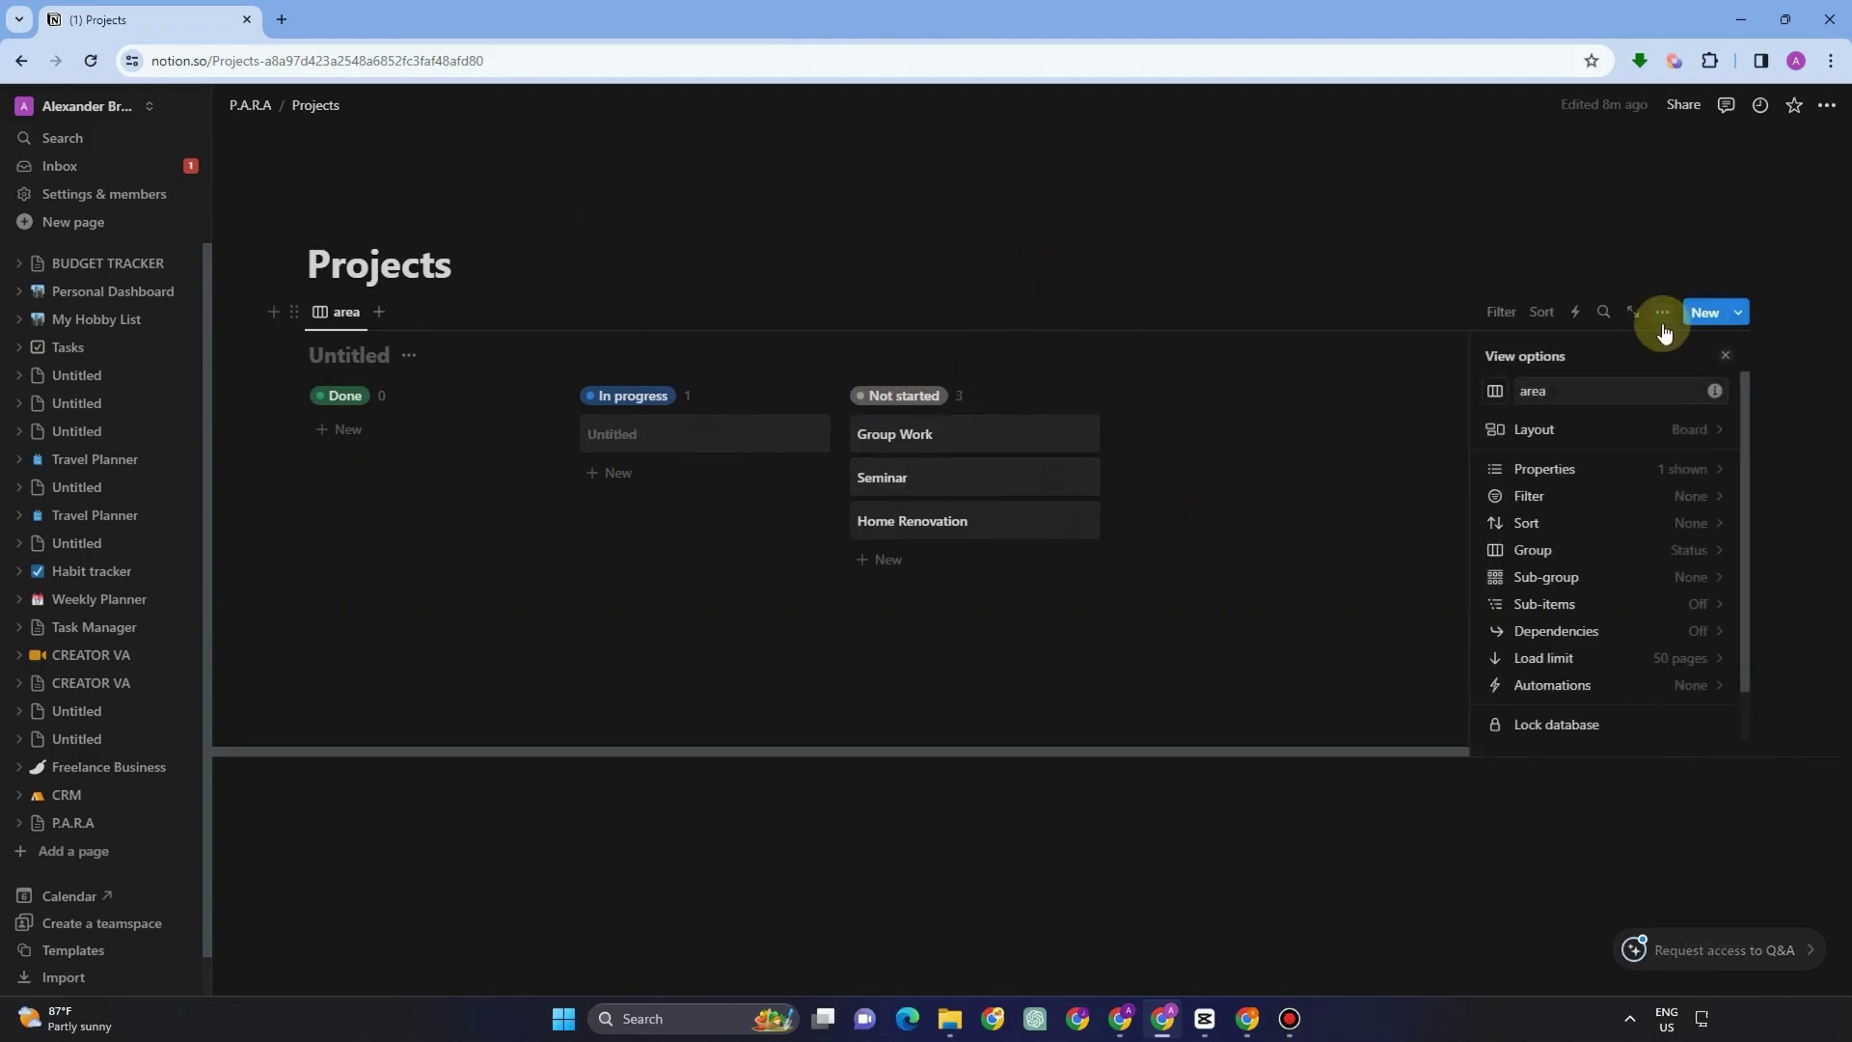
{"action": "left_click", "coordinate": [1567, 469]}
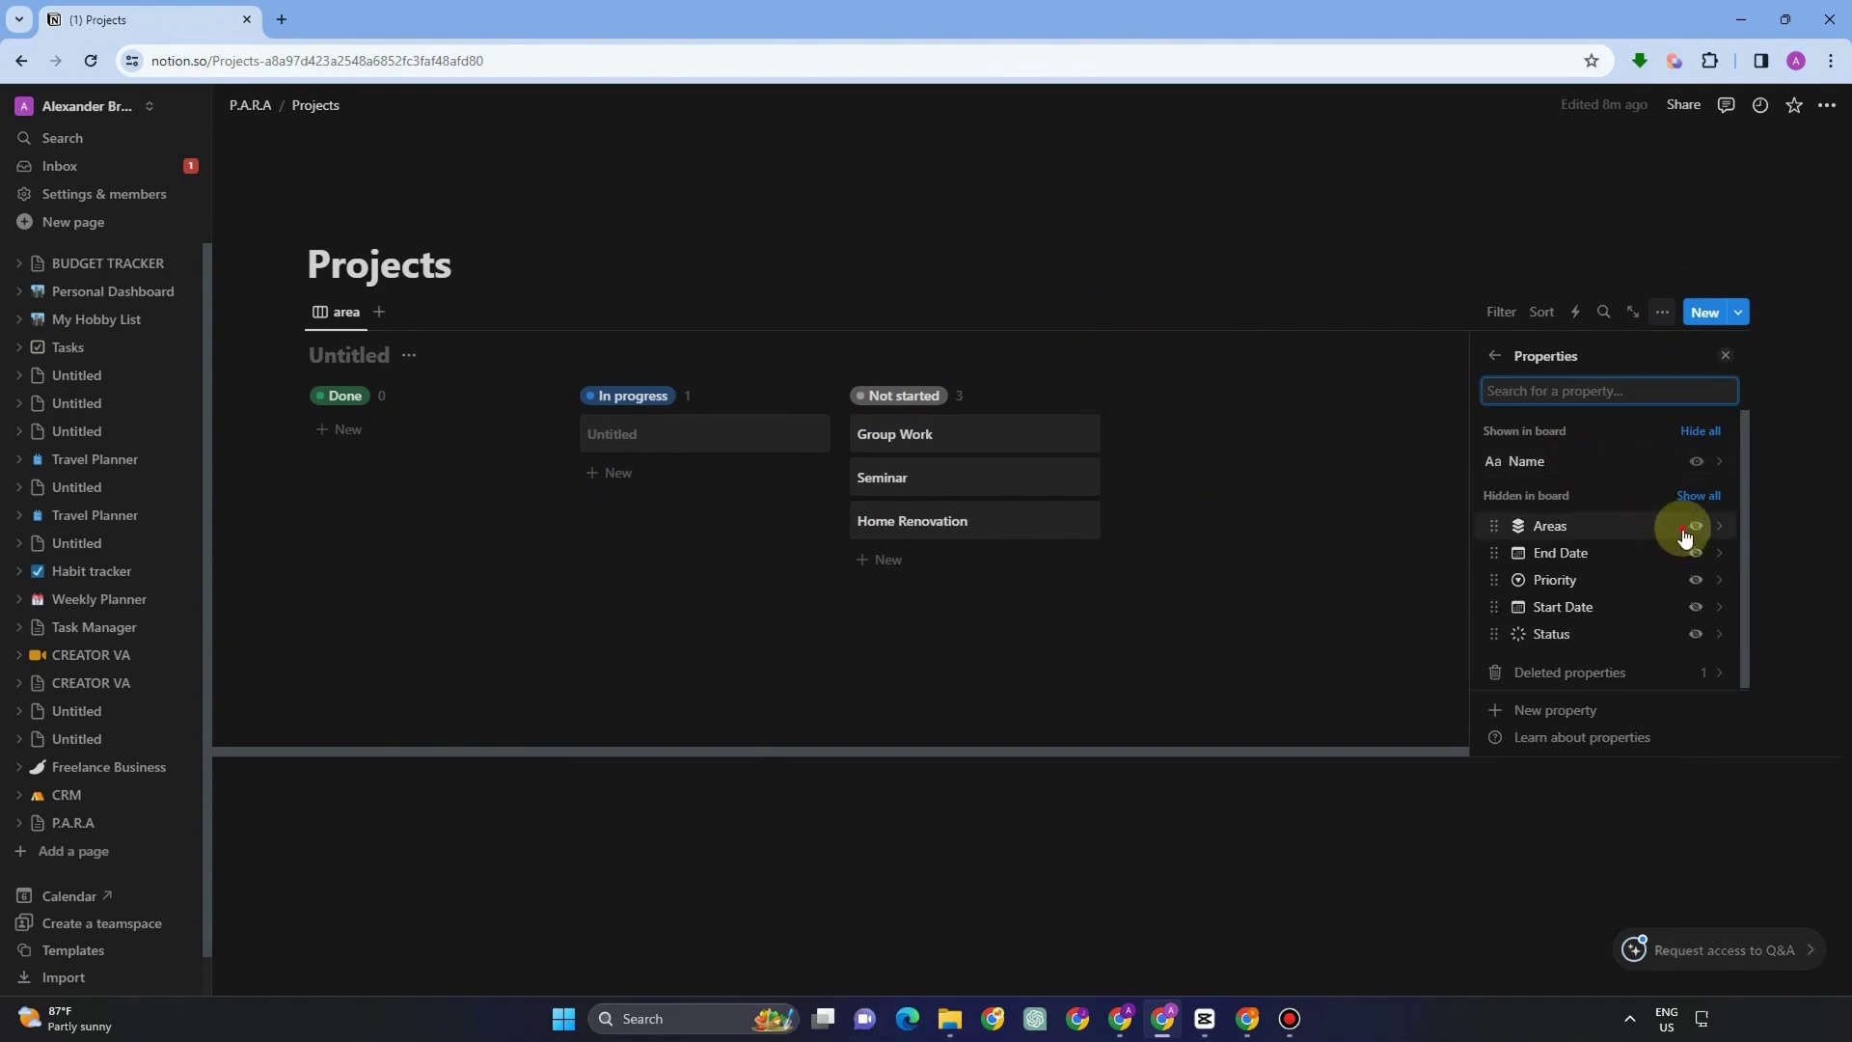
{"action": "left_click", "coordinate": [1688, 530]}
{"action": "scroll", "coordinate": [1620, 524], "scroll_direction": "down", "scroll_amount": 1}
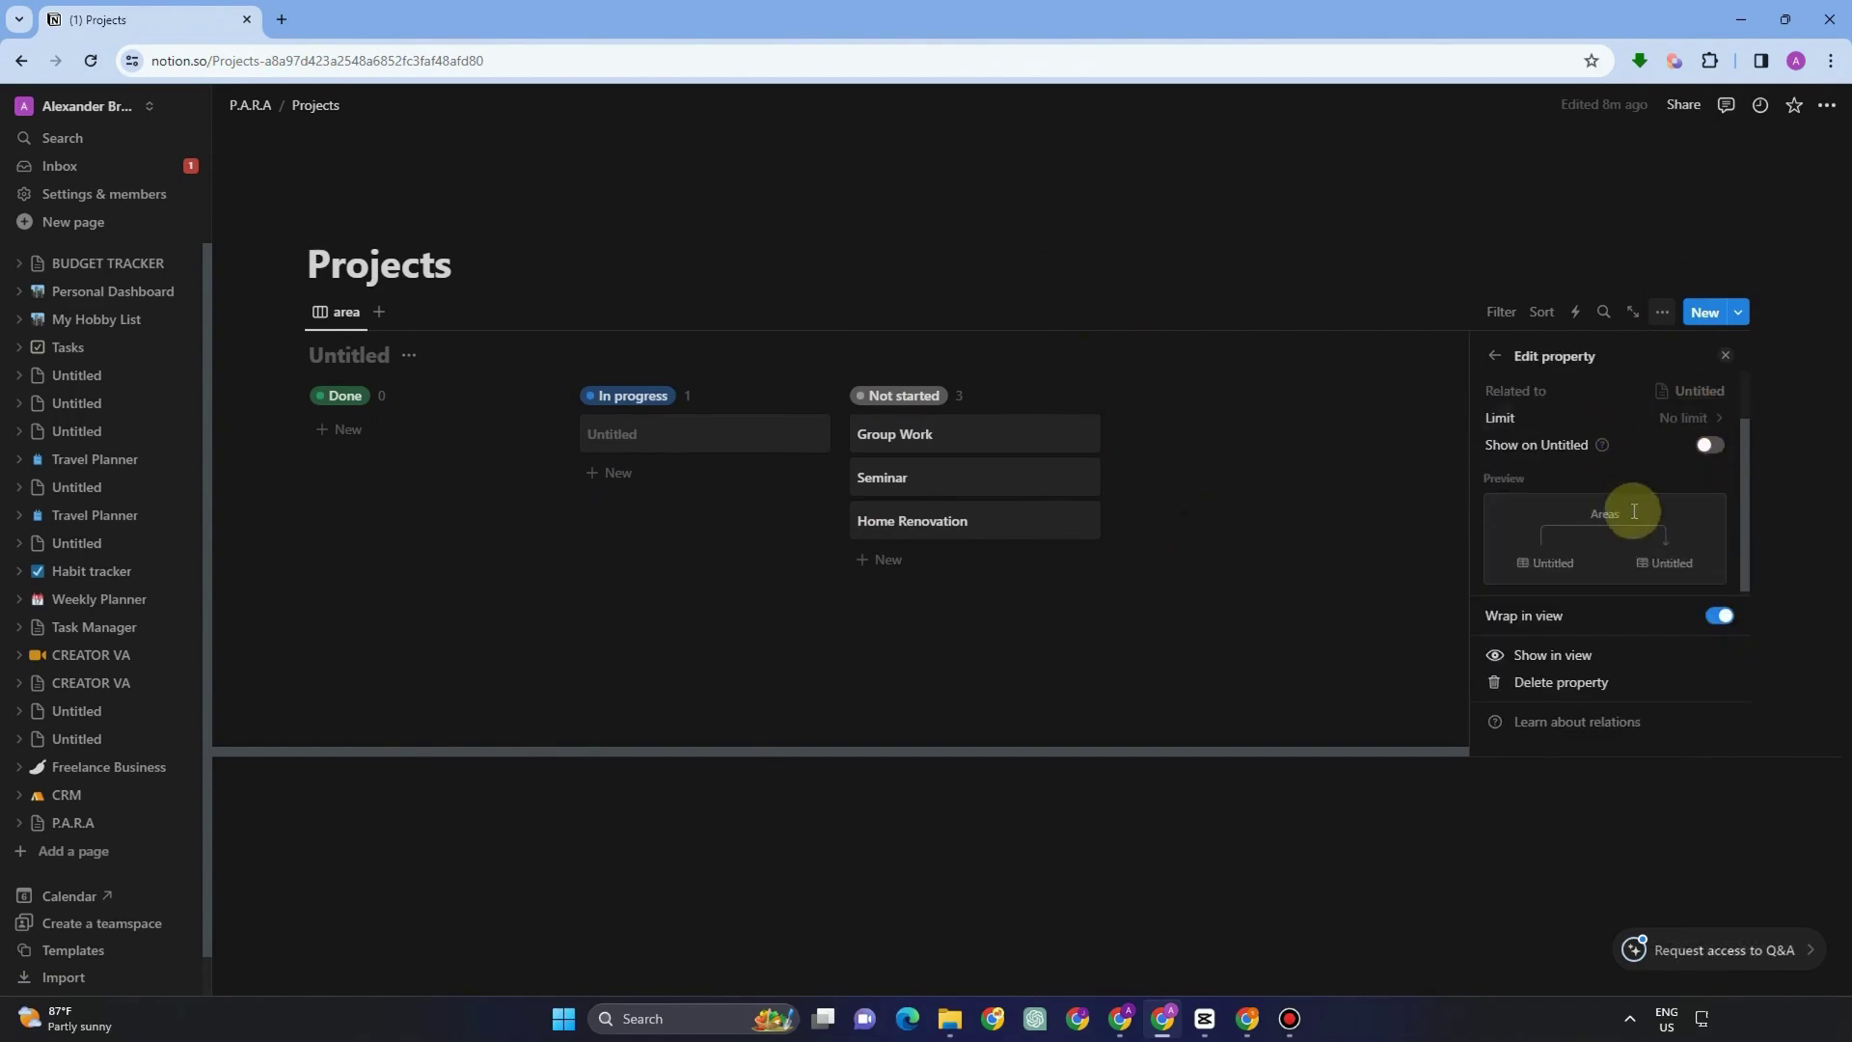
{"action": "left_click", "coordinate": [1593, 663]}
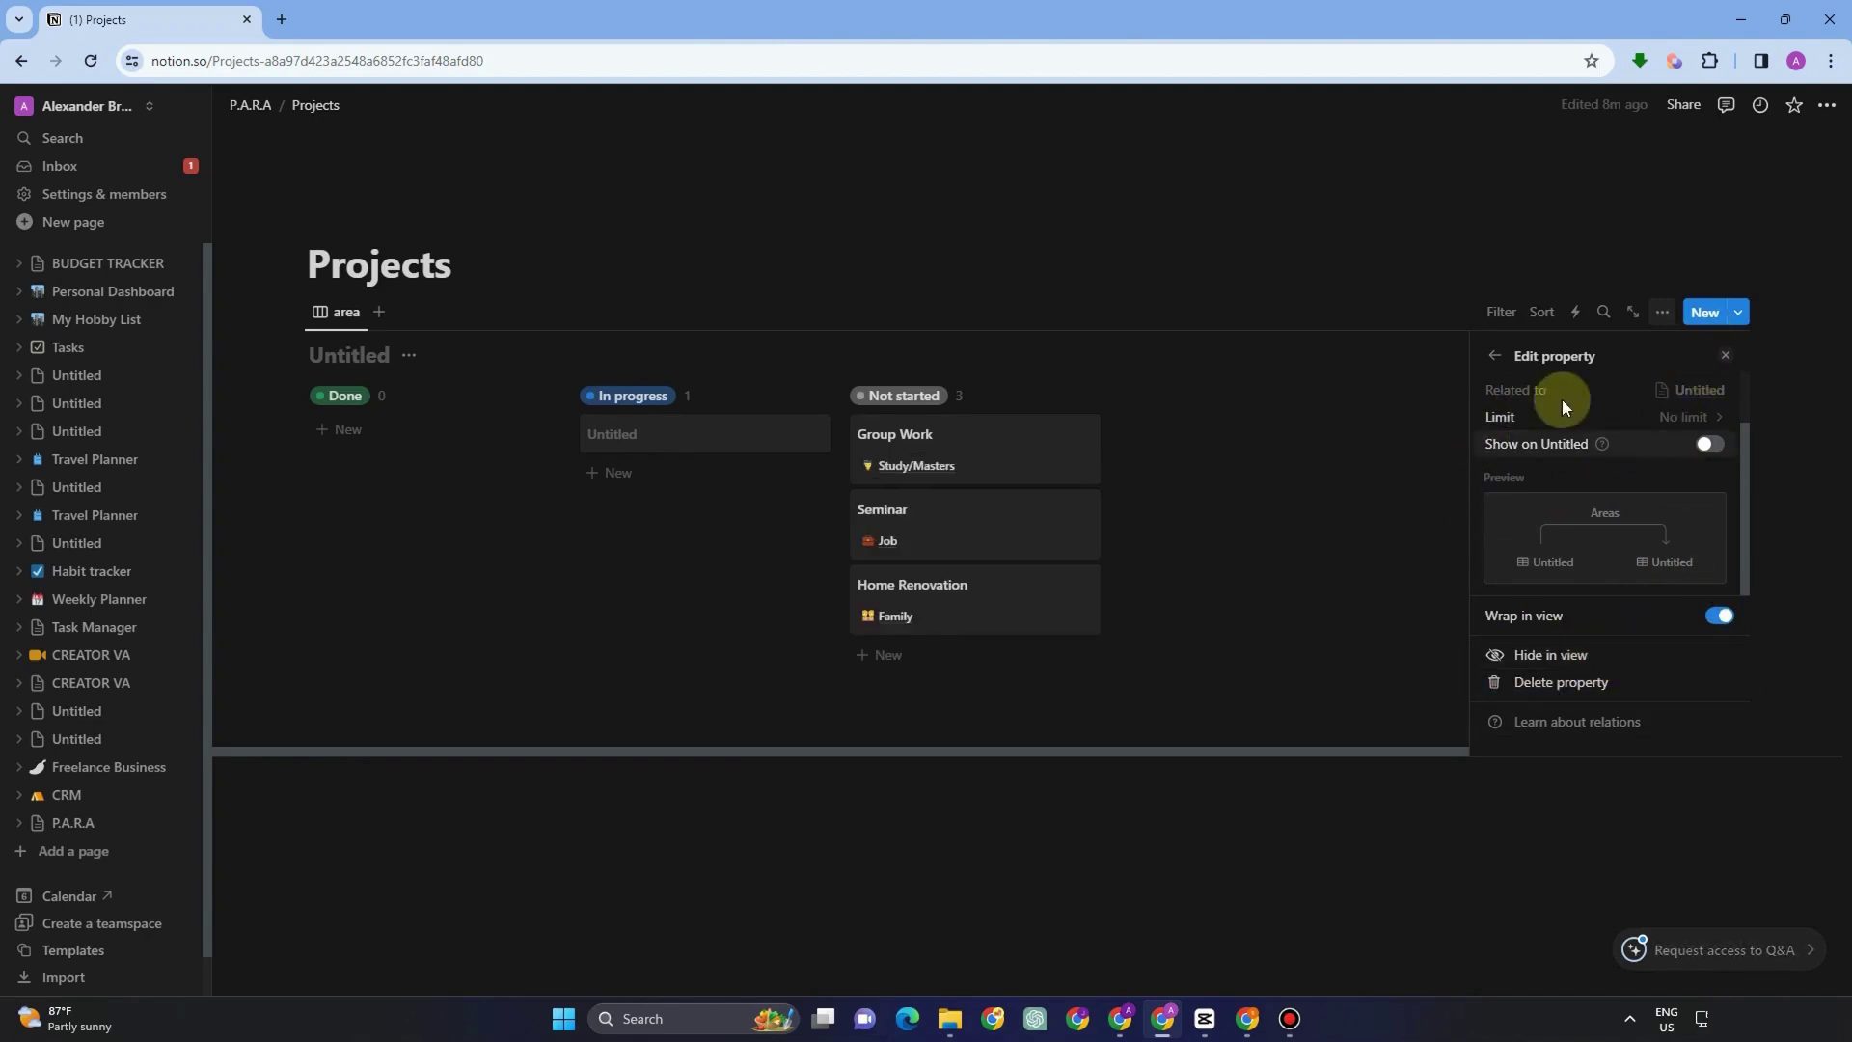
{"action": "left_click", "coordinate": [1192, 265]}
{"action": "left_click", "coordinate": [1093, 526]}
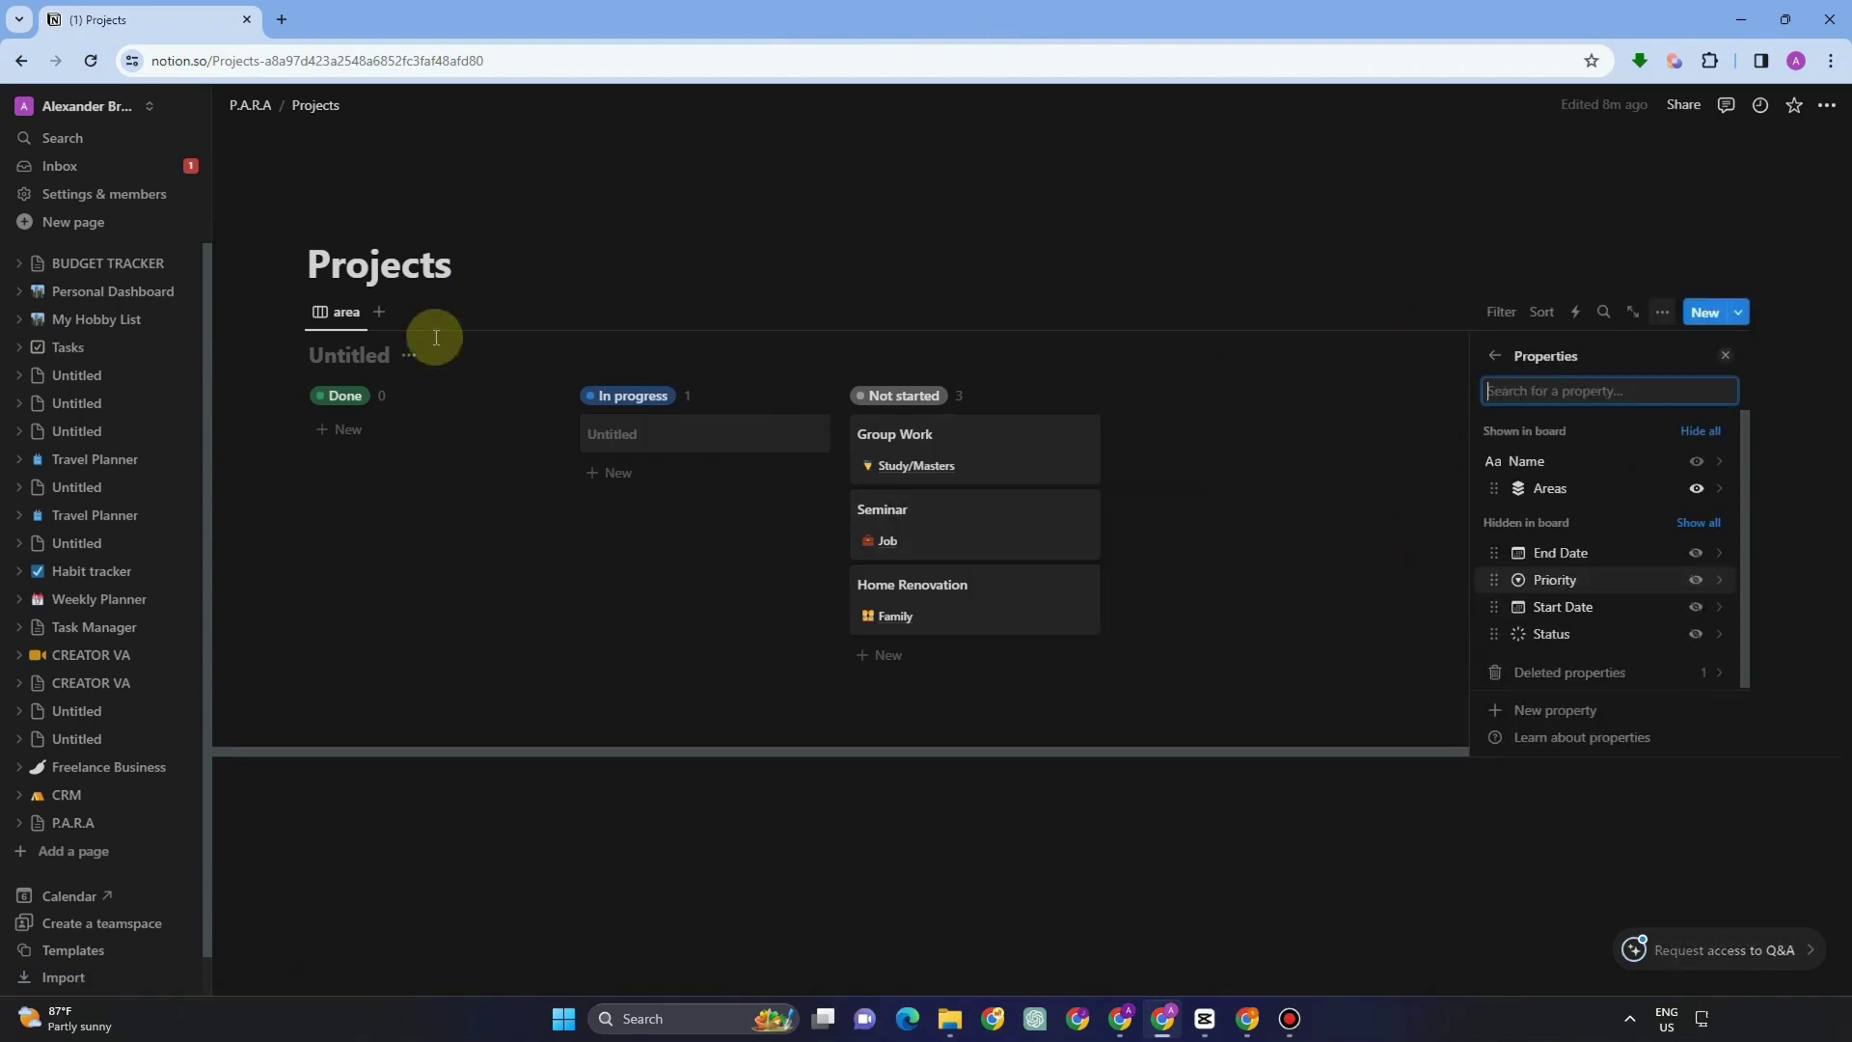
Go back to P.A.R.A and open the Family card on the AREAS page
{"action": "left_click", "coordinate": [249, 109]}
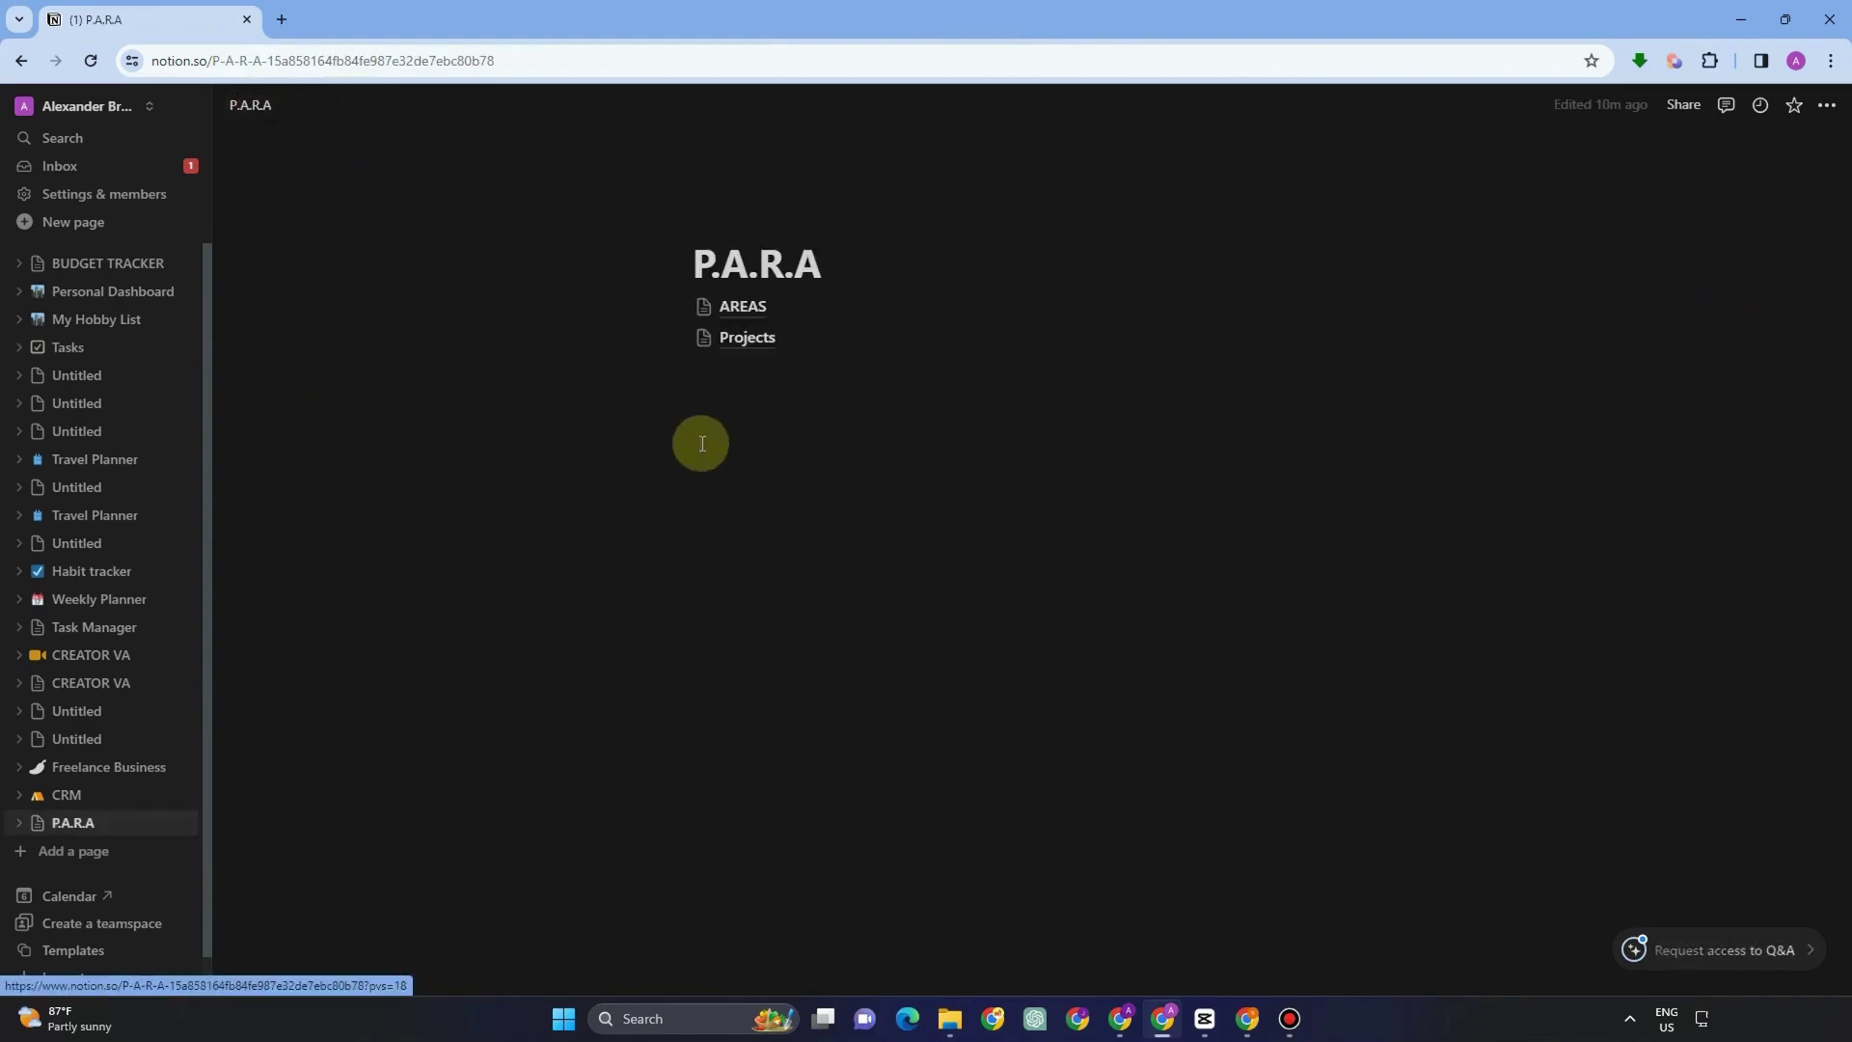
{"action": "left_click", "coordinate": [739, 308]}
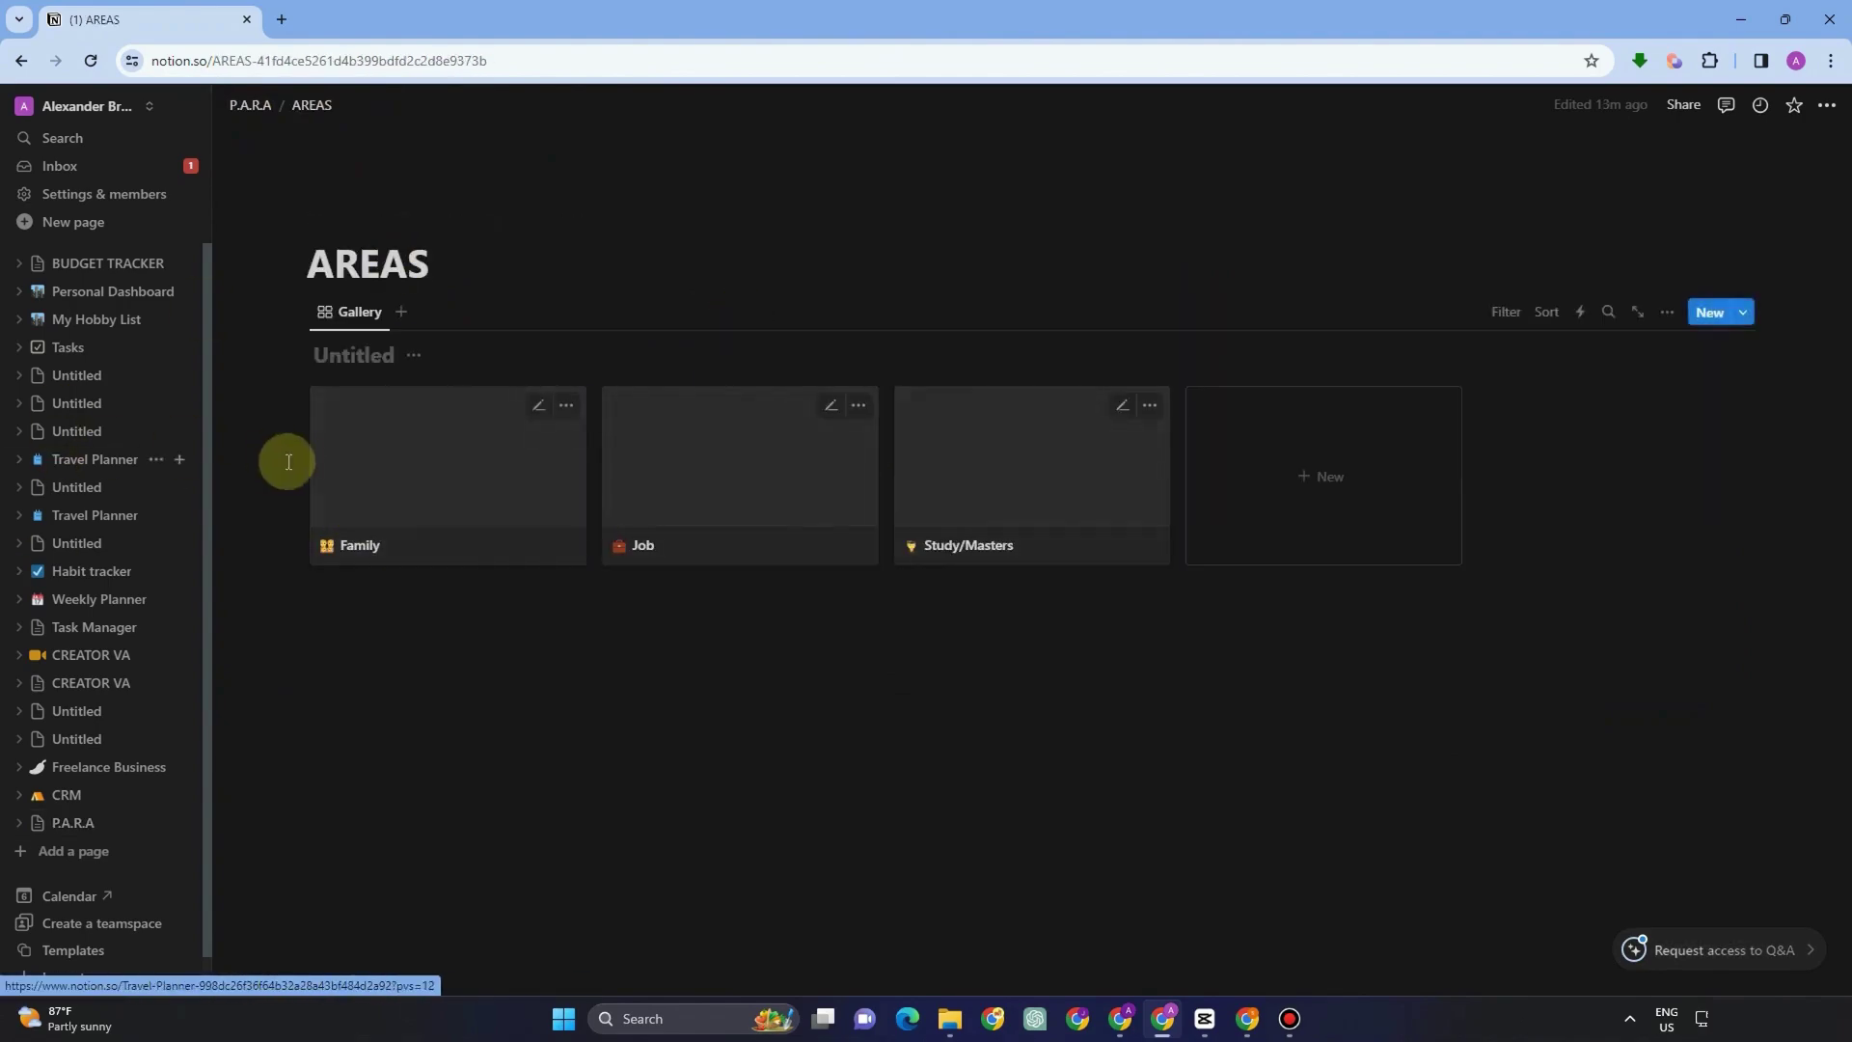
{"action": "left_click", "coordinate": [420, 465]}
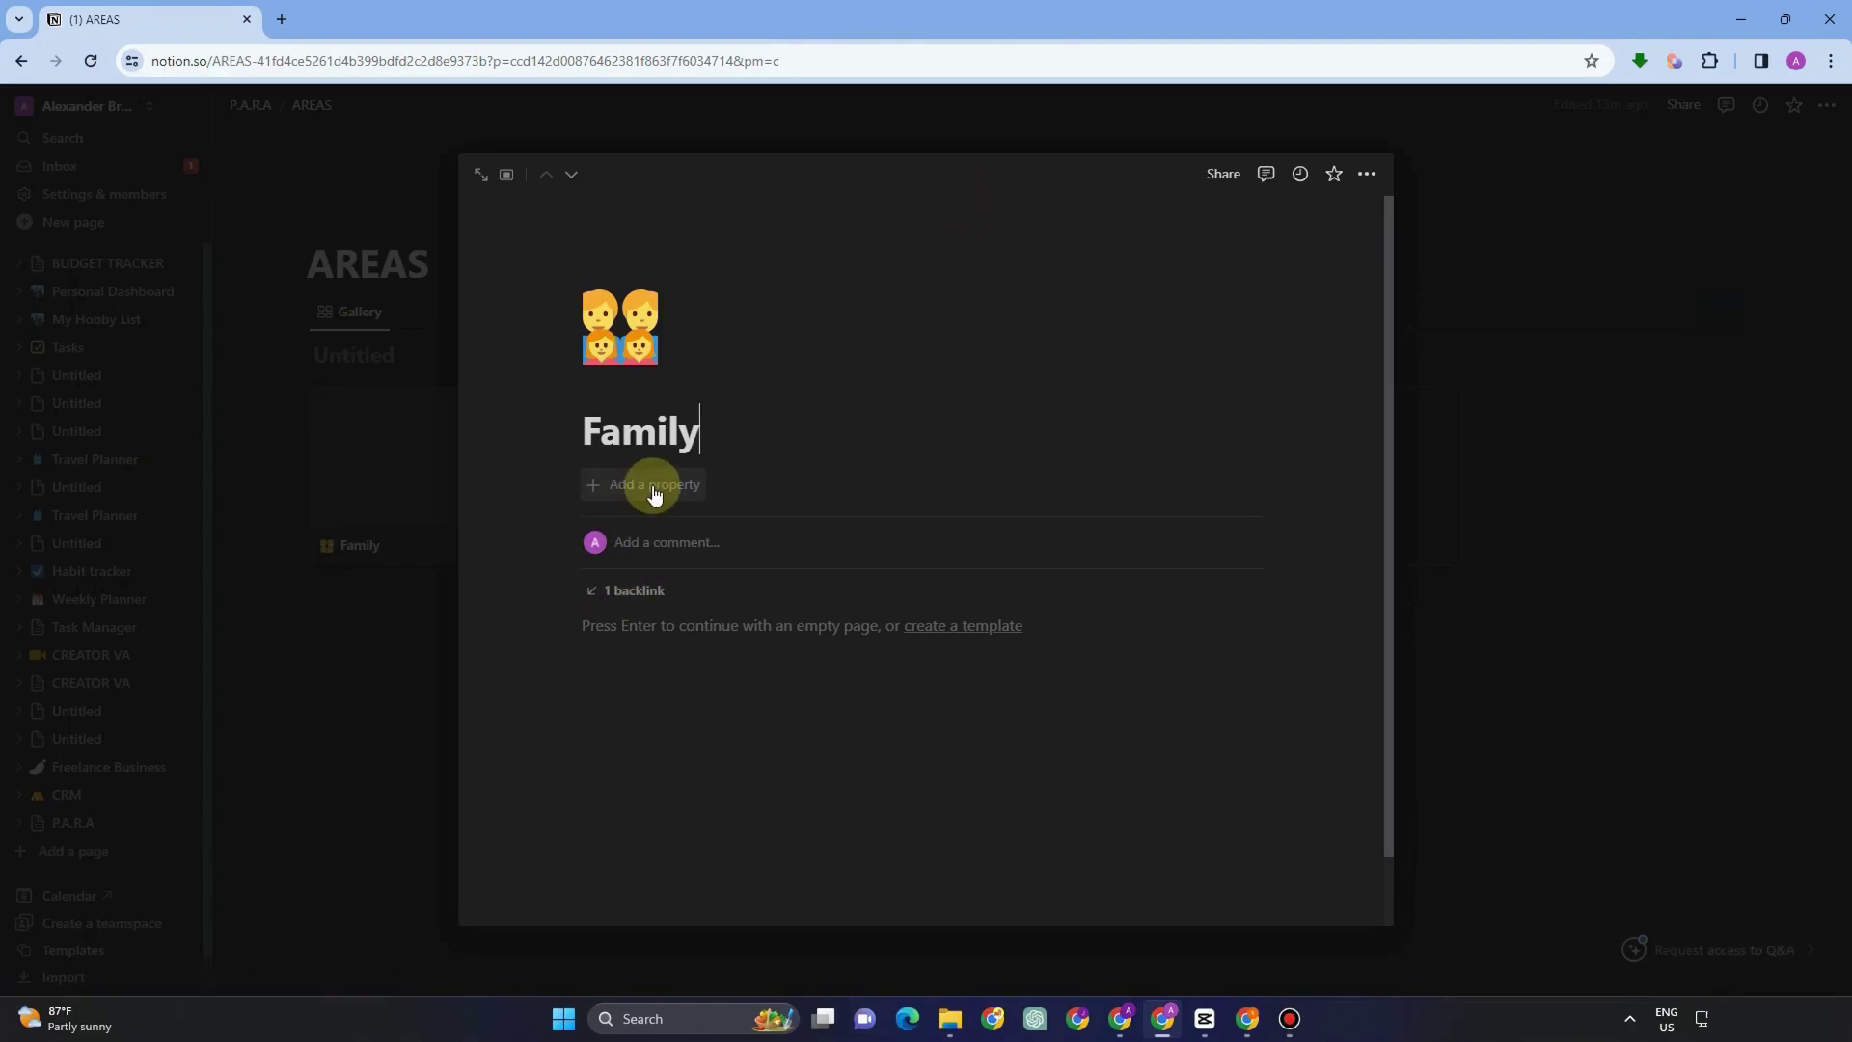
Add a Rollup property to the Family page
{"action": "left_click", "coordinate": [679, 486]}
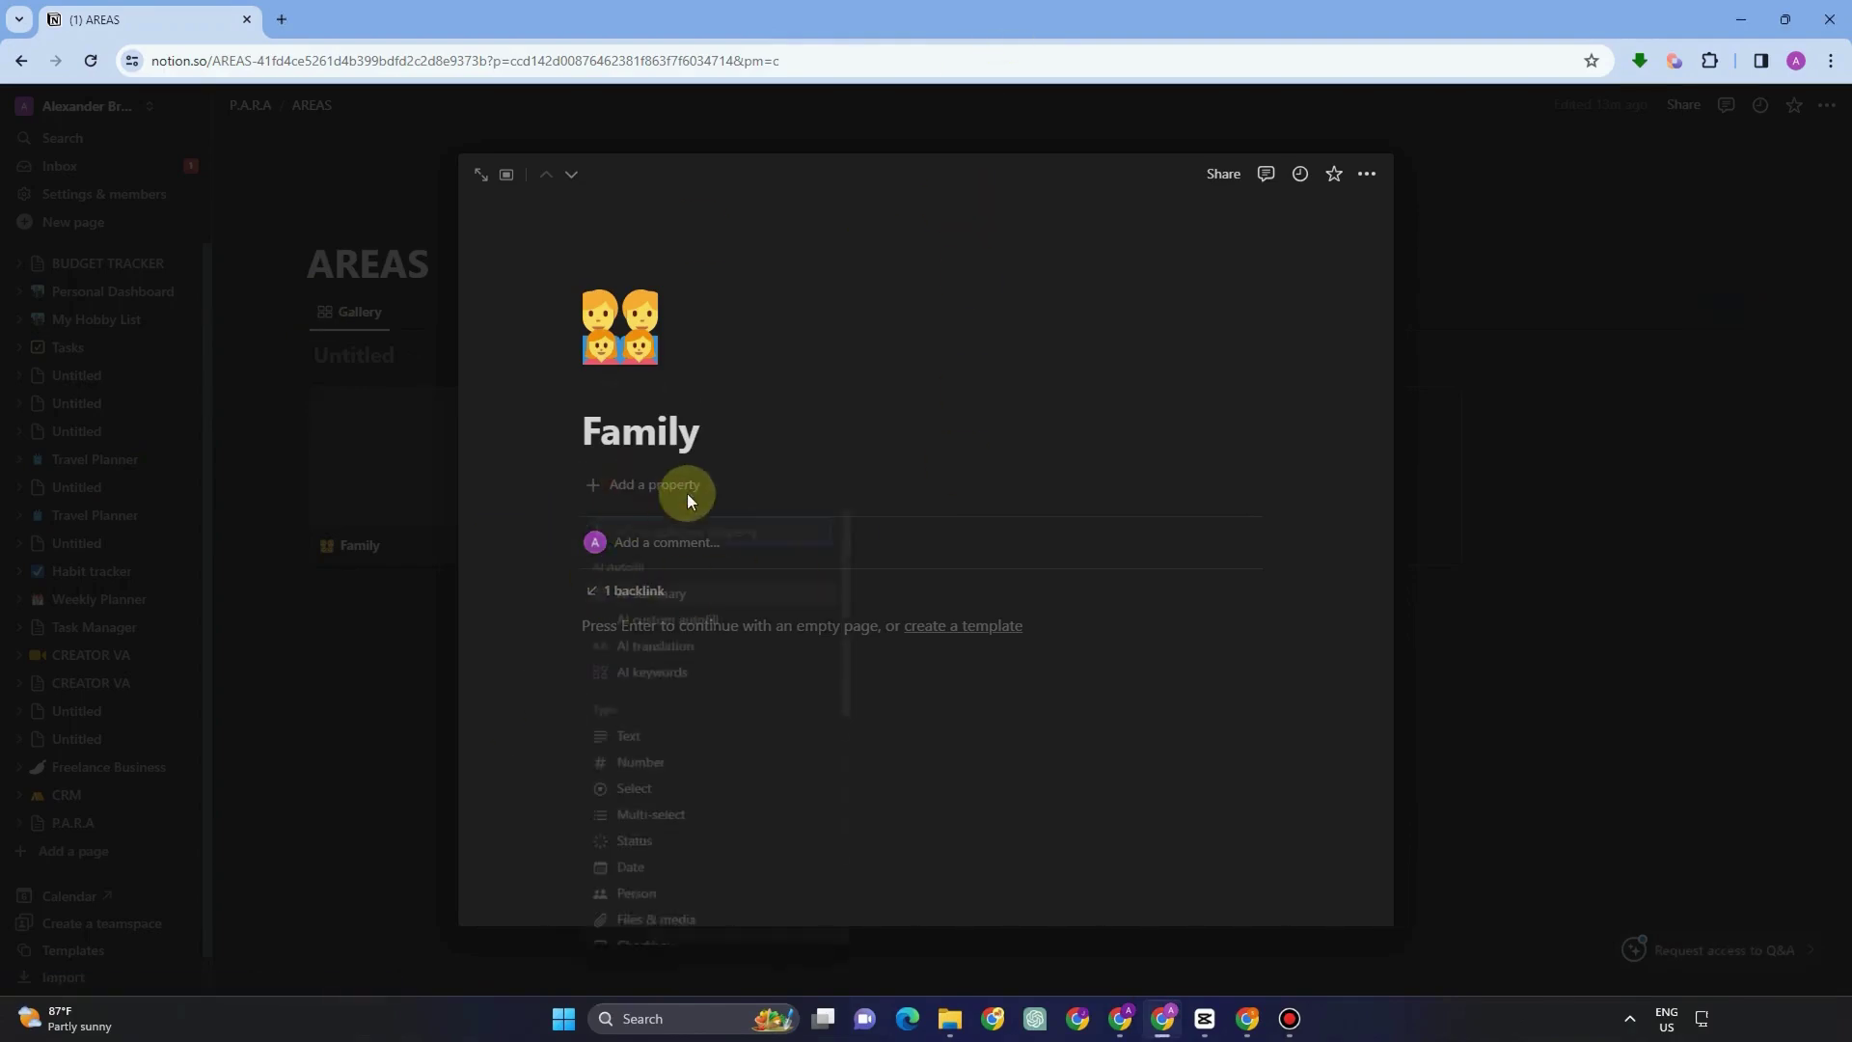
{"action": "type", "text": "Roll"}
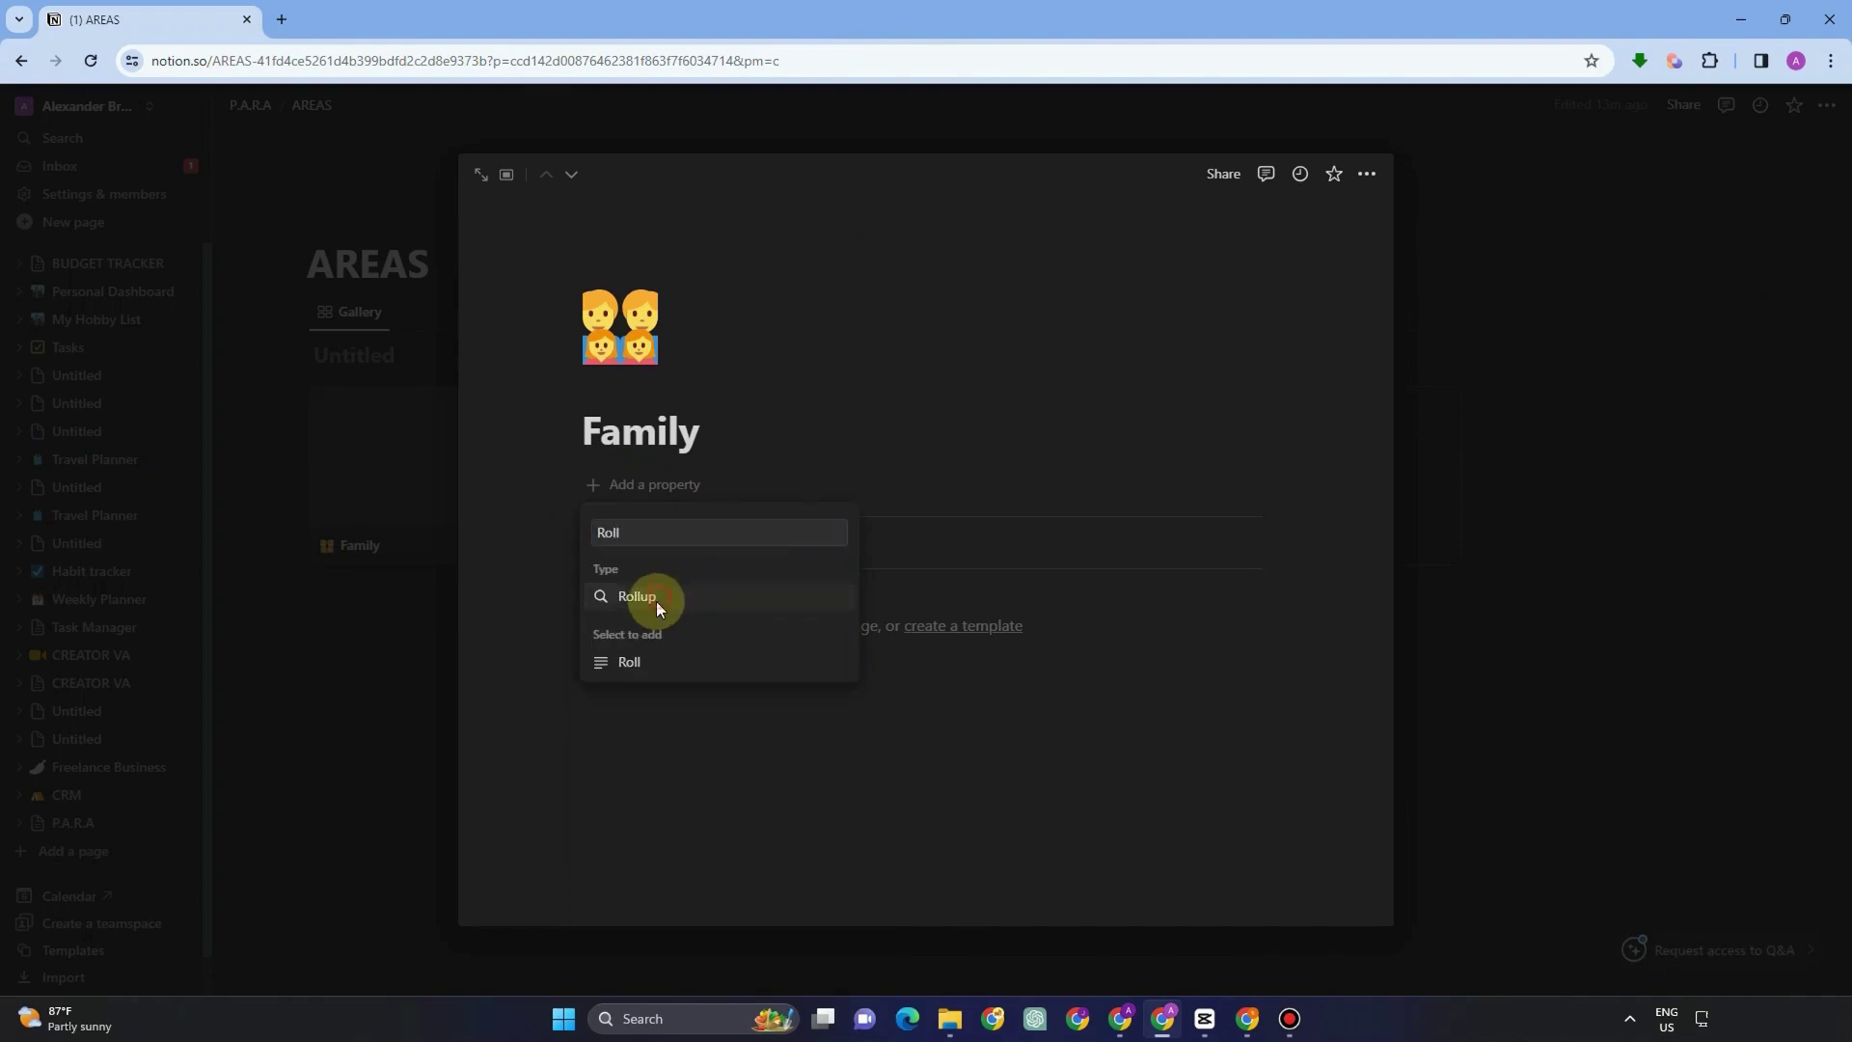
{"action": "left_click", "coordinate": [656, 600]}
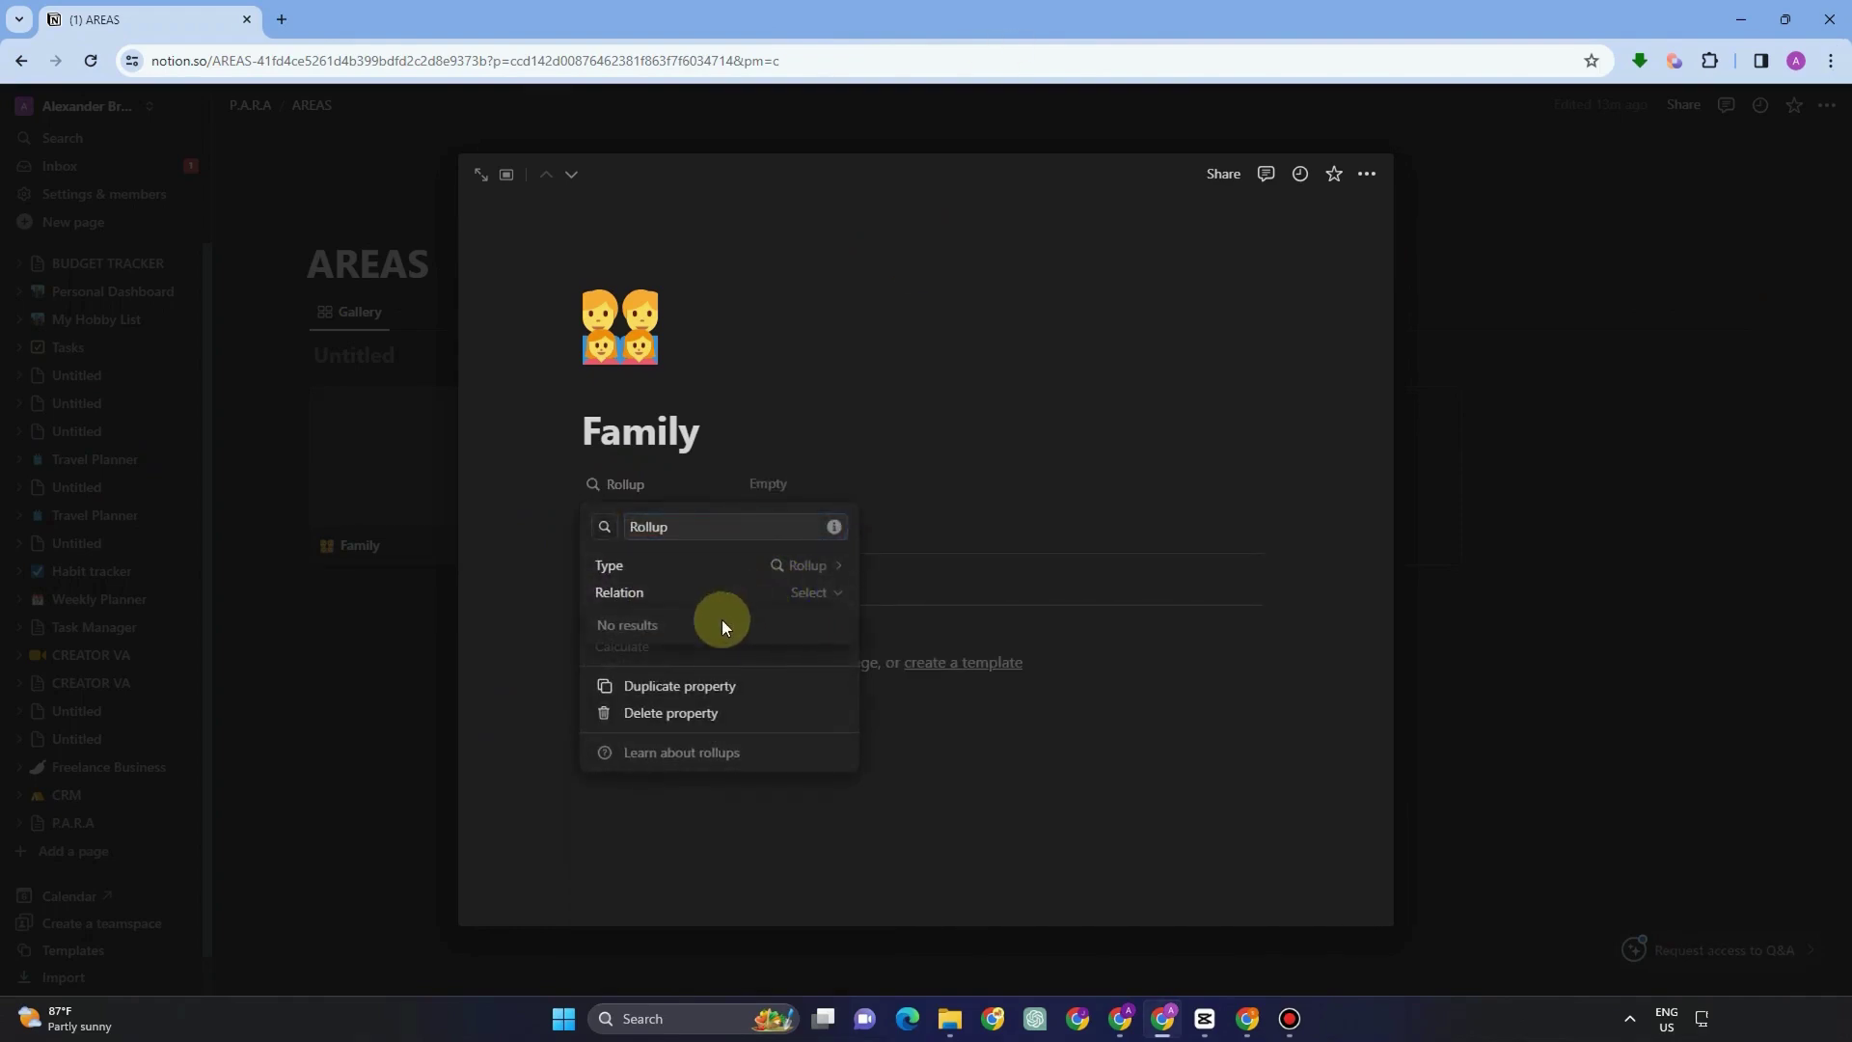
{"action": "left_click", "coordinate": [768, 597]}
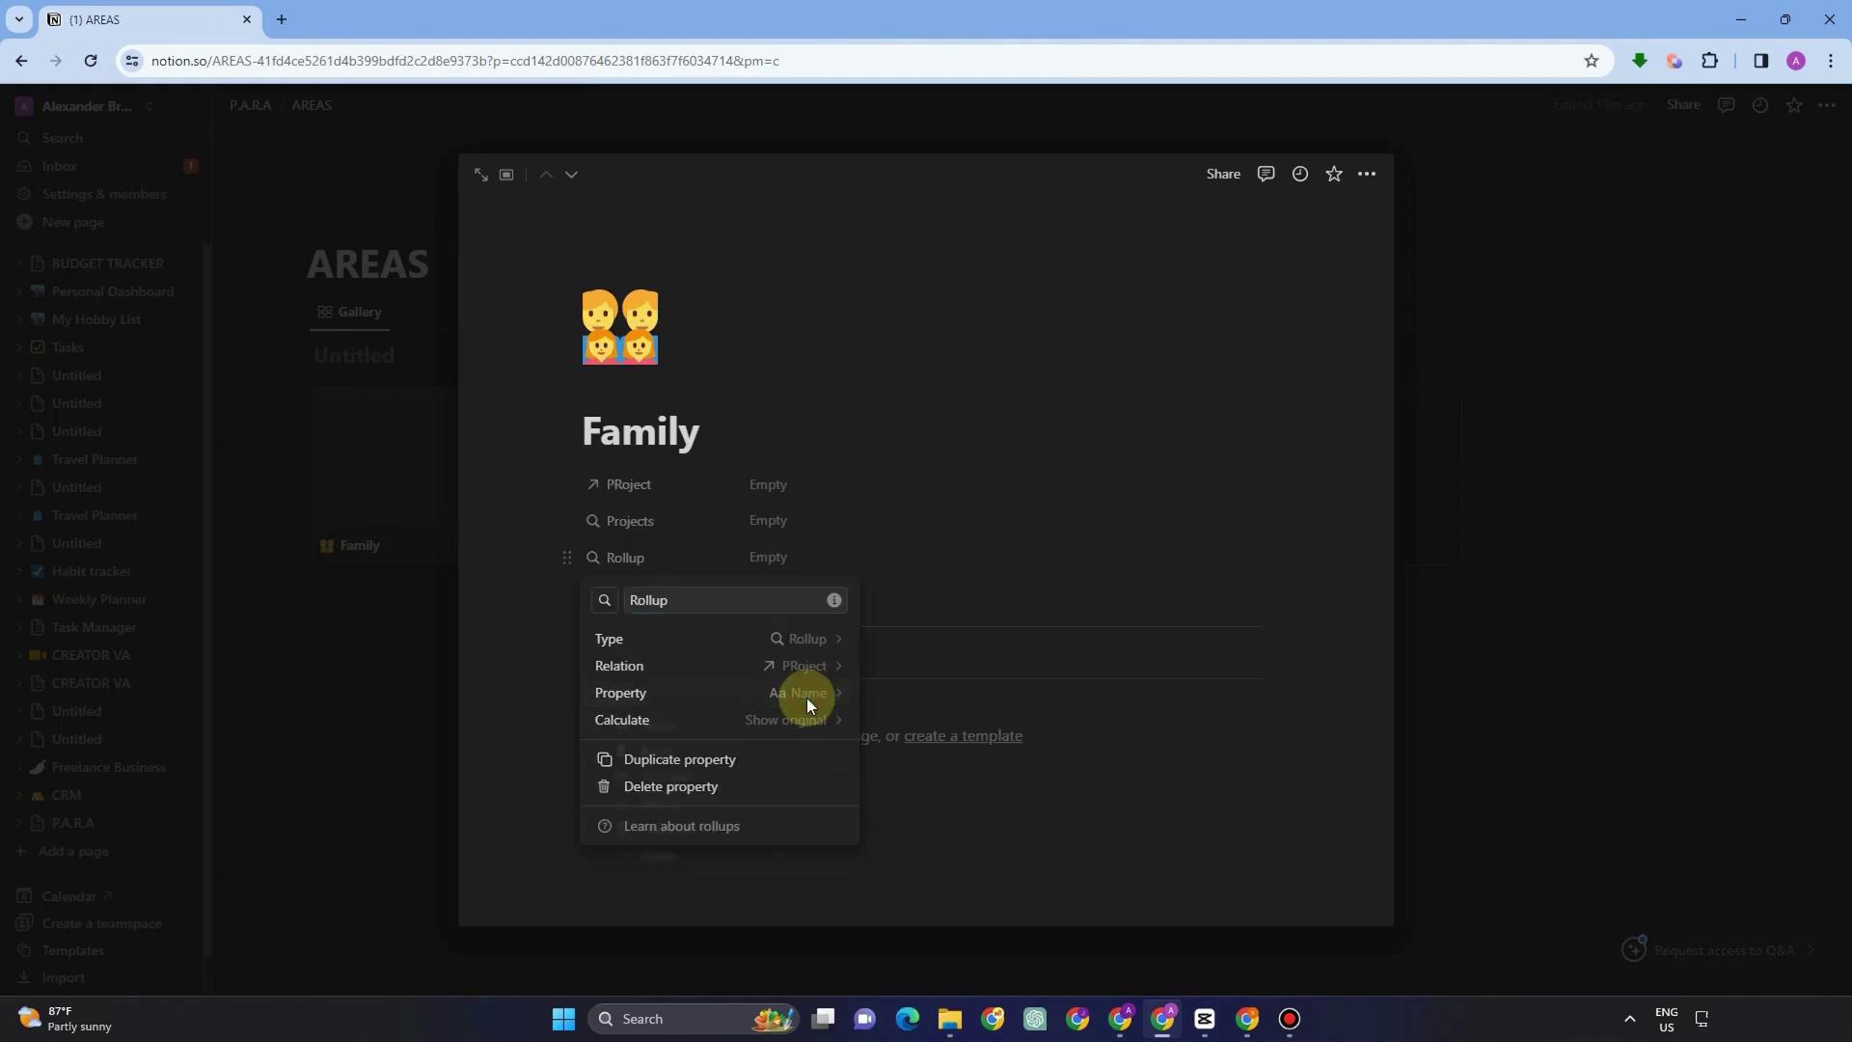
Set the Rollup property to calculate the In progress percent per group of the Status property, shown as a Bar
{"action": "left_click", "coordinate": [806, 697]}
{"action": "left_click", "coordinate": [769, 859]}
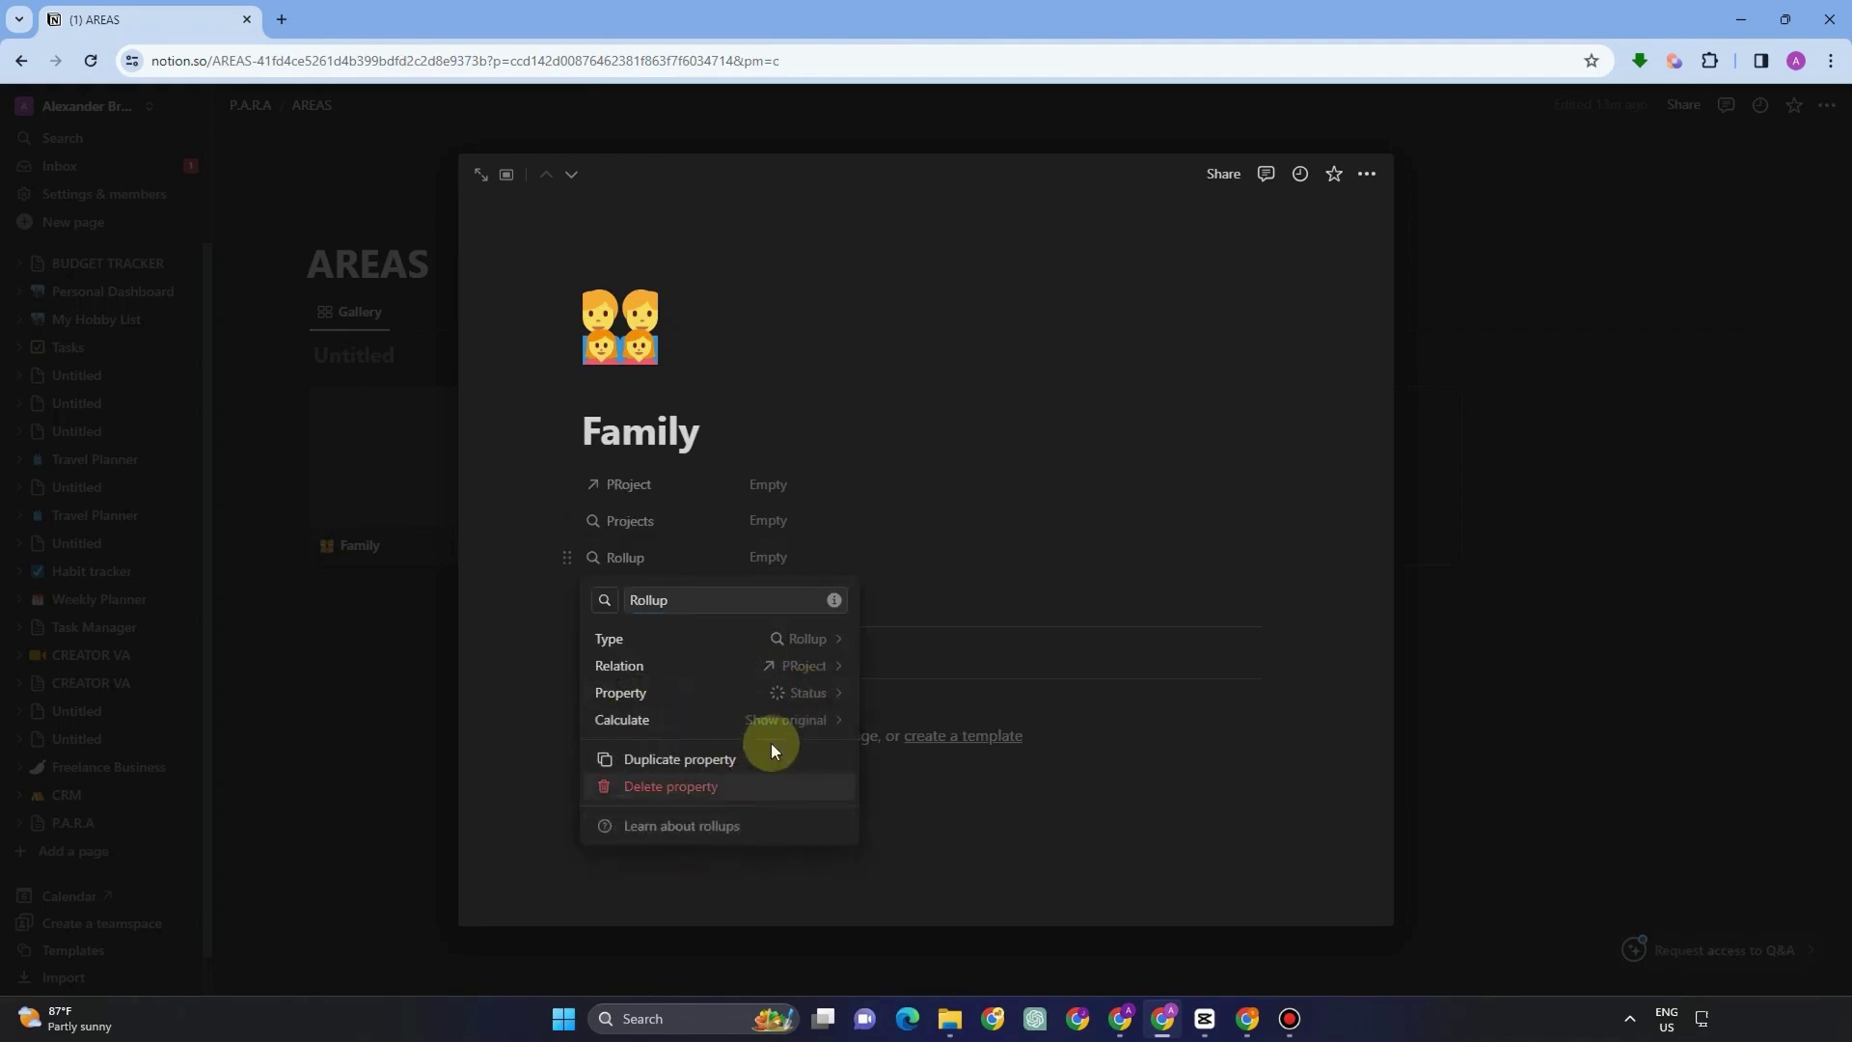
{"action": "left_click", "coordinate": [796, 718]}
{"action": "mouse_move", "coordinate": [764, 841]}
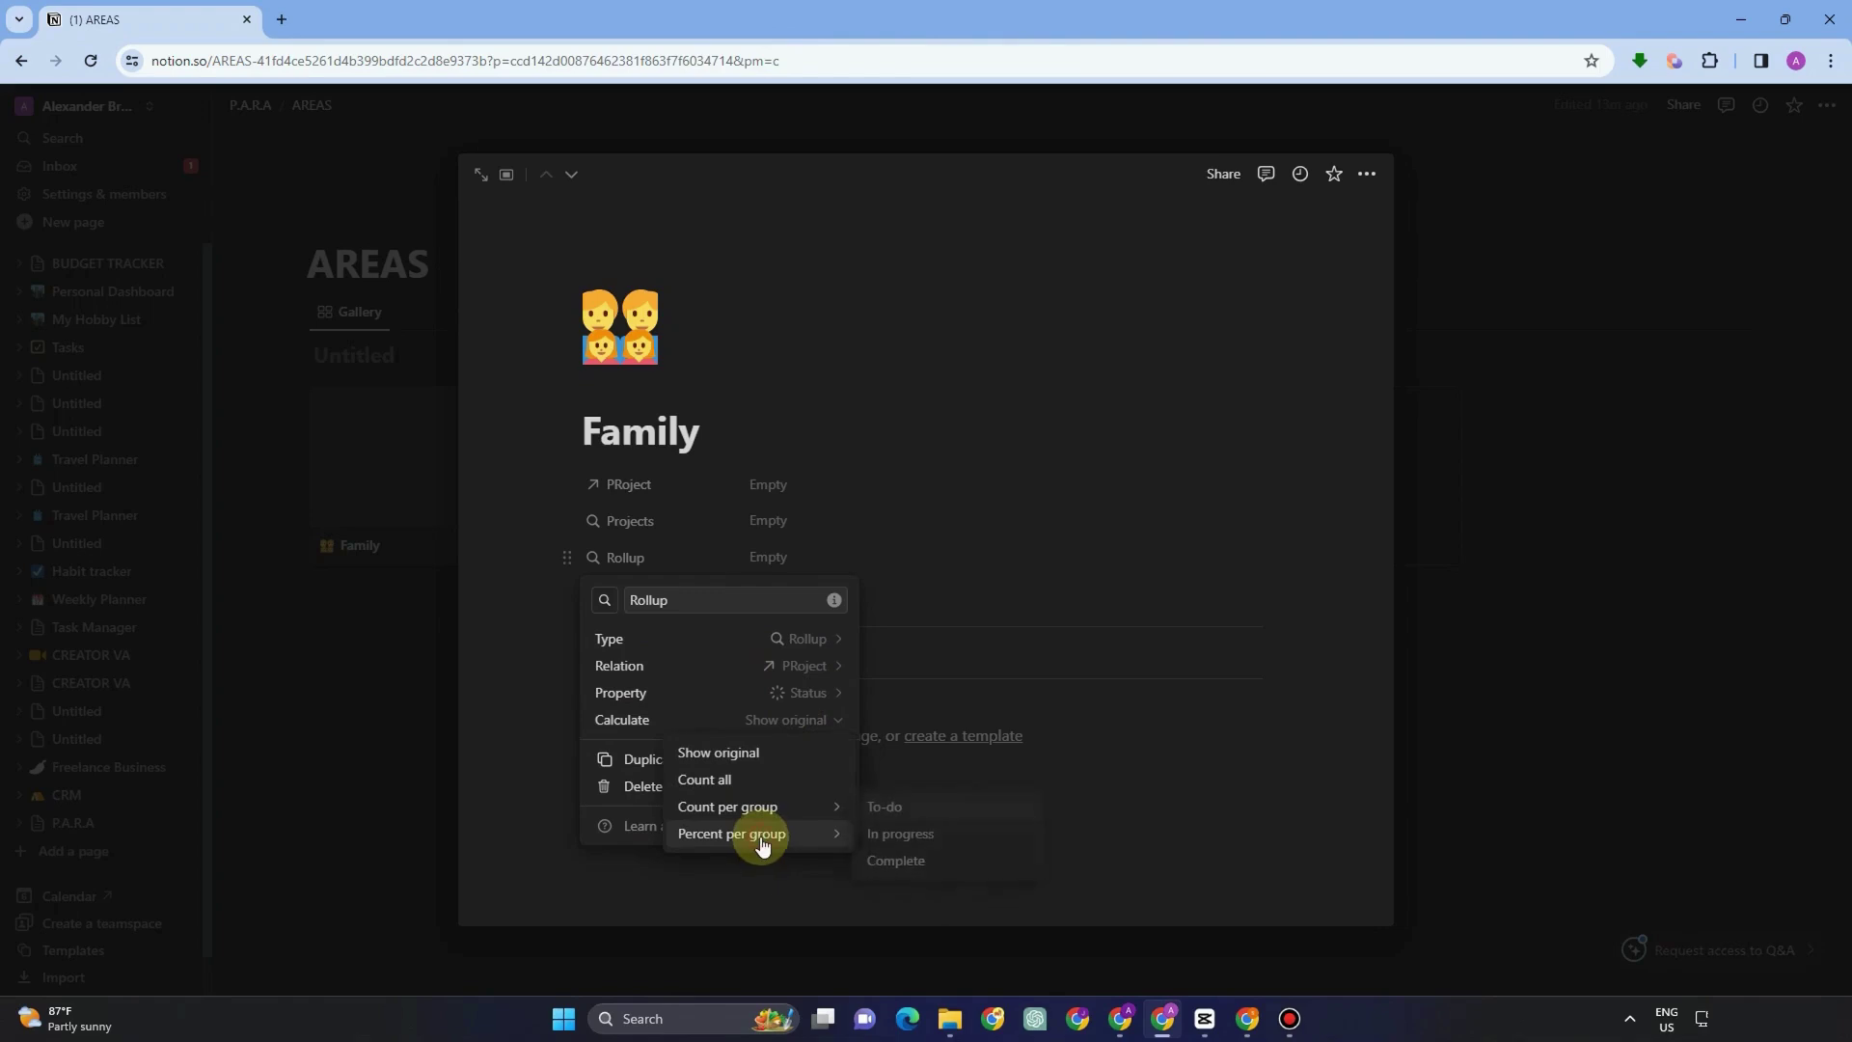
{"action": "left_click", "coordinate": [911, 837]}
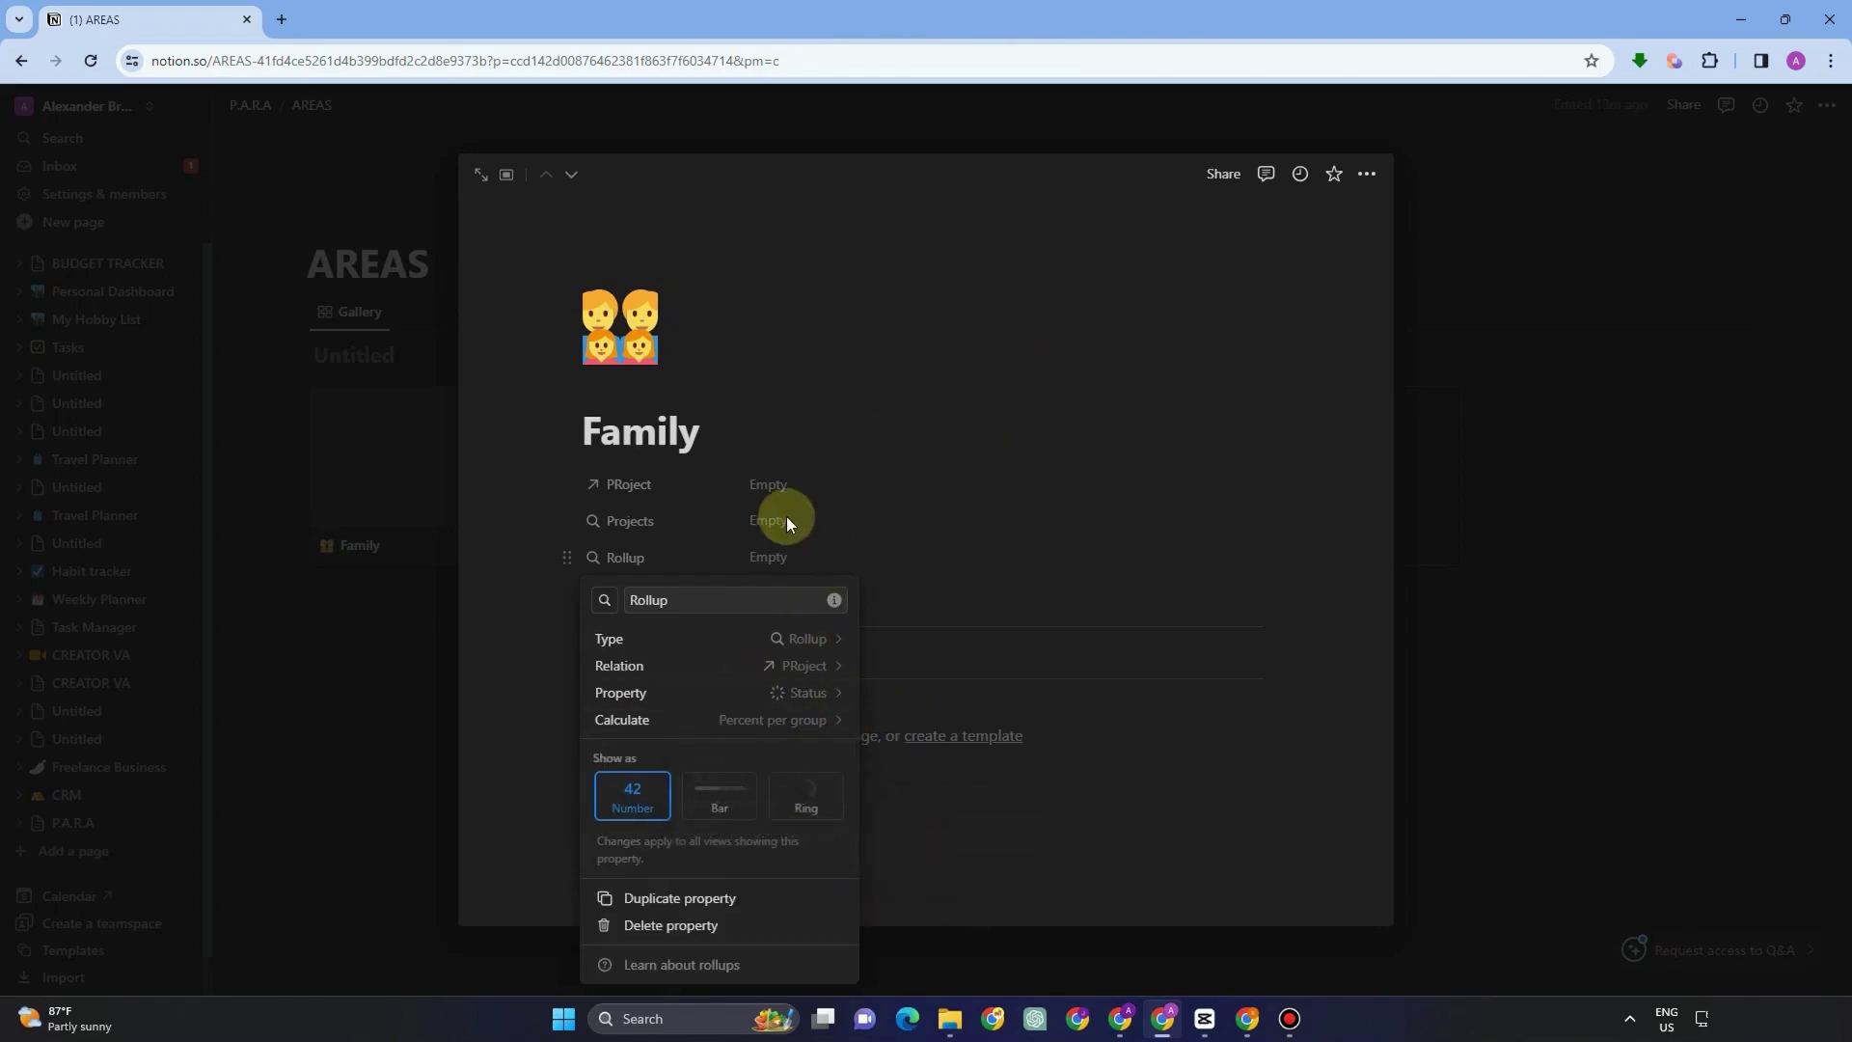
{"action": "left_click", "coordinate": [702, 790]}
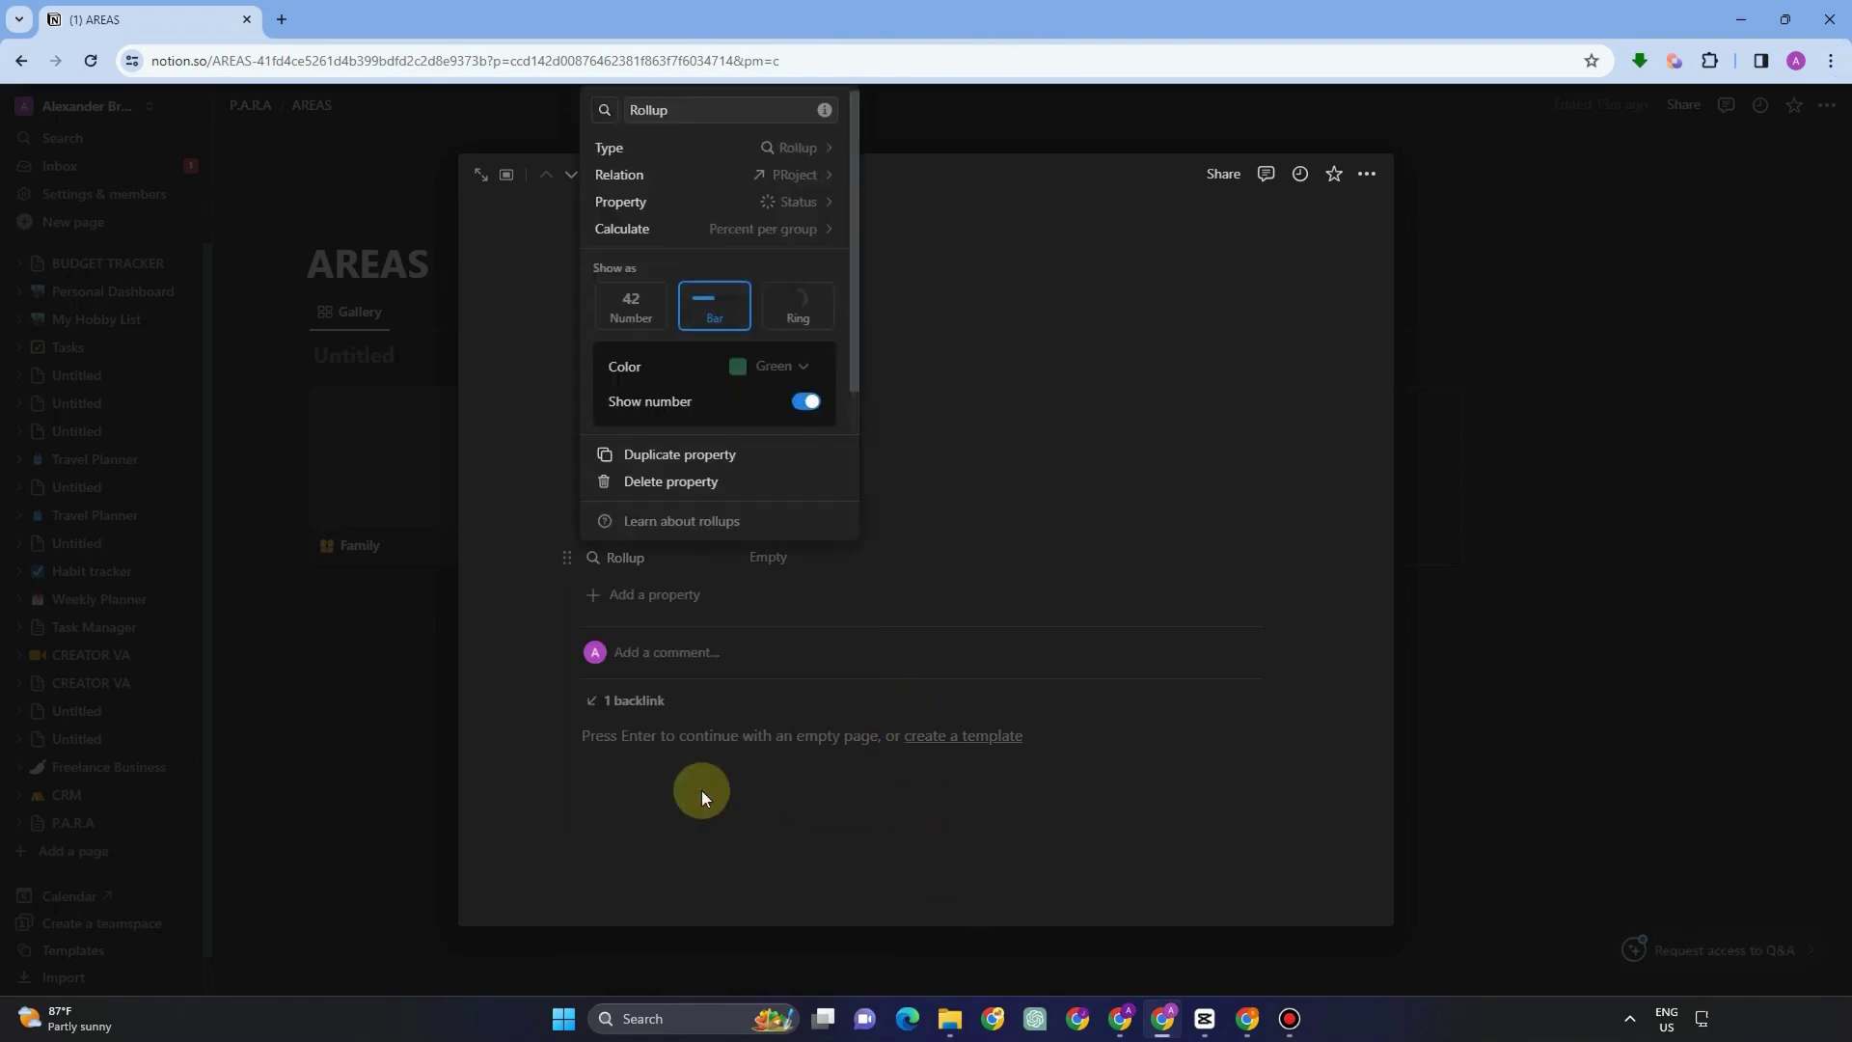
Set the color of the Family page's Rollup bar to Yellow
{"action": "left_click", "coordinate": [783, 367]}
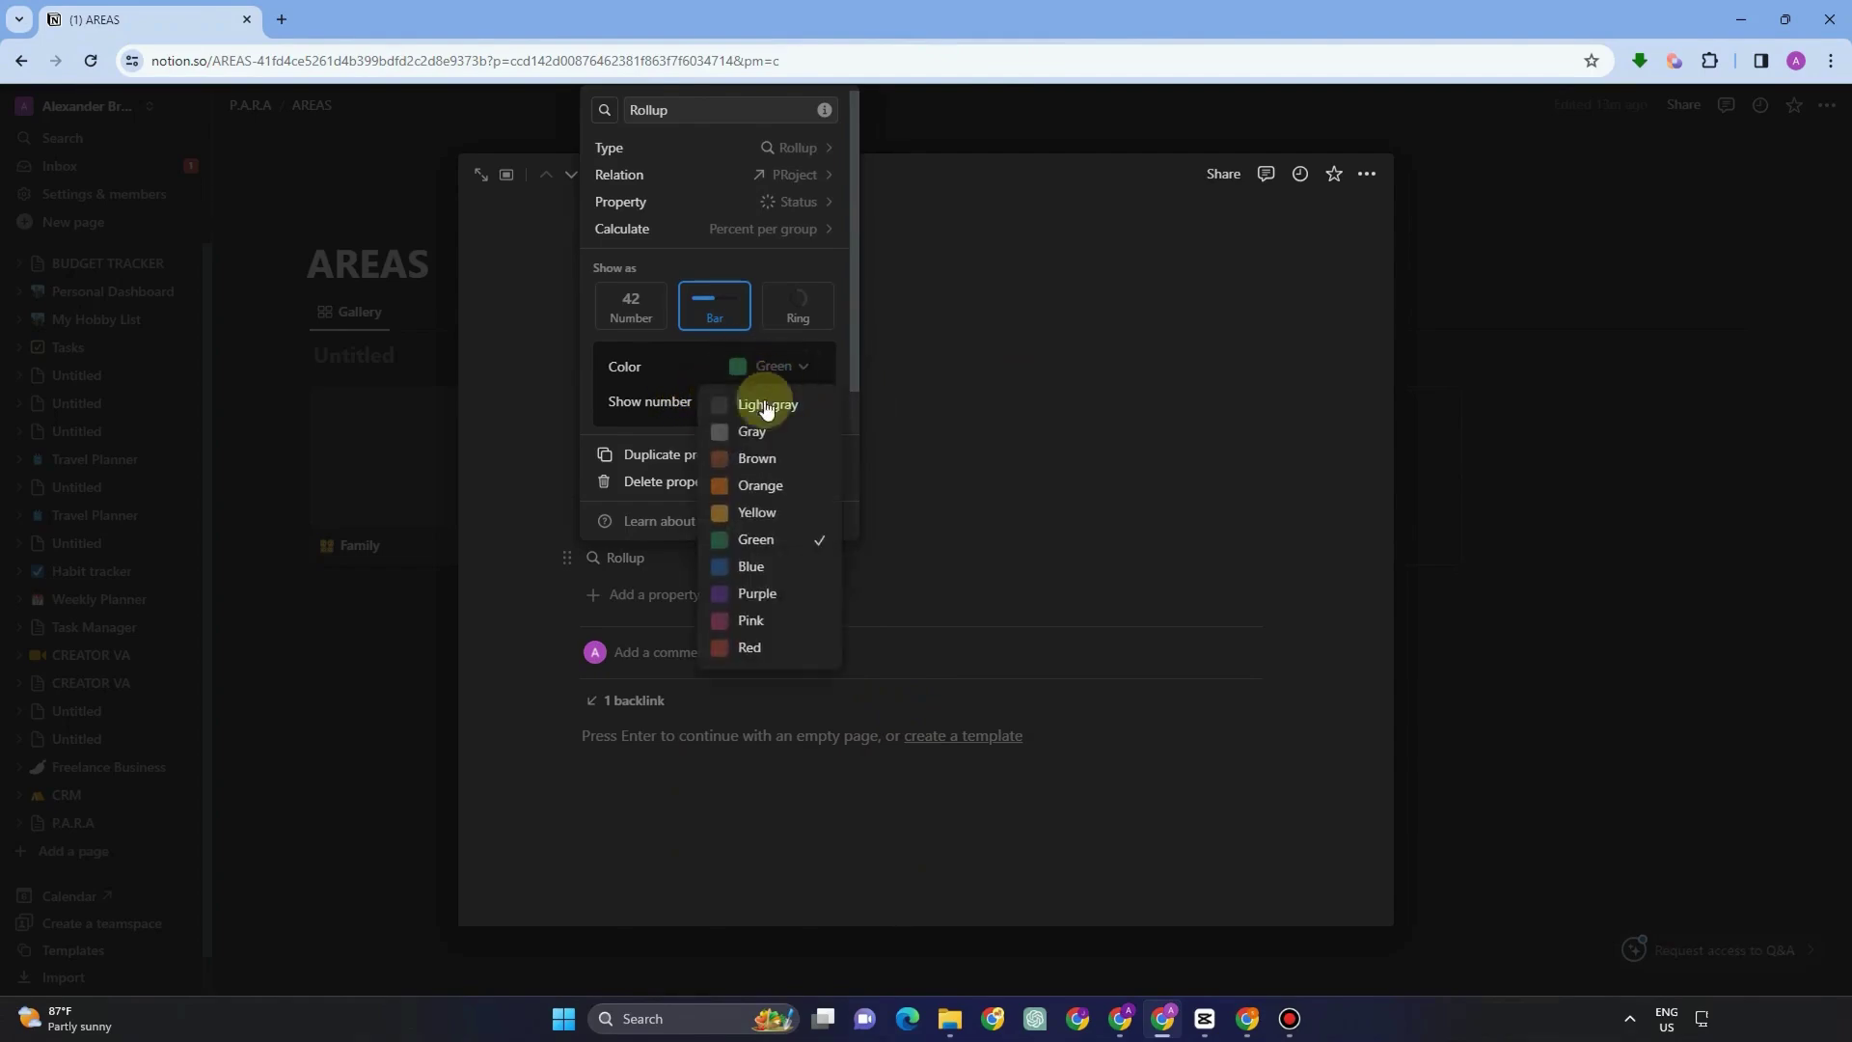
{"action": "left_click", "coordinate": [760, 512]}
{"action": "left_click", "coordinate": [703, 558]}
{"action": "type", "text": "O"}
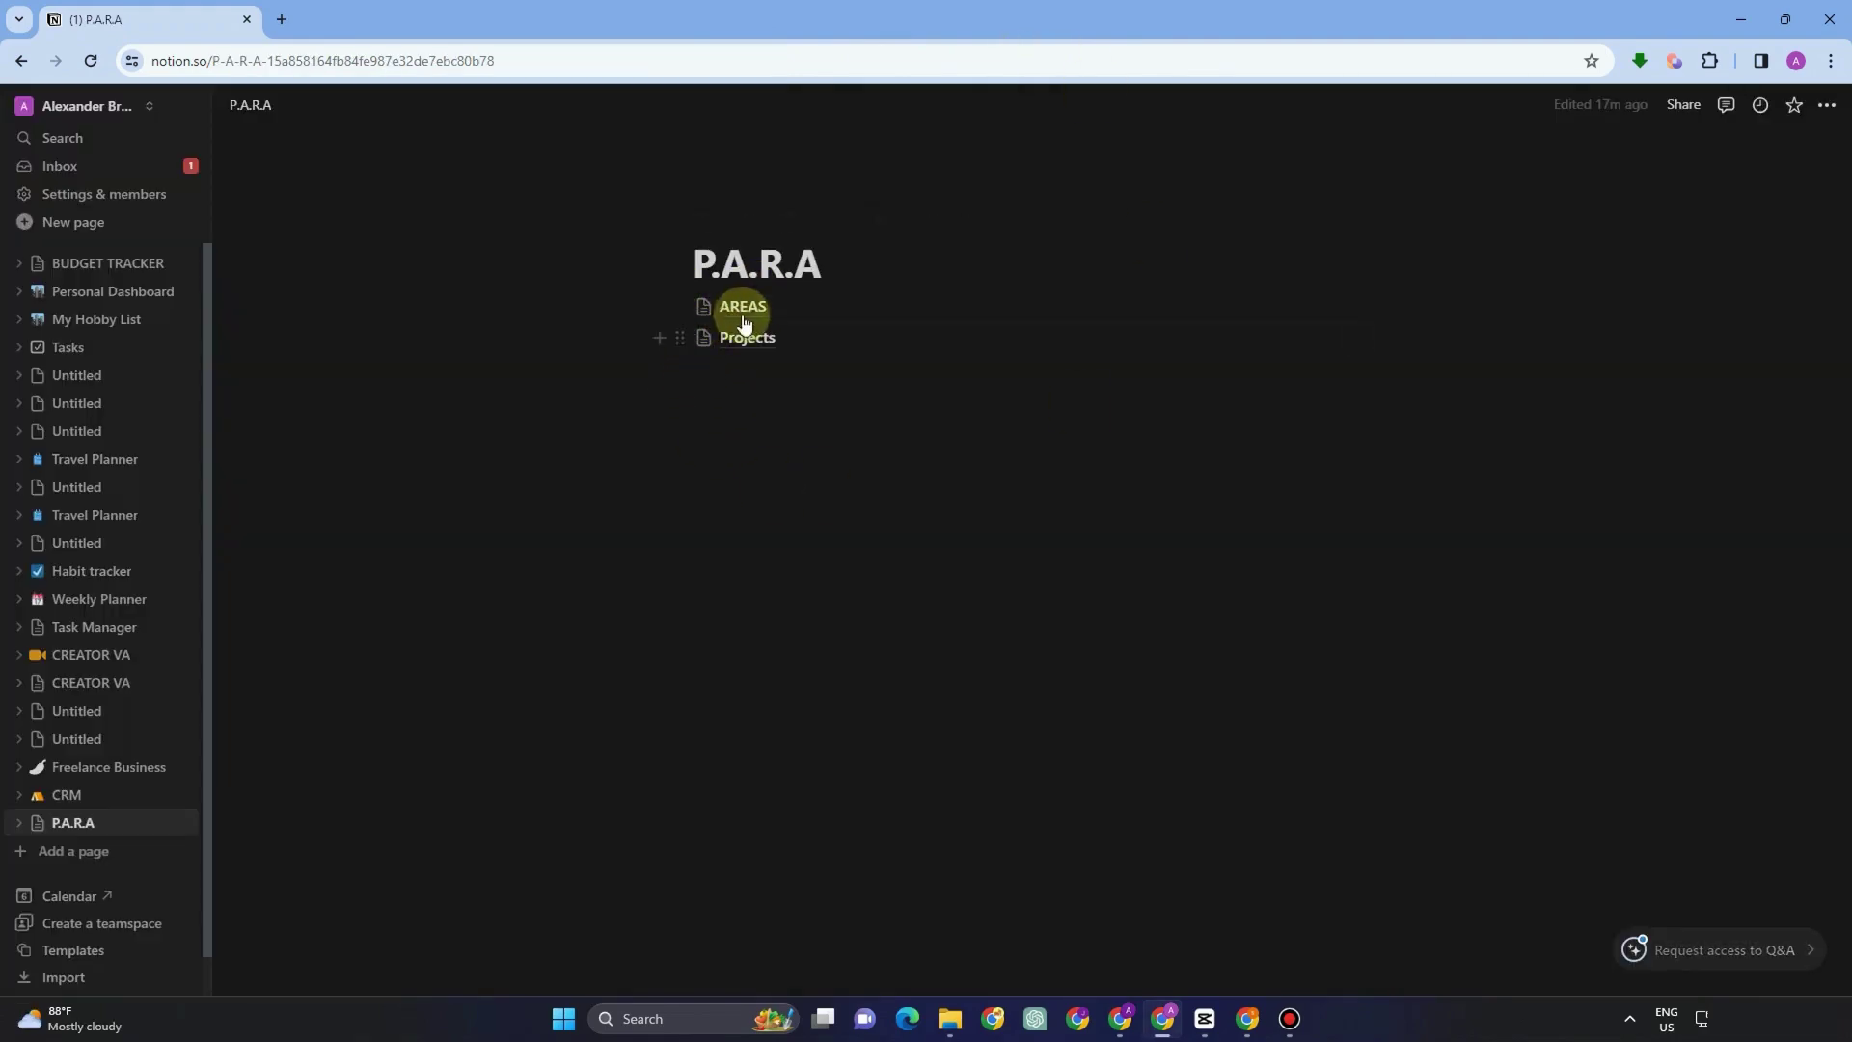
Copy the link to the Projects page on the P.A.R.A page and open the AREAS page
{"action": "left_click", "coordinate": [680, 340]}
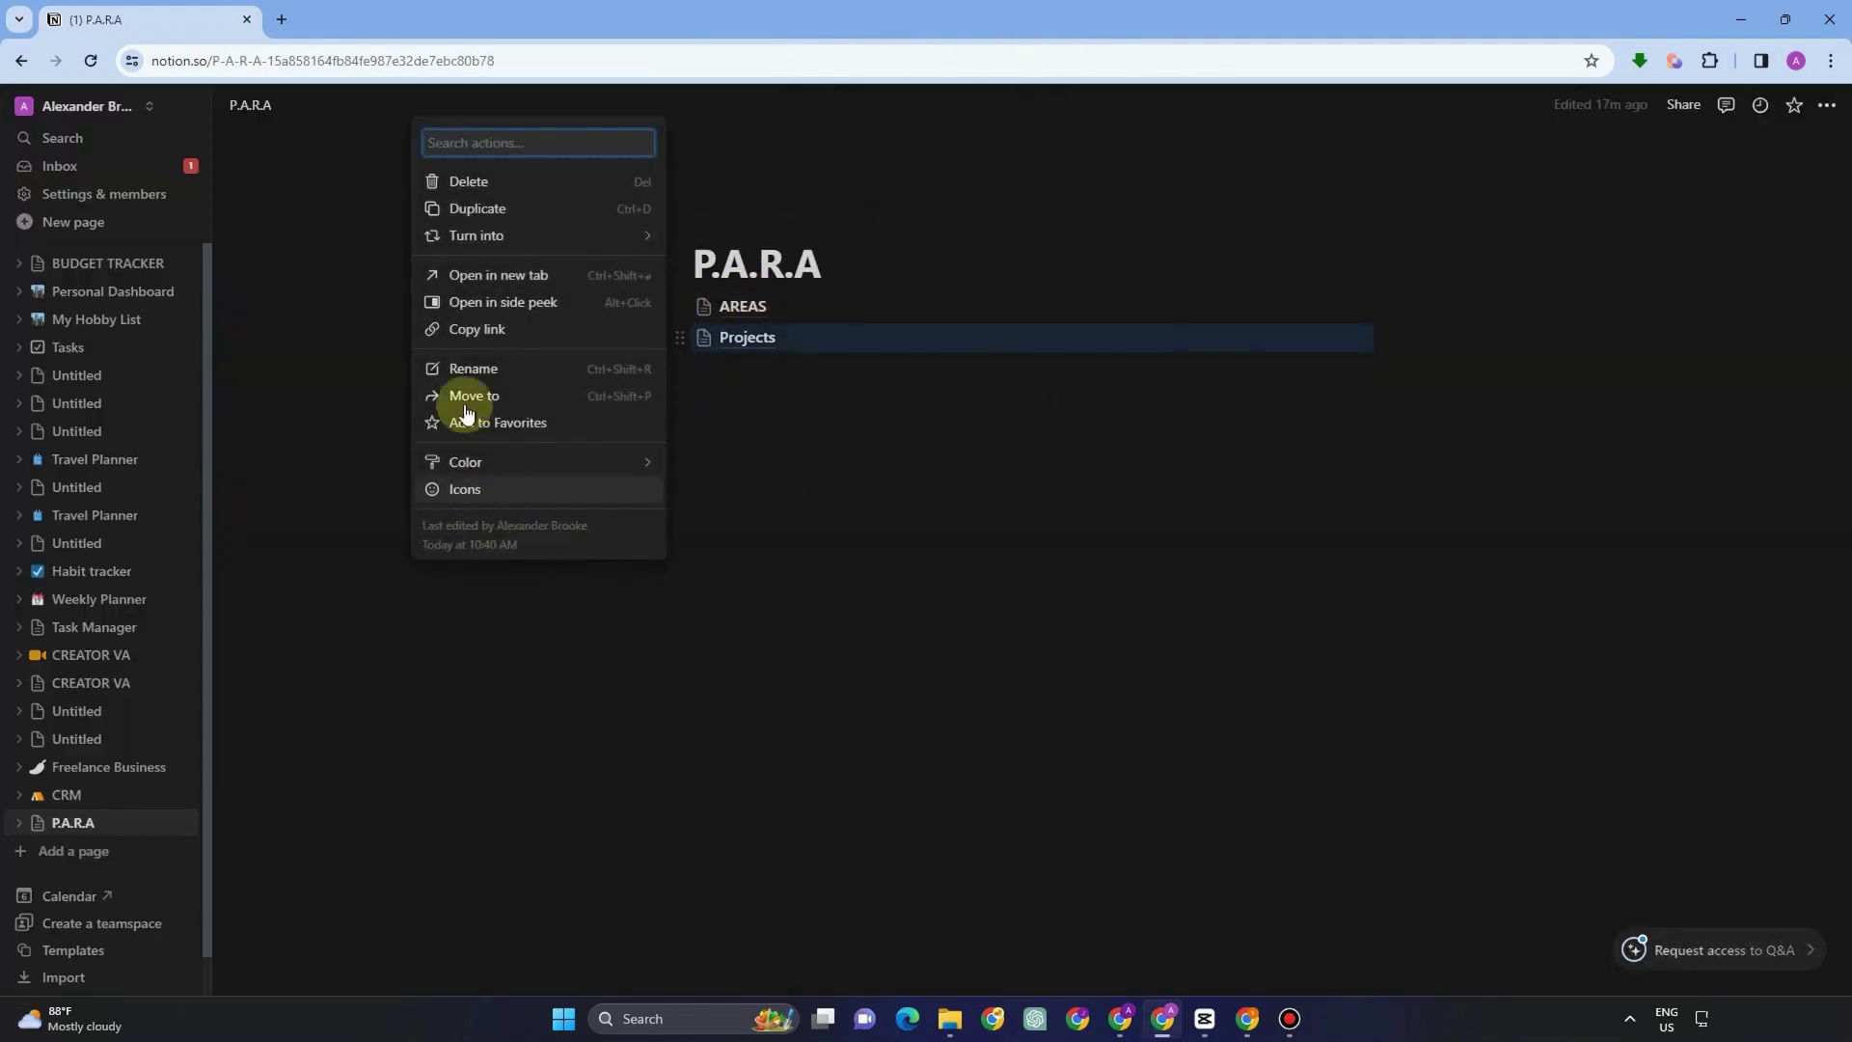
{"action": "left_click", "coordinate": [498, 337]}
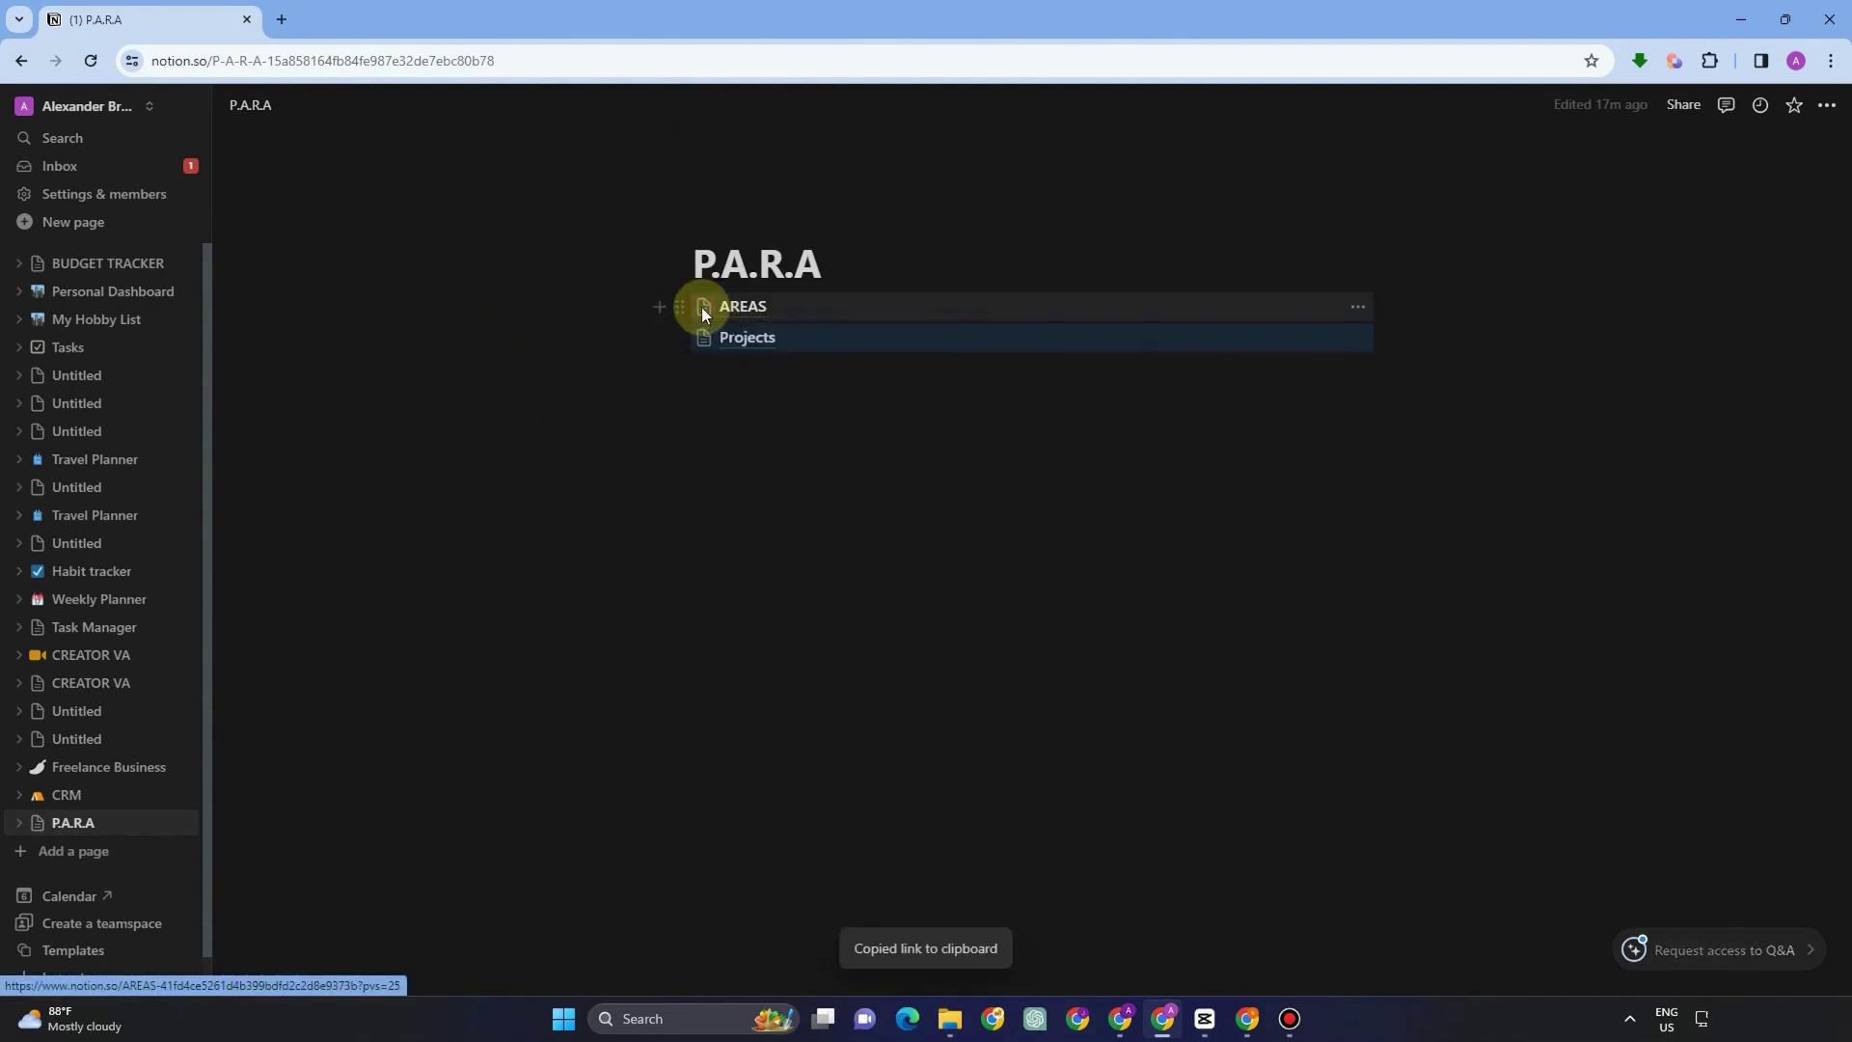
{"action": "left_click", "coordinate": [702, 307]}
{"action": "left_click", "coordinate": [743, 306]}
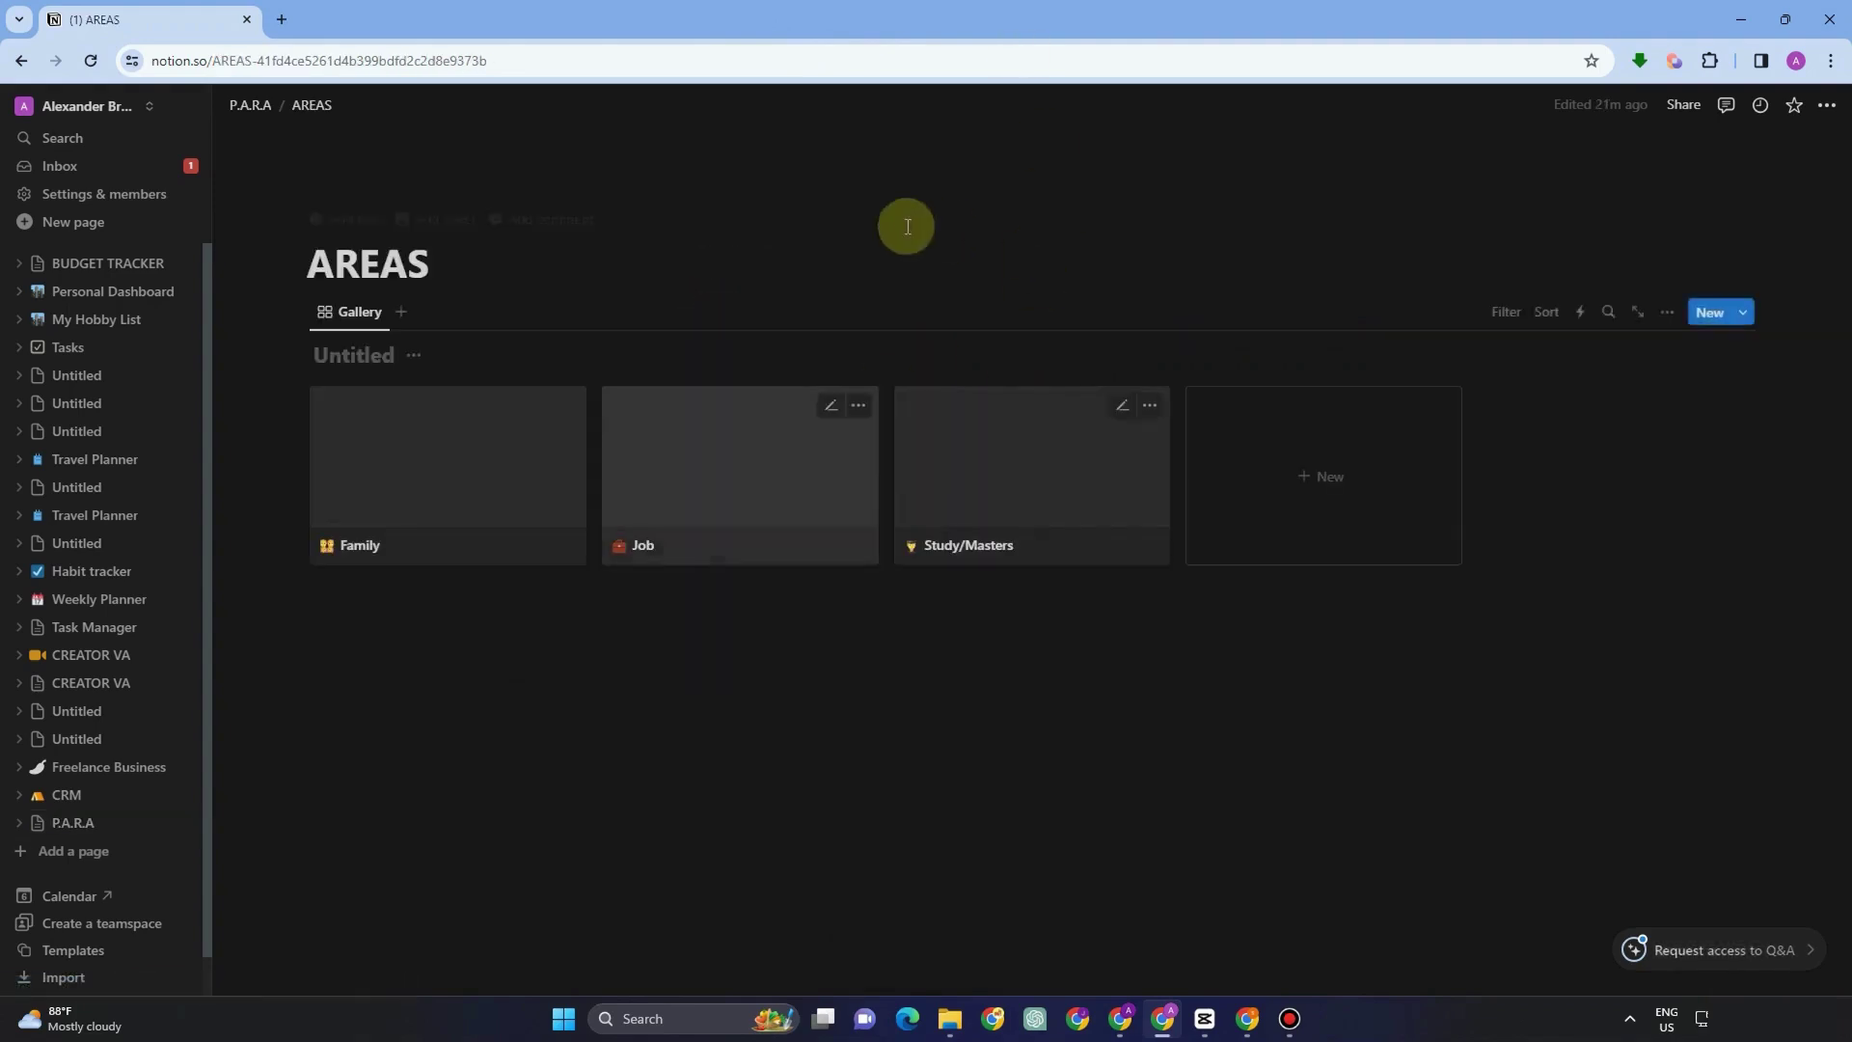
Create a New Area template for the AREAS gallery and insert the copied Projects link in its body as a link to page
{"action": "left_click", "coordinate": [1742, 314]}
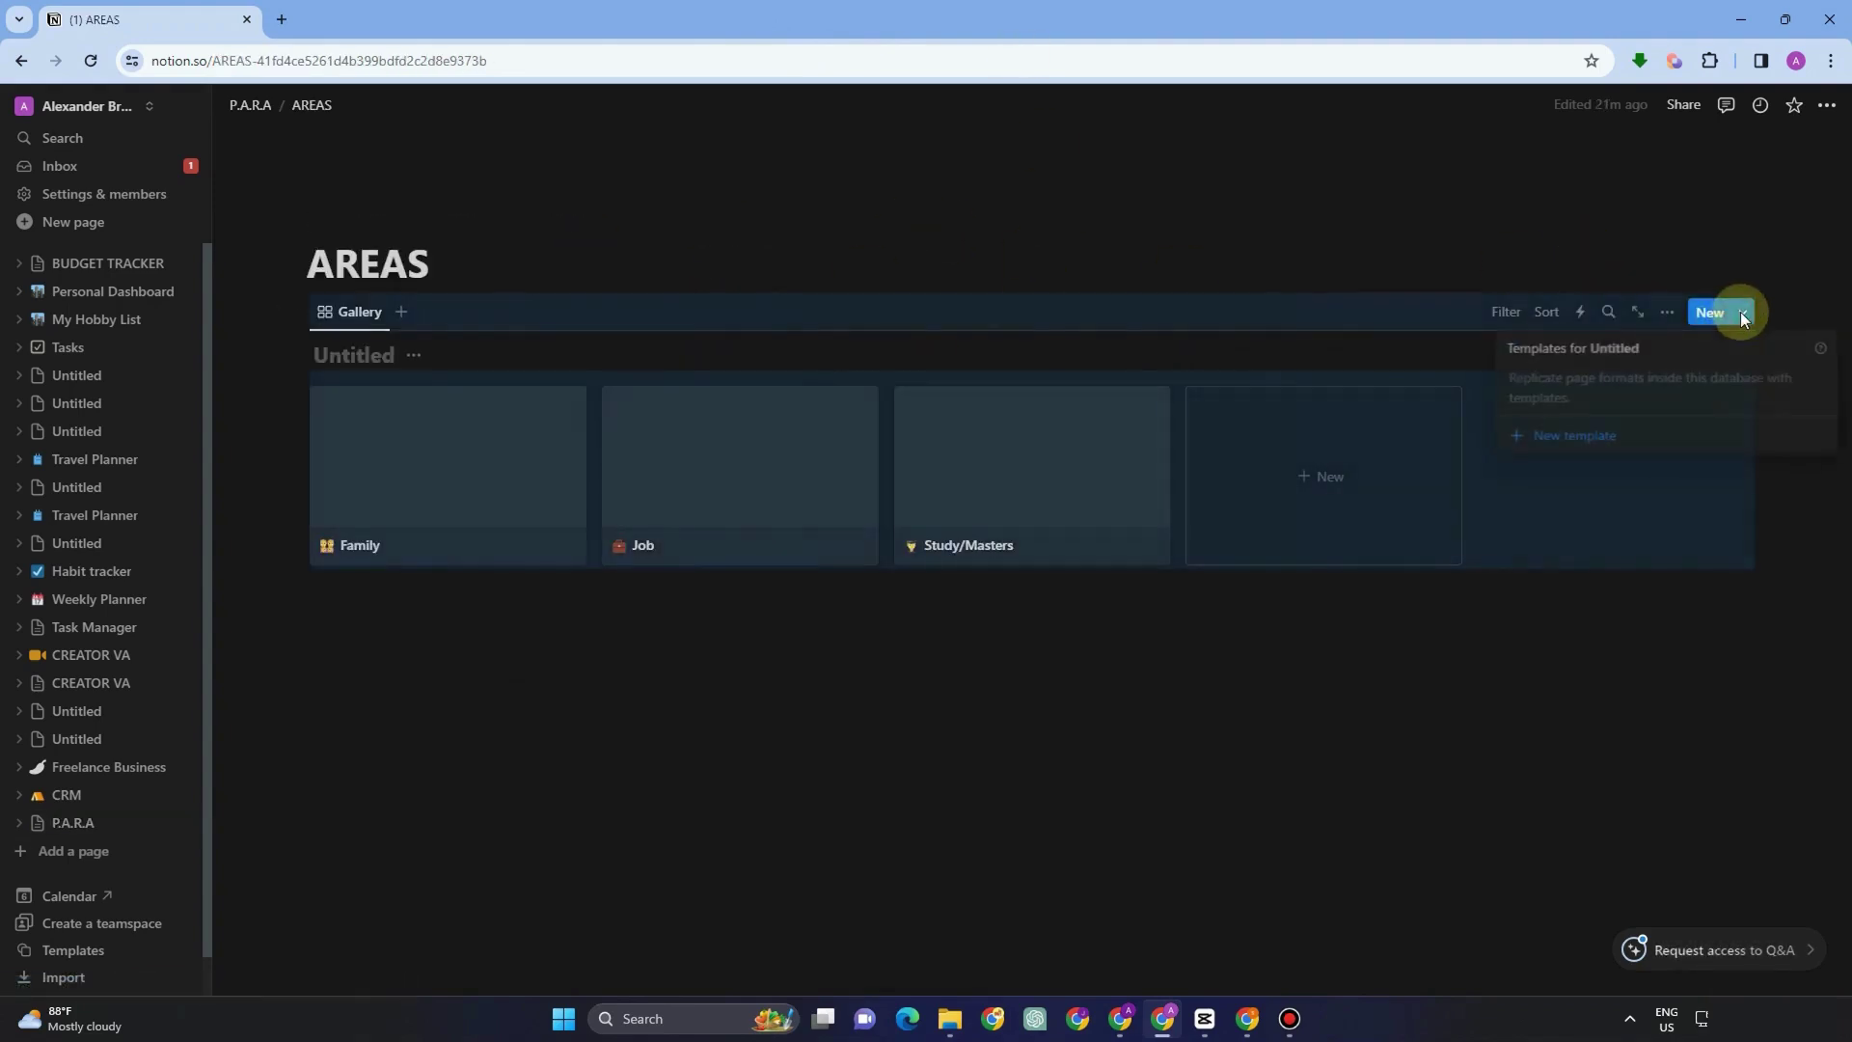
{"action": "left_click", "coordinate": [1601, 439]}
{"action": "left_click", "coordinate": [736, 613]}
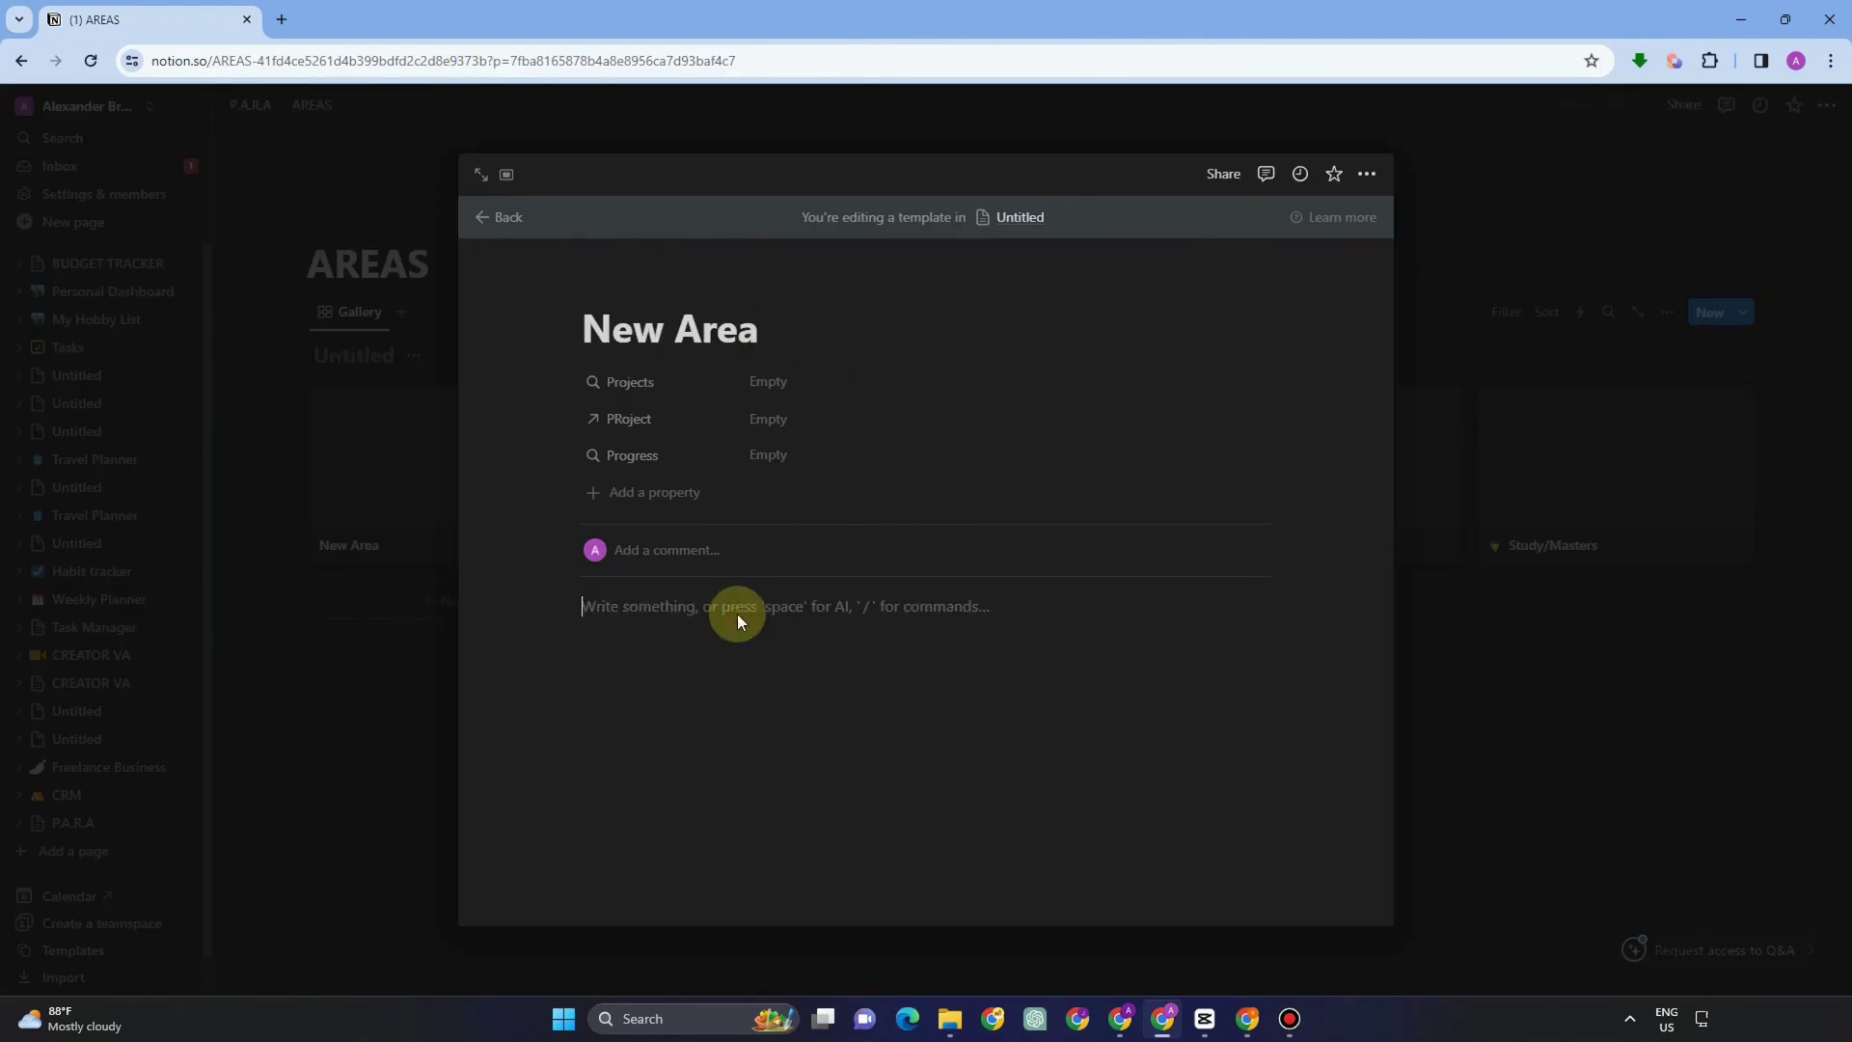
{"action": "key", "text": "ctrl+v"}
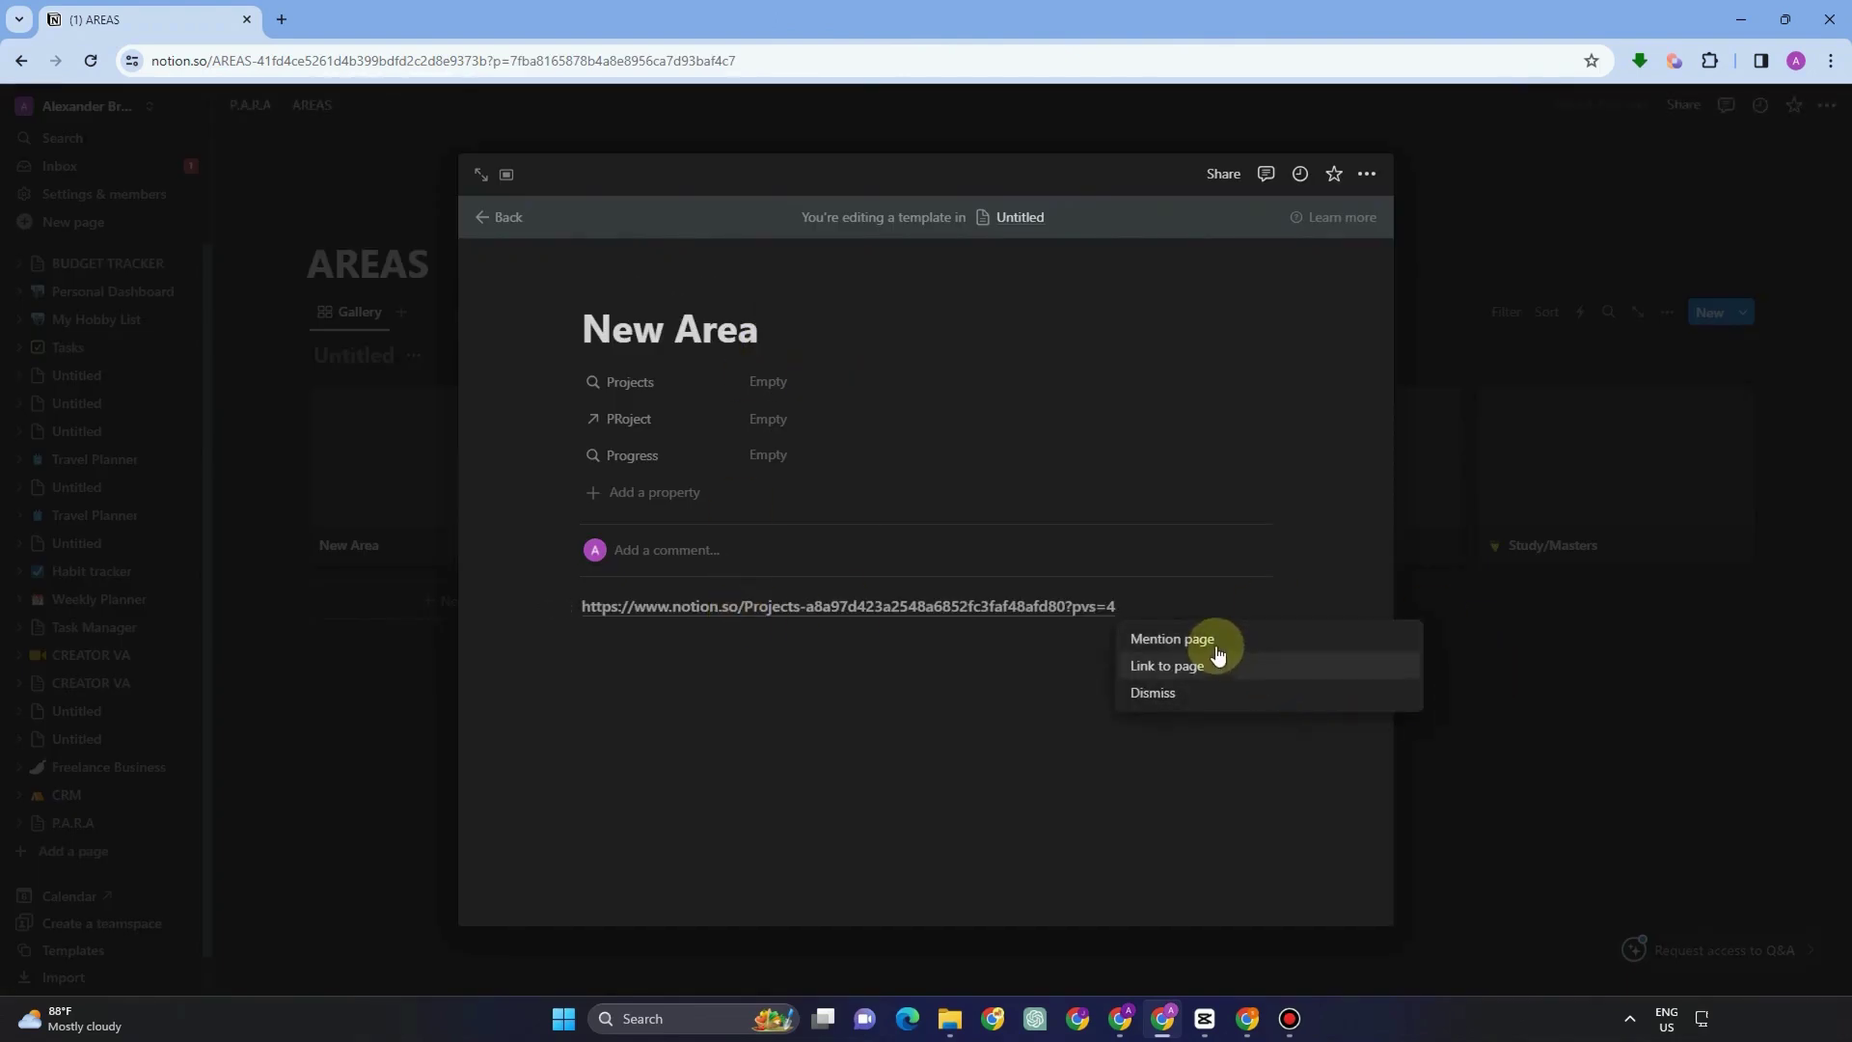
{"action": "left_click", "coordinate": [1195, 667]}
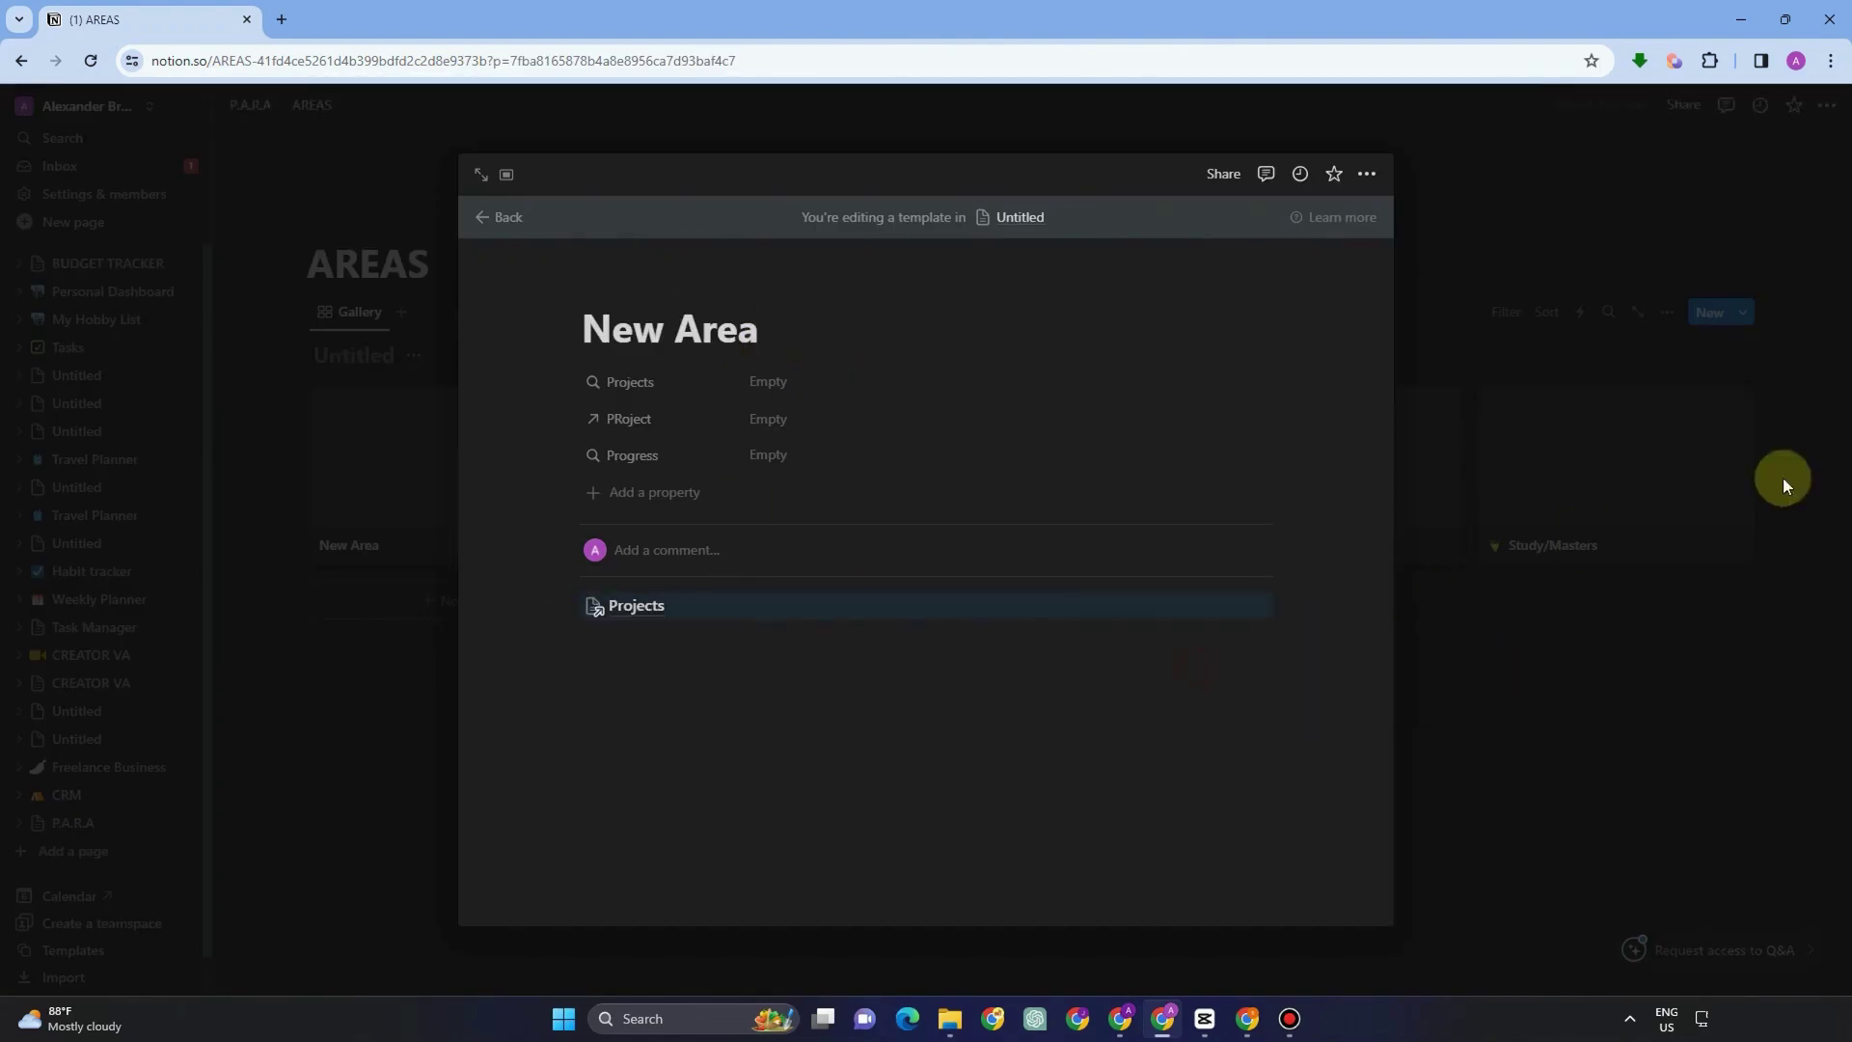
Open the Projects page from the template and switch its area view from Board to the Gallery layout
{"action": "left_click", "coordinate": [758, 611]}
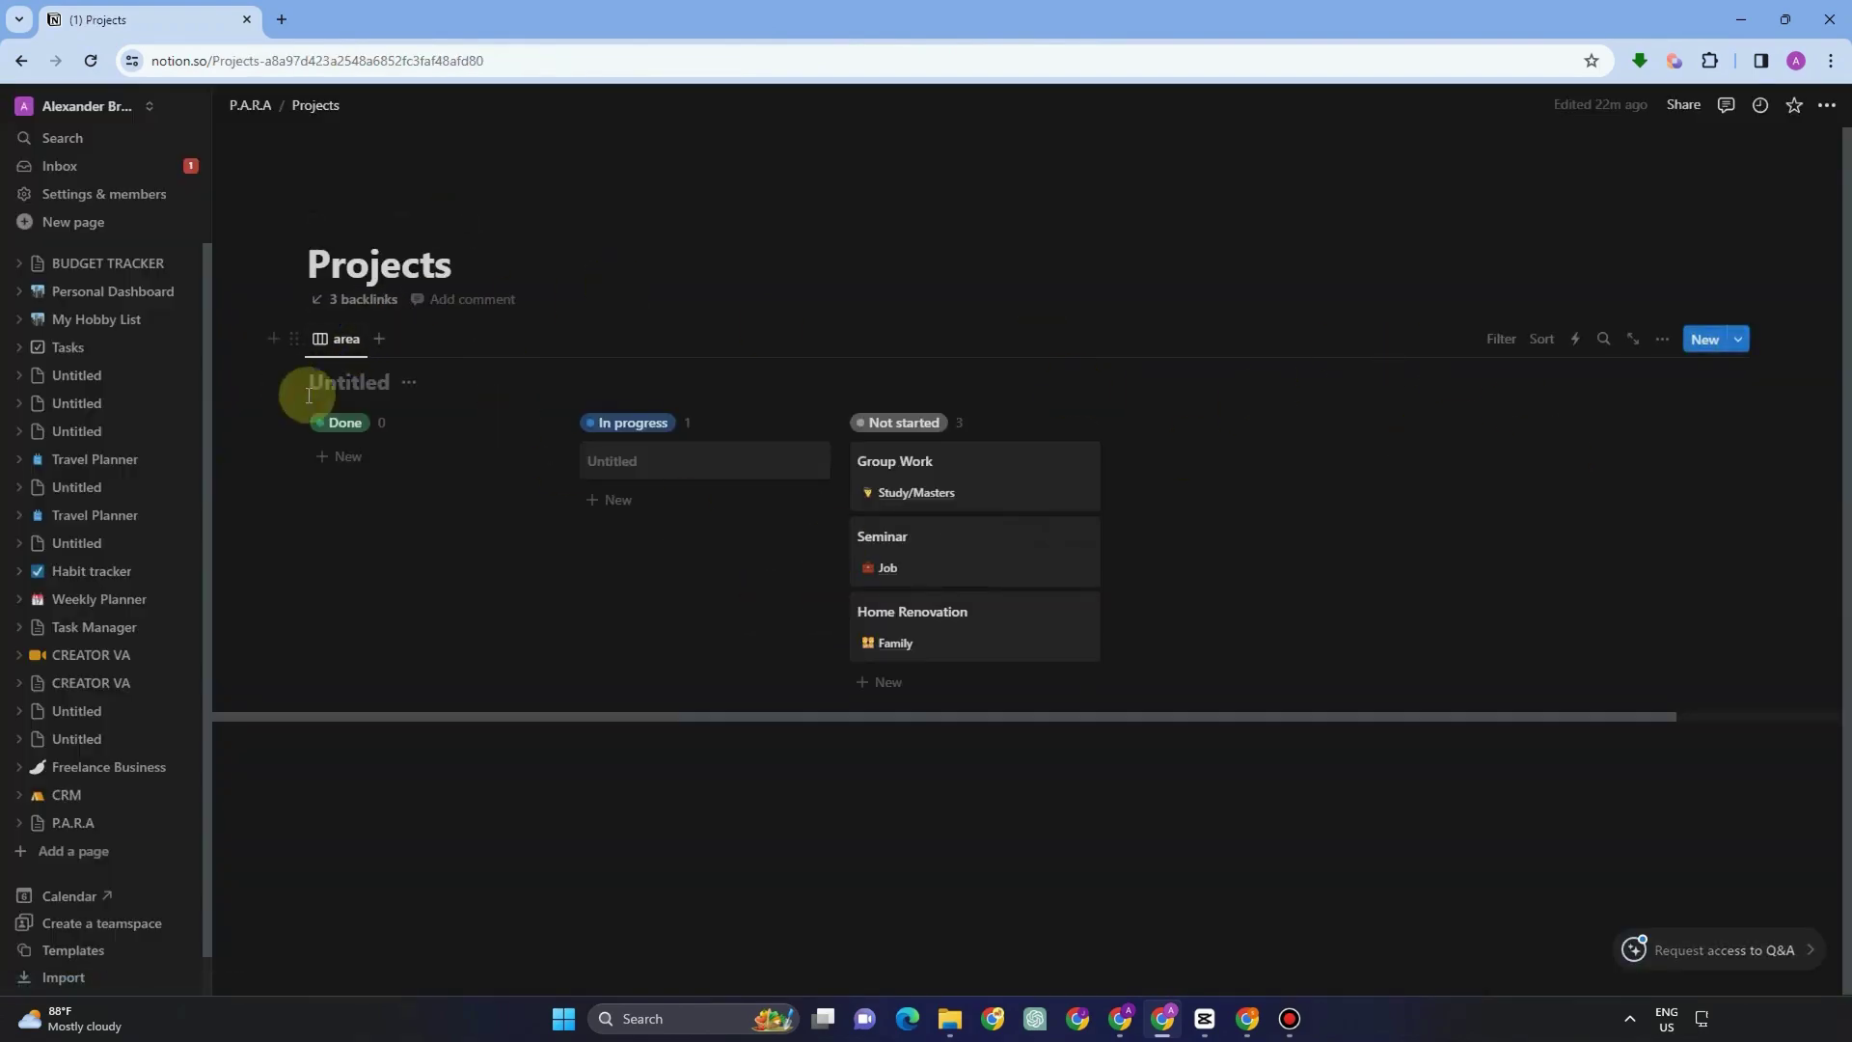
{"action": "left_click", "coordinate": [1661, 340]}
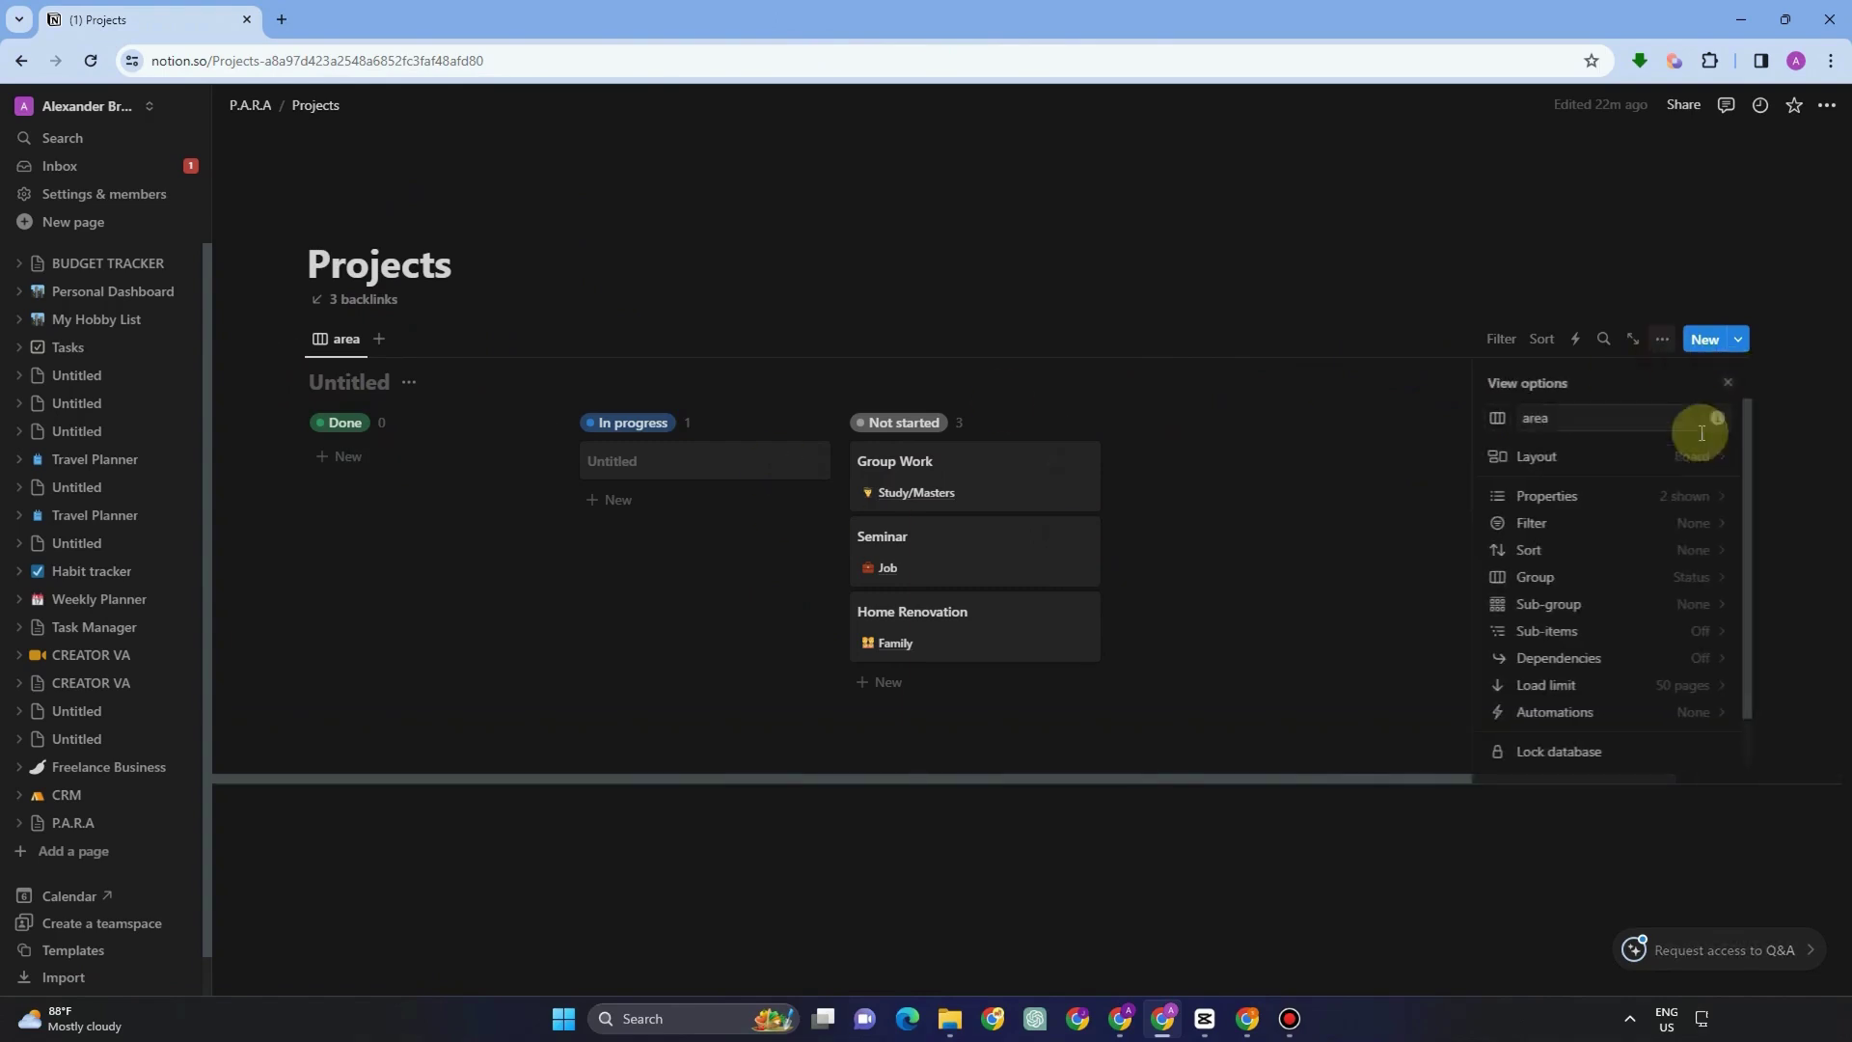
{"action": "left_click", "coordinate": [1621, 457]}
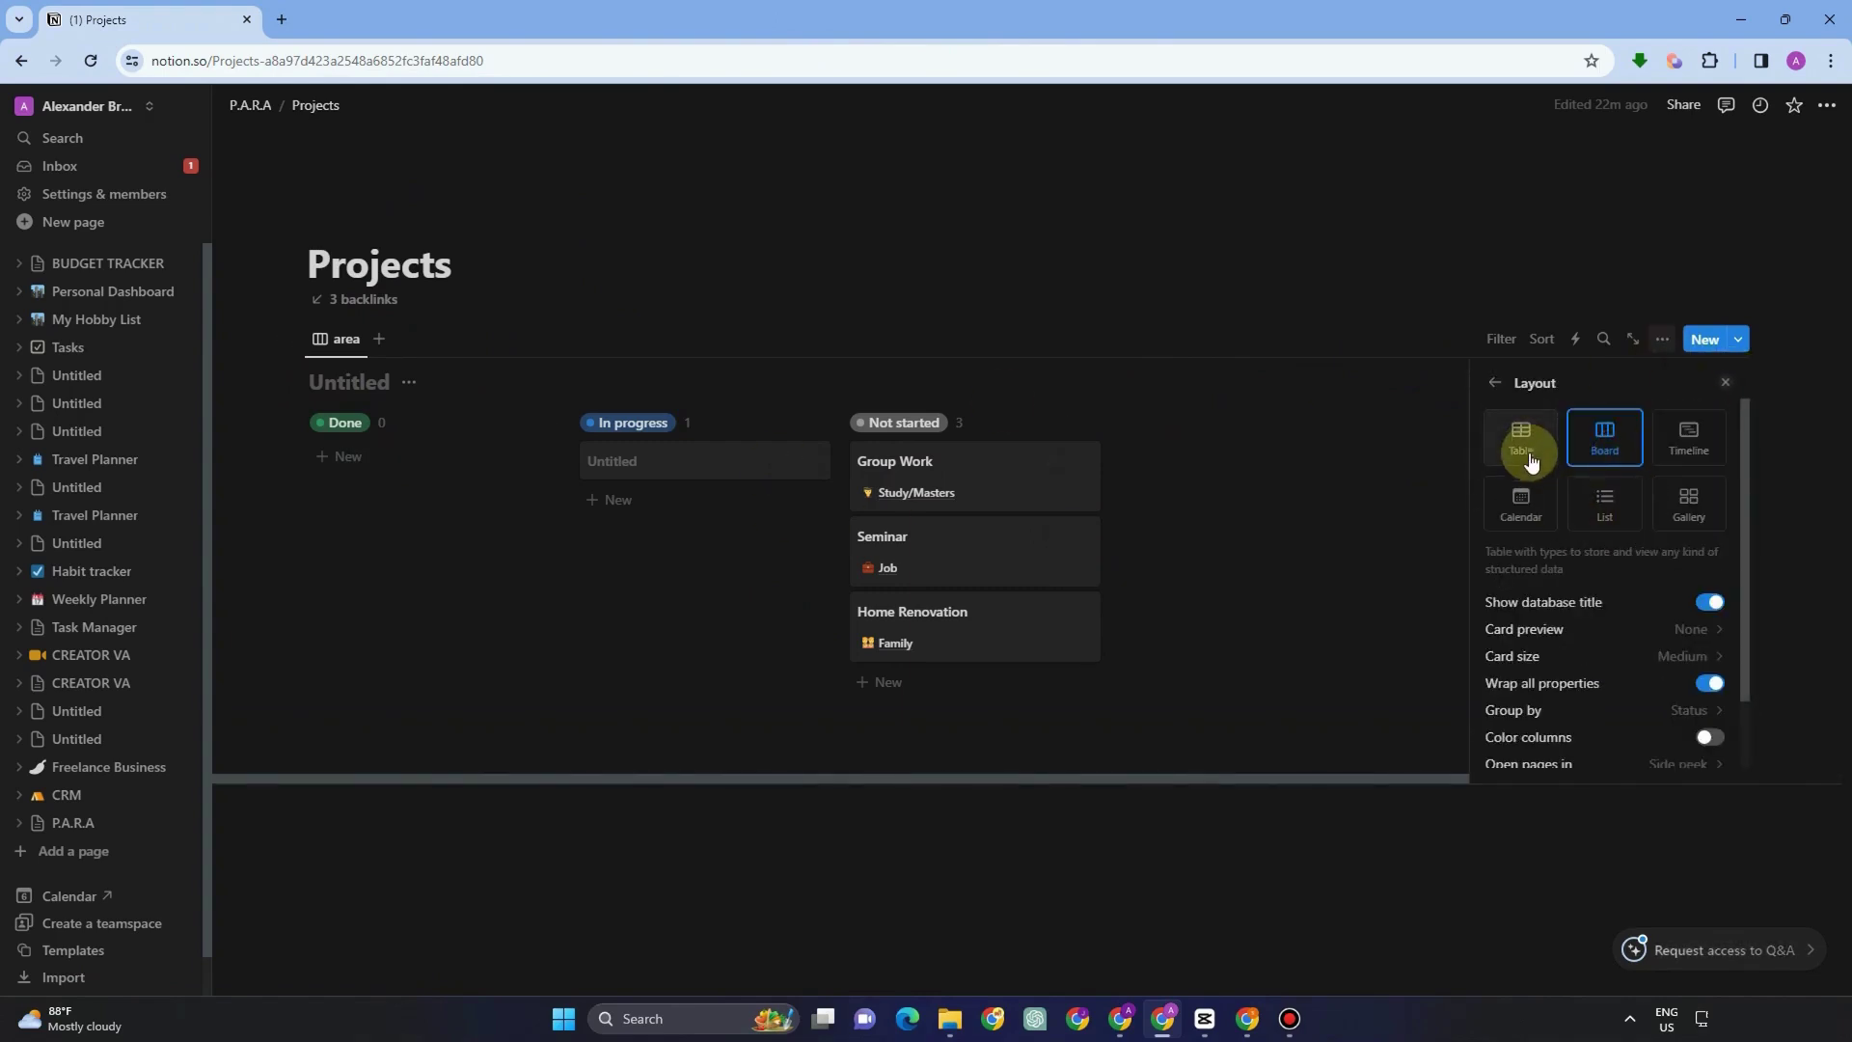
{"action": "left_click", "coordinate": [1605, 504]}
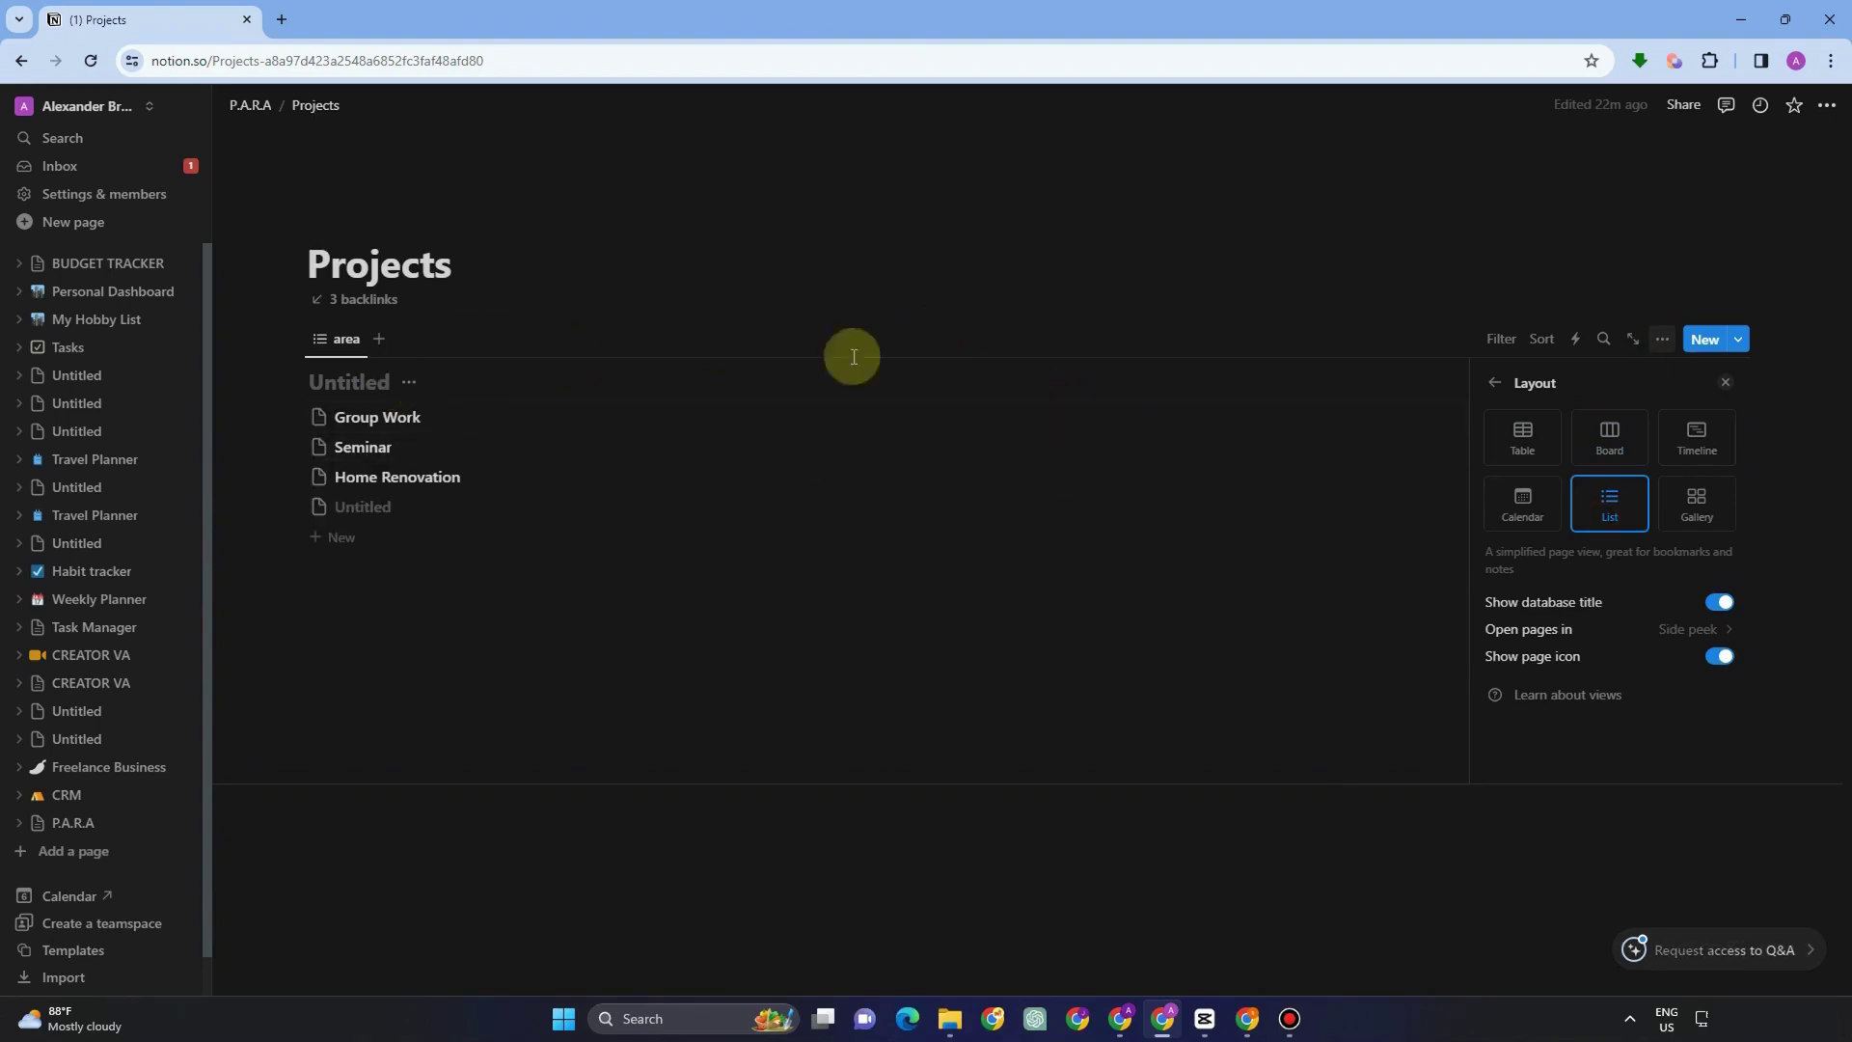
{"action": "left_click", "coordinate": [1695, 499]}
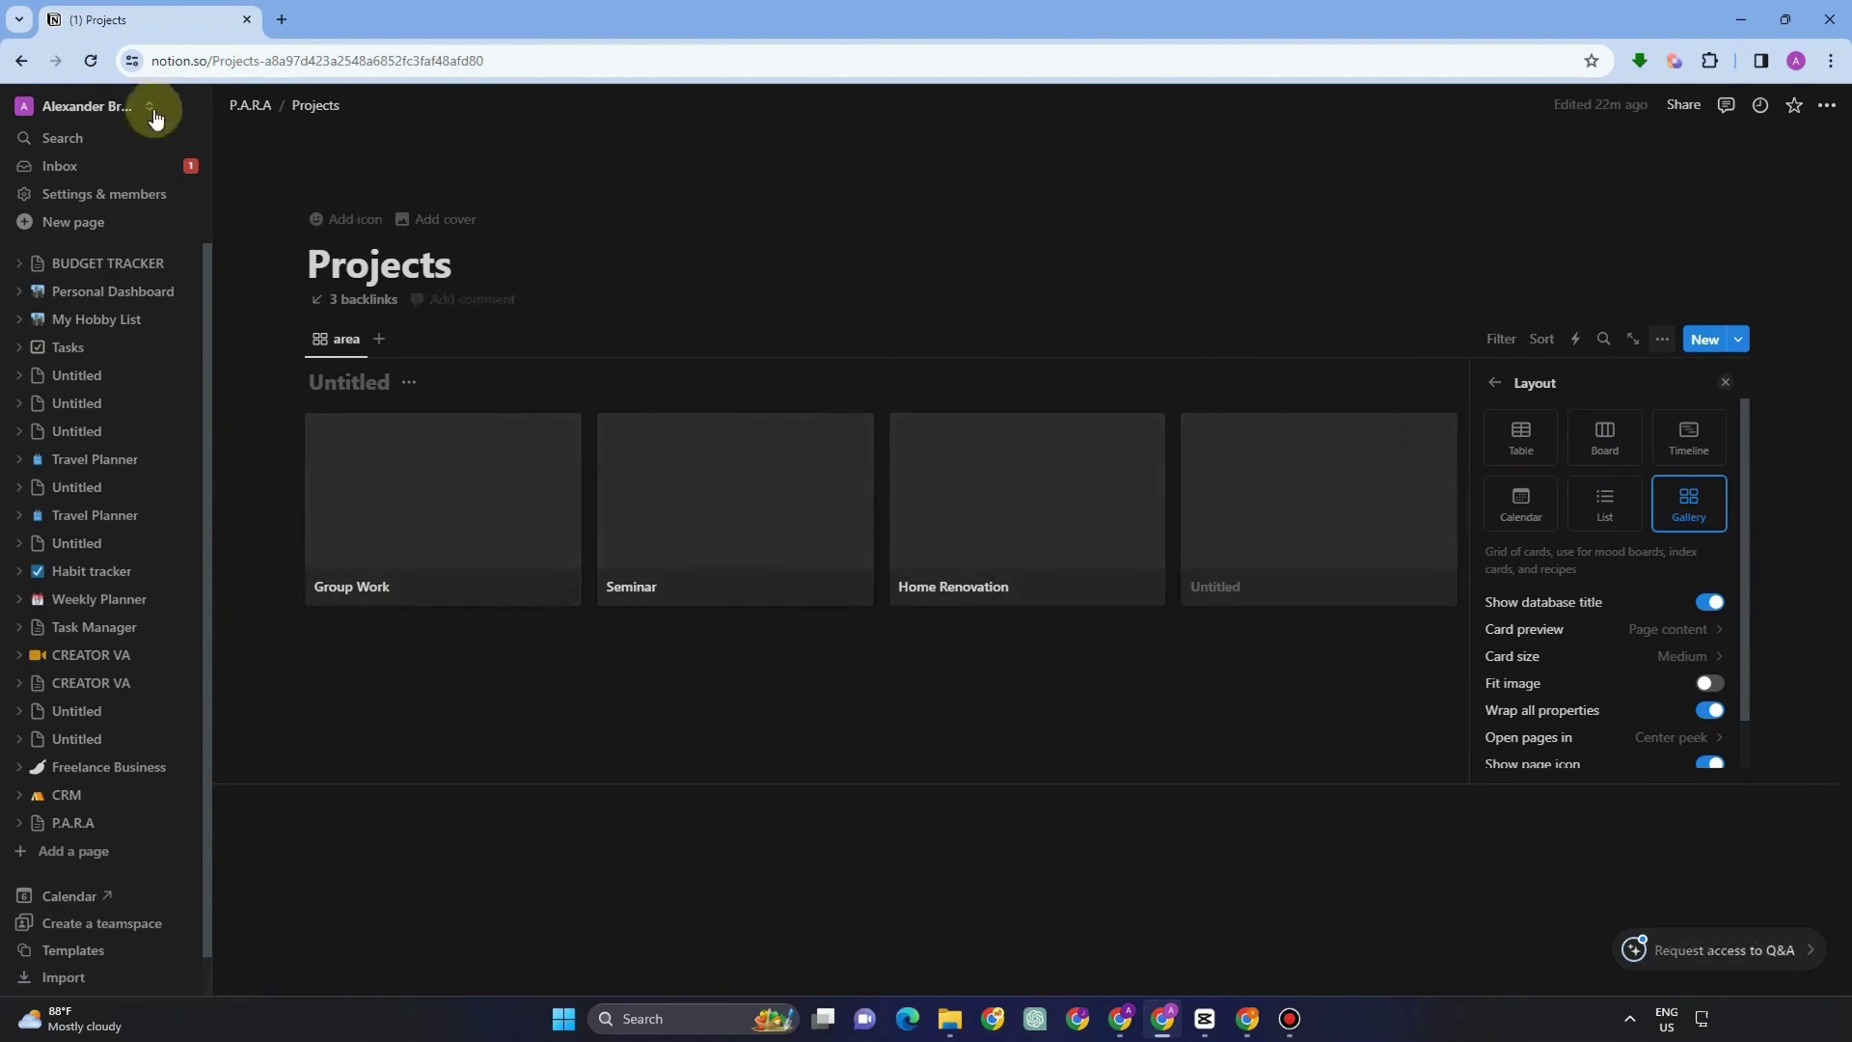
Return to P.A.R.A and add a full-page database titled Resources below the Projects page
{"action": "left_click", "coordinate": [246, 106]}
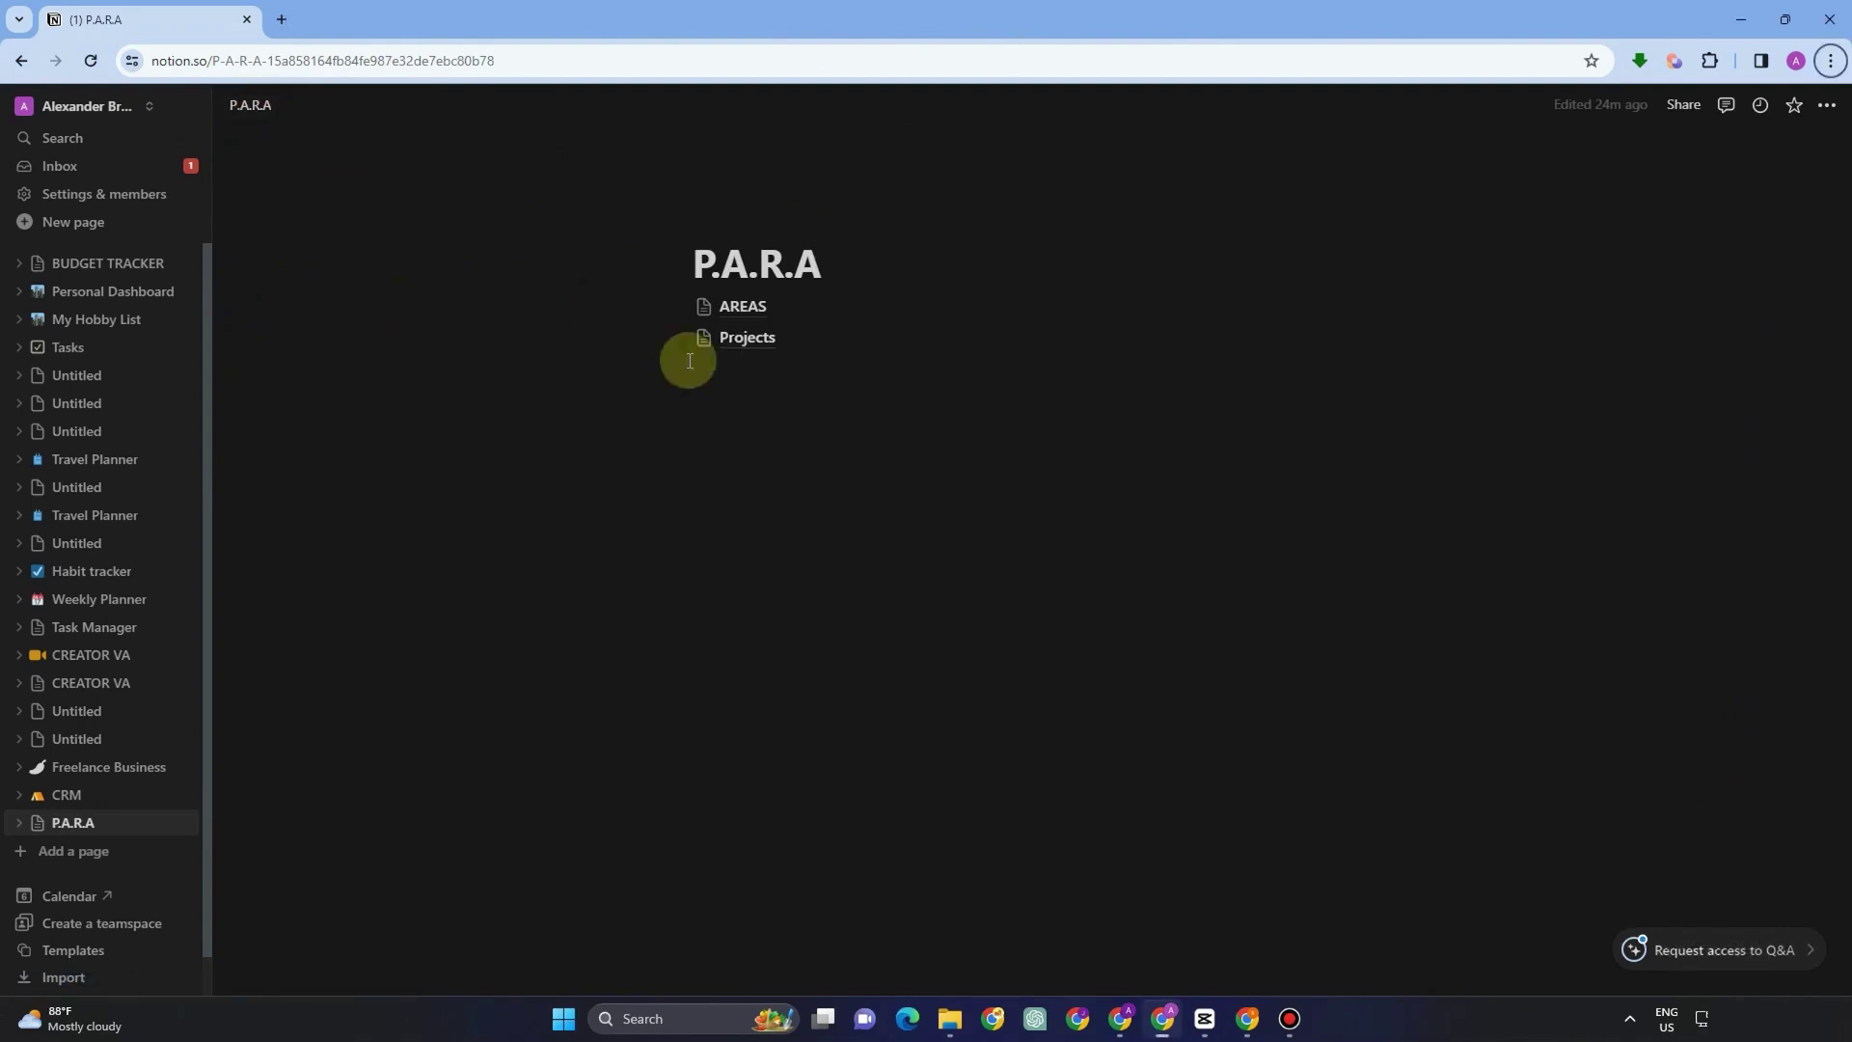
{"action": "type", "text": "/"}
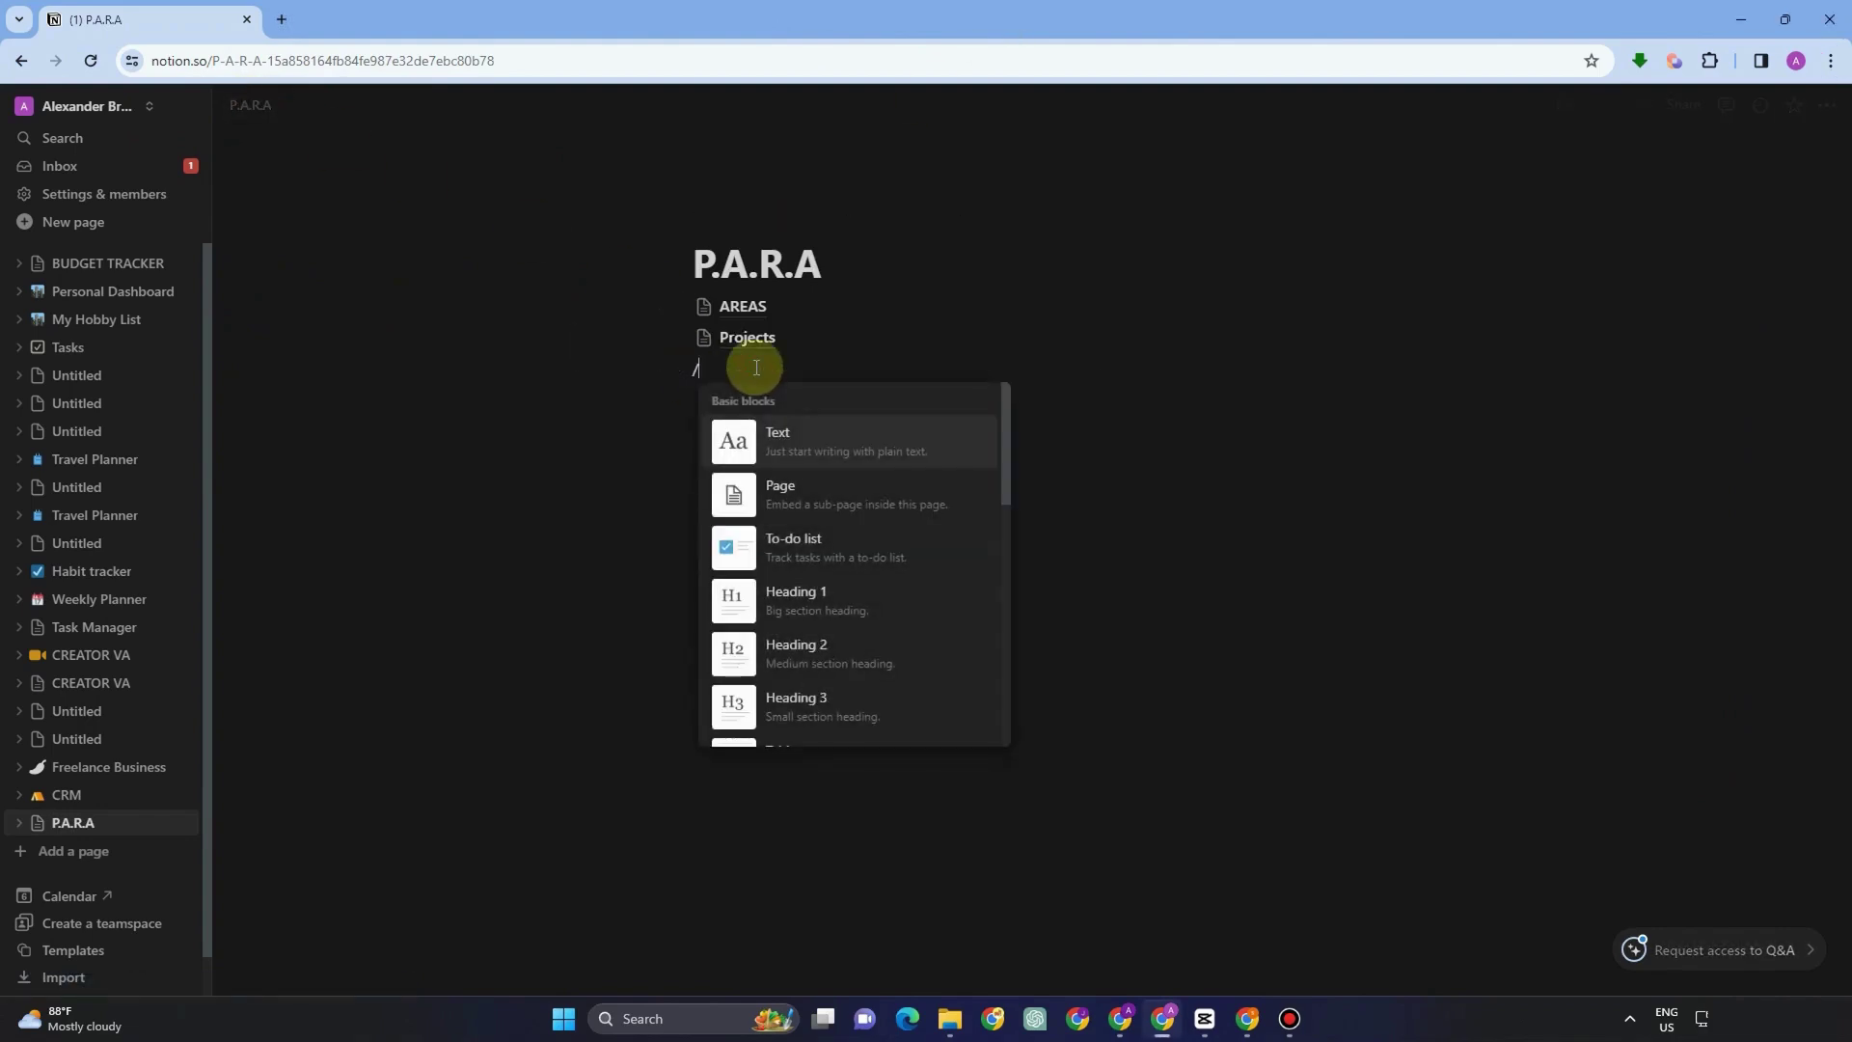
{"action": "type", "text": "da"}
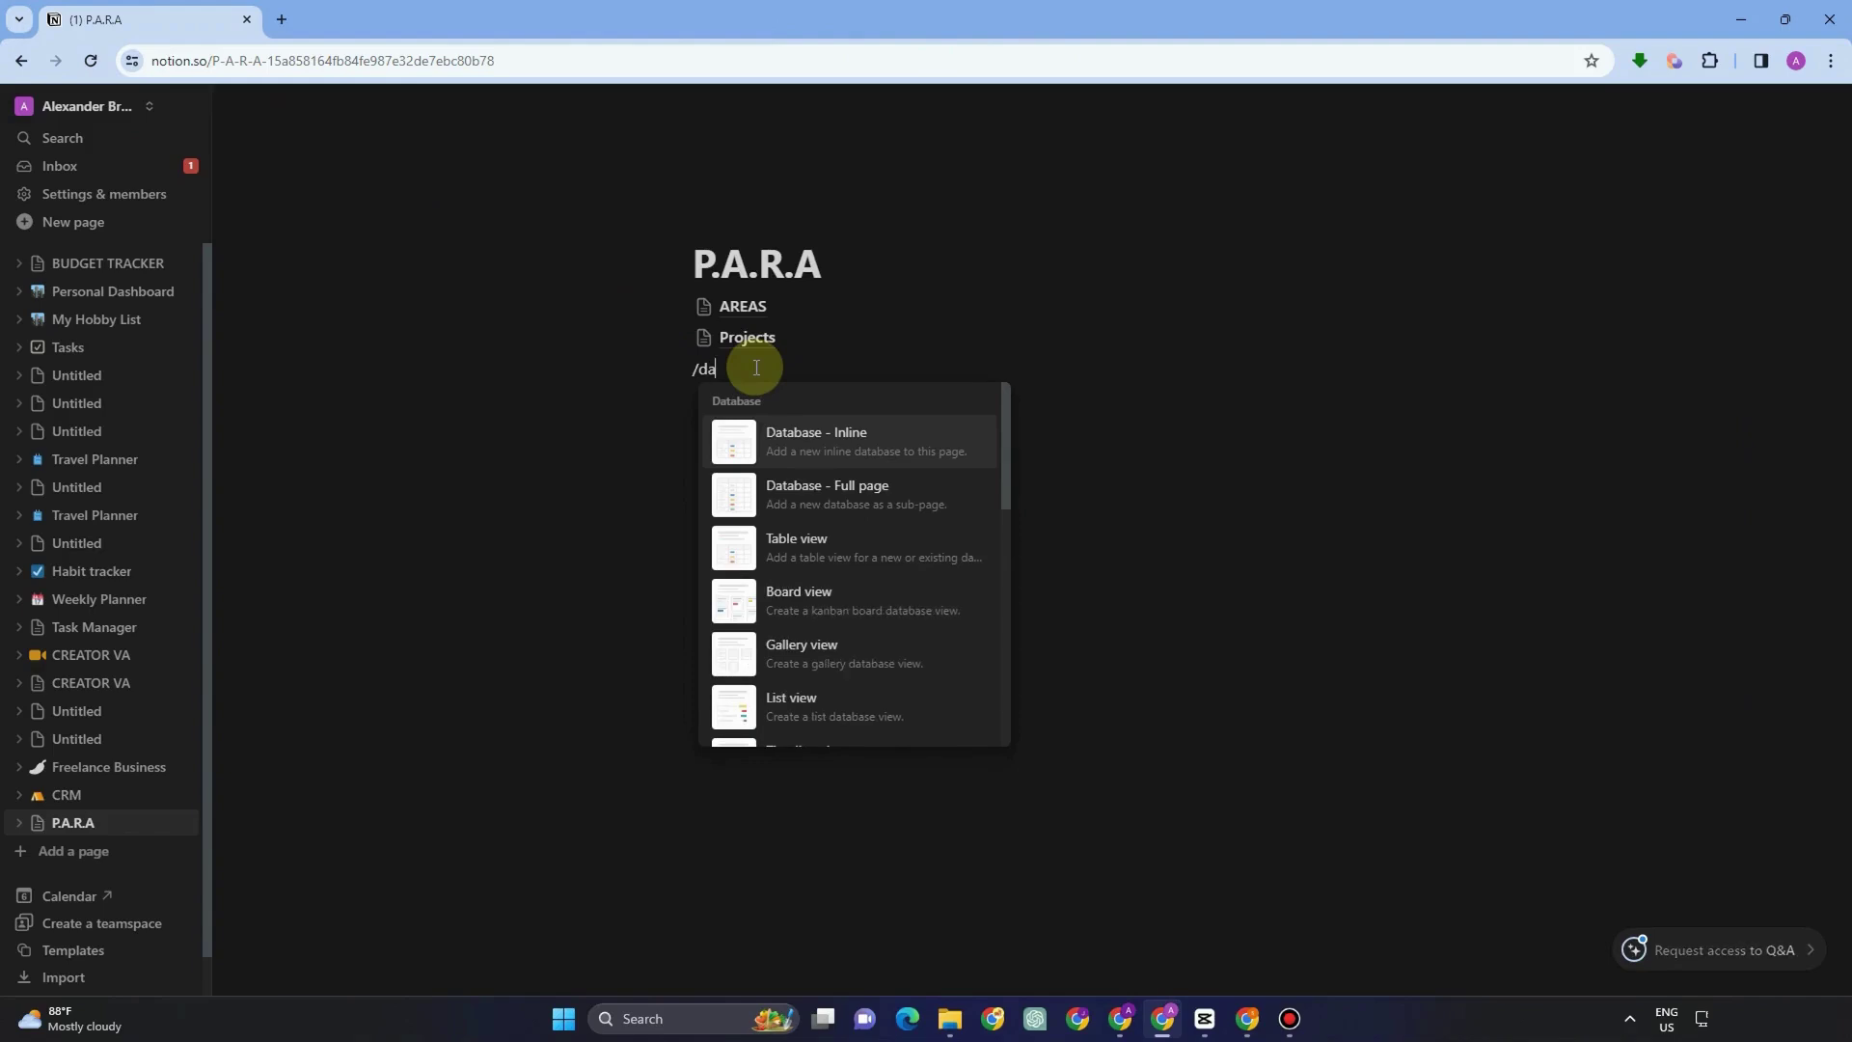
{"action": "left_click", "coordinate": [908, 496]}
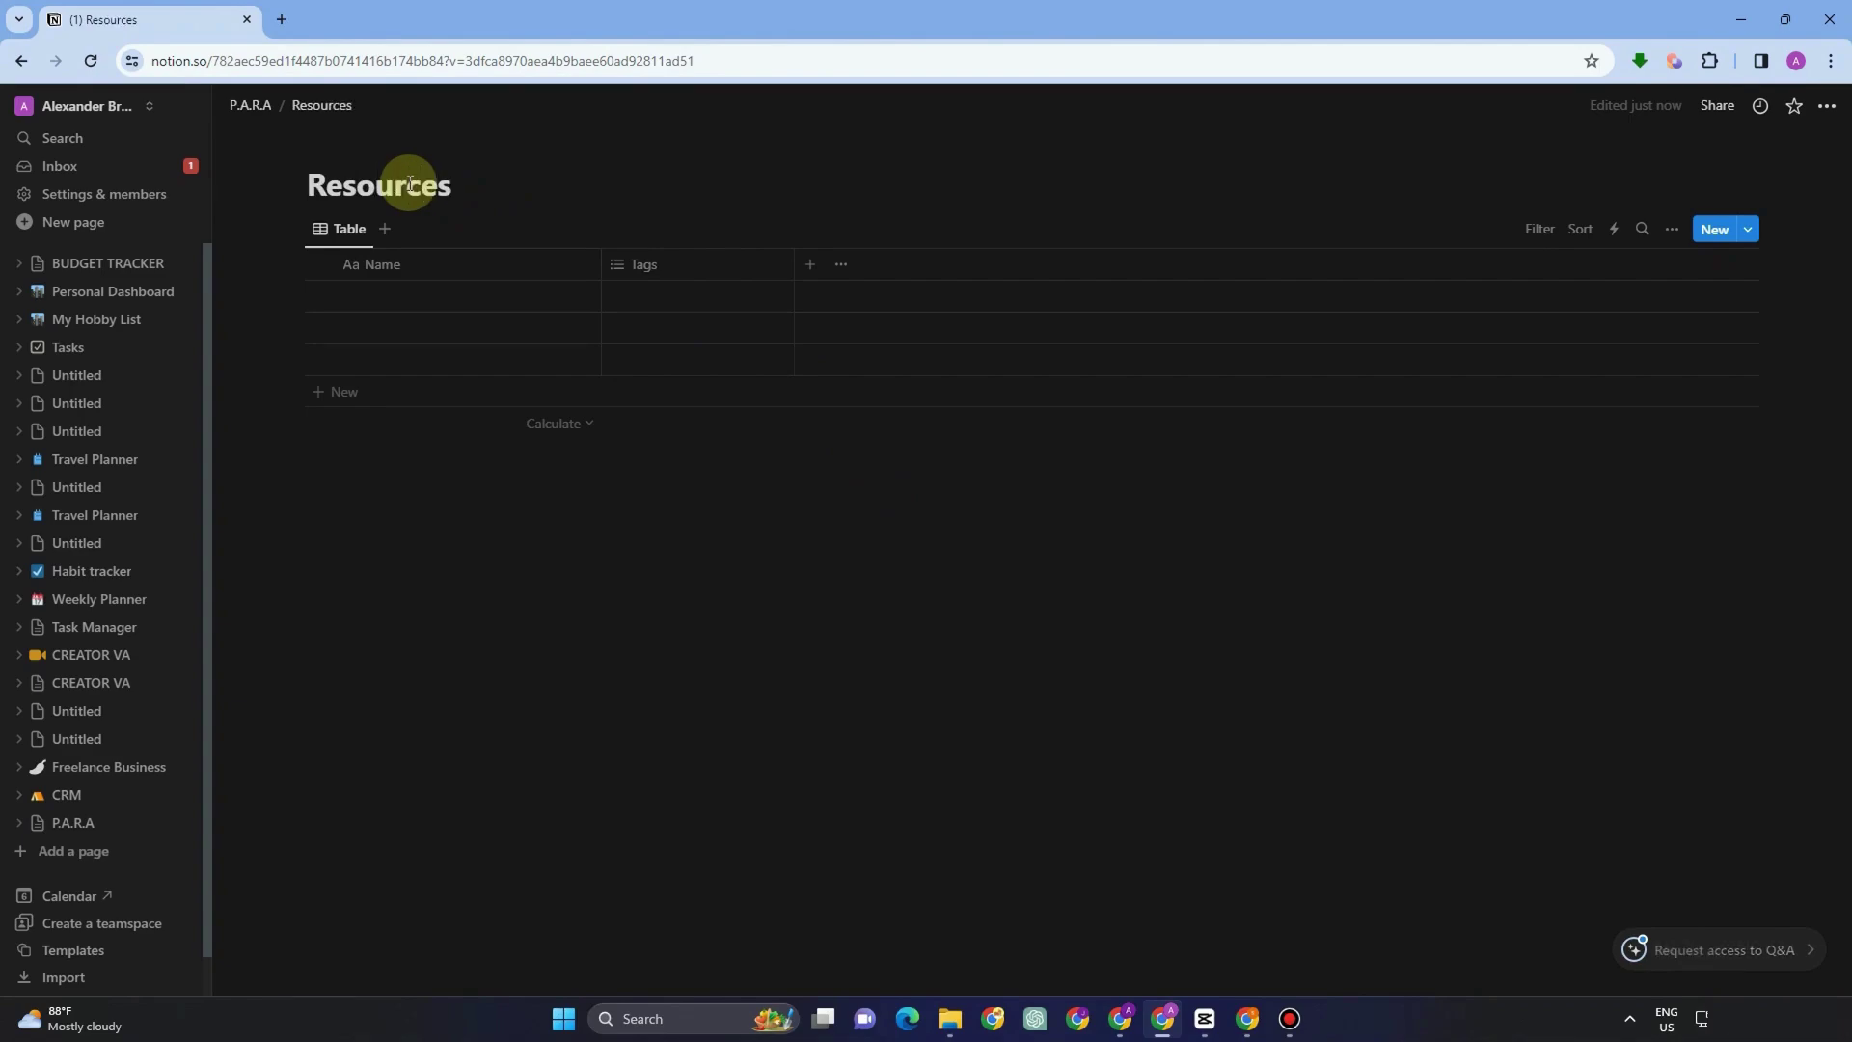
Delete the default Tags property from the Resources table
{"action": "left_click", "coordinate": [617, 266]}
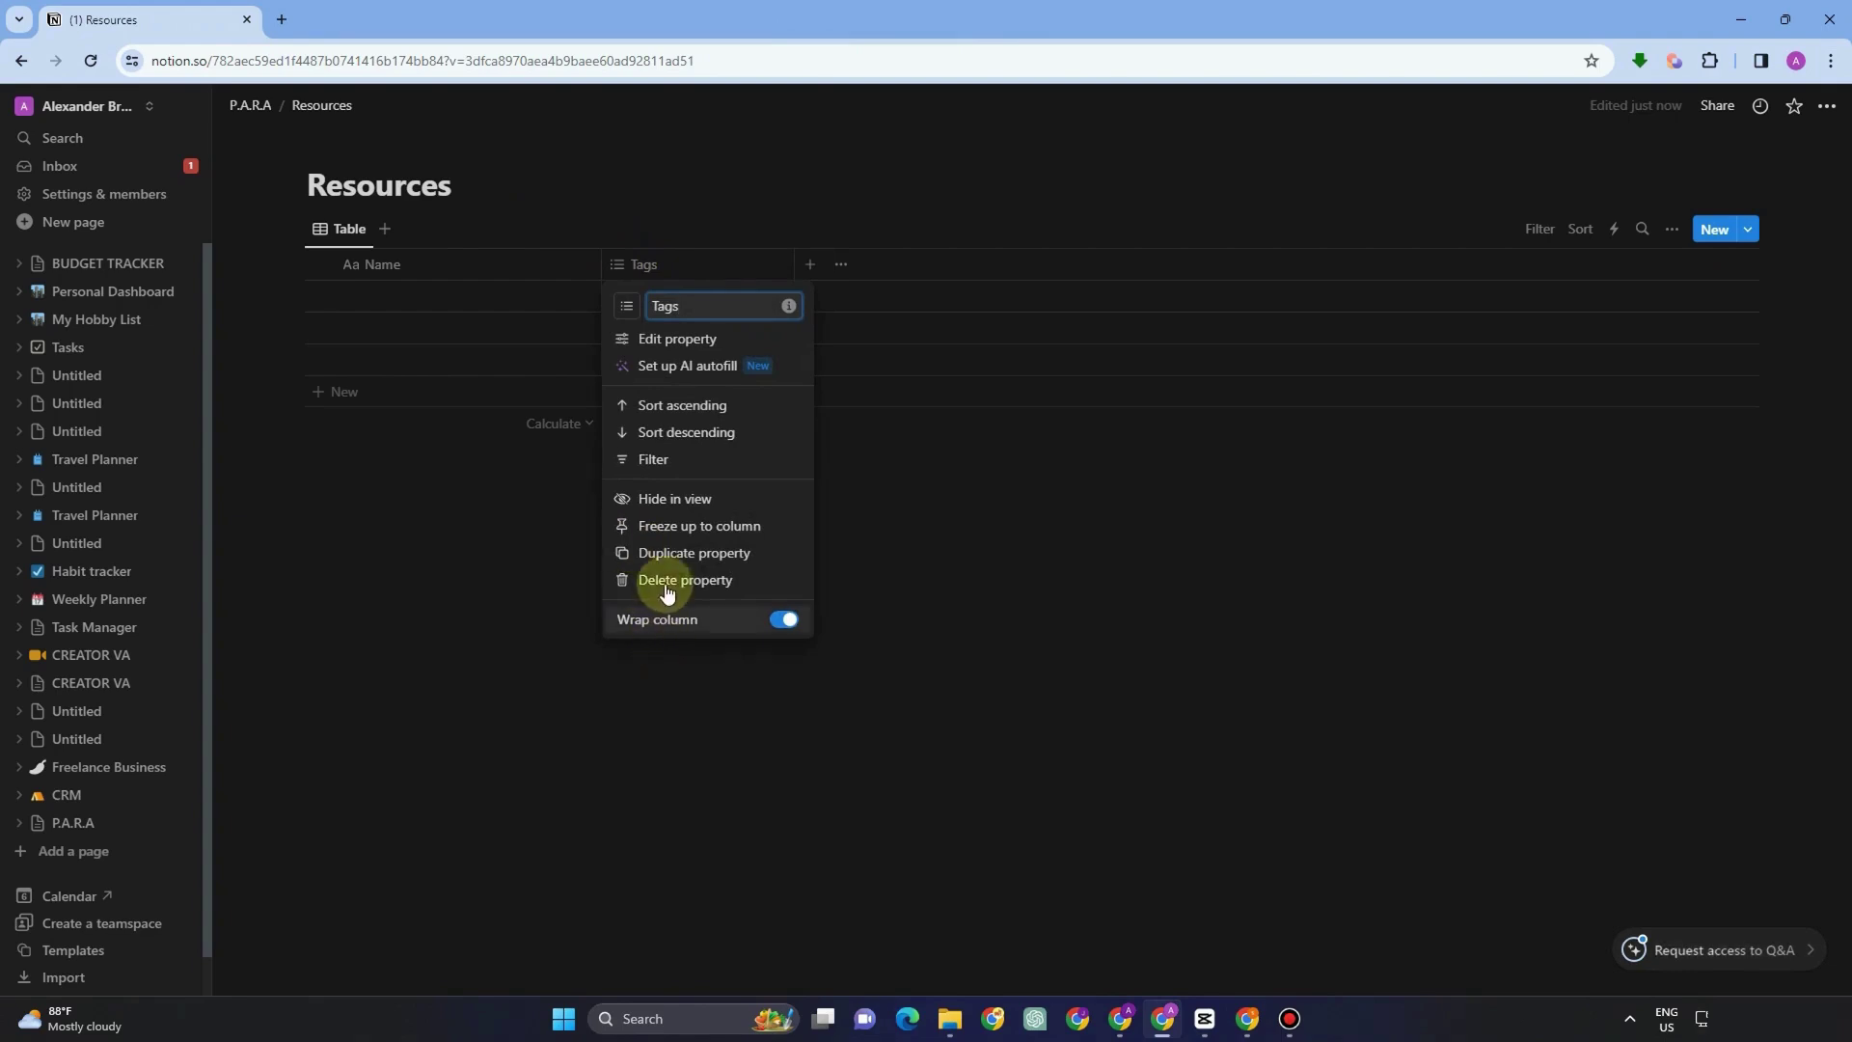
{"action": "left_click", "coordinate": [667, 582]}
{"action": "left_click", "coordinate": [981, 577]}
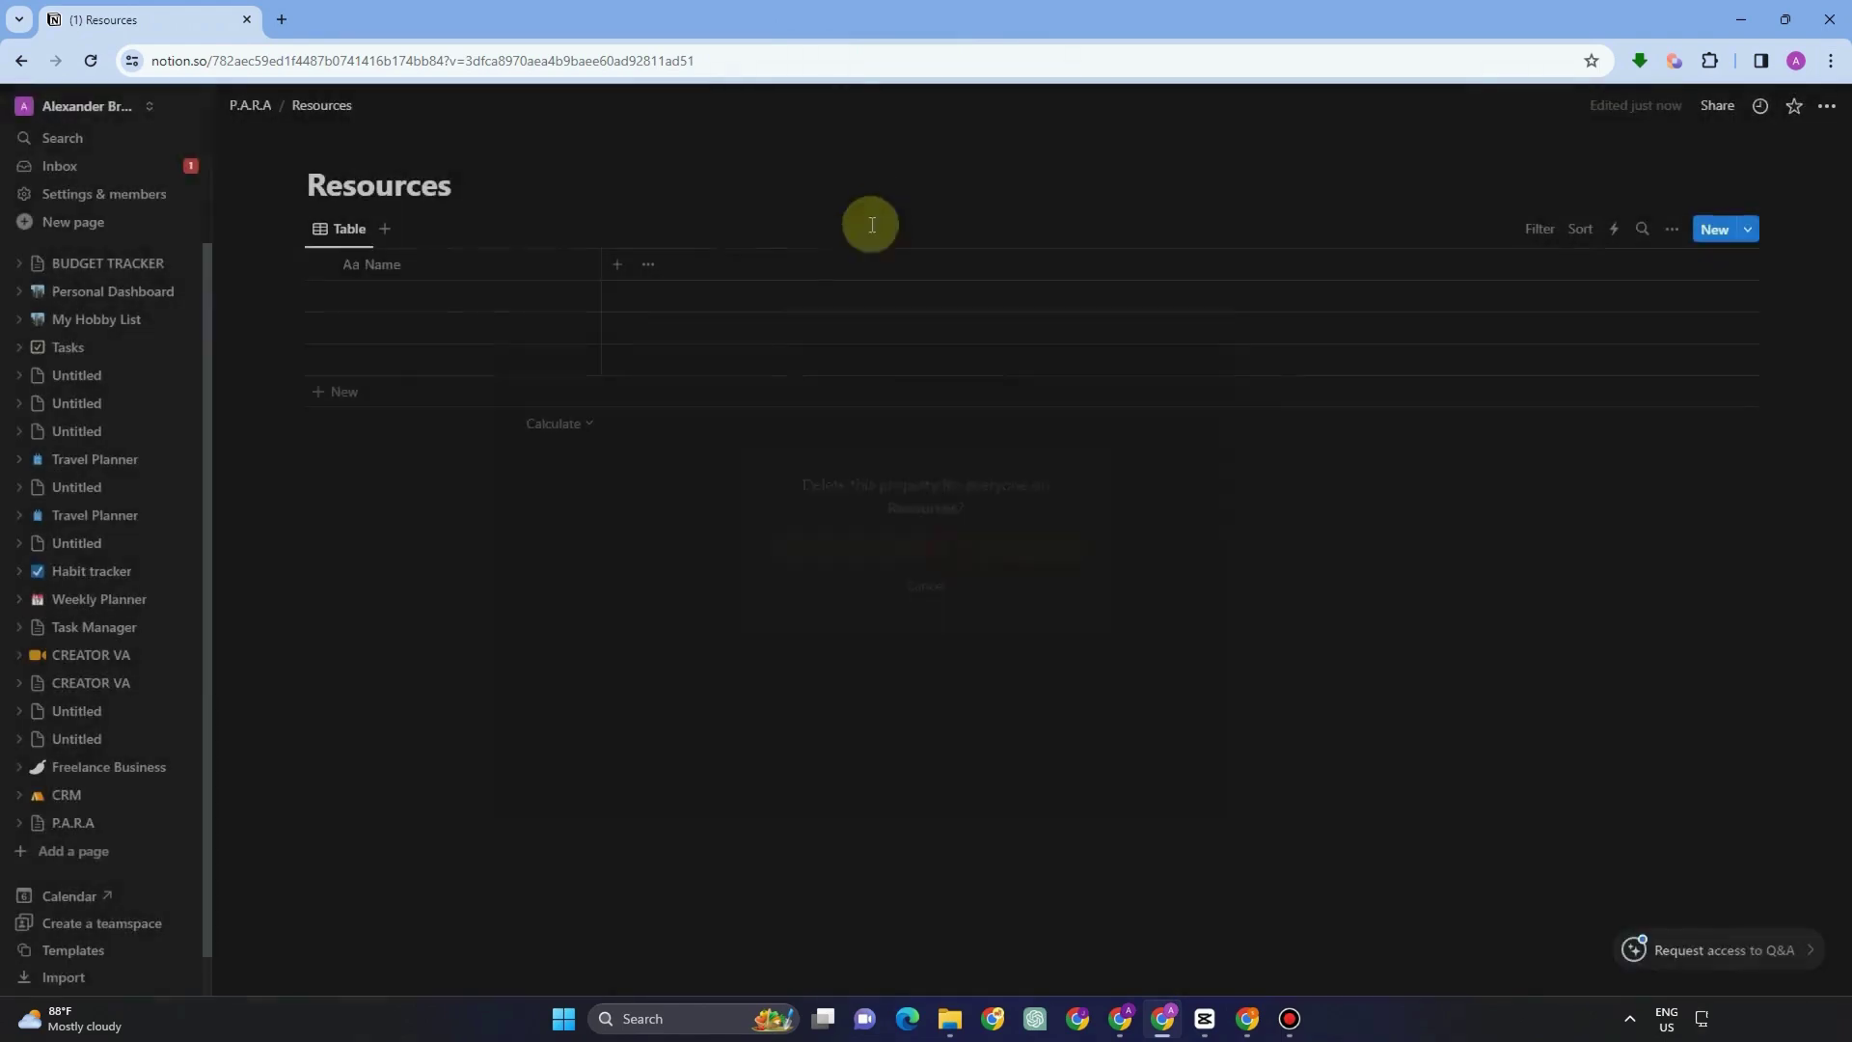
Add a Status property to the Resources table and rename it Inbox
{"action": "left_click", "coordinate": [617, 264]}
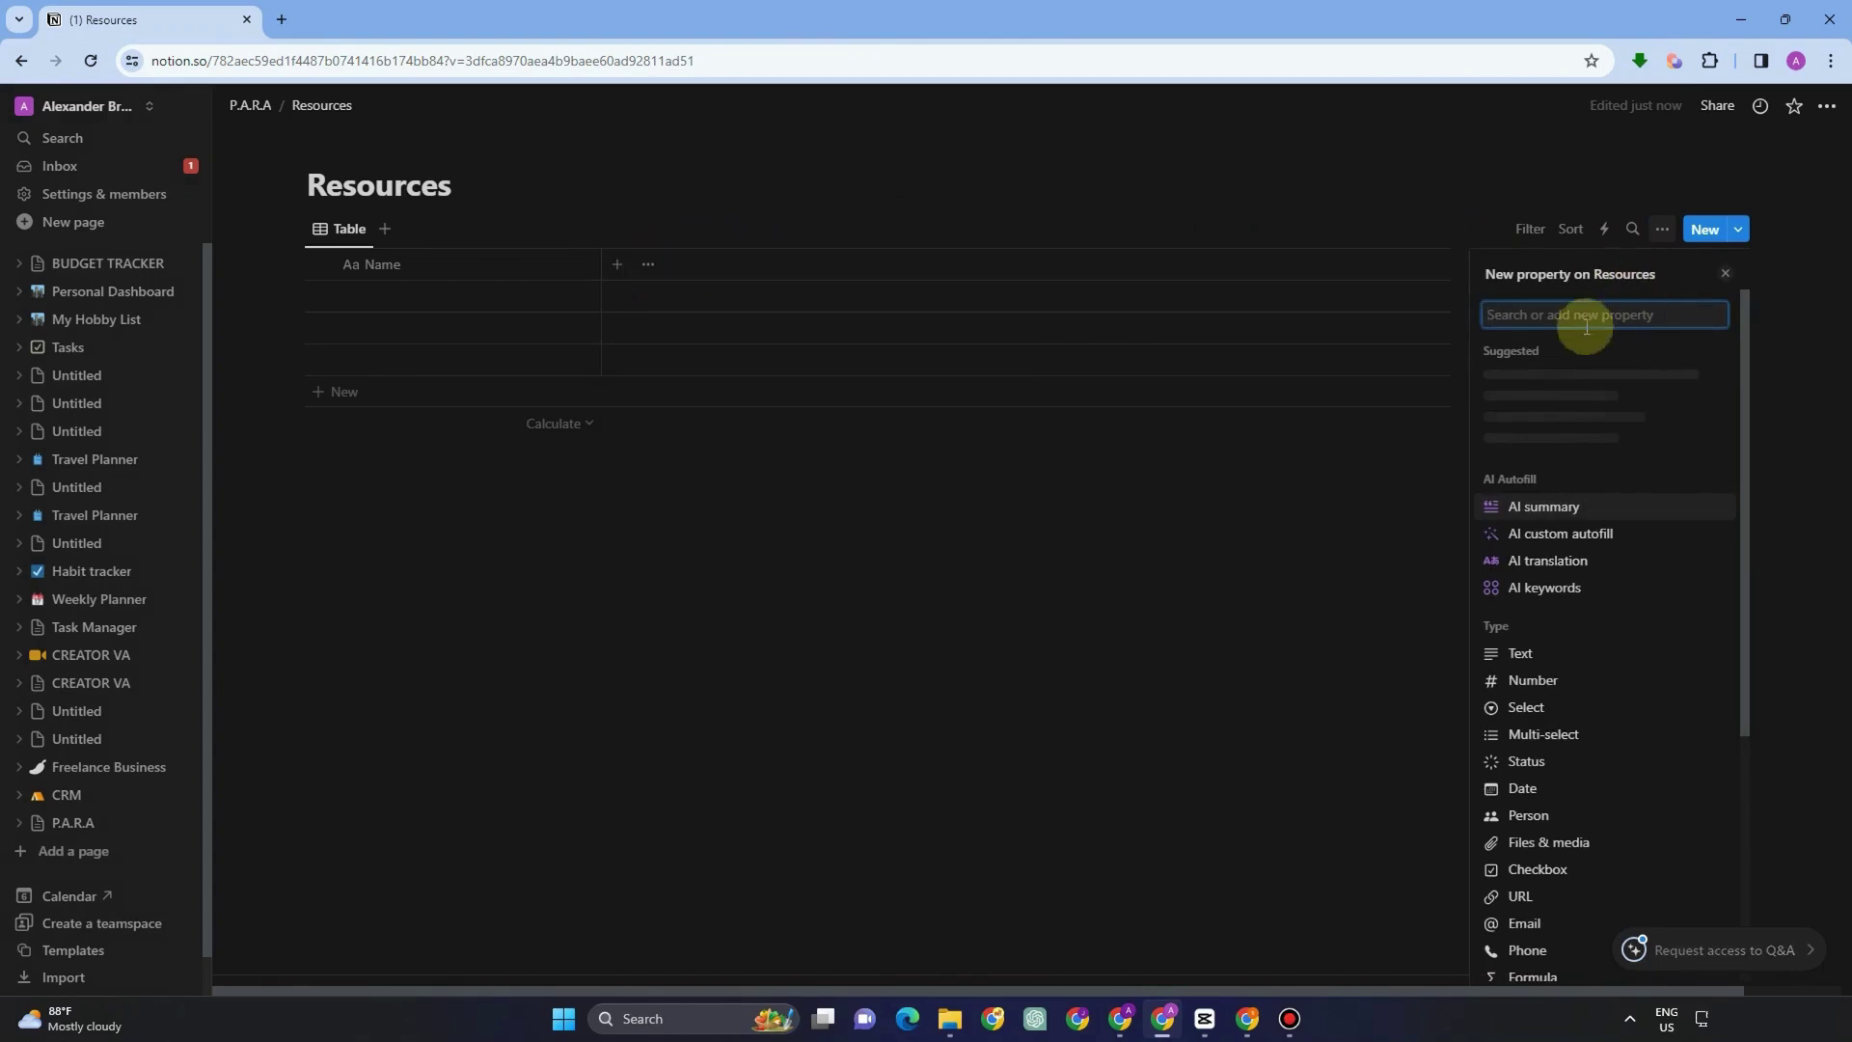
{"action": "type", "text": "Status"}
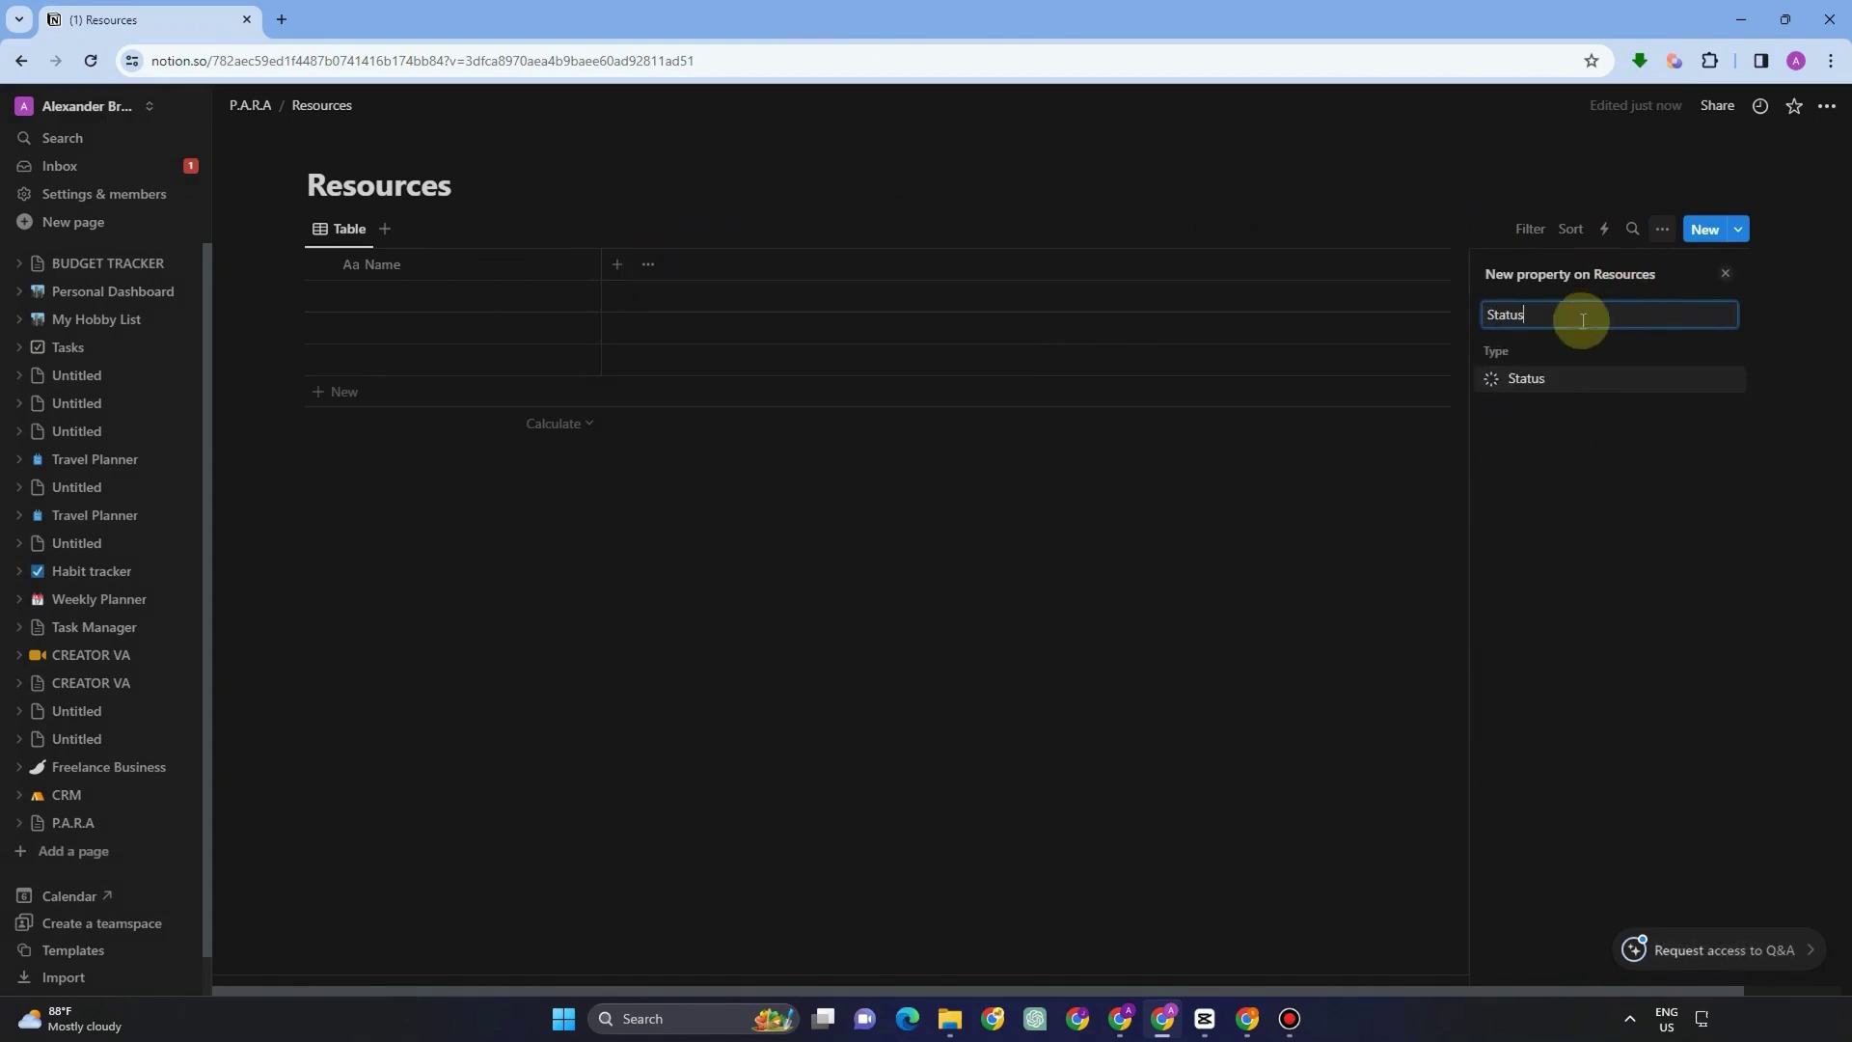
{"action": "left_click", "coordinate": [1543, 379]}
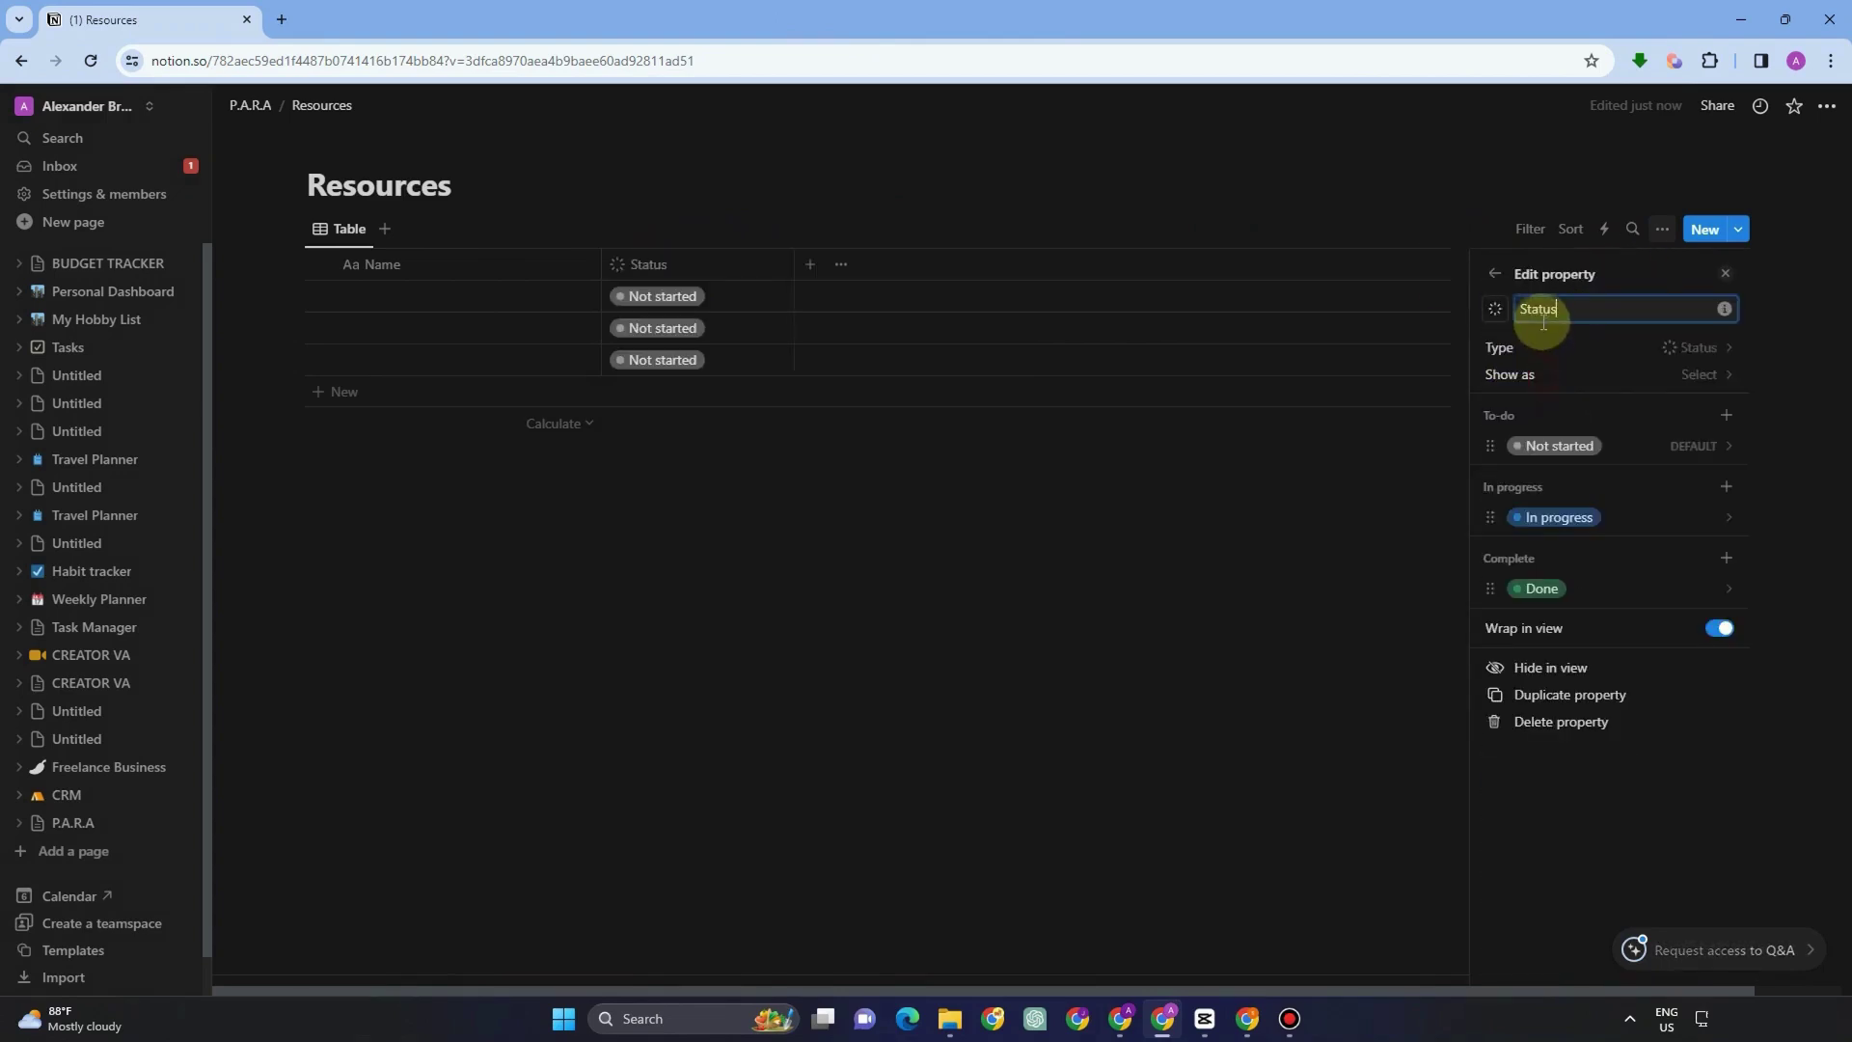
{"action": "left_click", "coordinate": [1463, 305]}
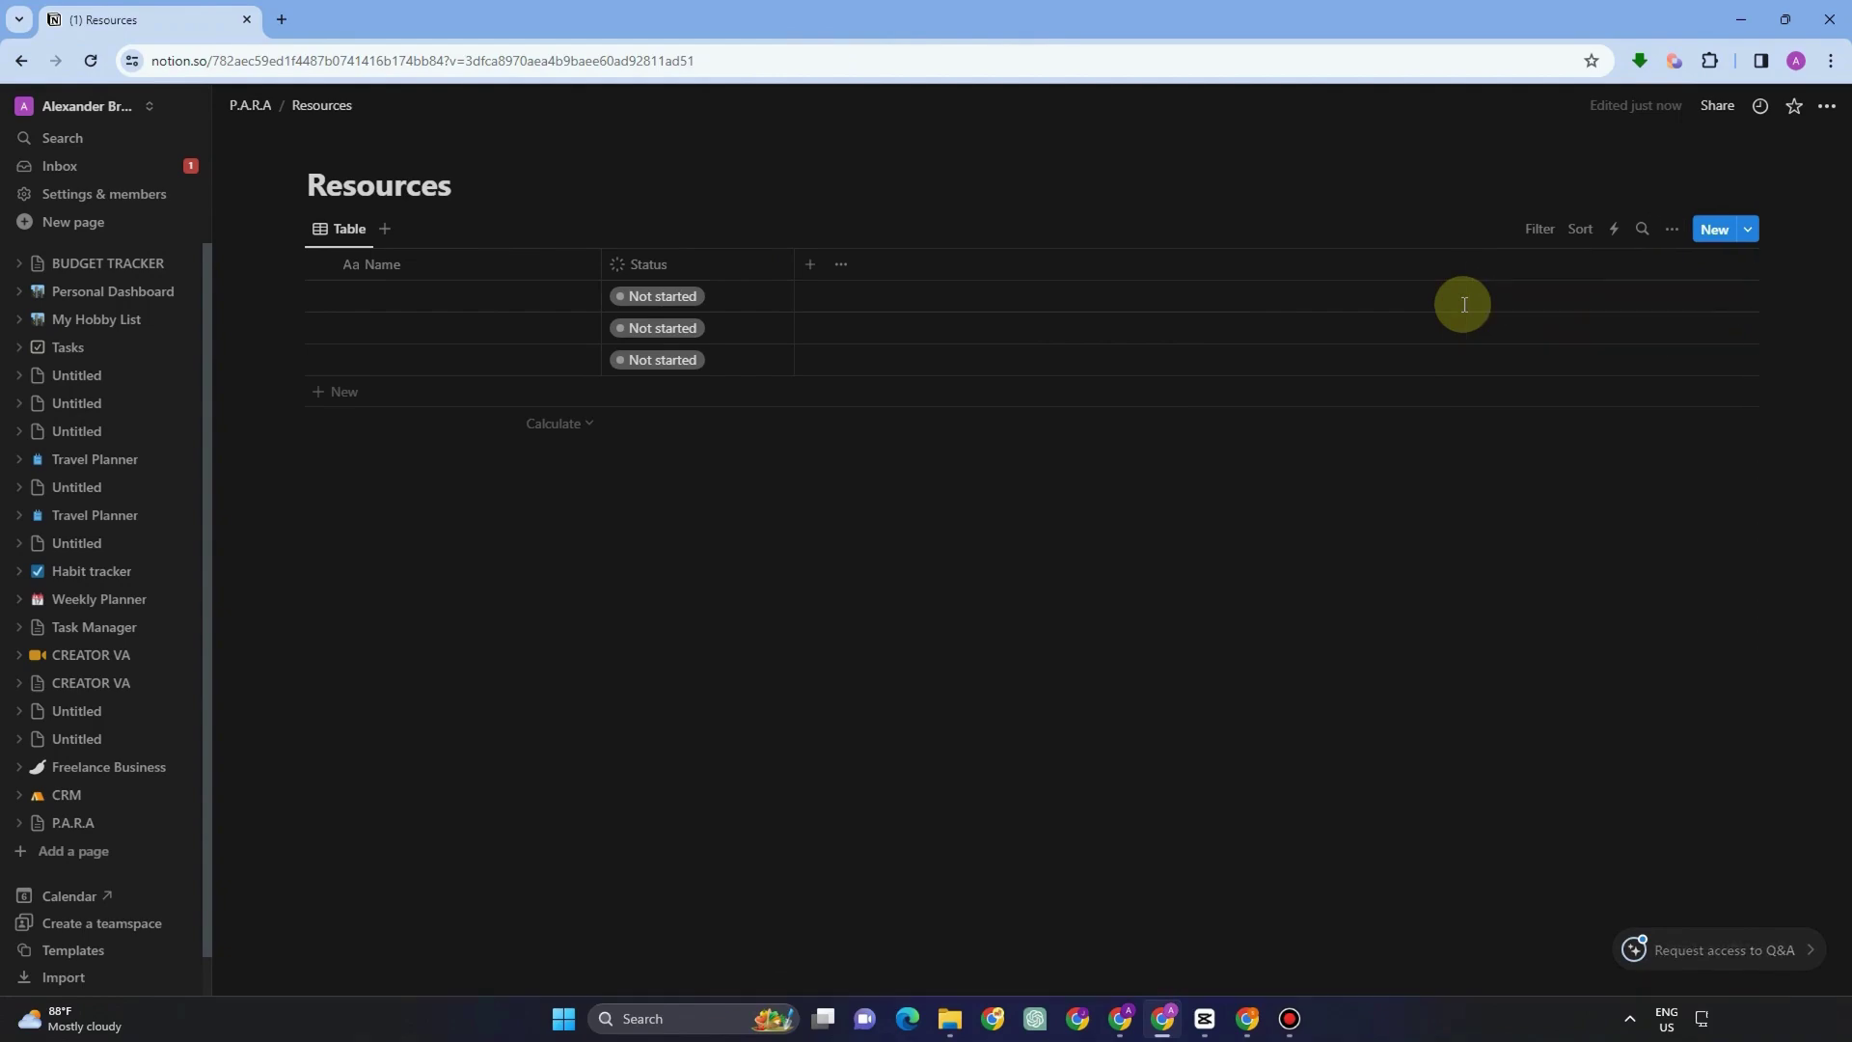
{"action": "left_click", "coordinate": [649, 265]}
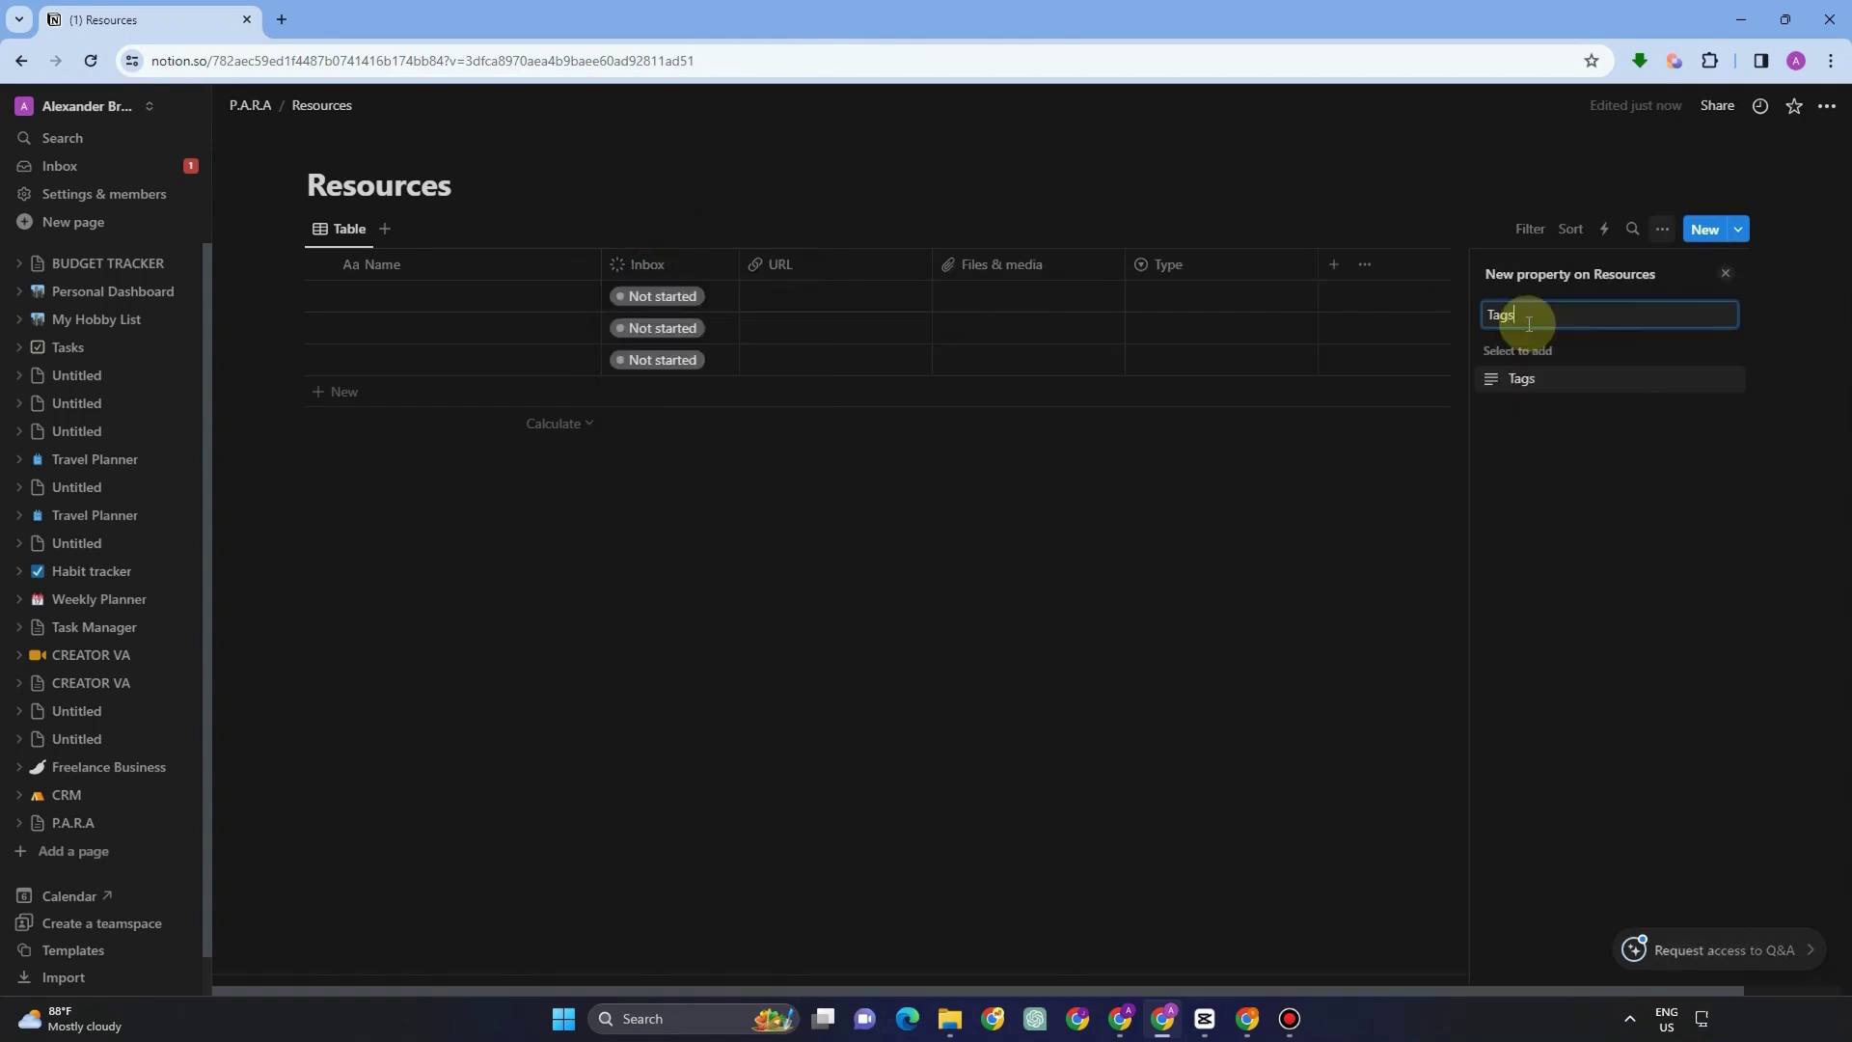
Add a multi-select property named Tags to the Resources table with the options Business and Notion
{"action": "left_click", "coordinate": [1592, 388]}
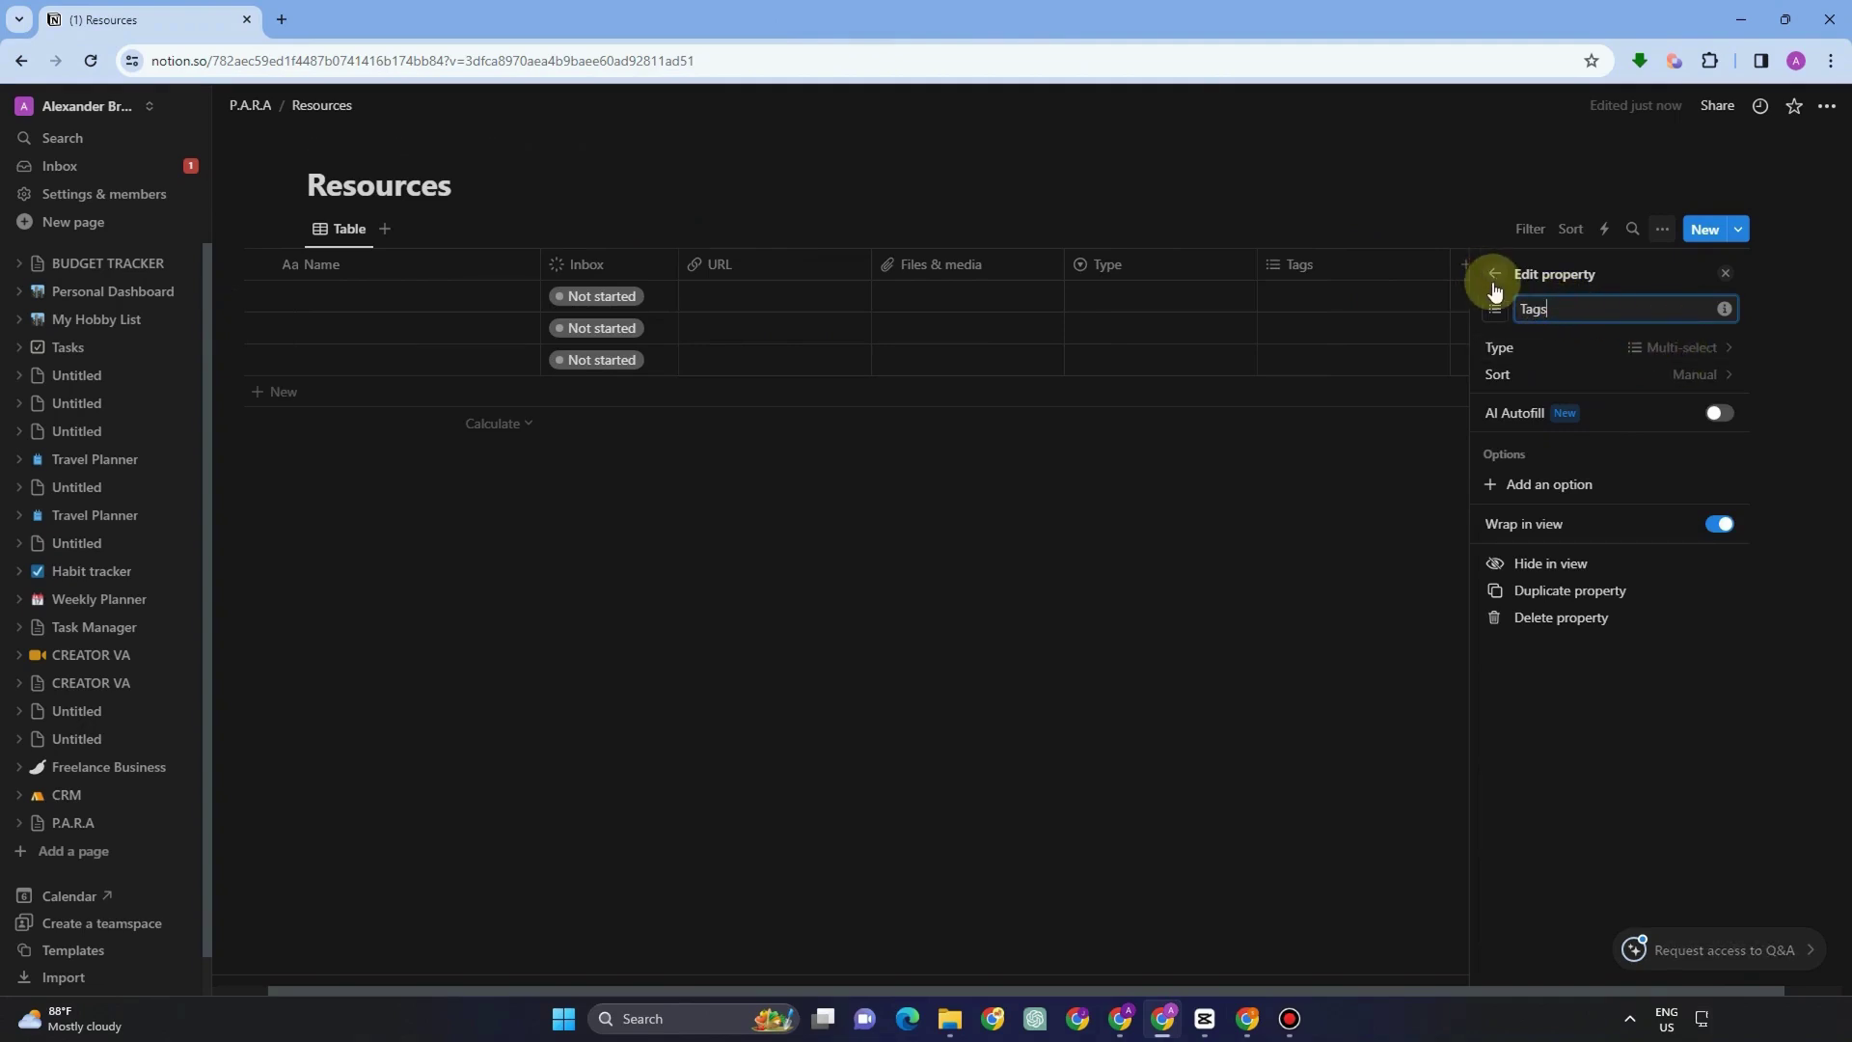
{"action": "left_click", "coordinate": [1574, 484]}
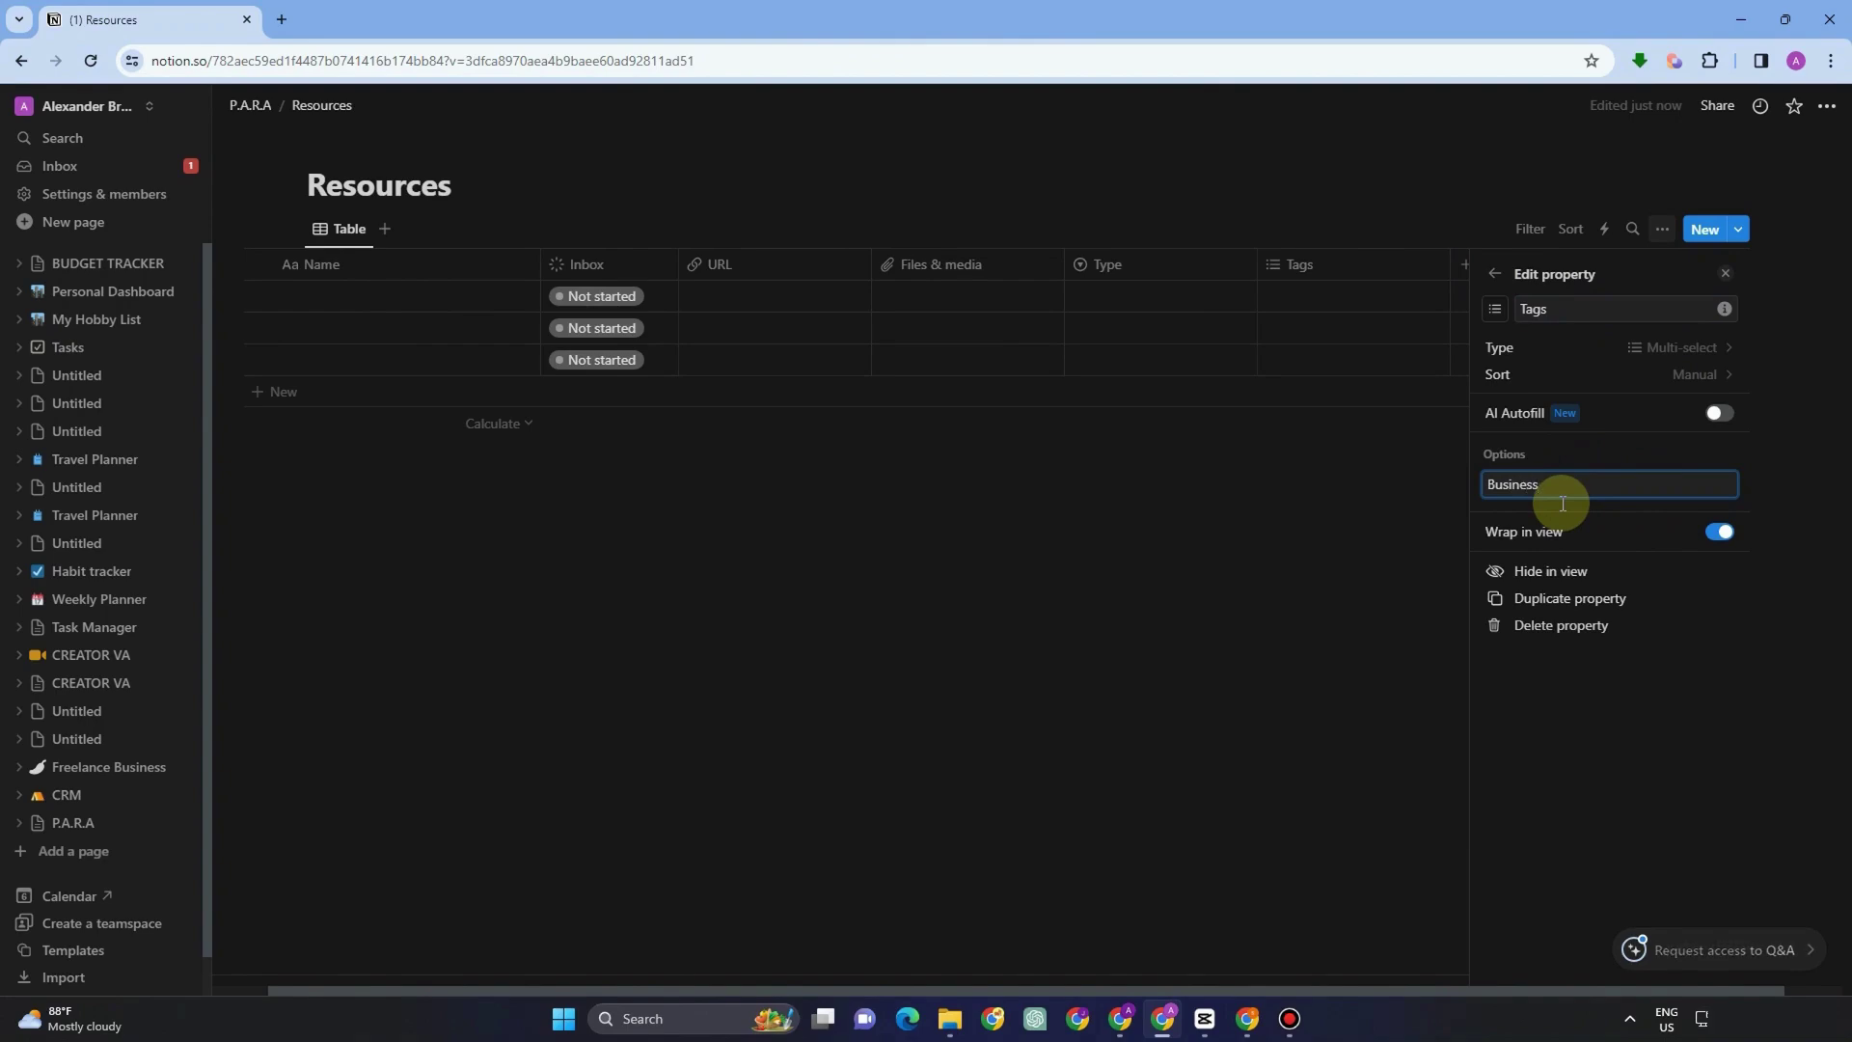
{"action": "key", "text": "Return"}
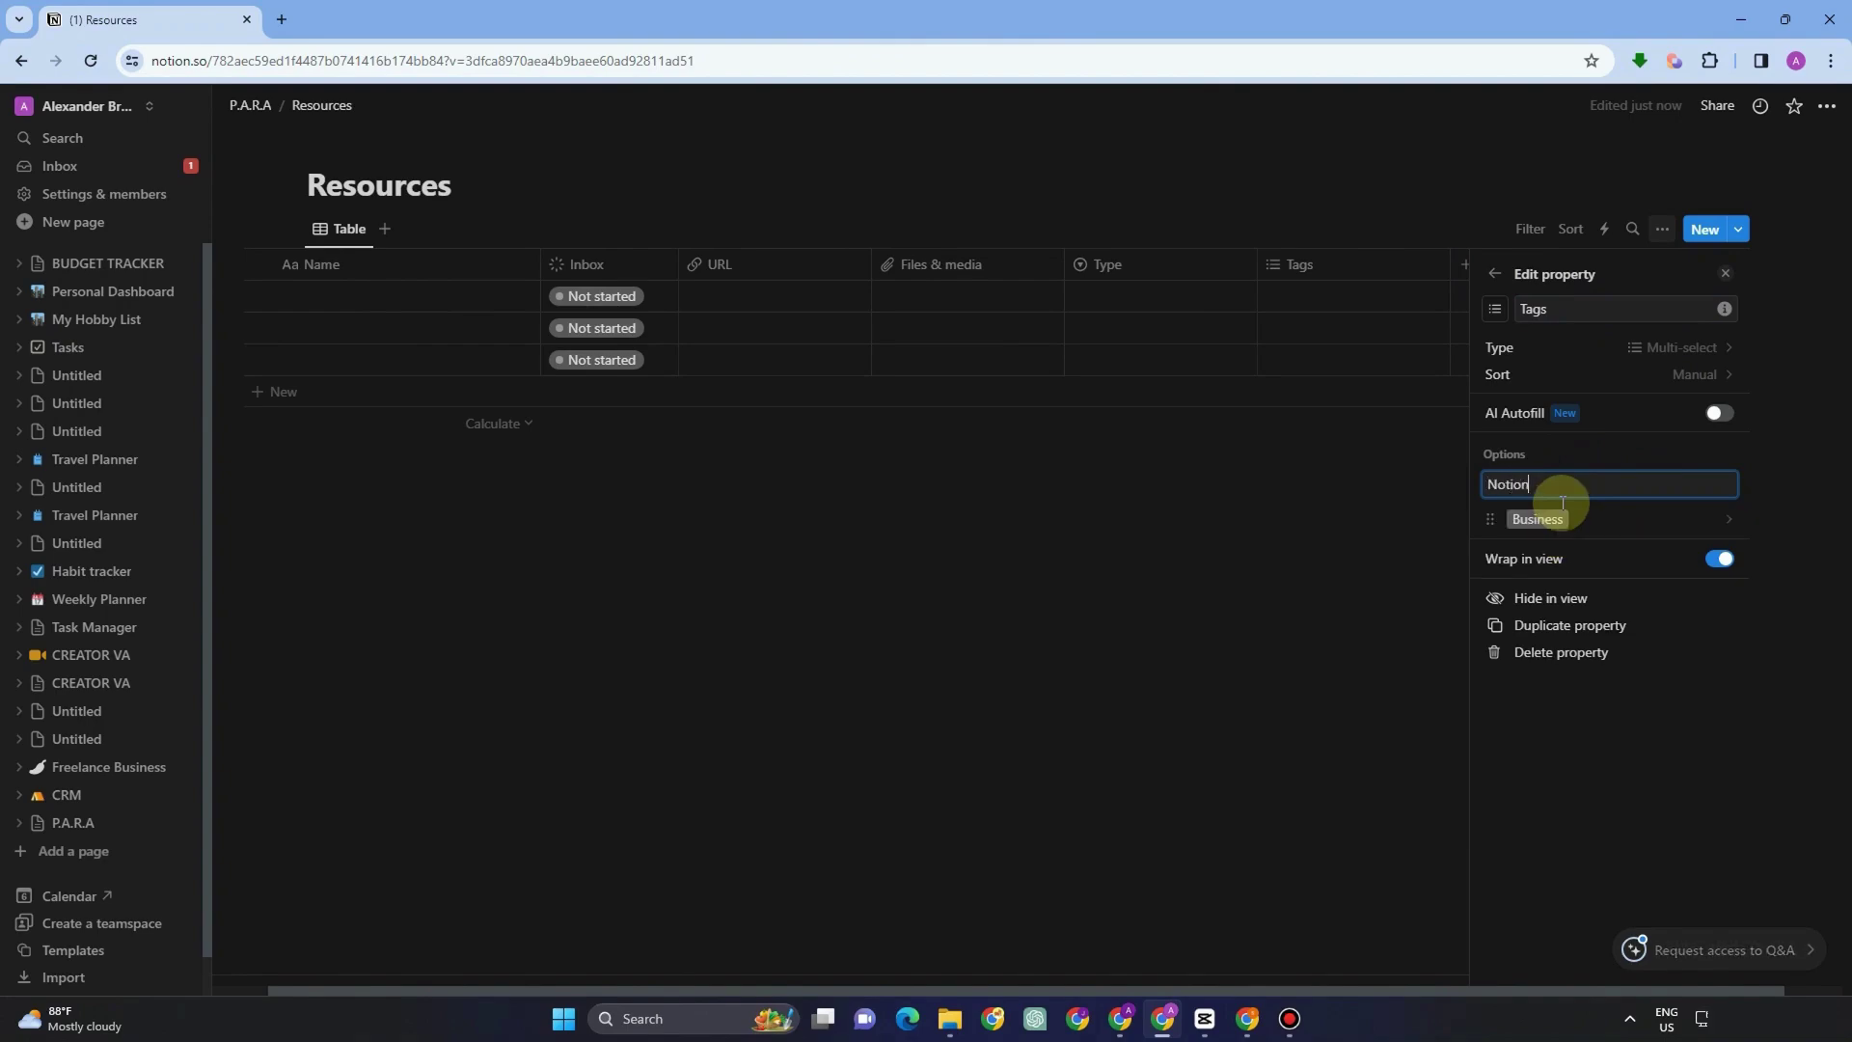
{"action": "type", "text": "Notion"}
{"action": "key", "text": "Return"}
{"action": "left_click", "coordinate": [1588, 188]}
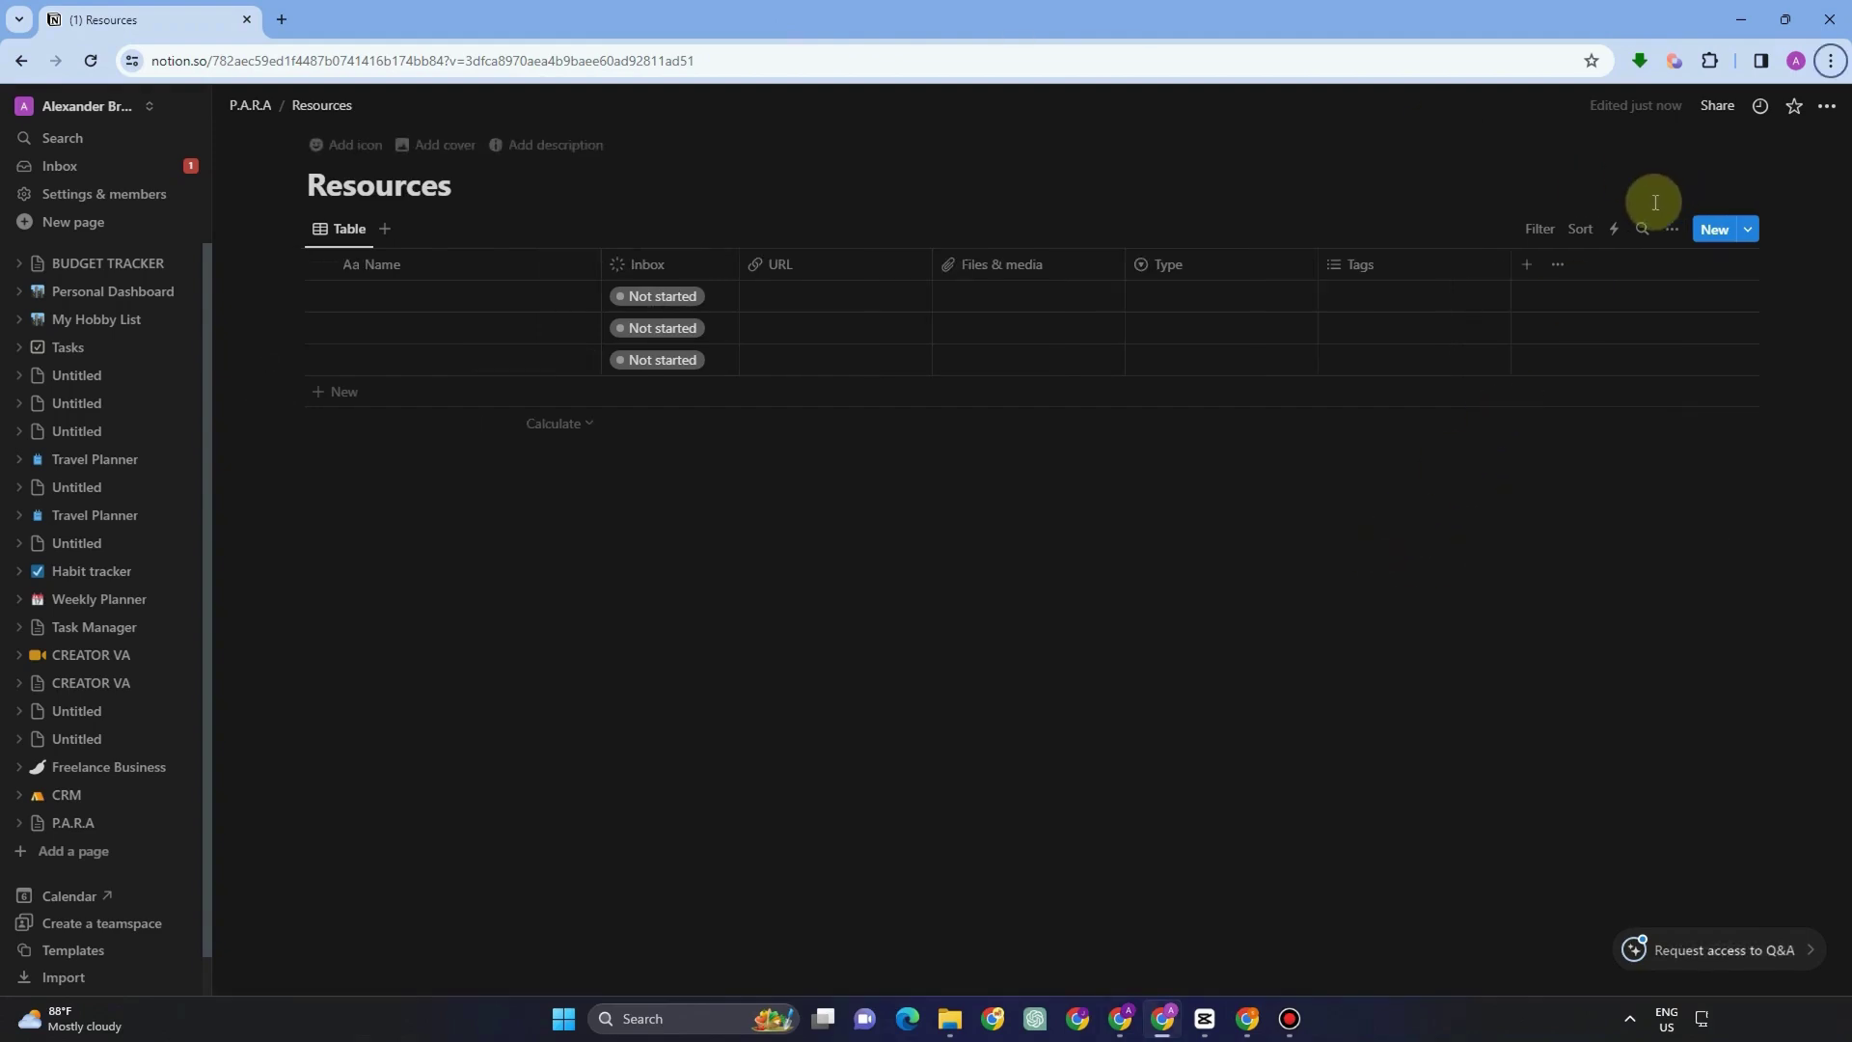
Add a Relation property to the Resources table that links to the untitled database on the AREAS page
{"action": "left_click", "coordinate": [1526, 264]}
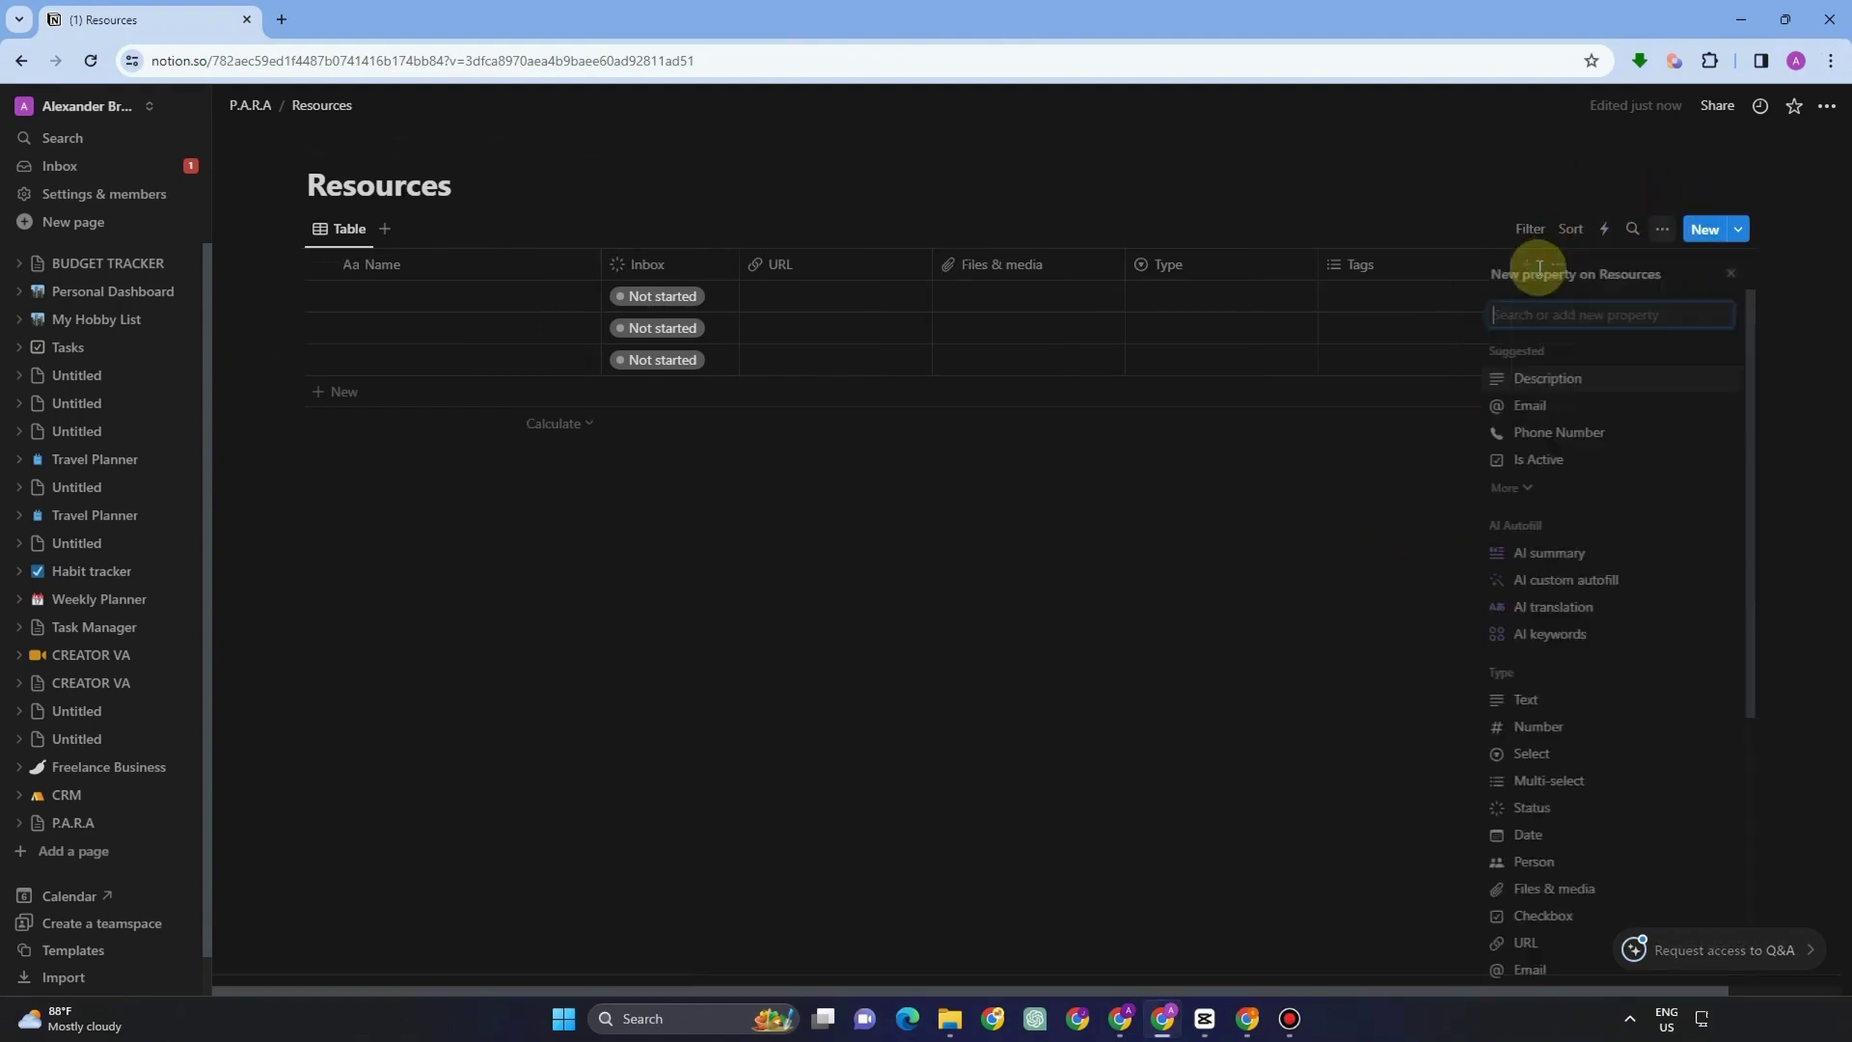
{"action": "type", "text": "Re"}
{"action": "left_click", "coordinate": [1571, 372]}
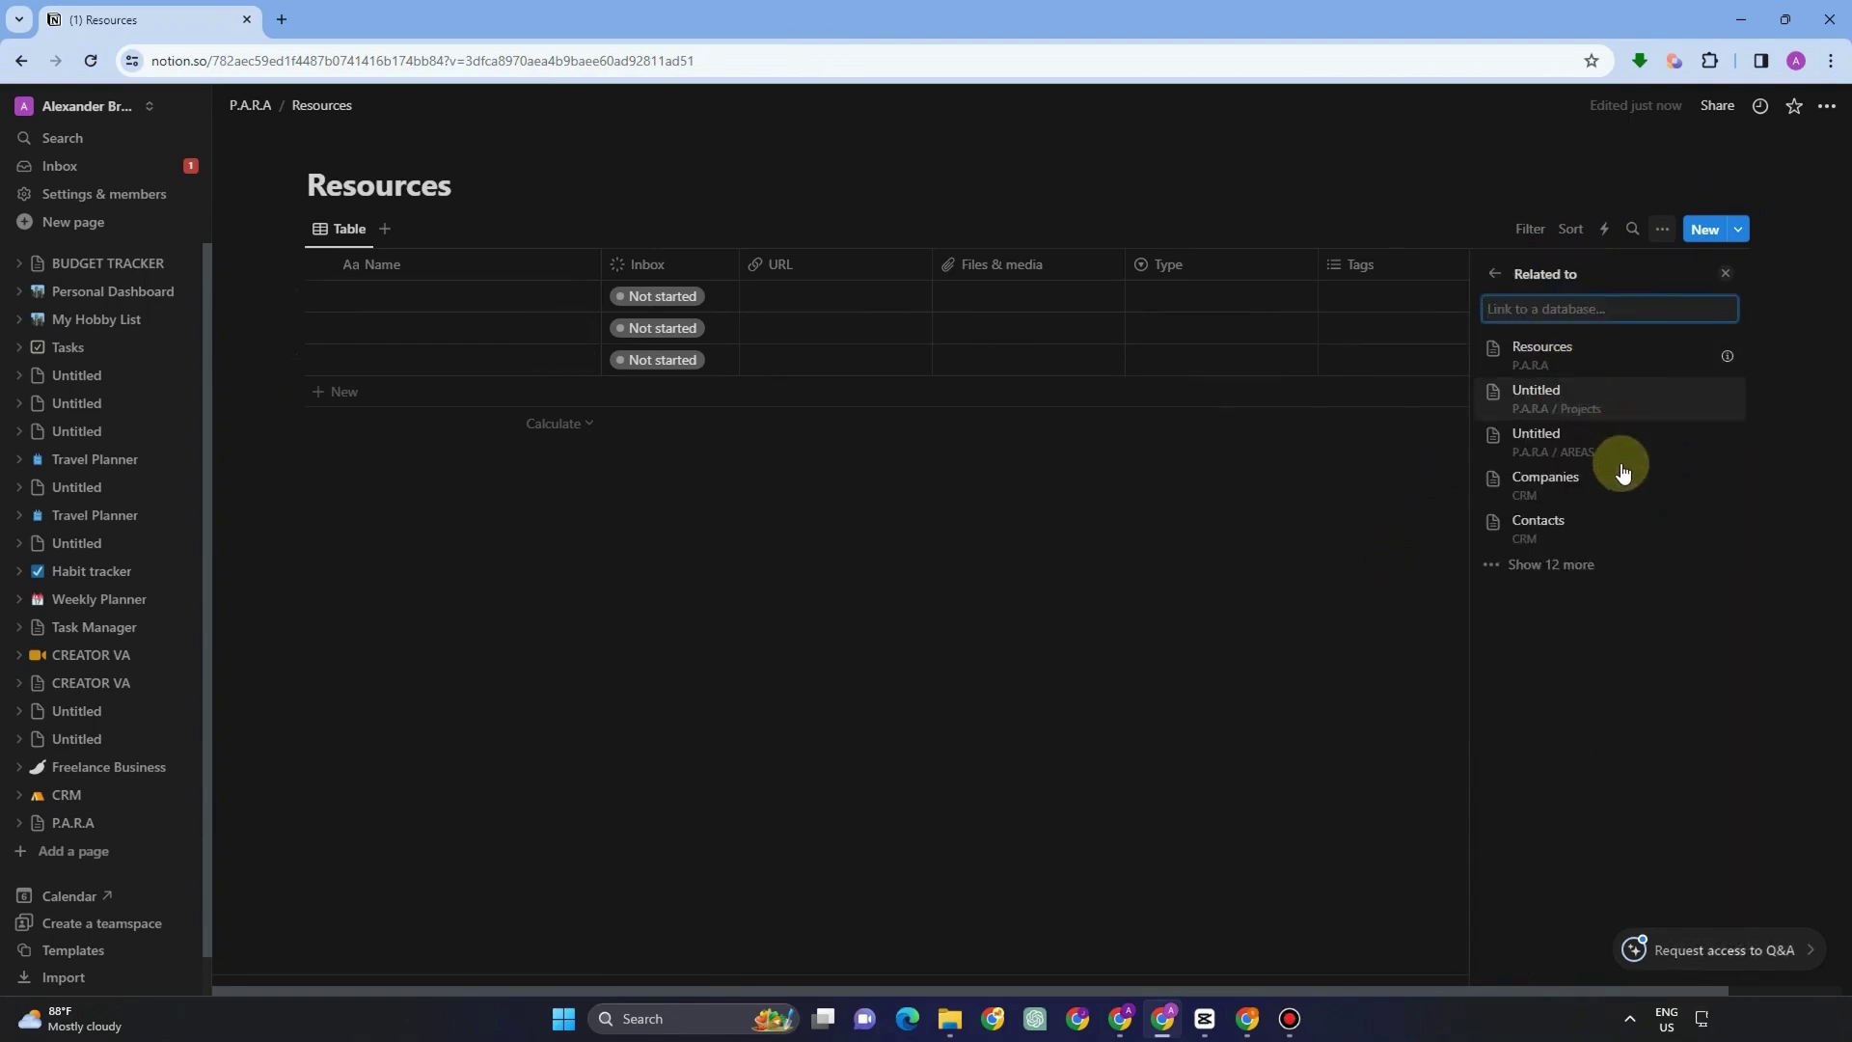
{"action": "left_click", "coordinate": [1611, 444]}
{"action": "left_click", "coordinate": [1619, 435]}
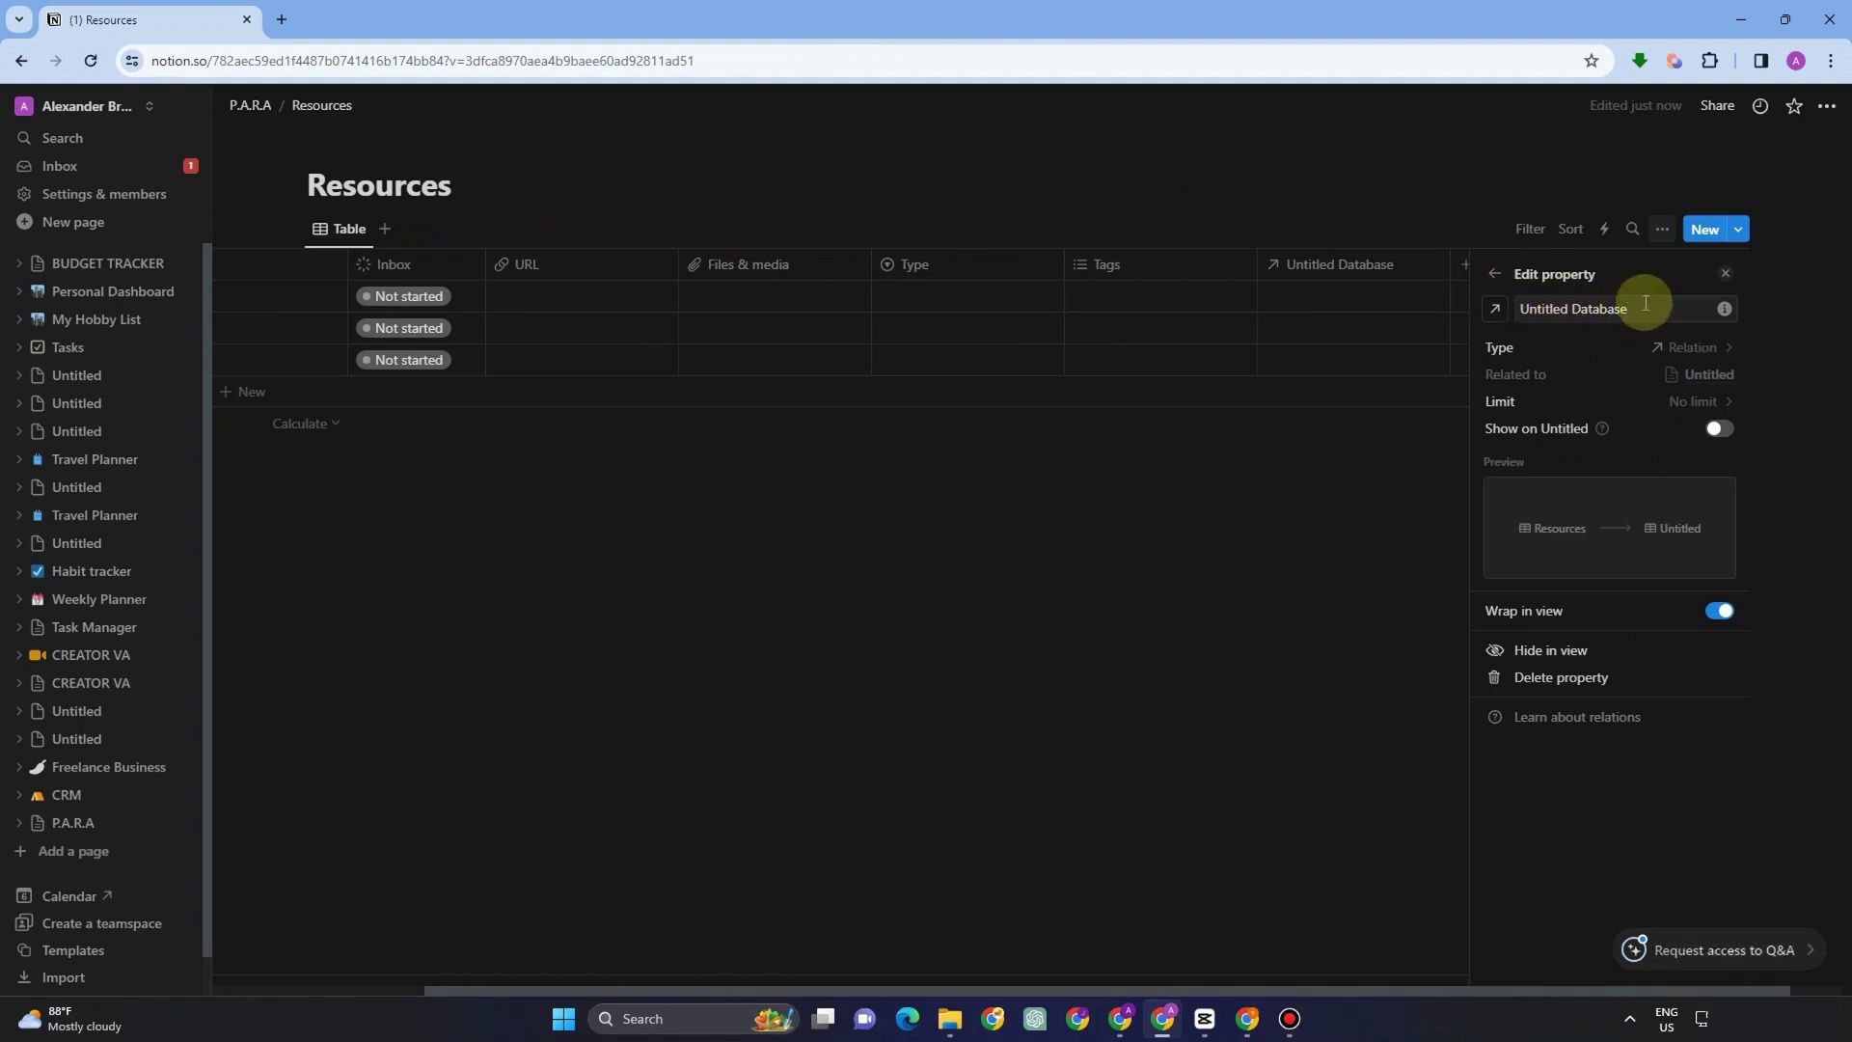
Rename the Resources table's new relation property to Areas and give it the stacked-layers icon
{"action": "left_click_drag", "start_coordinate": [1639, 307], "coordinate": [1509, 316]}
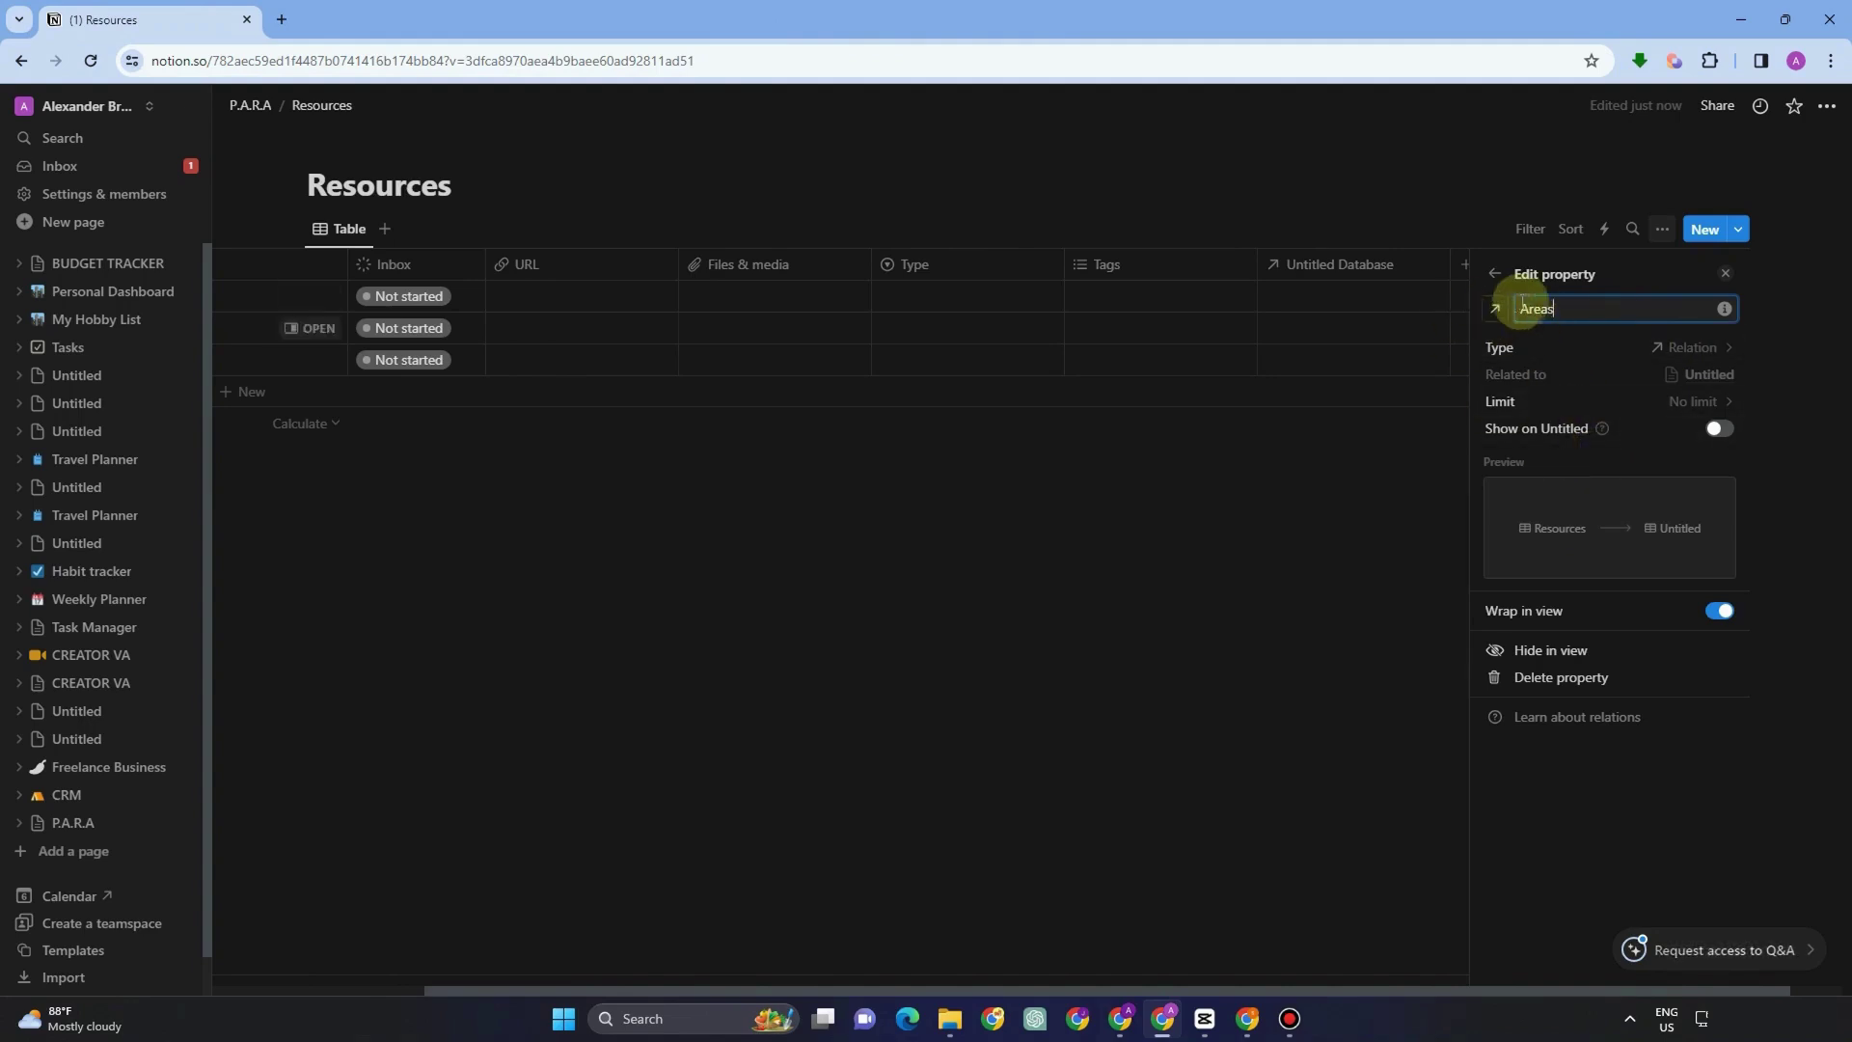
{"action": "key", "text": "Return"}
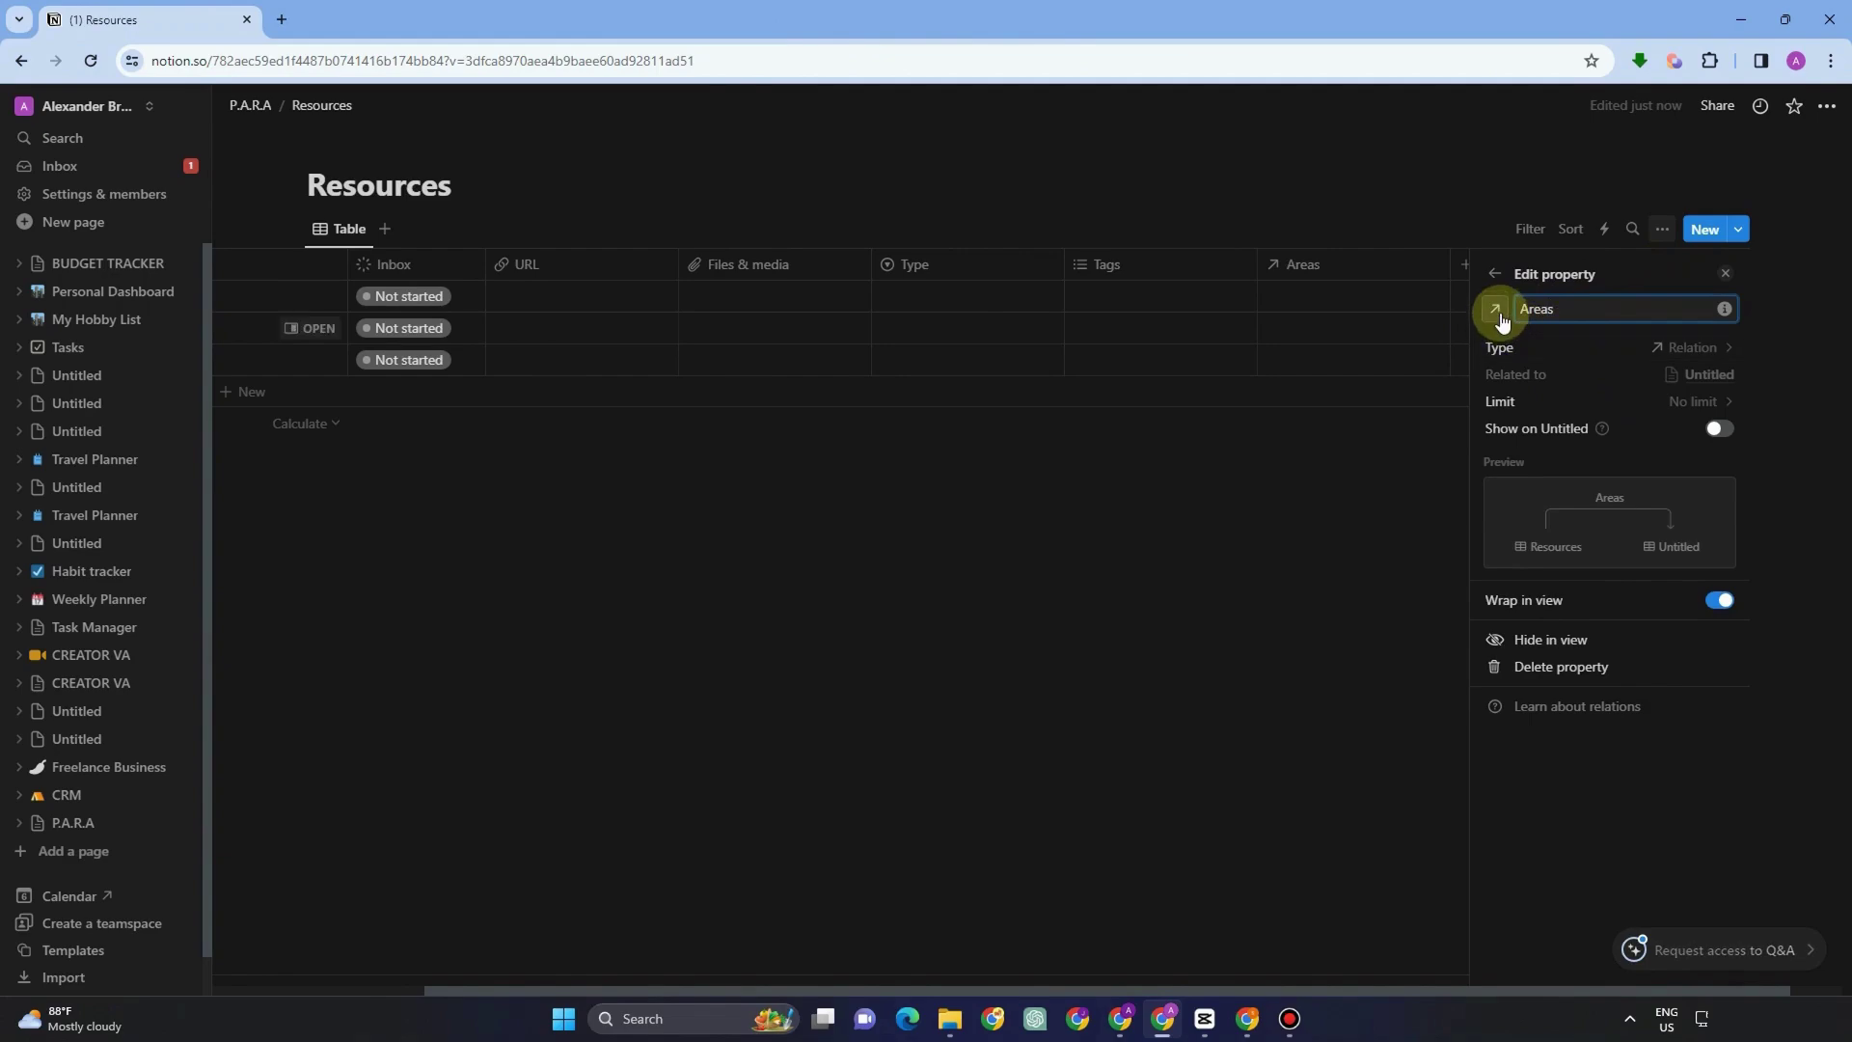
{"action": "left_click", "coordinate": [1496, 309]}
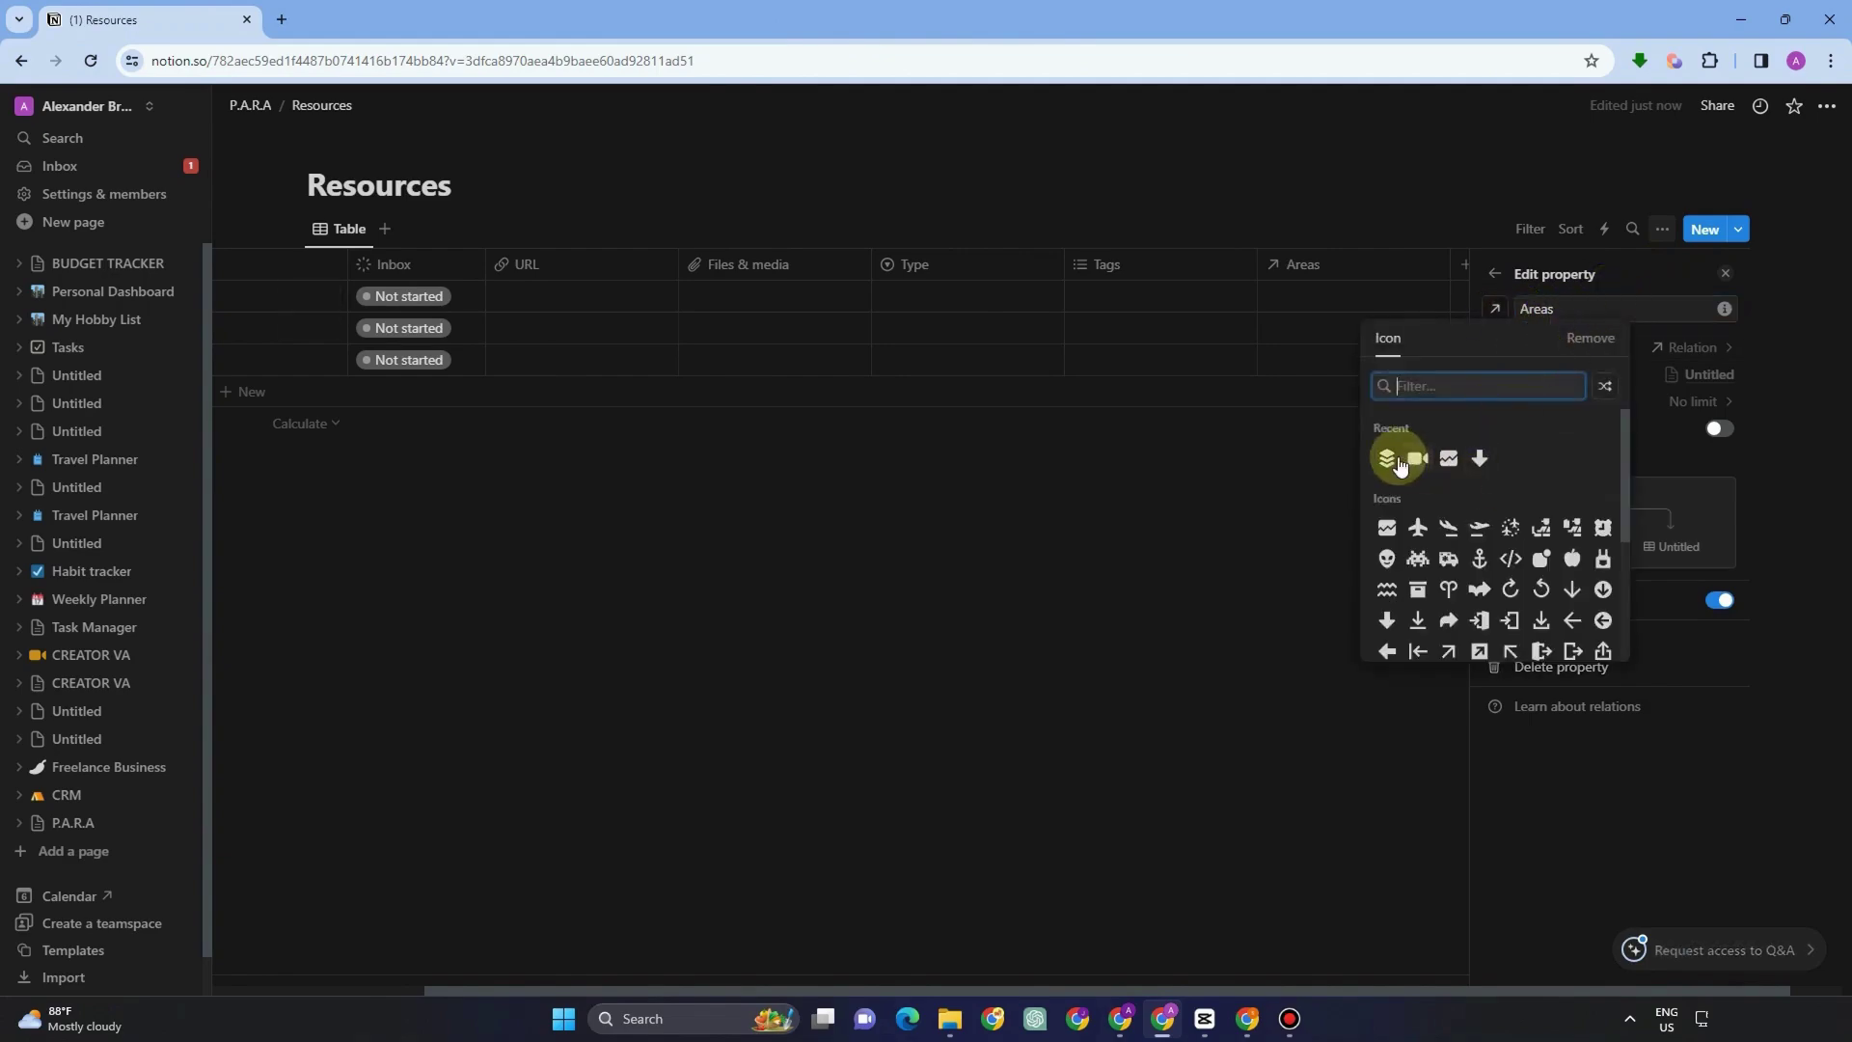
{"action": "left_click", "coordinate": [1386, 458]}
{"action": "left_click", "coordinate": [1430, 157]}
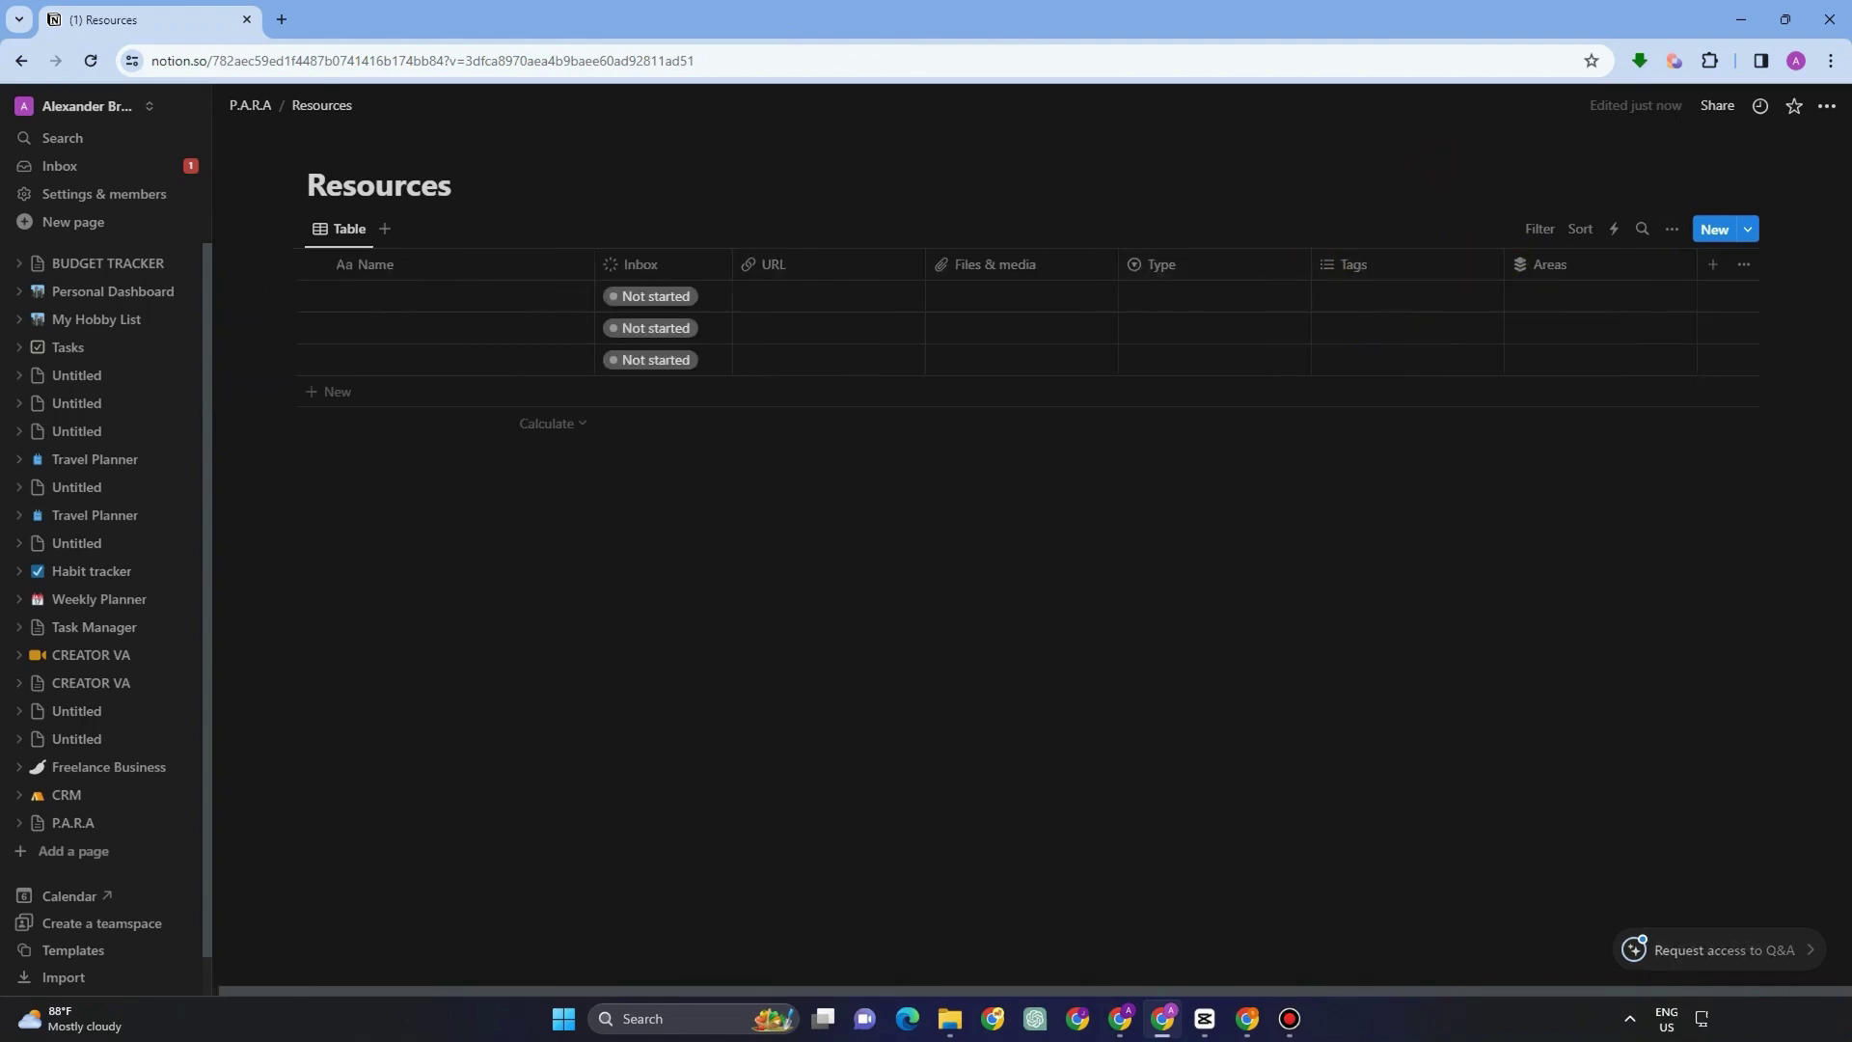
Add an orange notebook icon to the Resources page
{"action": "left_click", "coordinate": [328, 143]}
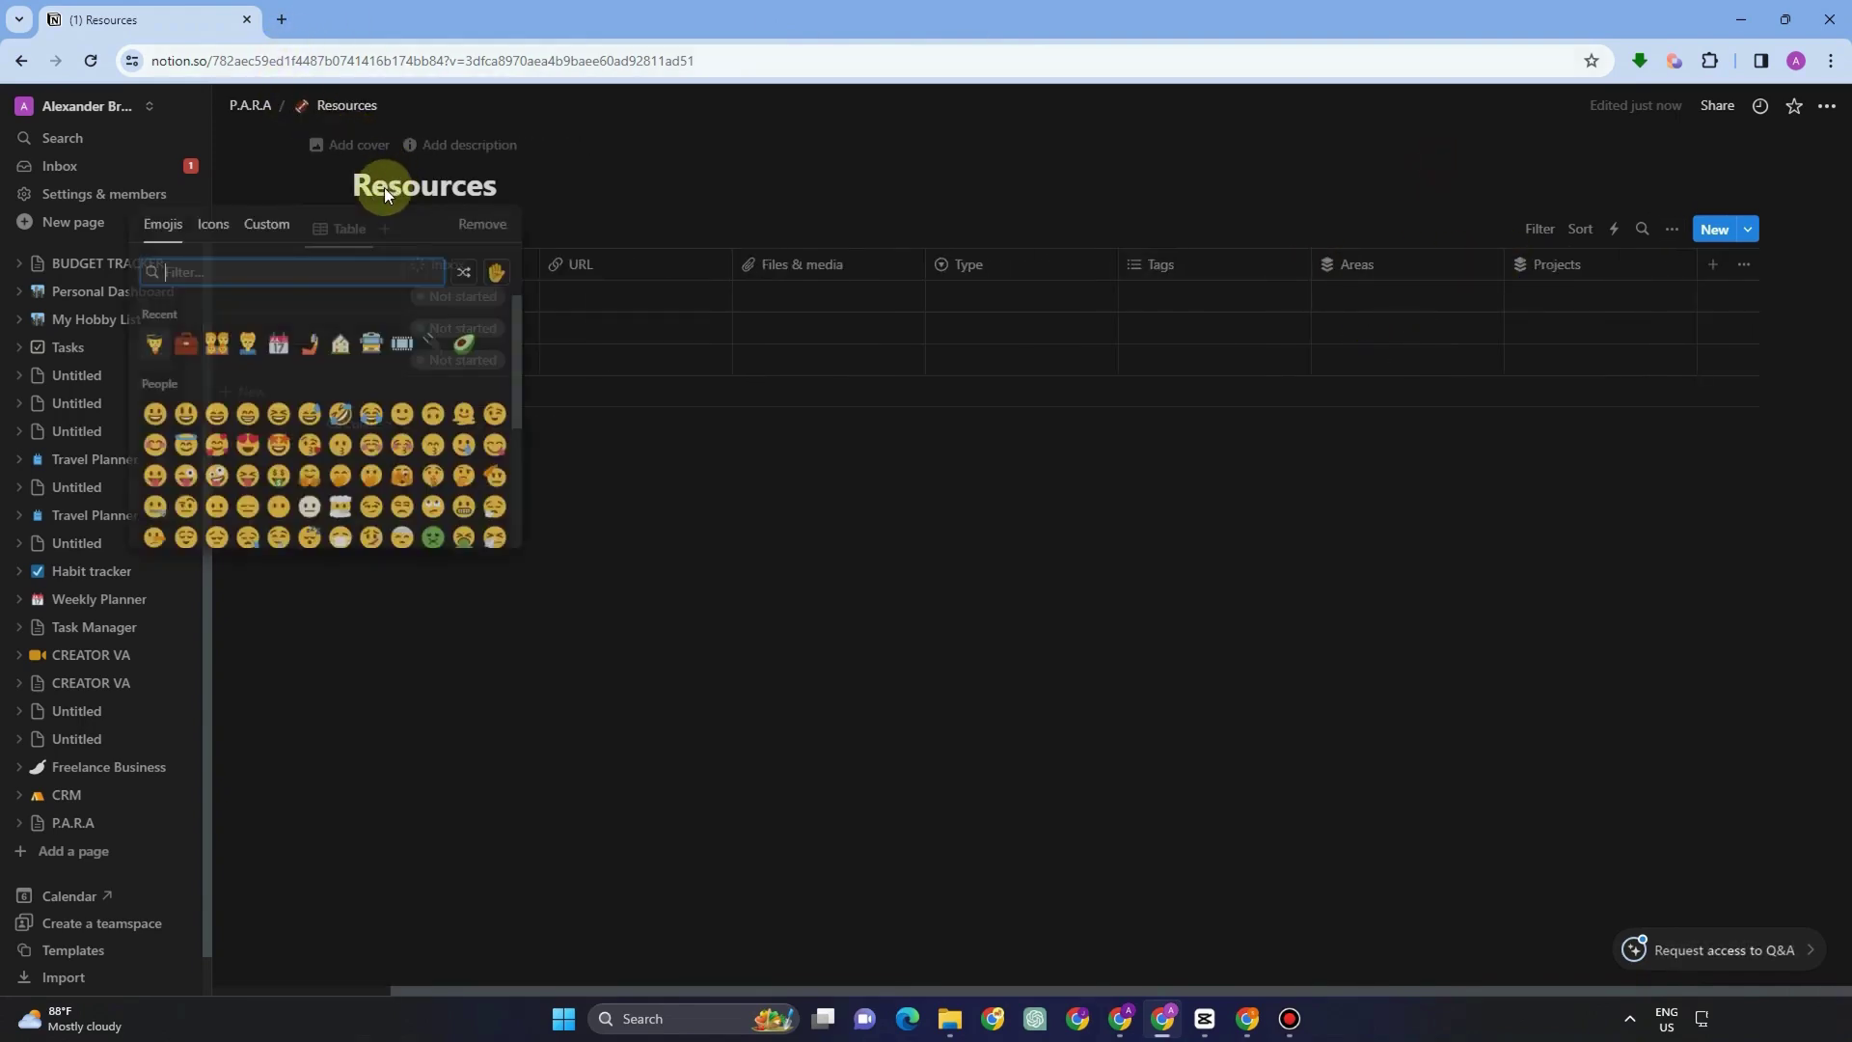
{"action": "left_click", "coordinate": [996, 225]}
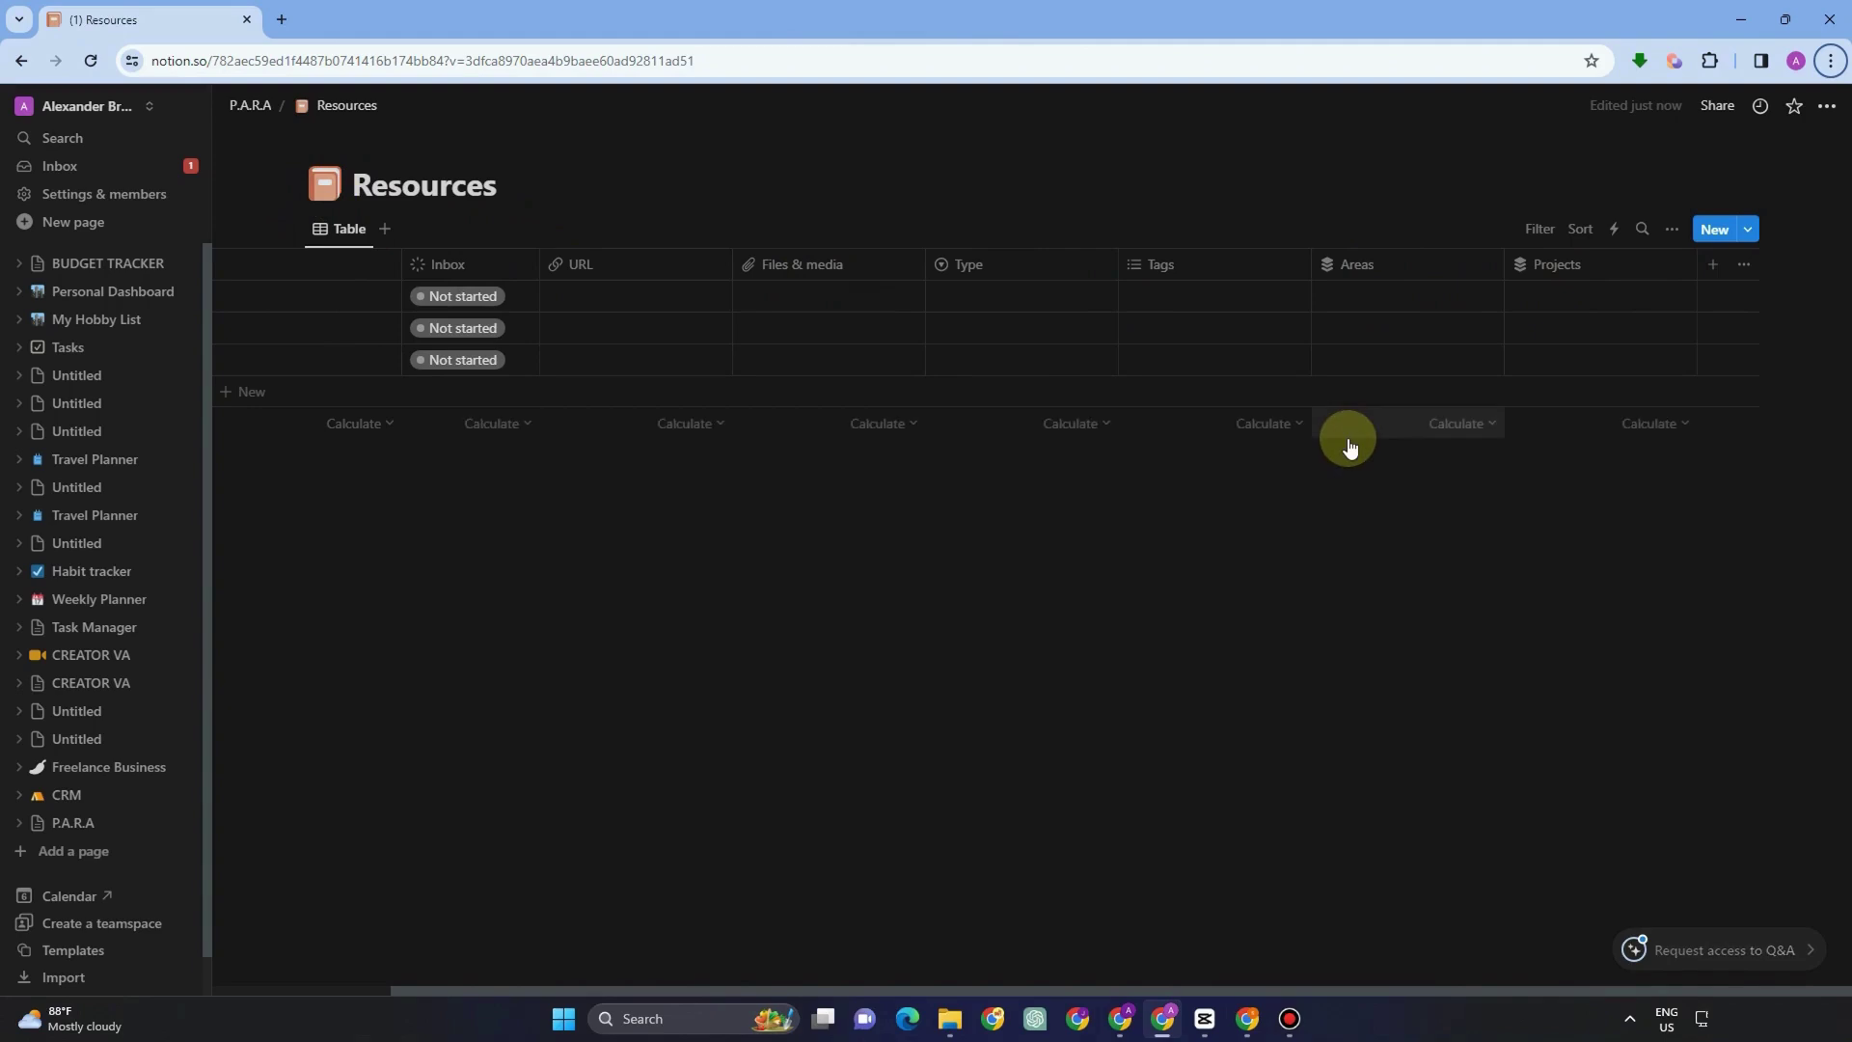
On the Group Work page in Projects, show the Resources 1 relation outside the property list, below the comments
{"action": "key", "text": "alt+Left"}
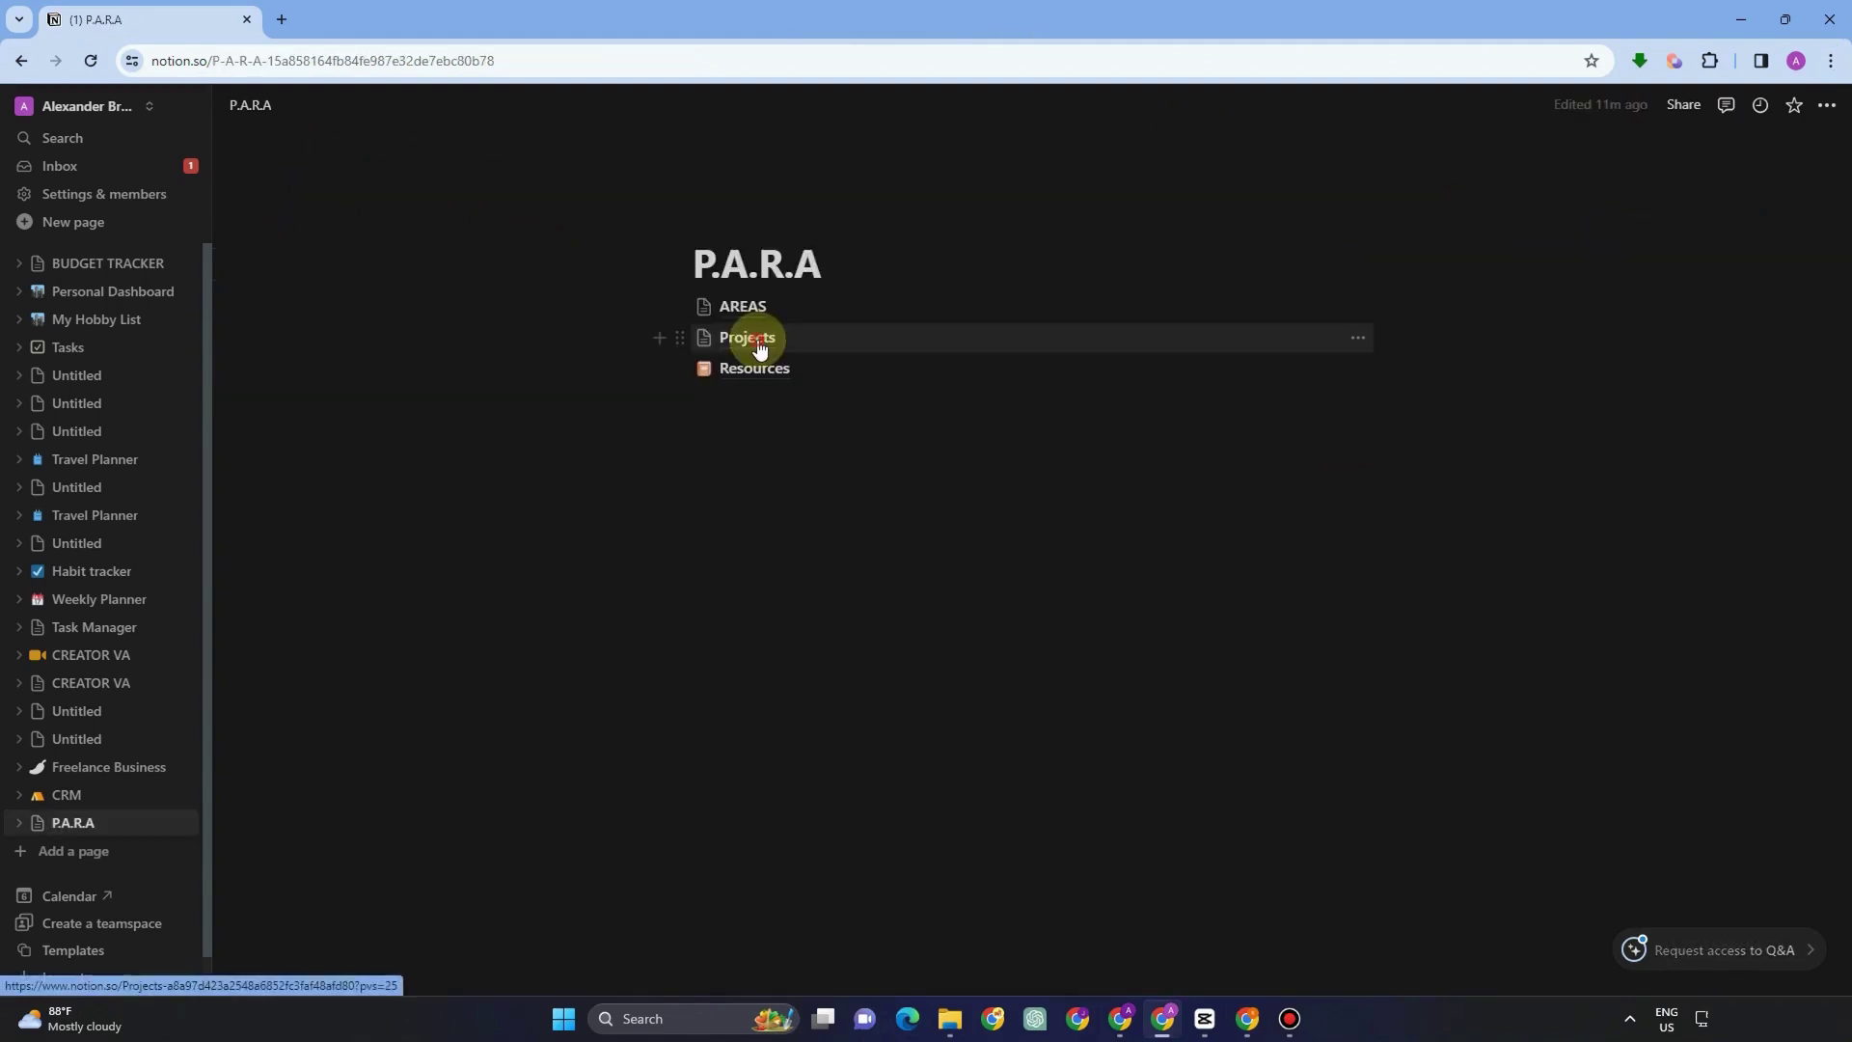
{"action": "left_click", "coordinate": [752, 337]}
{"action": "left_click", "coordinate": [394, 517]}
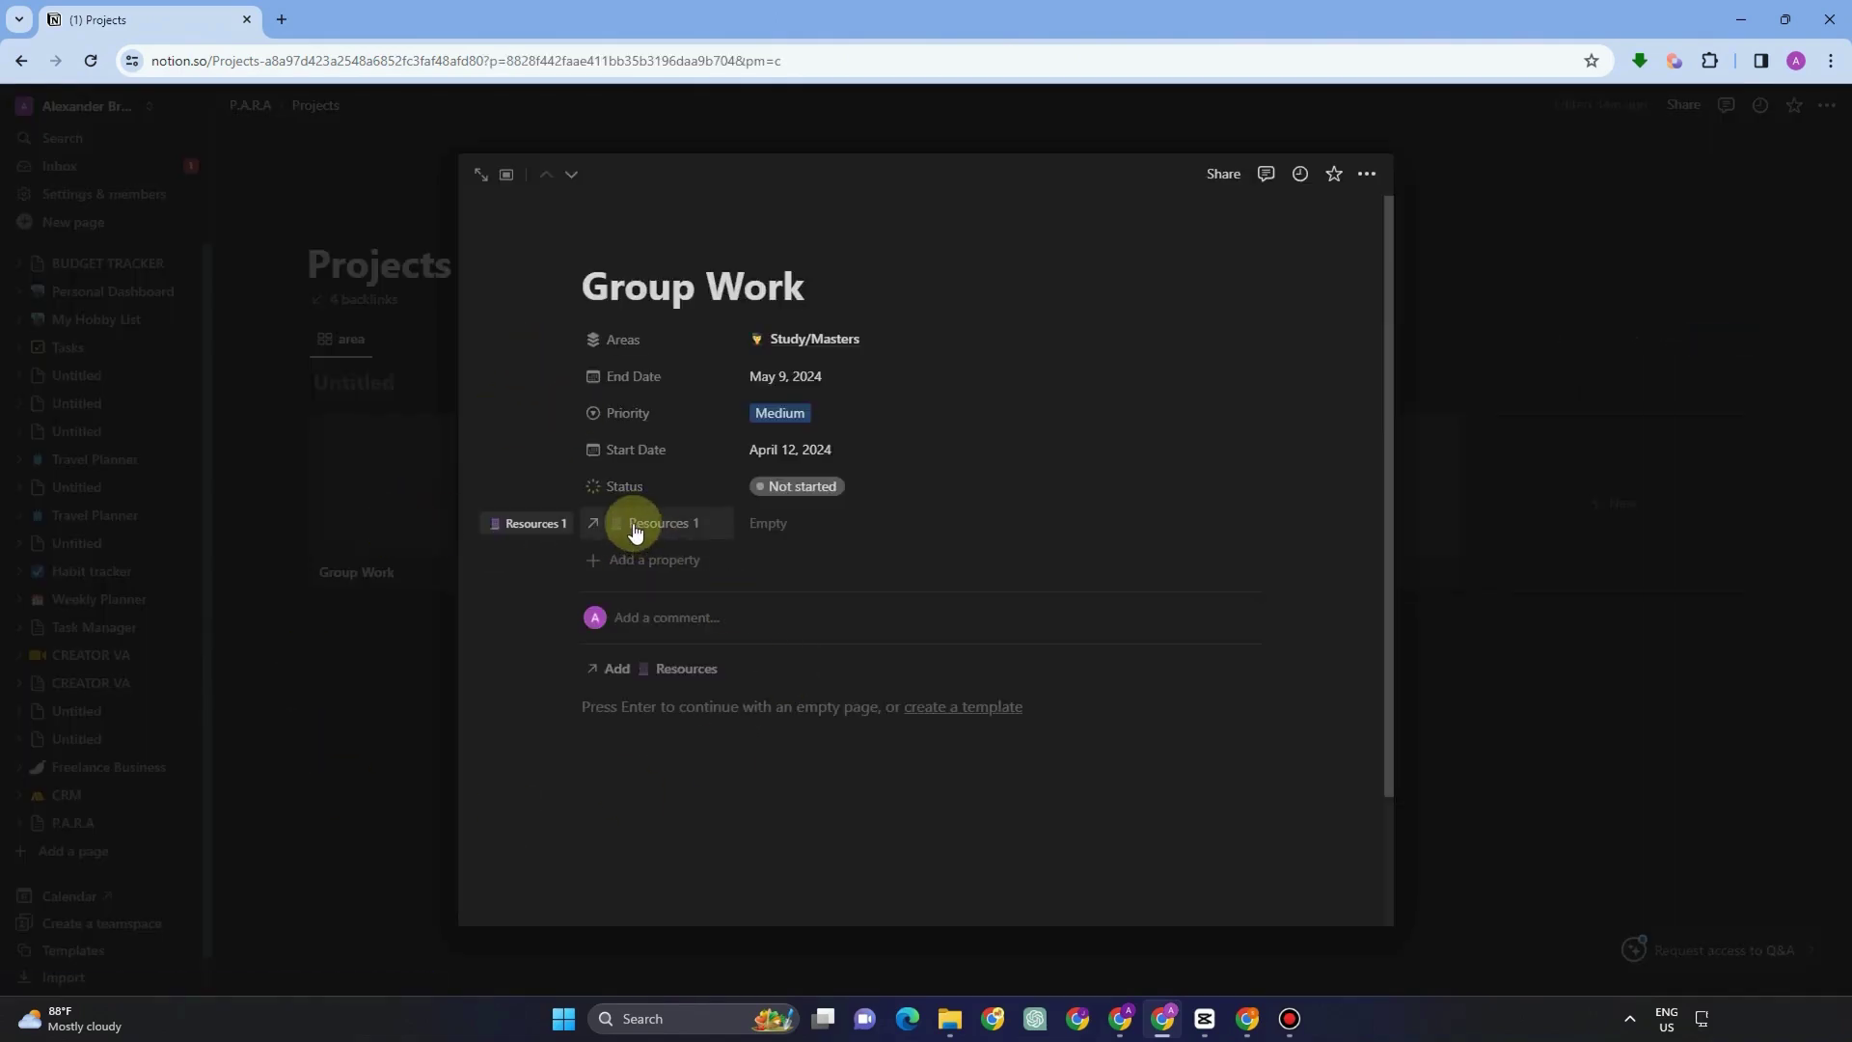
{"action": "left_click", "coordinate": [613, 532]}
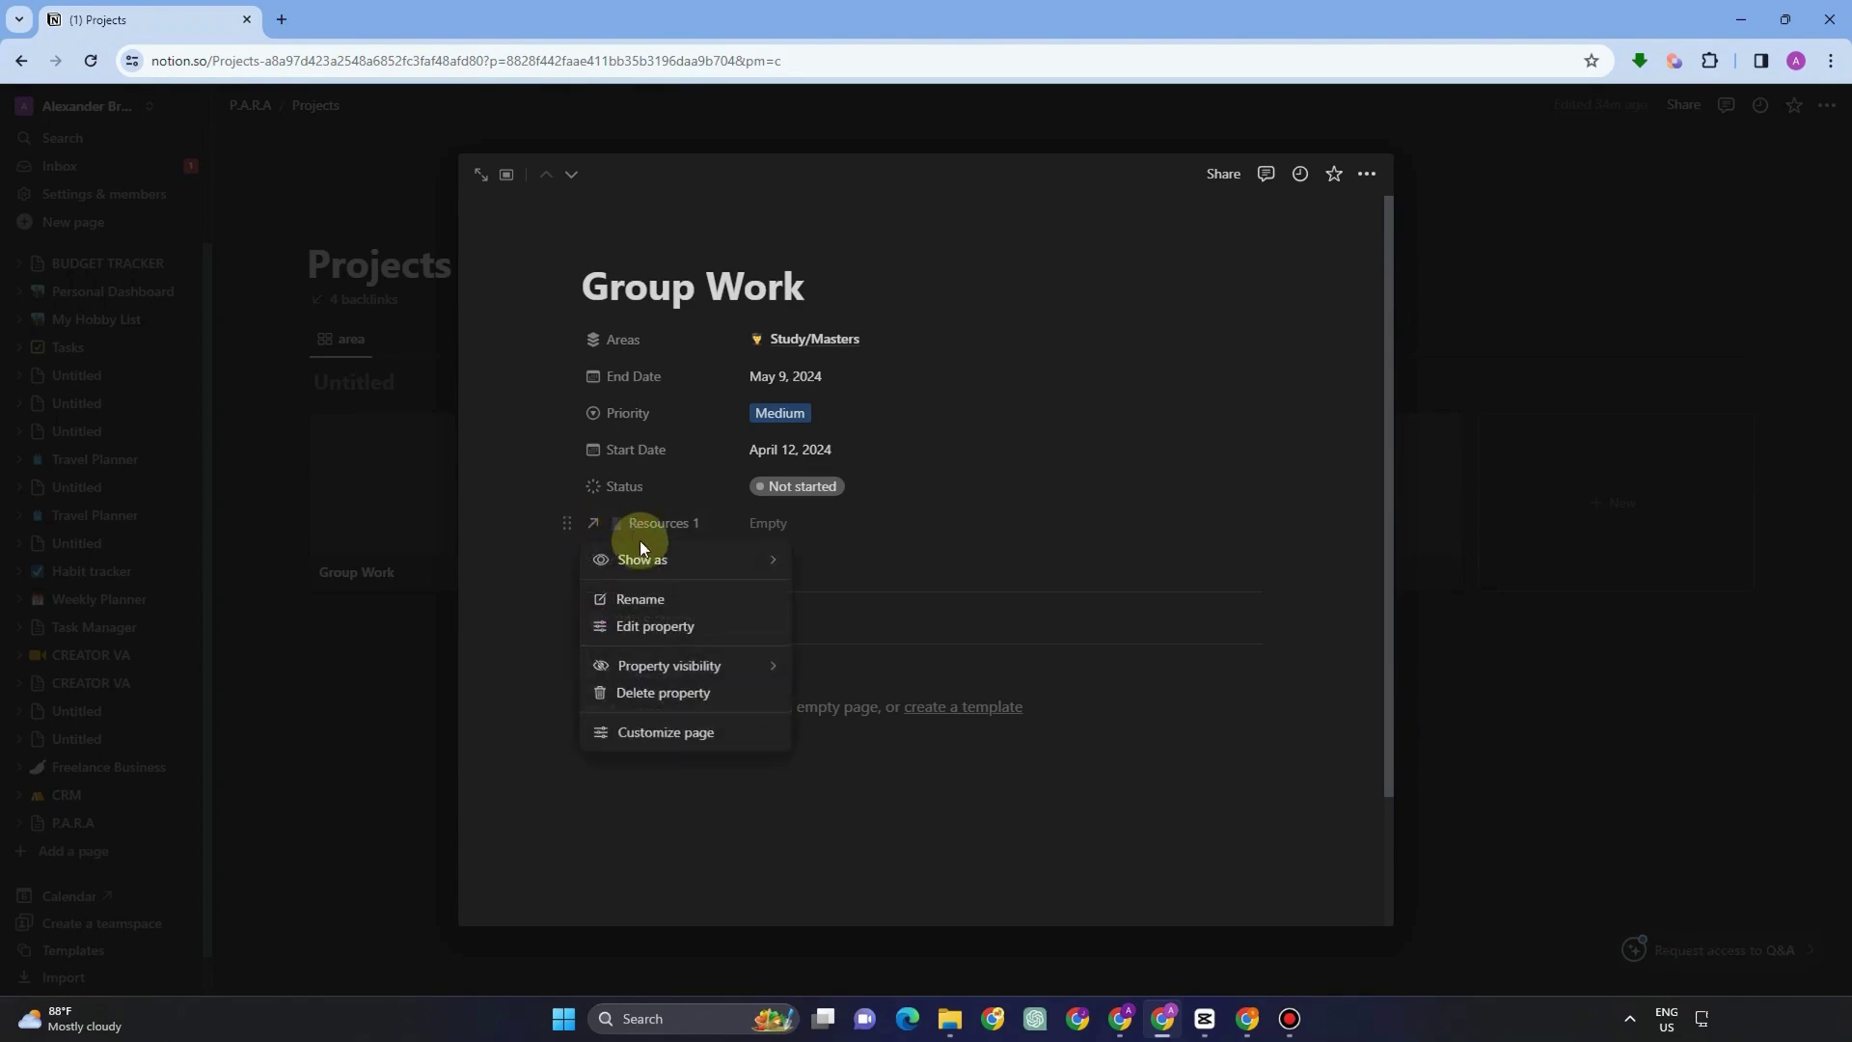
{"action": "mouse_move", "coordinate": [728, 559]}
{"action": "left_click", "coordinate": [858, 563]}
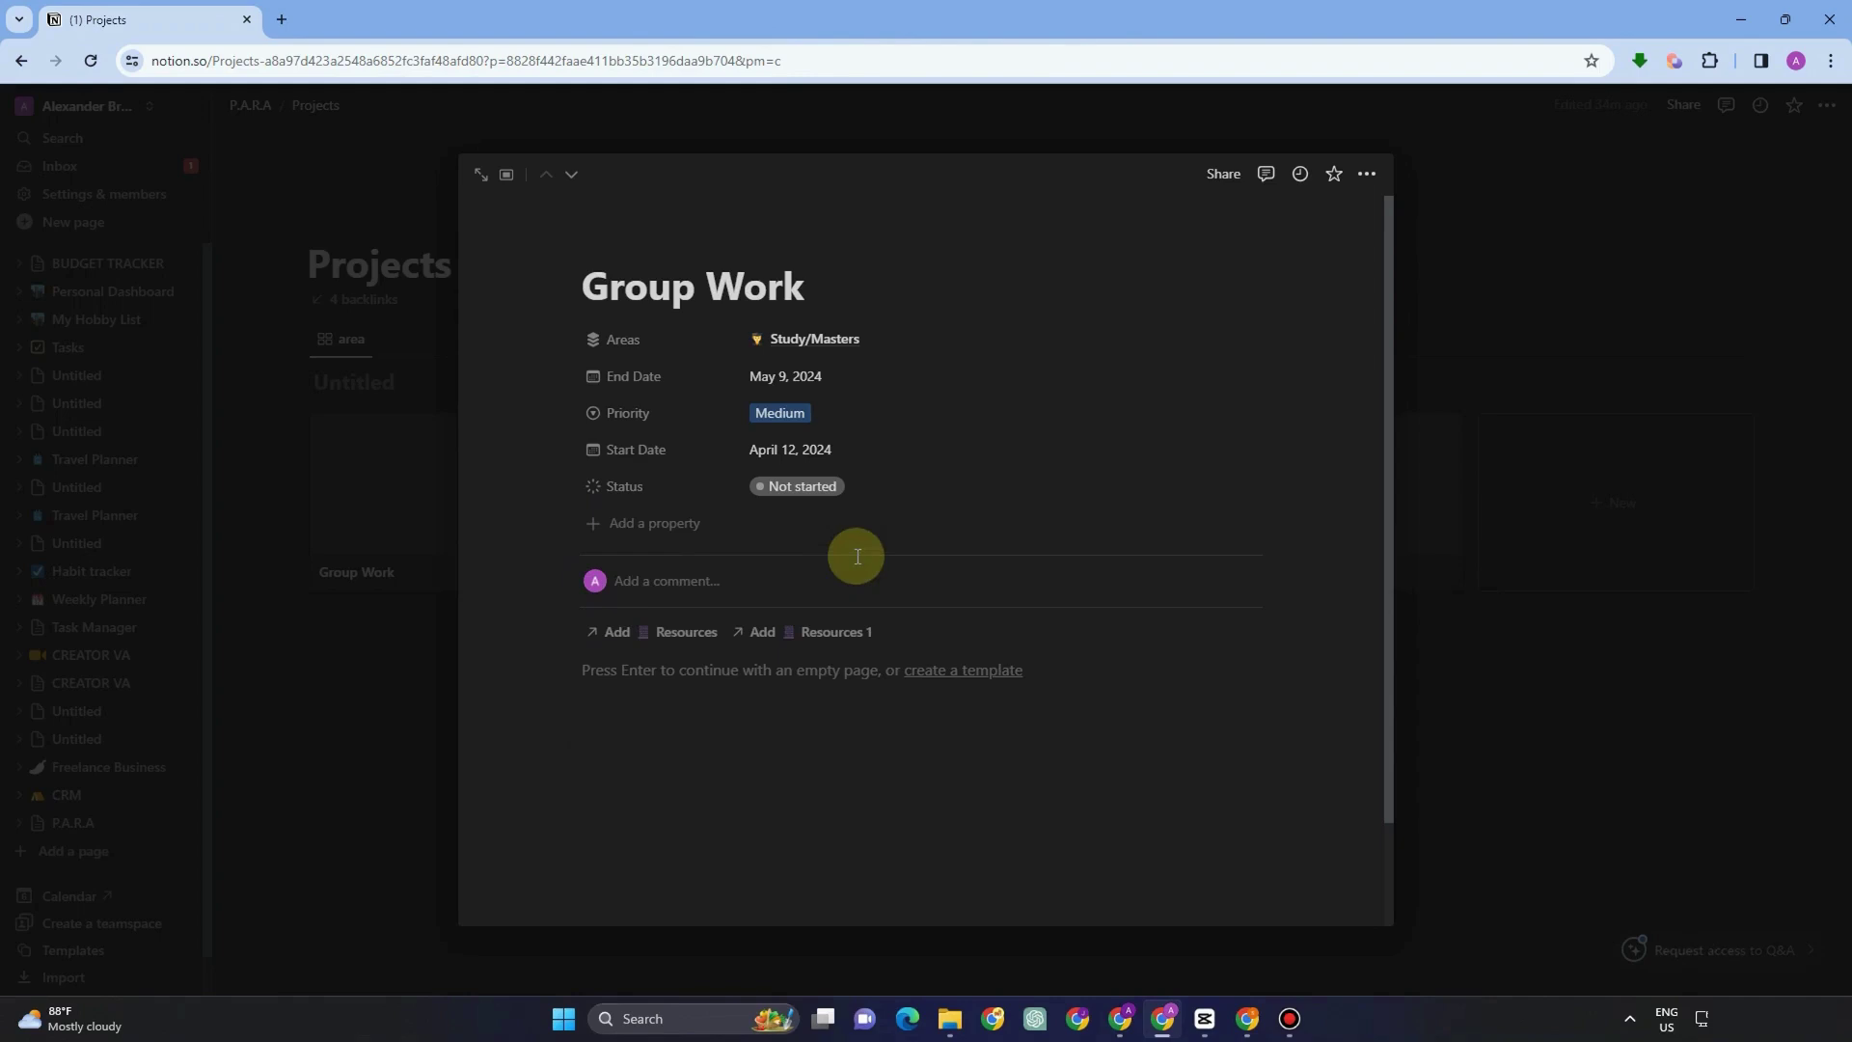
Link the Book, Documents and Site pages to Group Work through its Resources relation and view the Book page
{"action": "left_click", "coordinate": [682, 635]}
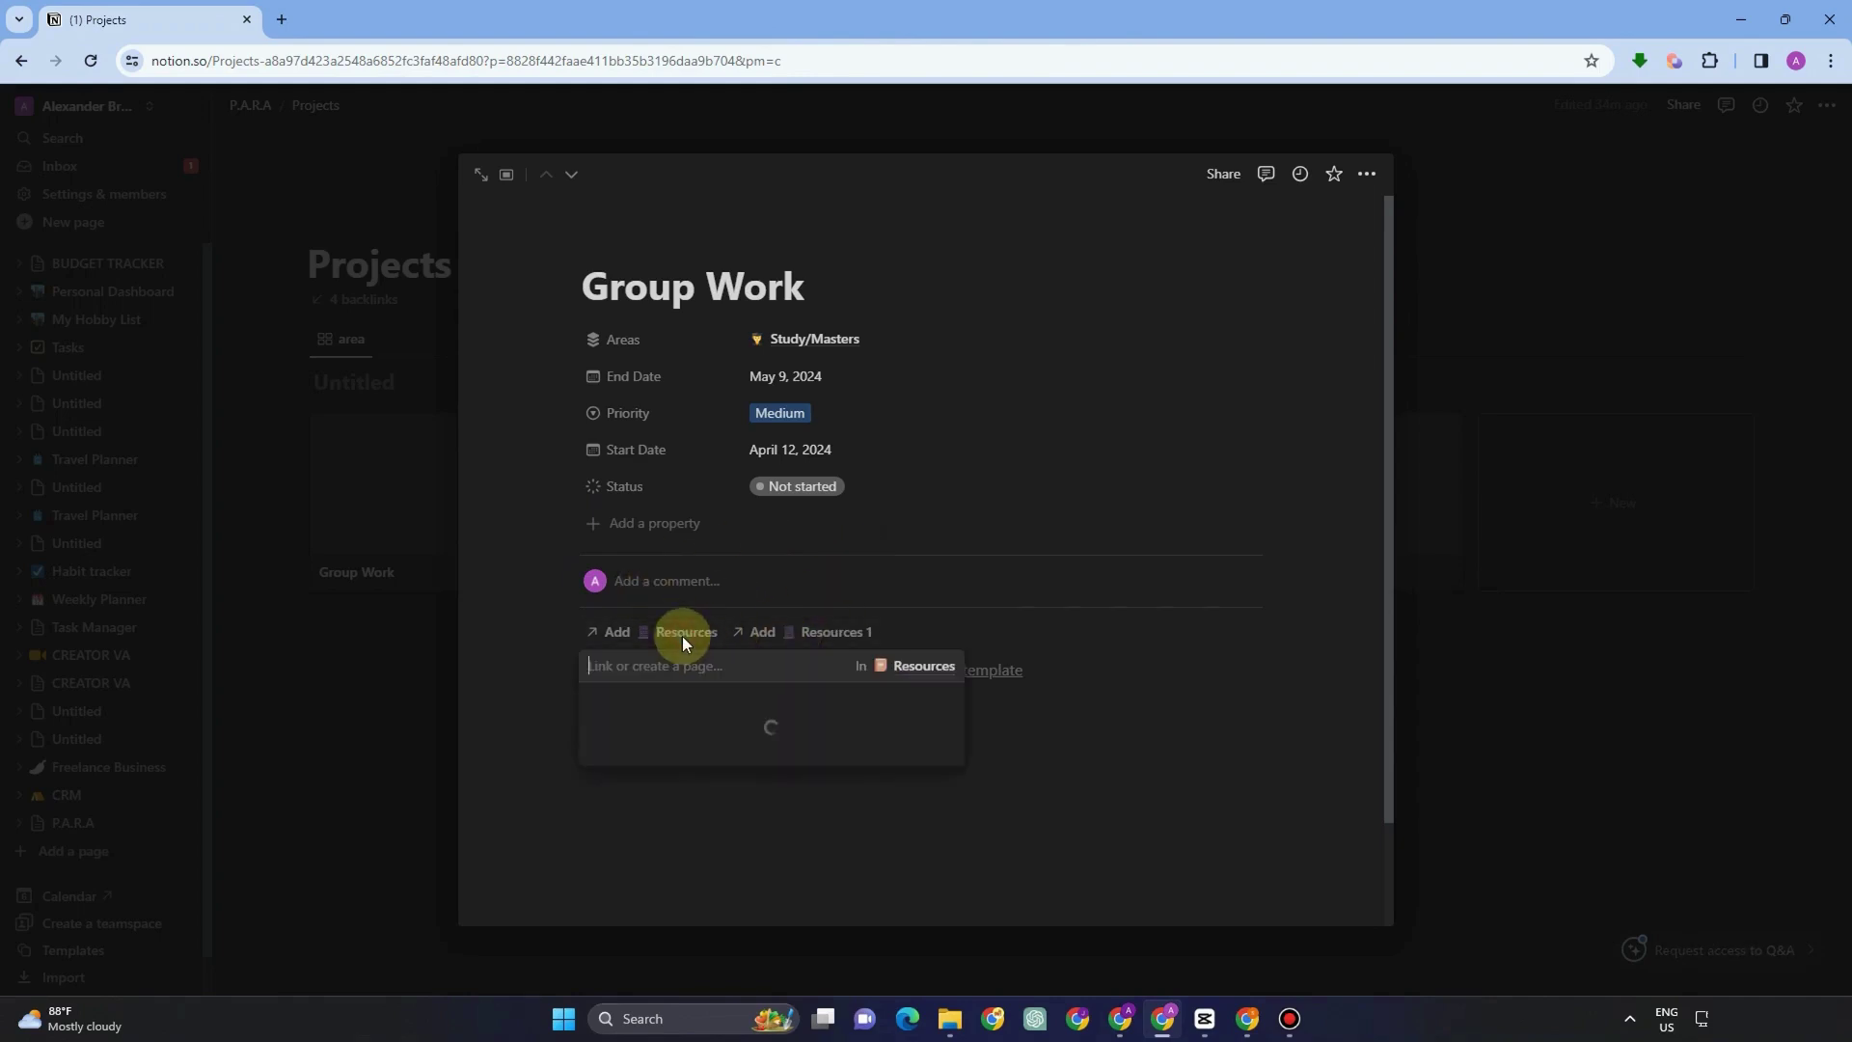
{"action": "left_click", "coordinate": [658, 718]}
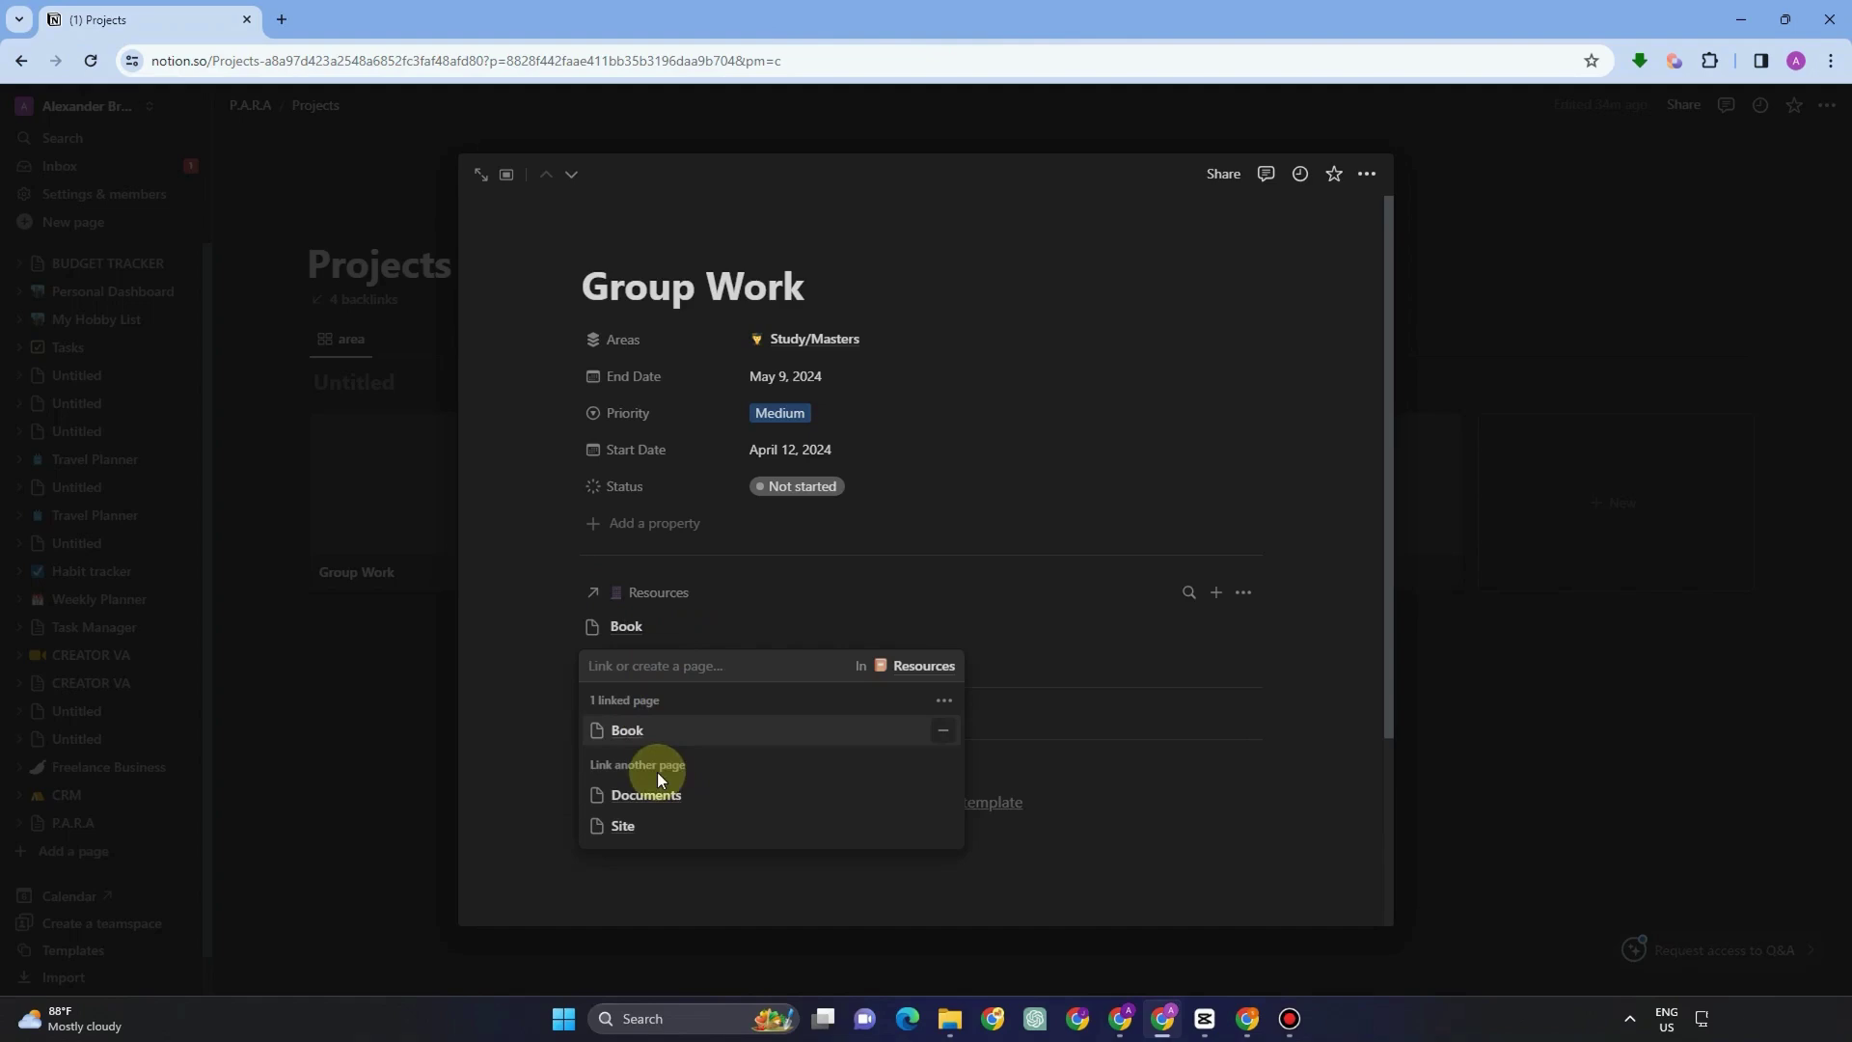
{"action": "left_click", "coordinate": [655, 797]}
{"action": "left_click", "coordinate": [642, 825]}
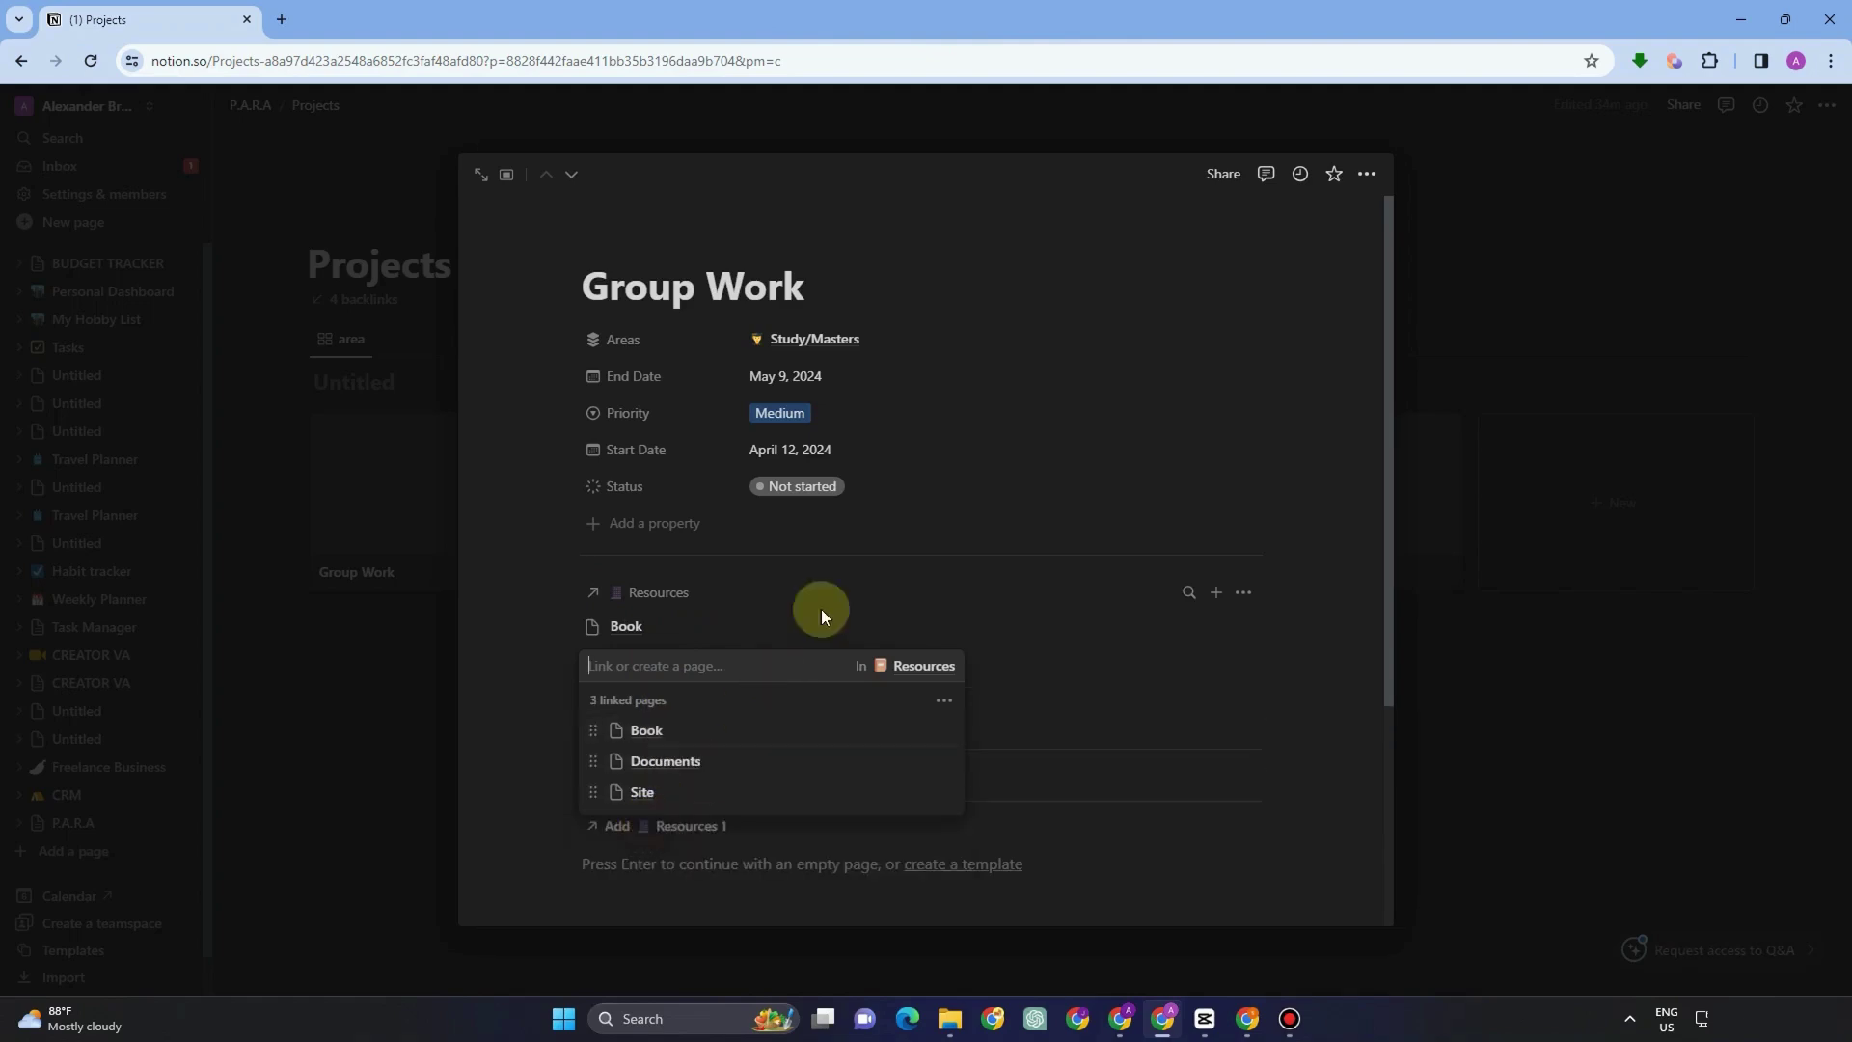
{"action": "left_click", "coordinate": [874, 517]}
{"action": "left_click", "coordinate": [732, 632]}
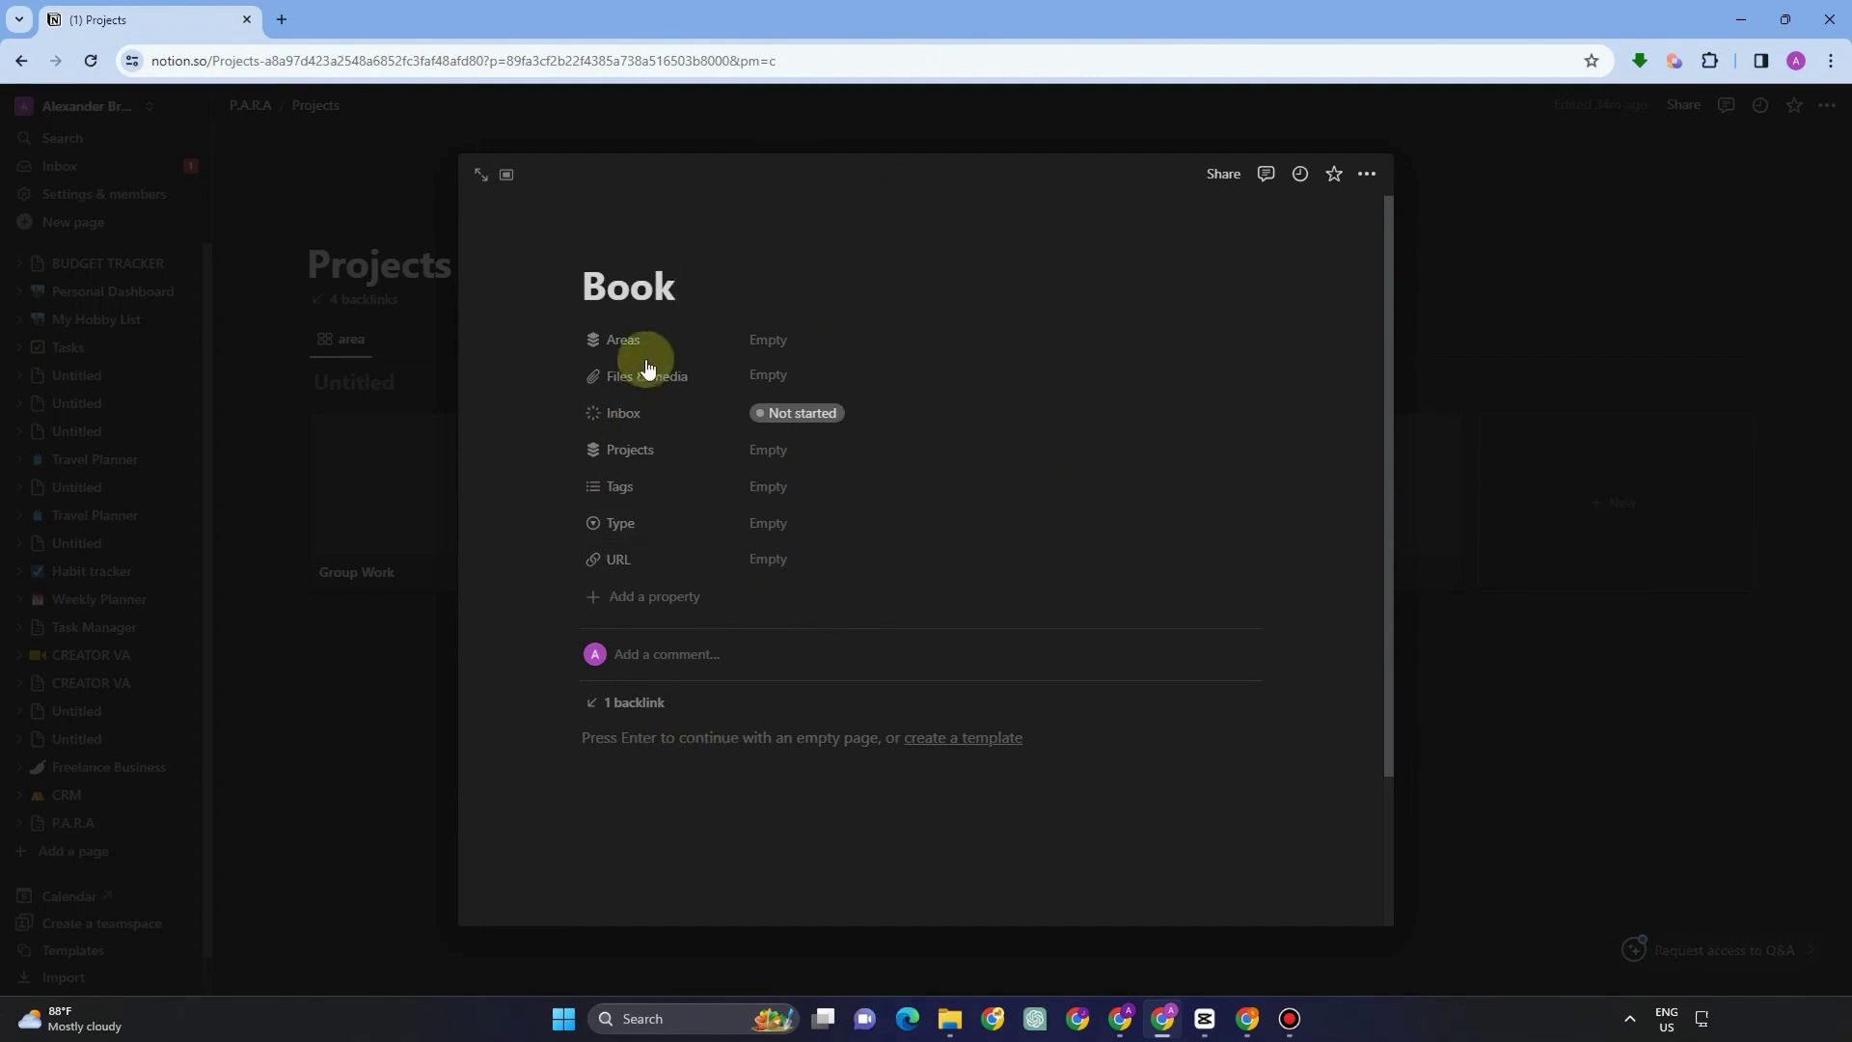
{"action": "left_click", "coordinate": [399, 736]}
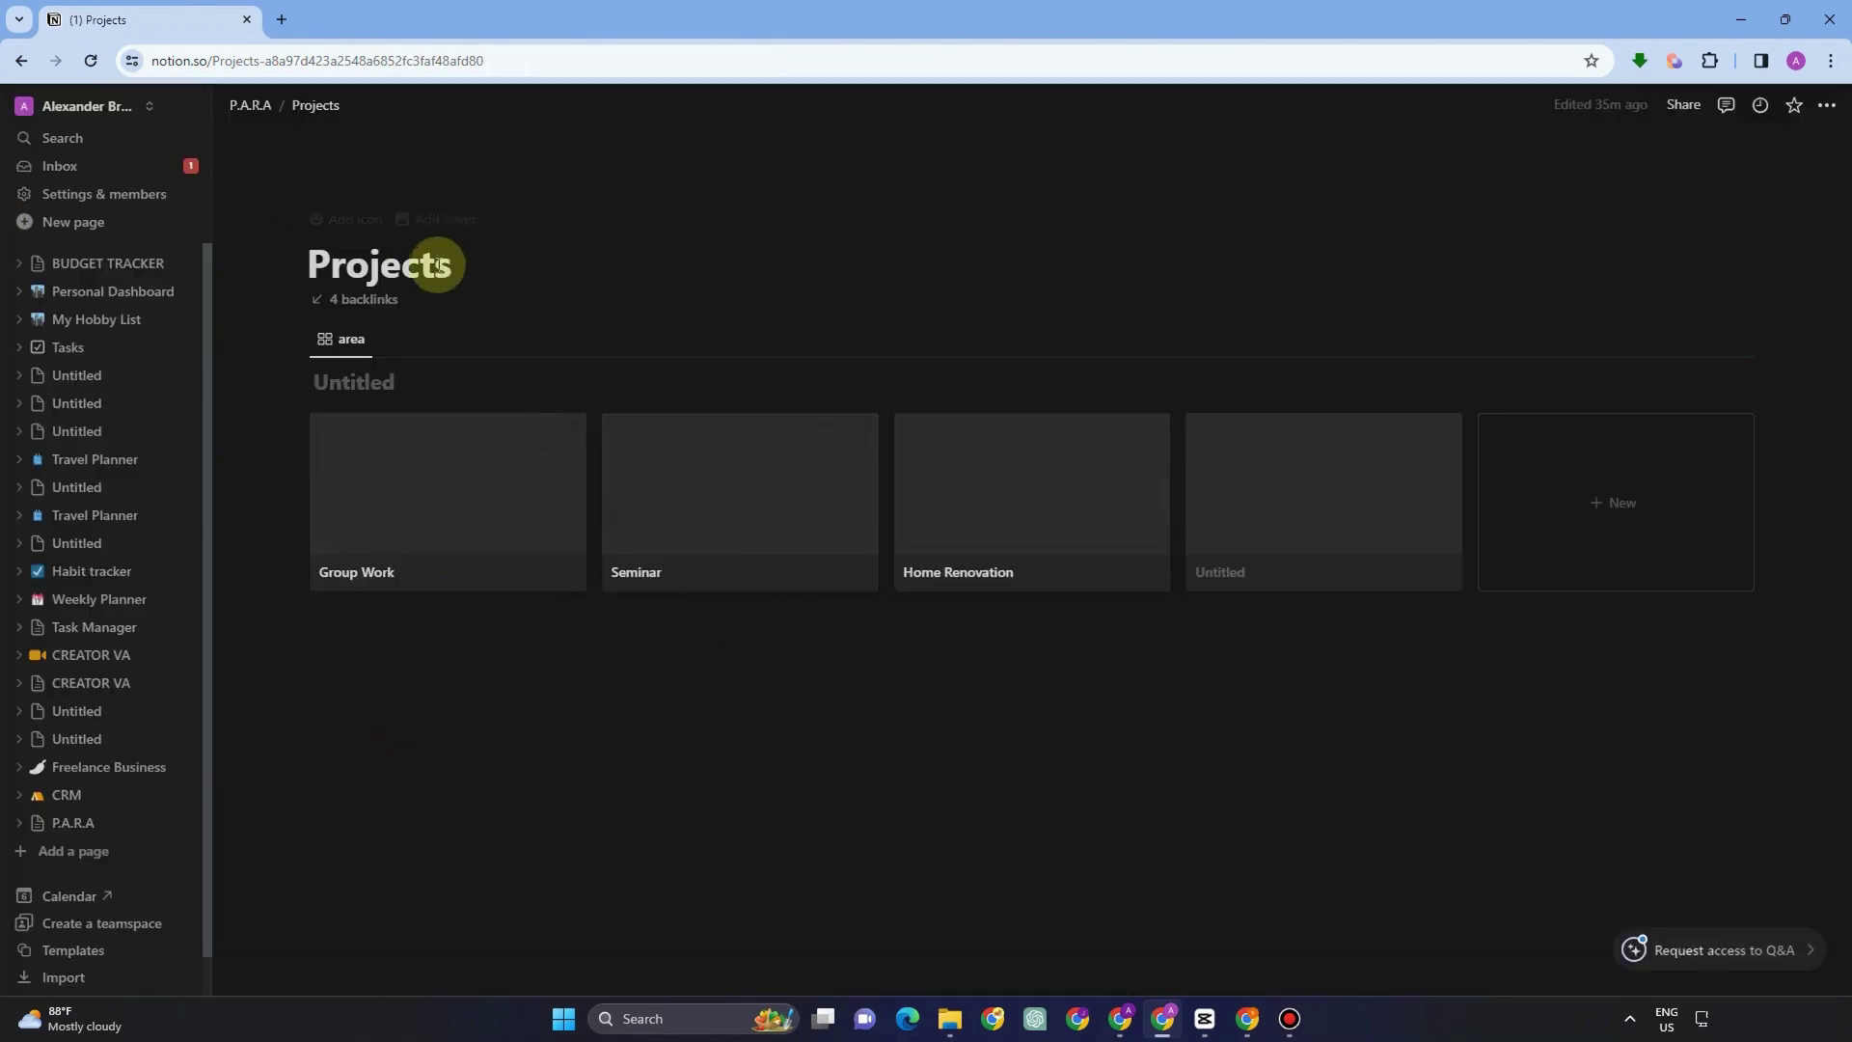
Open the first card in the AREAS gallery and title it New Areas
{"action": "left_click", "coordinate": [249, 106]}
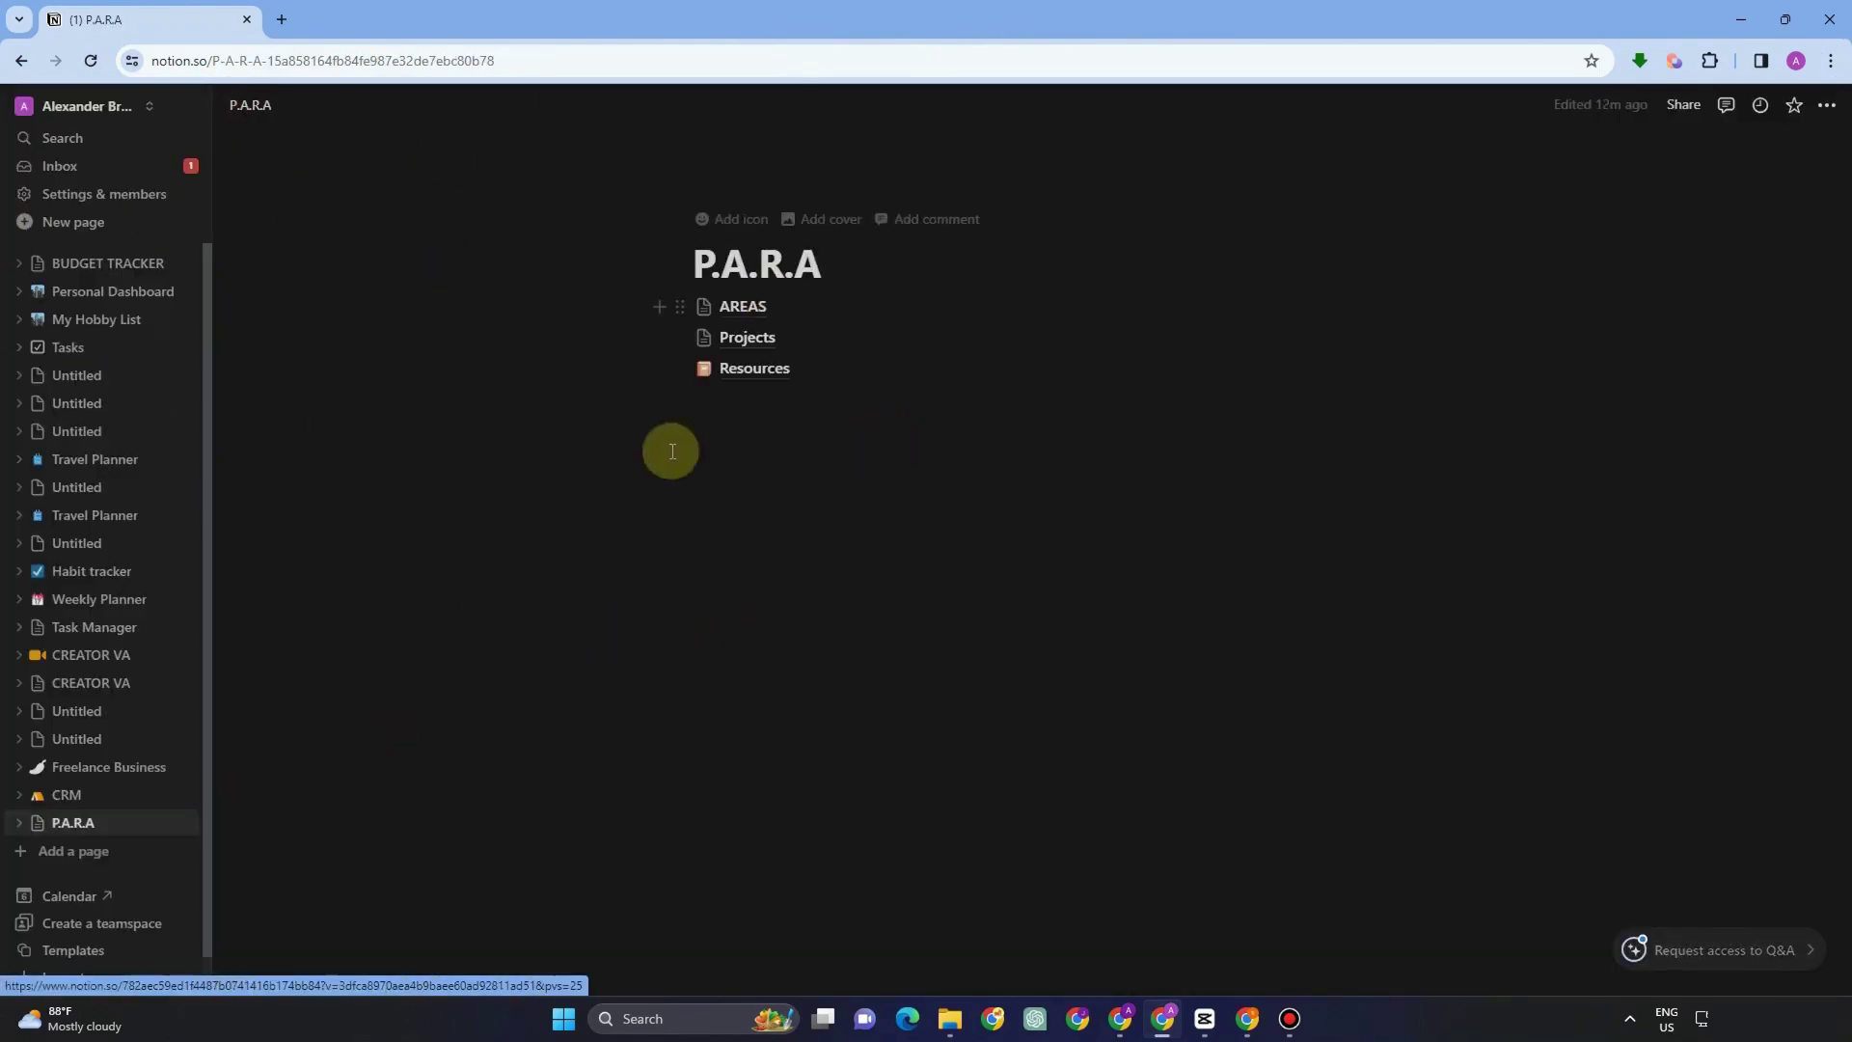
{"action": "left_click", "coordinate": [764, 318]}
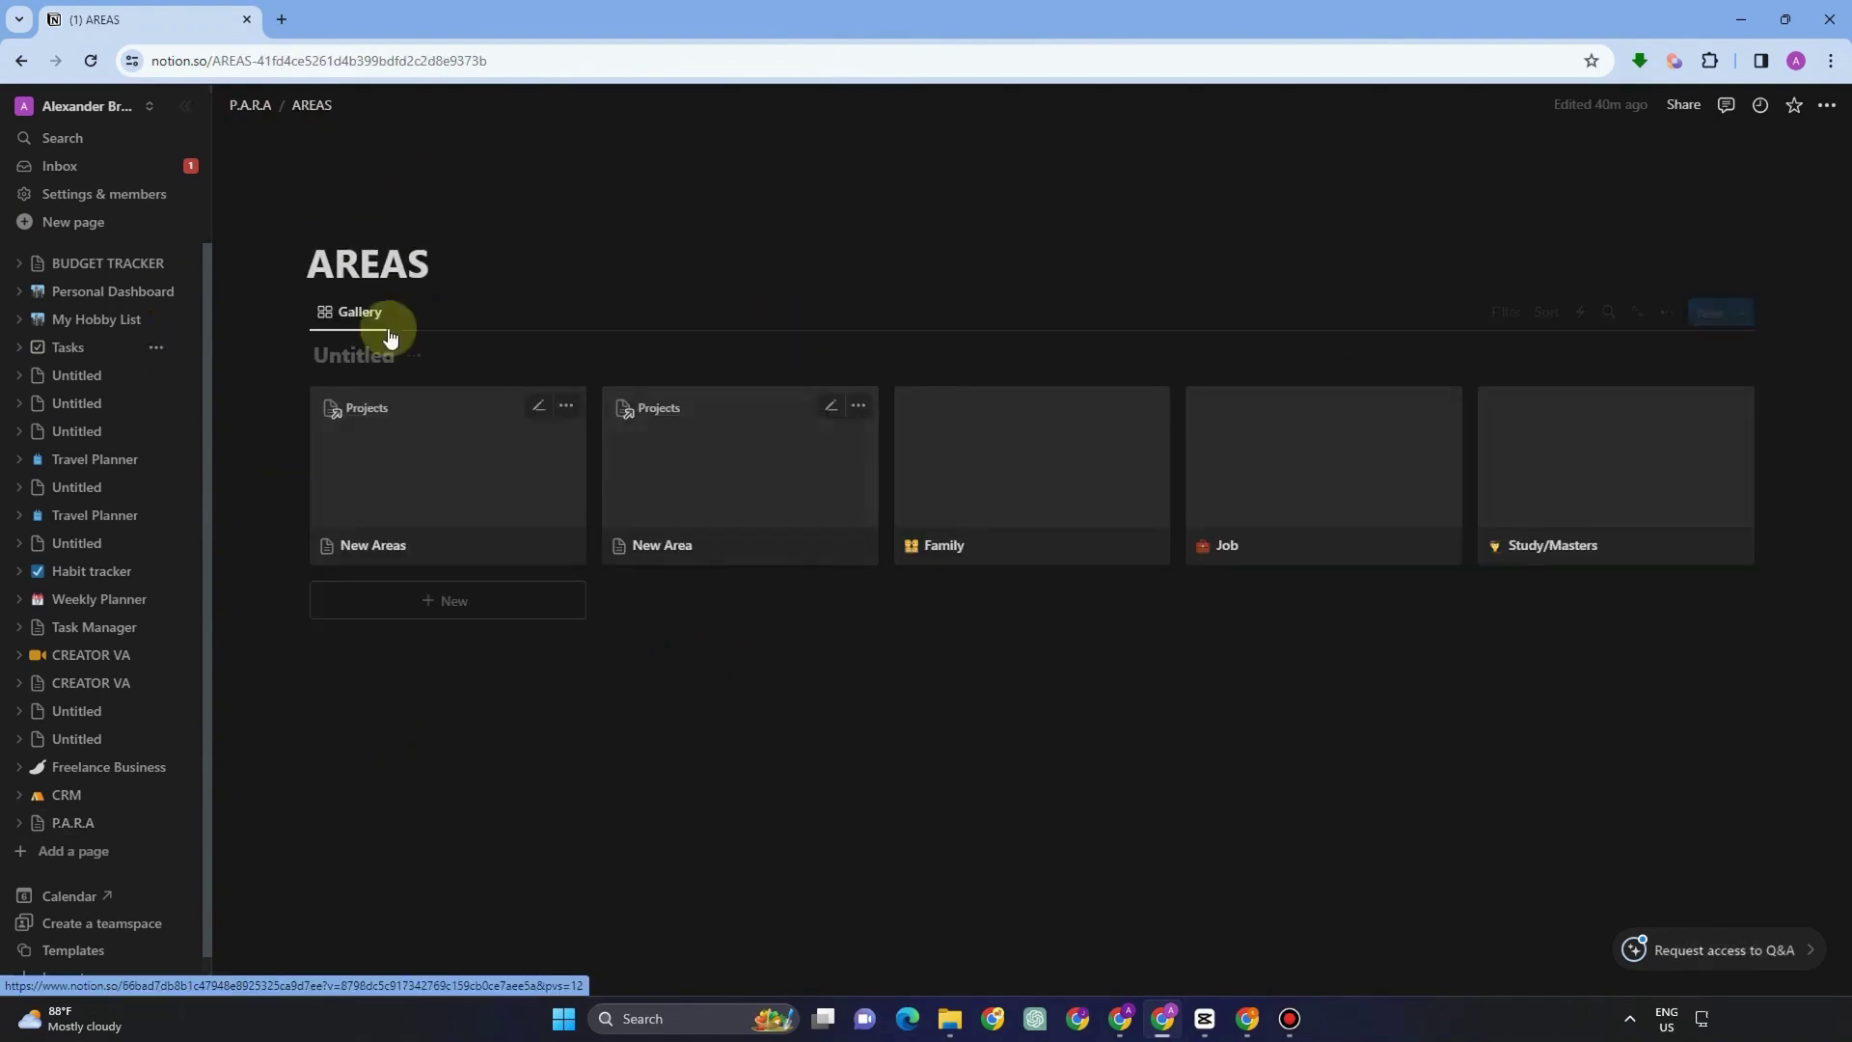
{"action": "left_click", "coordinate": [459, 472]}
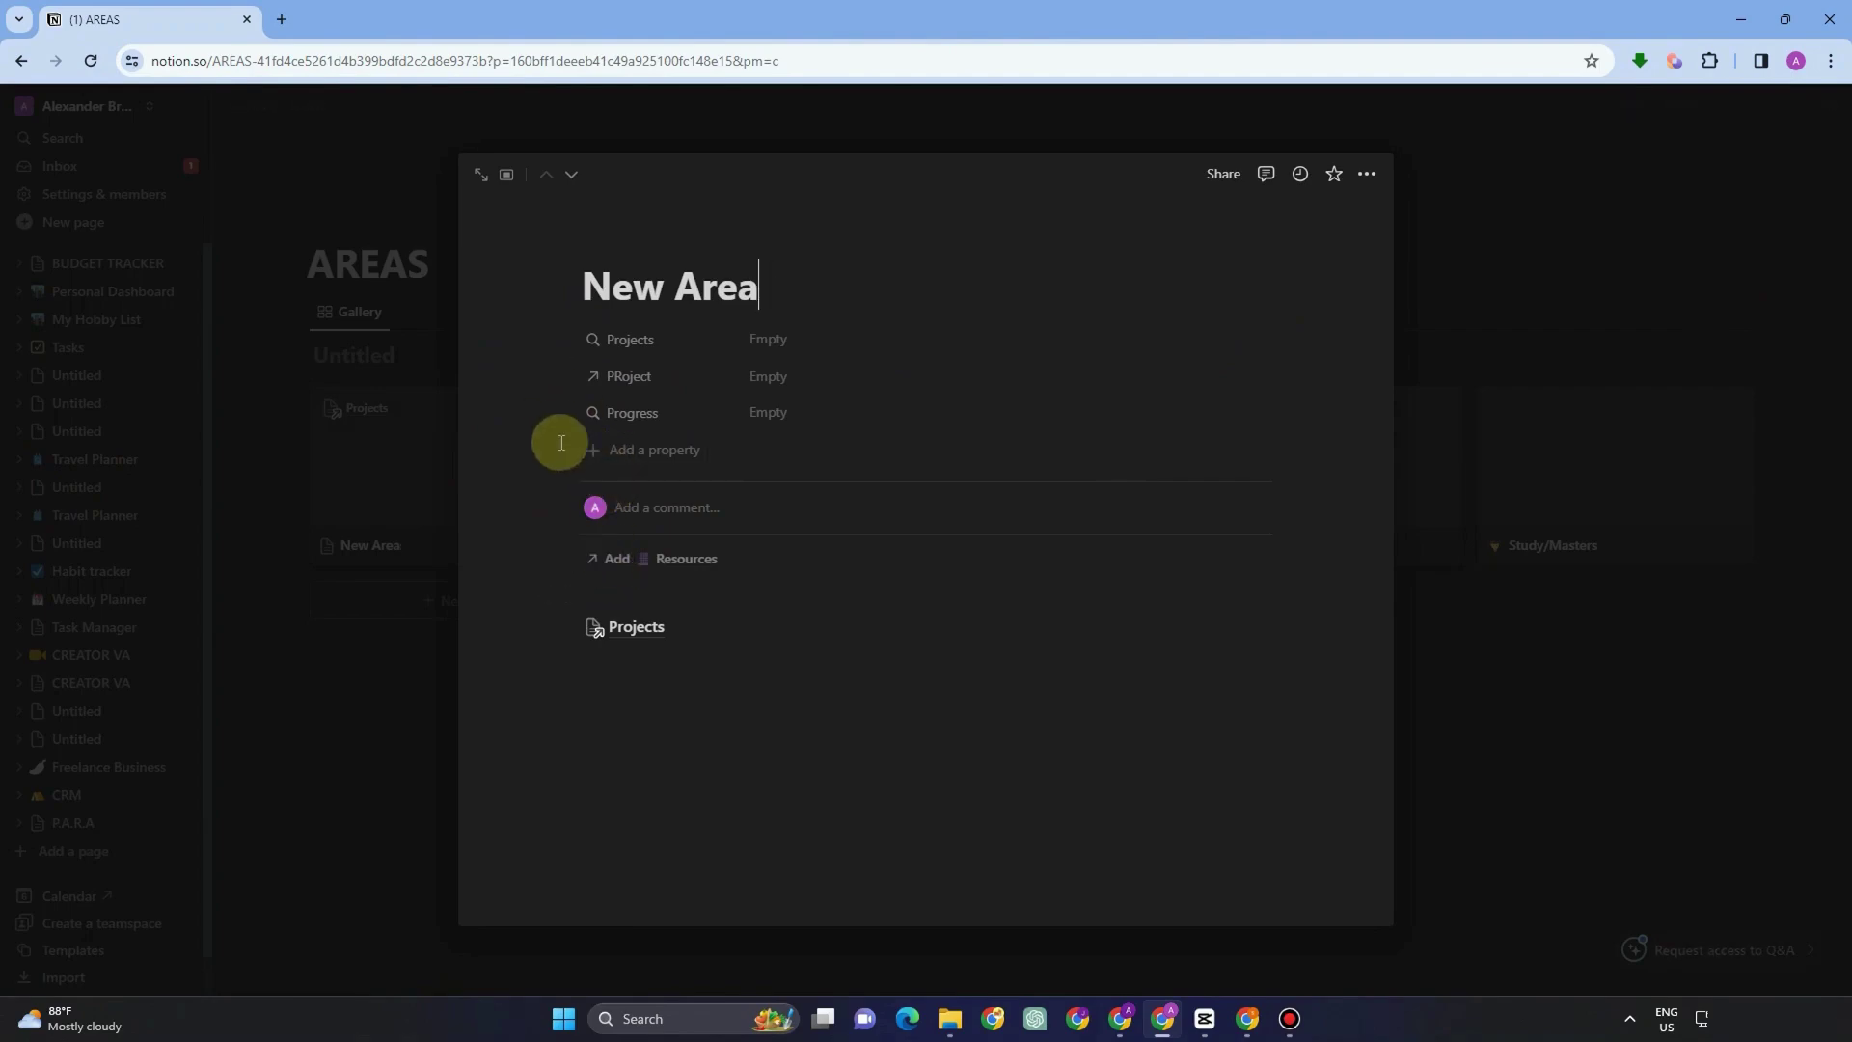
{"action": "type", "text": "s"}
{"action": "key", "text": "Escape"}
{"action": "left_click", "coordinate": [512, 450]}
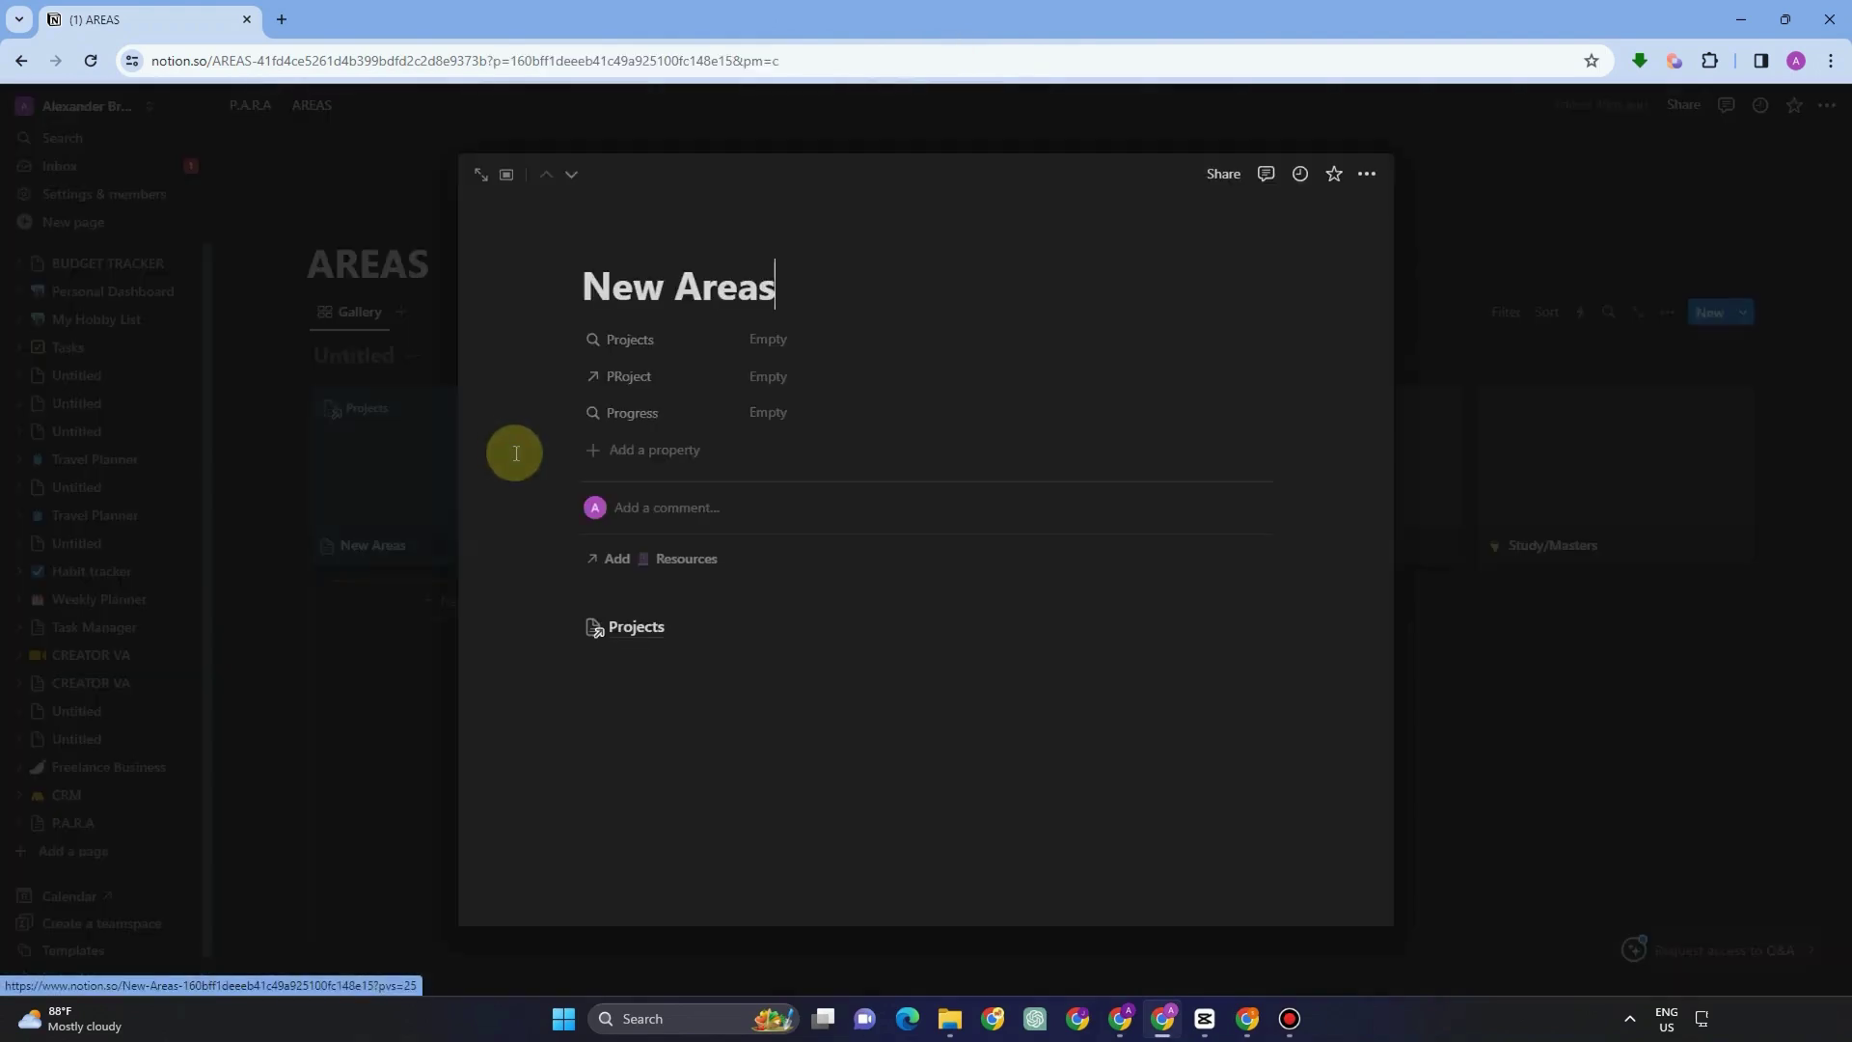
Add a Checkbox property named ARCHIVE to the AREAS database from the New Areas page
{"action": "left_click", "coordinate": [644, 464]}
{"action": "type", "text": "ch"}
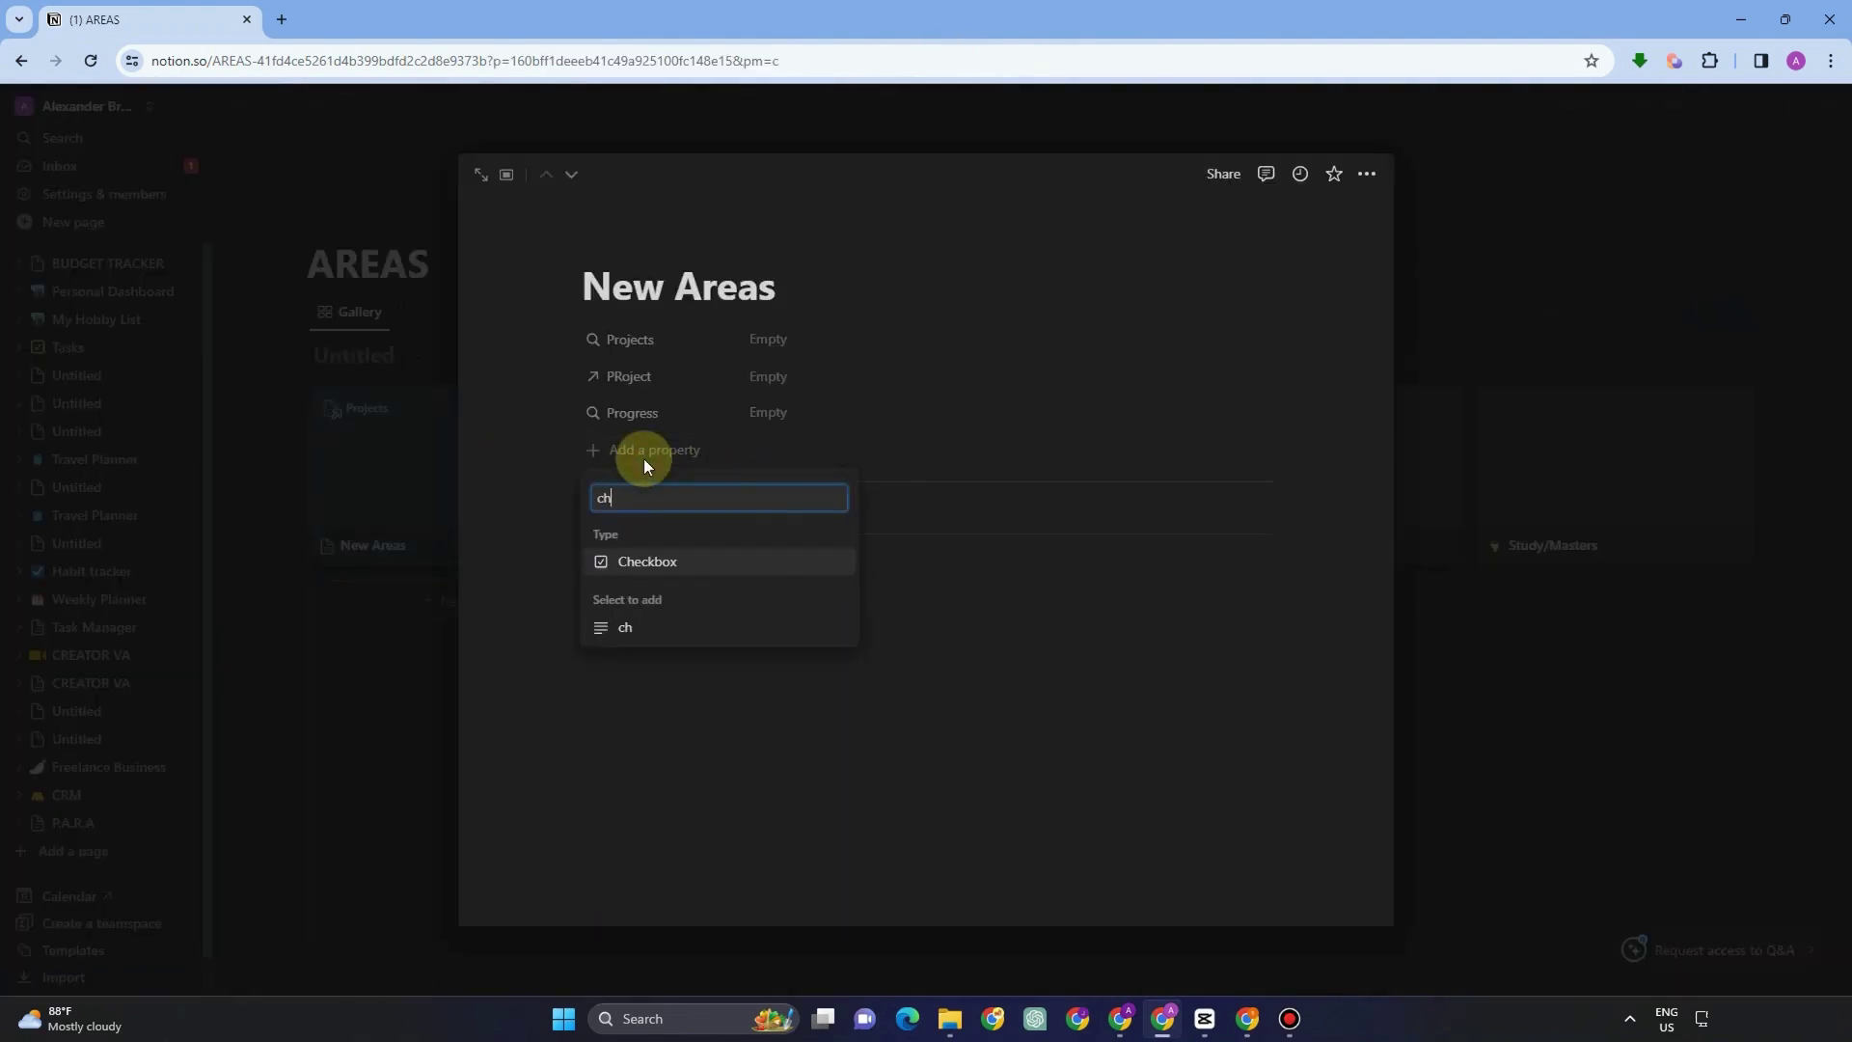
{"action": "left_click", "coordinate": [709, 558]}
{"action": "left_click_drag", "start_coordinate": [726, 492], "coordinate": [618, 494]}
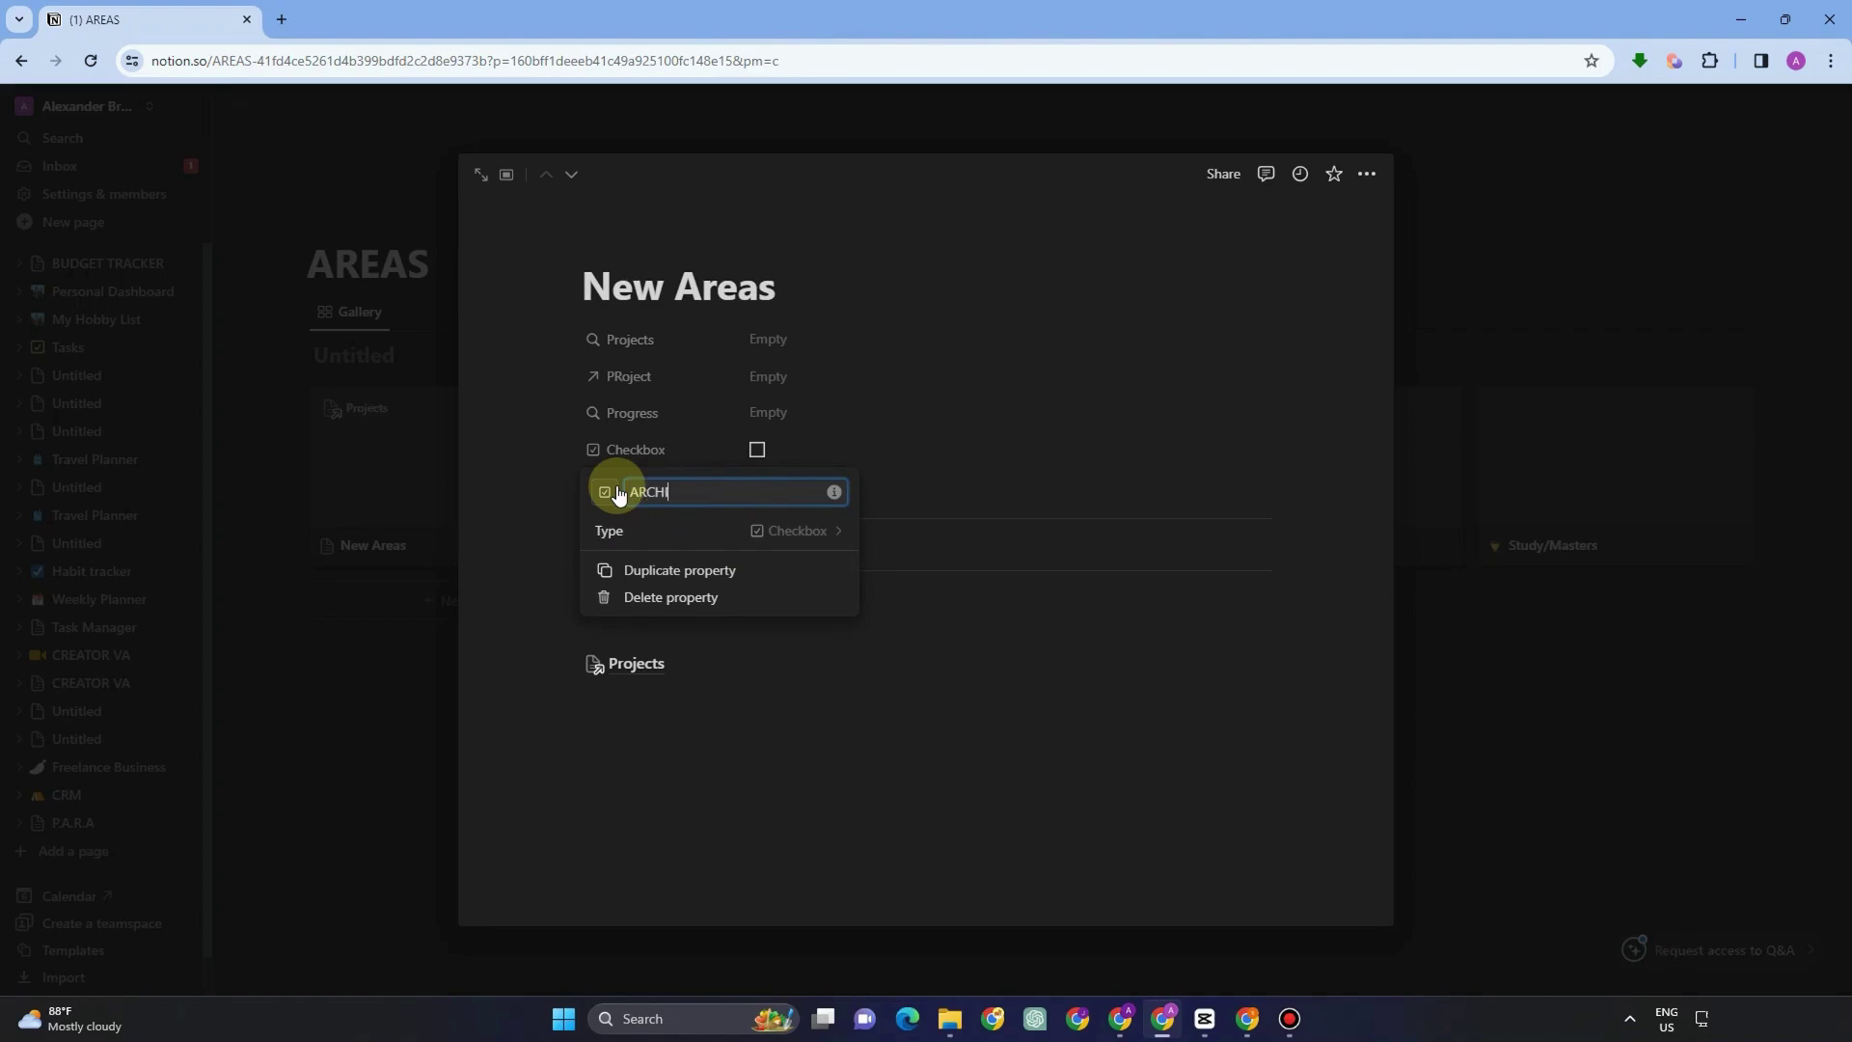
{"action": "left_click", "coordinate": [899, 467]}
{"action": "key", "text": "Escape"}
{"action": "key", "text": "Escape"}
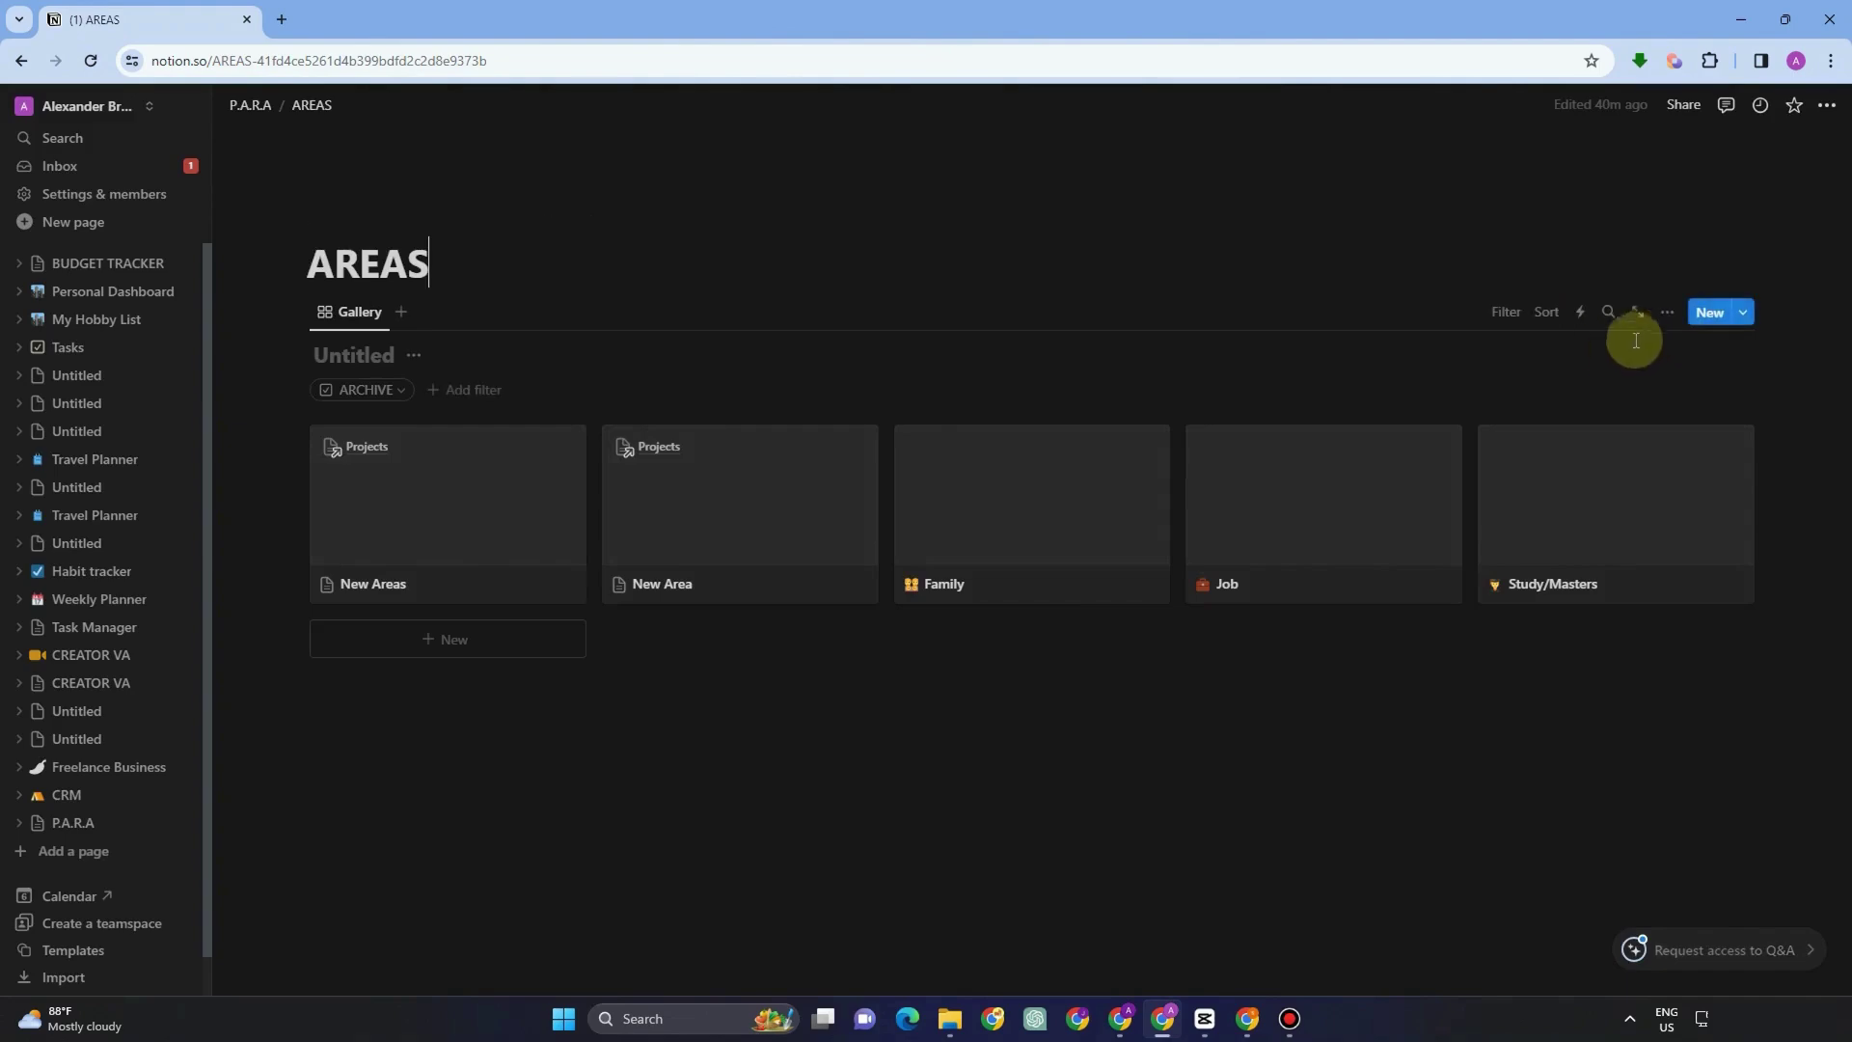
Set the AREAS gallery's ARCHIVE filter to Unchecked
{"action": "left_click", "coordinate": [1671, 317]}
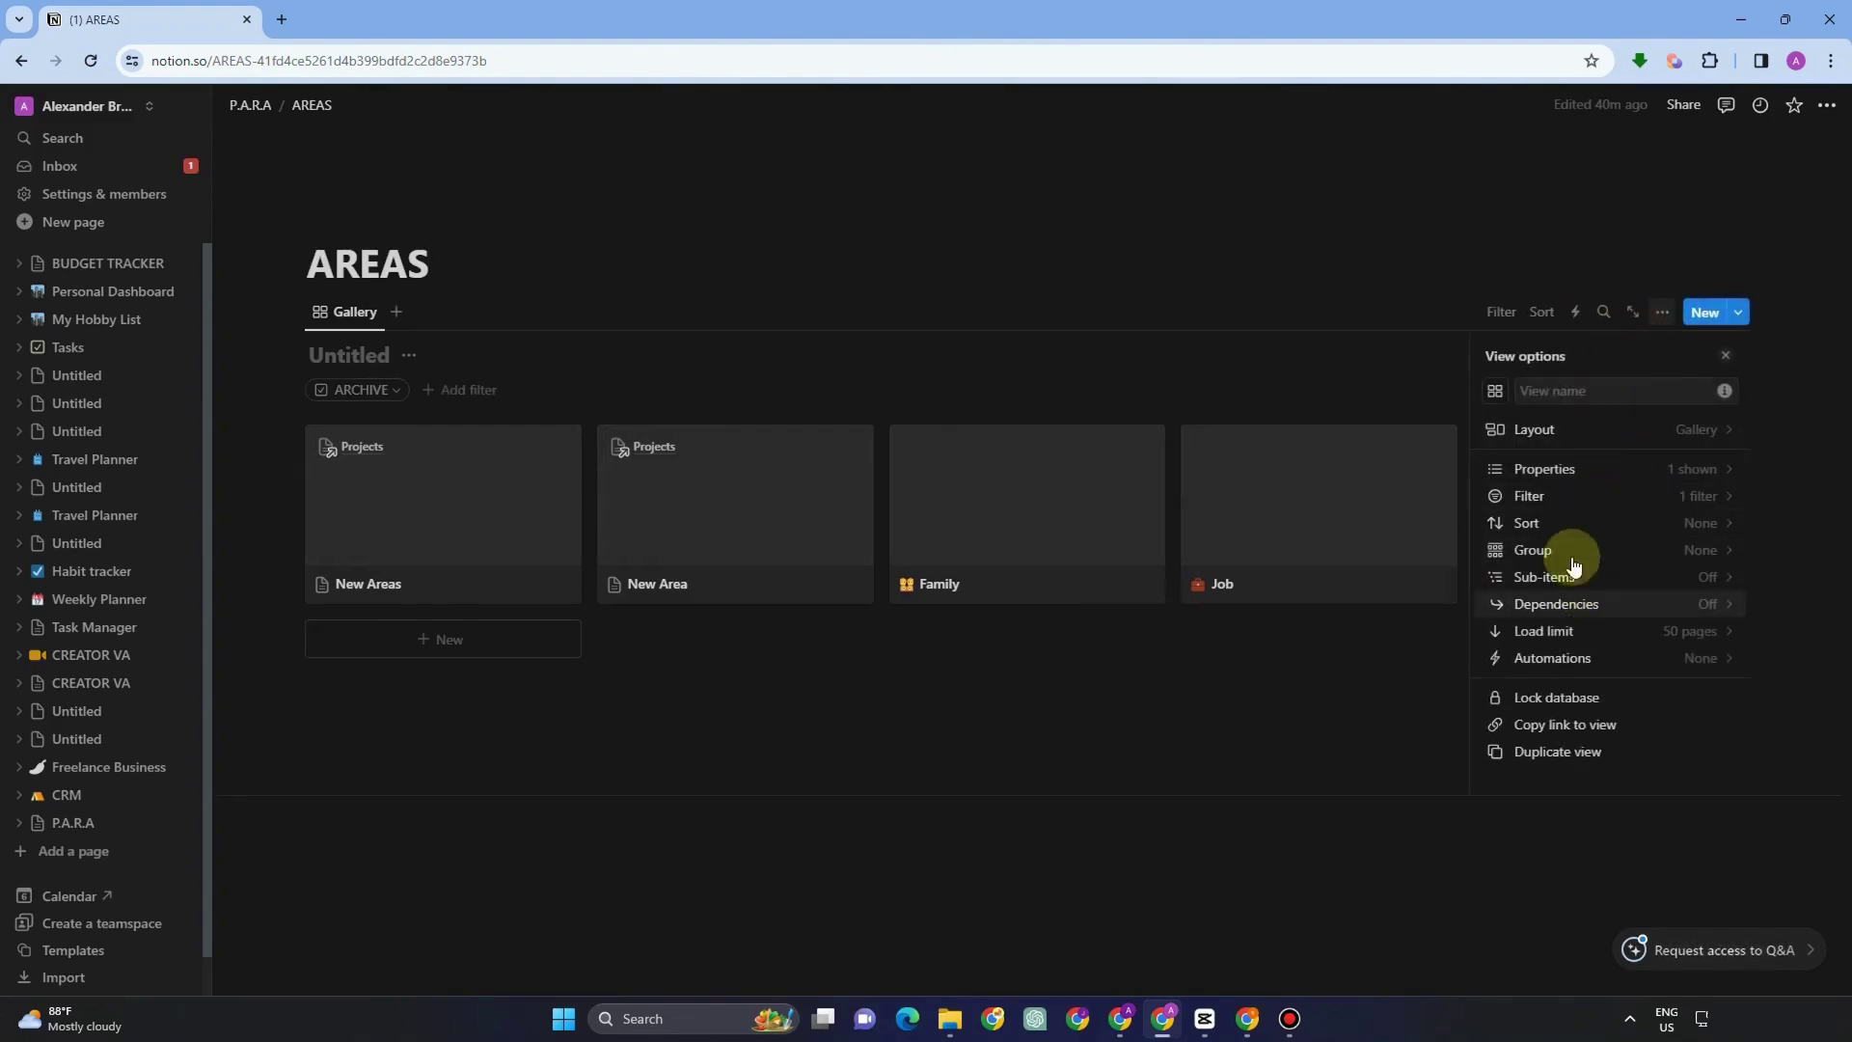
{"action": "left_click", "coordinate": [1573, 502]}
{"action": "left_click", "coordinate": [1585, 398]}
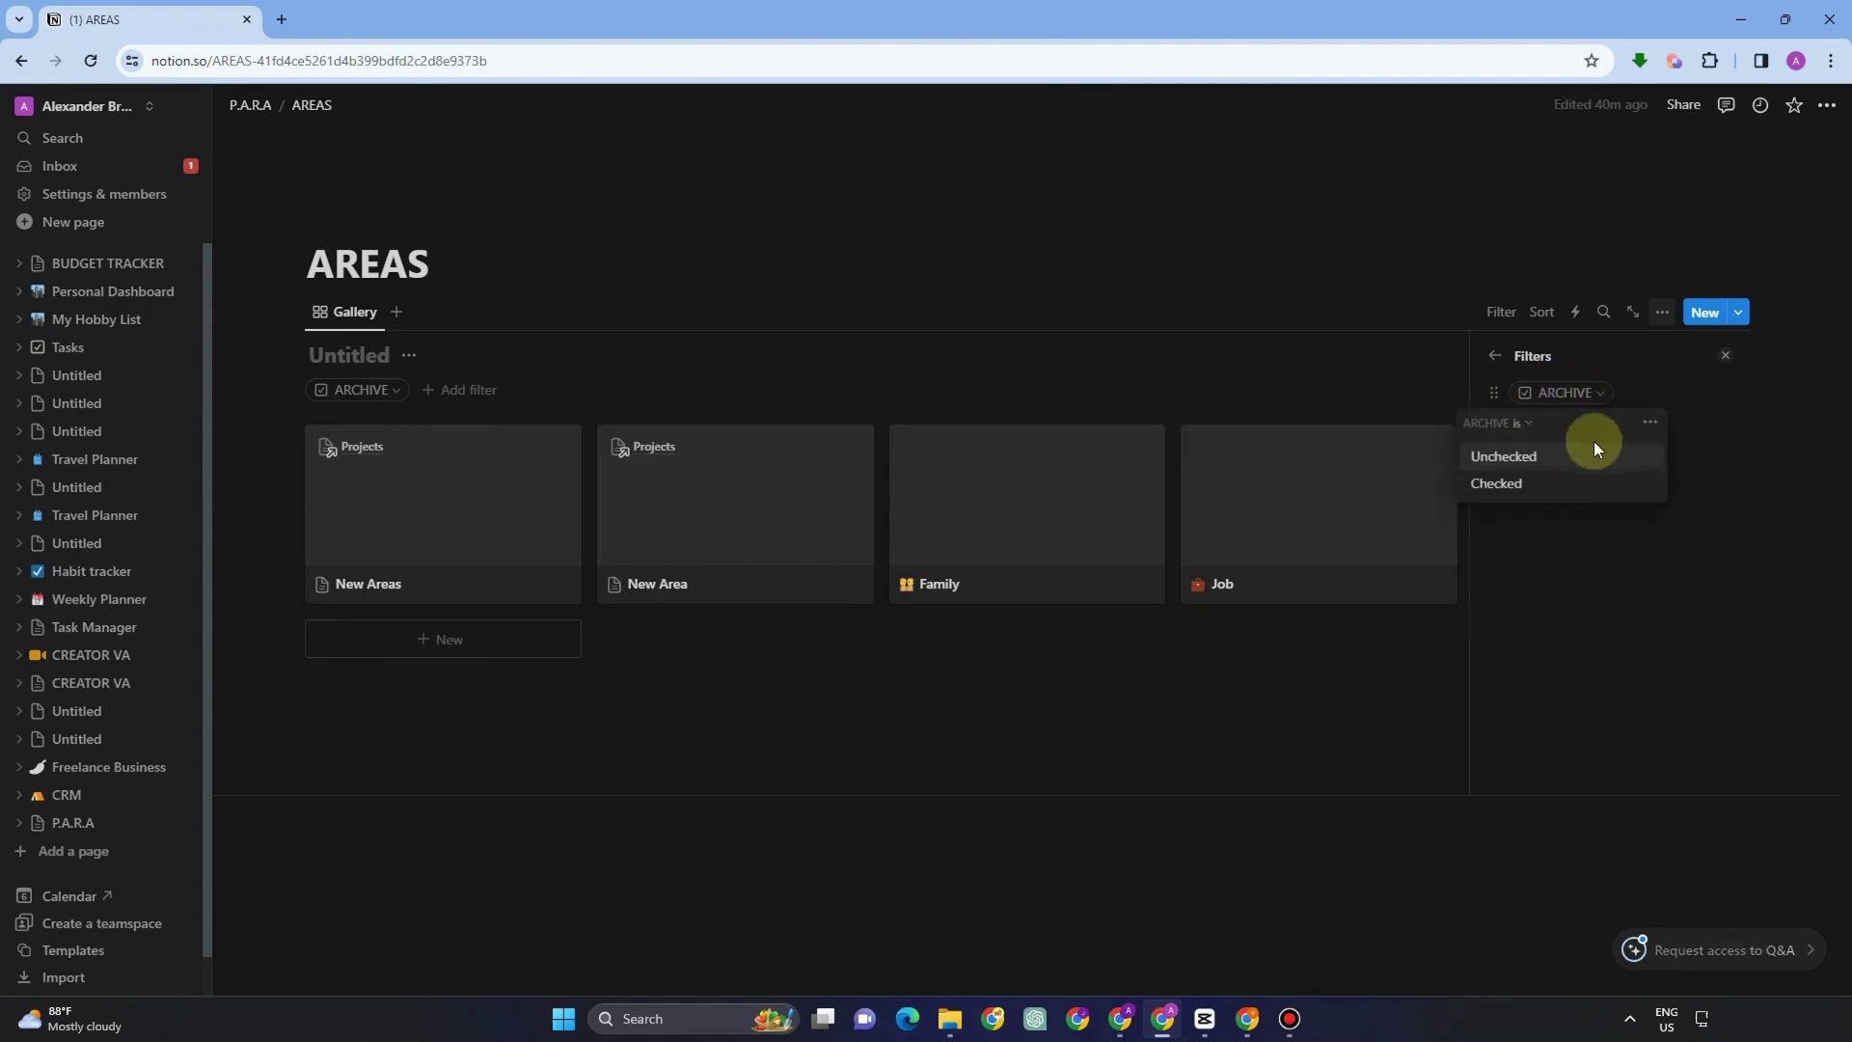
{"action": "left_click", "coordinate": [1538, 487]}
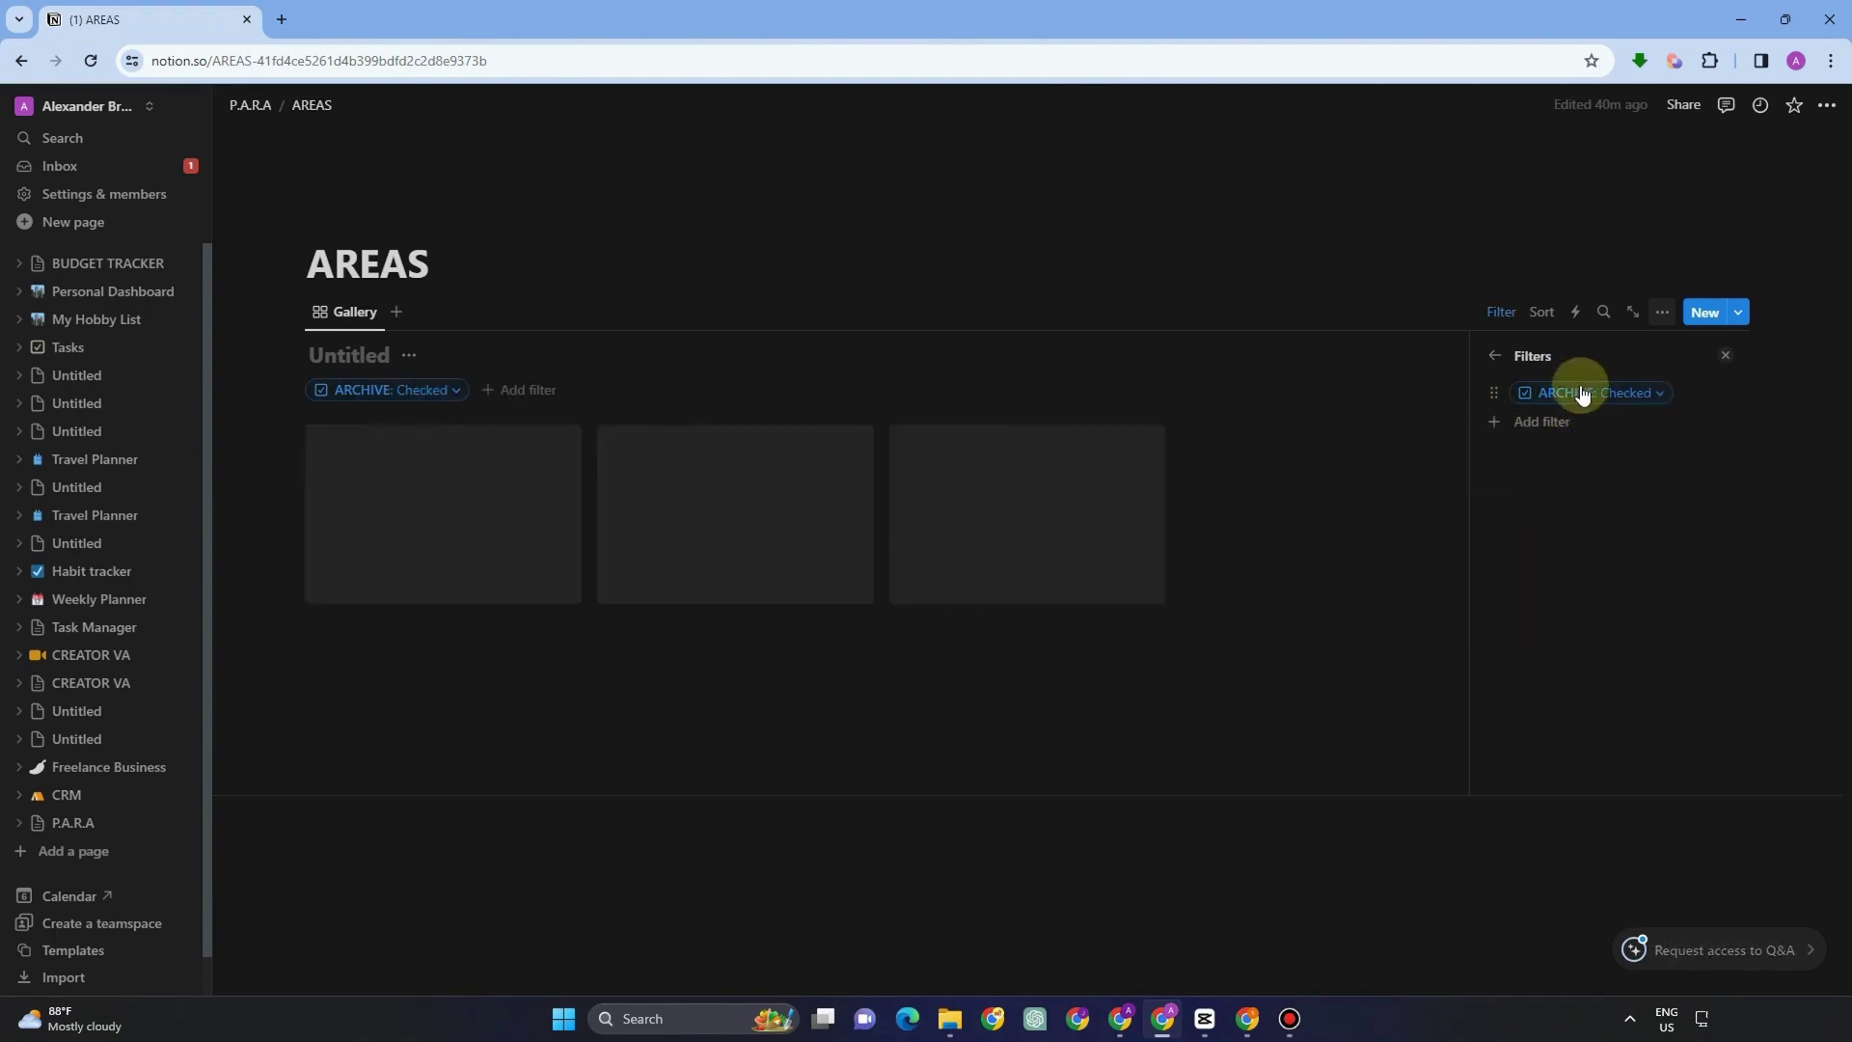
{"action": "left_click", "coordinate": [1582, 393]}
{"action": "left_click", "coordinate": [1570, 487]}
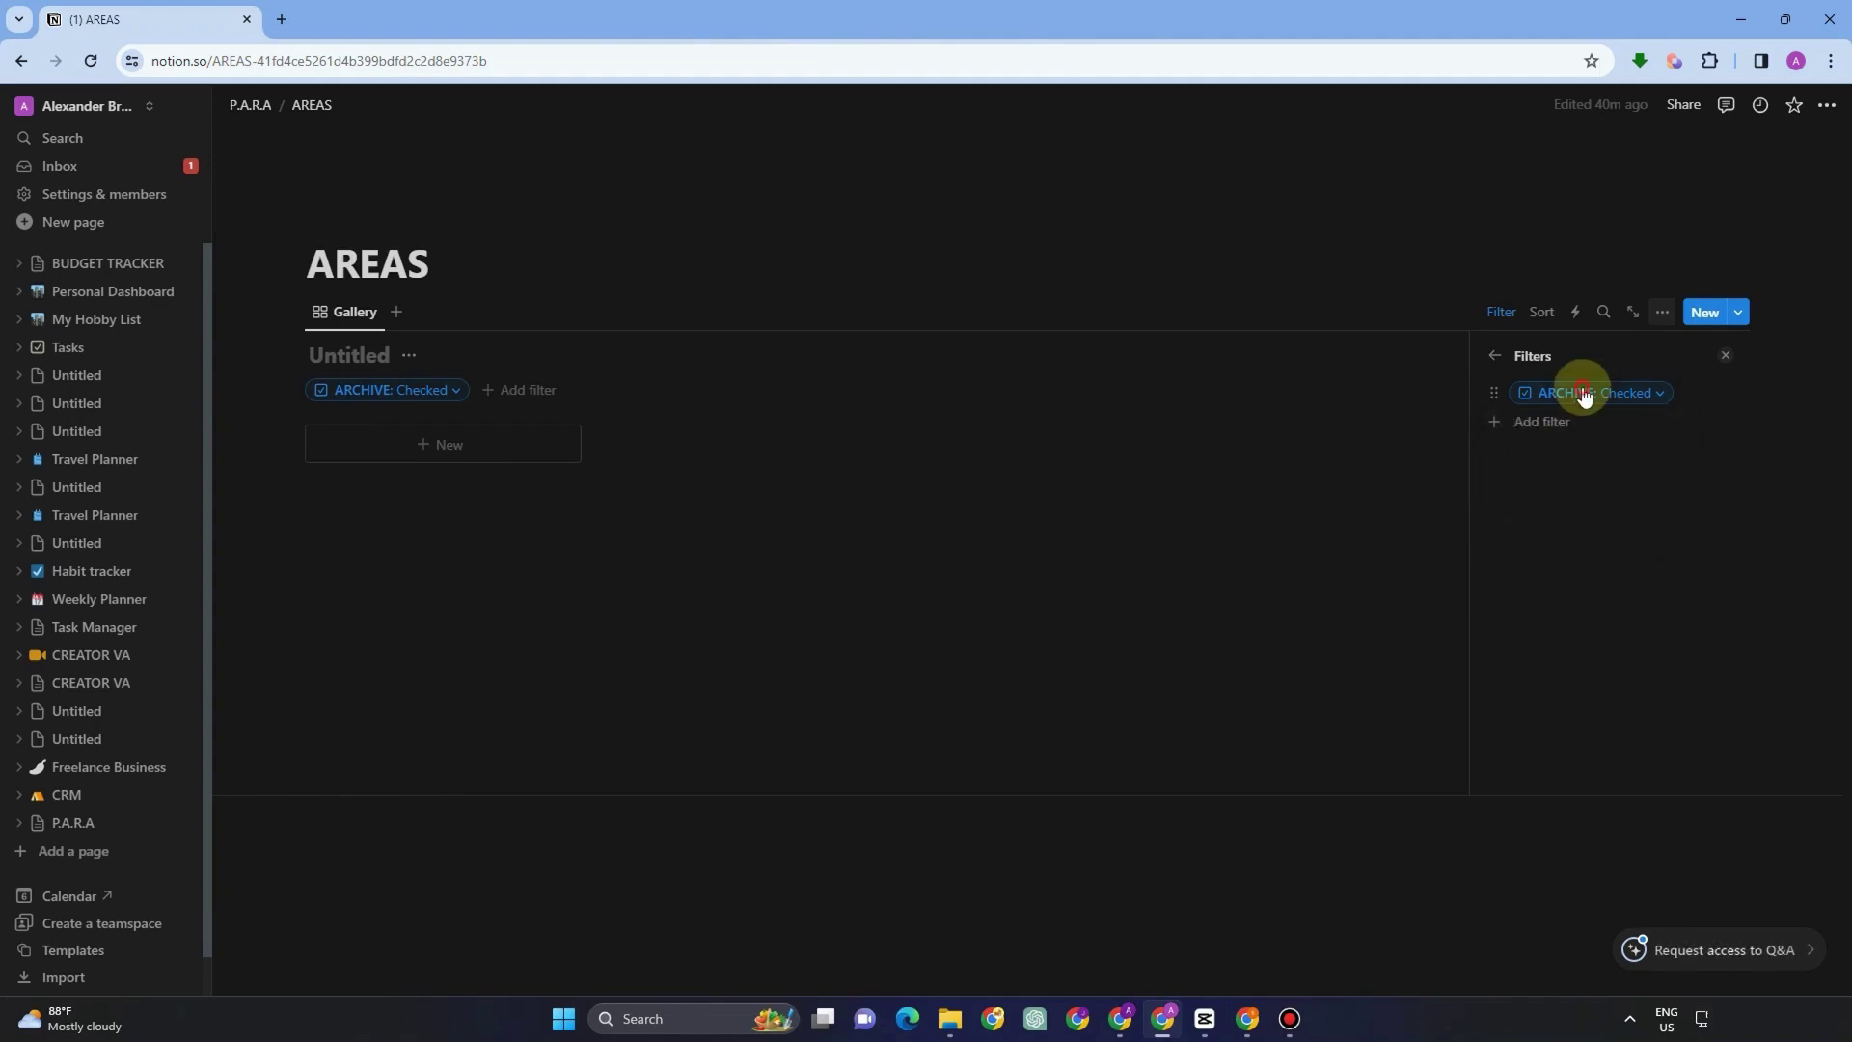
{"action": "left_click", "coordinate": [1583, 393]}
{"action": "left_click", "coordinate": [1575, 487]}
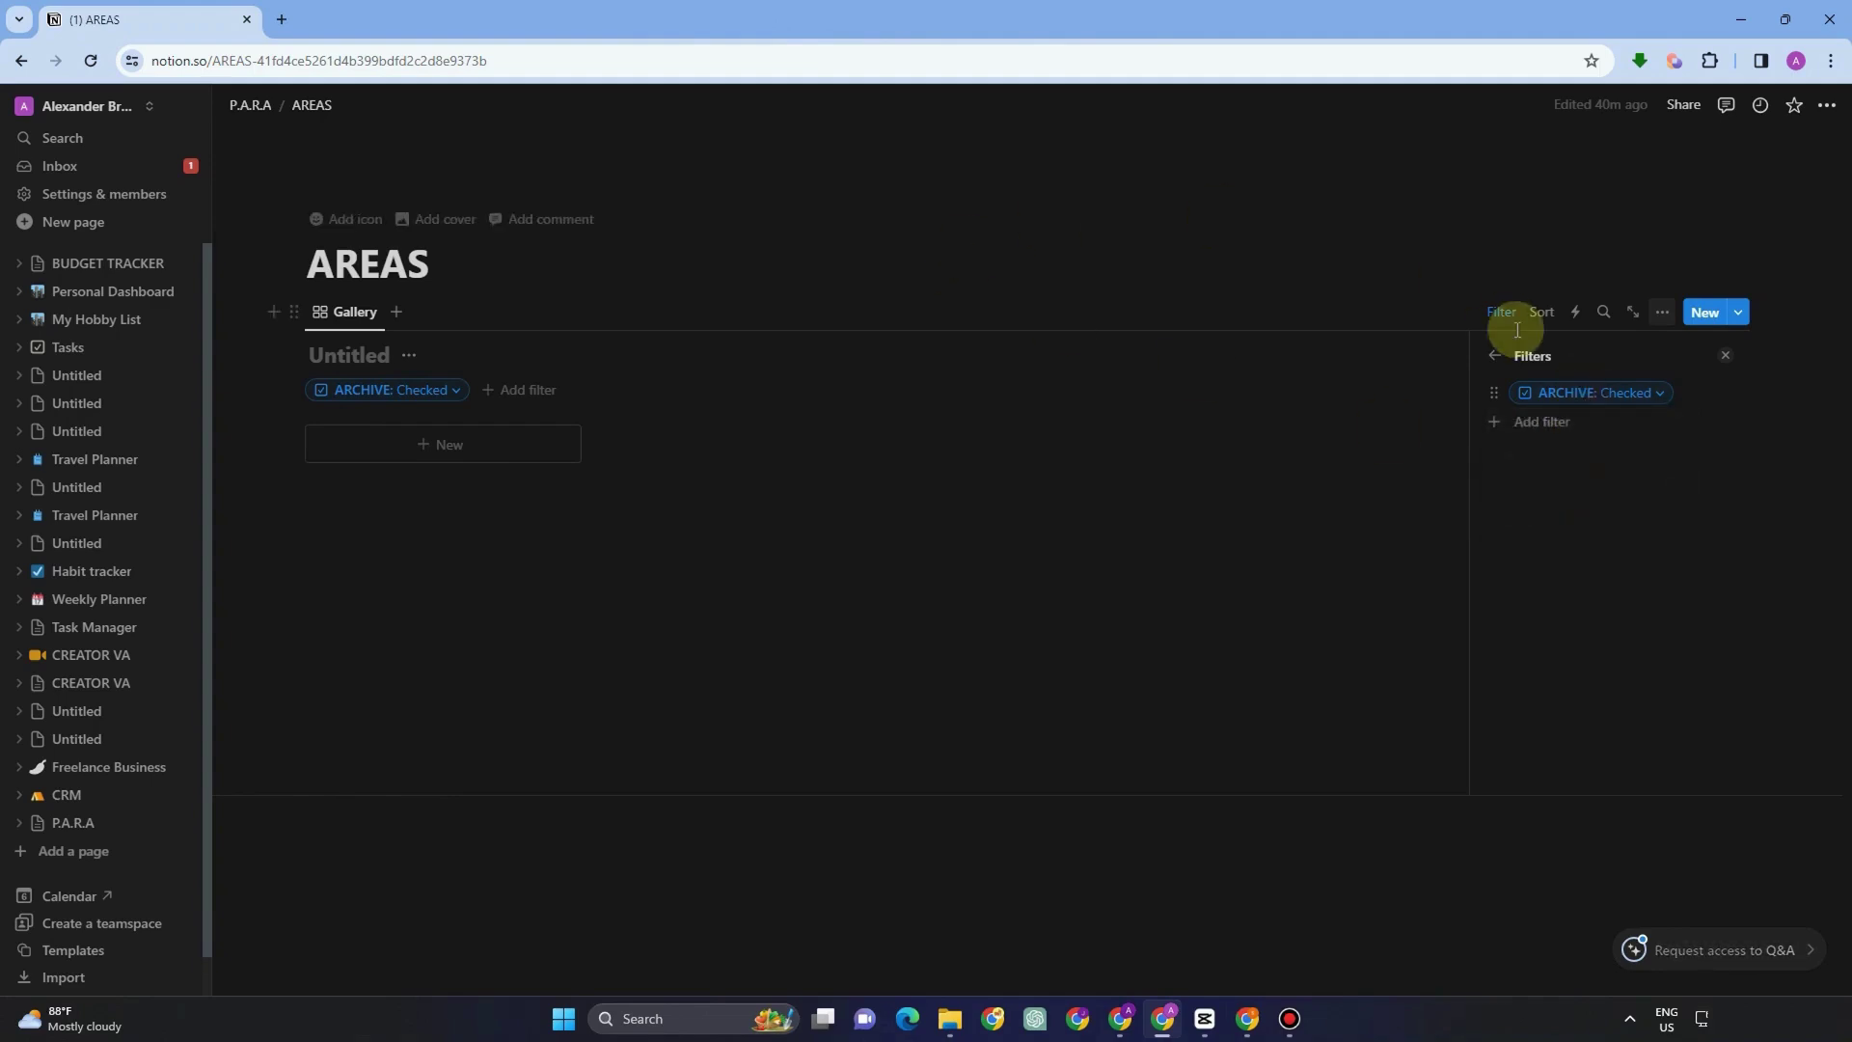
{"action": "left_click", "coordinate": [1583, 393]}
{"action": "left_click", "coordinate": [1542, 464]}
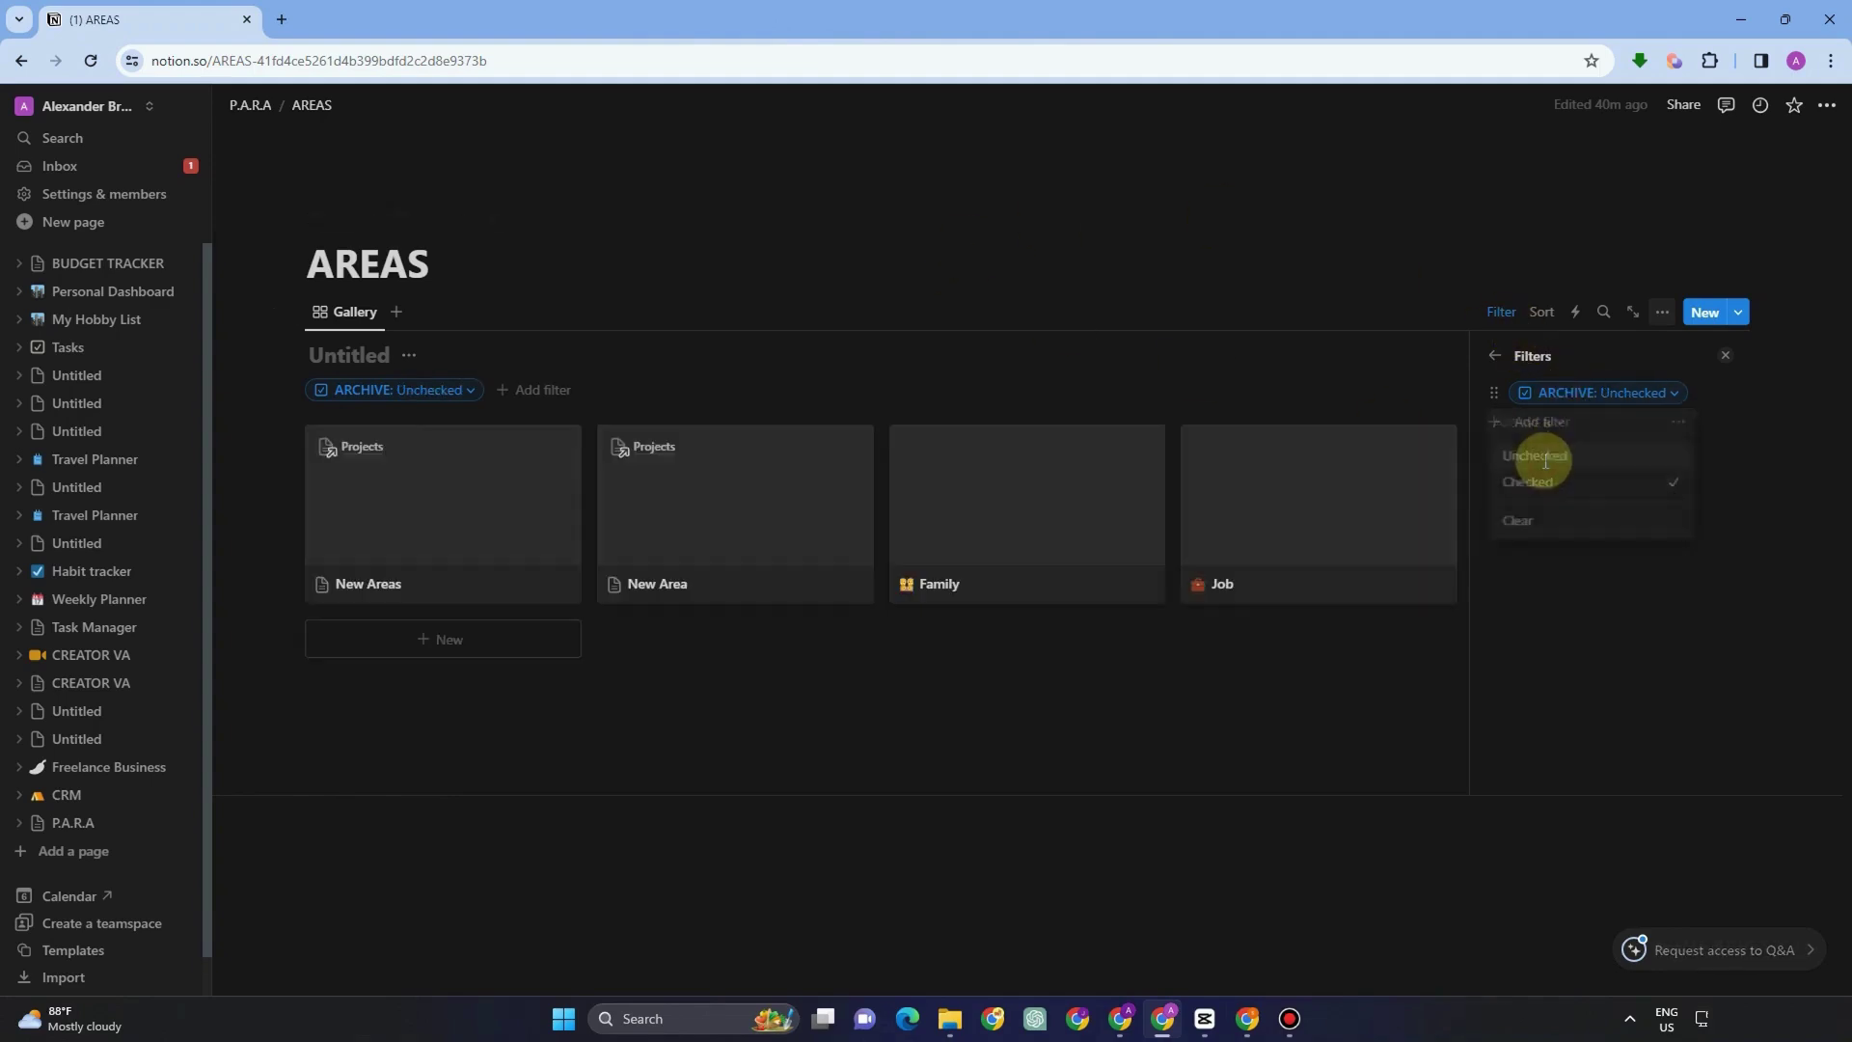
{"action": "left_click", "coordinate": [927, 208]}
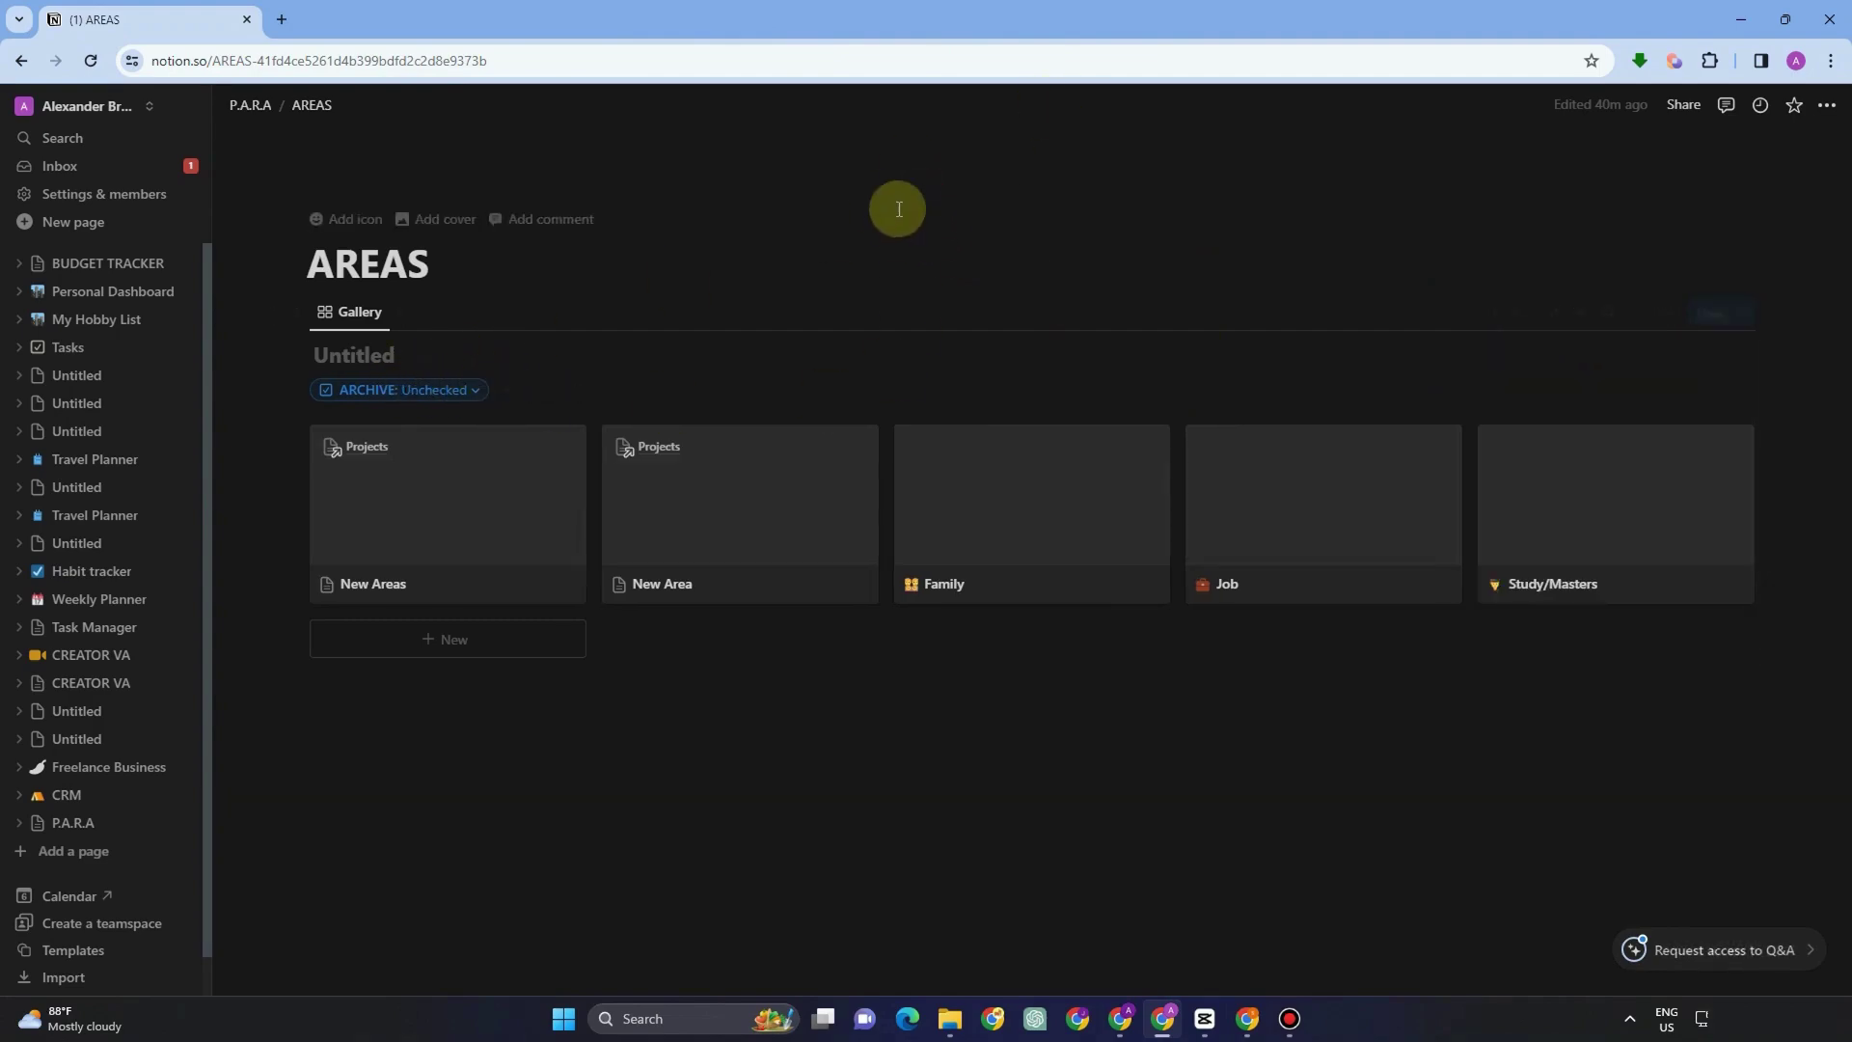
Add a Checkbox property named Archive to the Projects database from the Group Work page
{"action": "key", "text": "alt+Left"}
{"action": "left_click", "coordinate": [499, 488]}
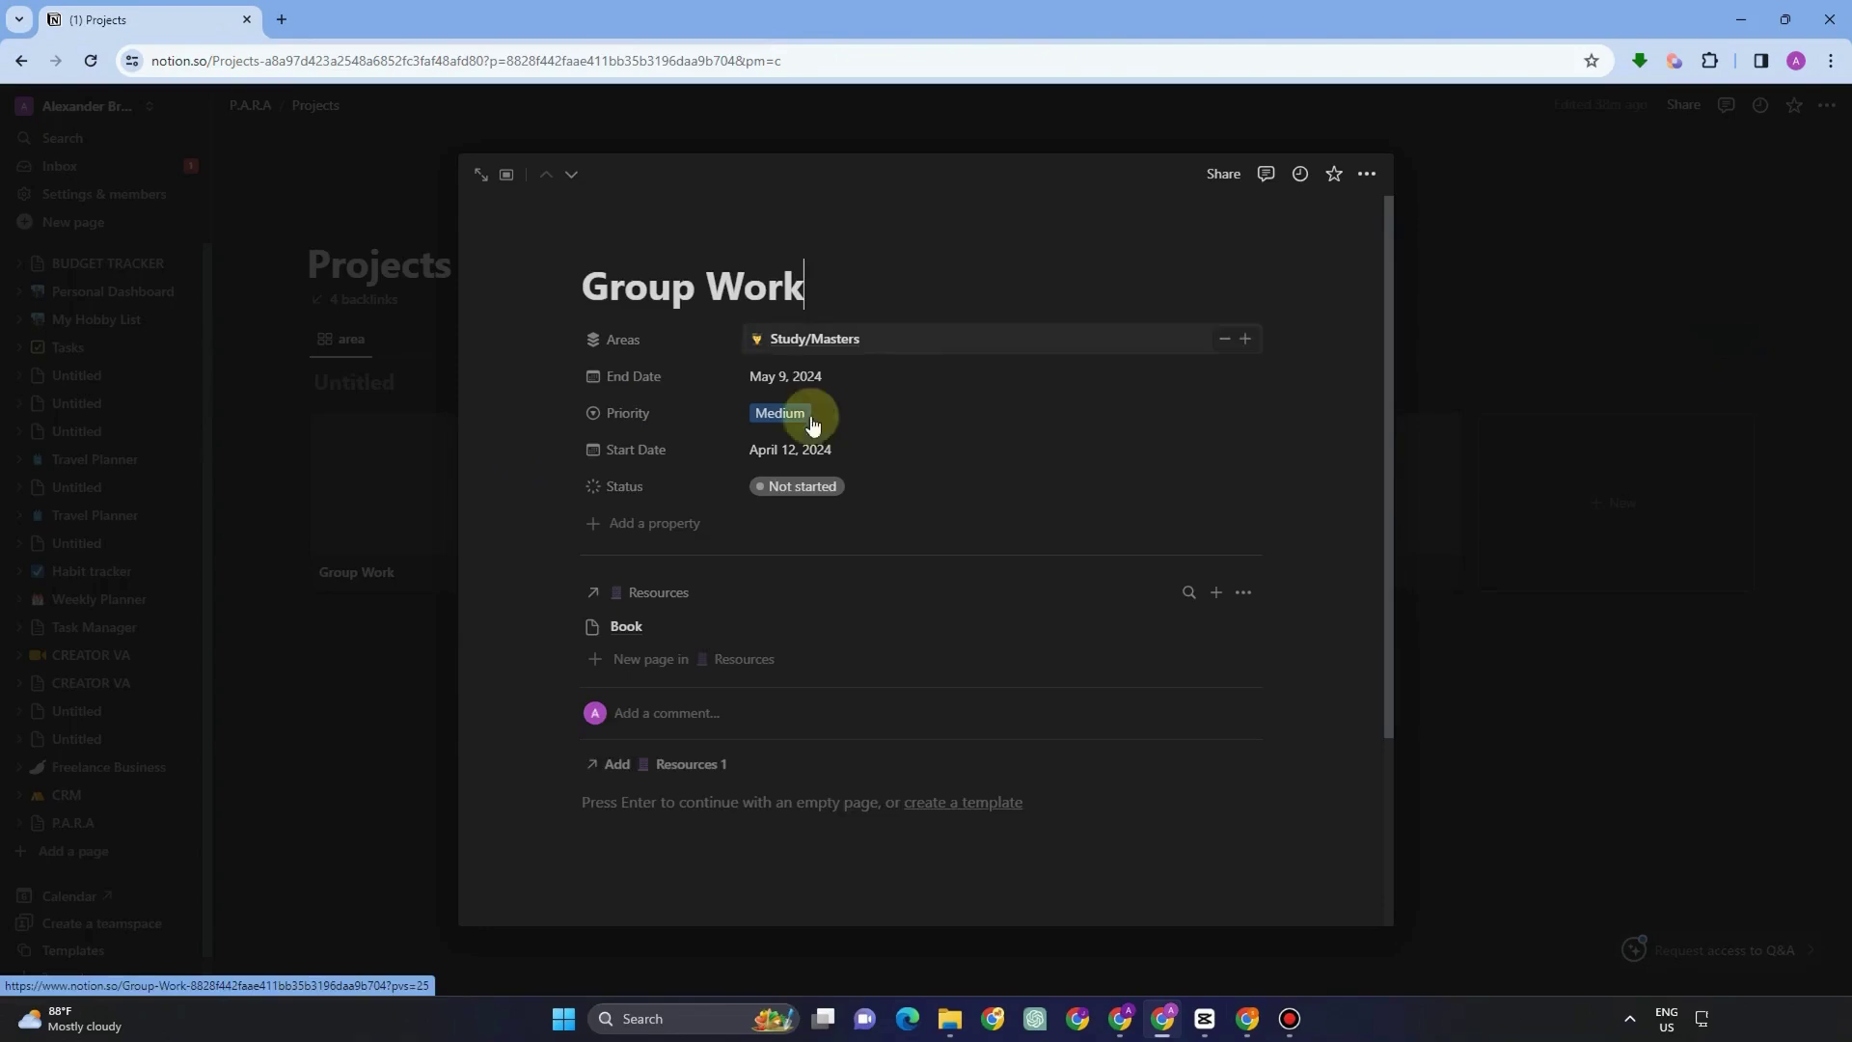
{"action": "left_click", "coordinate": [654, 531]}
{"action": "type", "text": "ch"}
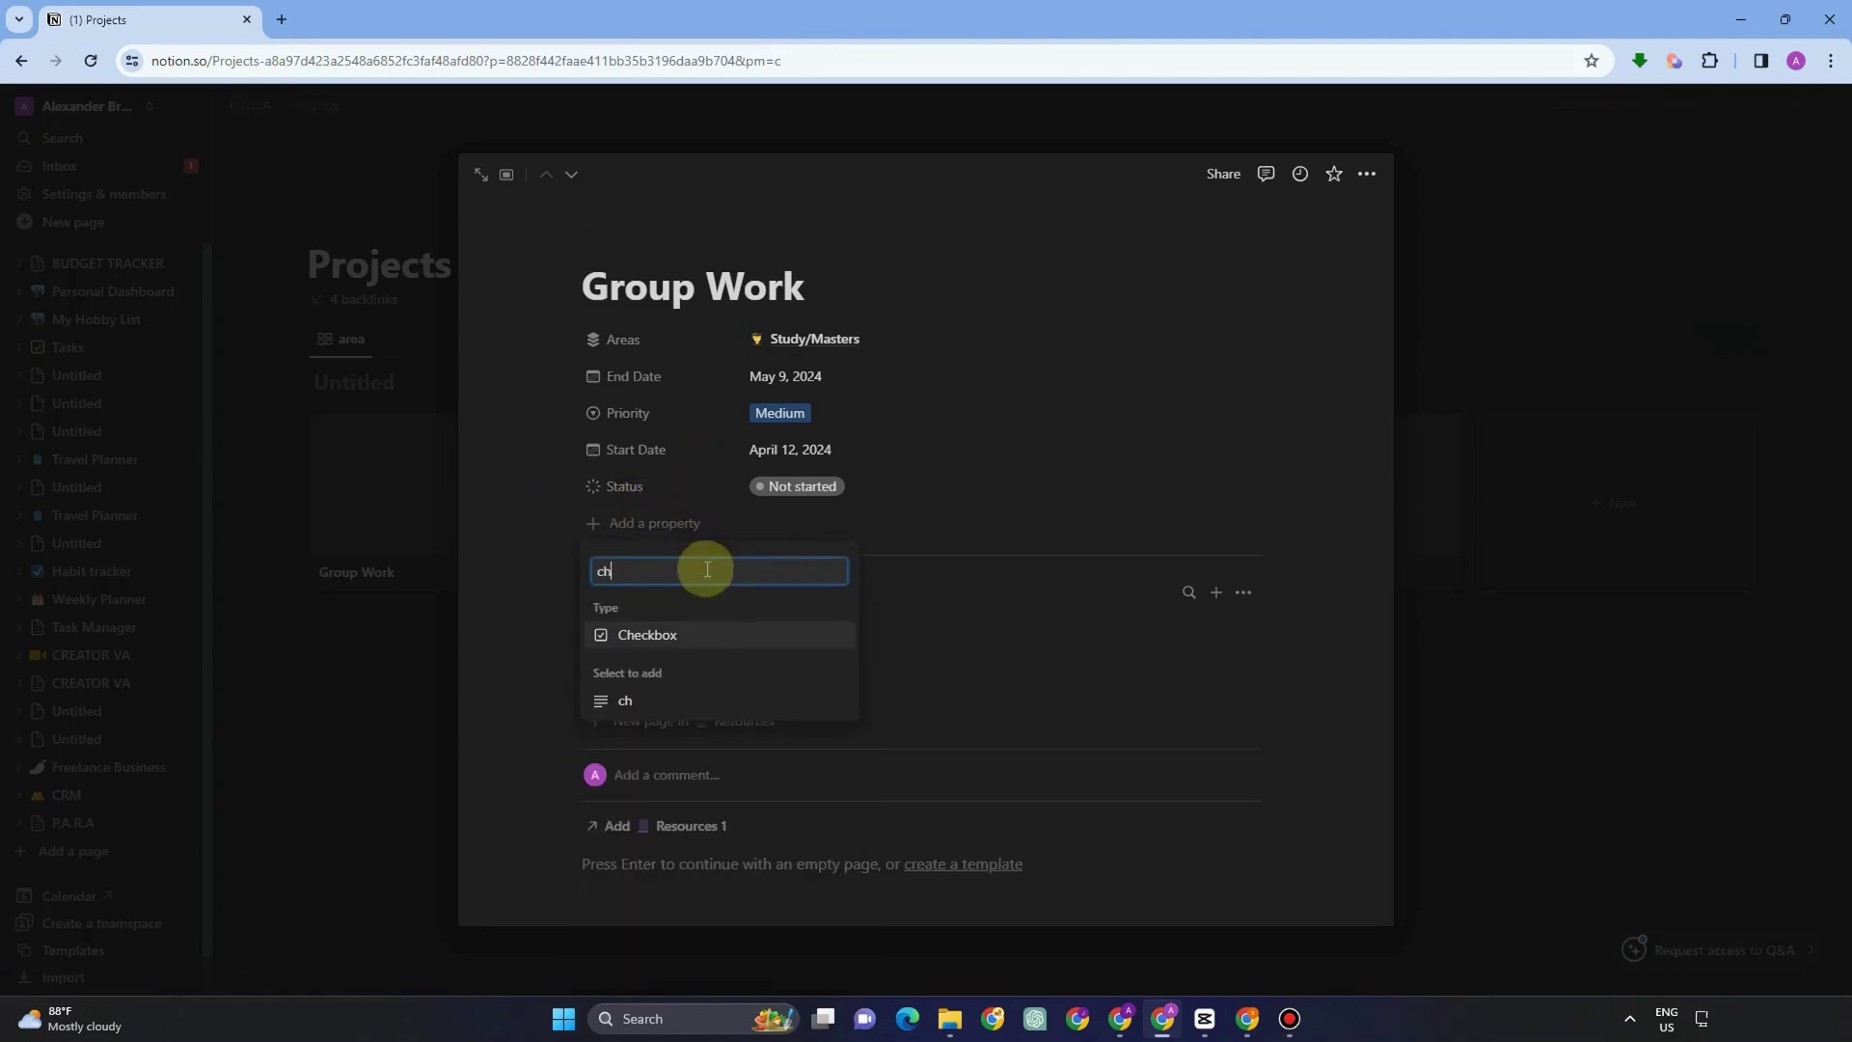
{"action": "left_click", "coordinate": [707, 640]}
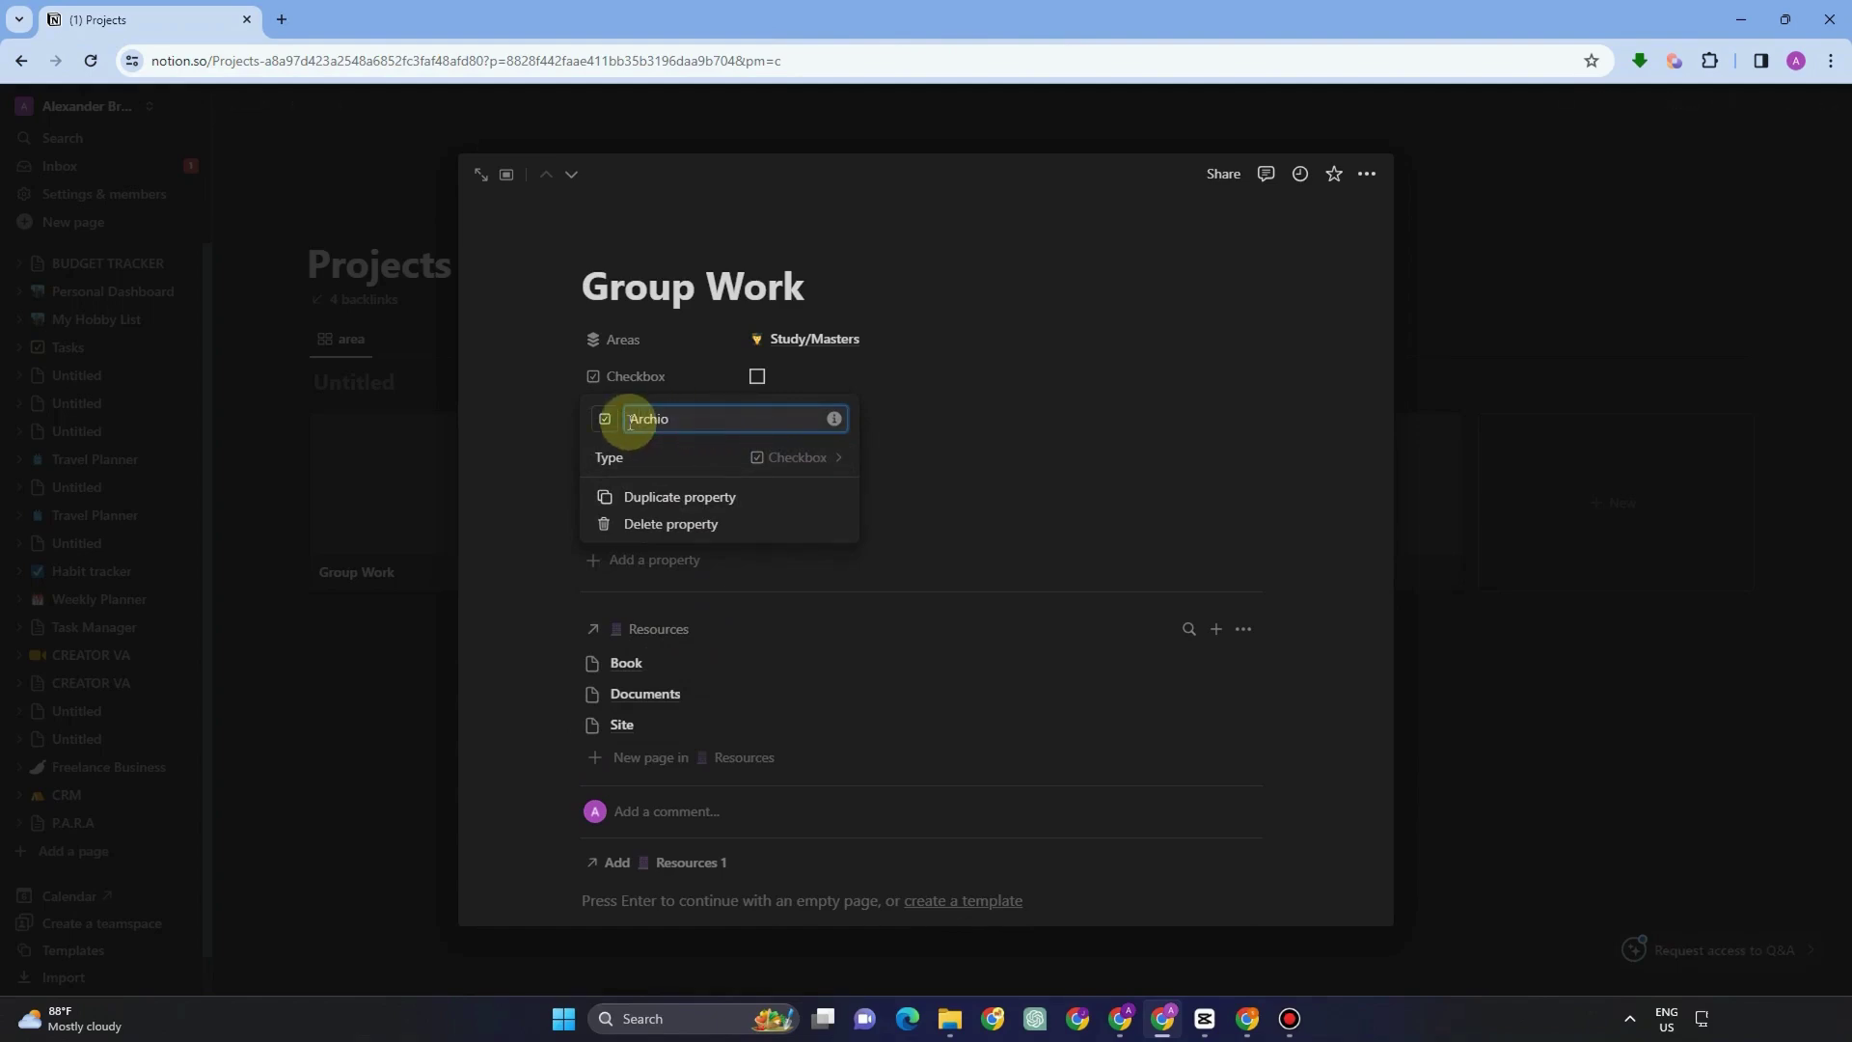
{"action": "key", "text": "Return"}
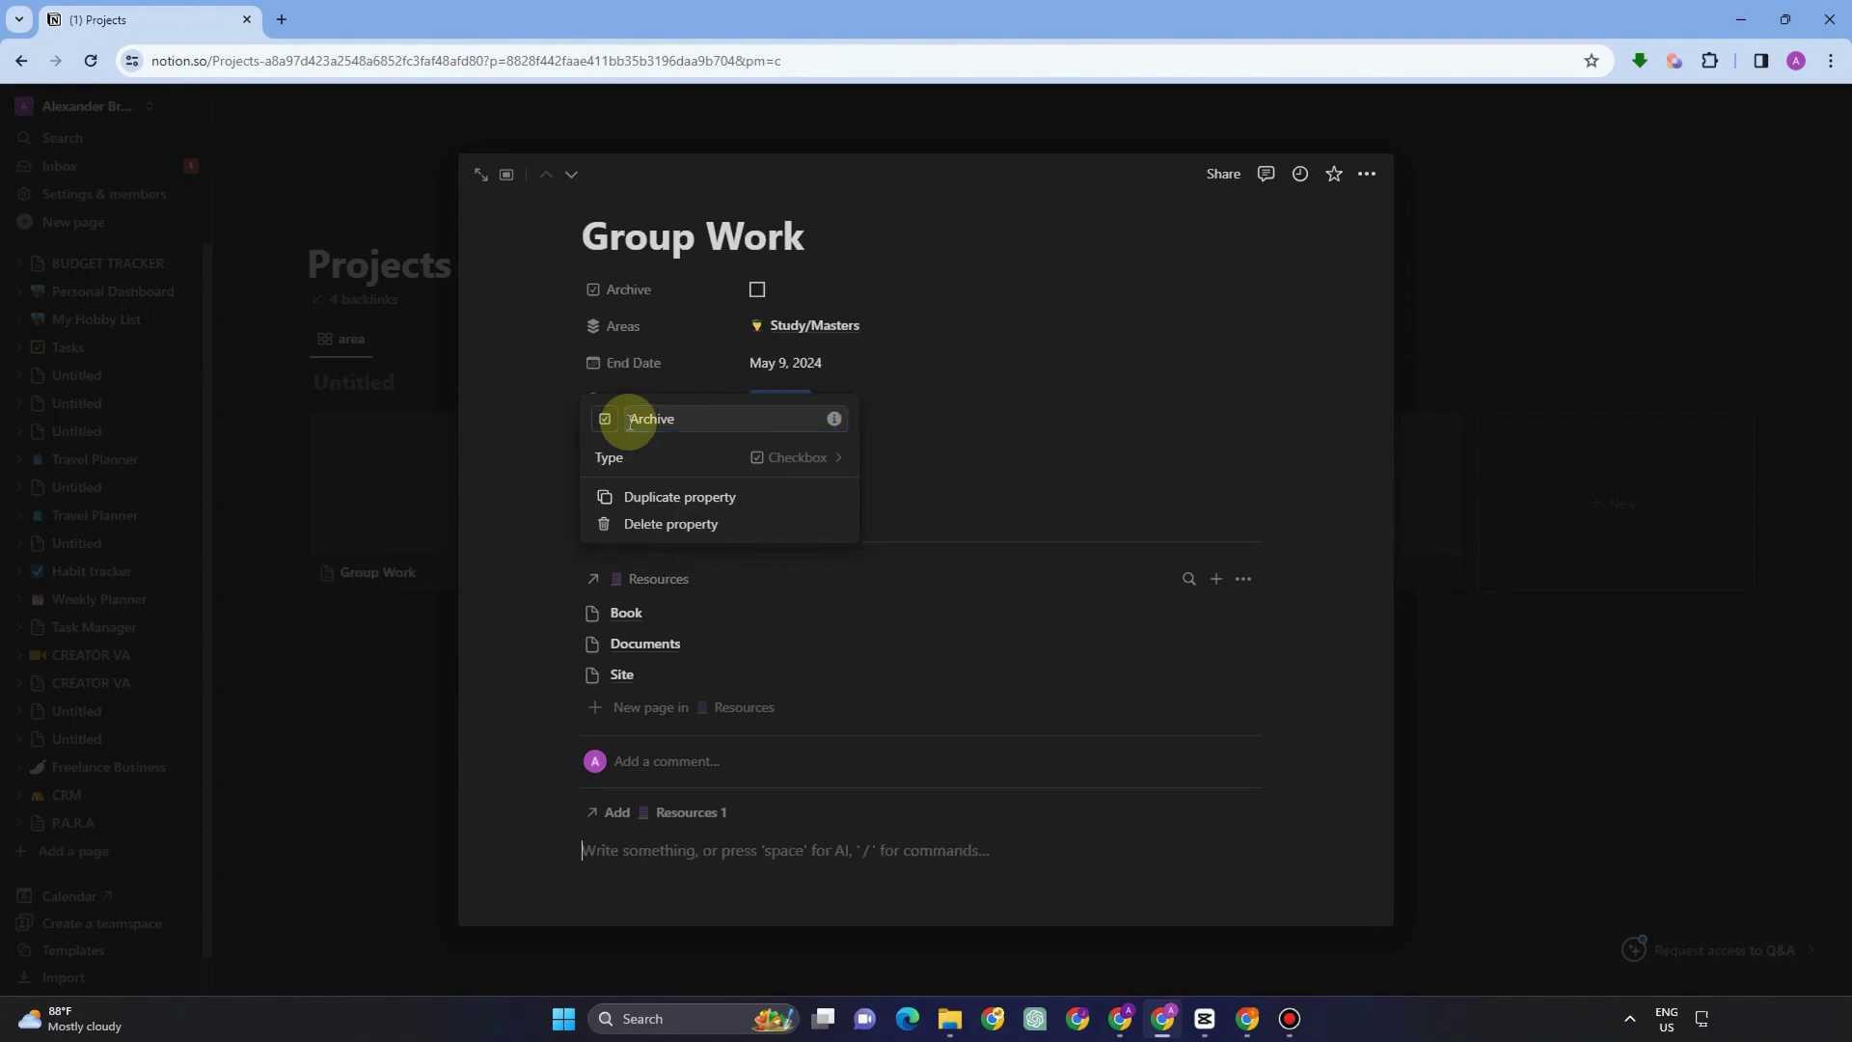
{"action": "left_click", "coordinate": [270, 530]}
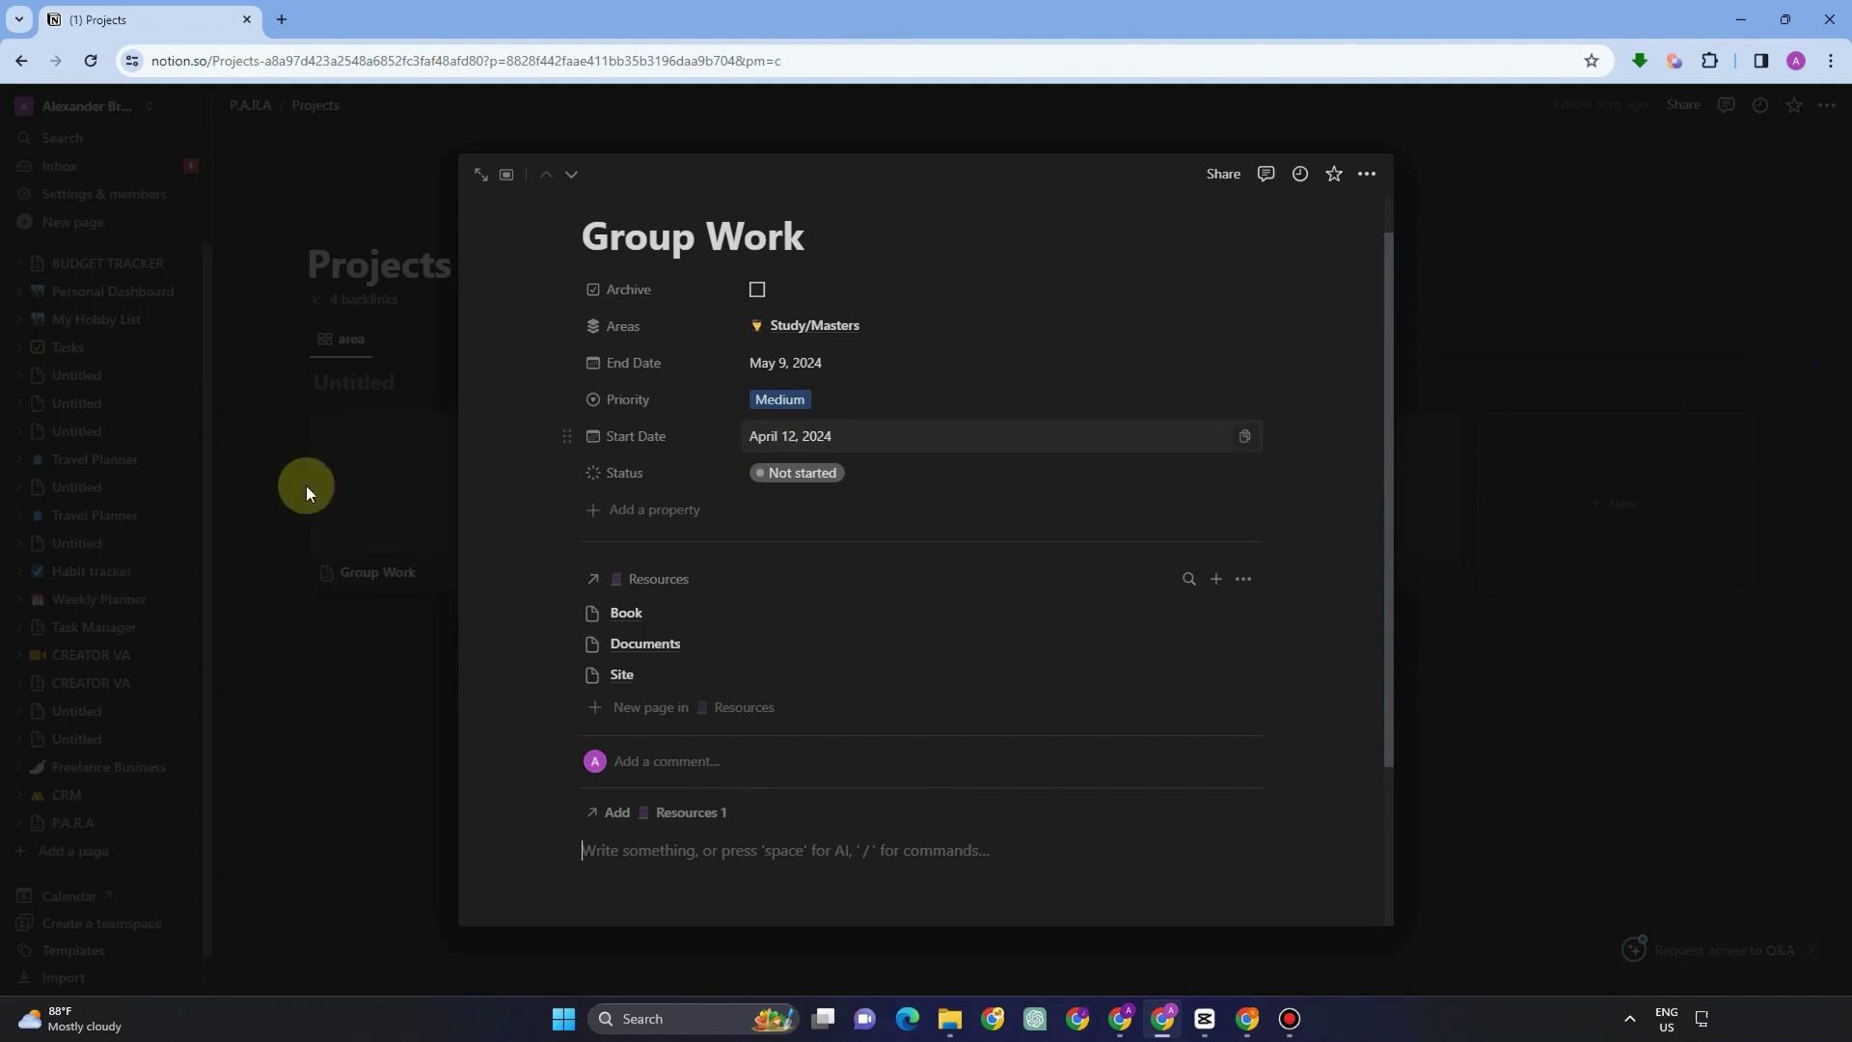
{"action": "left_click", "coordinate": [269, 418]}
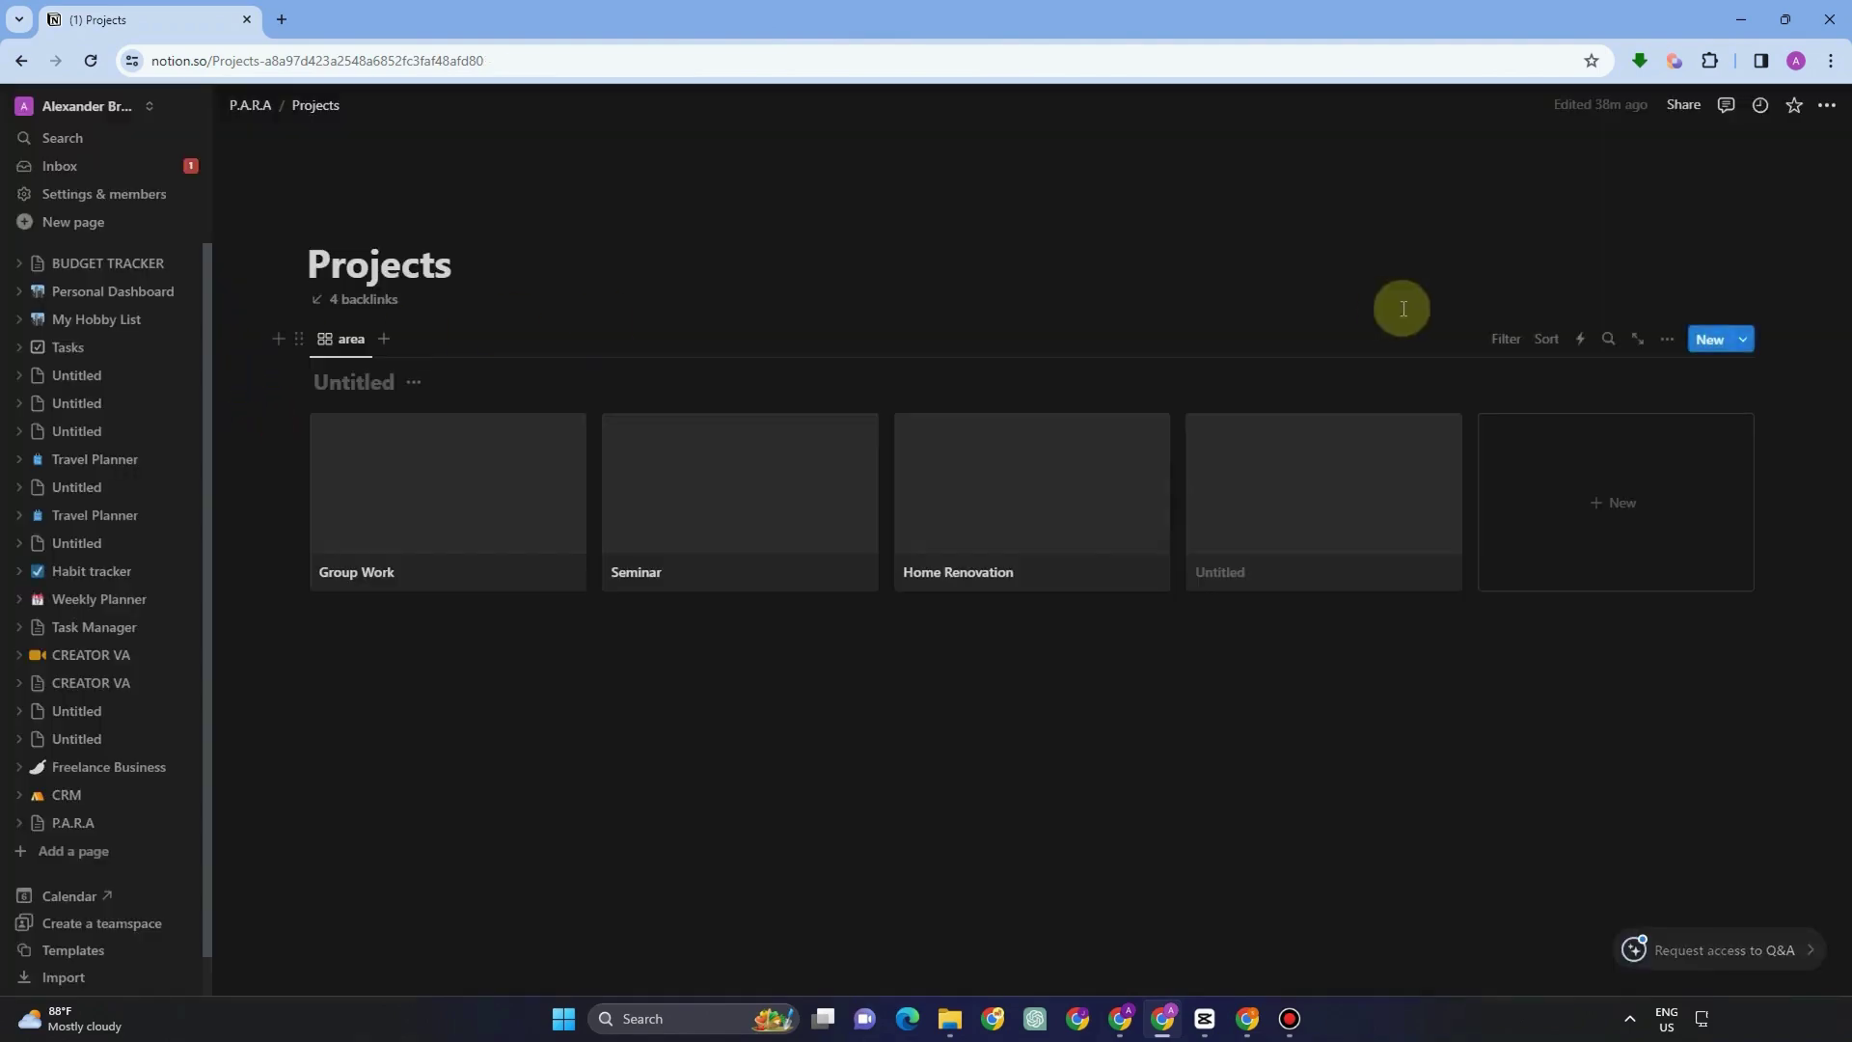
Add a filter on the Archive checkbox property to the Projects gallery
{"action": "left_click", "coordinate": [1505, 339]}
{"action": "left_click", "coordinate": [1476, 480]}
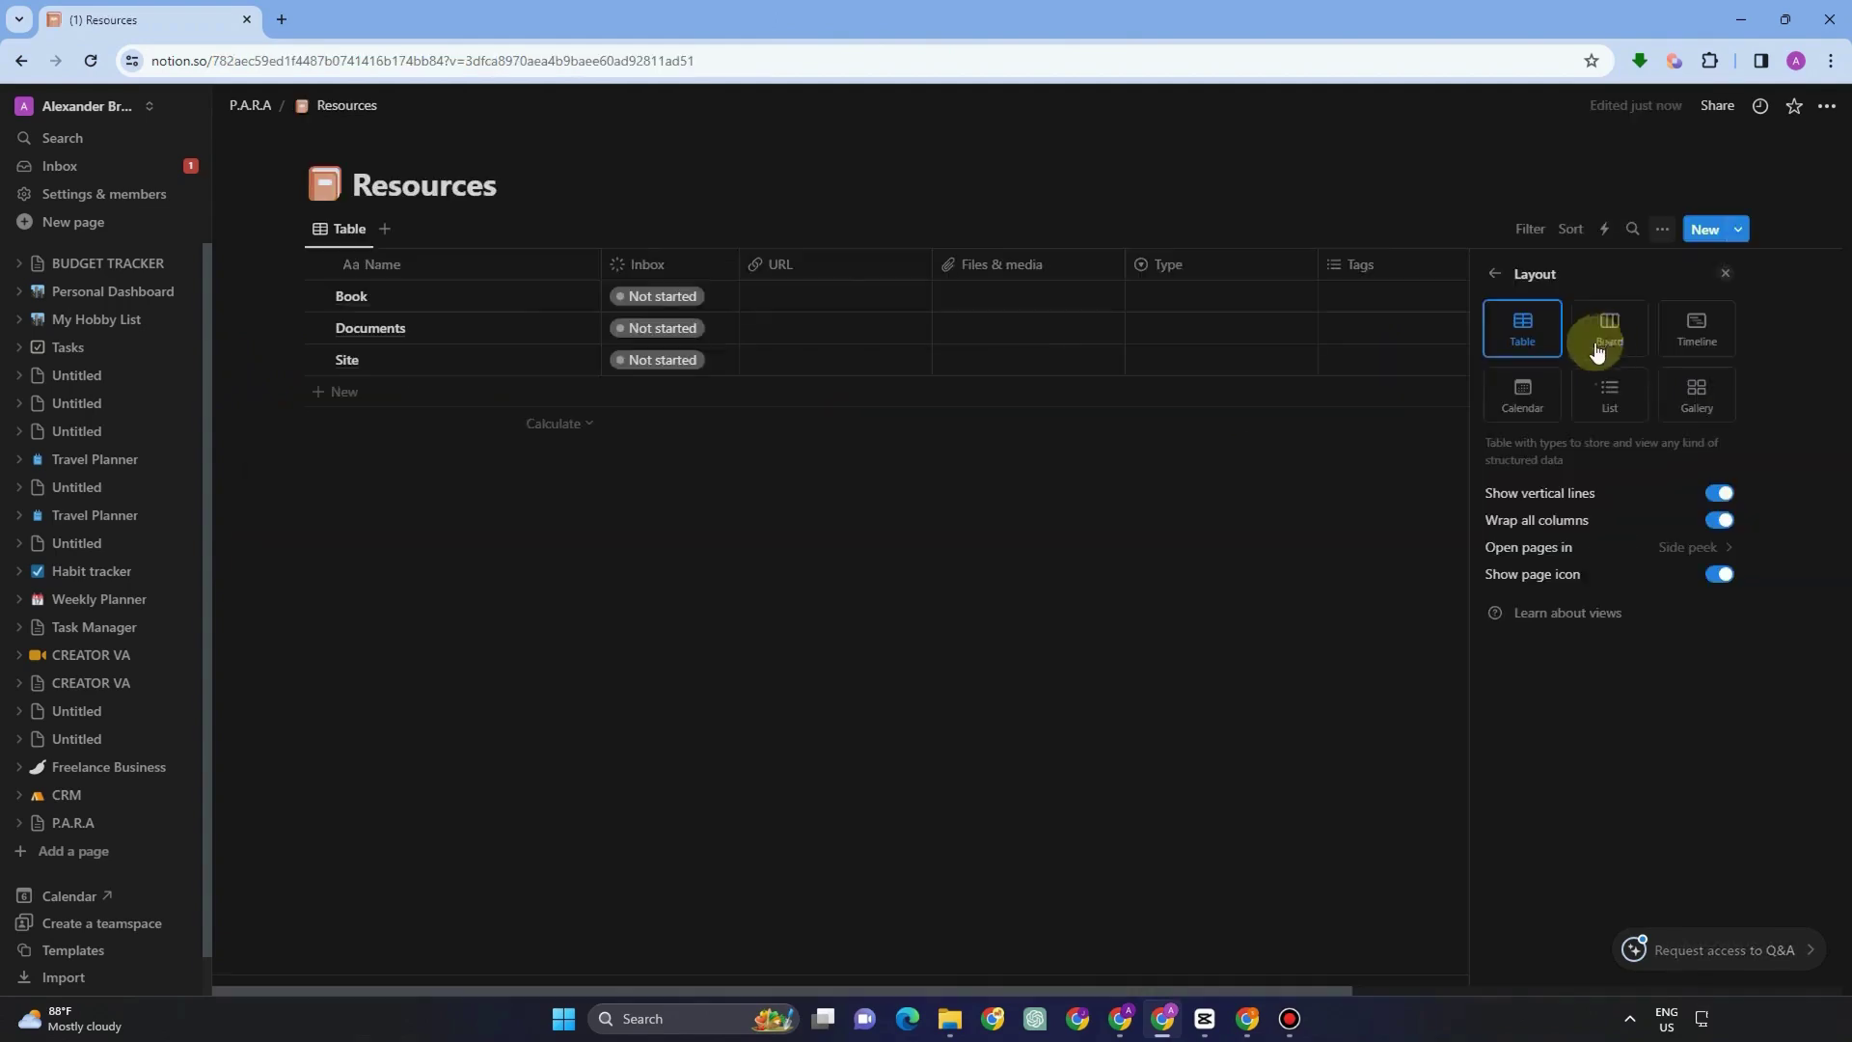
Restore the Resources database's Table layout after trying Board, and return to the P.A.R.A page
{"action": "left_click", "coordinate": [1607, 332]}
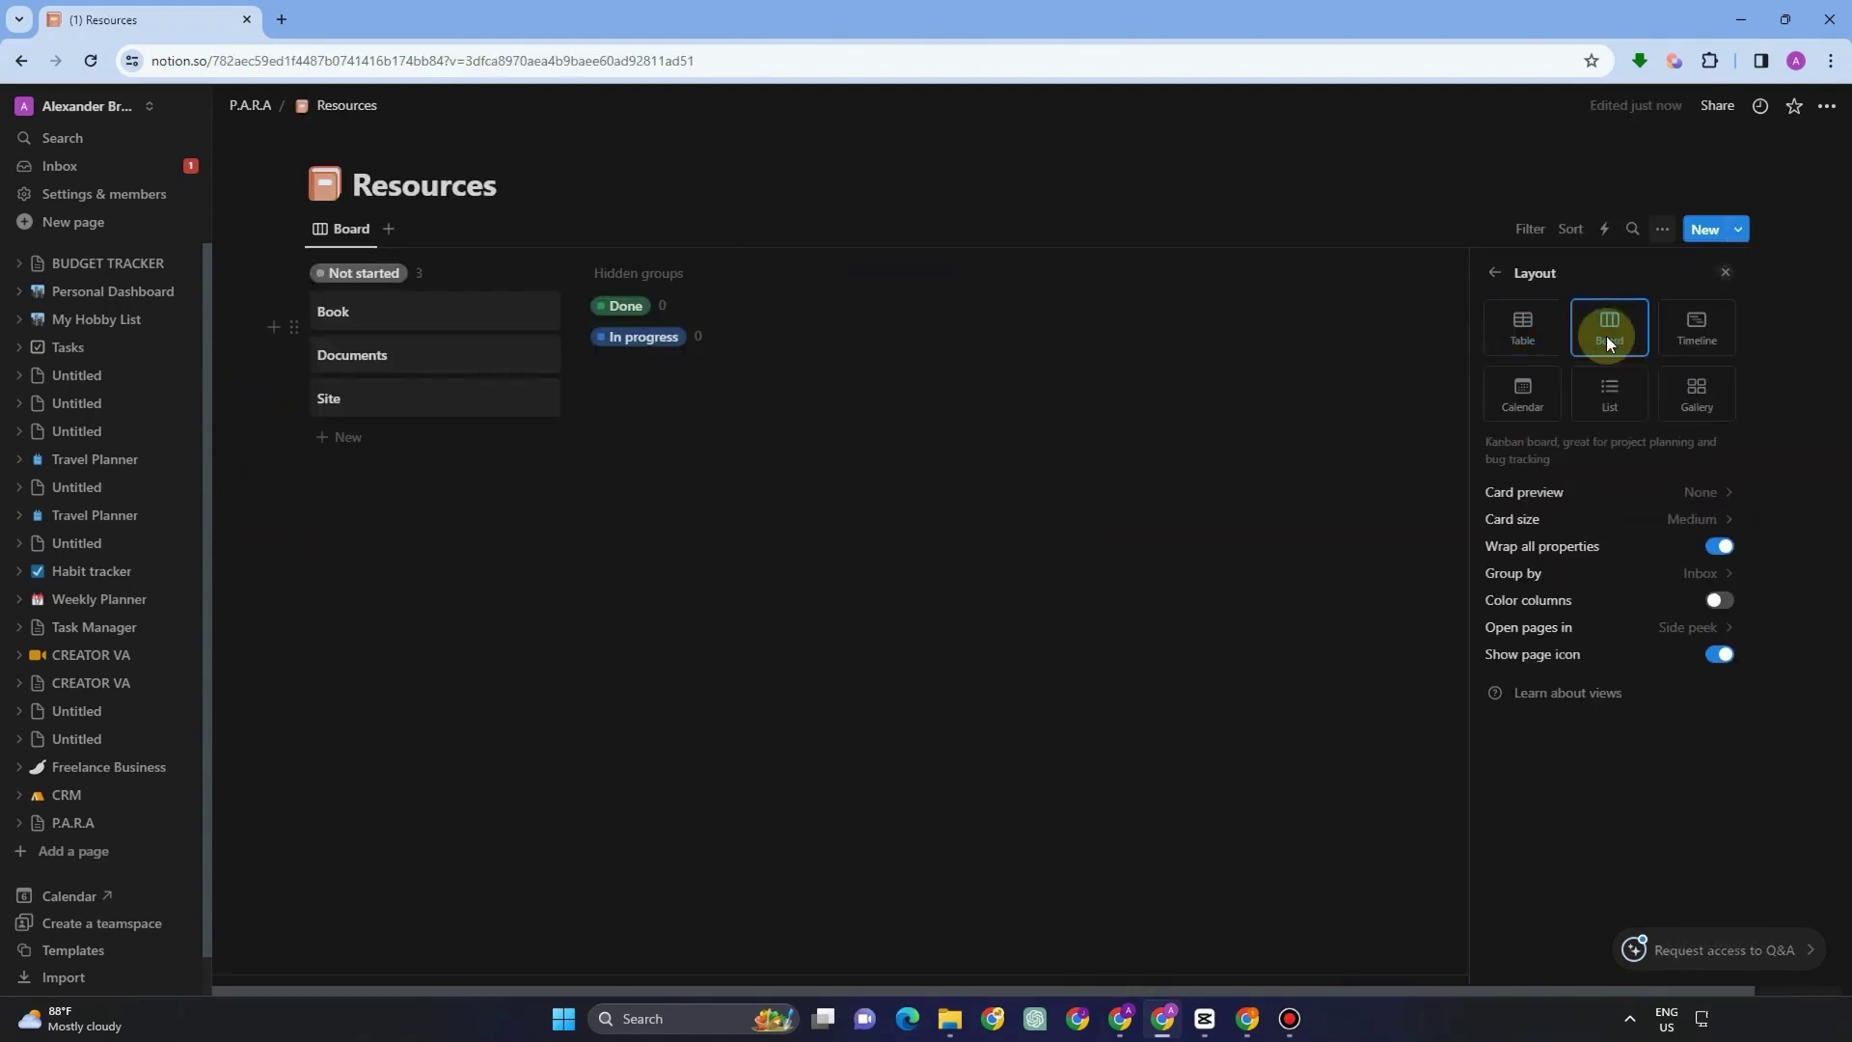
{"action": "left_click", "coordinate": [1520, 330]}
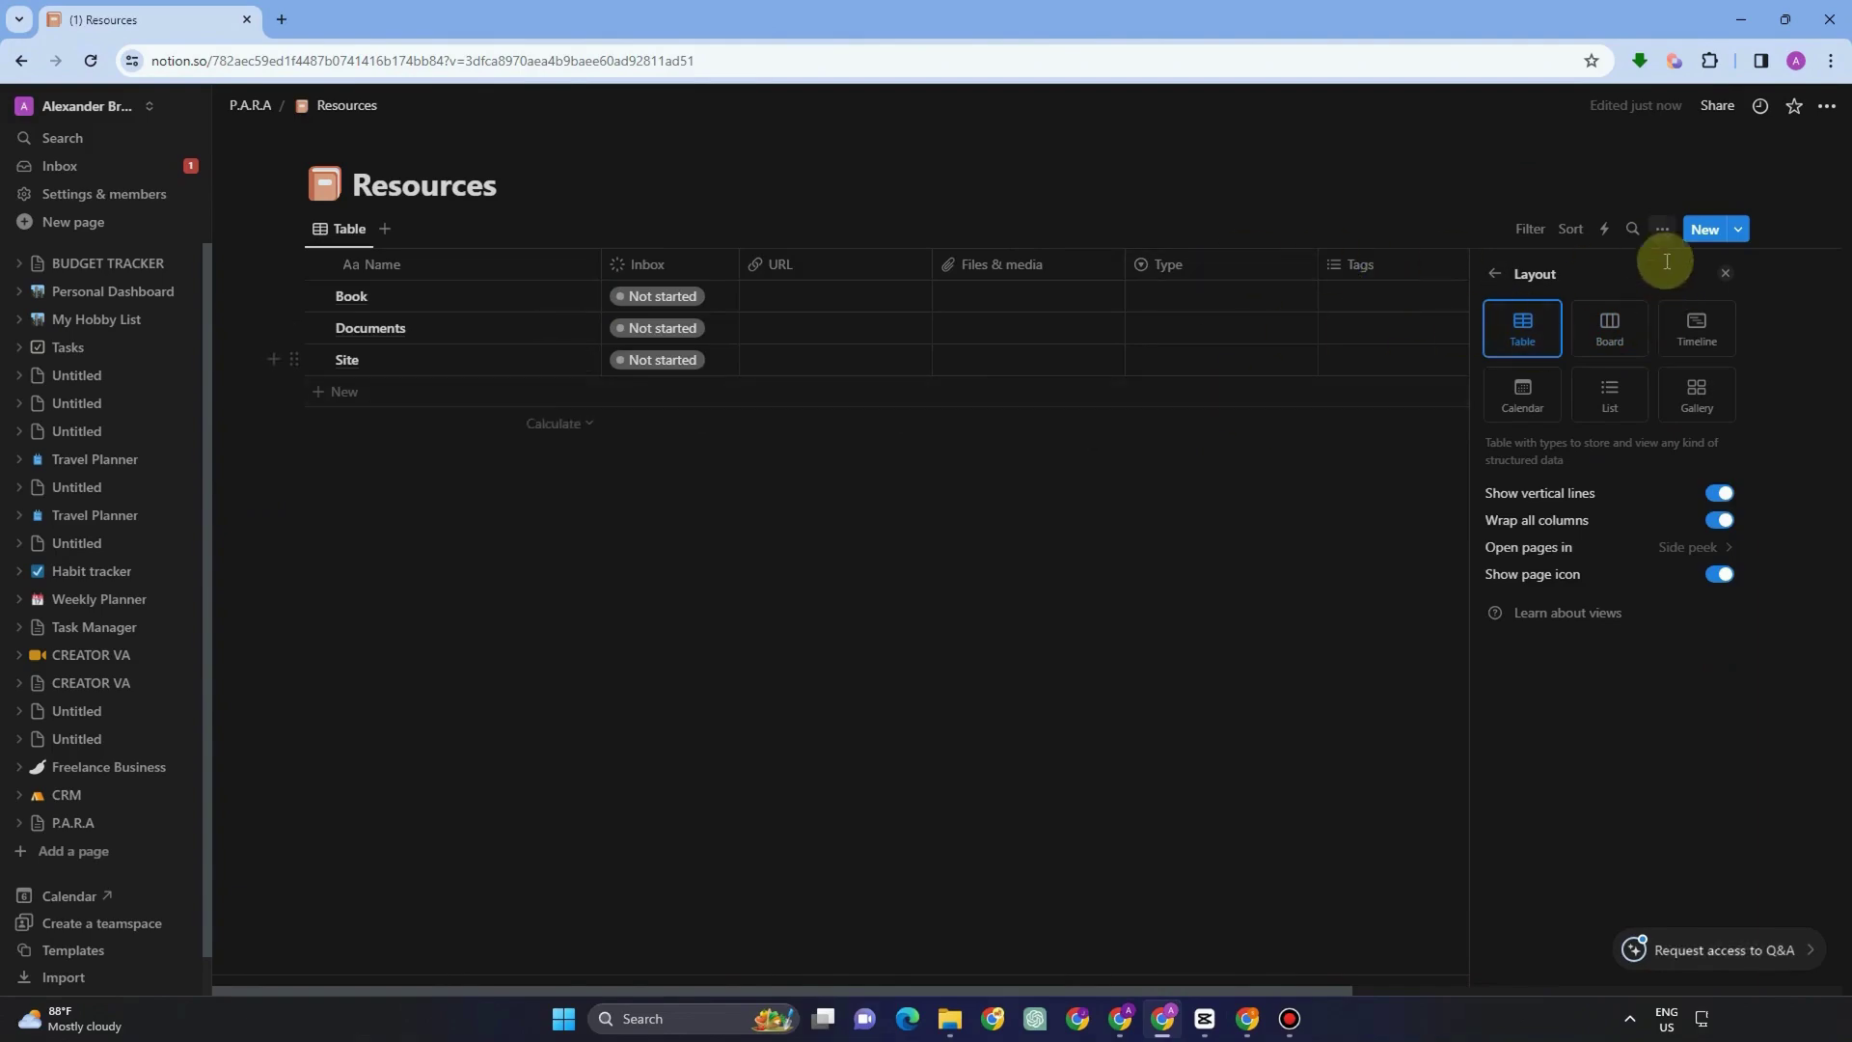
{"action": "left_click", "coordinate": [242, 108]}
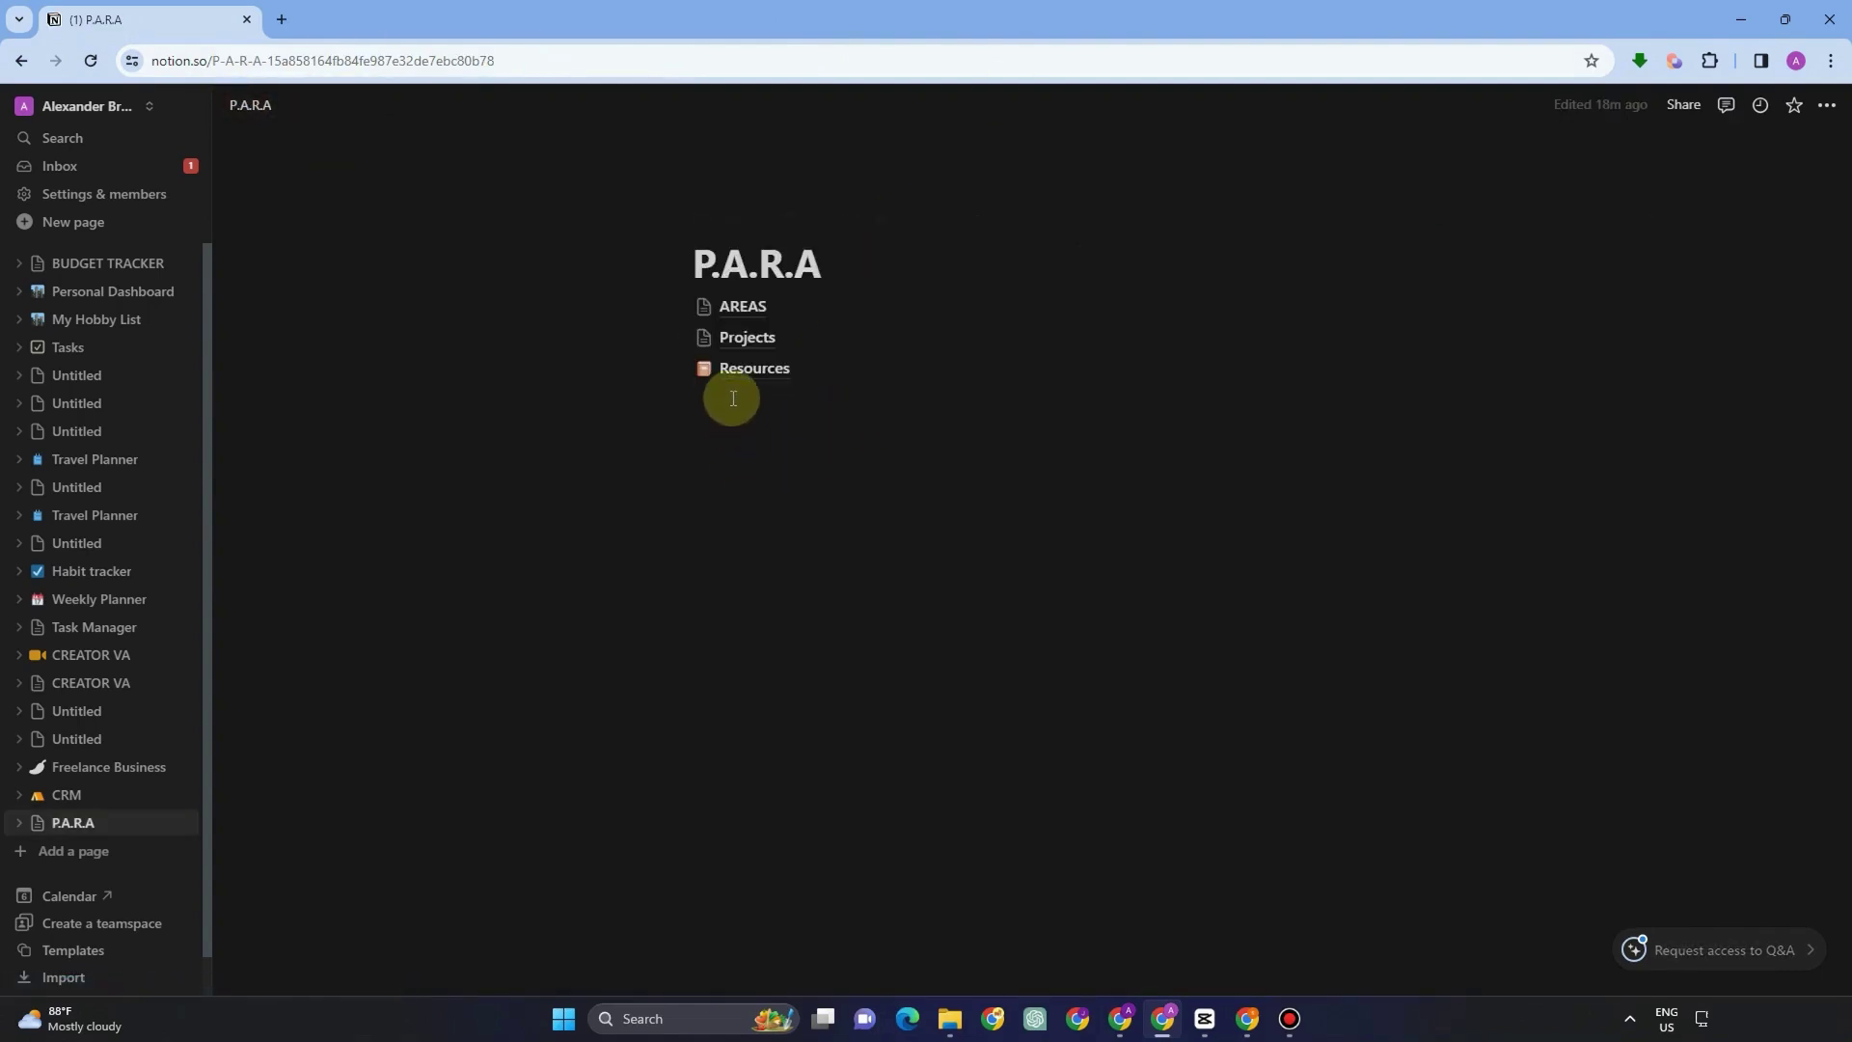
{"action": "type", "text": "/"}
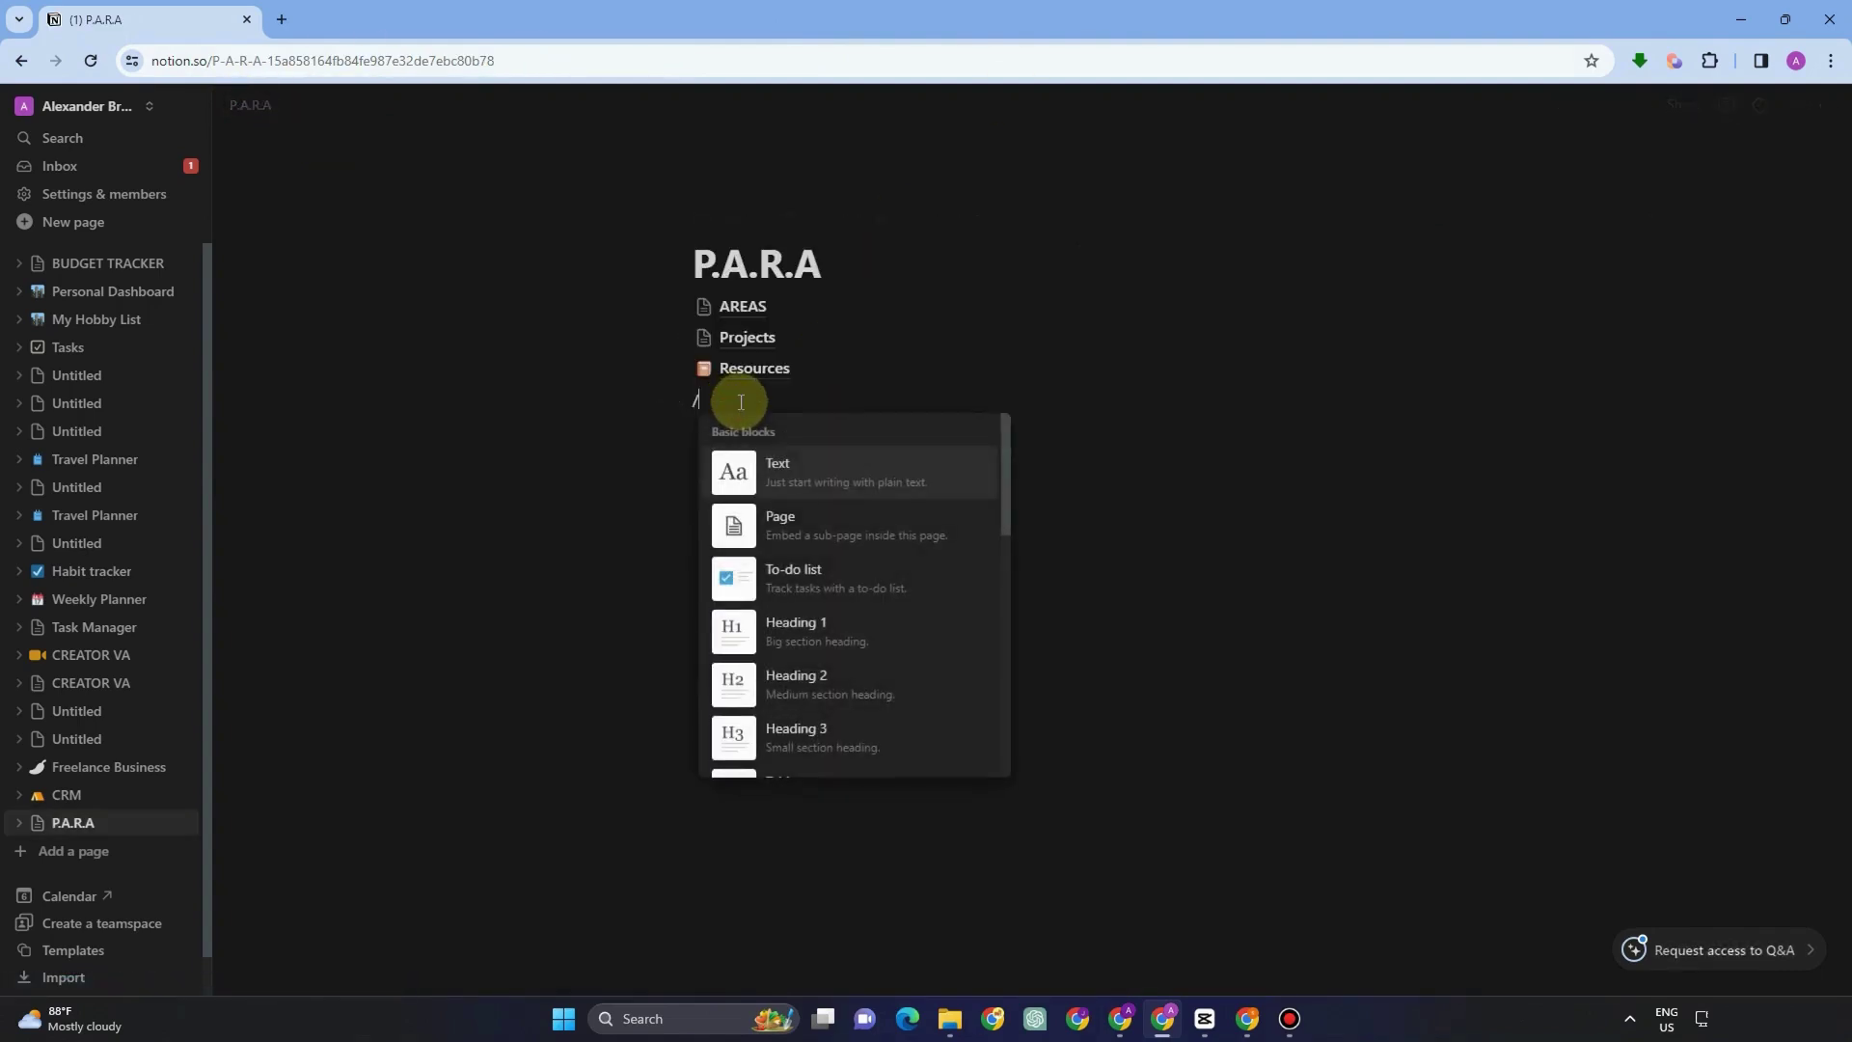
{"action": "type", "text": "datra"}
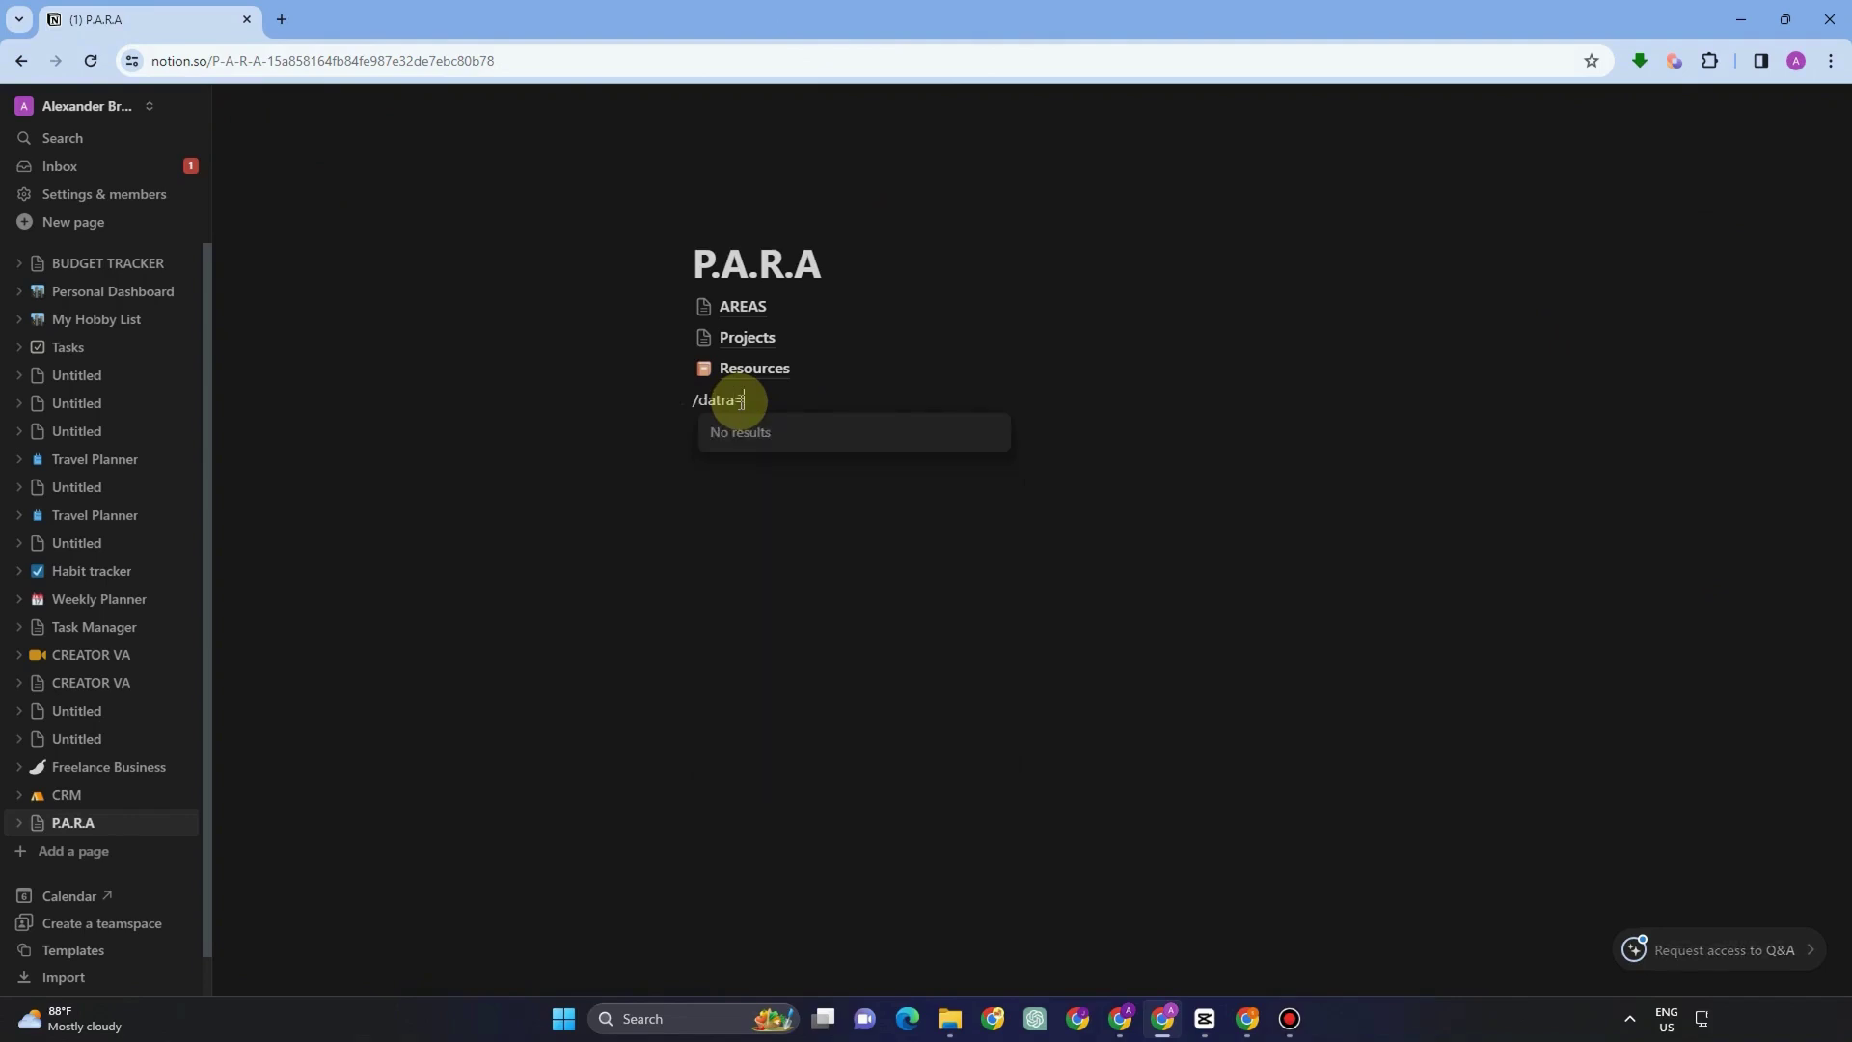
{"action": "key", "text": "BackSpace"}
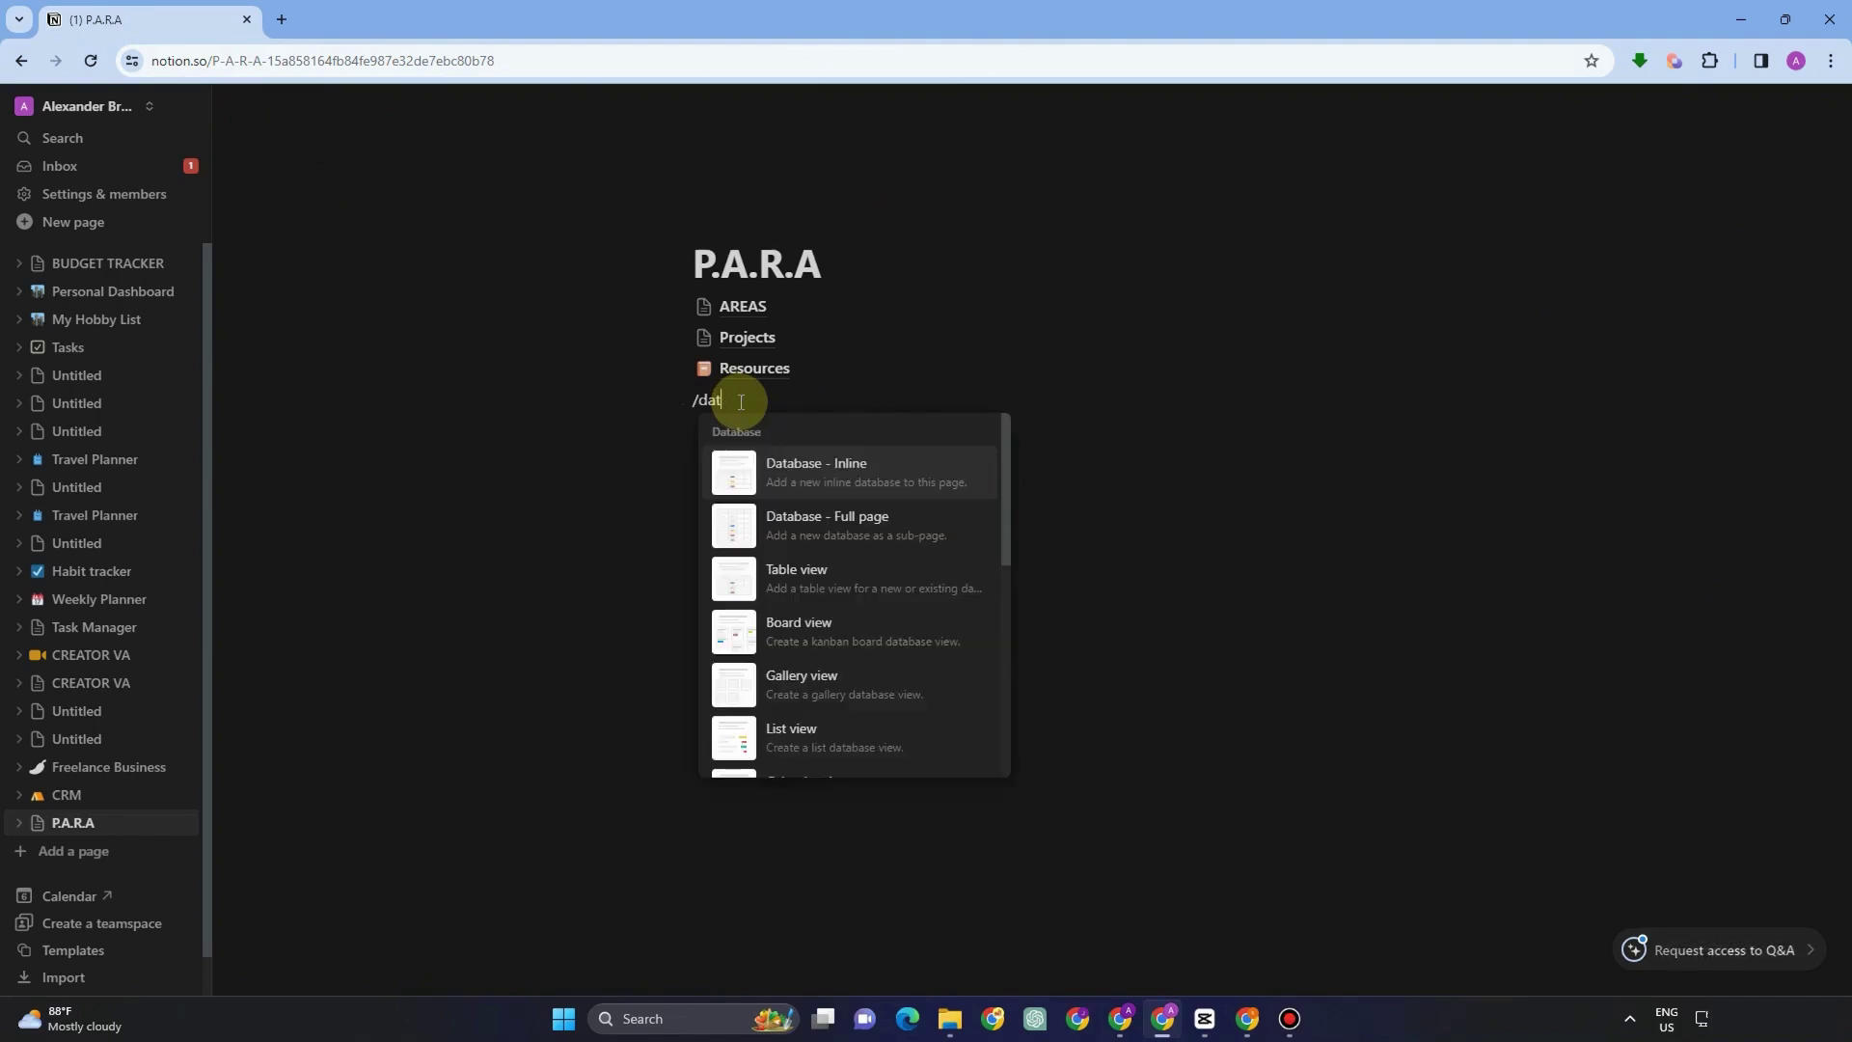
{"action": "left_click", "coordinate": [826, 516]}
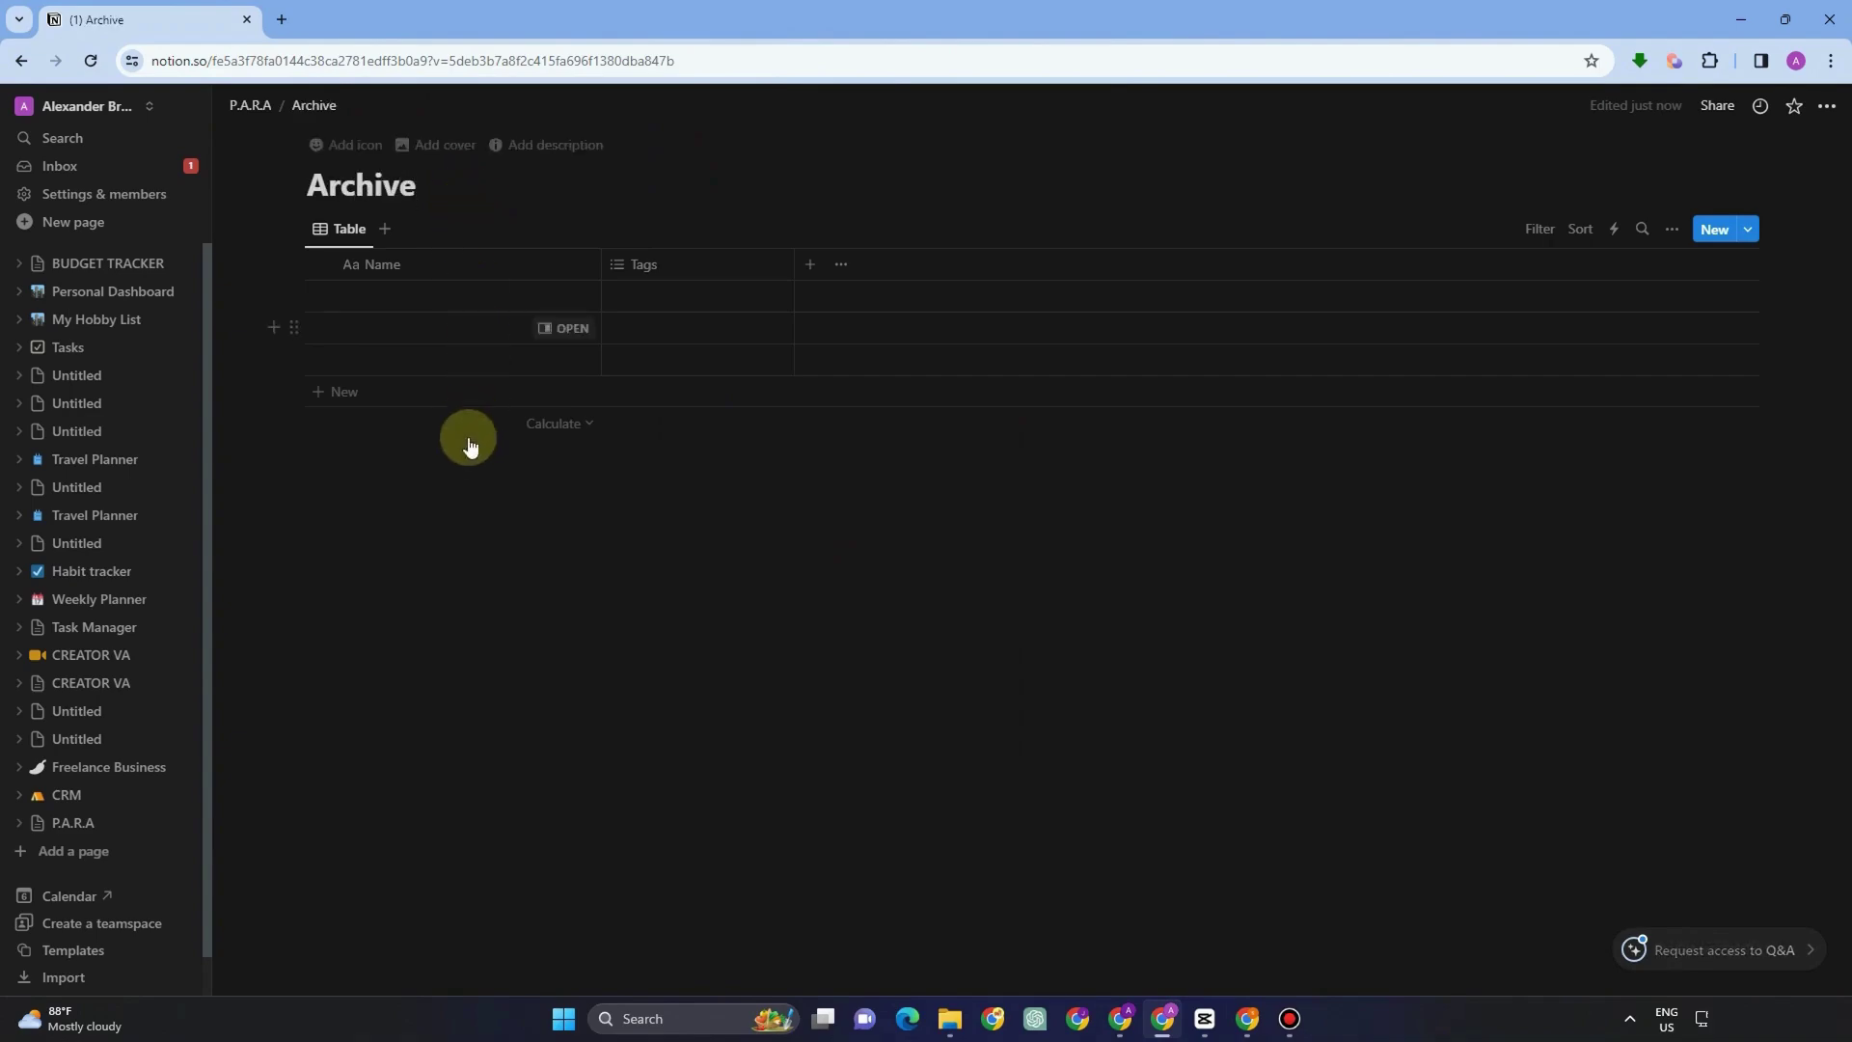
{"action": "left_click_drag", "start_coordinate": [853, 516], "coordinate": [305, 239]}
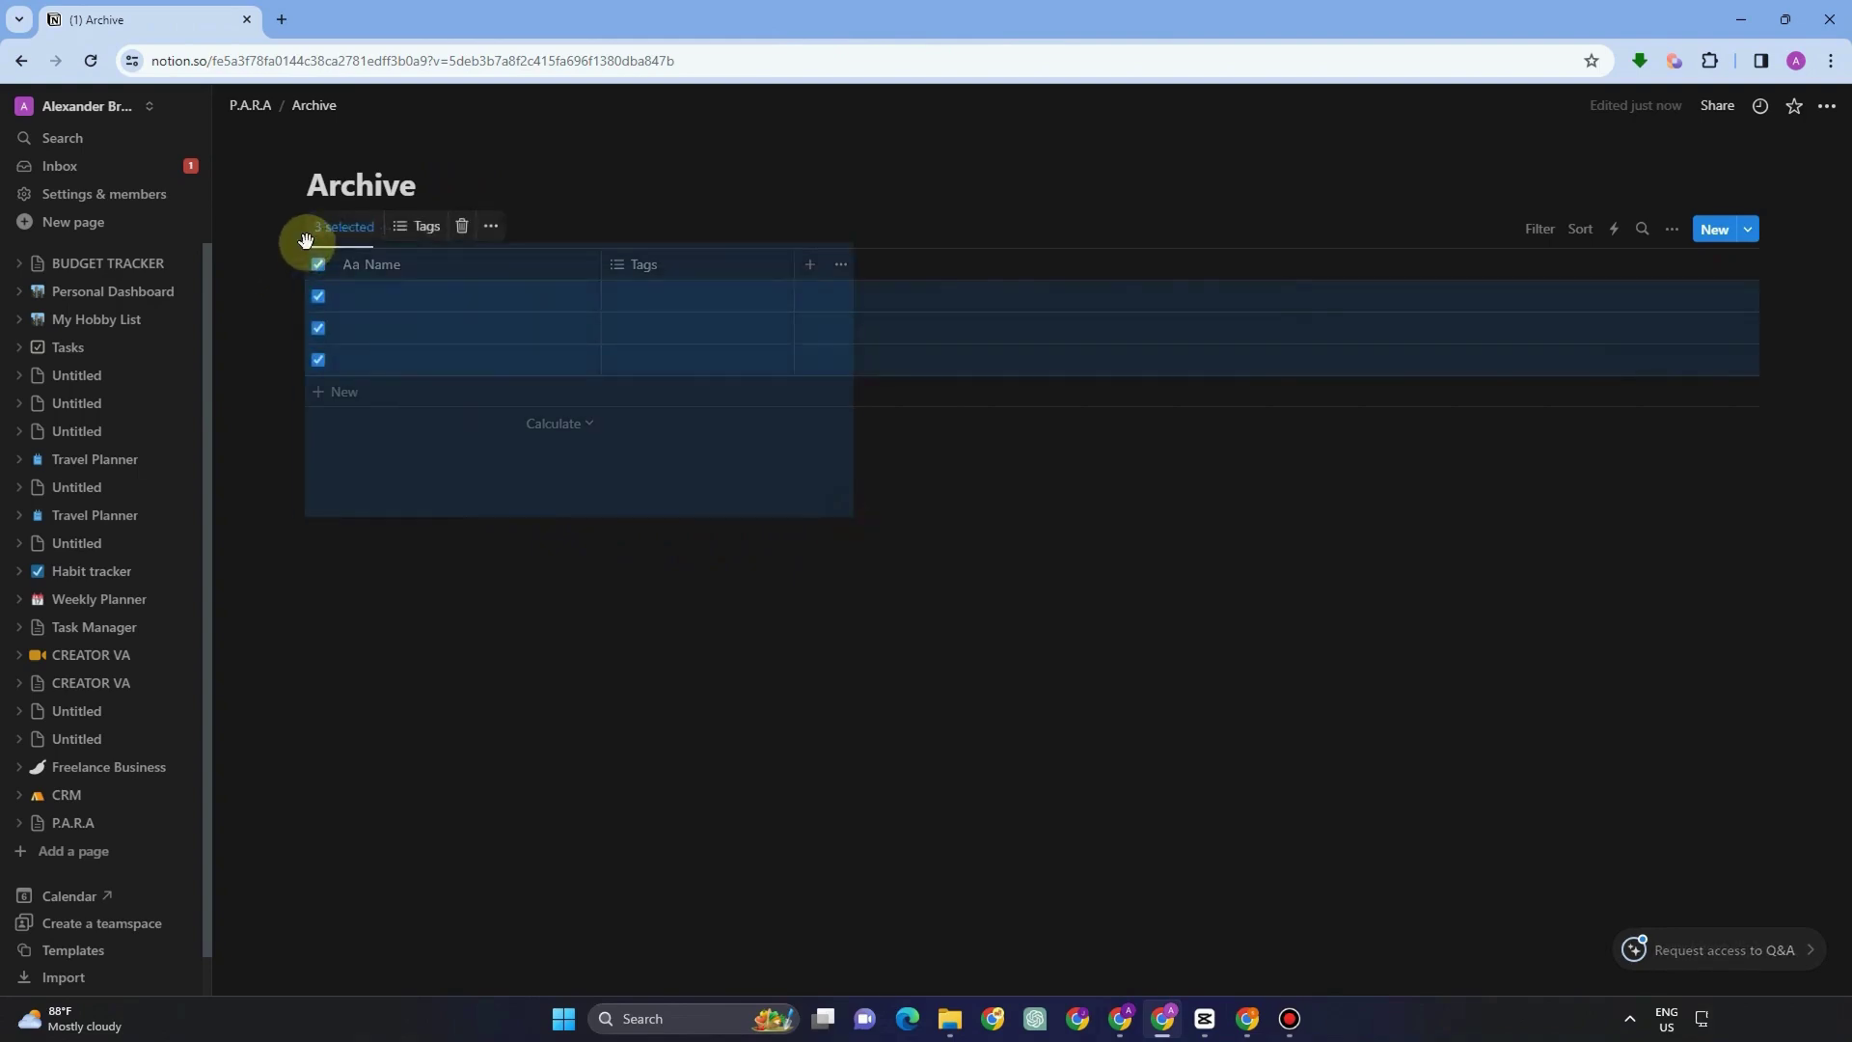
{"action": "left_click", "coordinate": [466, 236]}
{"action": "left_click_drag", "start_coordinate": [537, 415], "coordinate": [364, 235]}
{"action": "key", "text": "alt+Left"}
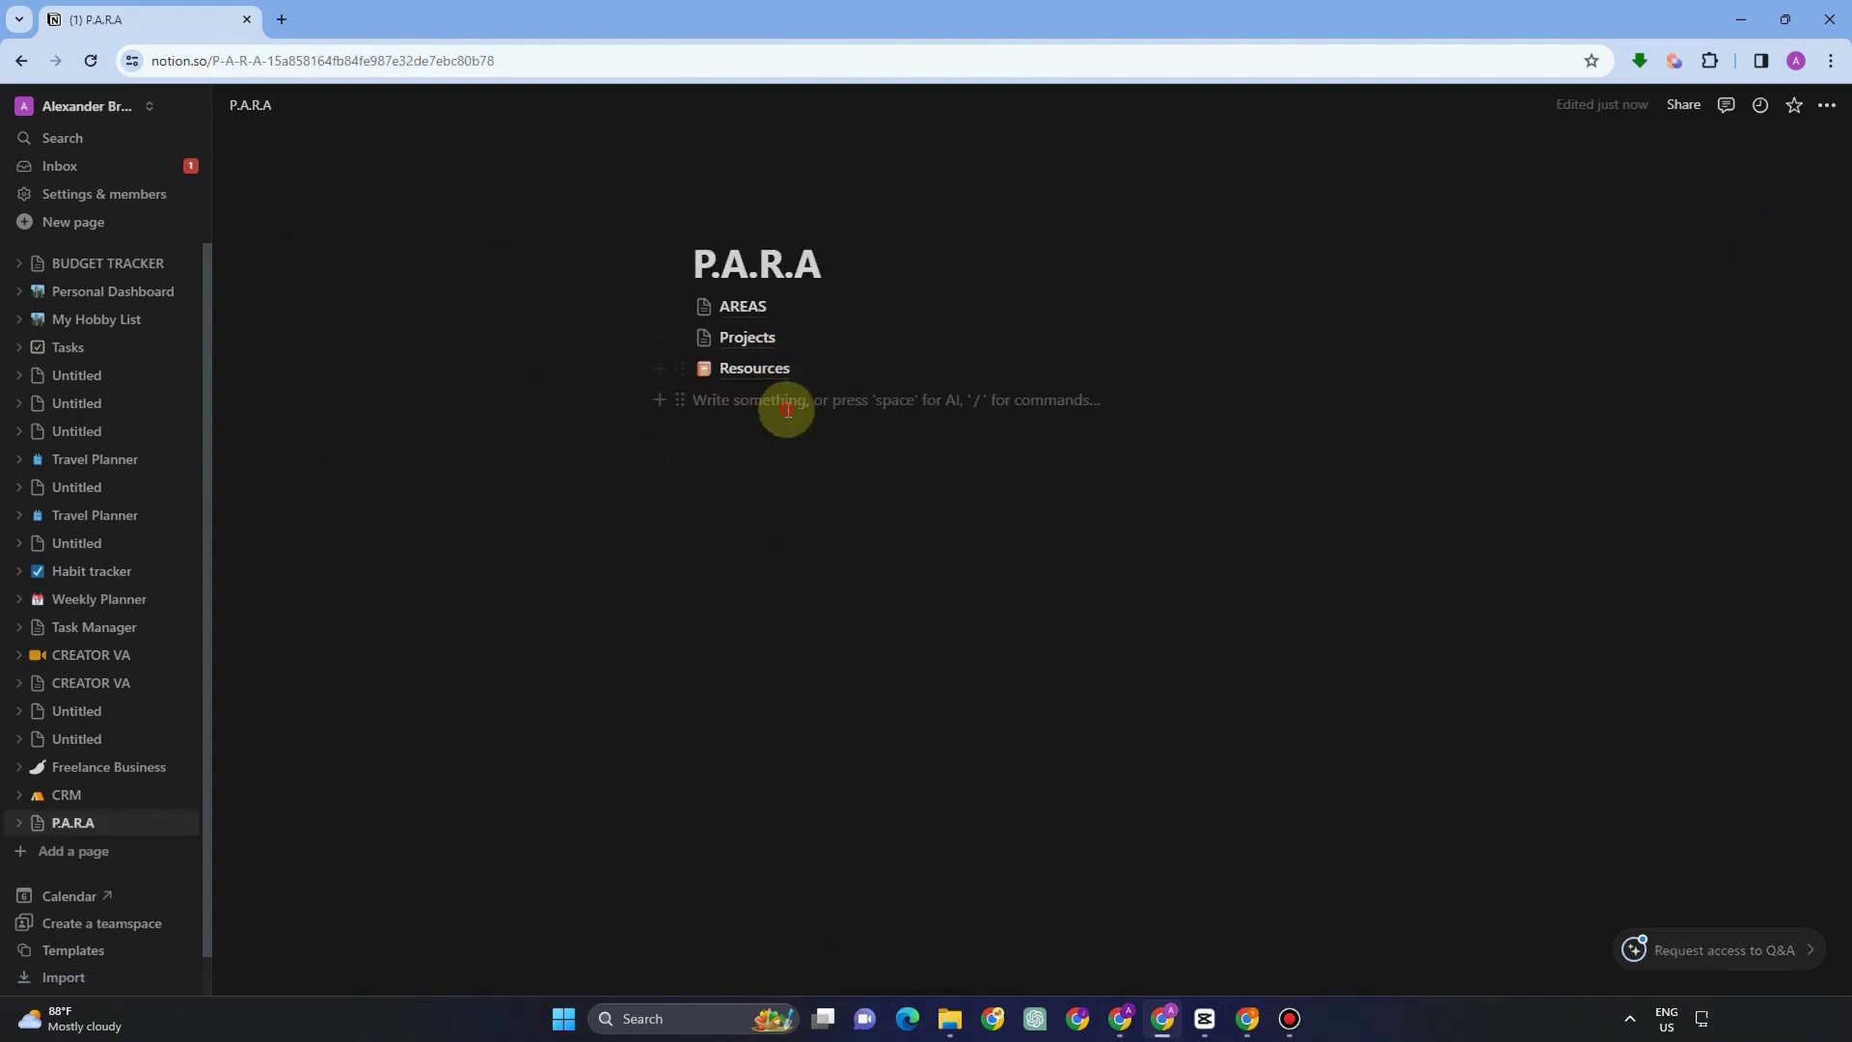
Add a sub-page titled Archive to the P.A.R.A page and set it to full width
{"action": "type", "text": "/"}
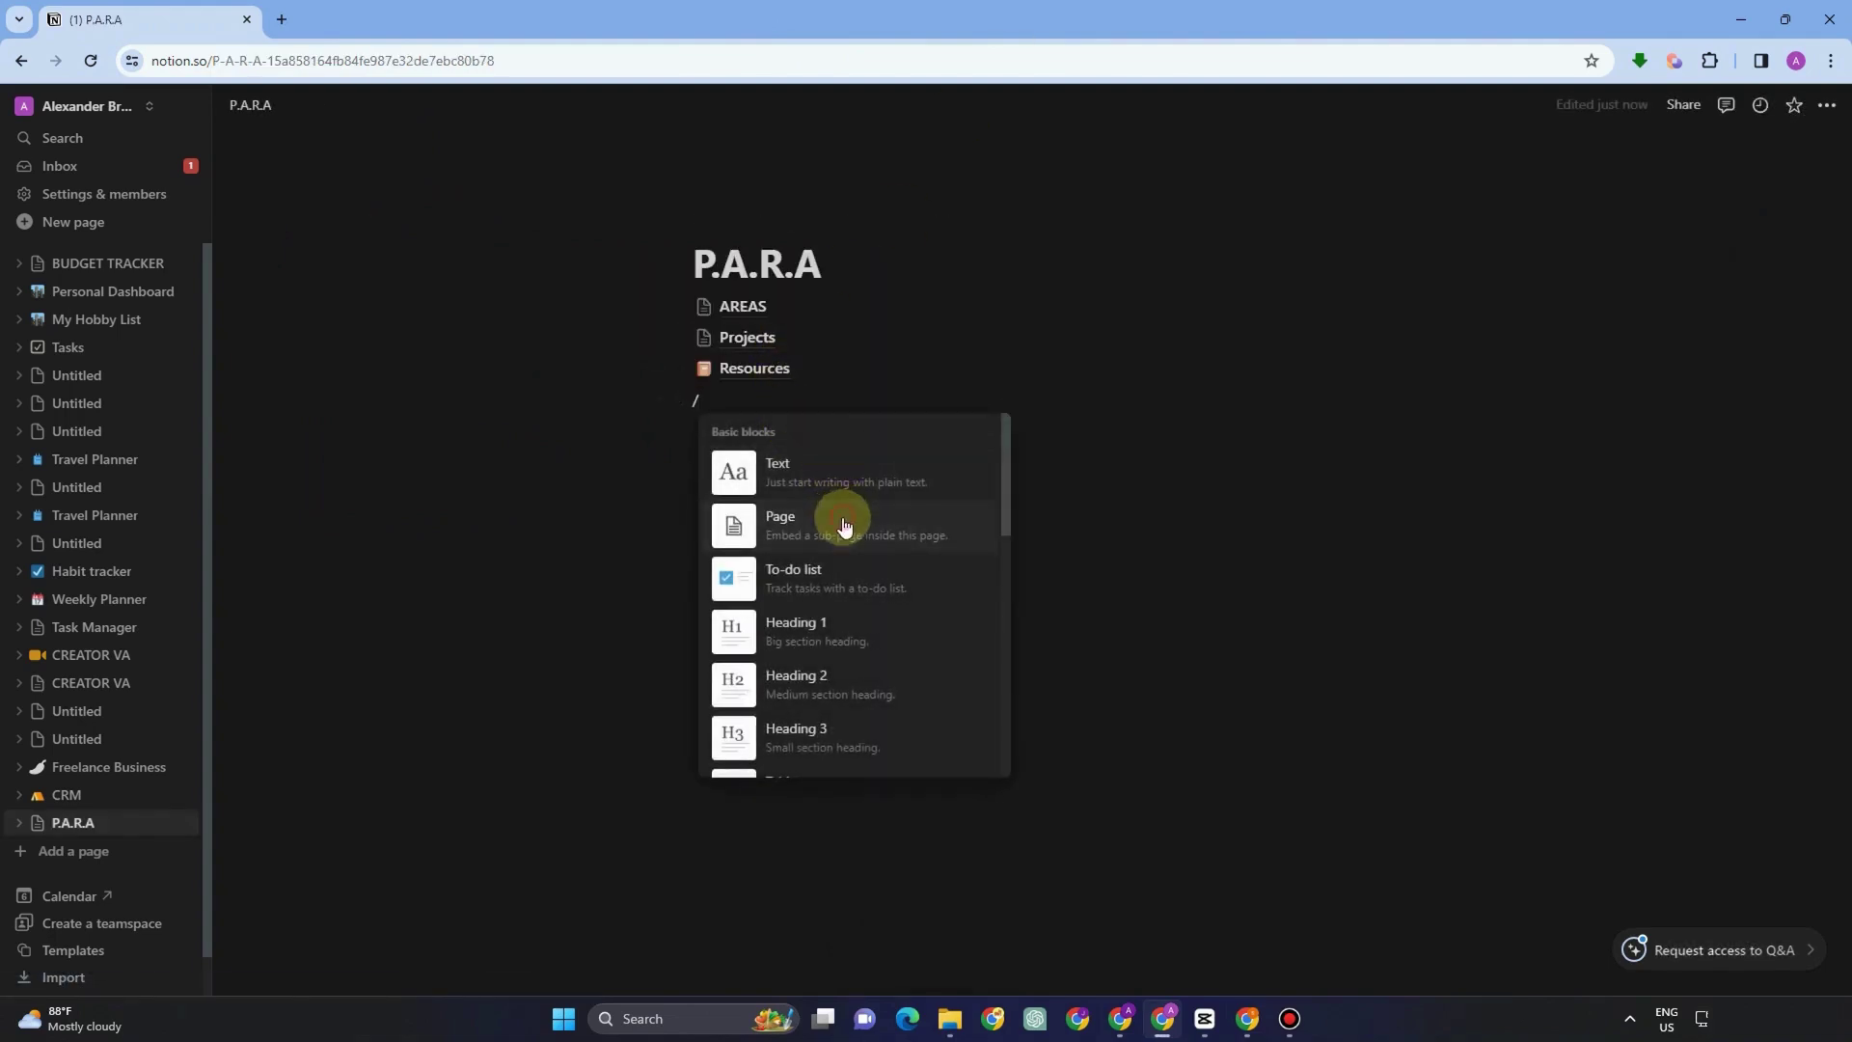
{"action": "left_click", "coordinate": [837, 521]}
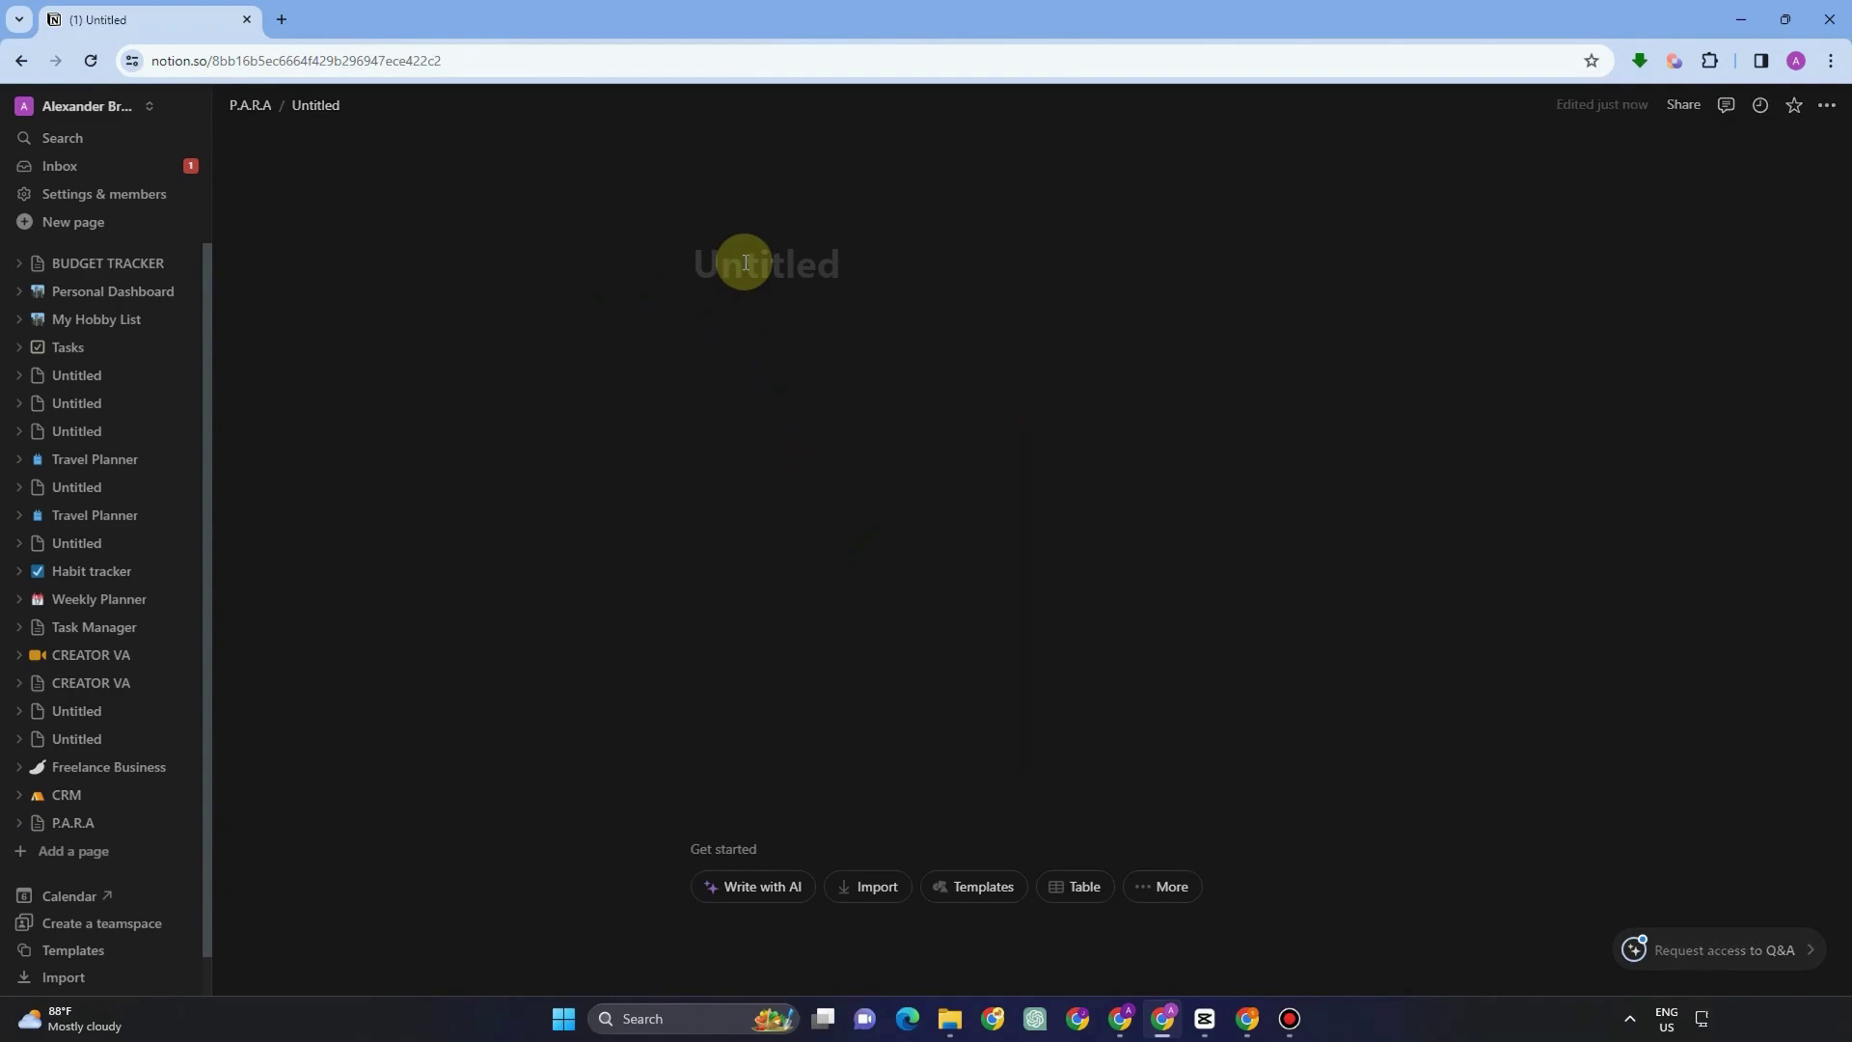
{"action": "type", "text": "Archive"}
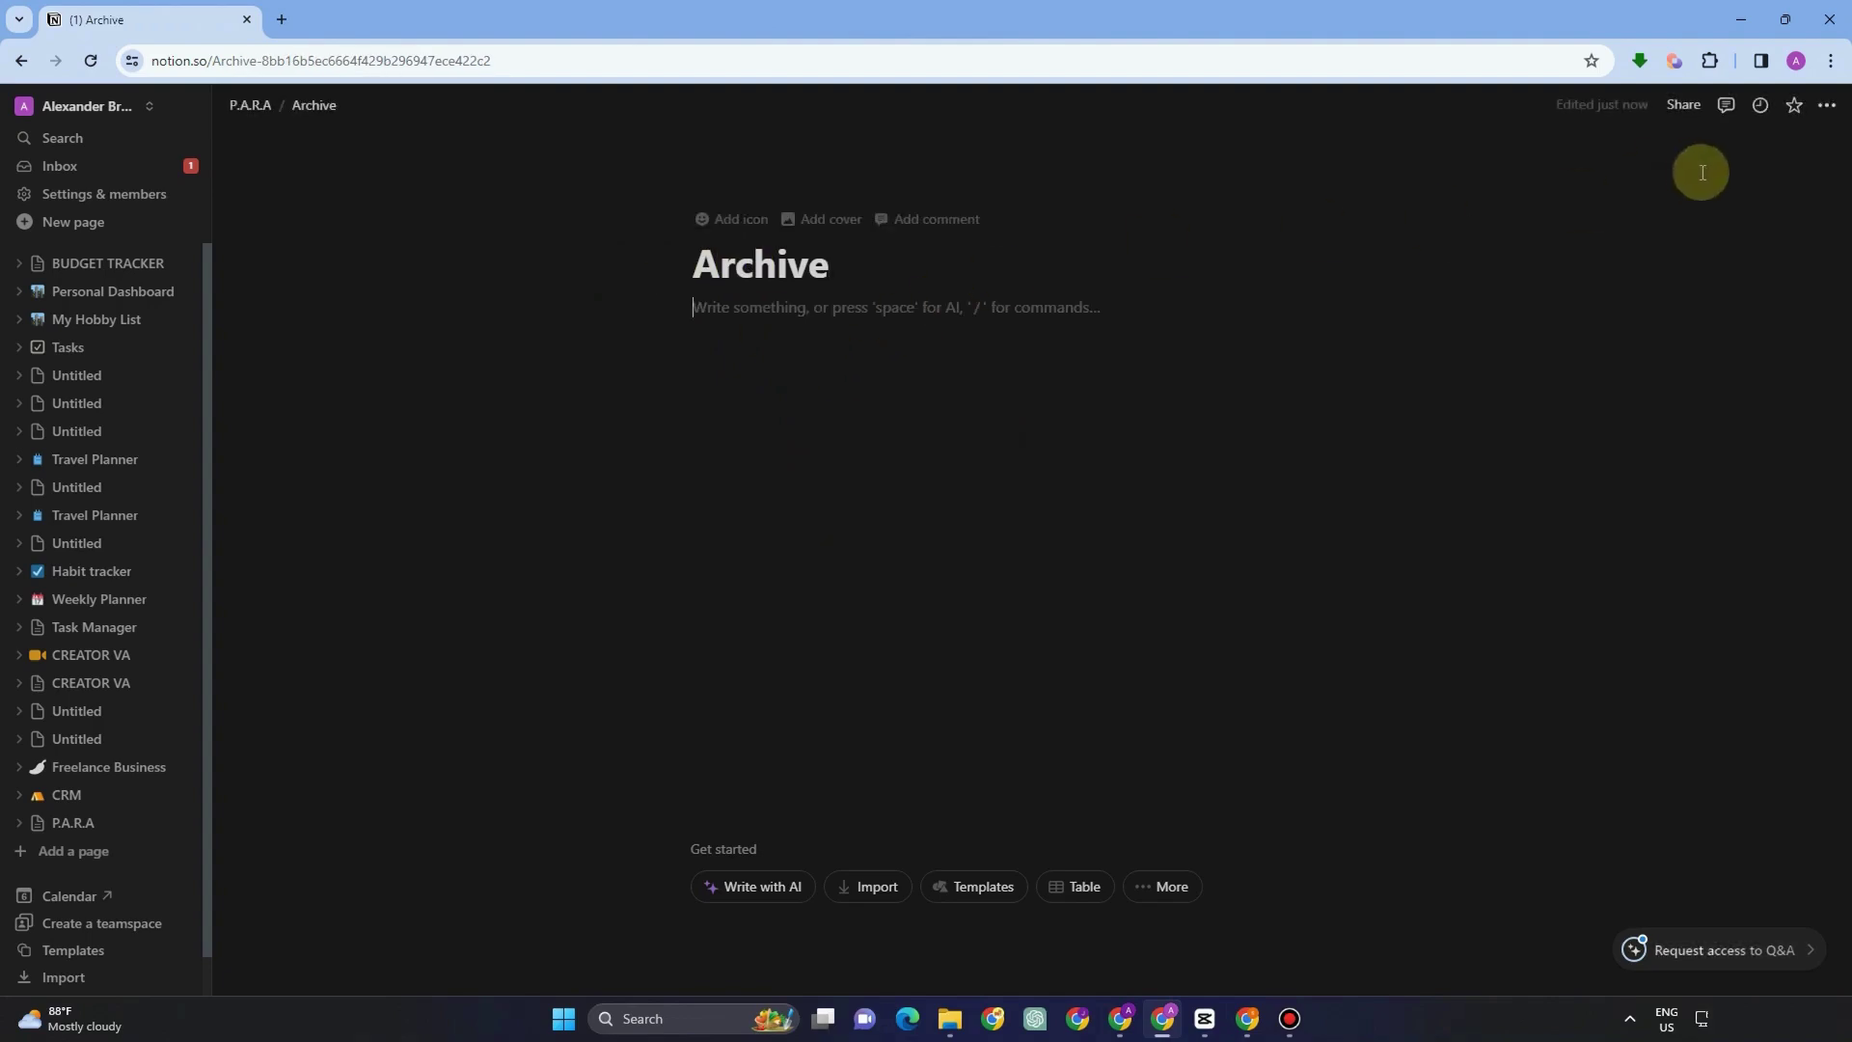
{"action": "left_click", "coordinate": [1827, 104]}
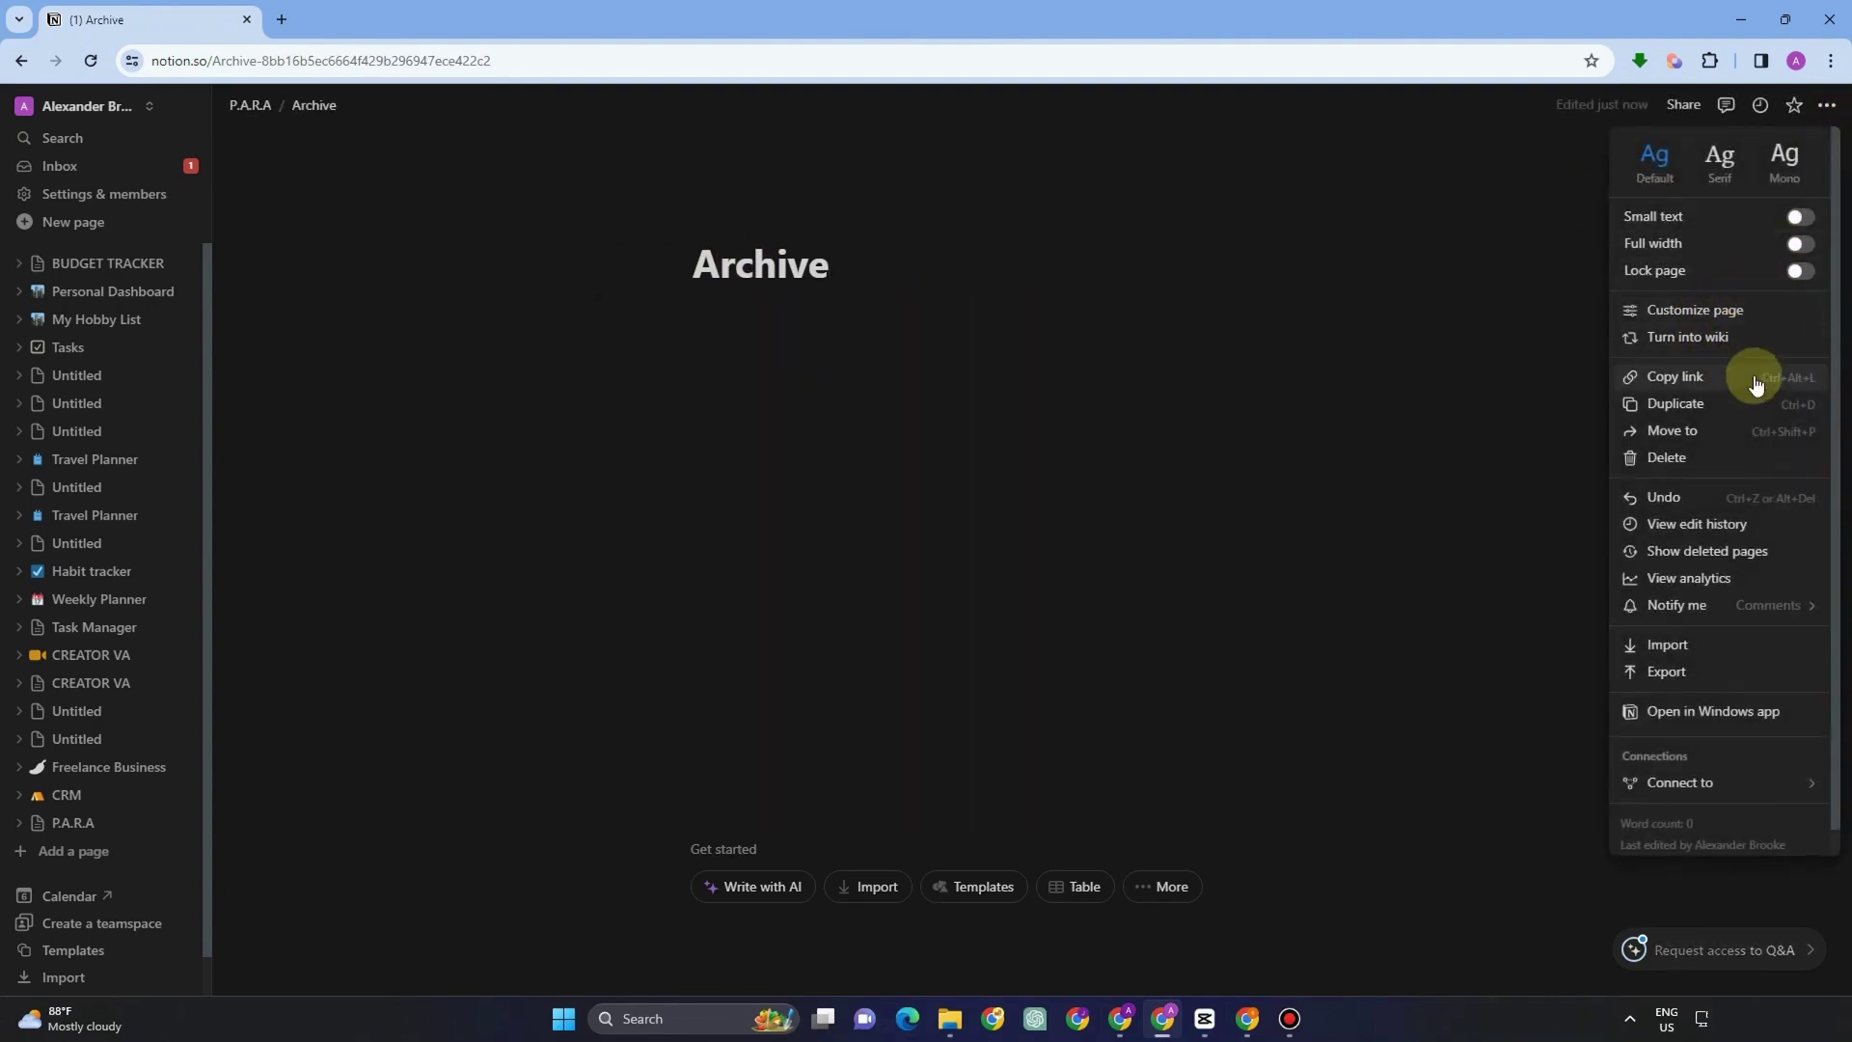
{"action": "left_click", "coordinate": [1802, 243]}
{"action": "left_click", "coordinate": [362, 326]}
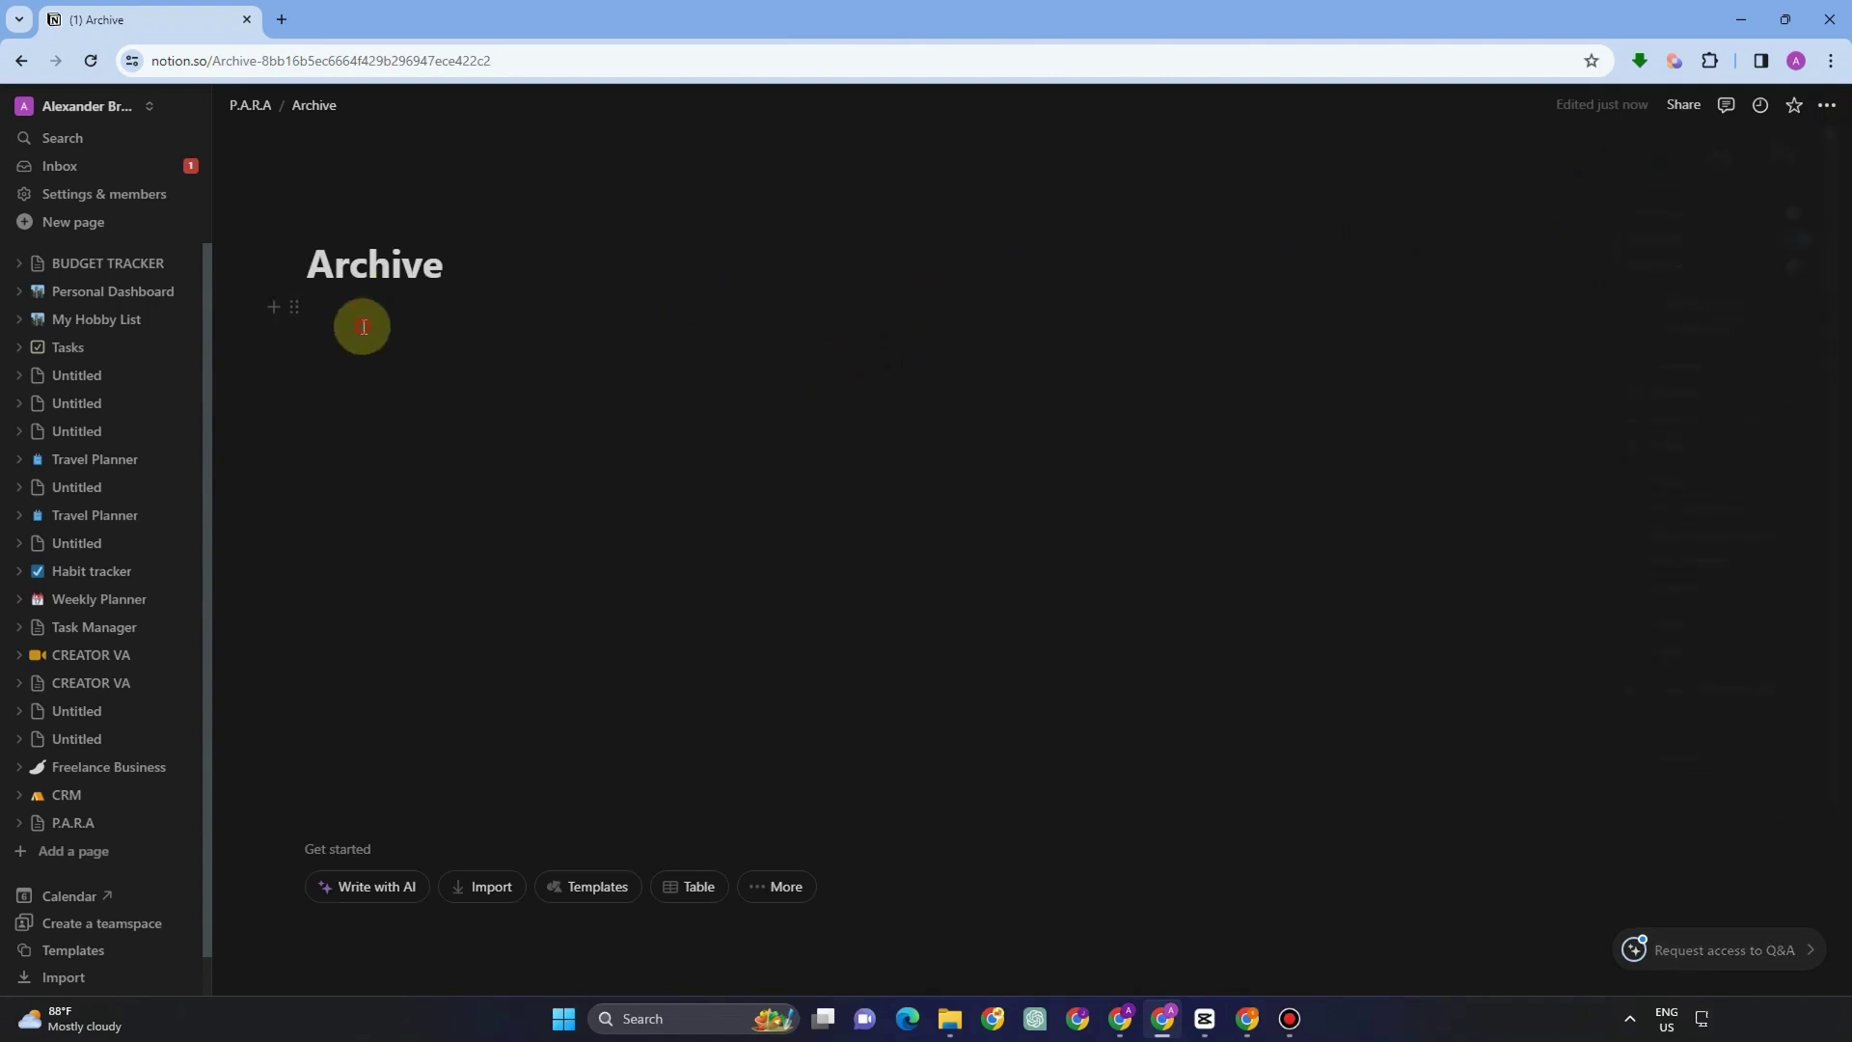
Copy the link of the AREAS page and paste it into the Archive page as a page mention
{"action": "left_click", "coordinate": [250, 104]}
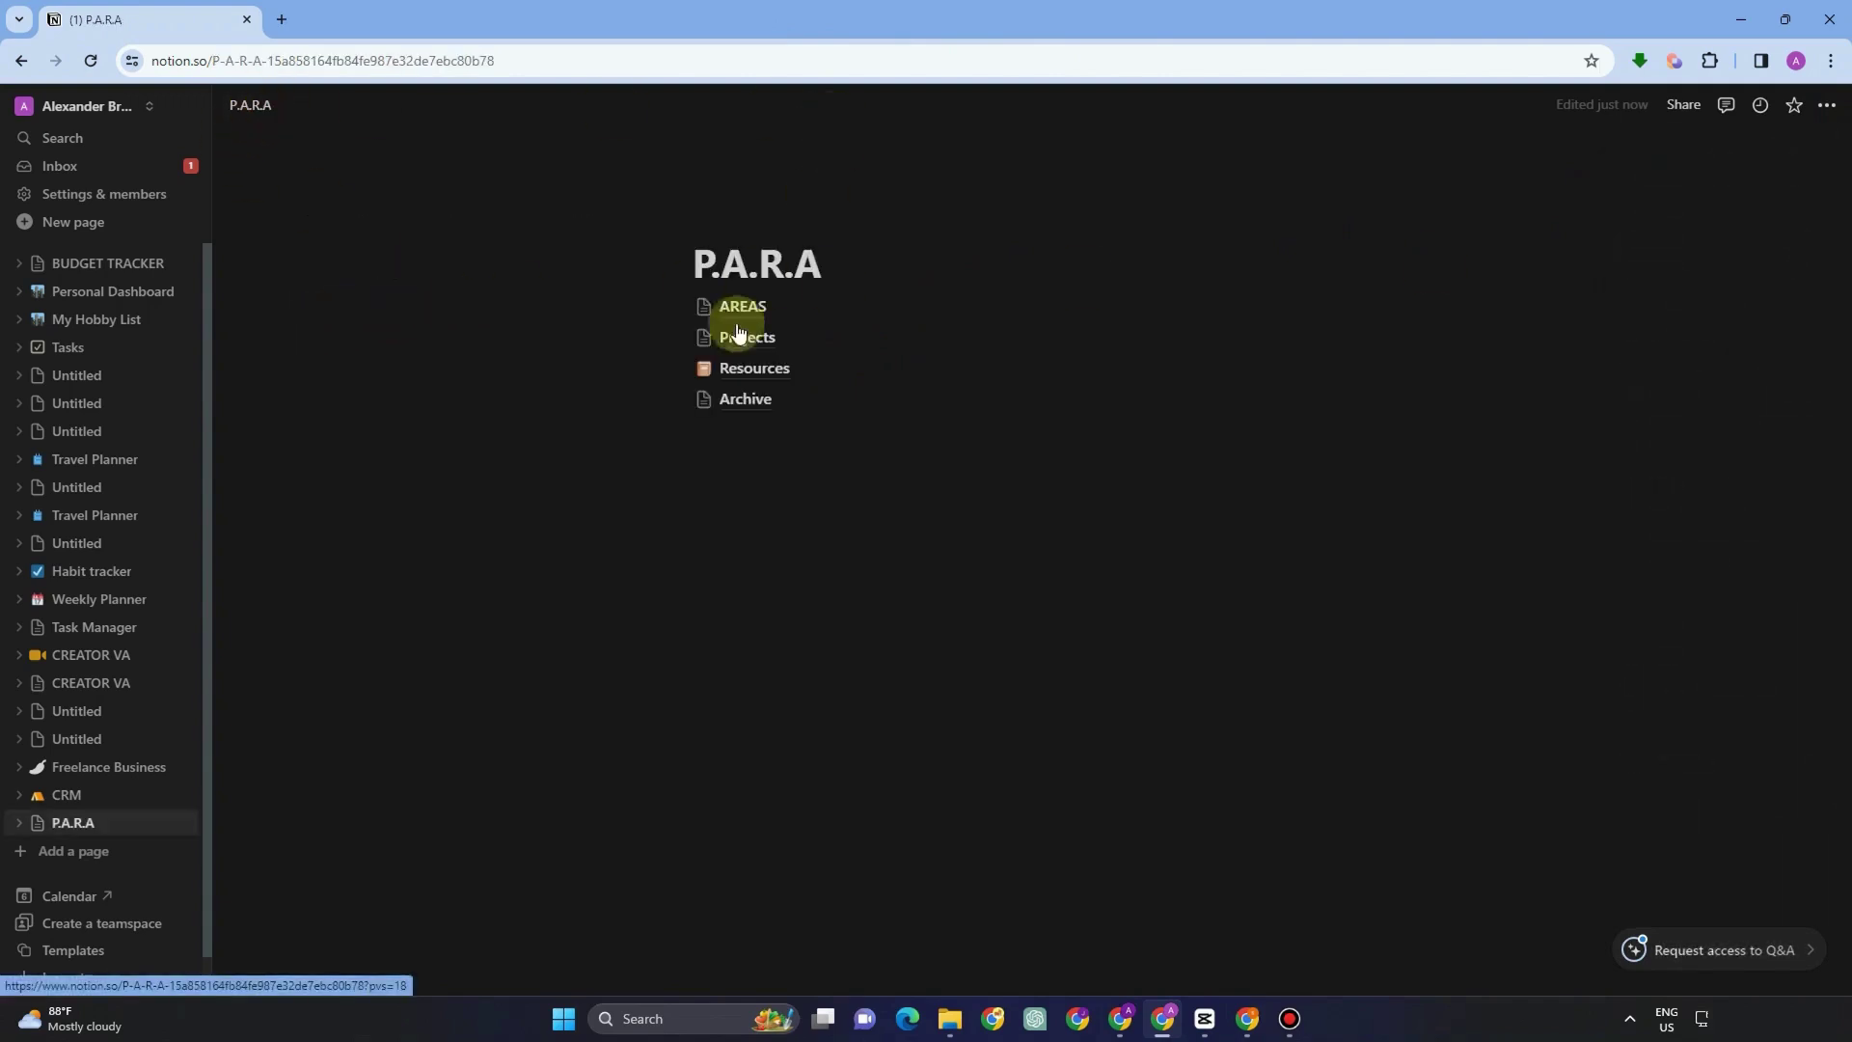
{"action": "left_click", "coordinate": [680, 307]}
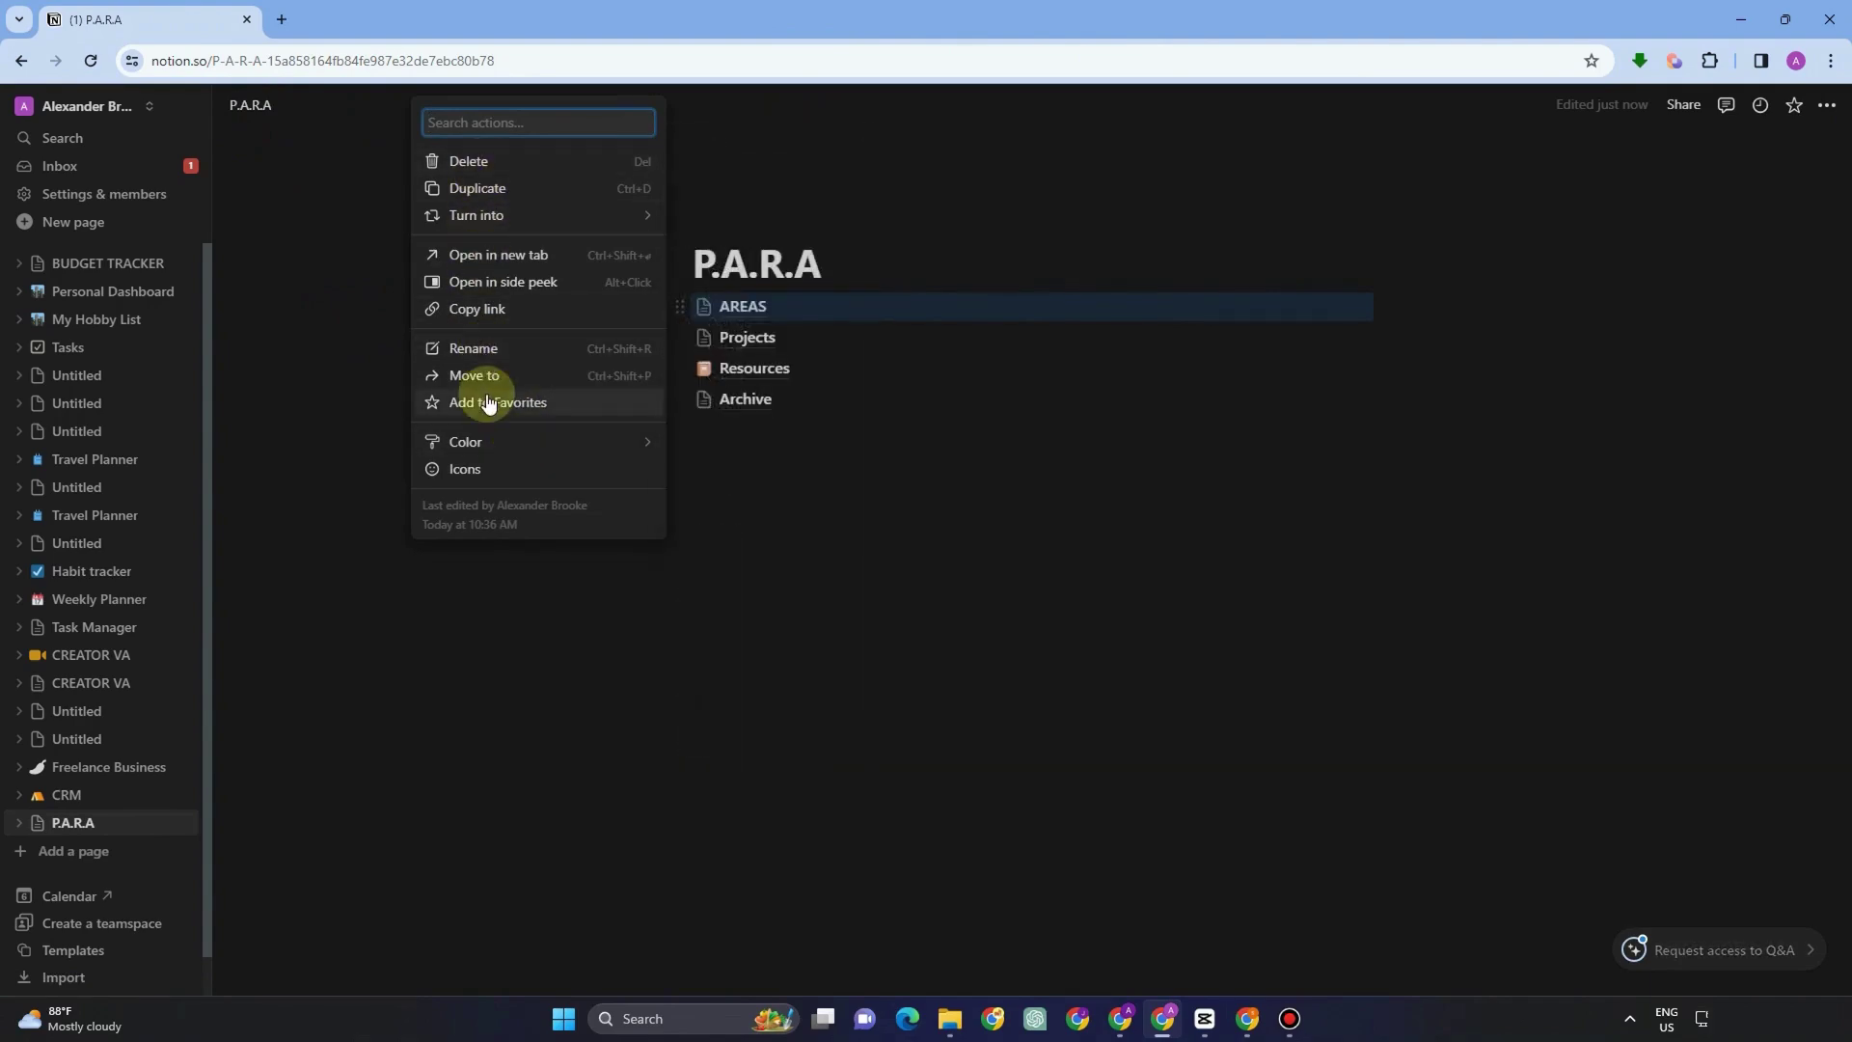
{"action": "left_click", "coordinate": [482, 309]}
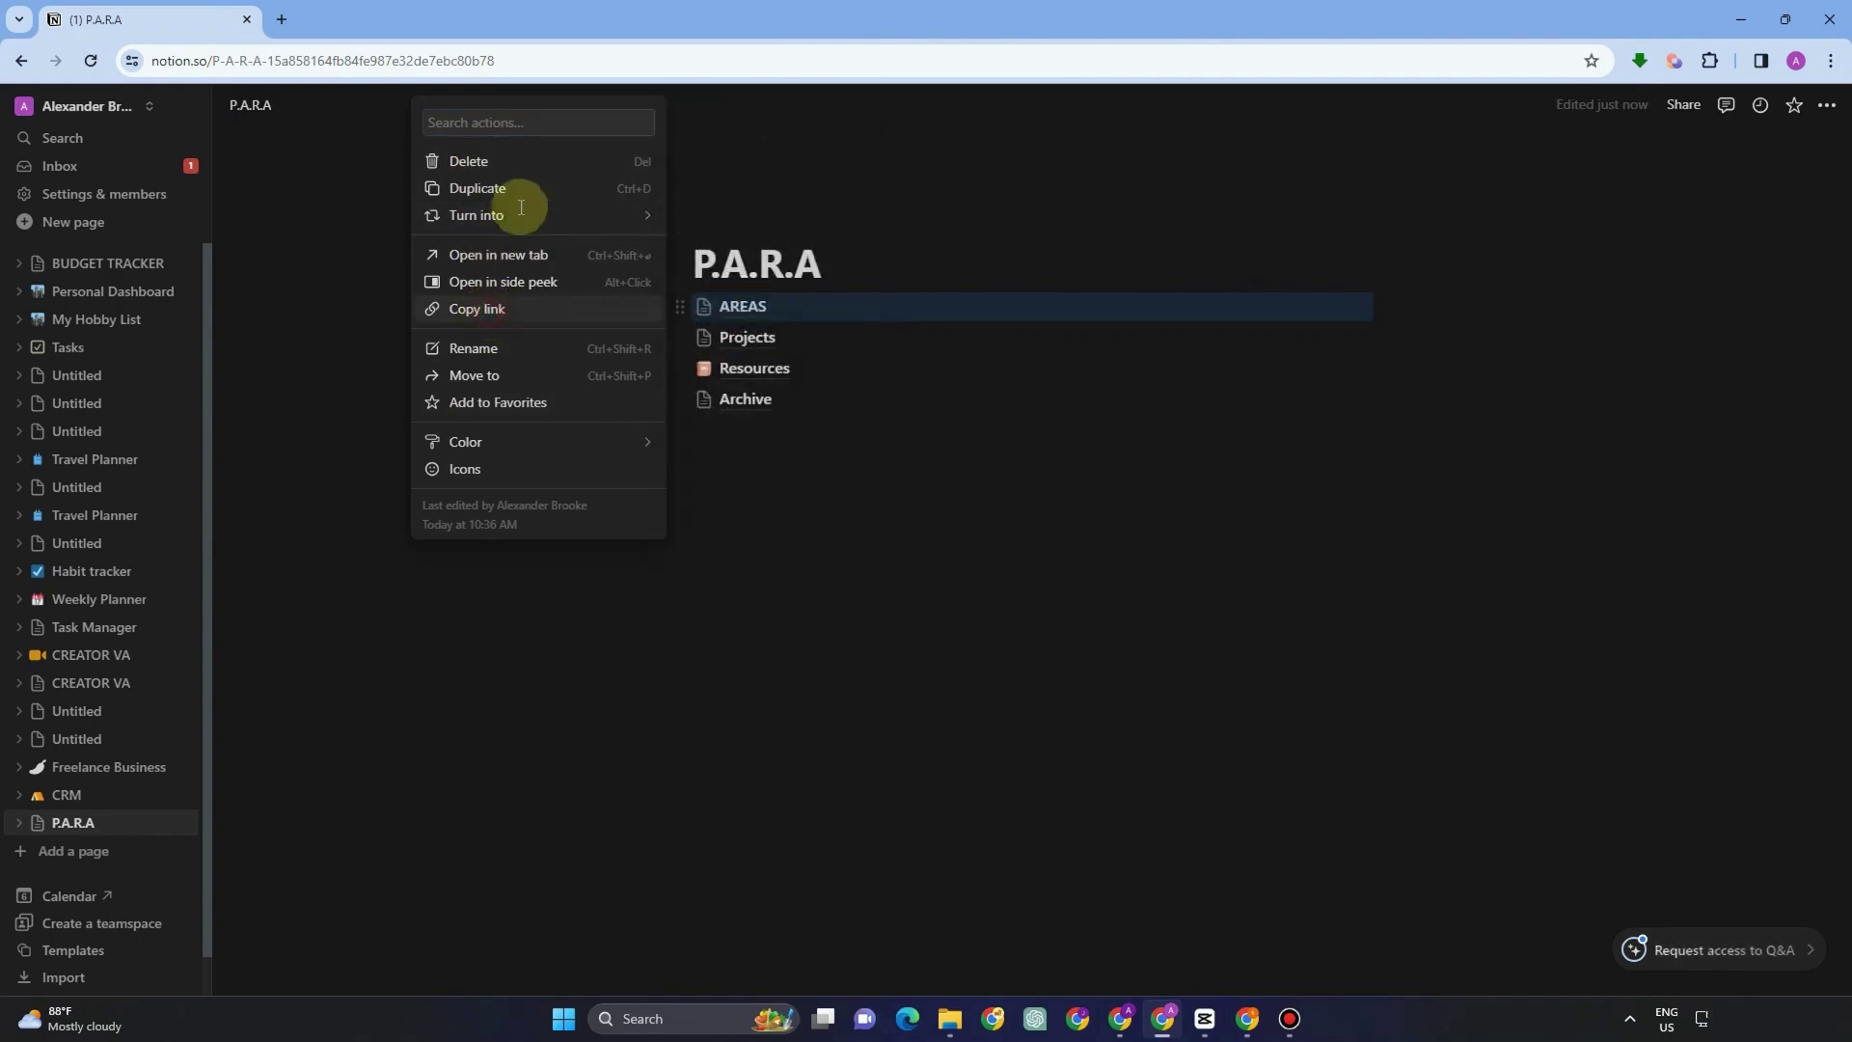
{"action": "left_click", "coordinate": [748, 399]}
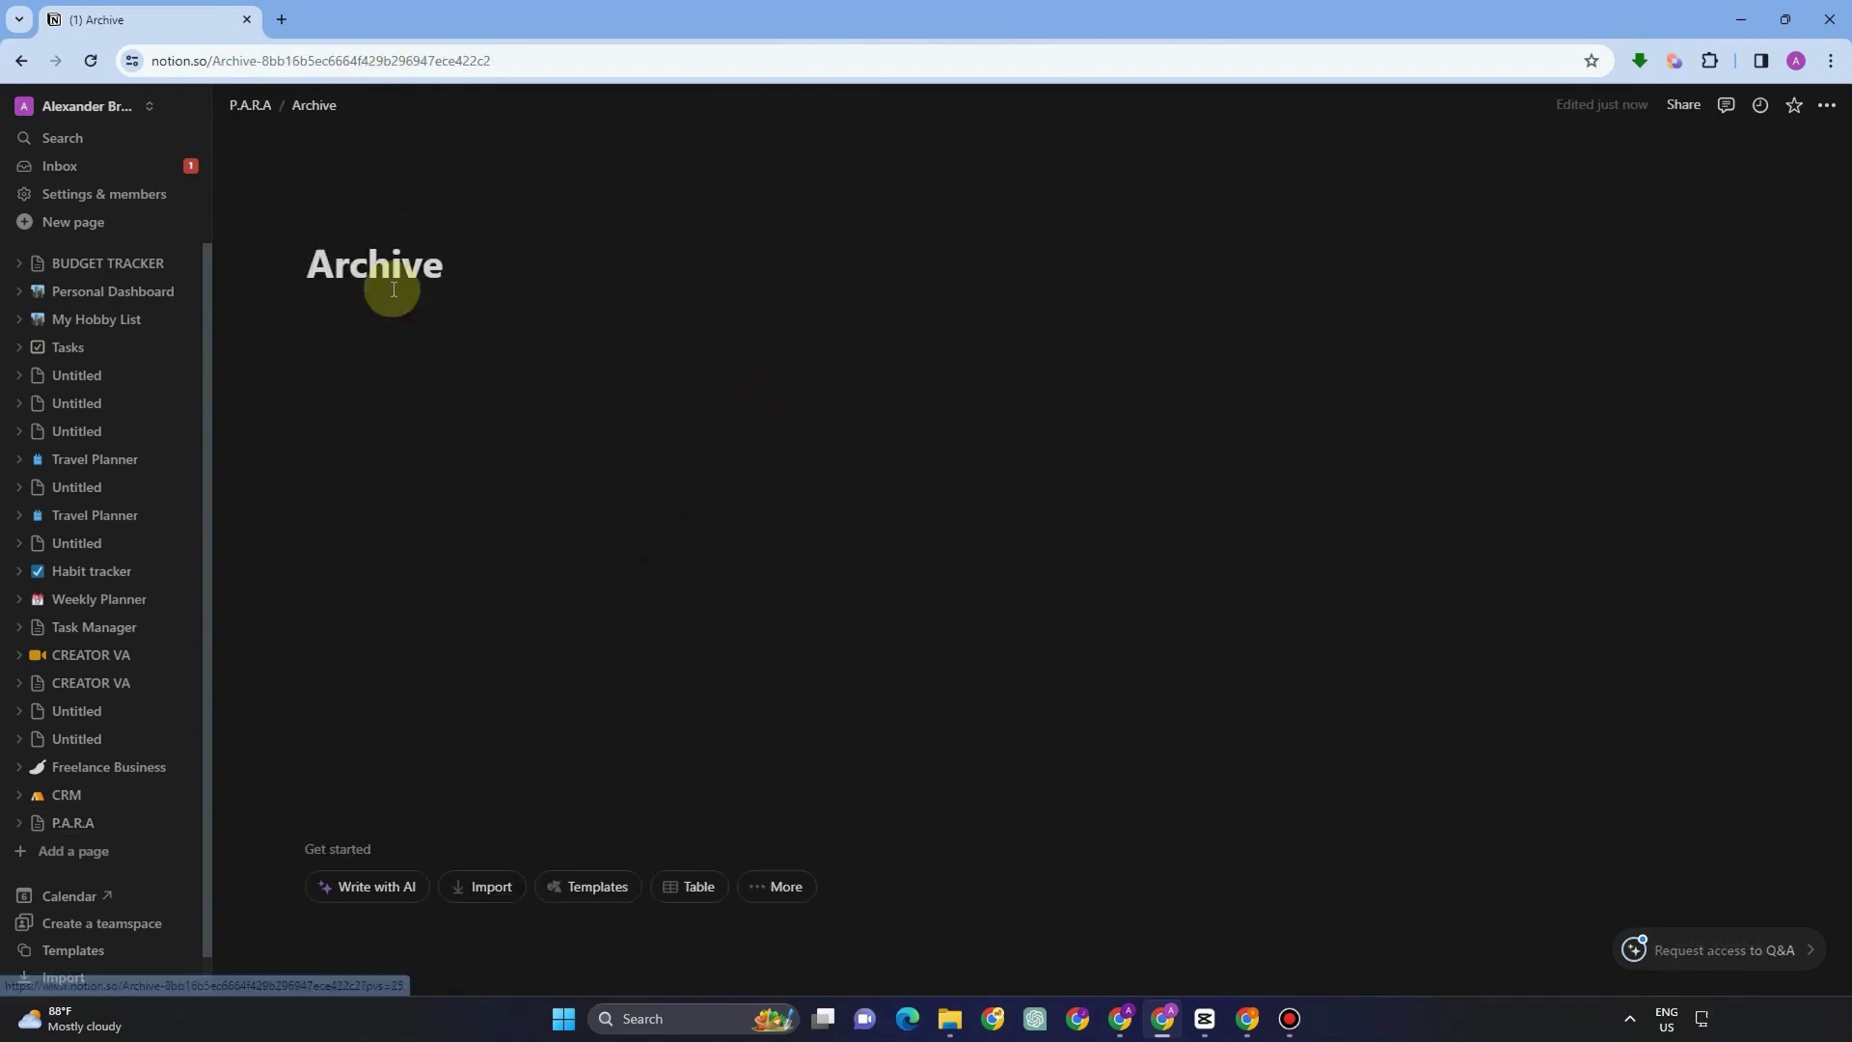
{"action": "left_click", "coordinate": [437, 311]}
{"action": "key", "text": "ctrl+v"}
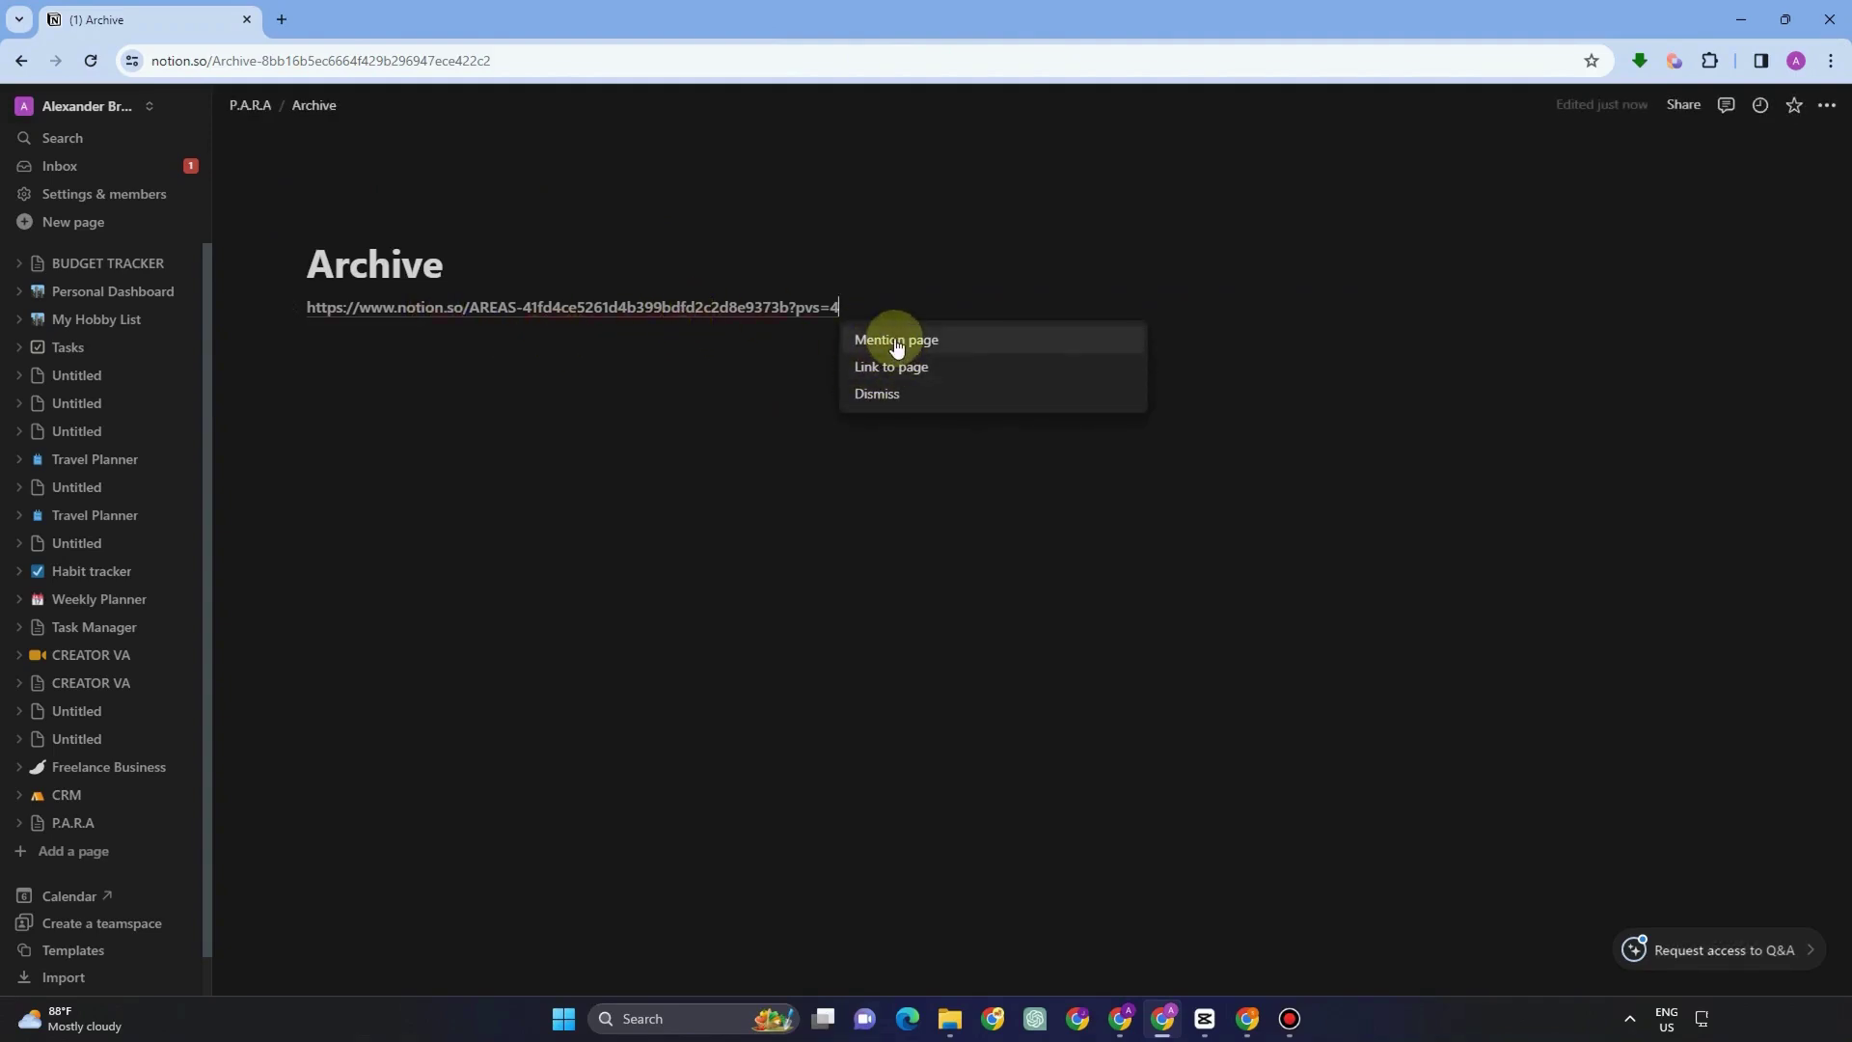
{"action": "left_click", "coordinate": [896, 342]}
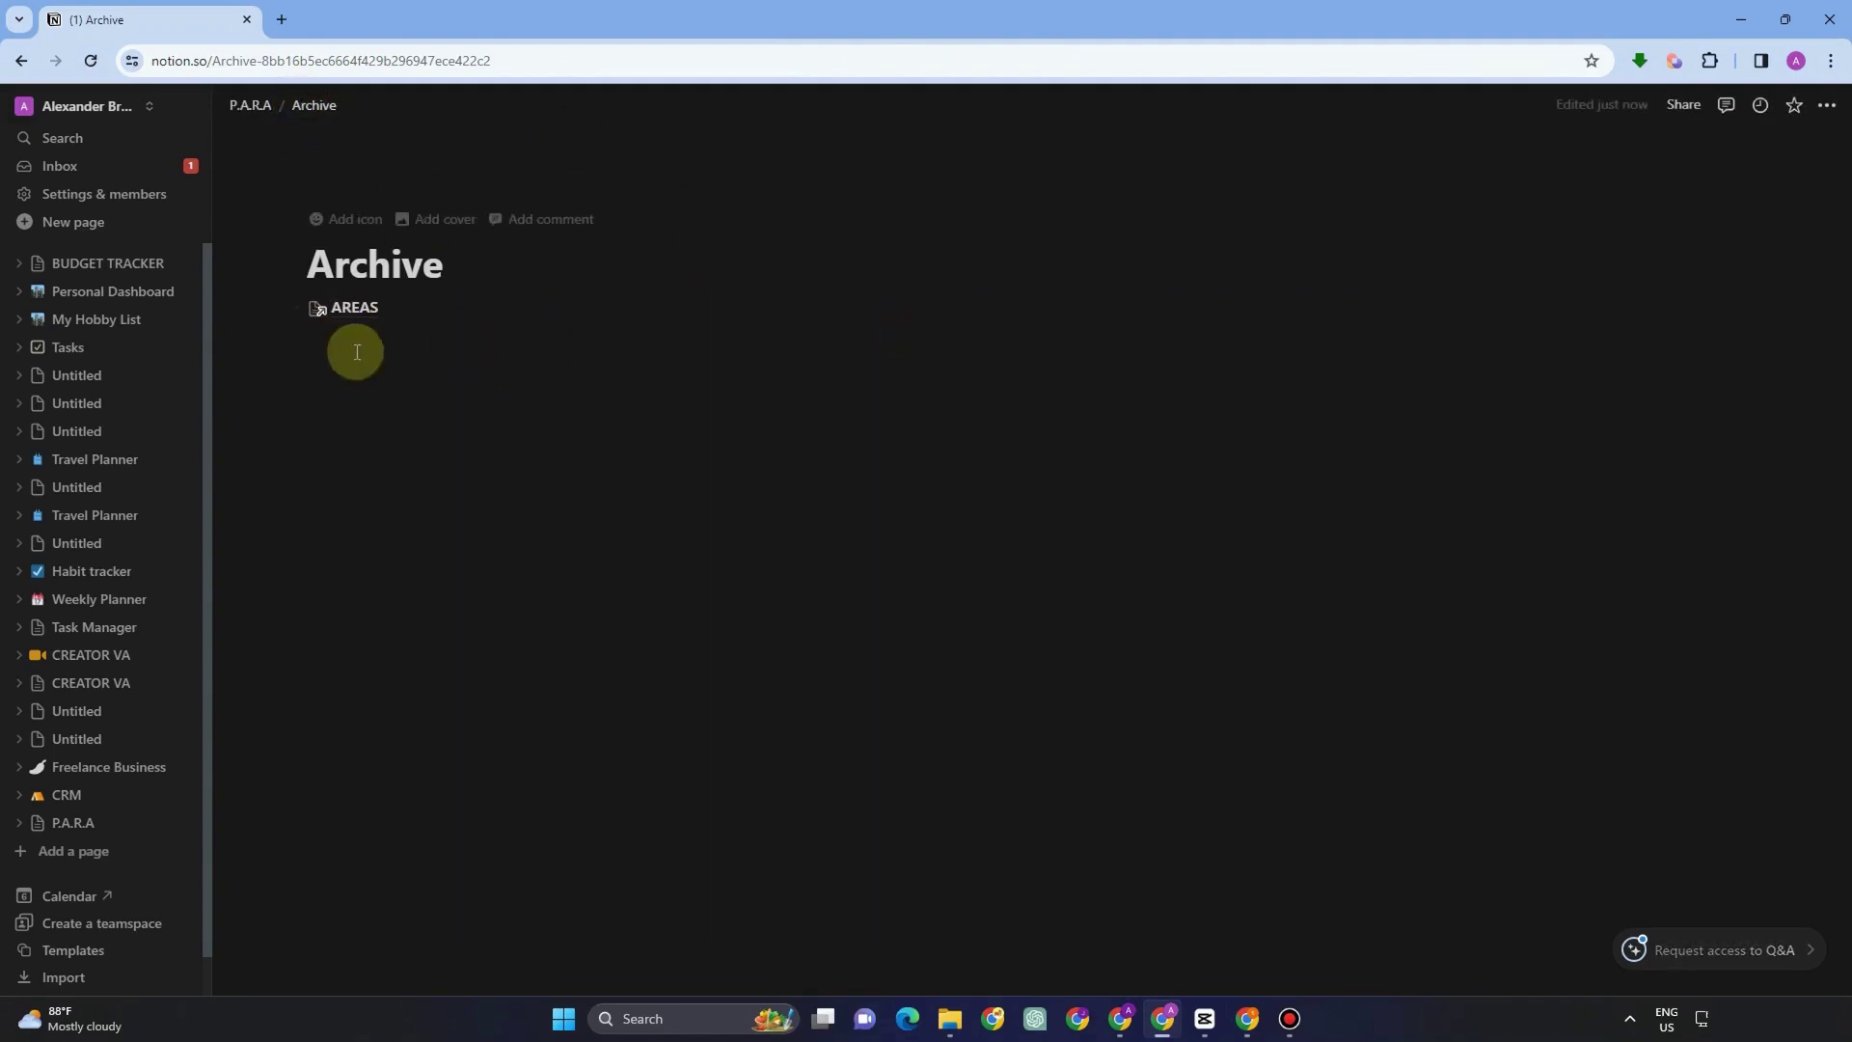
Open AREAS from the Archive page and set its gallery's ARCHIVE filter to Checked
{"action": "left_click", "coordinate": [339, 316]}
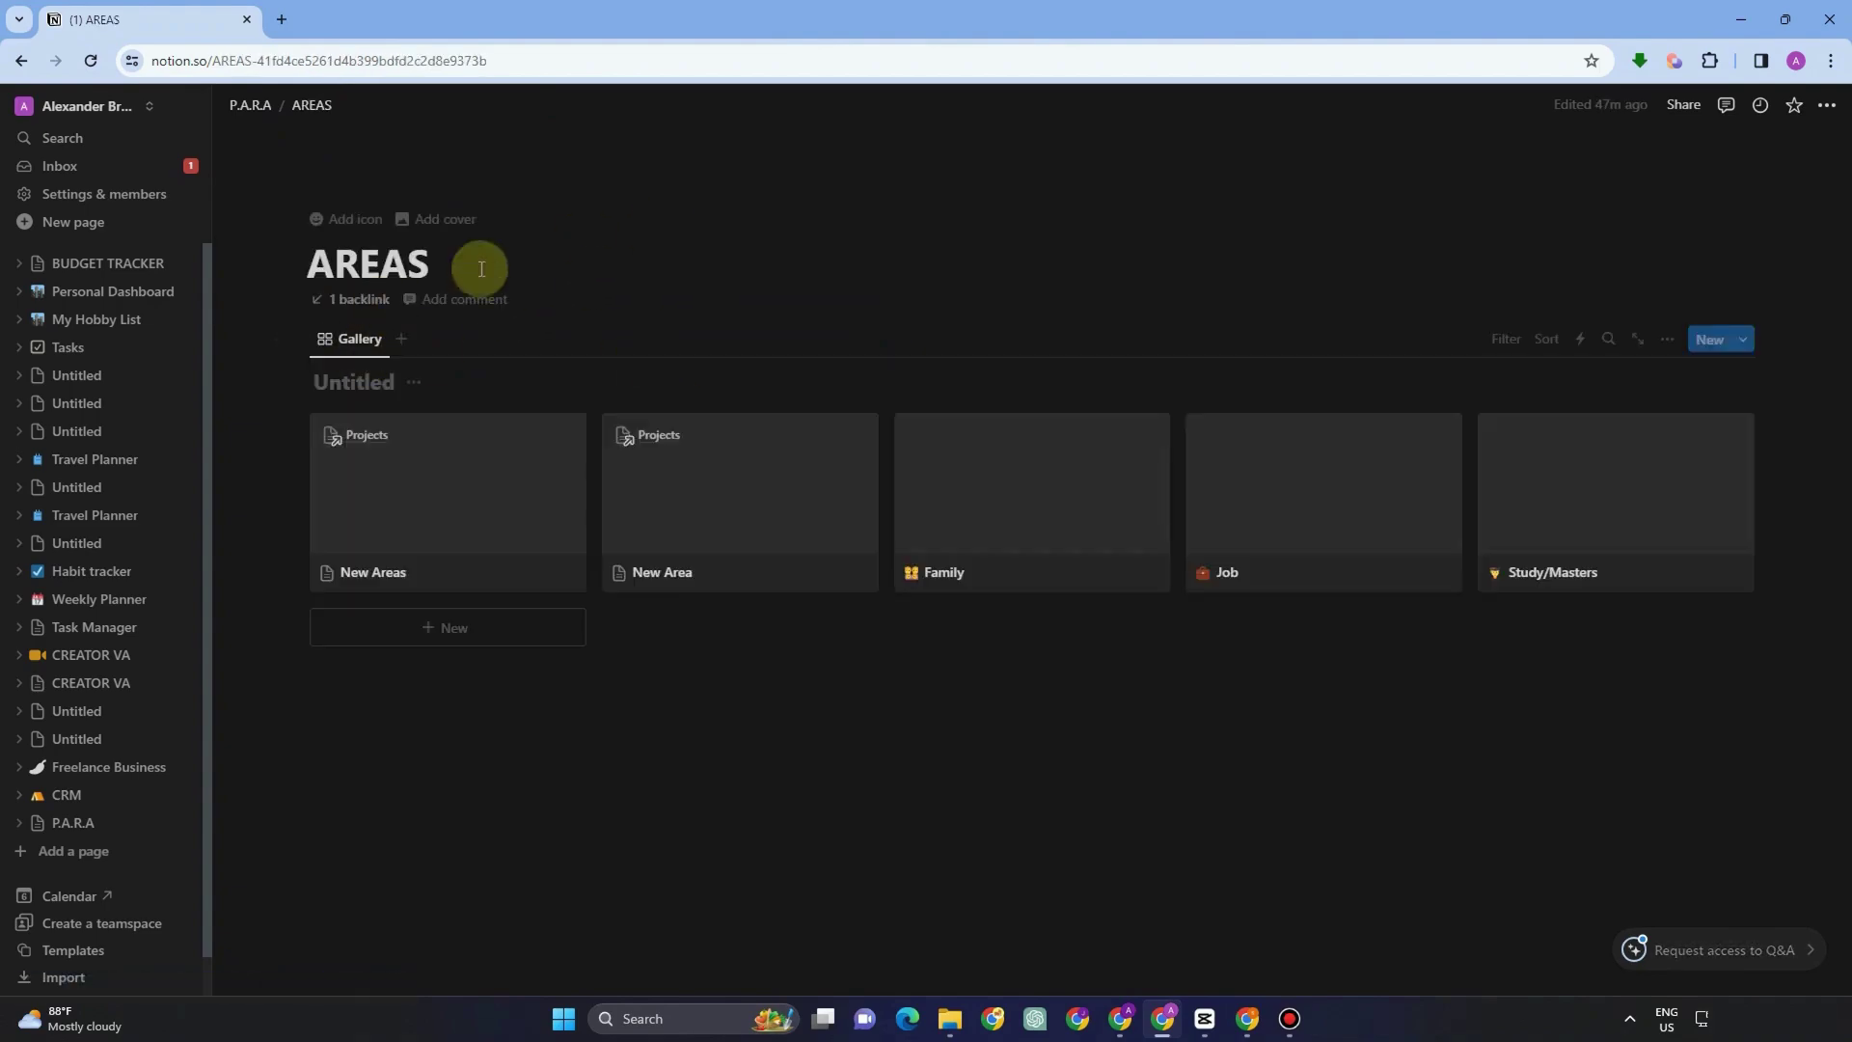
{"action": "left_click", "coordinate": [1514, 342]}
{"action": "left_click", "coordinate": [1520, 347]}
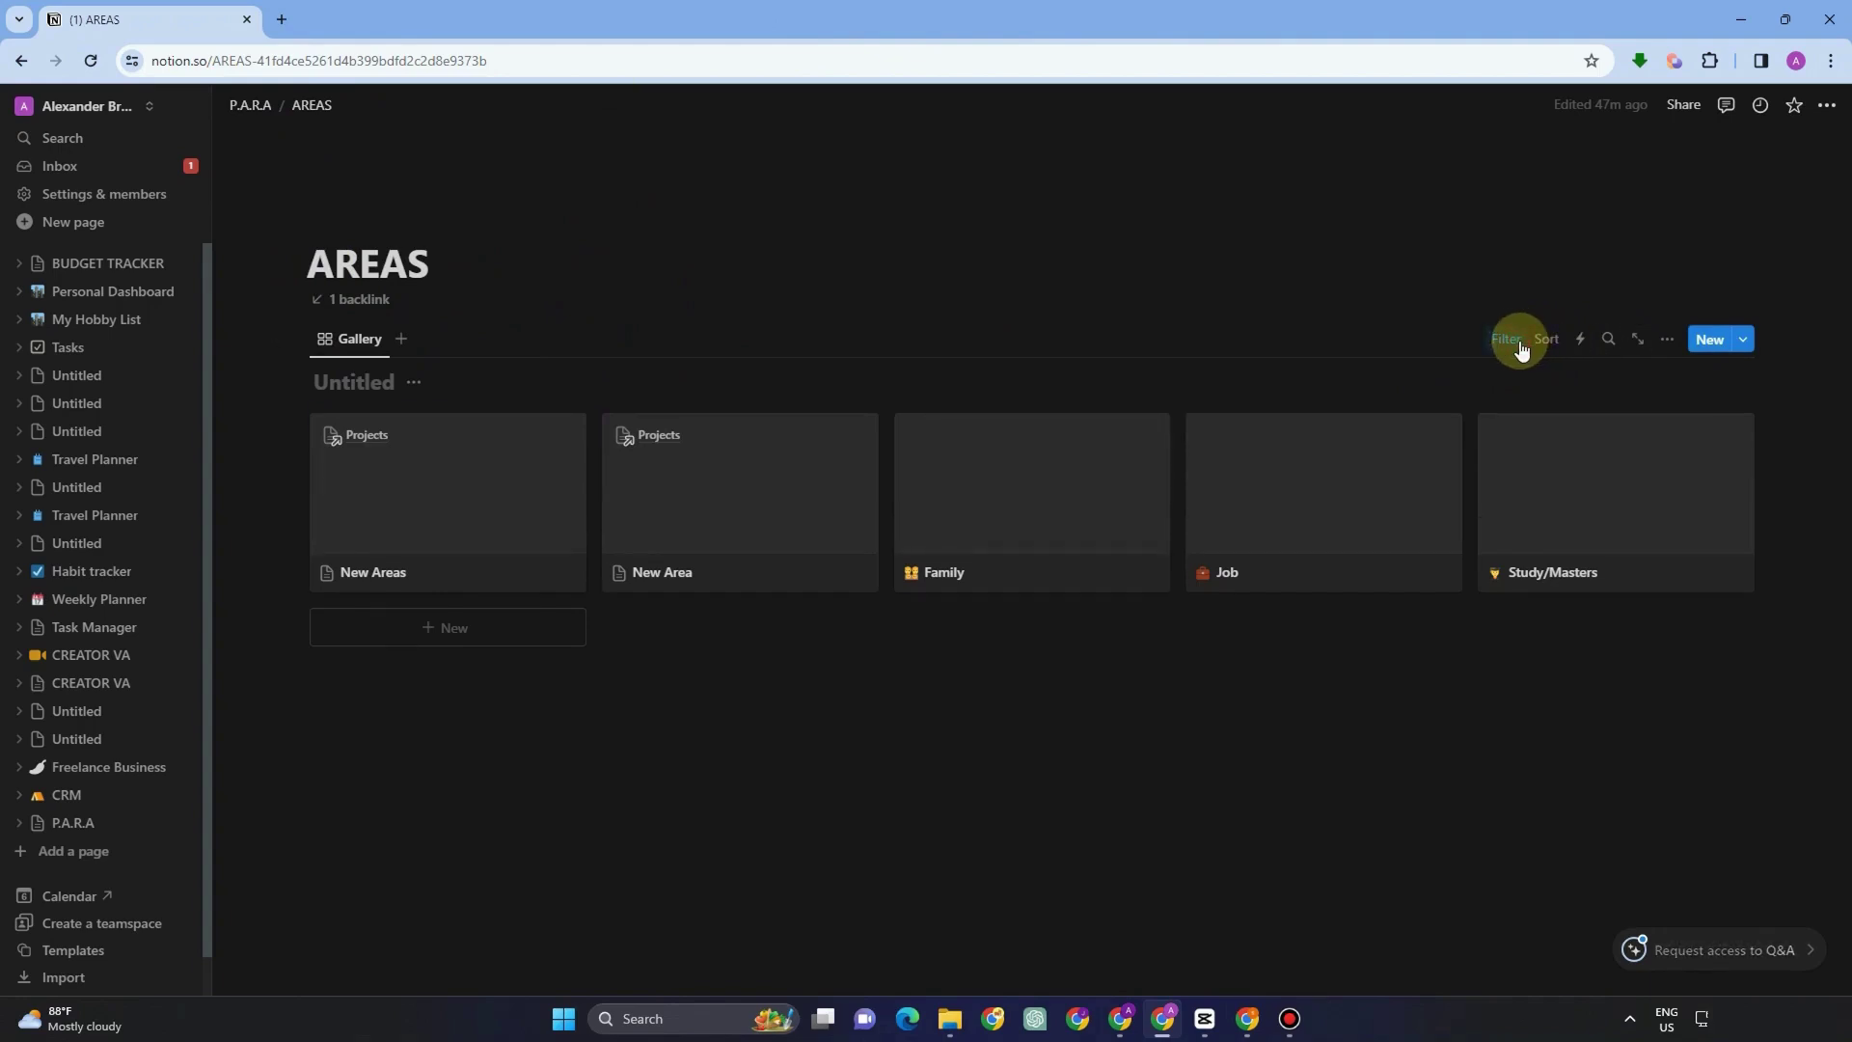
{"action": "left_click", "coordinate": [1670, 343]}
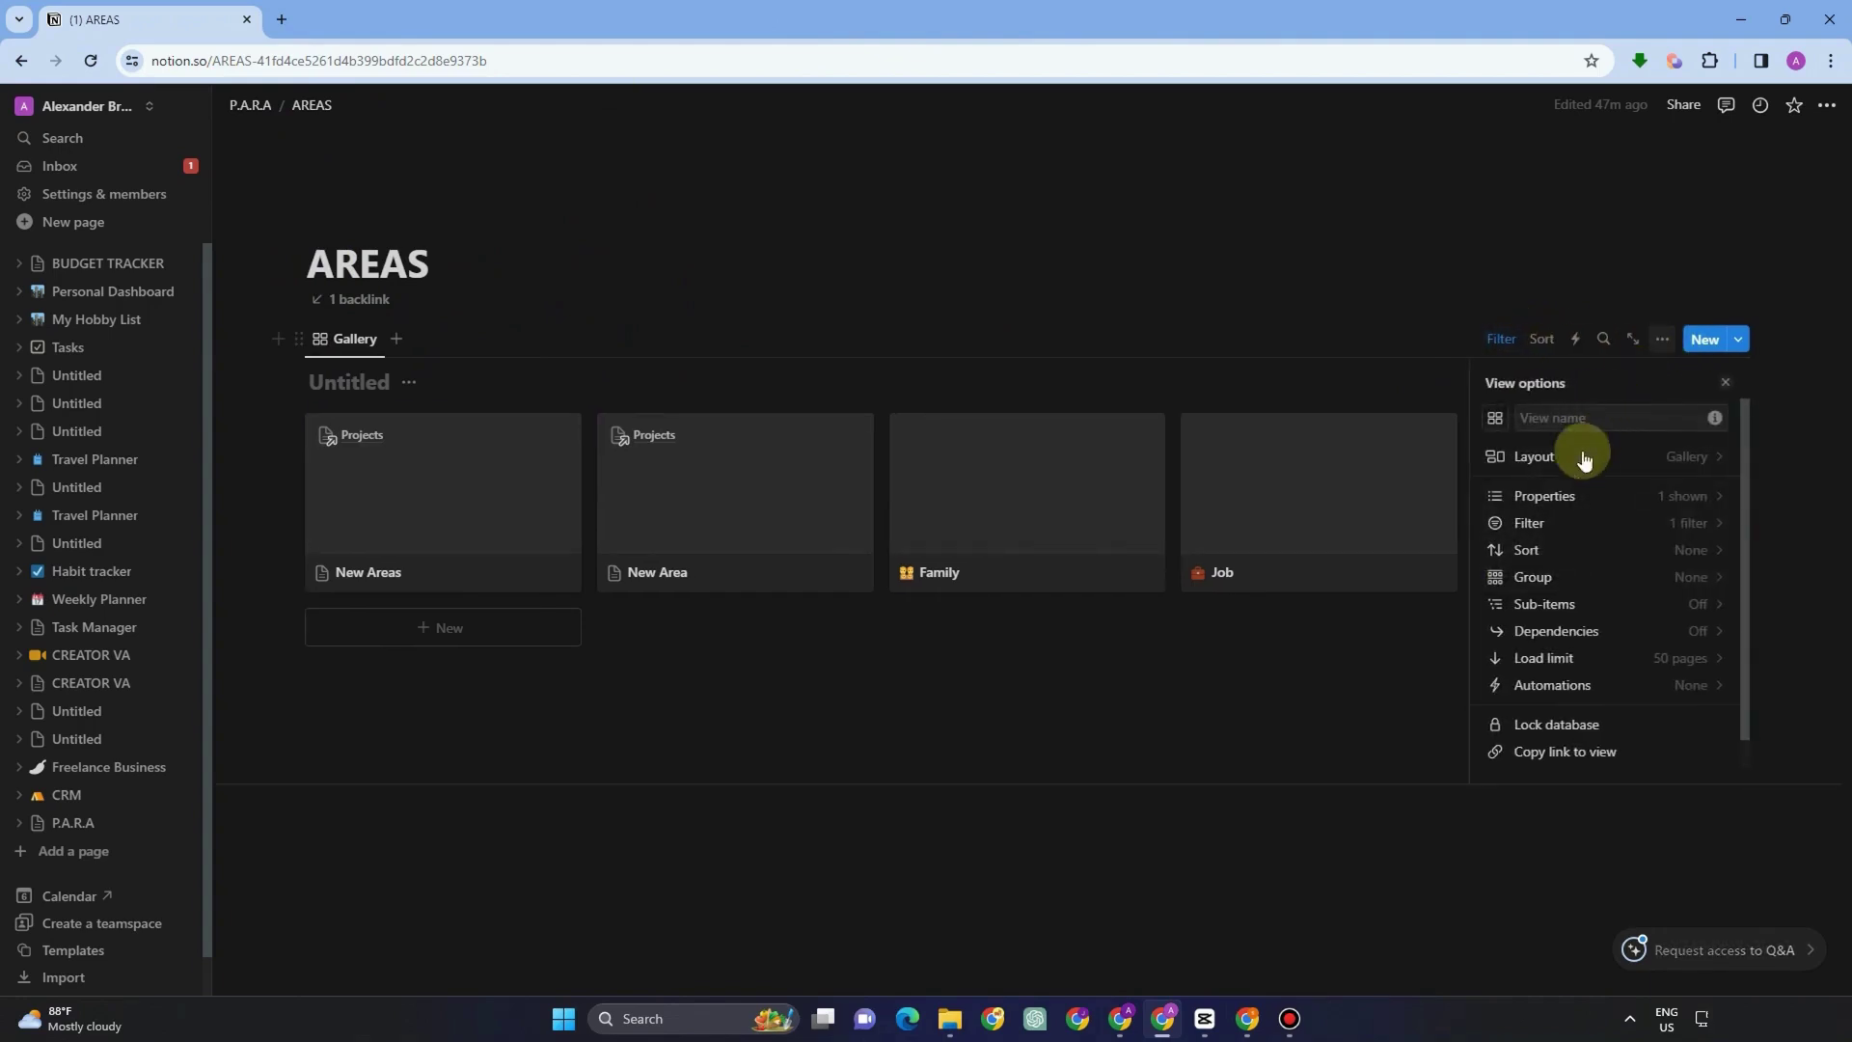
{"action": "left_click", "coordinate": [1560, 523]}
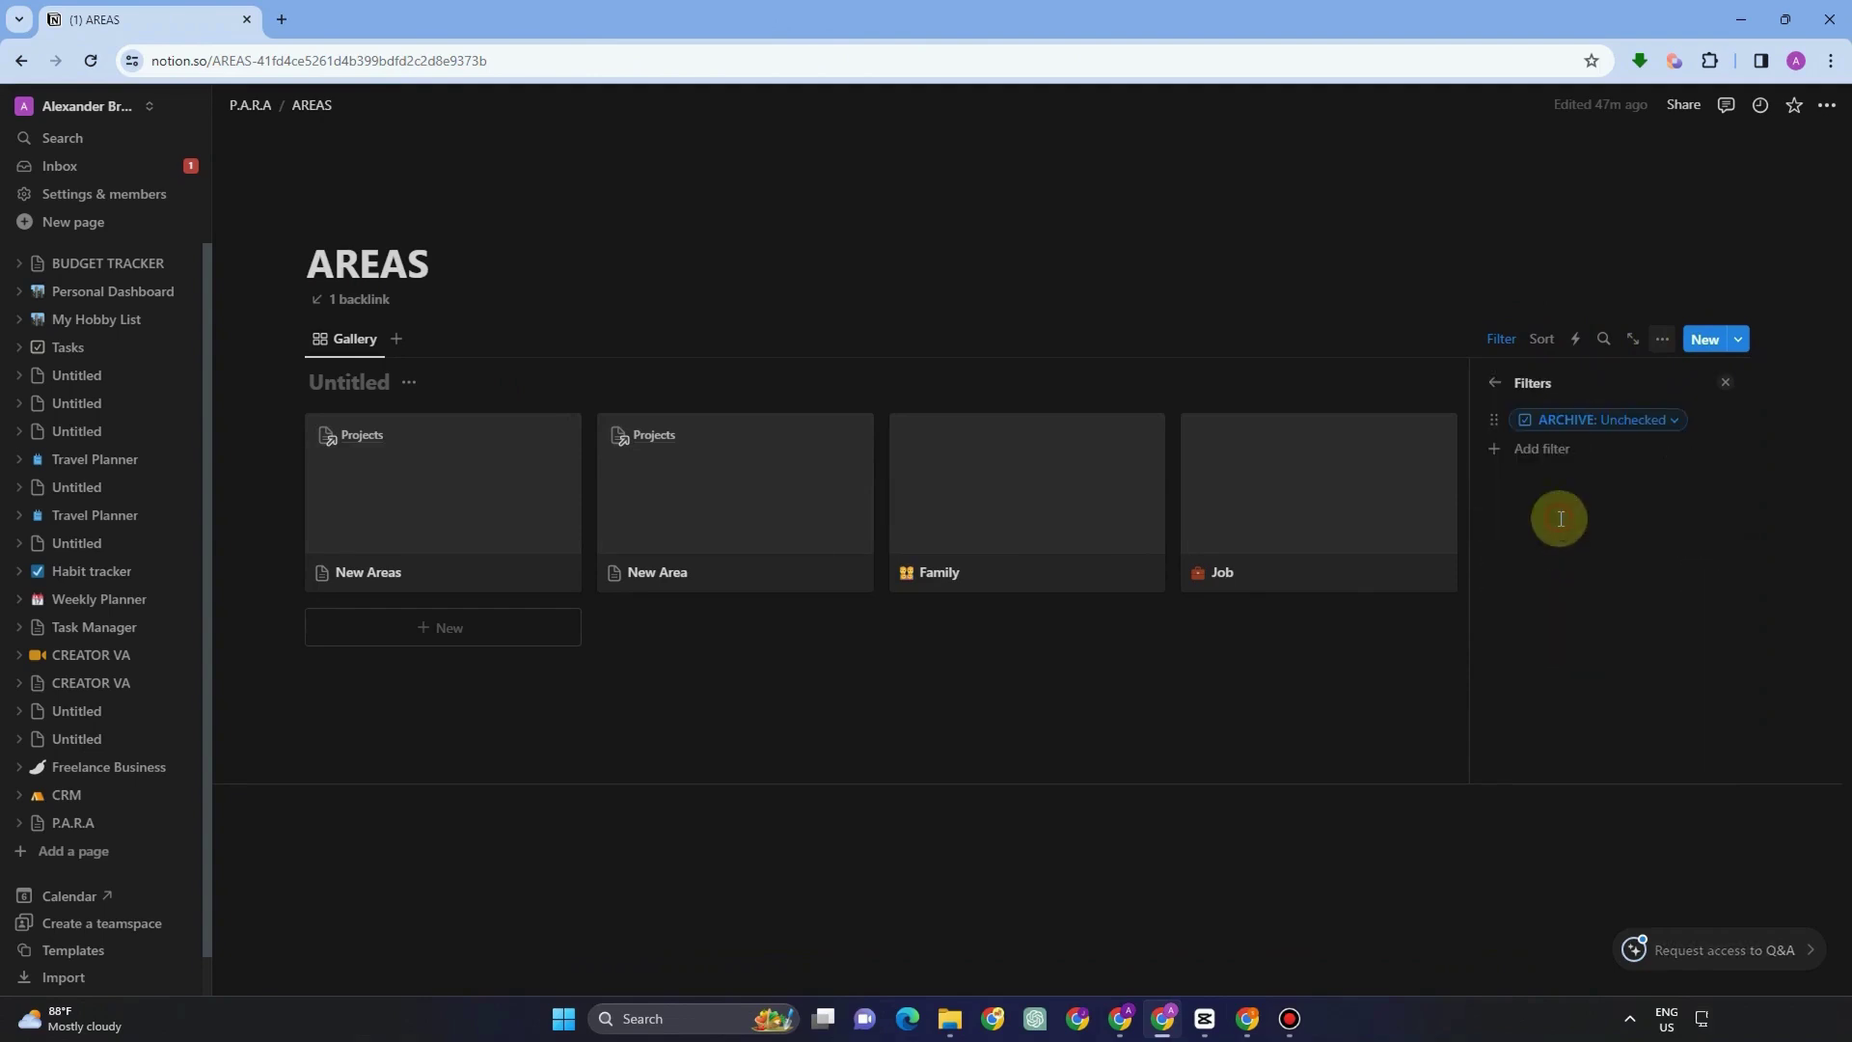
{"action": "left_click", "coordinate": [1601, 427]}
{"action": "left_click", "coordinate": [1590, 427]}
{"action": "left_click", "coordinate": [1579, 425]}
{"action": "left_click", "coordinate": [1583, 510]}
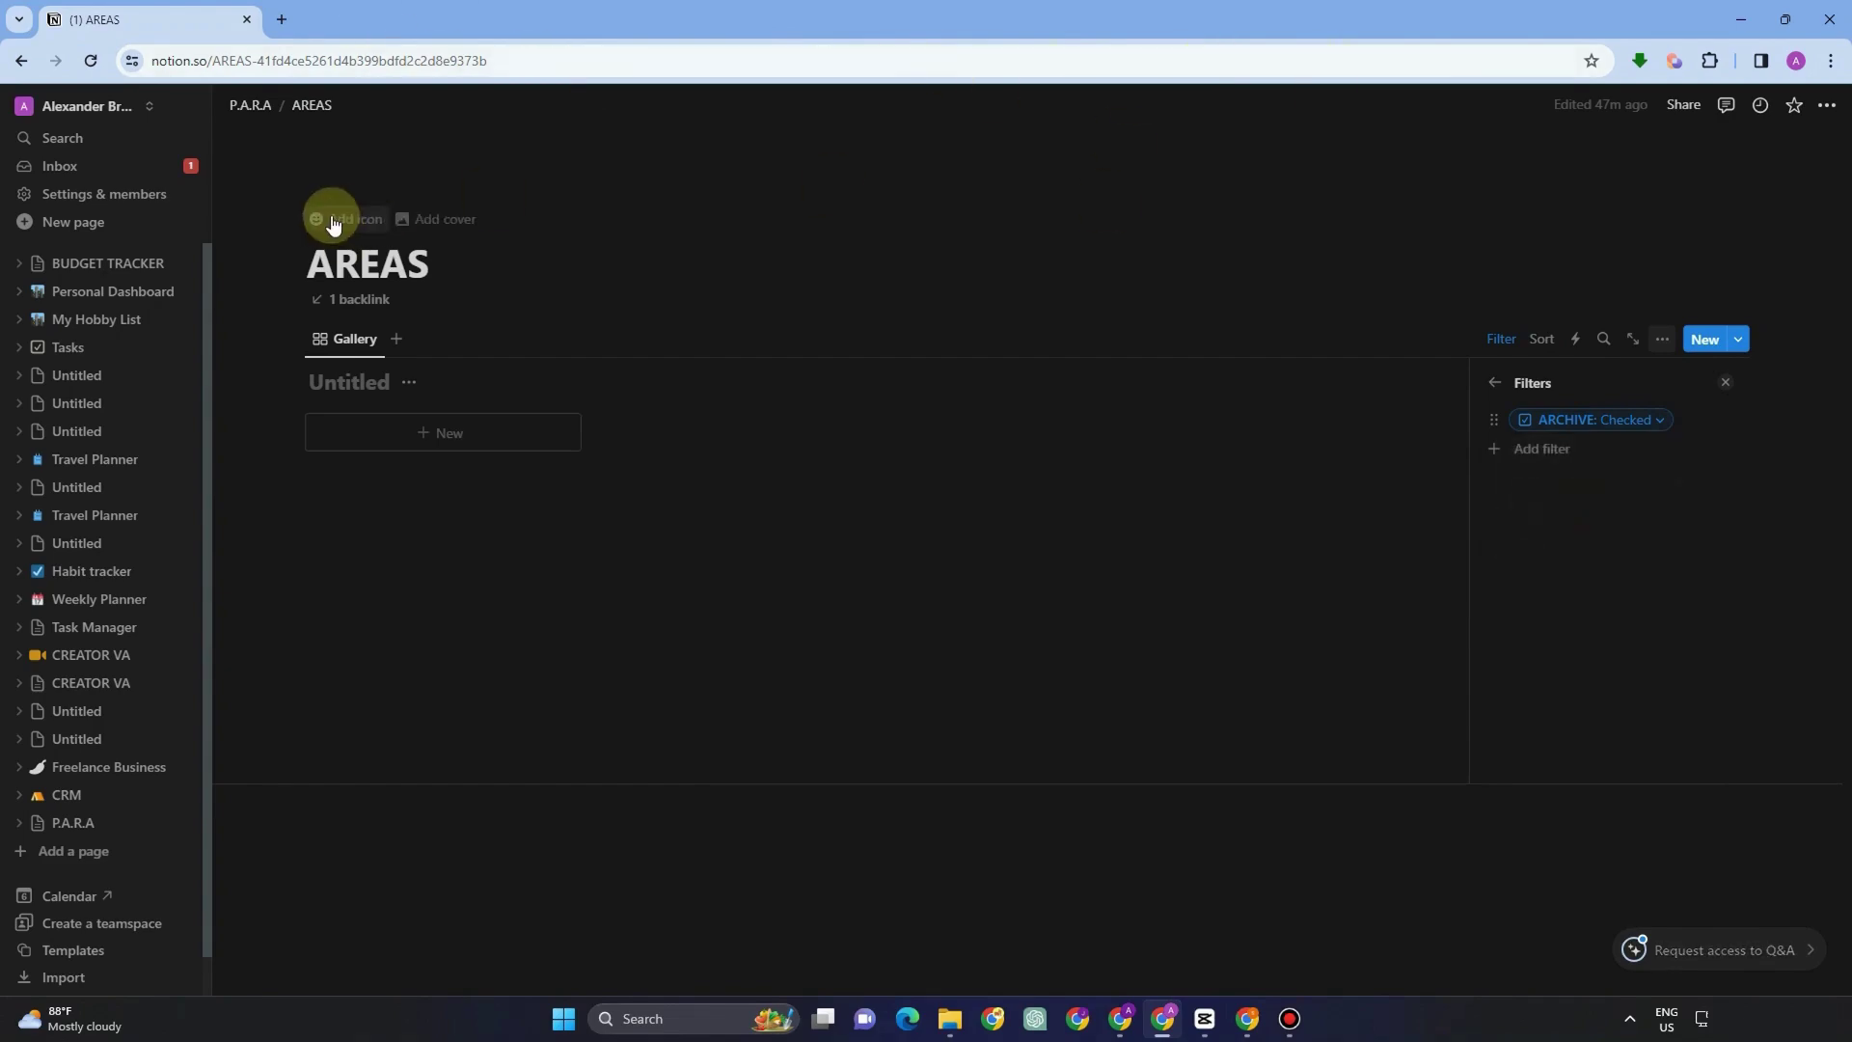
Go back to the Archive page by way of the P.A.R.A page
{"action": "left_click", "coordinate": [295, 109]}
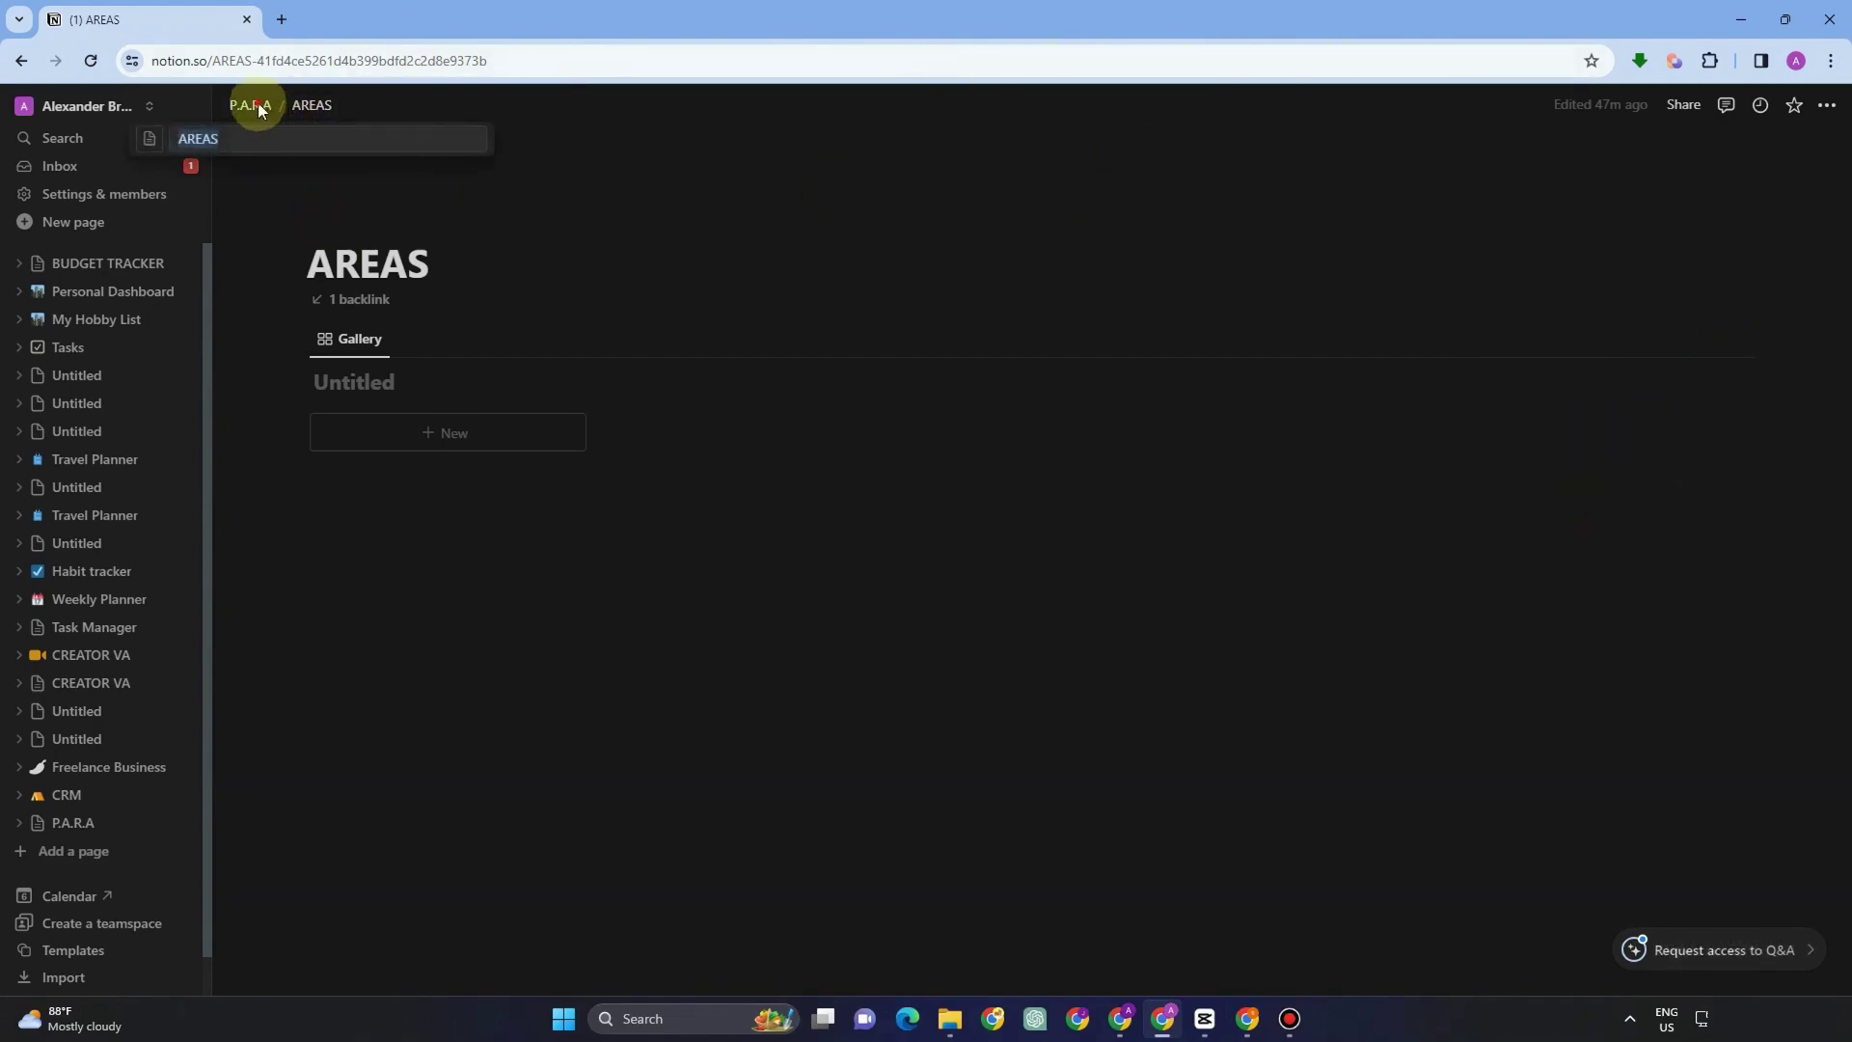
{"action": "left_click", "coordinate": [315, 303]}
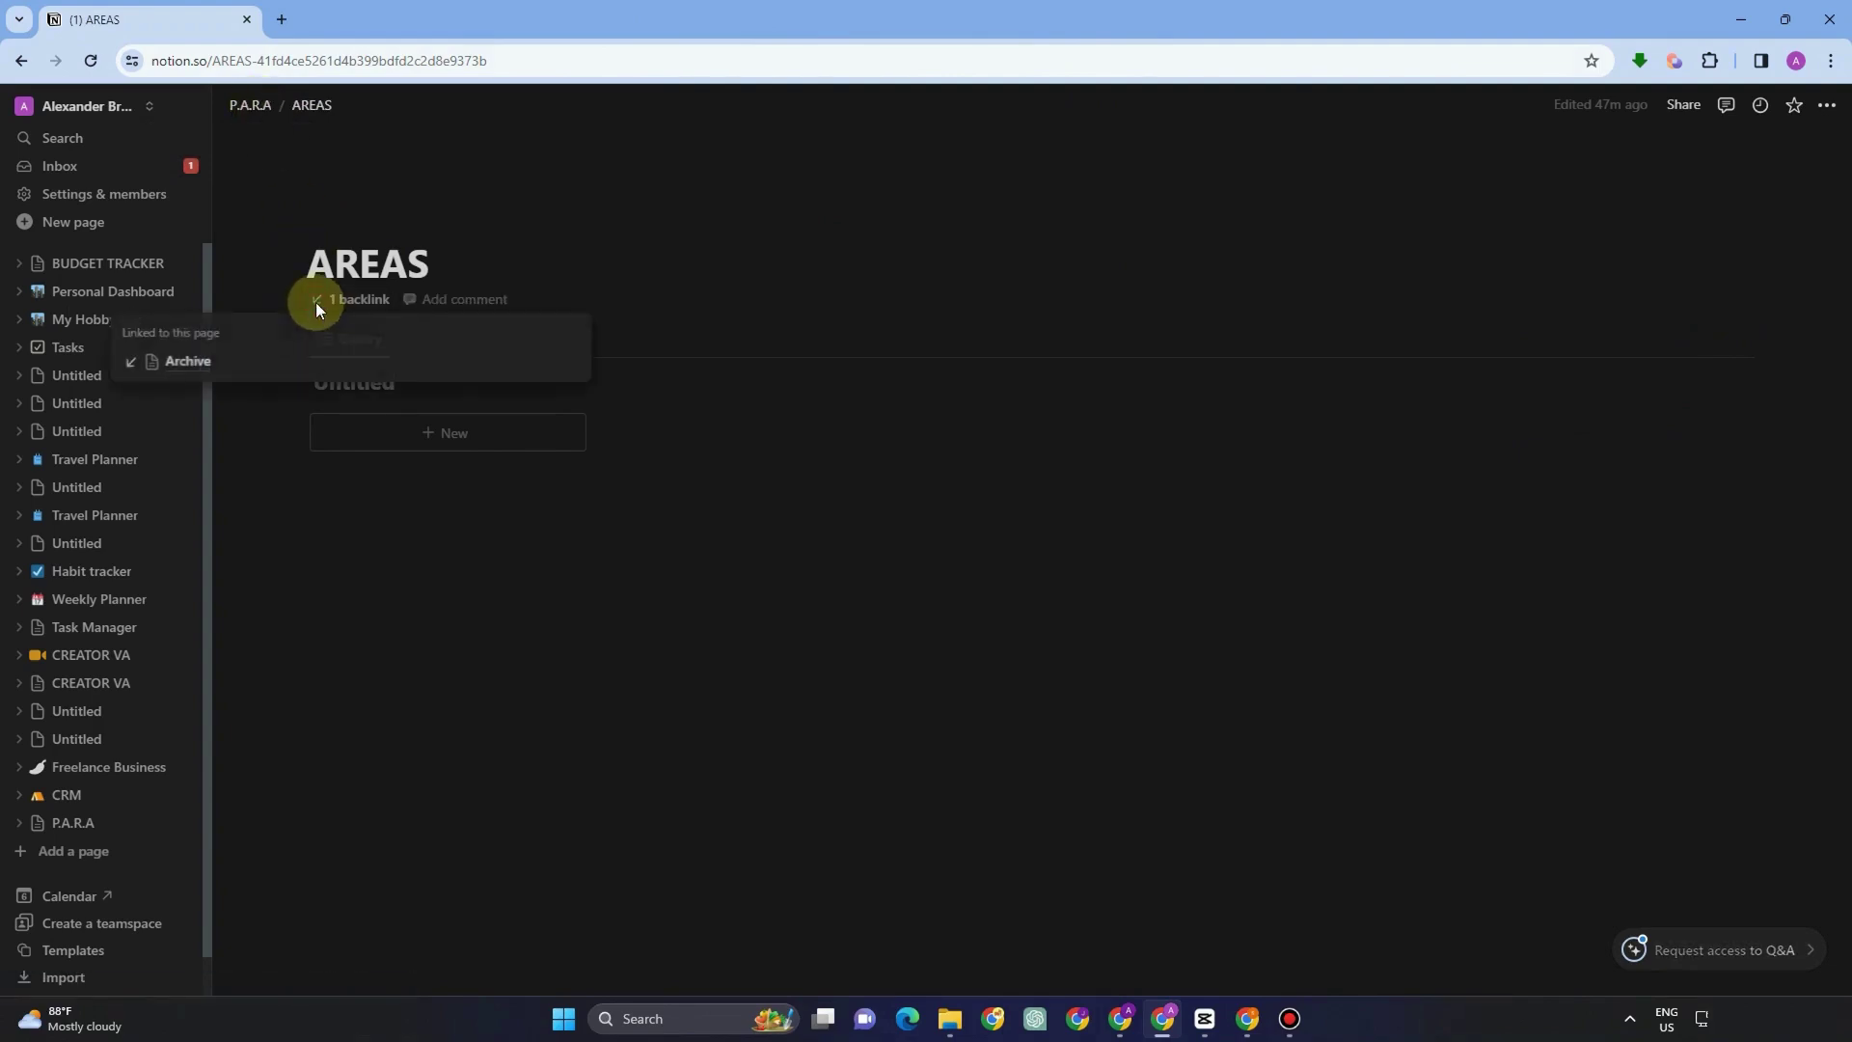
{"action": "left_click", "coordinate": [247, 110]}
{"action": "left_click", "coordinate": [742, 397]}
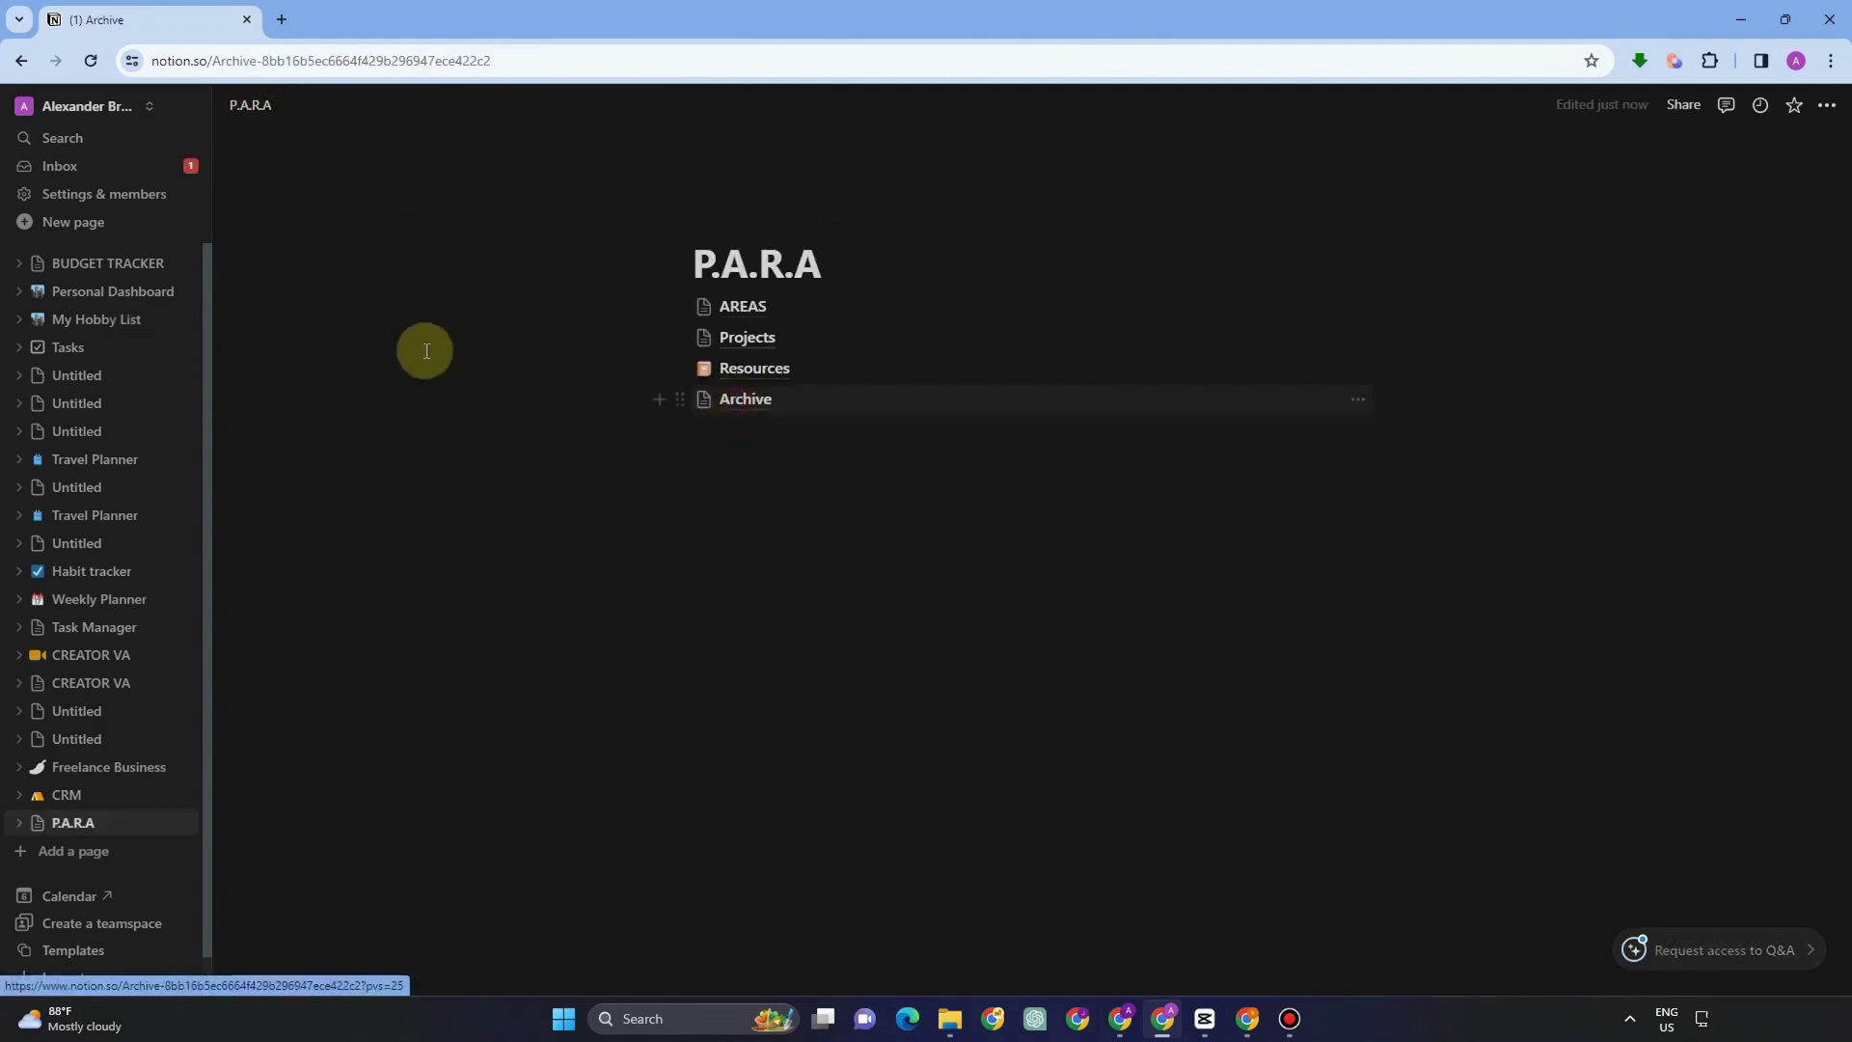
{"action": "left_click", "coordinate": [426, 359]}
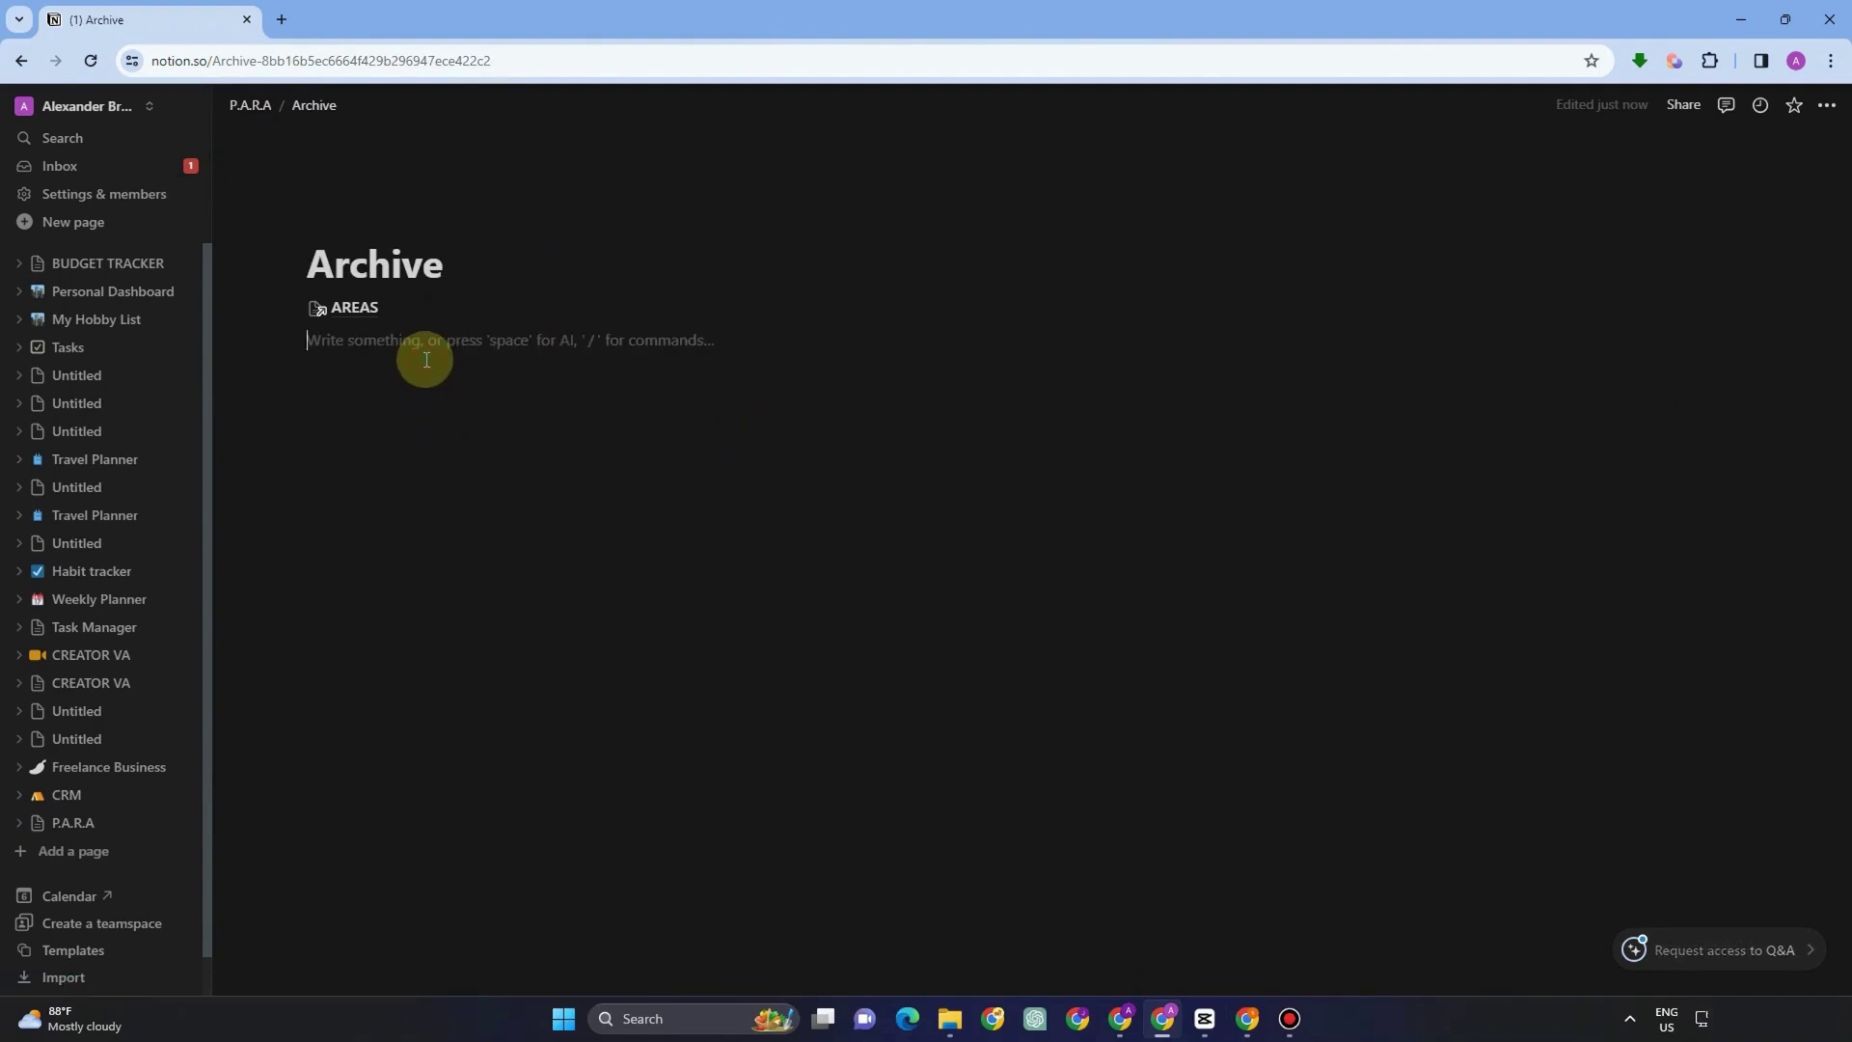
Copy the link of the Projects page and paste it below AREAS on the Archive page as a page mention
{"action": "left_click", "coordinate": [248, 104]}
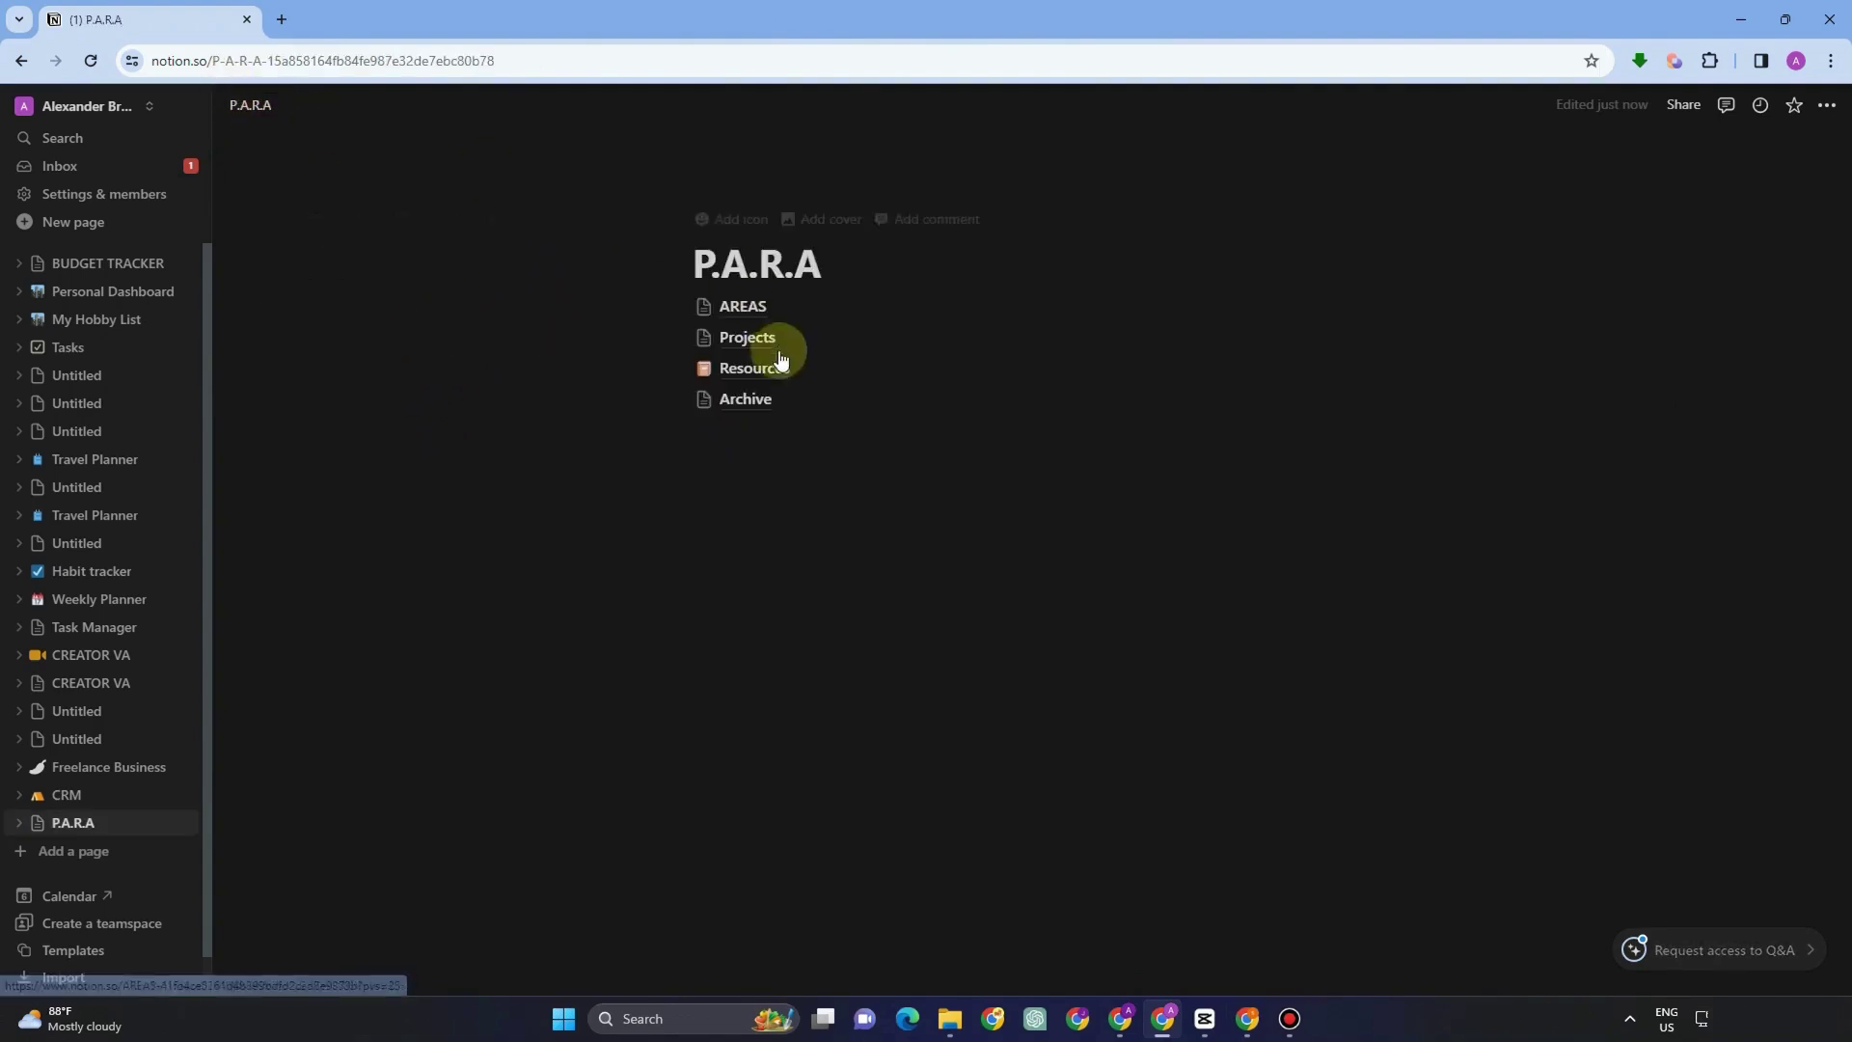
{"action": "left_click", "coordinate": [683, 344]}
{"action": "left_click", "coordinate": [441, 325]}
{"action": "left_click", "coordinate": [744, 399]}
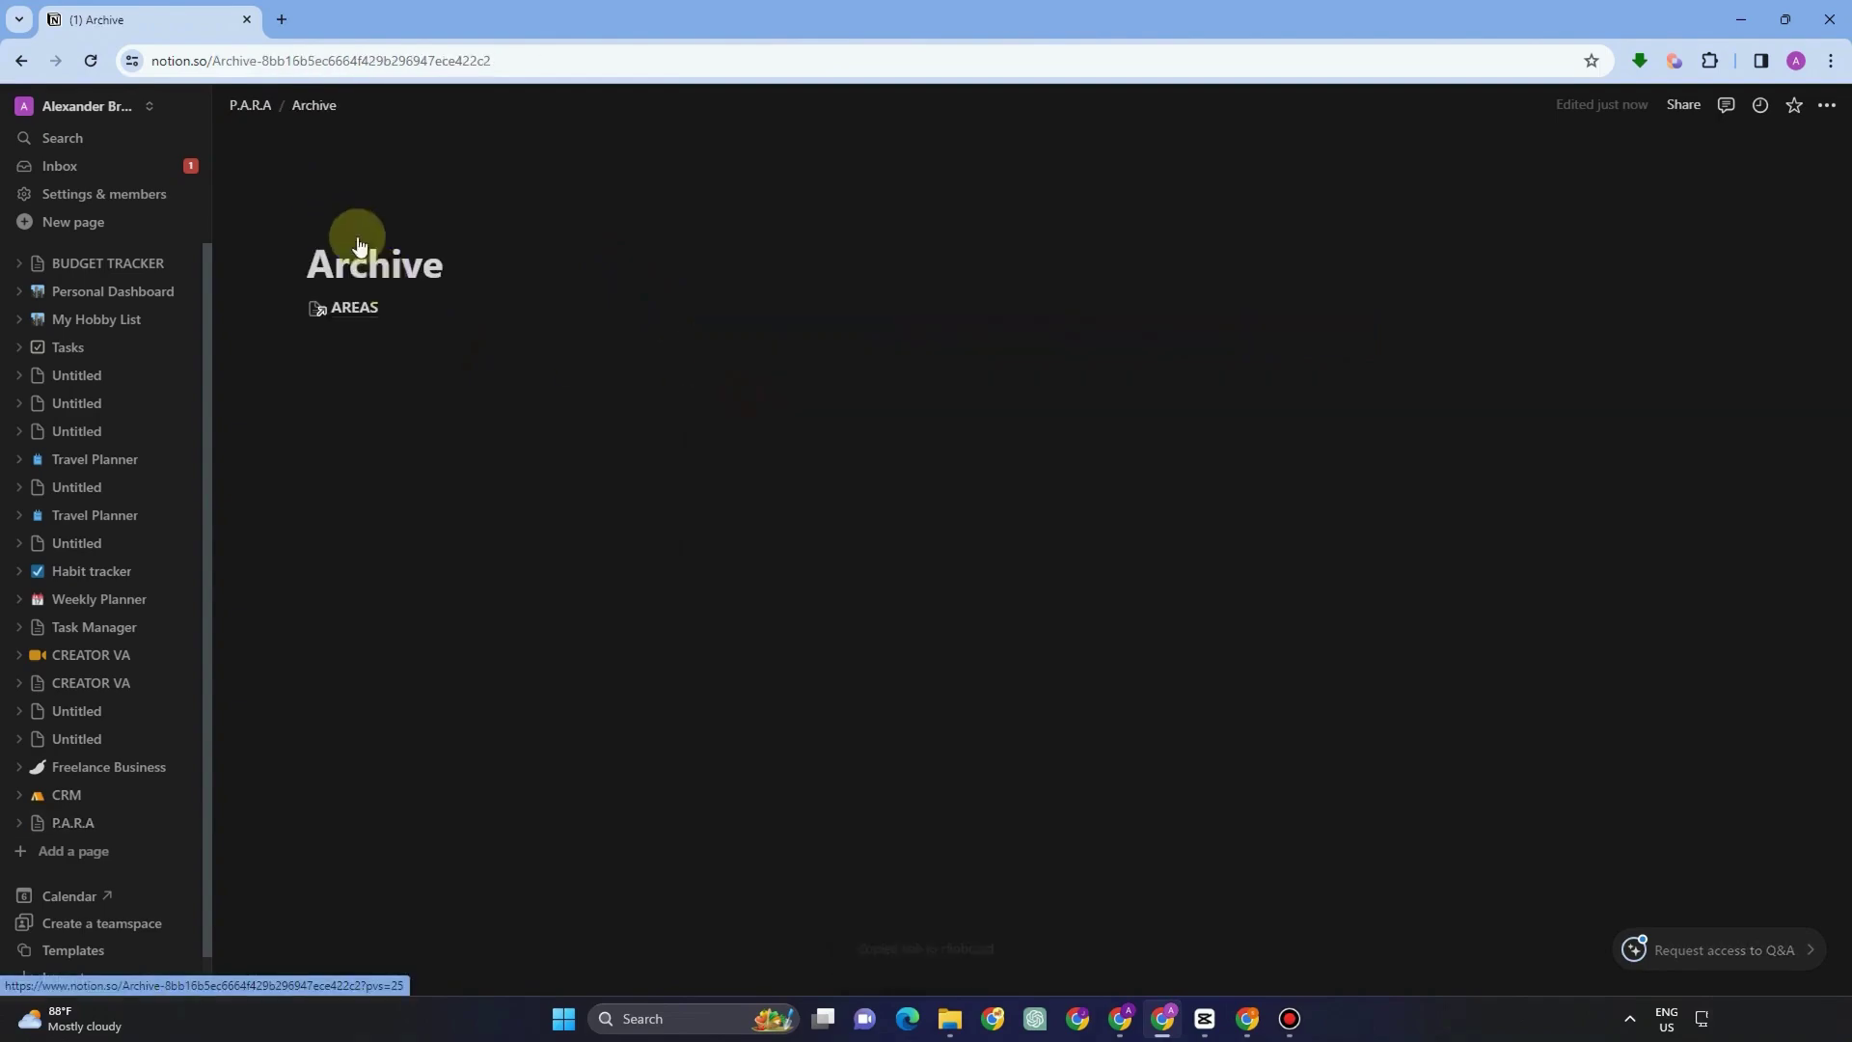
{"action": "left_click", "coordinate": [385, 356]}
{"action": "key", "text": "ctrl+v"}
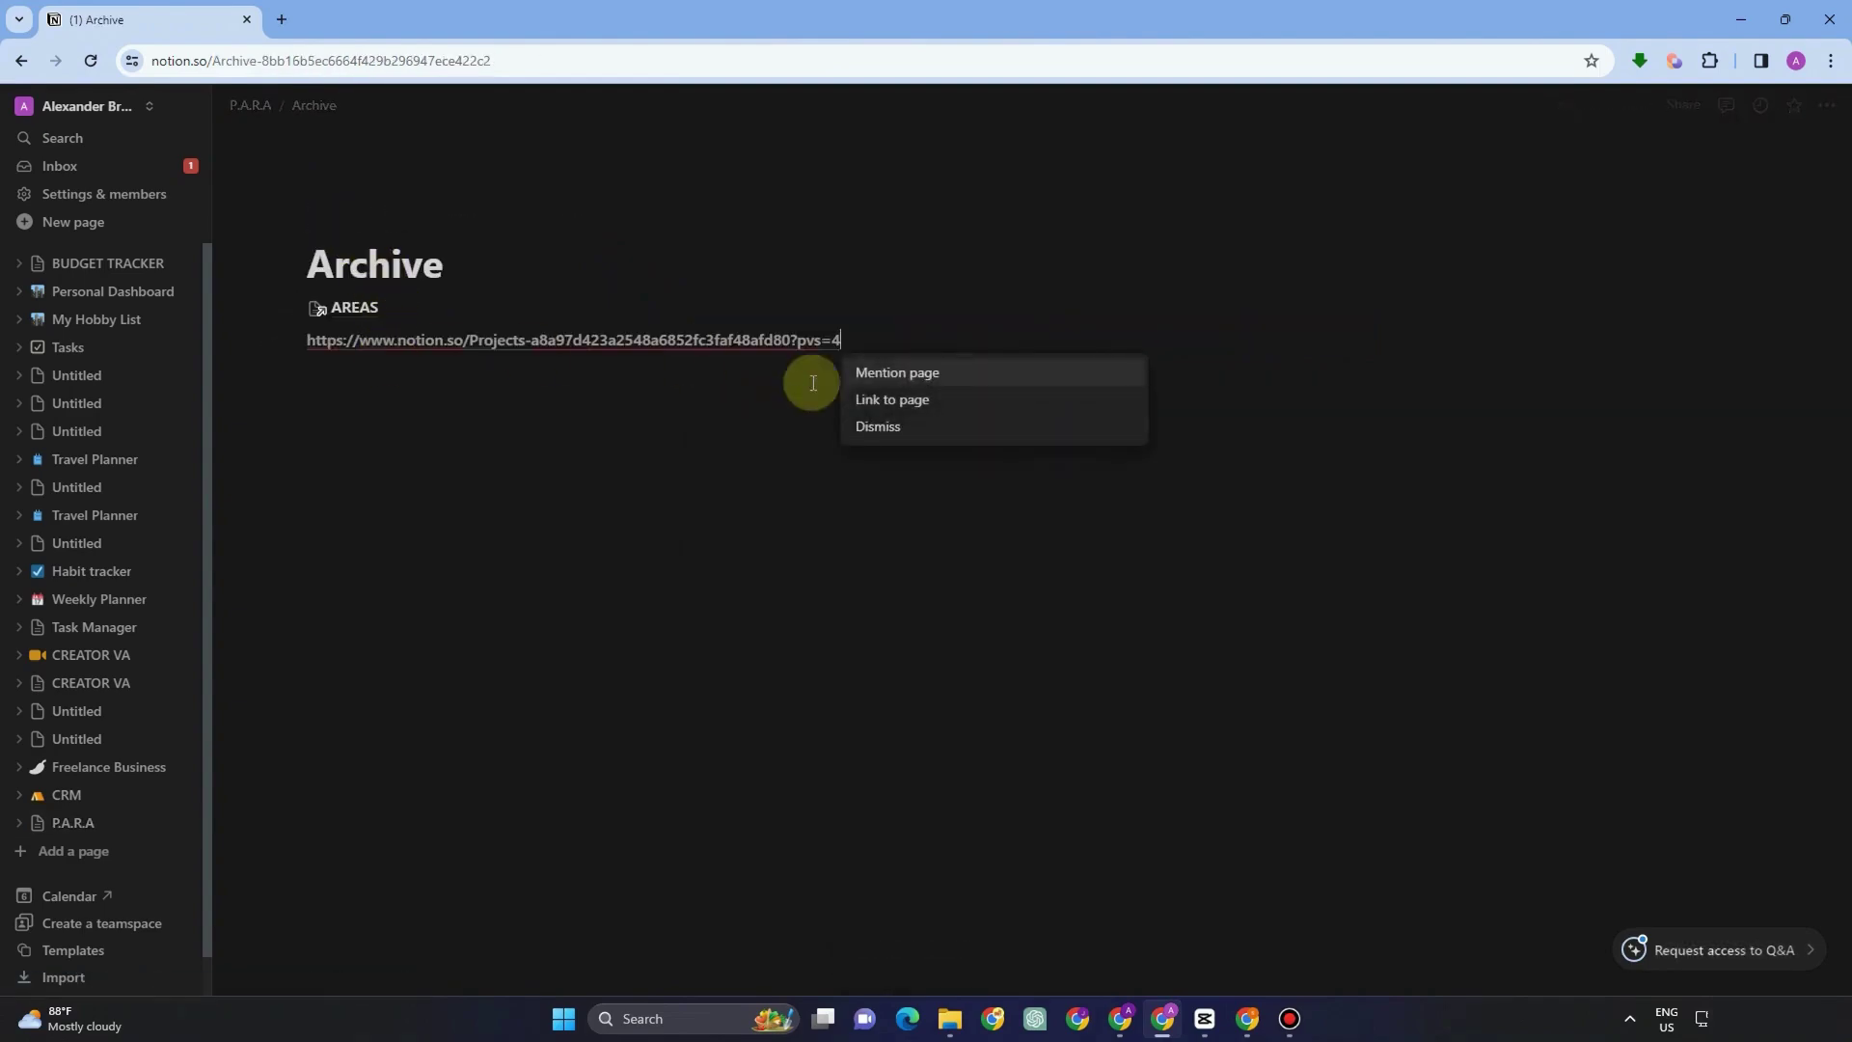
{"action": "left_click", "coordinate": [877, 376]}
Open Projects from the Archive page and set its gallery's Archive filter to Checked
{"action": "left_click", "coordinate": [345, 349]}
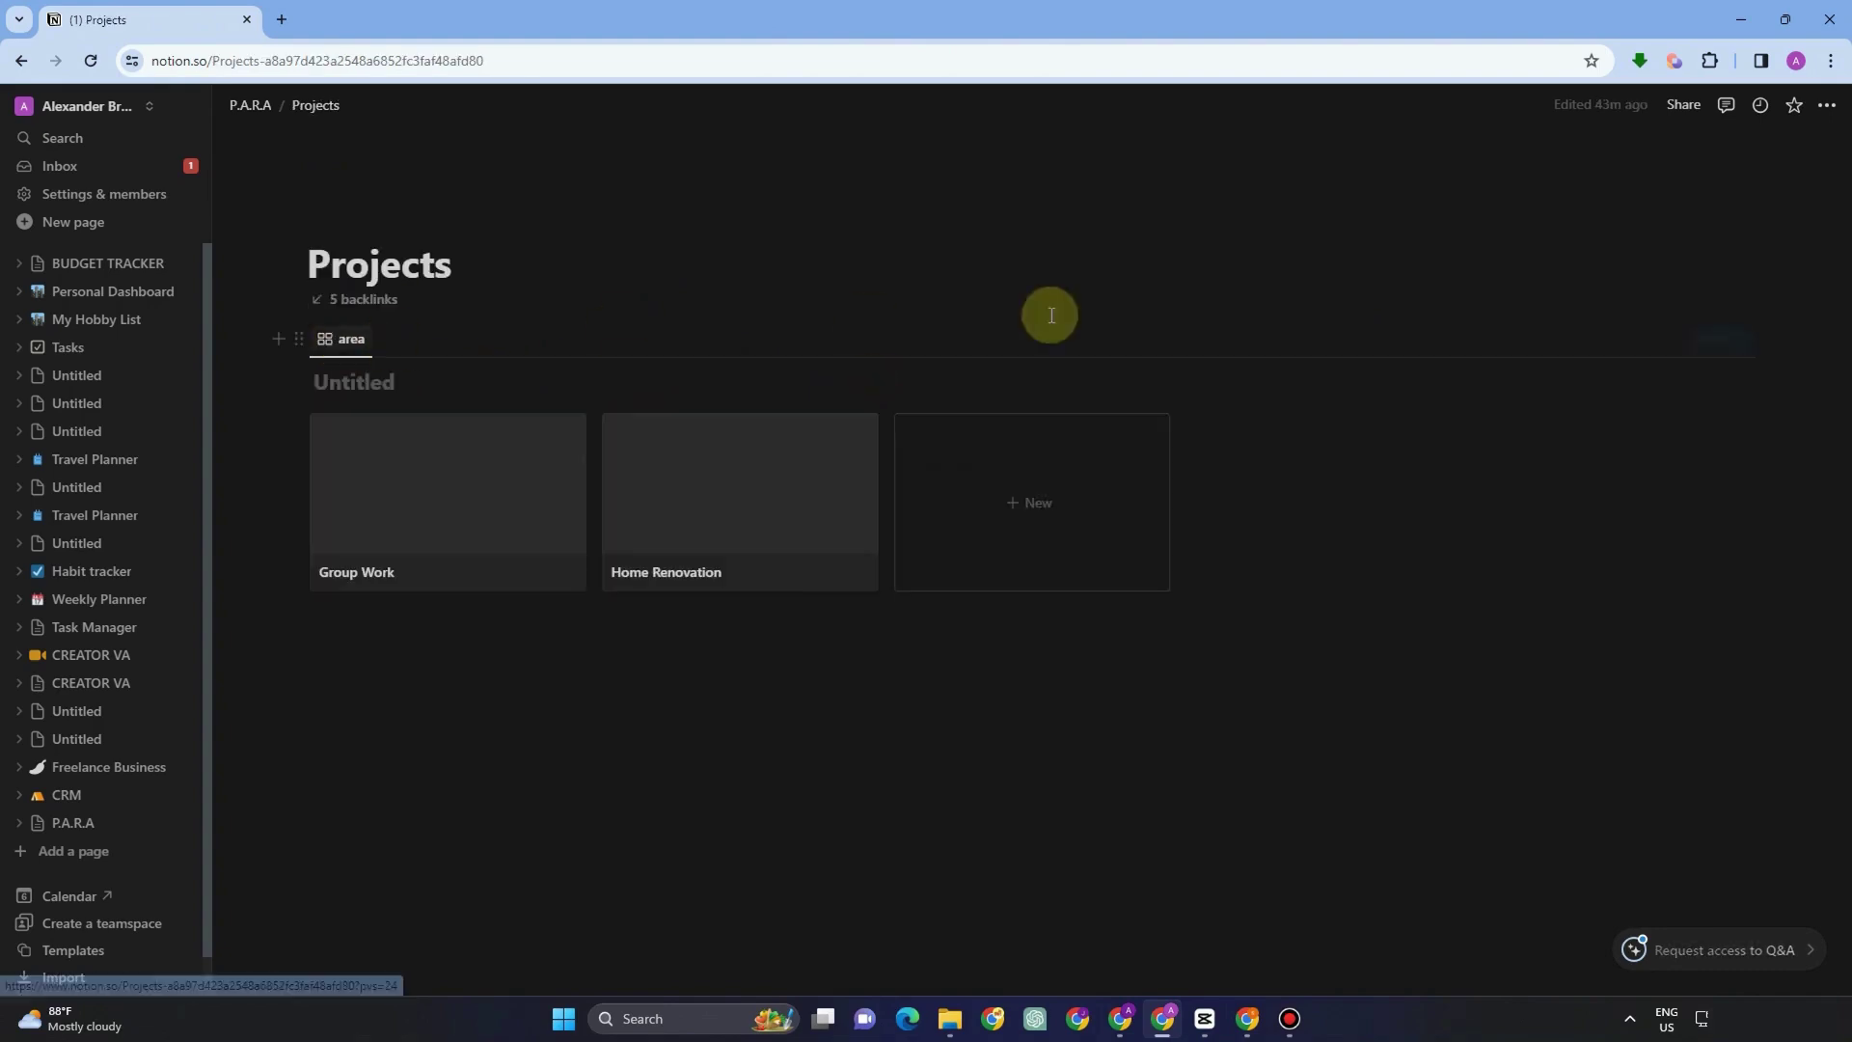
{"action": "left_click", "coordinate": [1666, 340]}
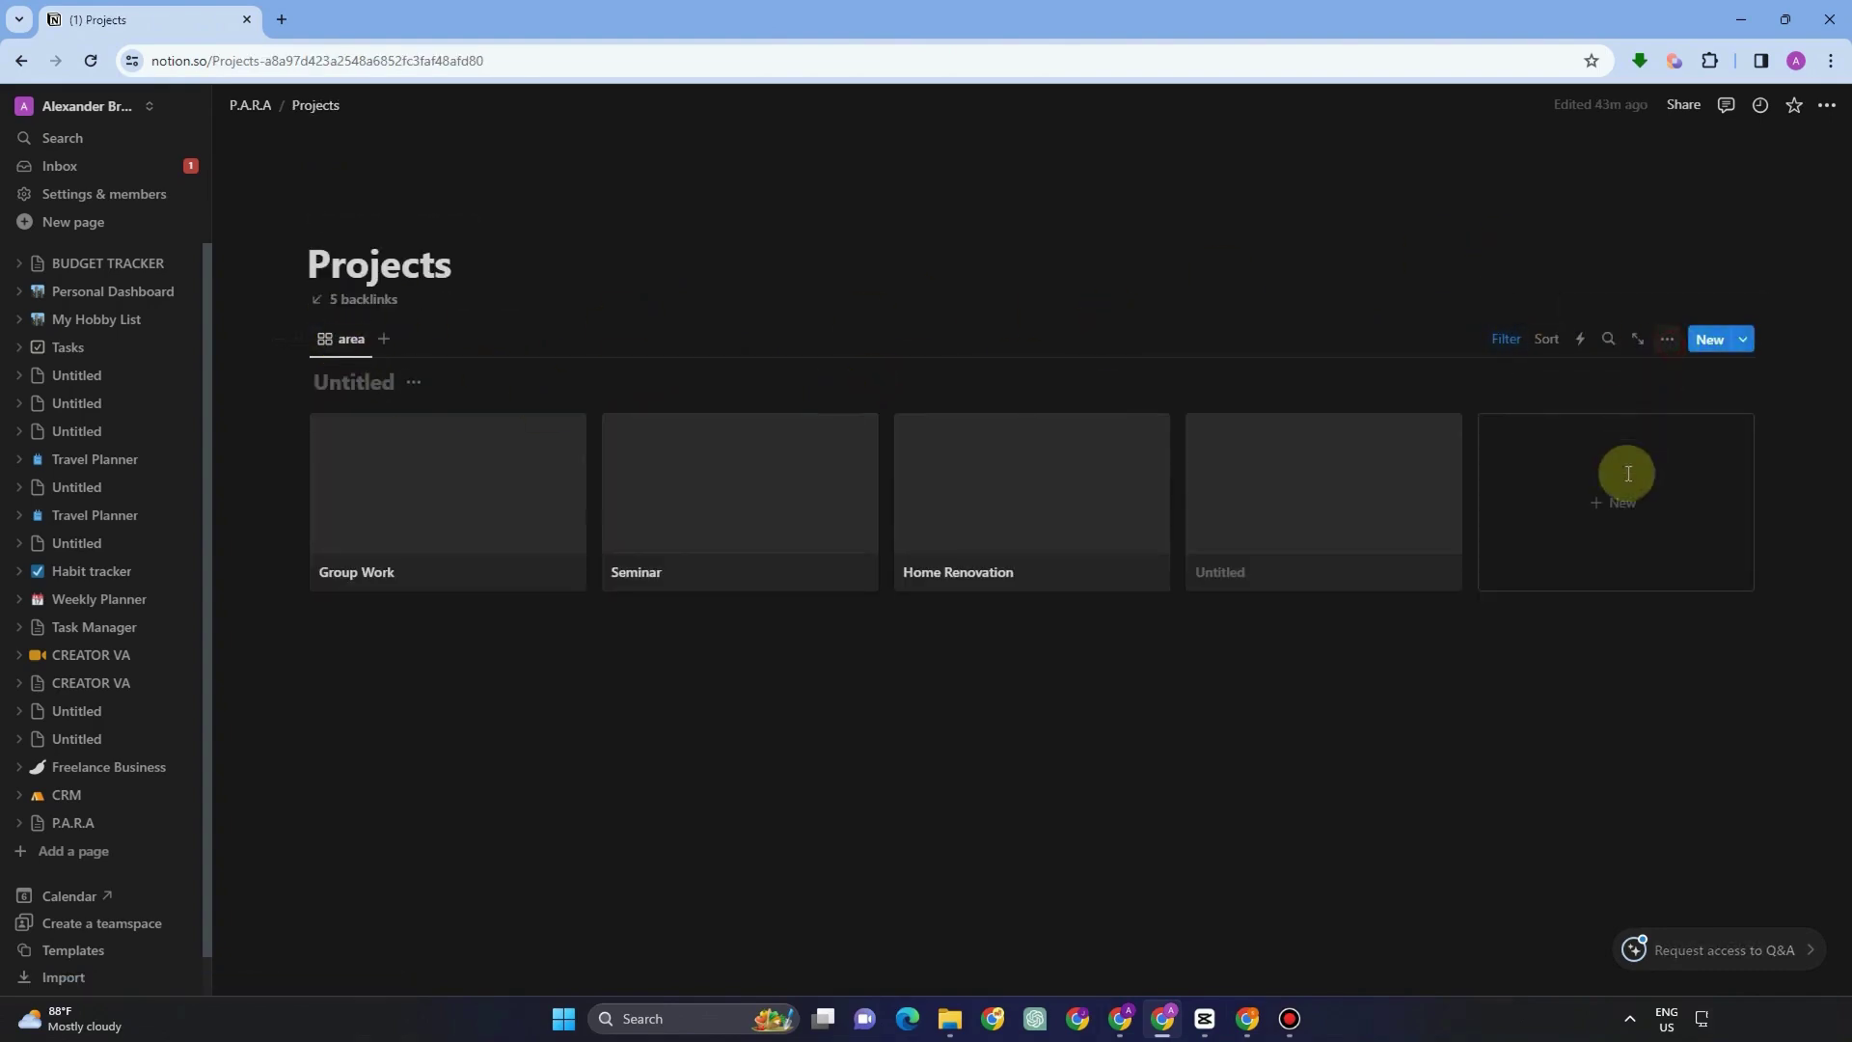
{"action": "left_click", "coordinate": [1561, 529]}
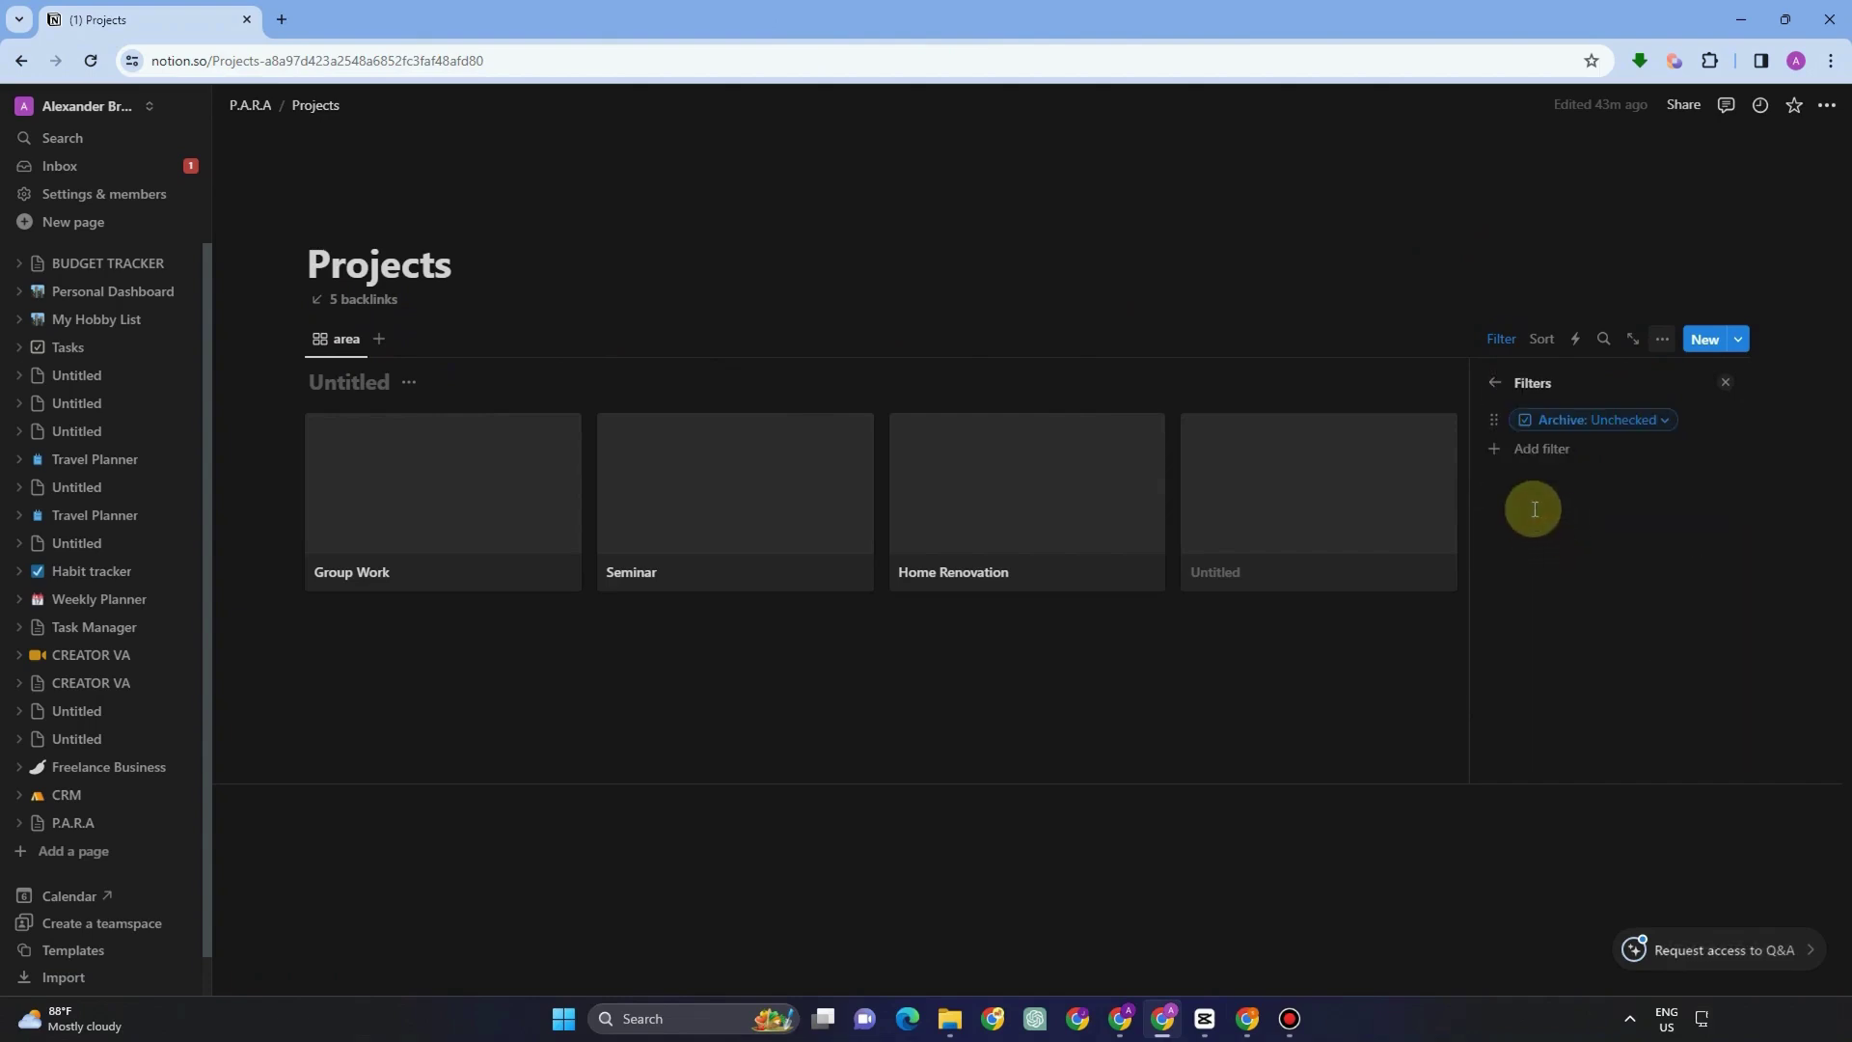
{"action": "left_click", "coordinate": [1567, 425]}
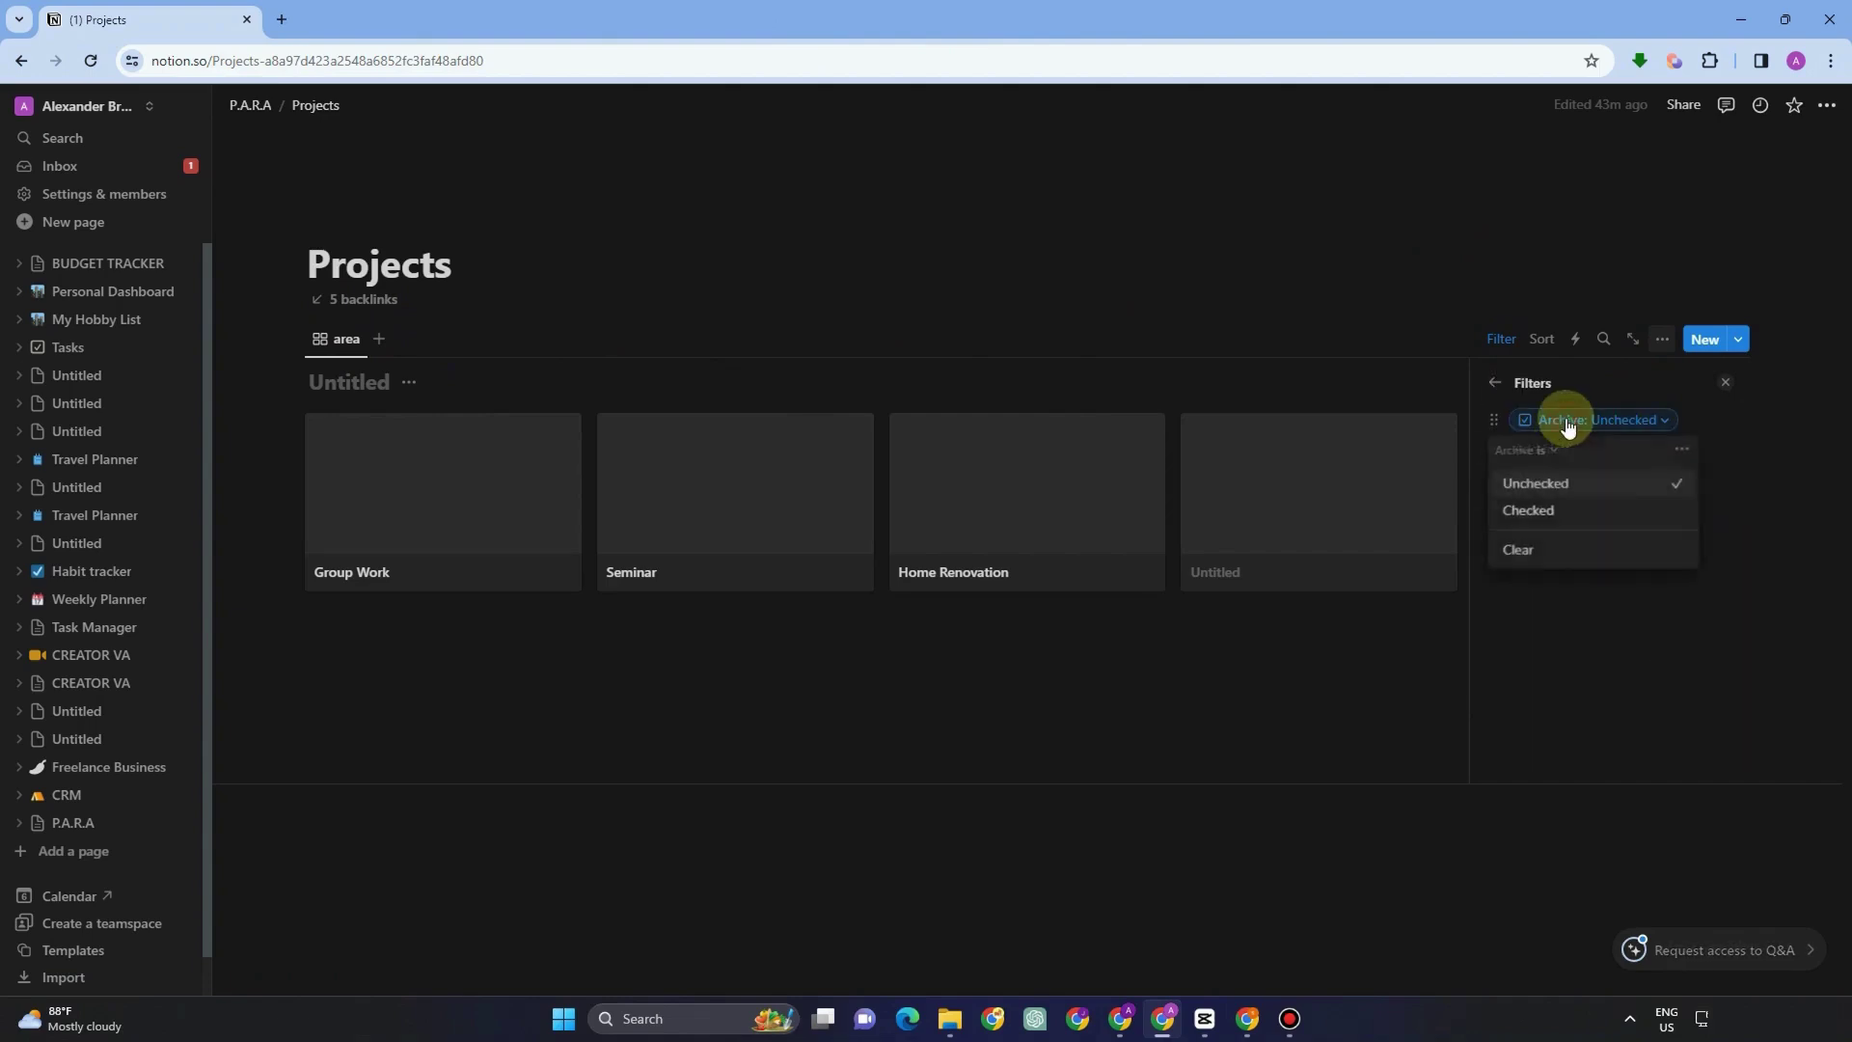
{"action": "left_click", "coordinate": [1589, 509]}
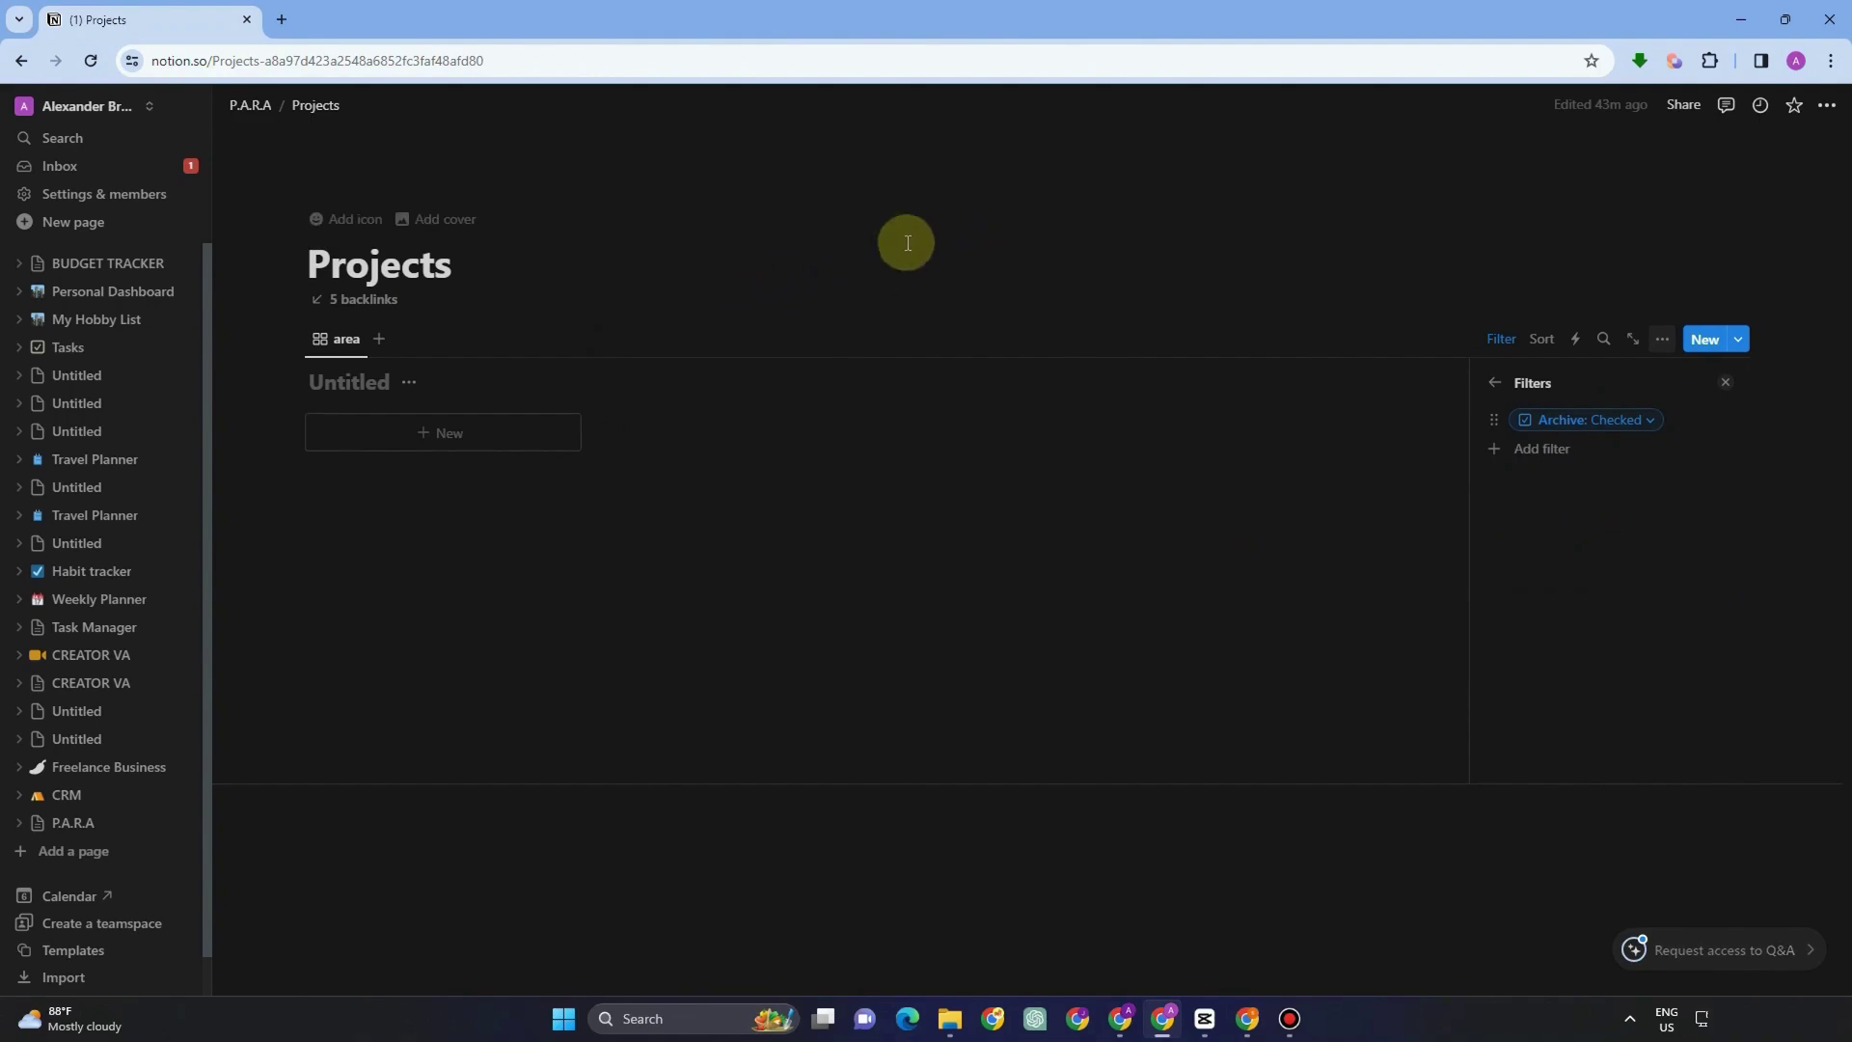
{"action": "left_click", "coordinate": [245, 124]}
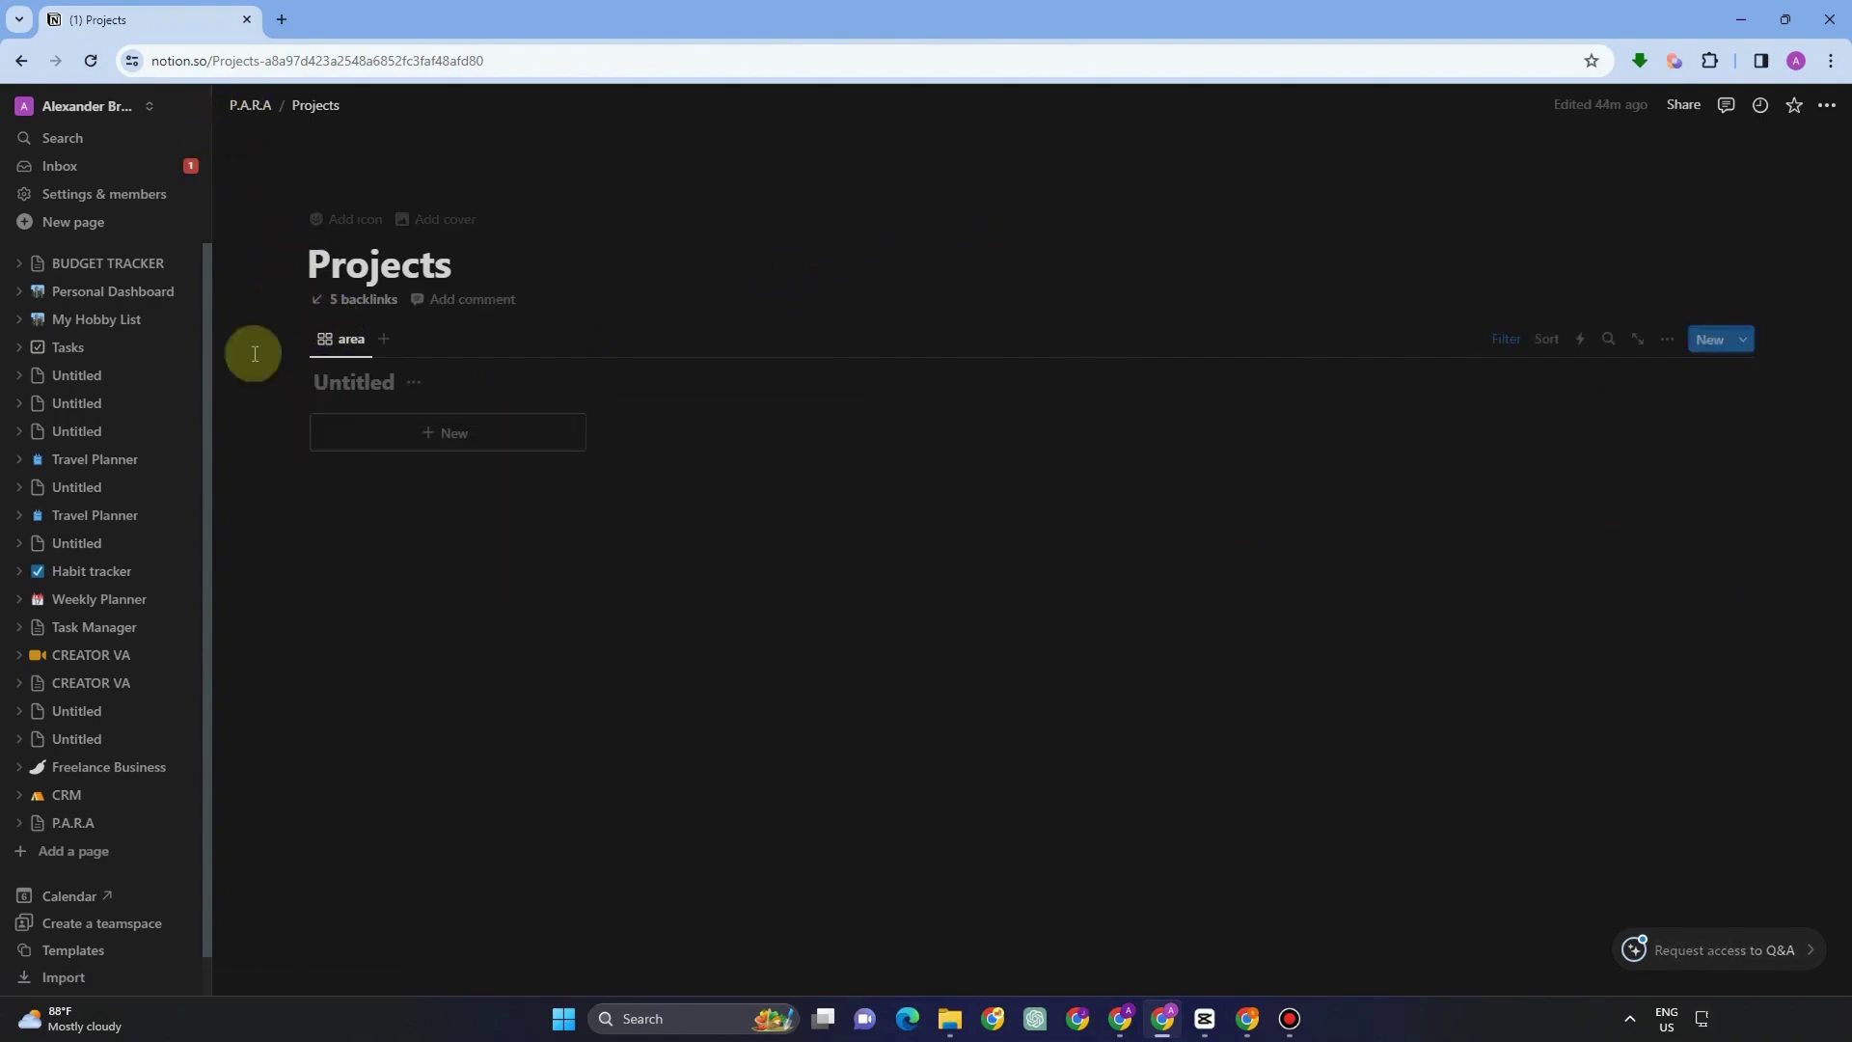
Change the layout of the Projects page's area view from Gallery to Table
{"action": "left_click", "coordinate": [1666, 343]}
{"action": "left_click", "coordinate": [1591, 455]}
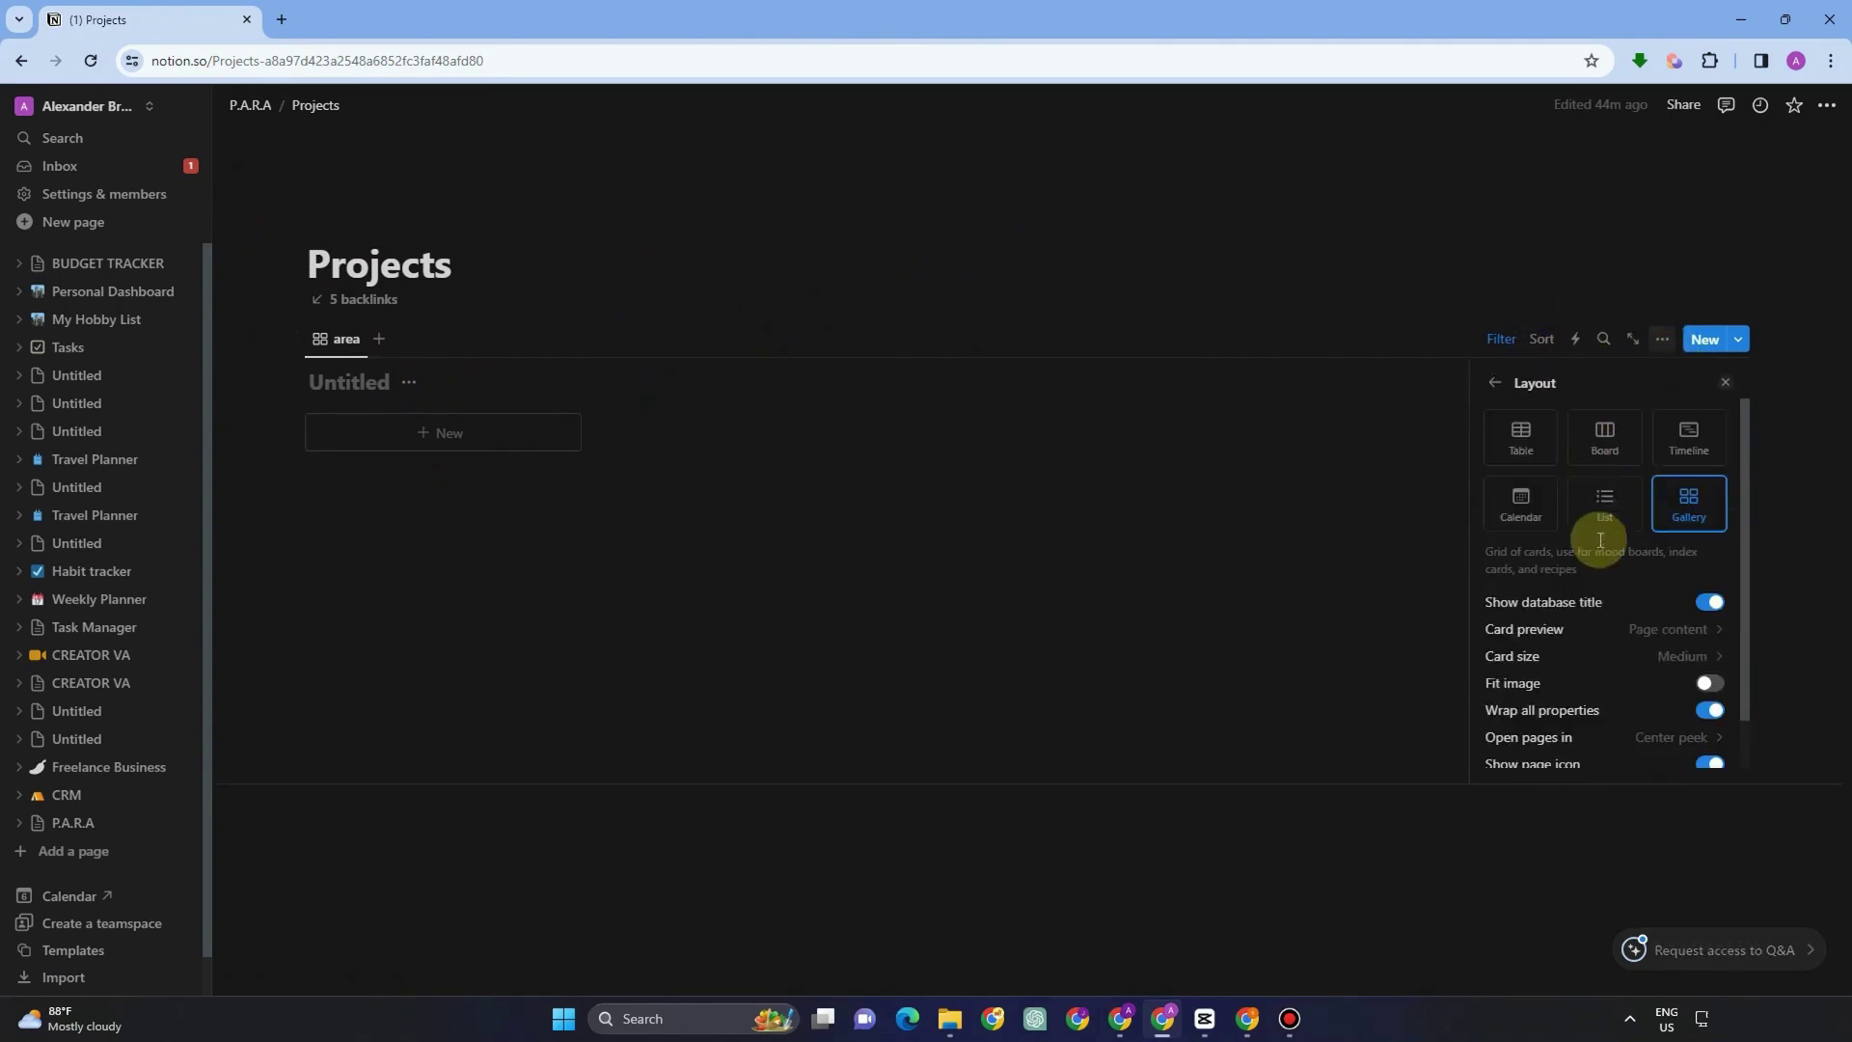
{"action": "left_click", "coordinate": [1522, 434]}
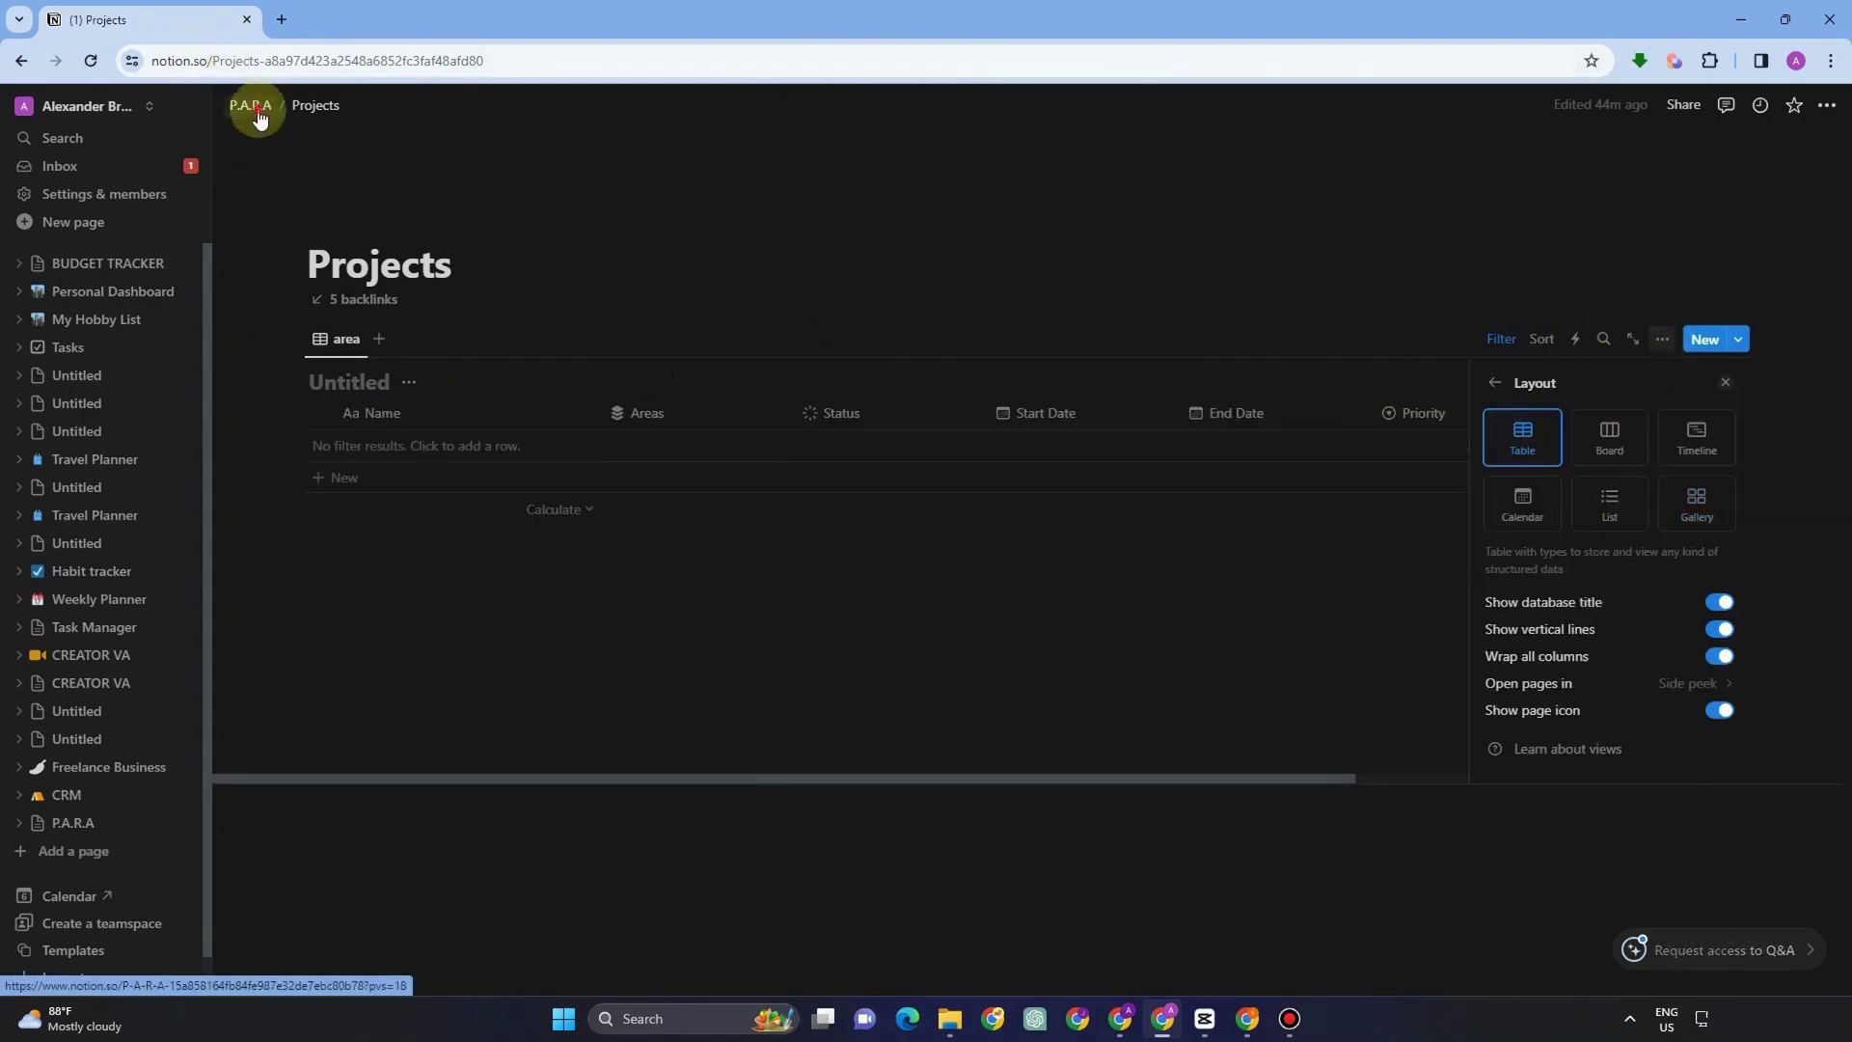